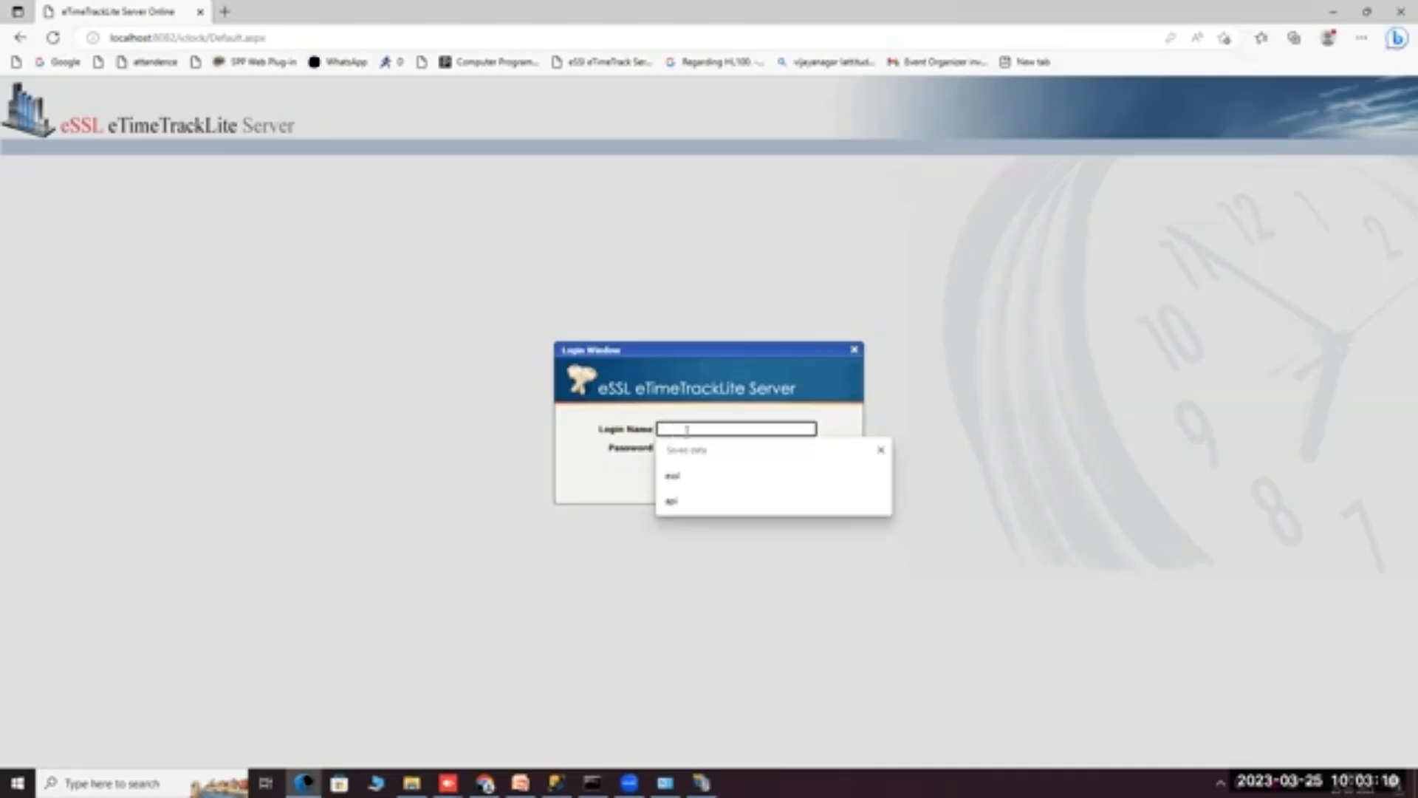
{"action": "type", "text": "essl"}
Enter the saved login name and the password, briefly revealing the password to verify it.
{"action": "key", "text": "Tab"}
{"action": "type", "text": "e"}
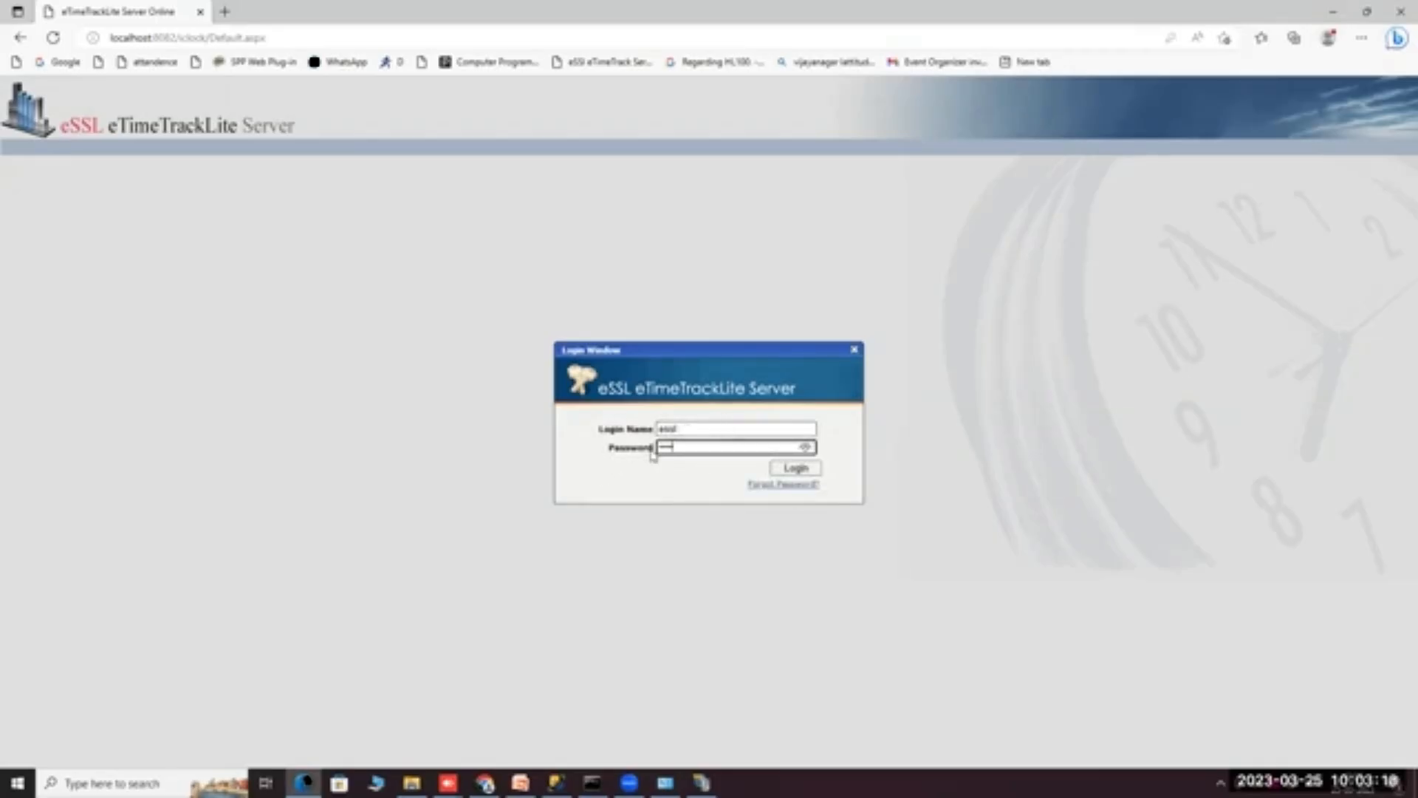
{"action": "left_click", "coordinate": [807, 449]}
{"action": "left_click", "coordinate": [806, 448]}
Log in, decline Edge's password saving, and dismiss the 7-day evaluation period notice.
{"action": "left_click", "coordinate": [795, 469]}
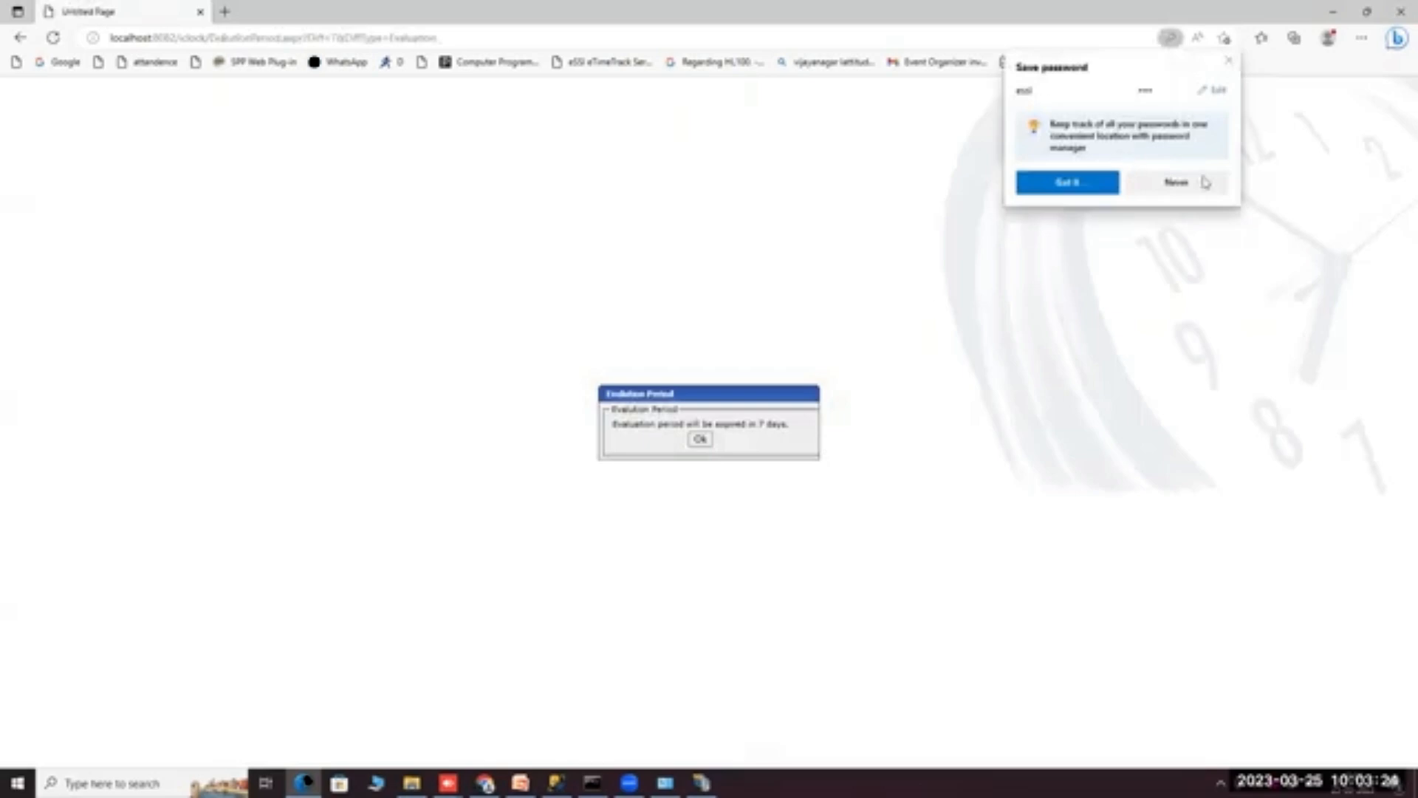
{"action": "left_click", "coordinate": [1177, 183]}
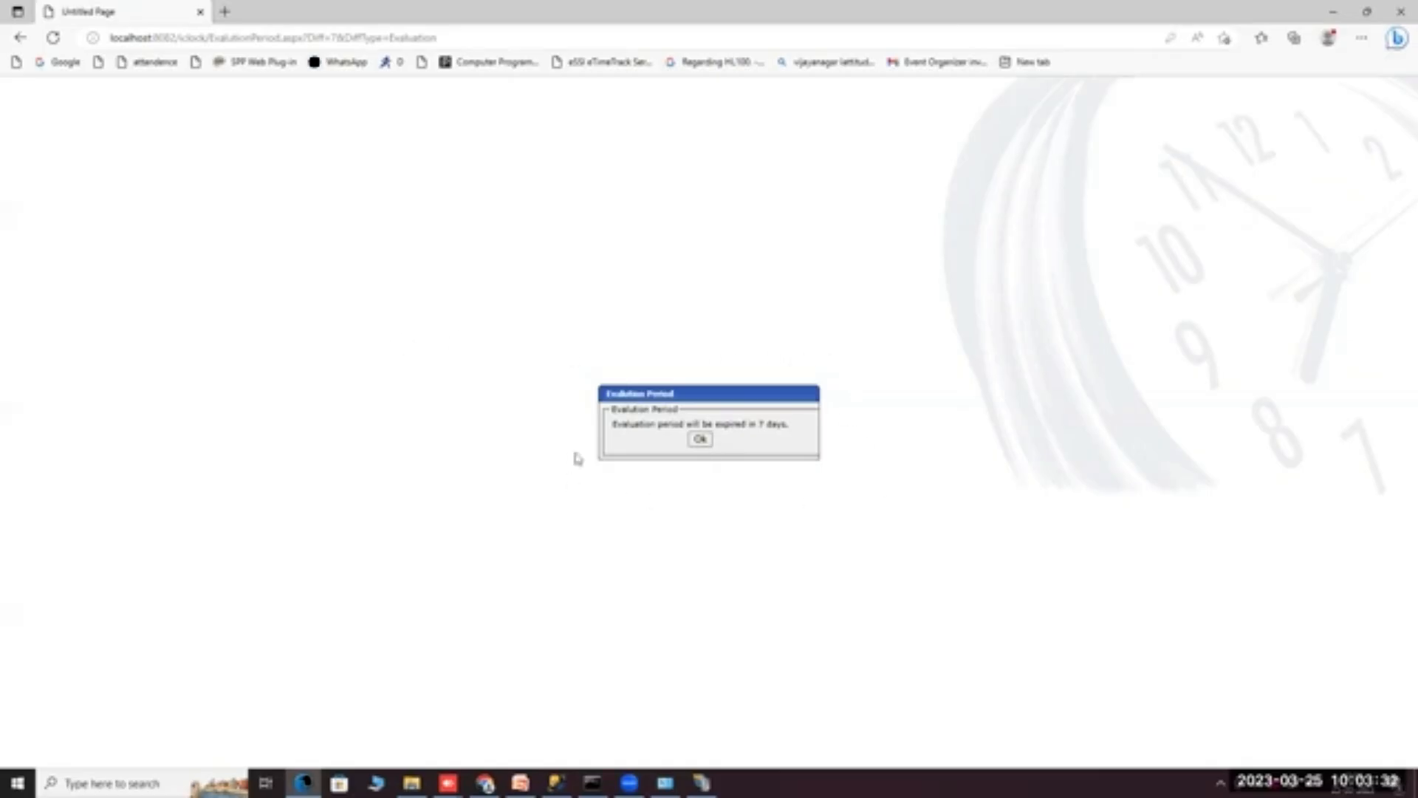
{"action": "left_click", "coordinate": [701, 440]}
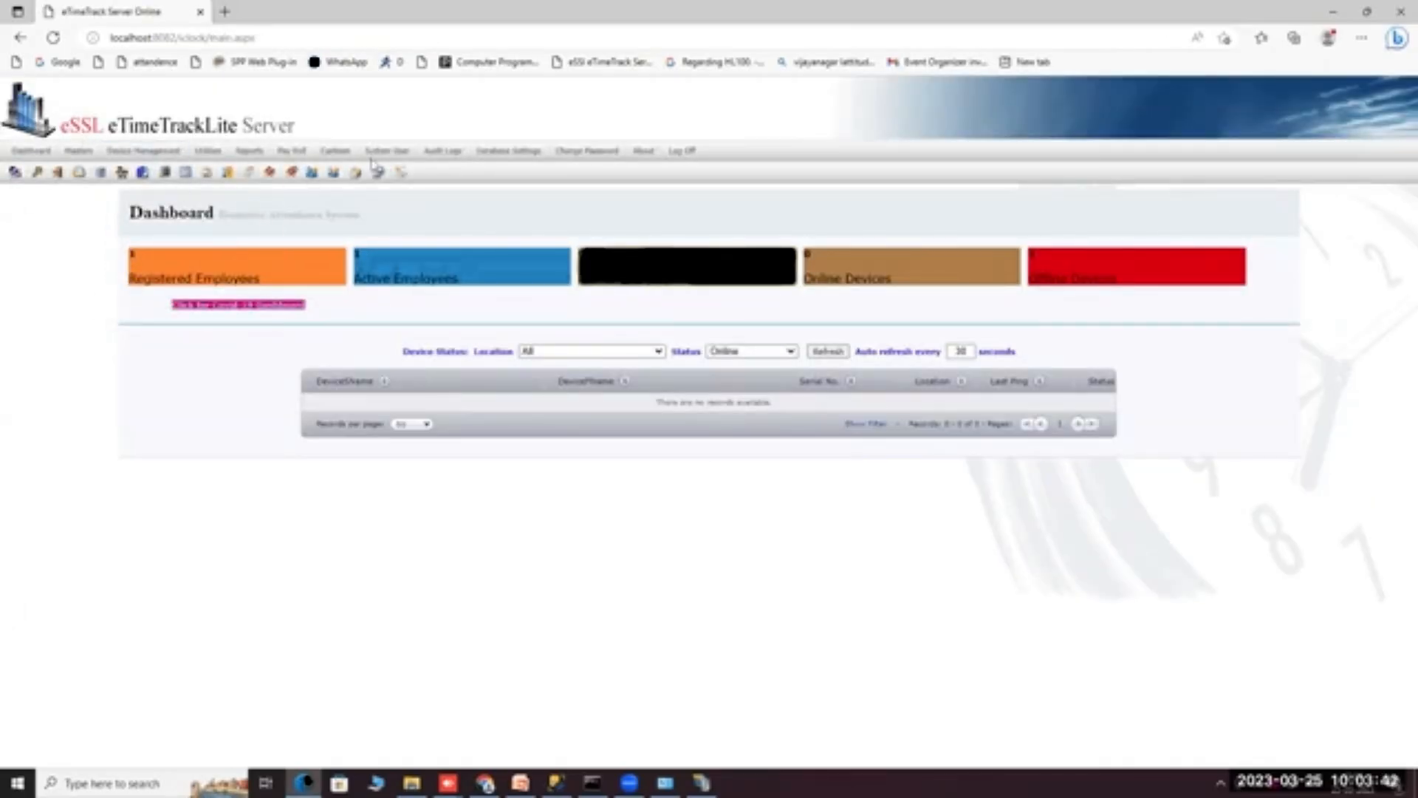
Open About > About us to view the version 11.9 and activation details.
{"action": "mouse_move", "coordinate": [642, 161]}
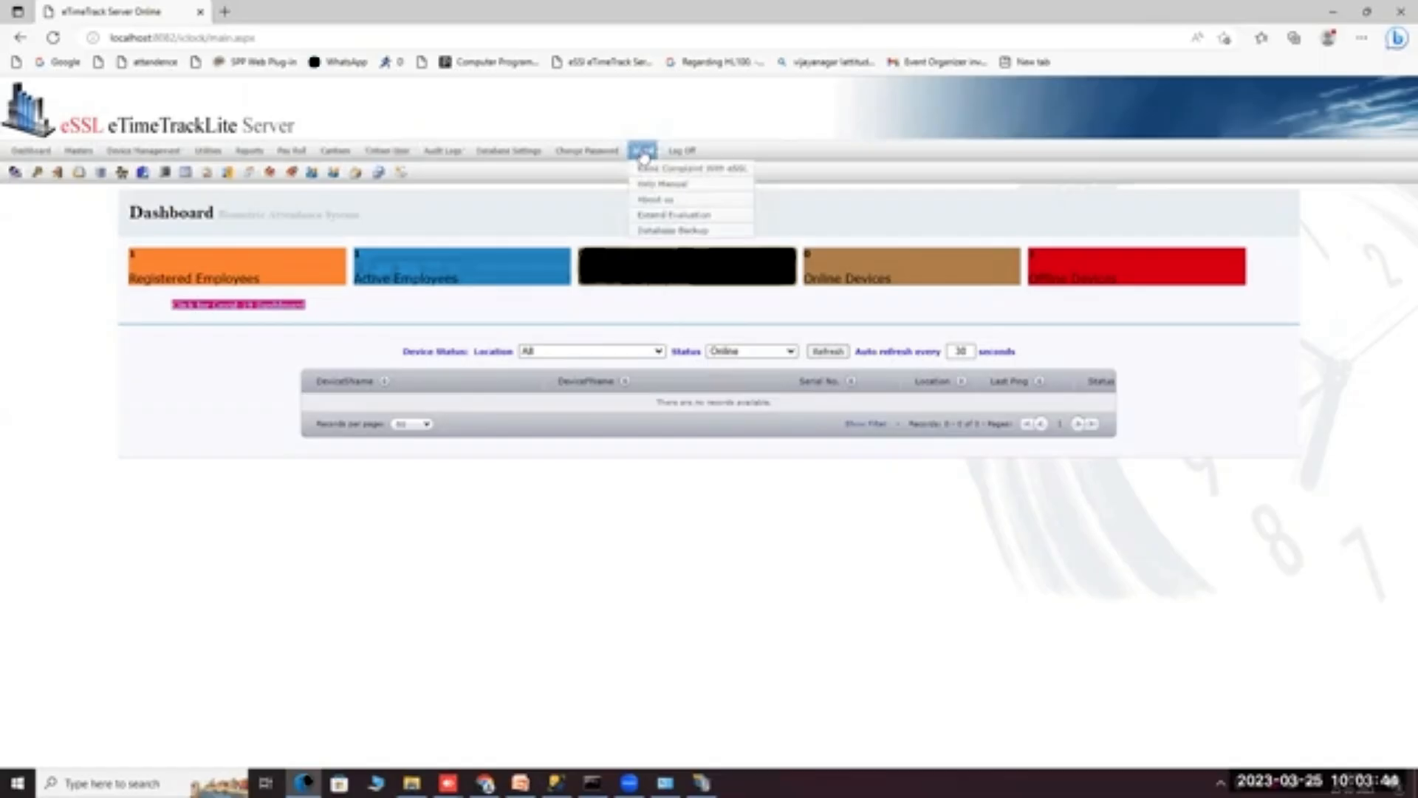
{"action": "left_click", "coordinate": [650, 201]}
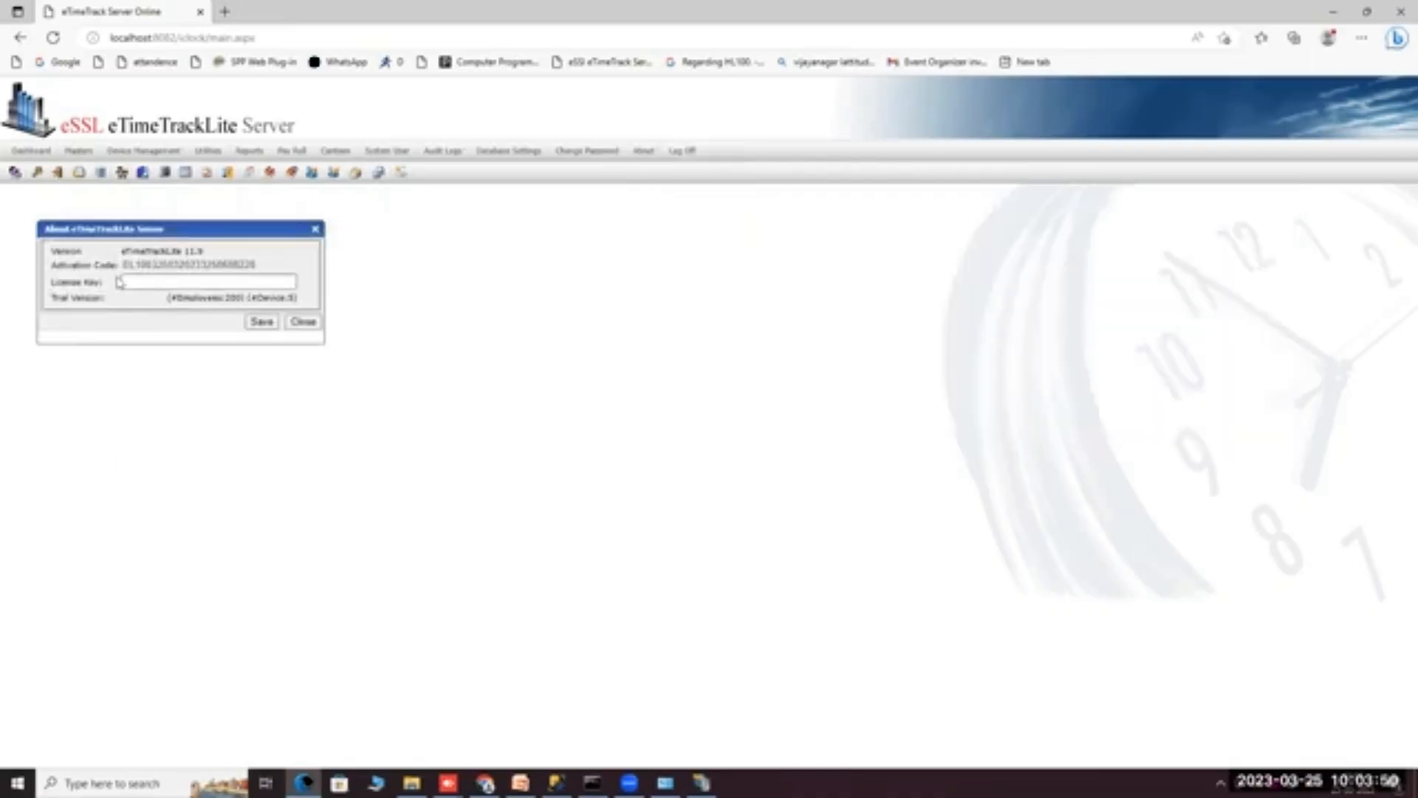
Select the Version and Activation Code values in the About dialog.
{"action": "left_click_drag", "start_coordinate": [122, 265], "coordinate": [259, 276]}
{"action": "left_click_drag", "start_coordinate": [121, 251], "coordinate": [207, 253]}
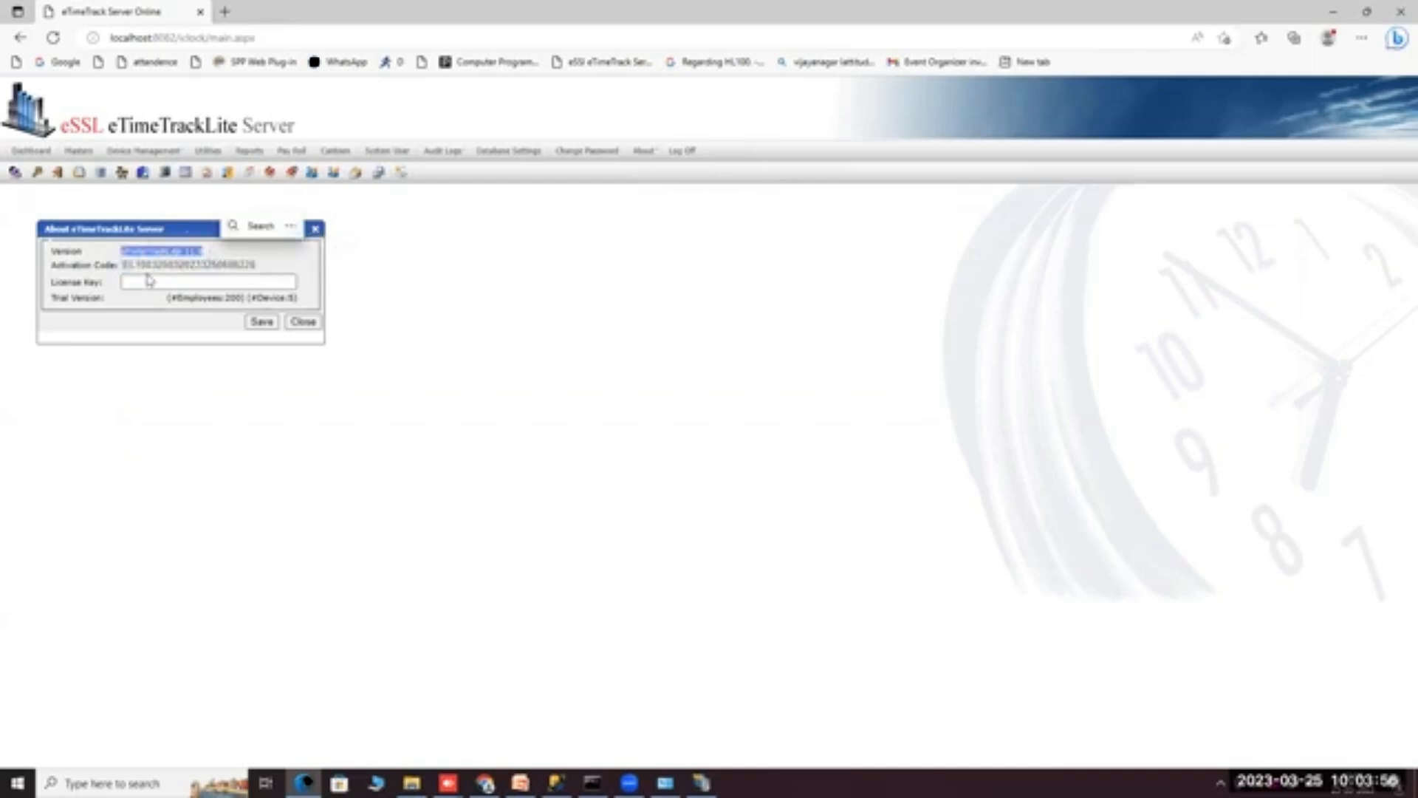
{"action": "left_click_drag", "start_coordinate": [124, 266], "coordinate": [246, 273]}
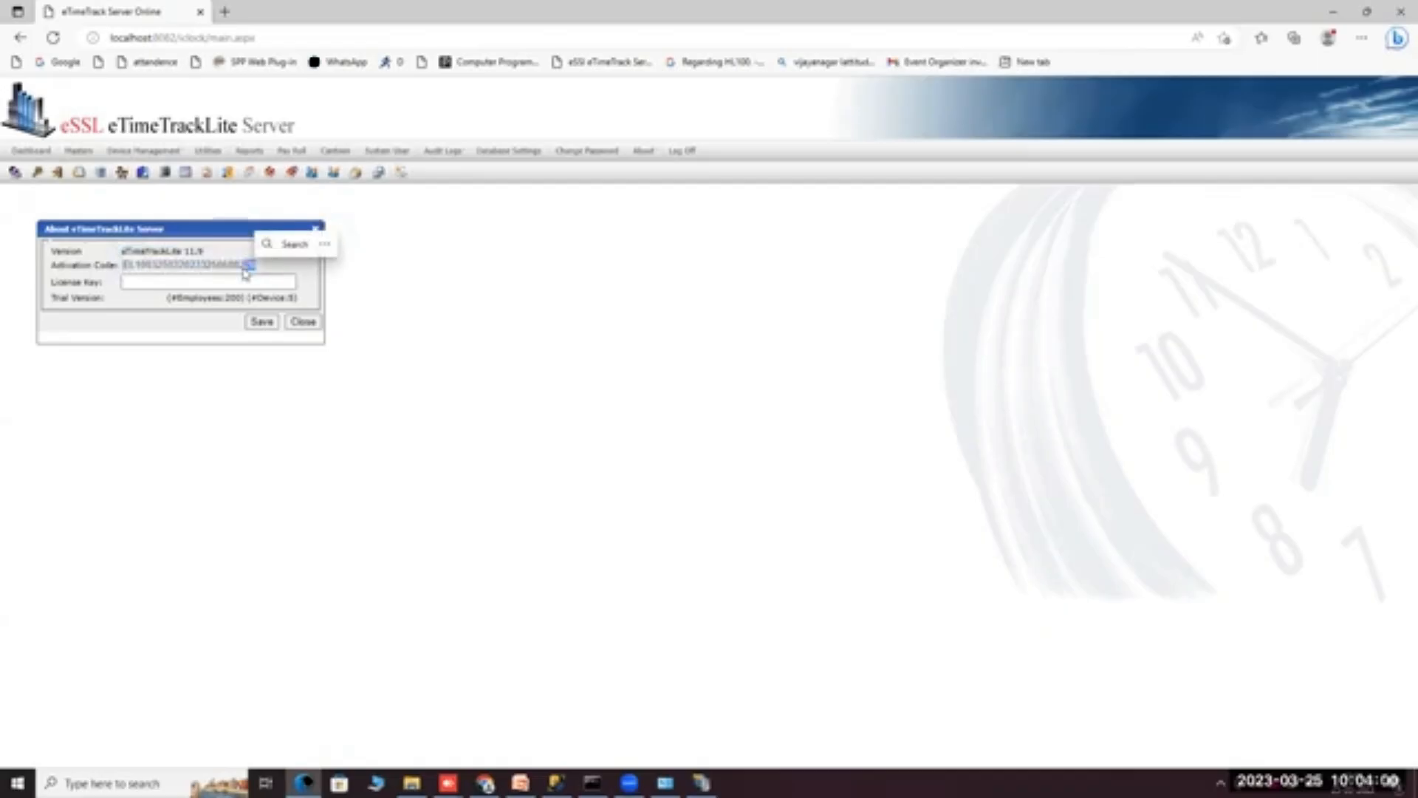
Save the autofilled license key, which is rejected as invalid, then close the About dialog.
{"action": "left_click", "coordinate": [137, 282]}
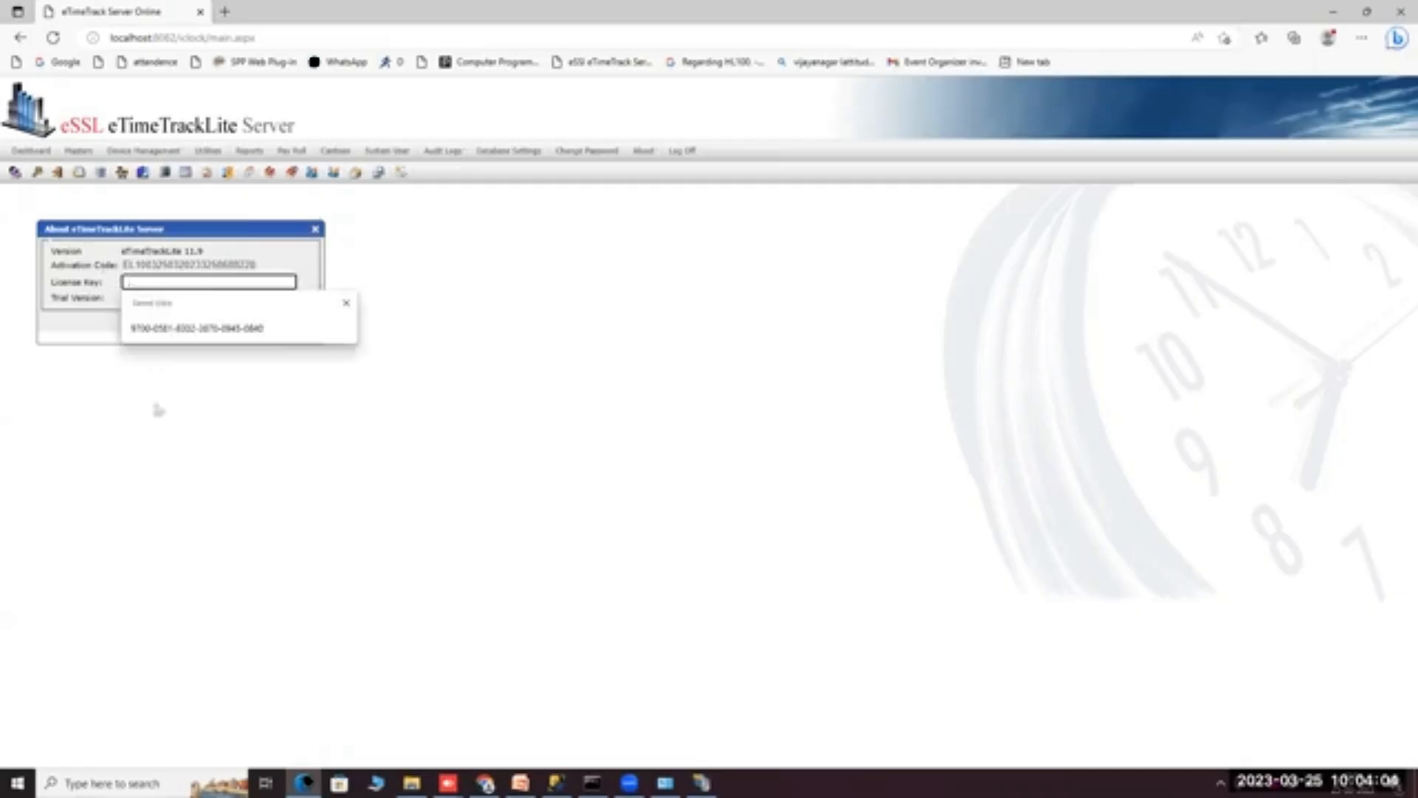
{"action": "left_click", "coordinate": [193, 478]}
{"action": "left_click", "coordinate": [142, 284]}
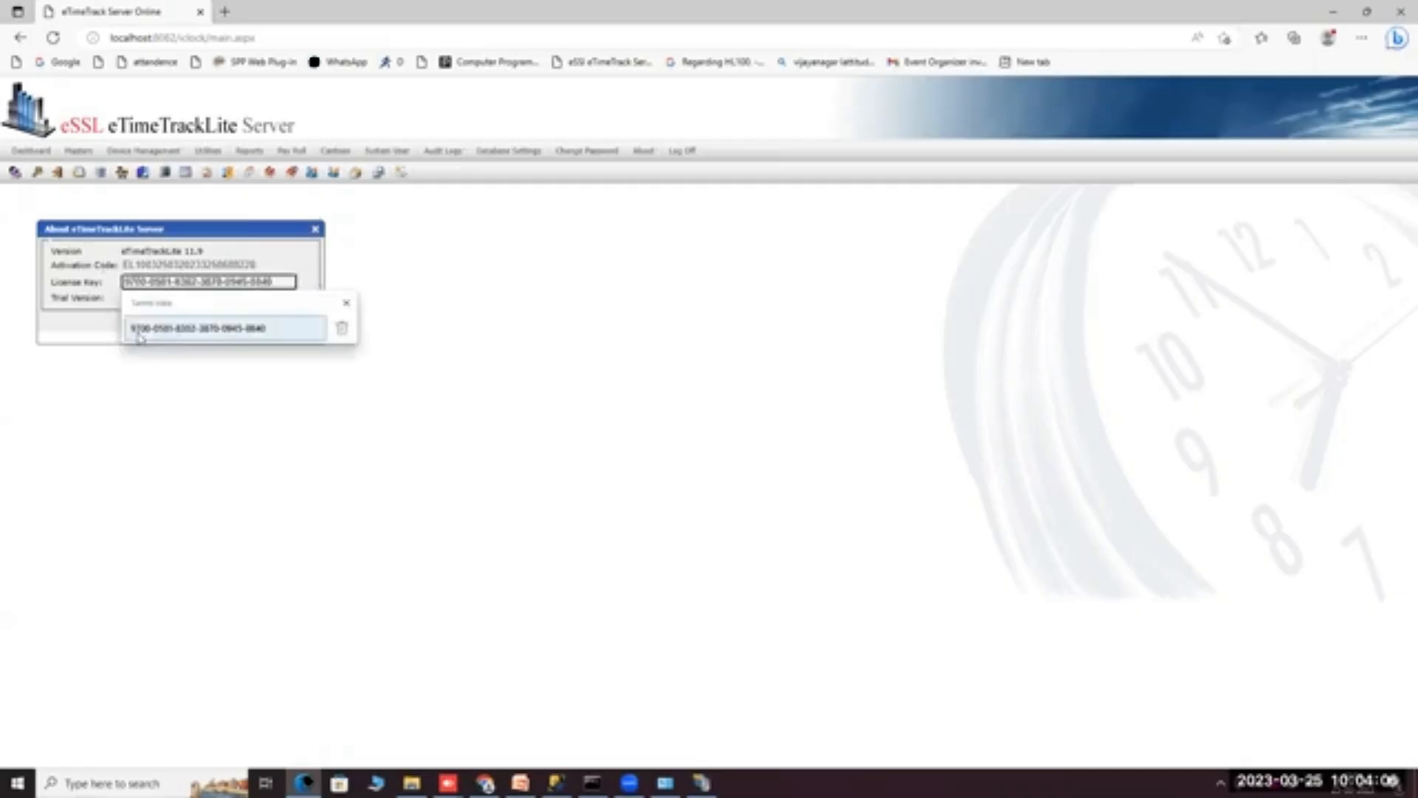
{"action": "left_click", "coordinate": [222, 328]}
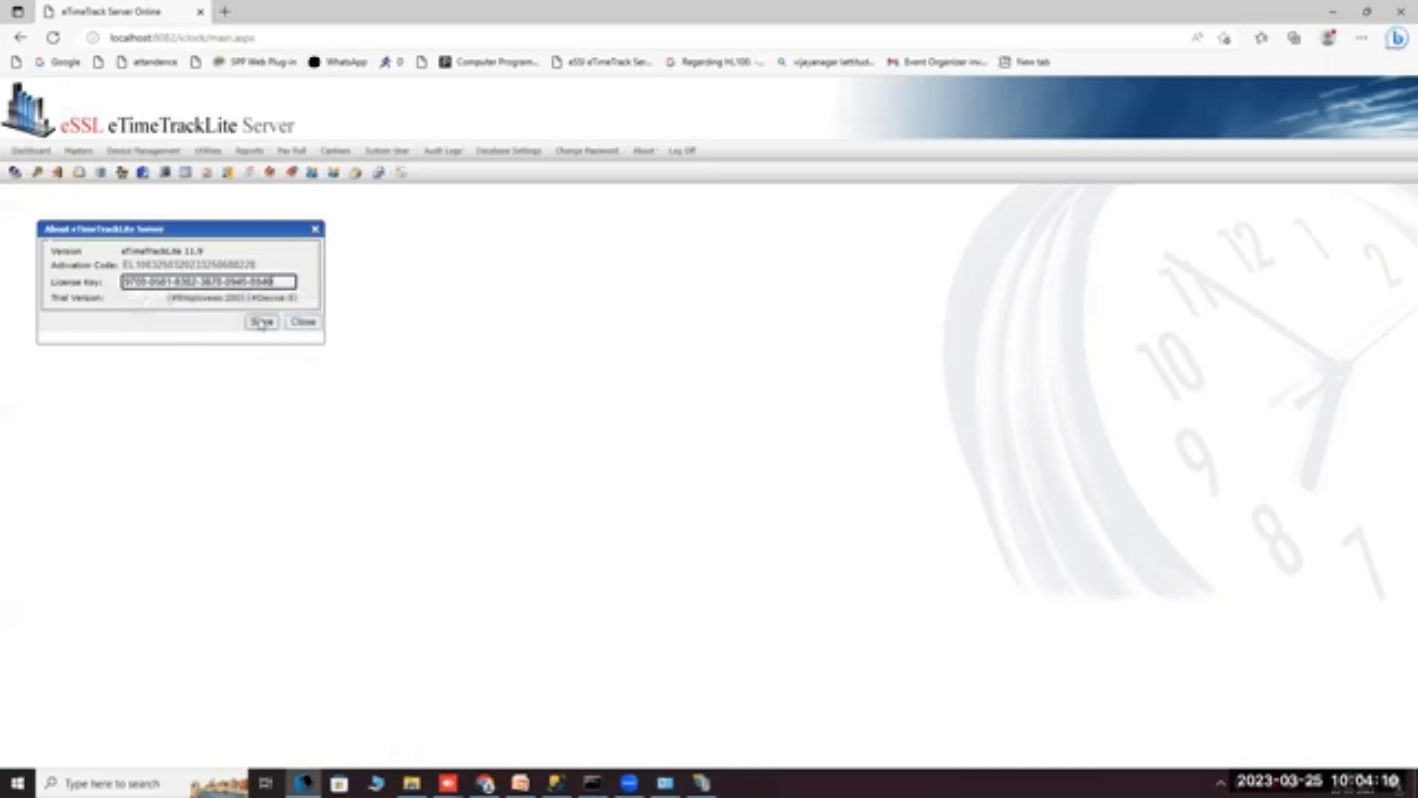
{"action": "left_click", "coordinate": [262, 322]}
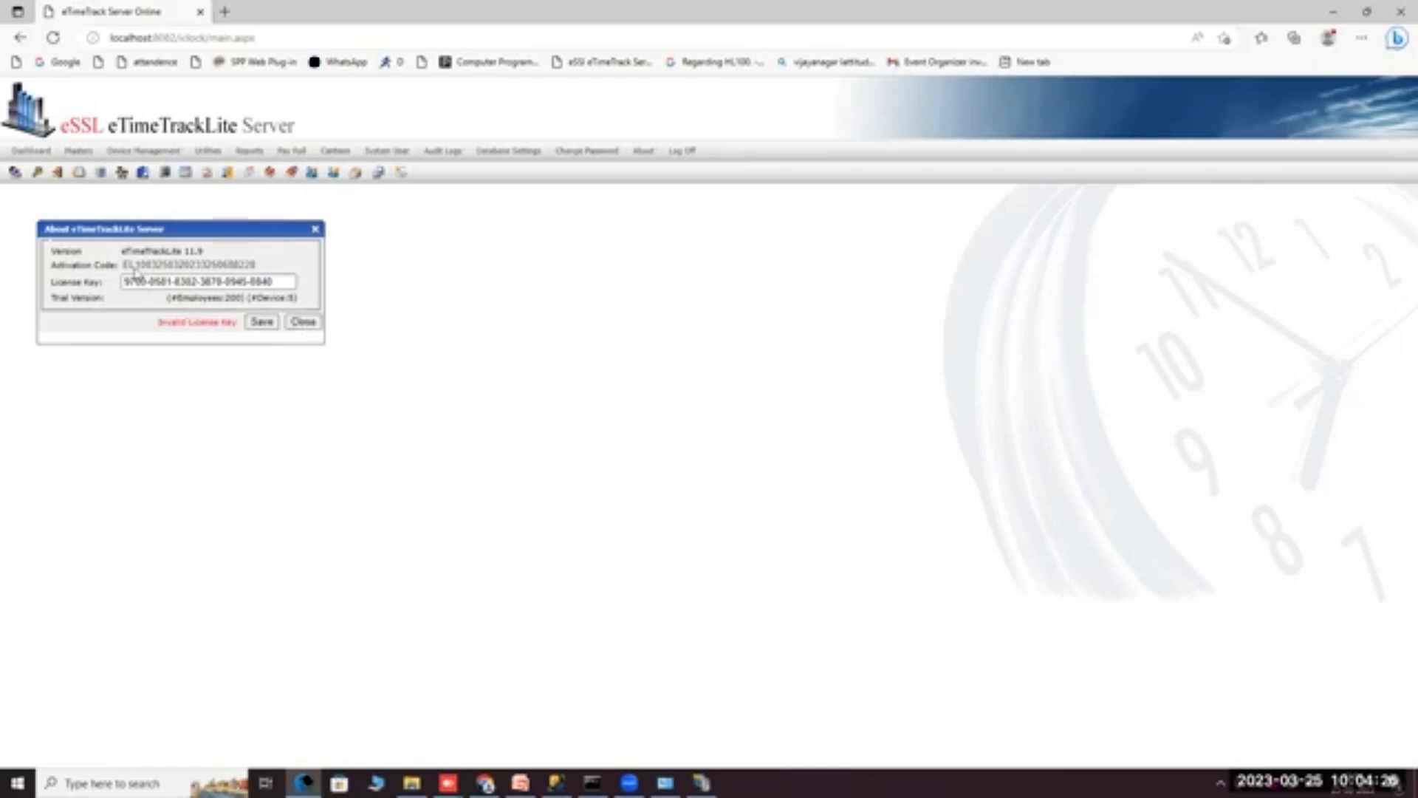
{"action": "left_click_drag", "start_coordinate": [126, 267], "coordinate": [144, 299]}
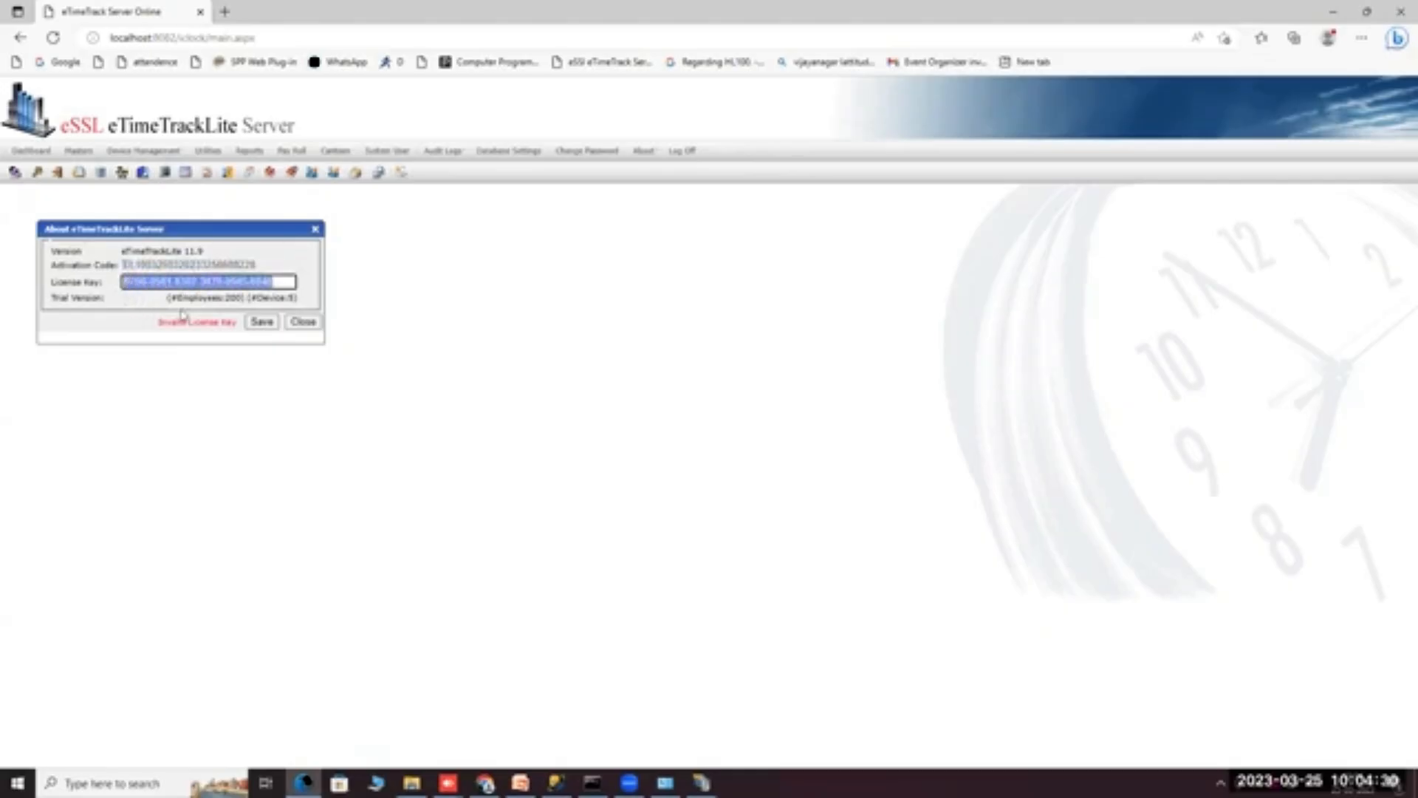
{"action": "left_click", "coordinate": [303, 322]}
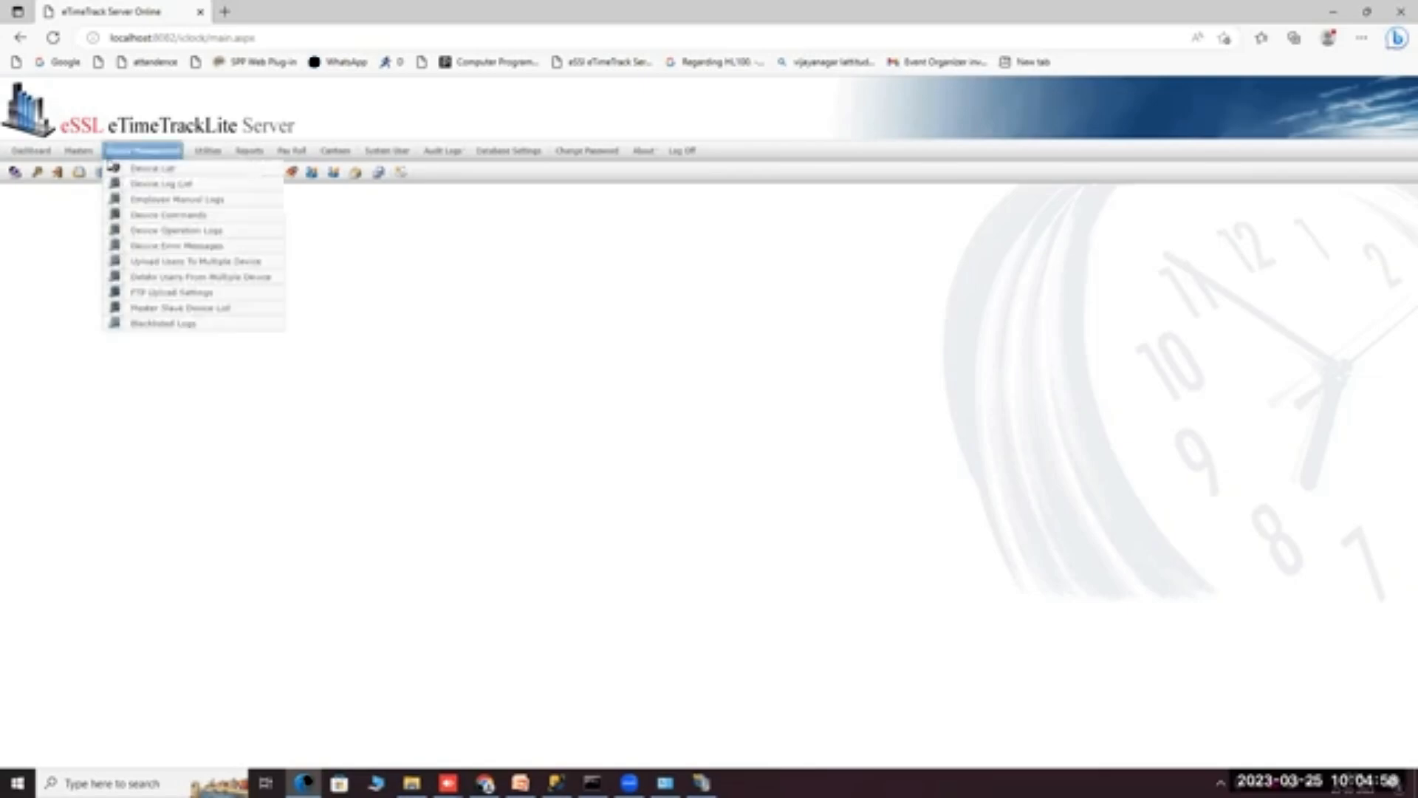
Open Device Management > Device List to show the Mobile and TD devices.
{"action": "left_click", "coordinate": [630, 782]}
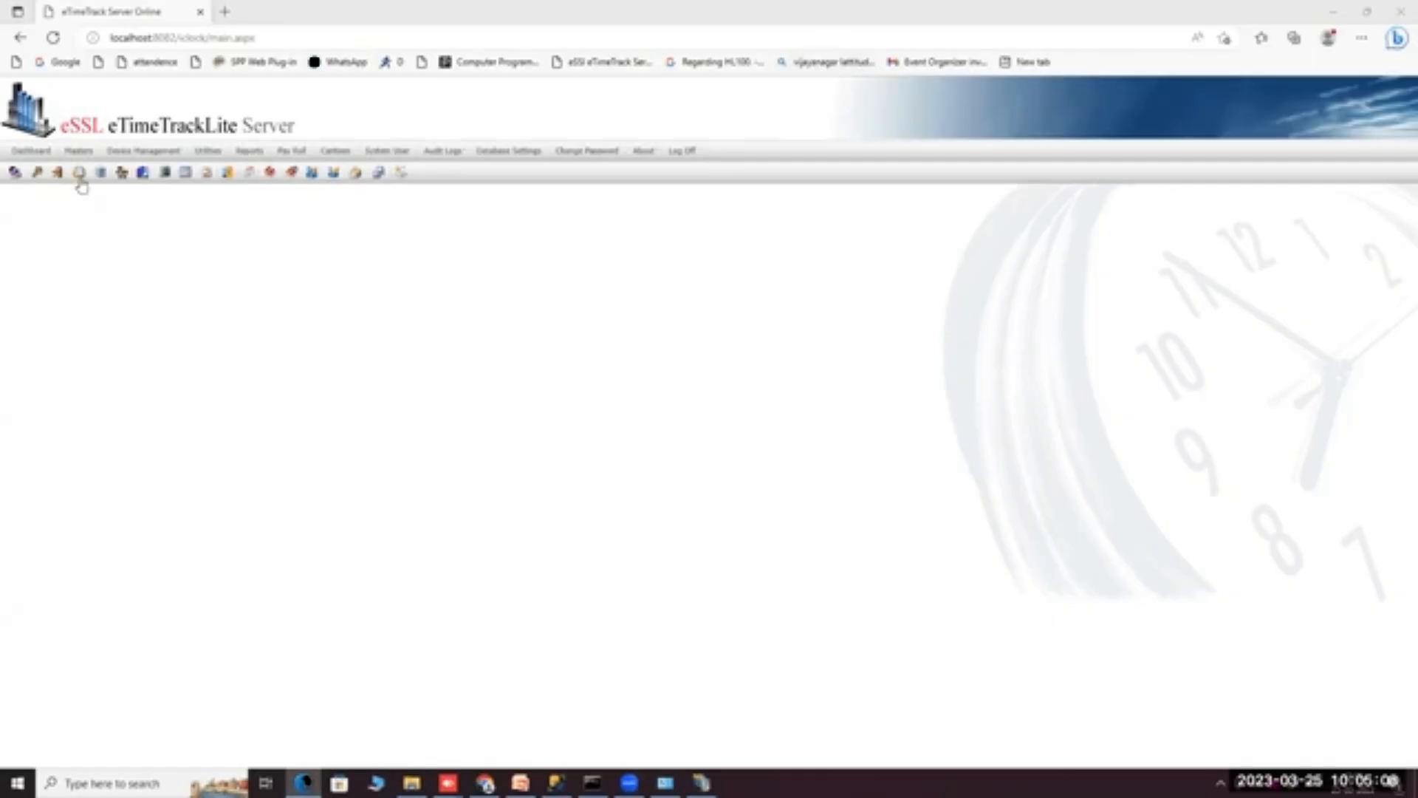
{"action": "mouse_move", "coordinate": [78, 153]}
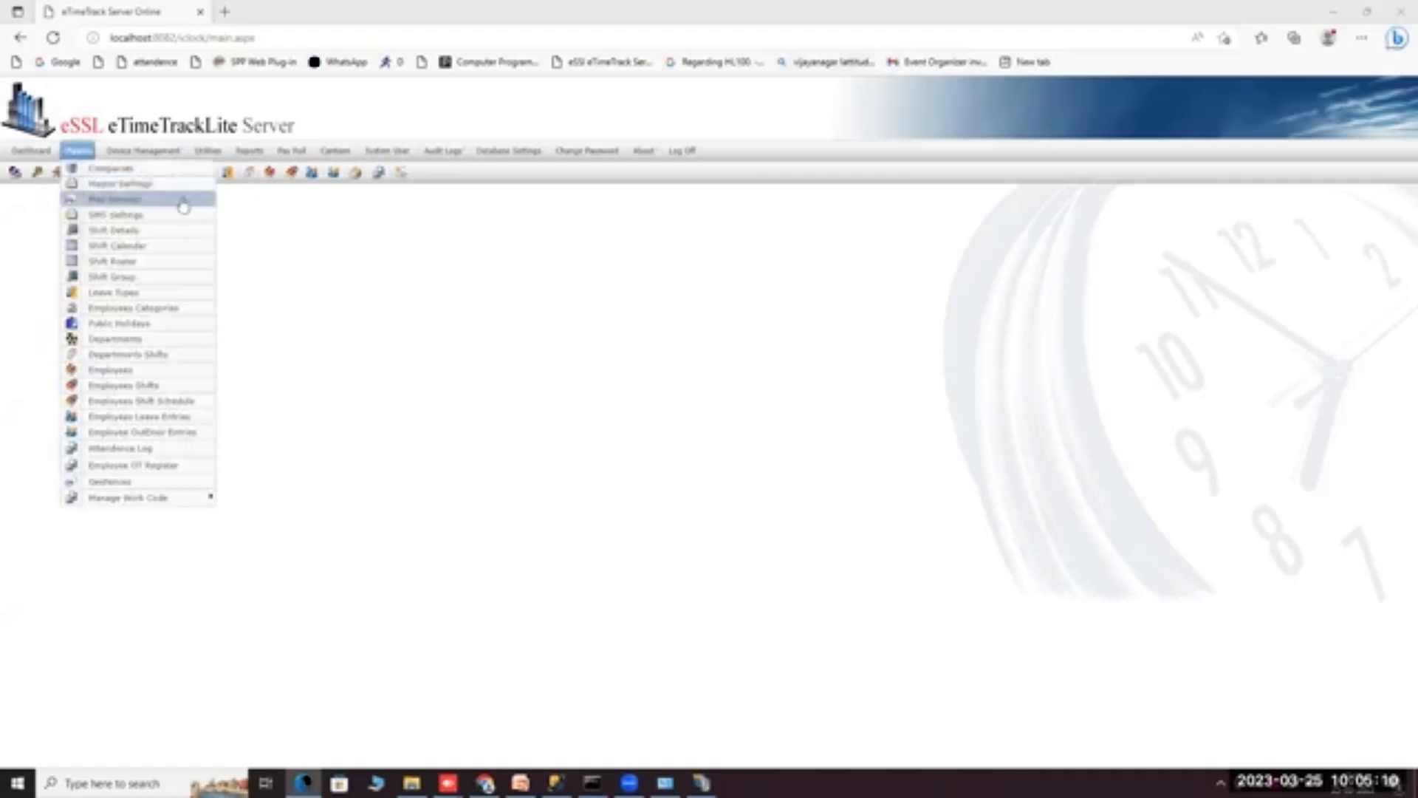
{"action": "mouse_move", "coordinate": [137, 153]}
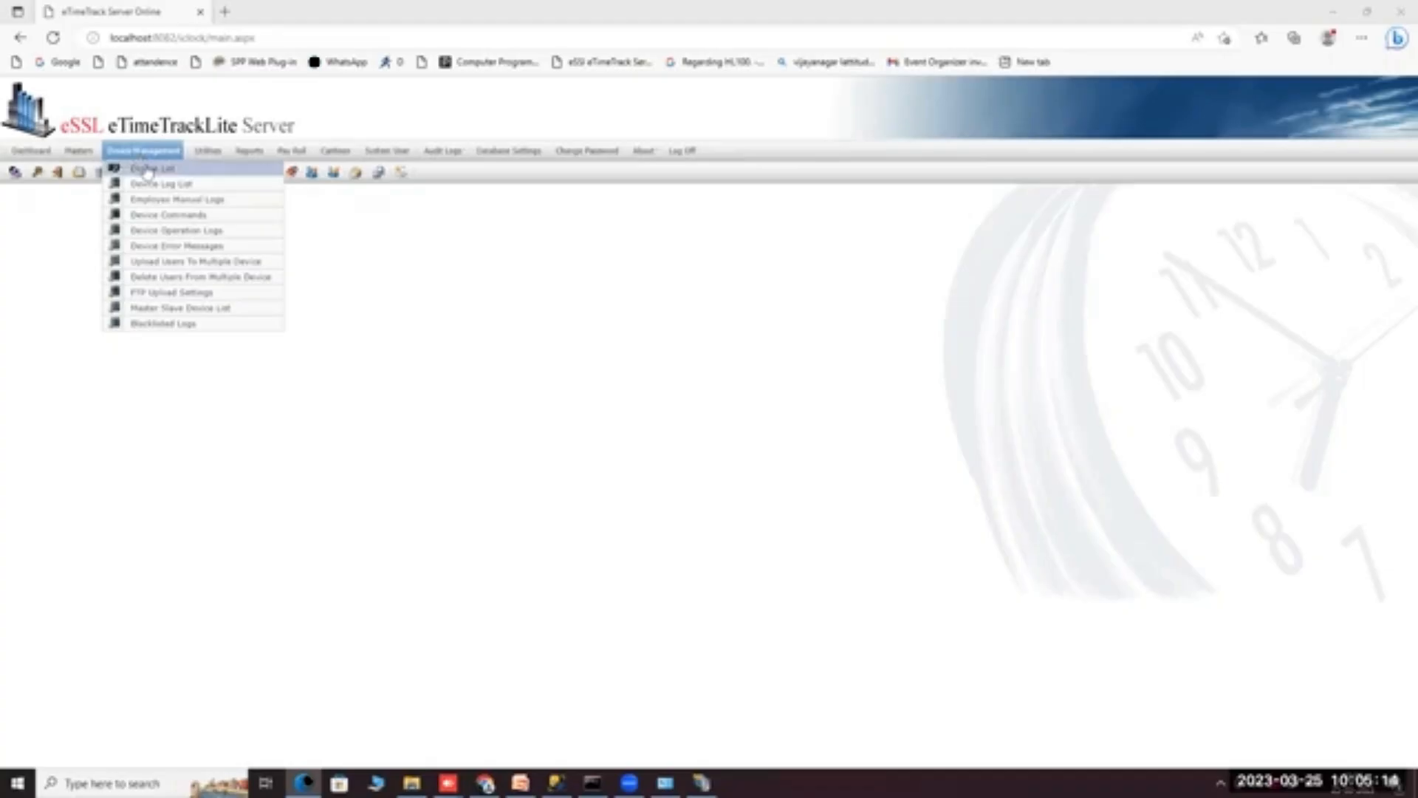
{"action": "left_click", "coordinate": [146, 170]}
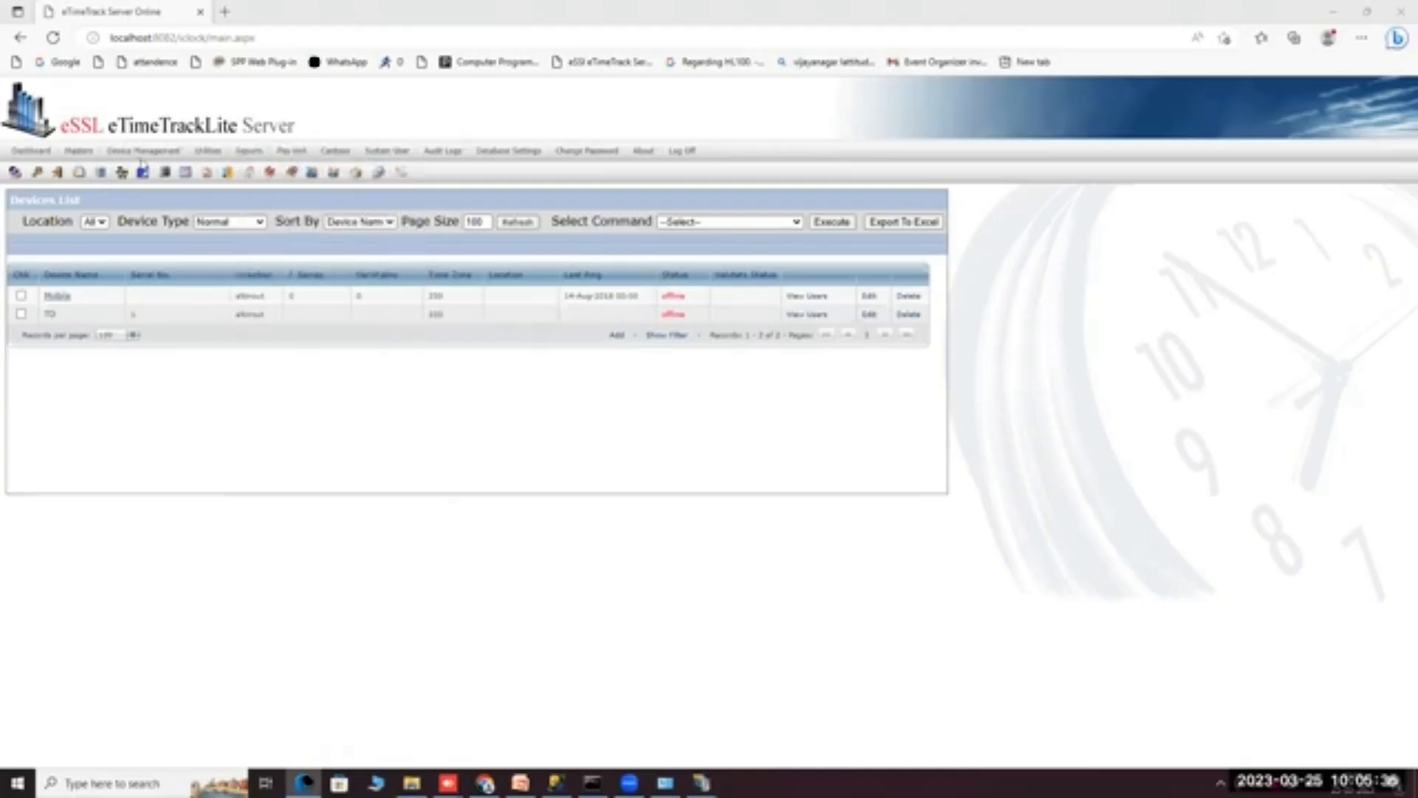
Reload the Device List, dismiss a new-device form, and open the TD device for editing.
{"action": "mouse_move", "coordinate": [146, 156]}
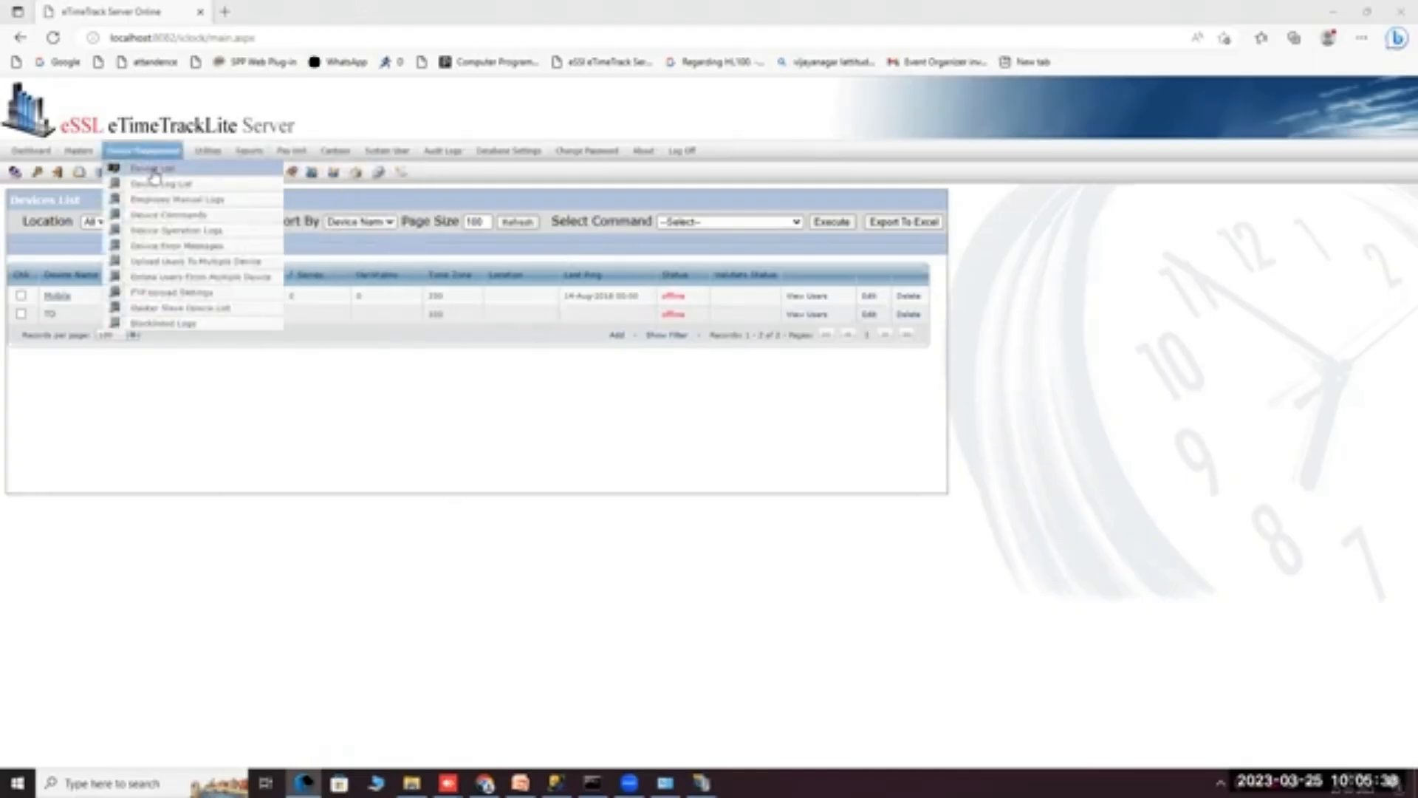
{"action": "left_click", "coordinate": [153, 173]}
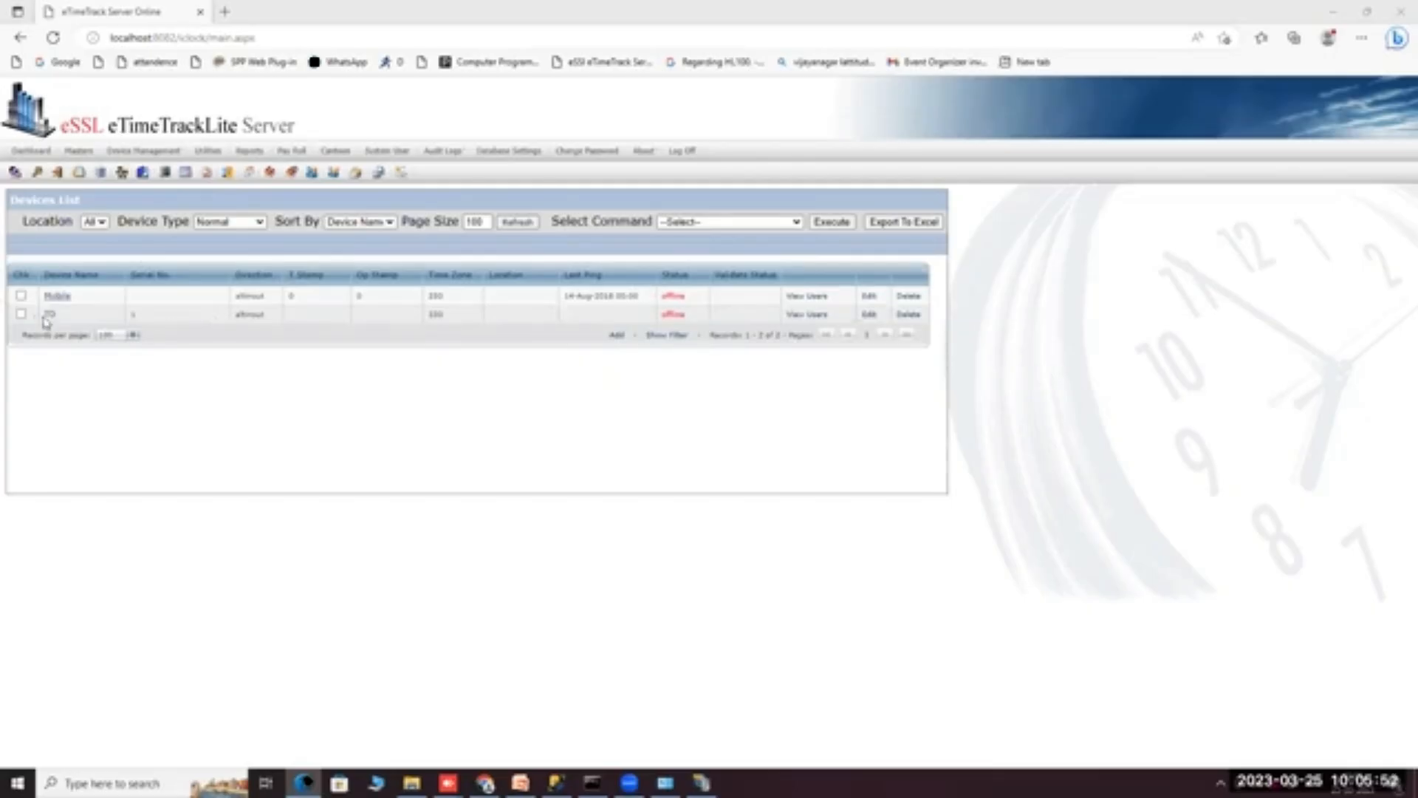
{"action": "left_click", "coordinate": [618, 336]}
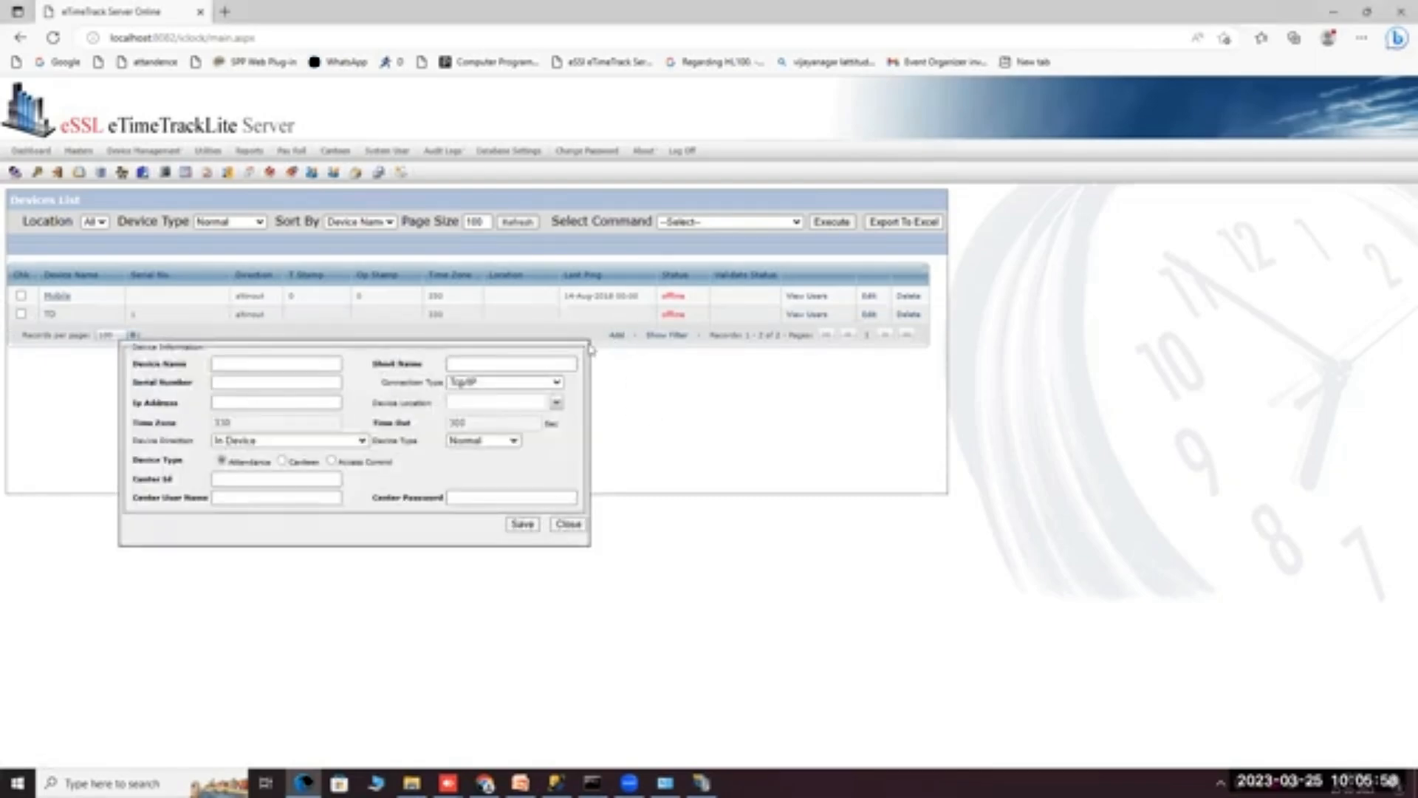
{"action": "left_click", "coordinate": [567, 525]}
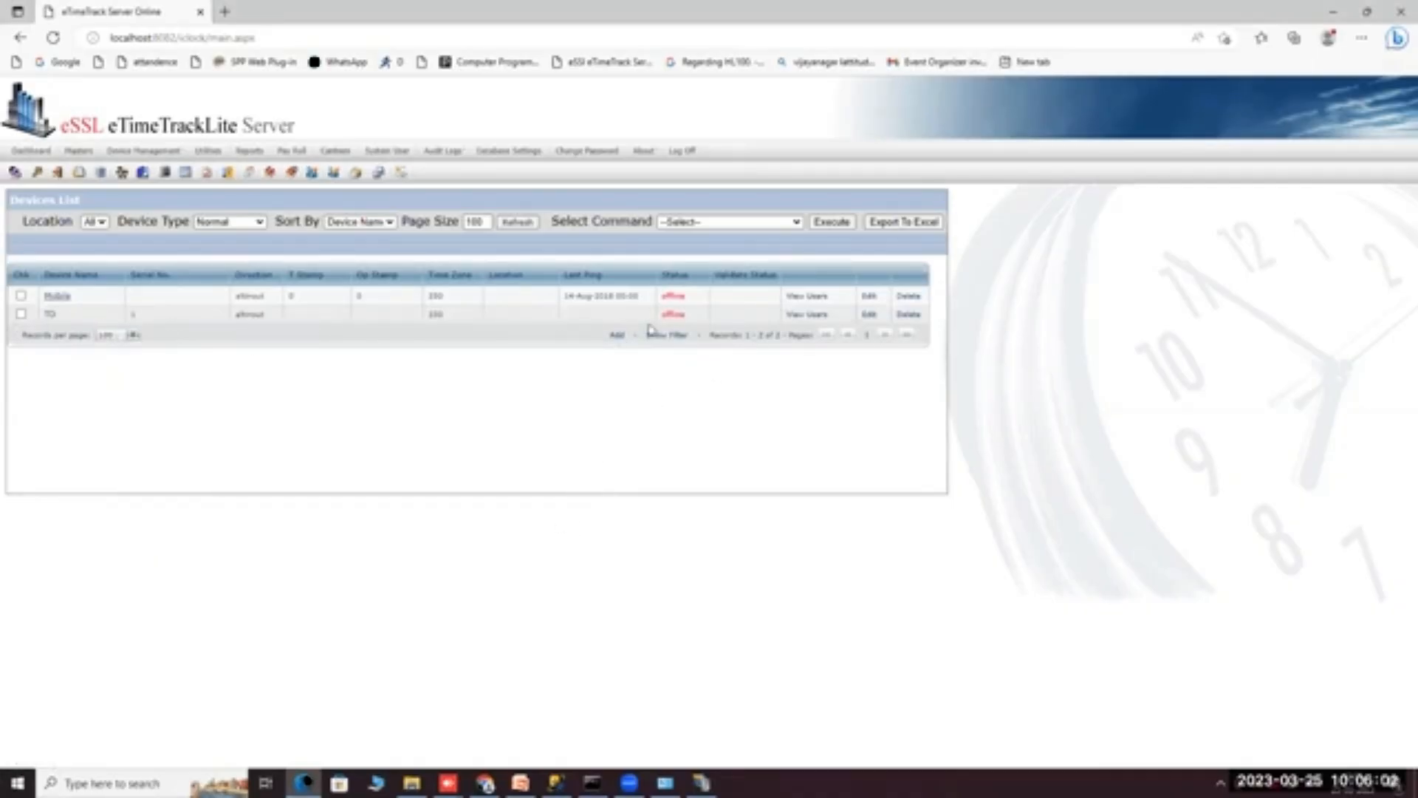
{"action": "left_click", "coordinate": [869, 315]}
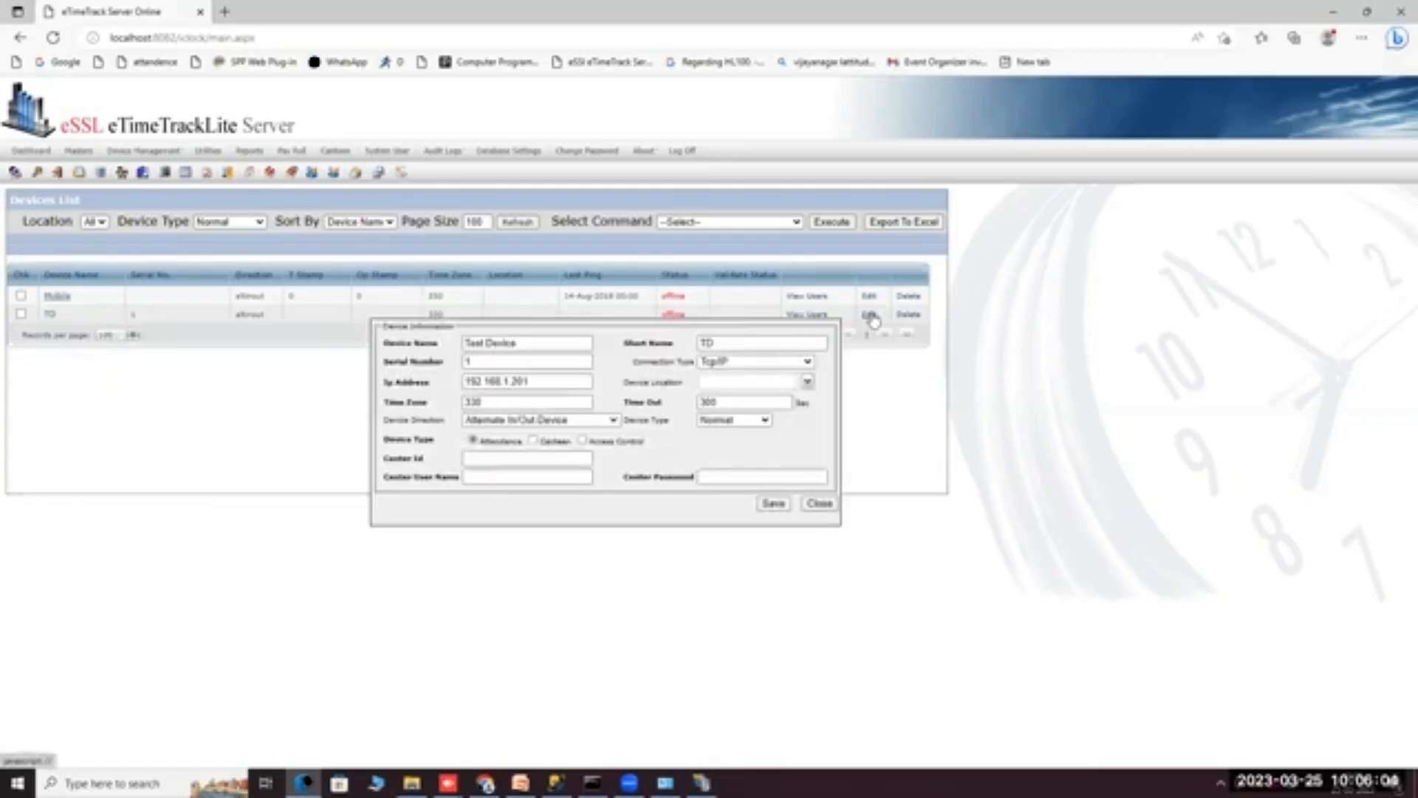
Change the TD device's serial number to 12345.
{"action": "triple_click", "coordinate": [533, 344]}
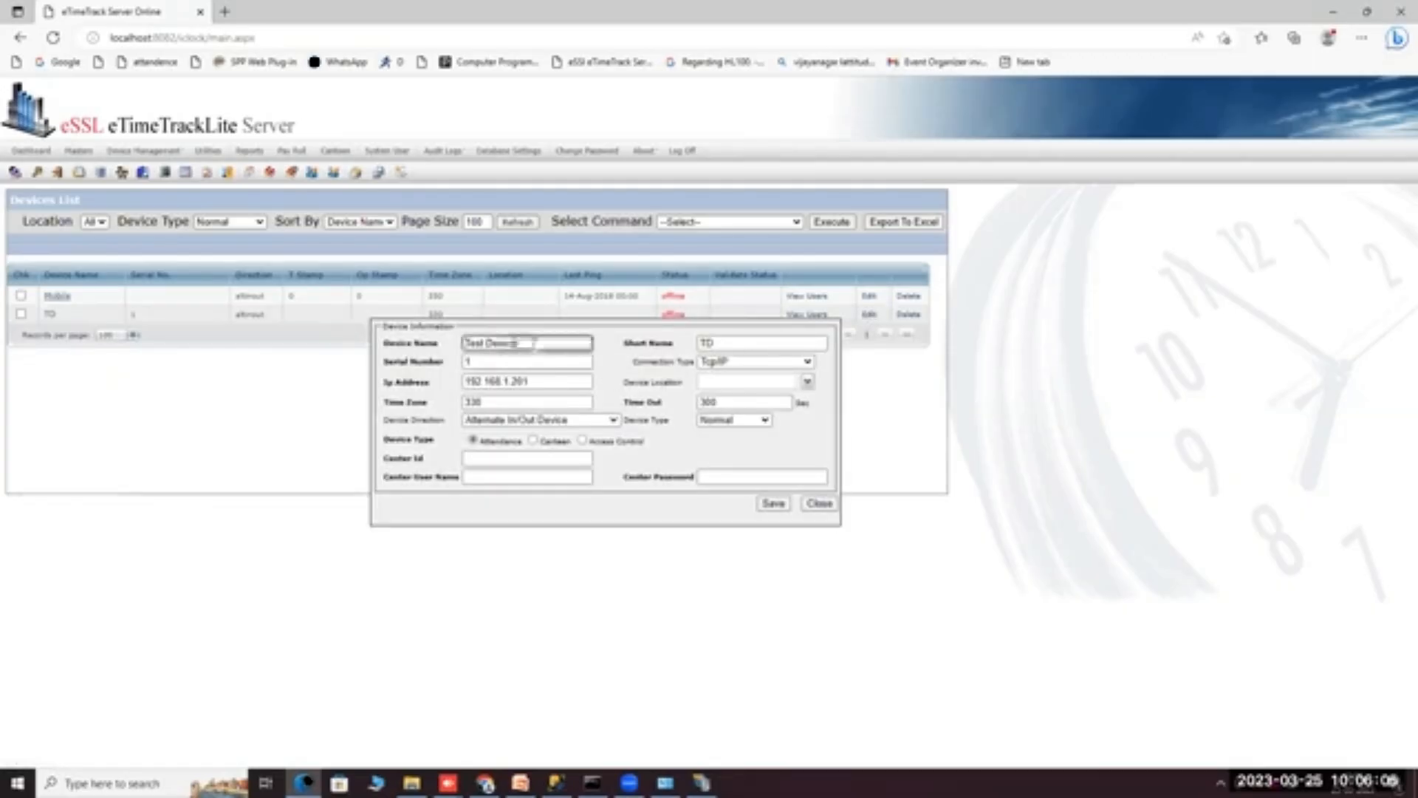
{"action": "double_click", "coordinate": [749, 344]}
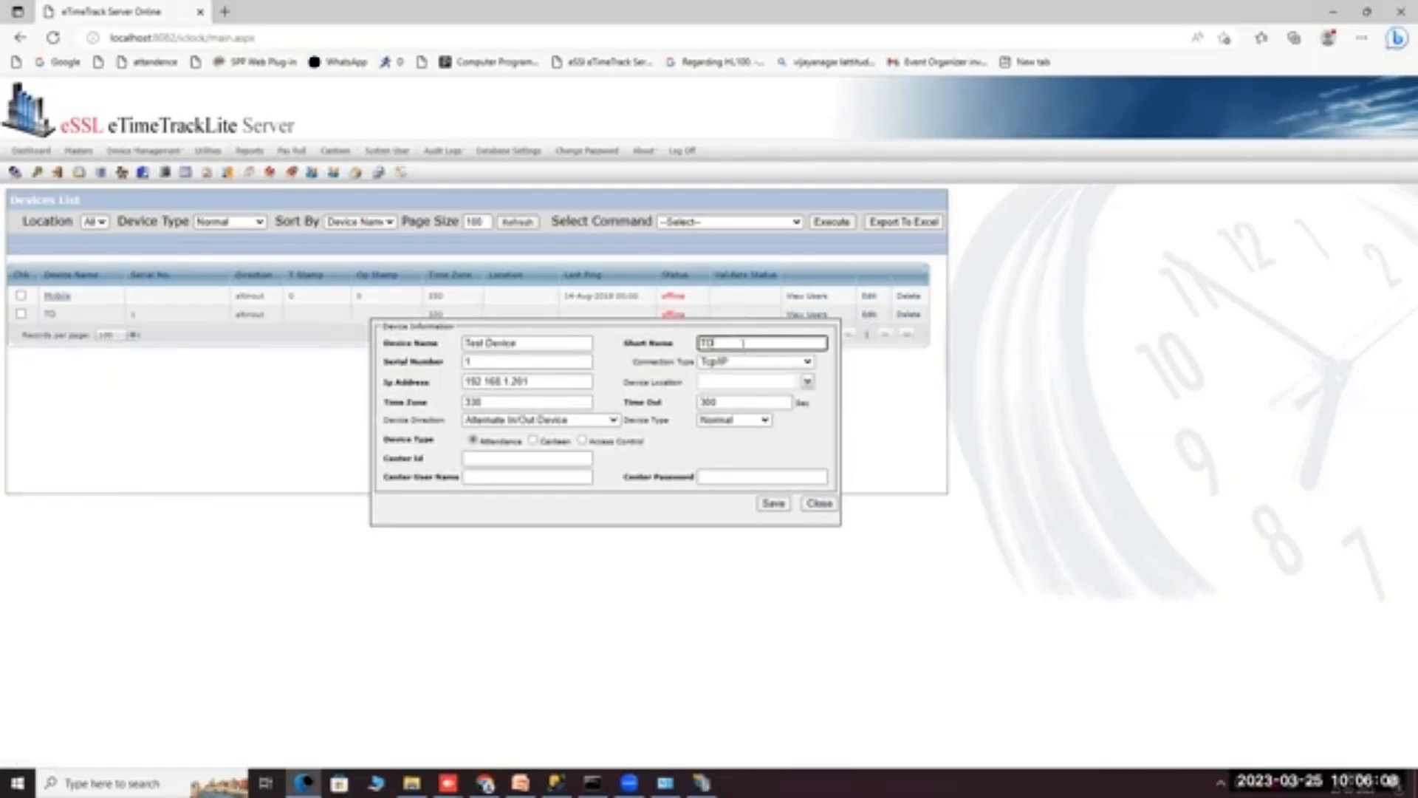
{"action": "left_click", "coordinate": [487, 362]}
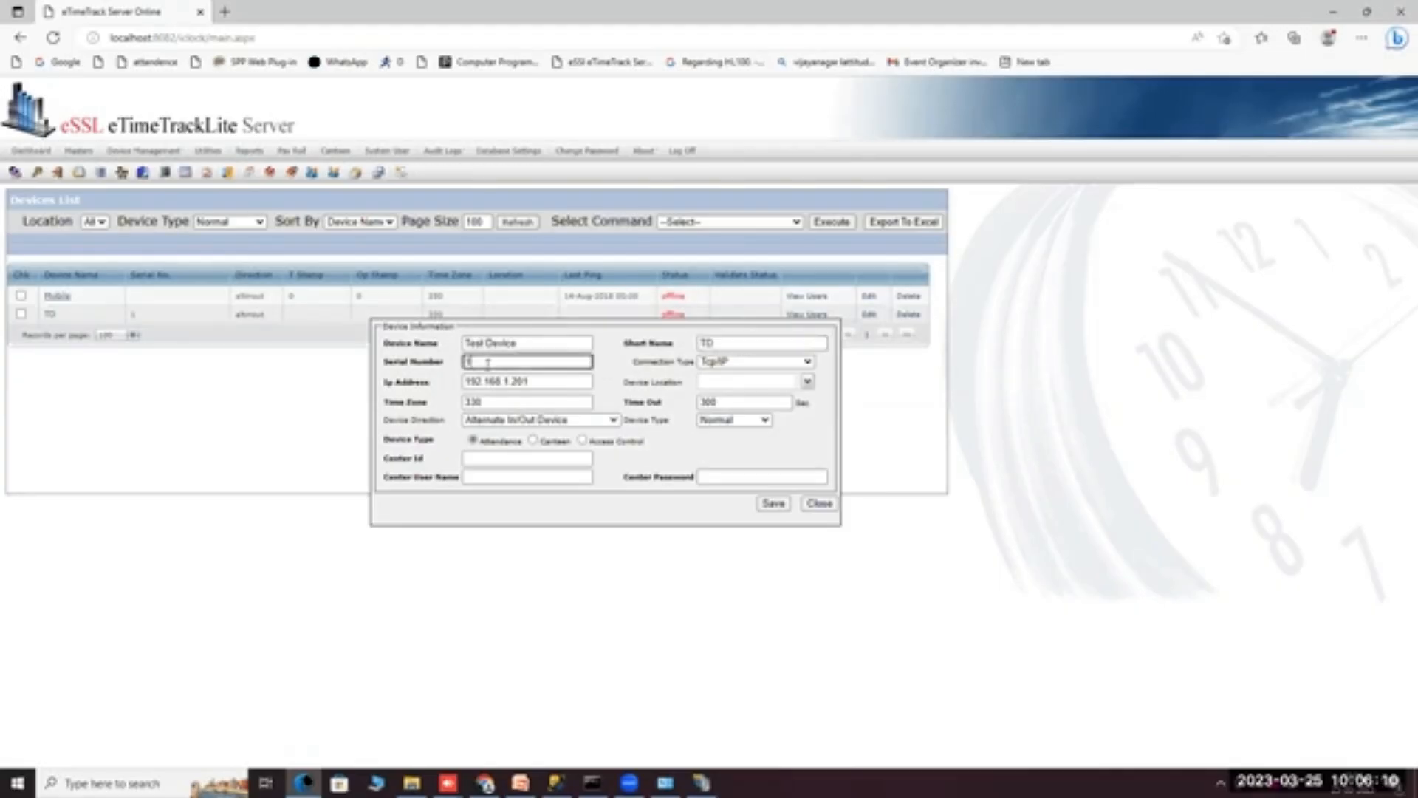
{"action": "type", "text": "12345"}
{"action": "left_click_drag", "start_coordinate": [503, 361], "coordinate": [455, 367]}
{"action": "left_click", "coordinate": [506, 362]}
{"action": "type", "text": "12345"}
Confirm IP 192.168.1.201, save the device details, and close the form.
{"action": "left_click", "coordinate": [555, 382]}
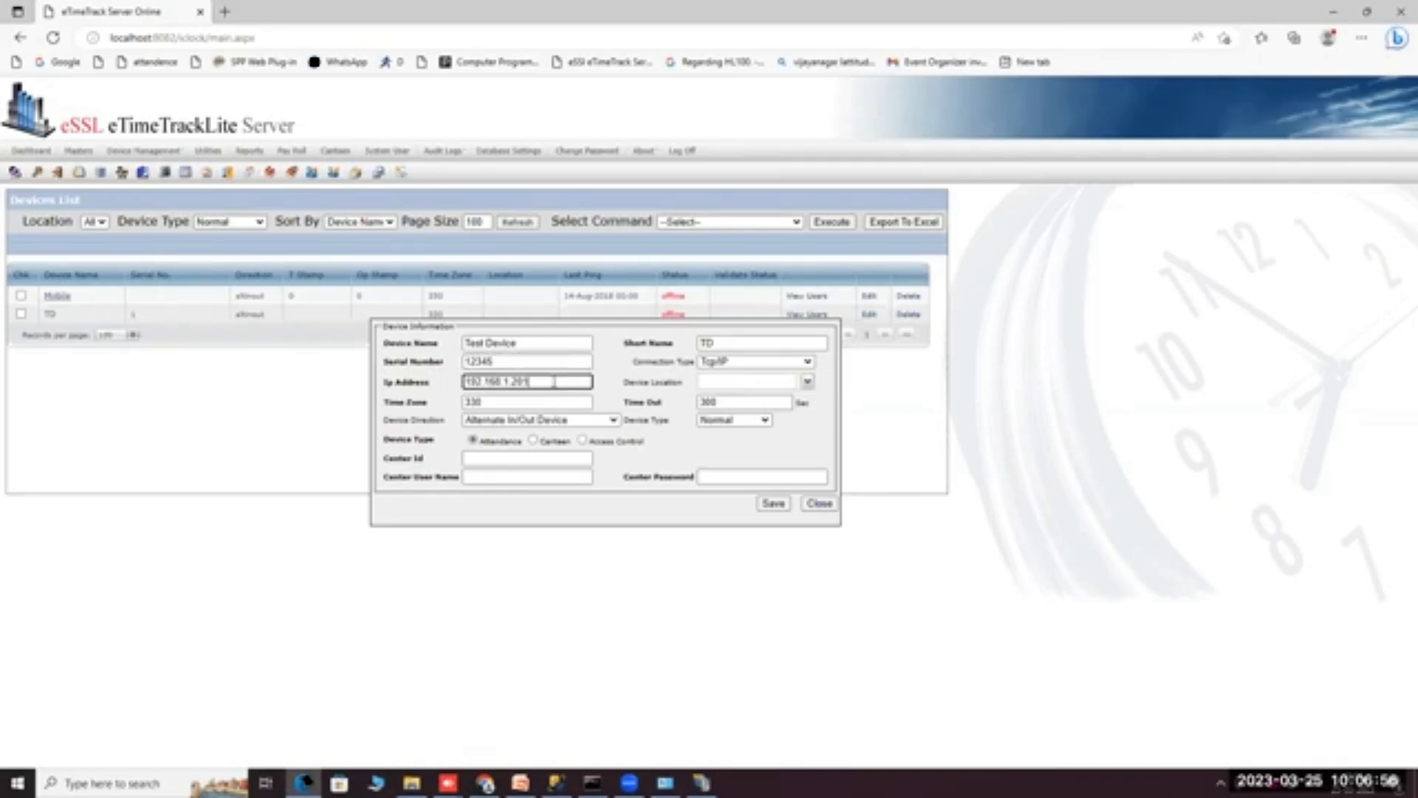
{"action": "key", "text": "ctrl+a"}
{"action": "left_click", "coordinate": [554, 382]}
{"action": "left_click_drag", "start_coordinate": [550, 382], "coordinate": [462, 382]}
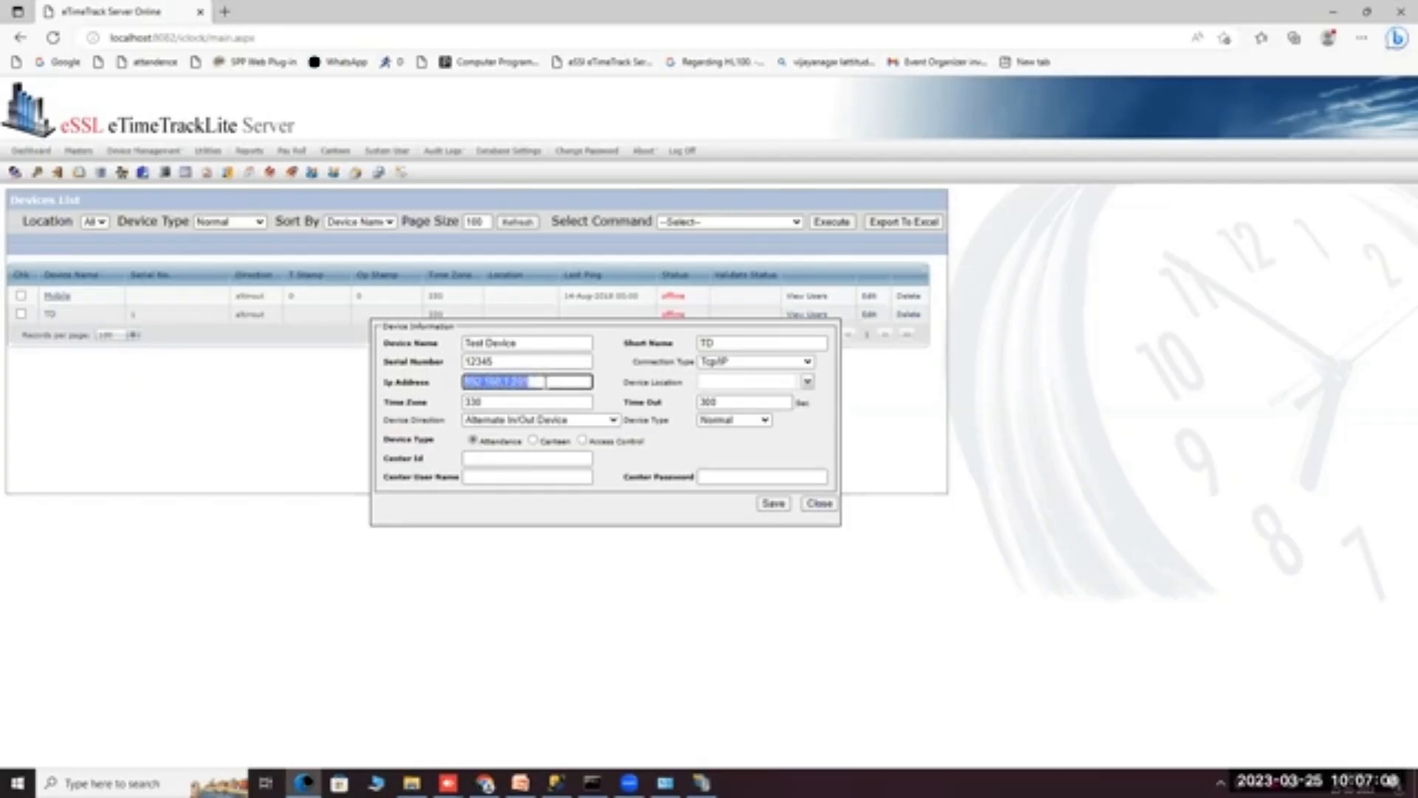
{"action": "left_click", "coordinate": [546, 382]}
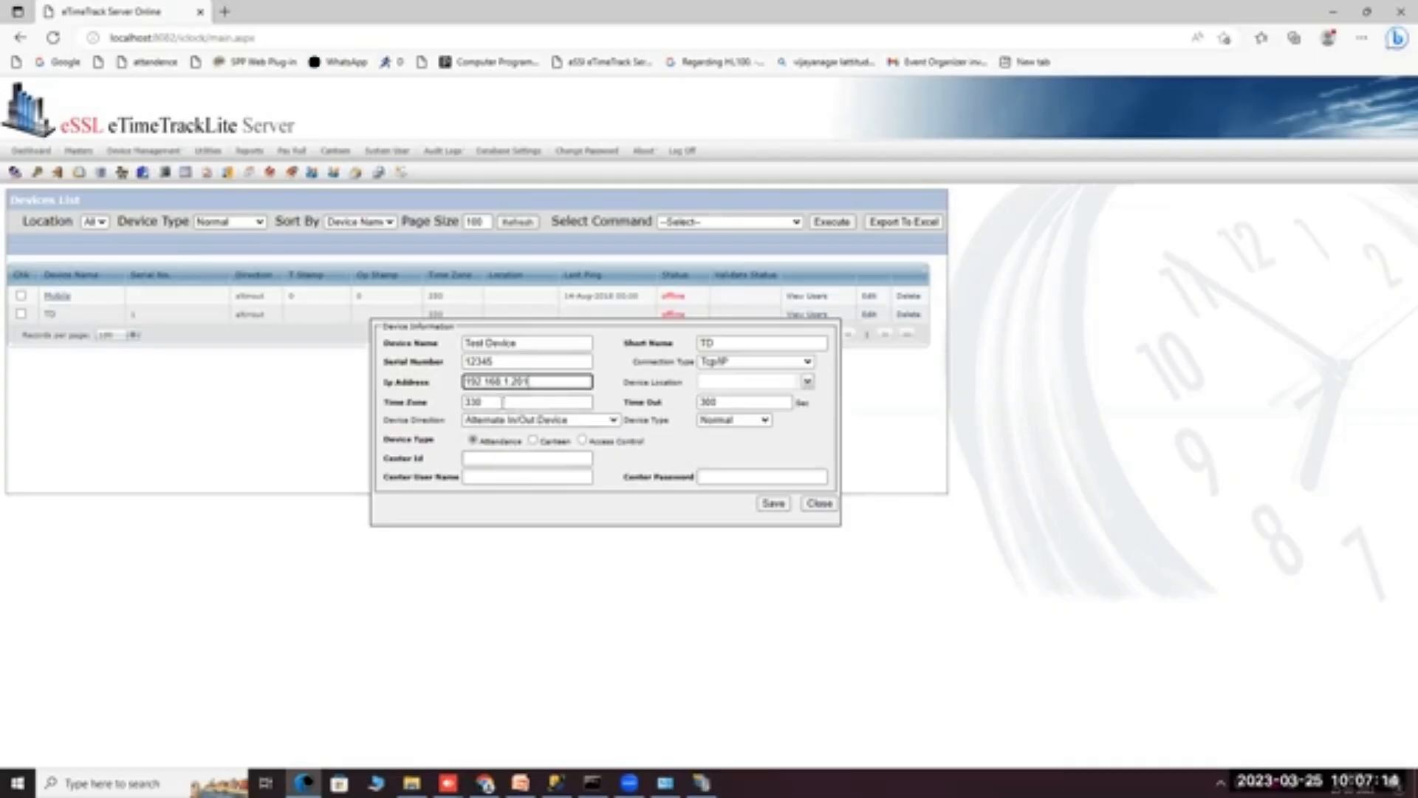
{"action": "left_click", "coordinate": [773, 504]}
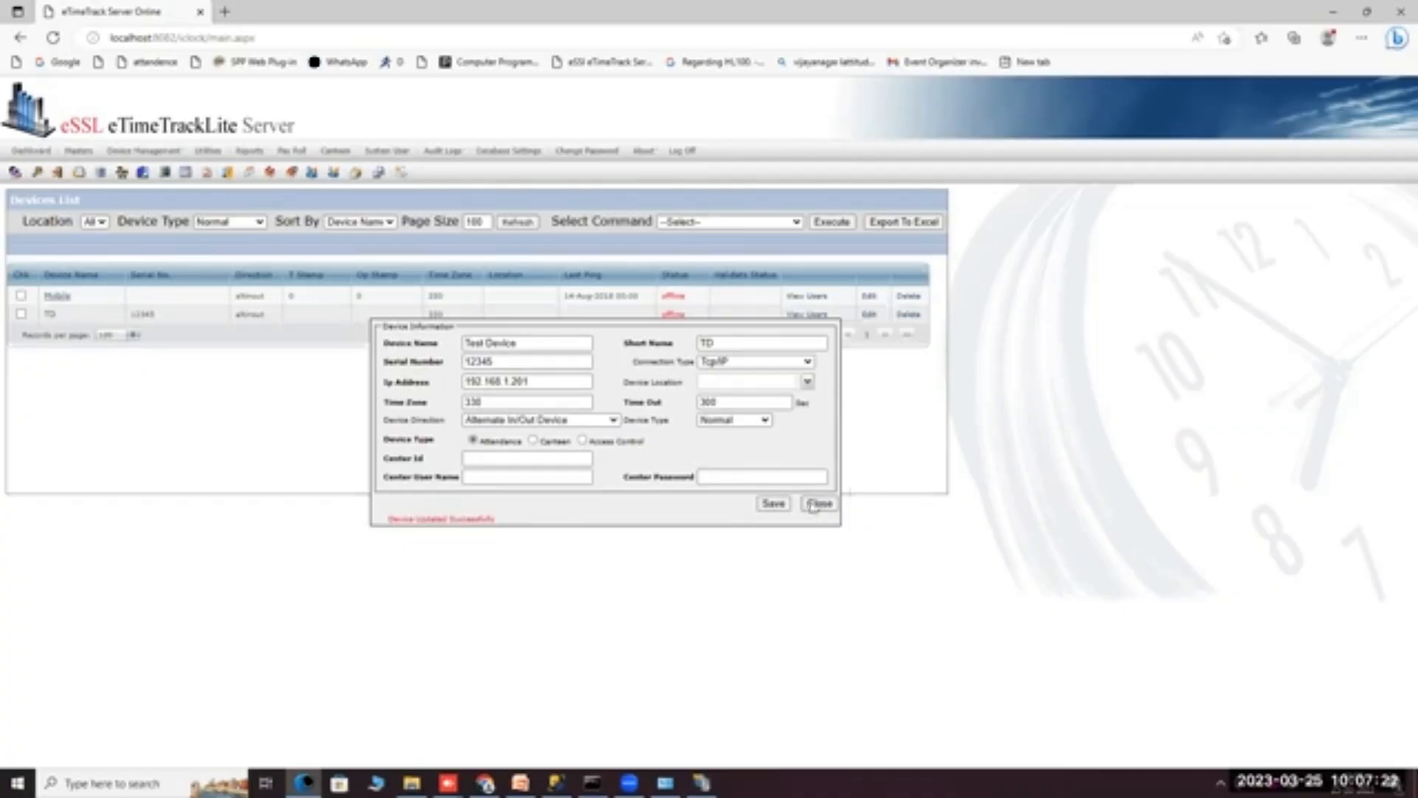
{"action": "left_click", "coordinate": [813, 506]}
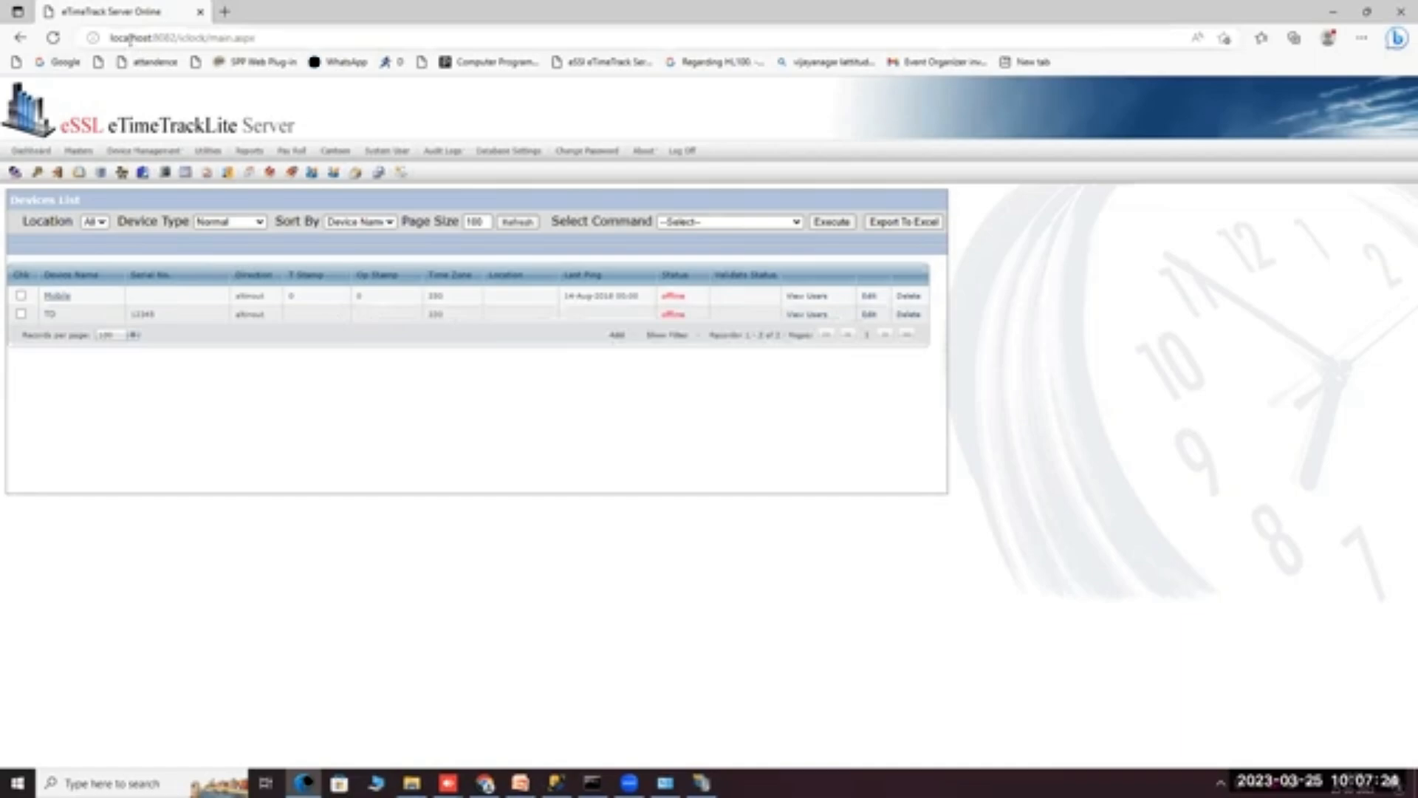
Bring up PowerPoint and show the Cloud Server Settings slide.
{"action": "left_click", "coordinate": [109, 777]}
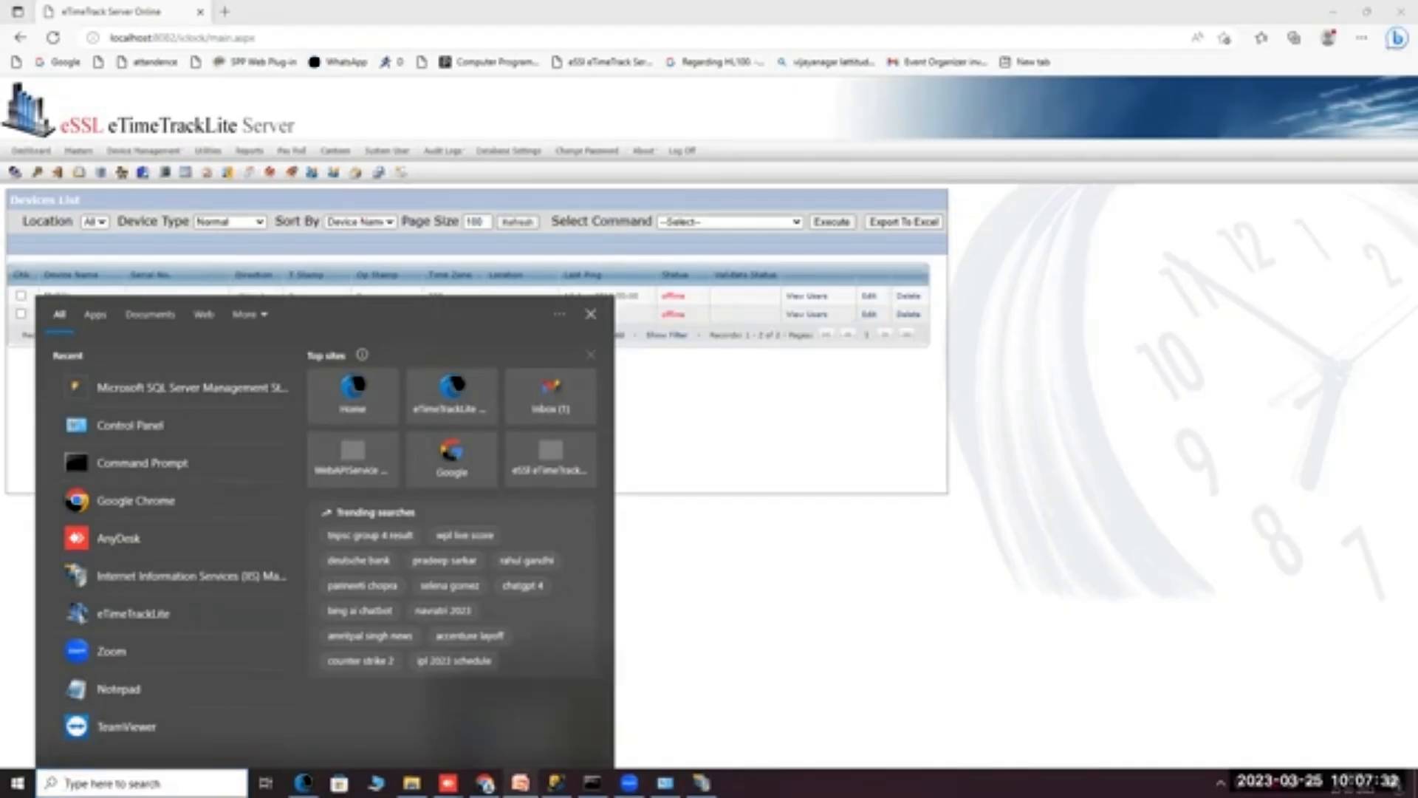
{"action": "left_click", "coordinate": [521, 783]}
{"action": "left_click", "coordinate": [127, 356]}
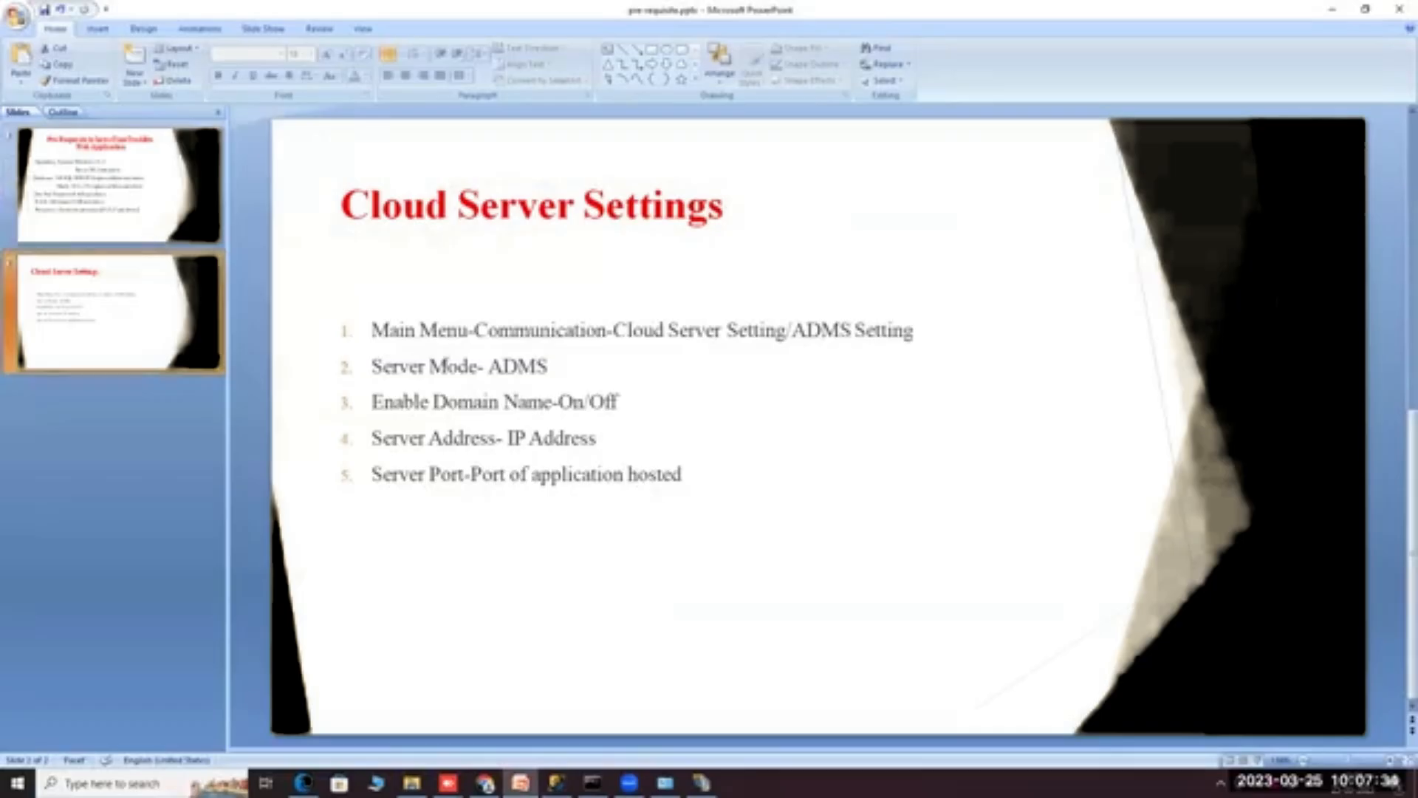
Point out the ADMS Setting text in the first two bullets, then return to Command Prompt.
{"action": "left_click", "coordinate": [475, 331]}
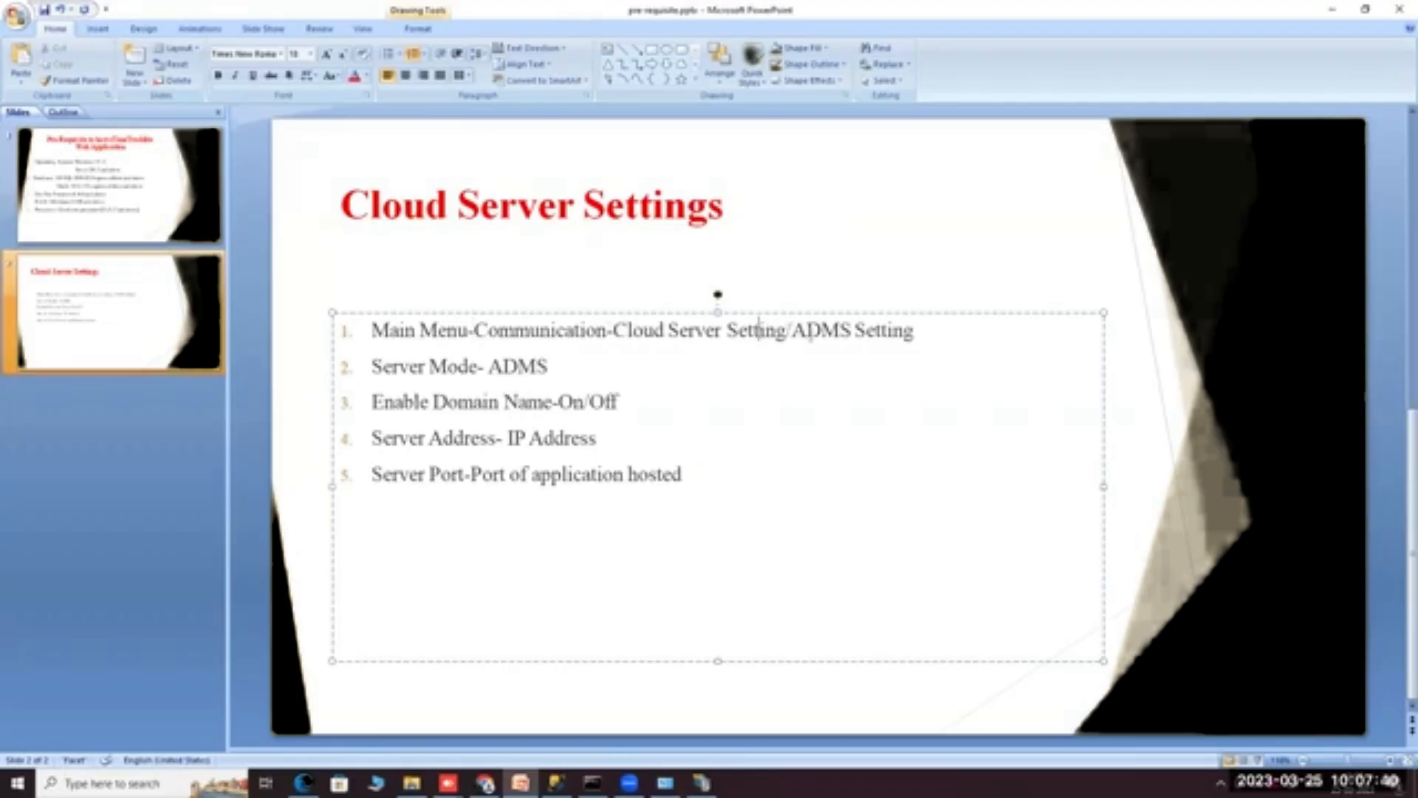
{"action": "left_click", "coordinate": [810, 339]}
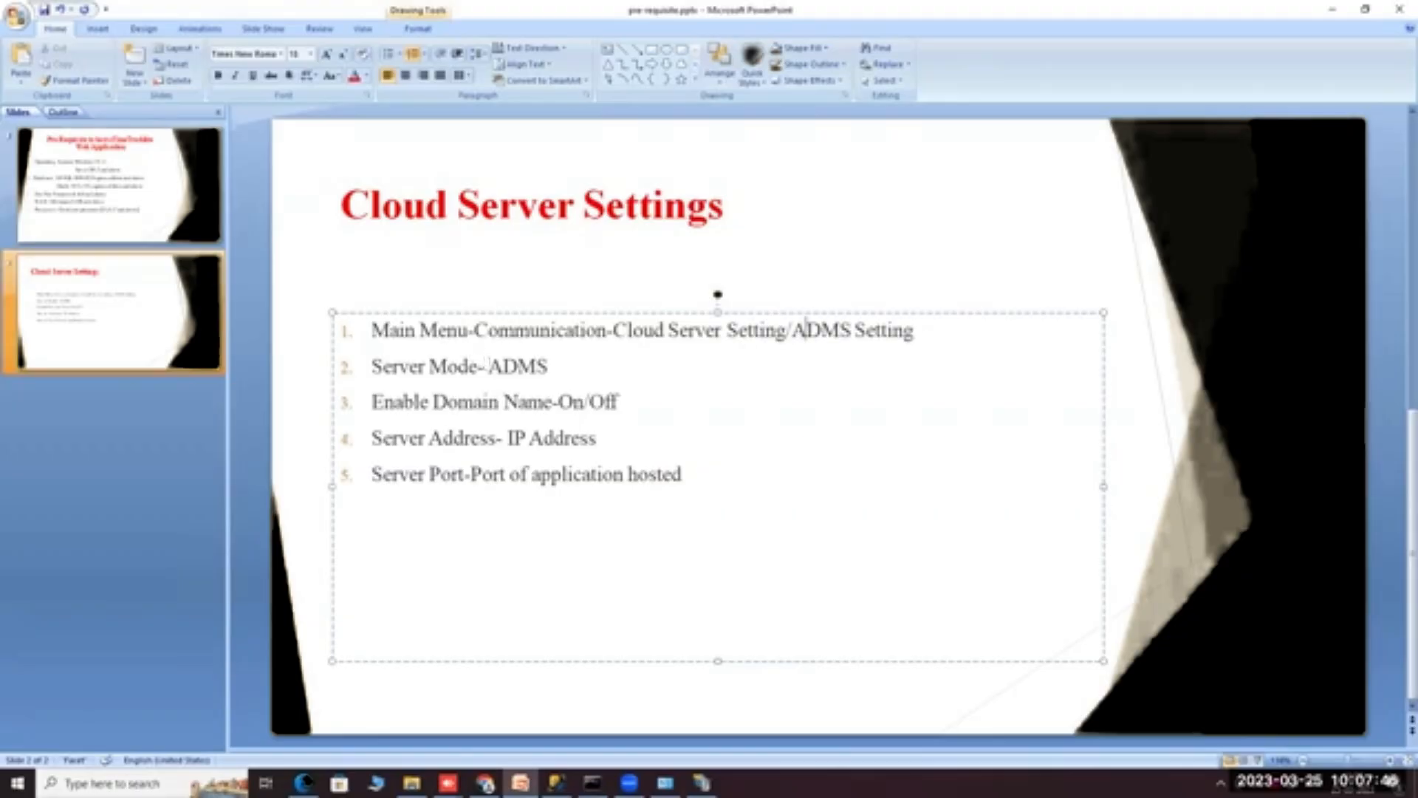
{"action": "left_click_drag", "start_coordinate": [488, 365], "coordinate": [573, 372]}
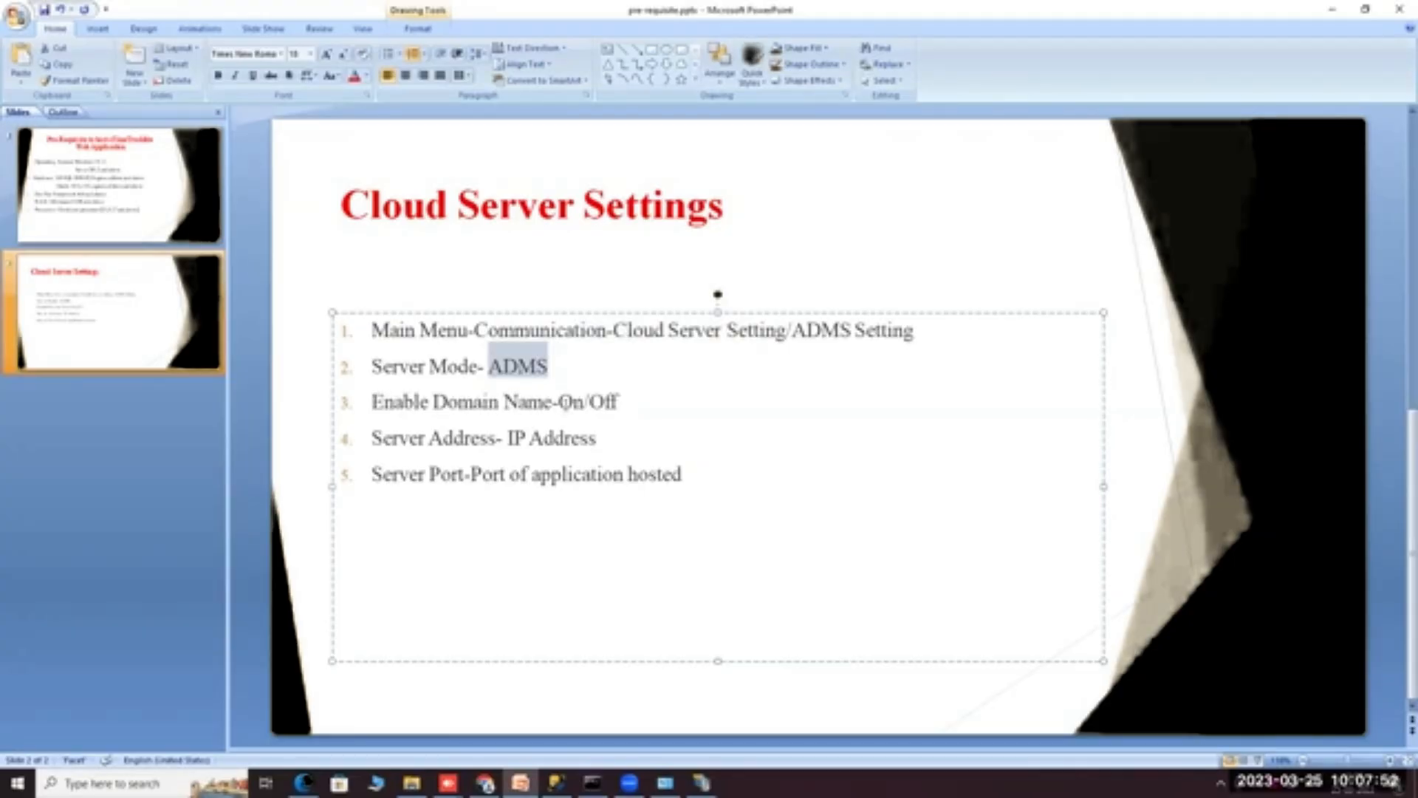
{"action": "left_click", "coordinate": [583, 401]}
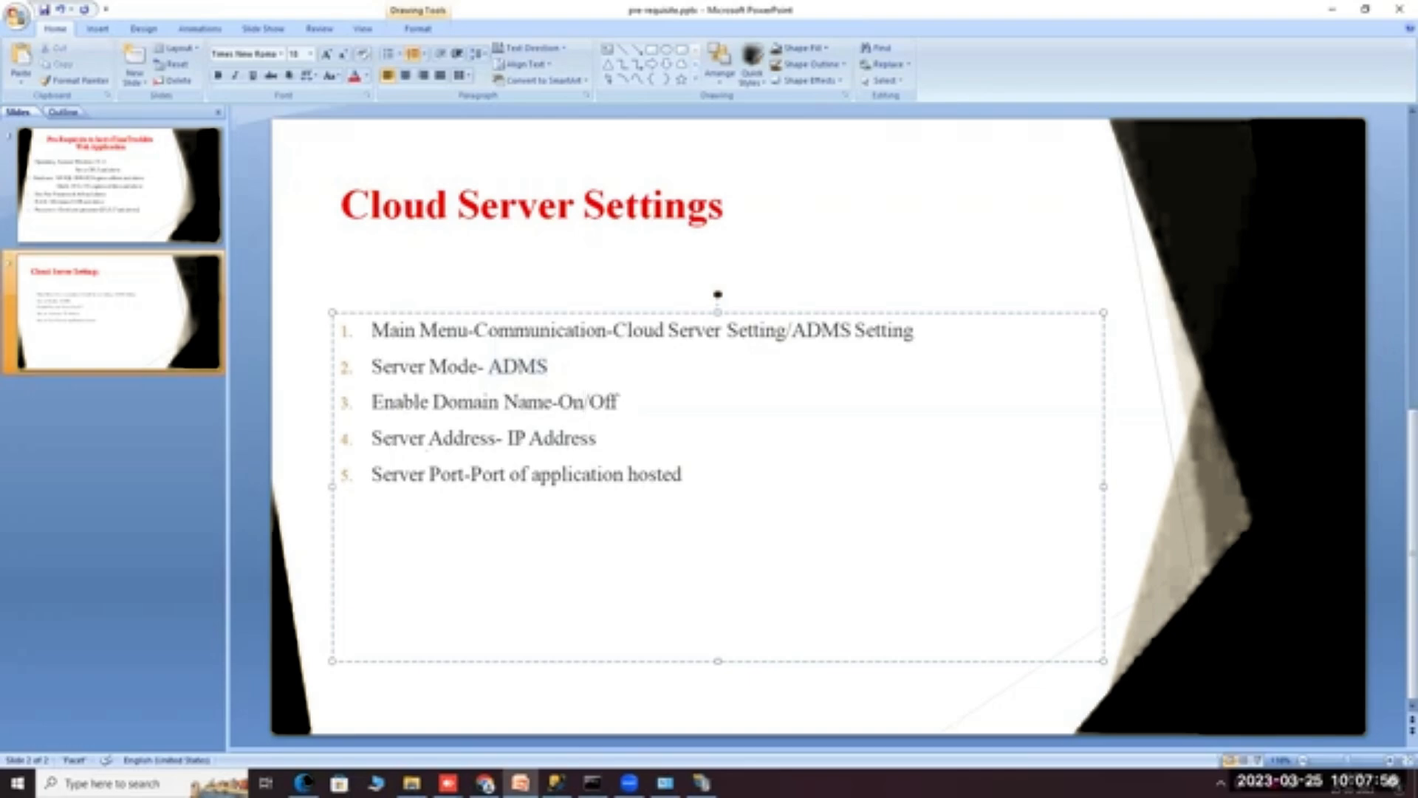
{"action": "key", "text": "alt+Tab"}
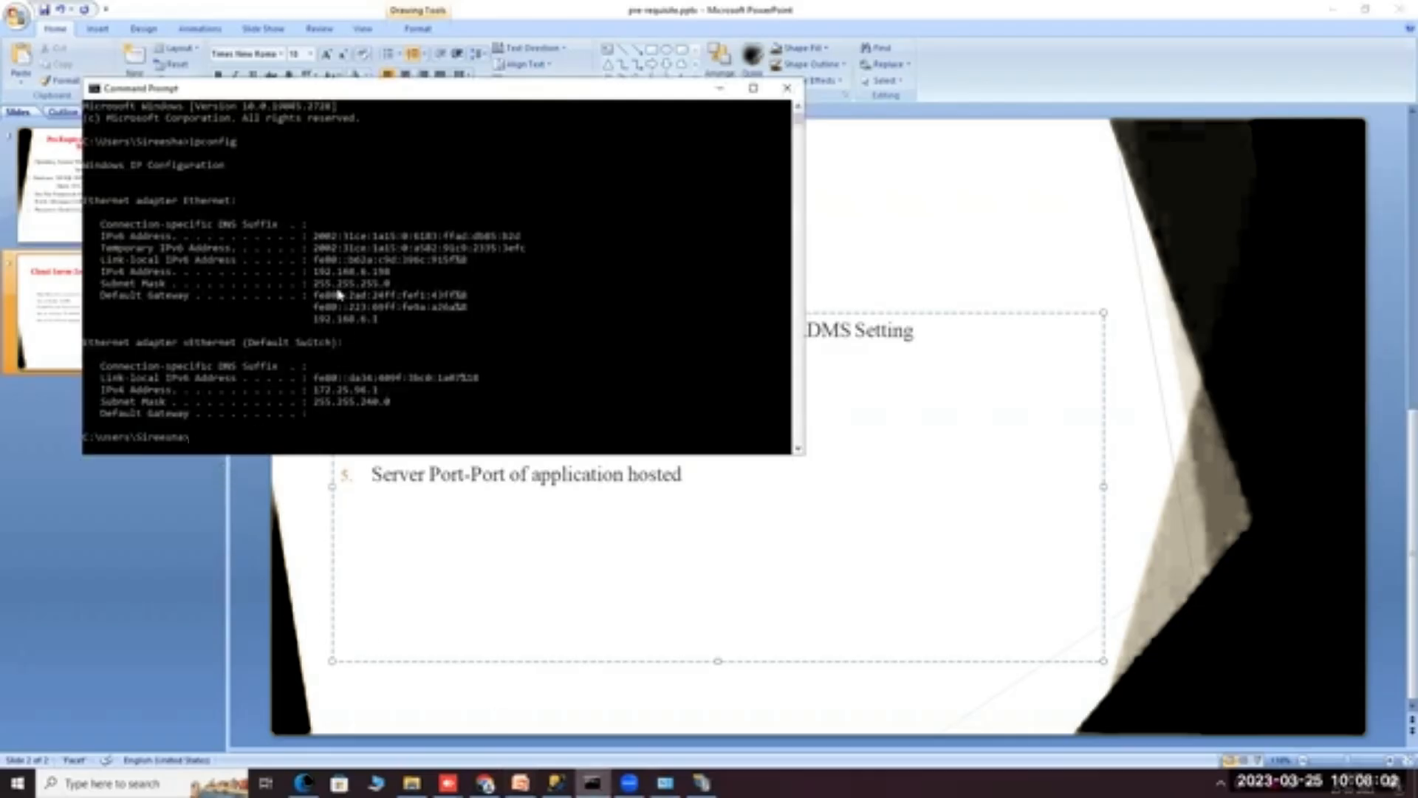
Open a new Command Prompt and run ipconfig, showing IPv4 192.168.6.198.
{"action": "left_click", "coordinate": [65, 783]}
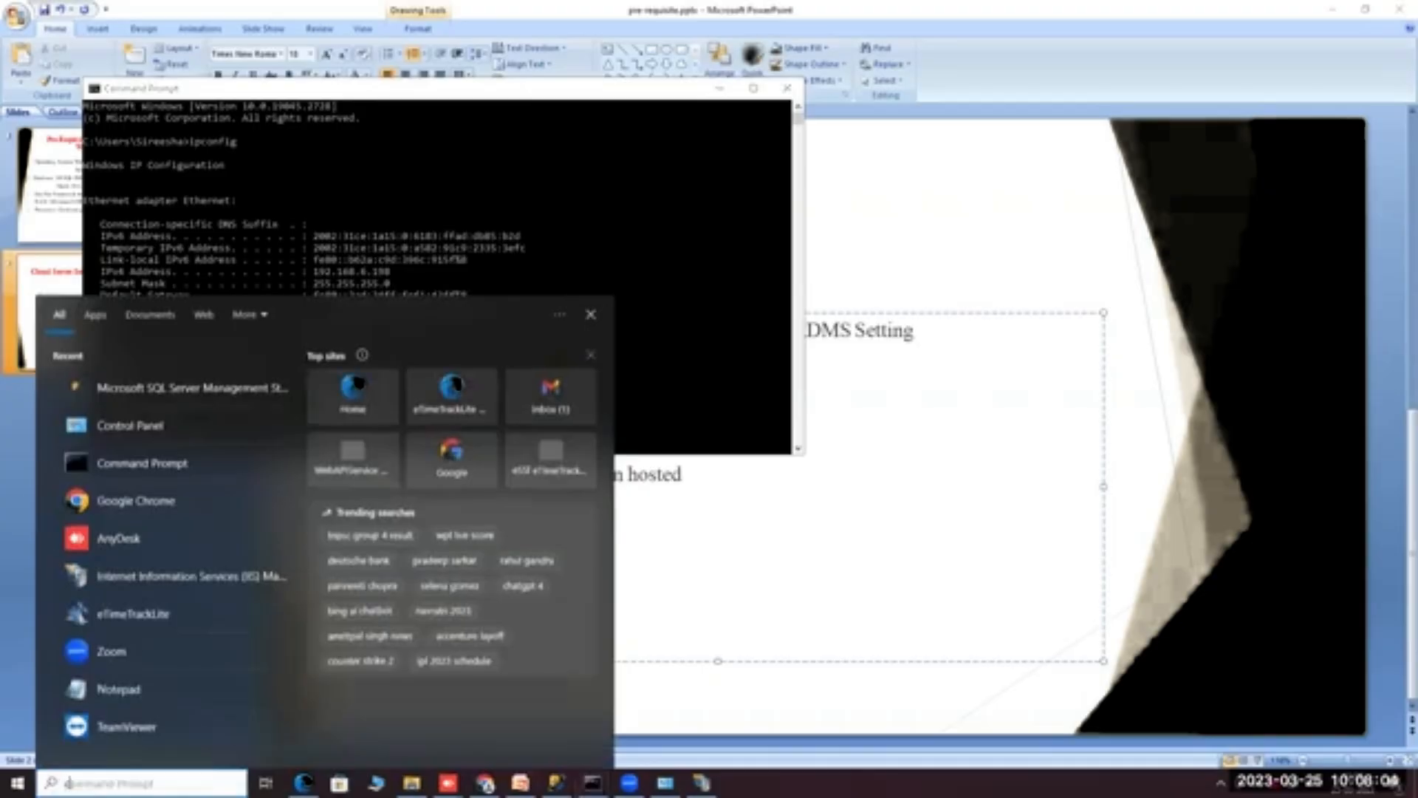
{"action": "type", "text": "cm"}
{"action": "left_click", "coordinate": [350, 494]}
{"action": "type", "text": "ipconfig"}
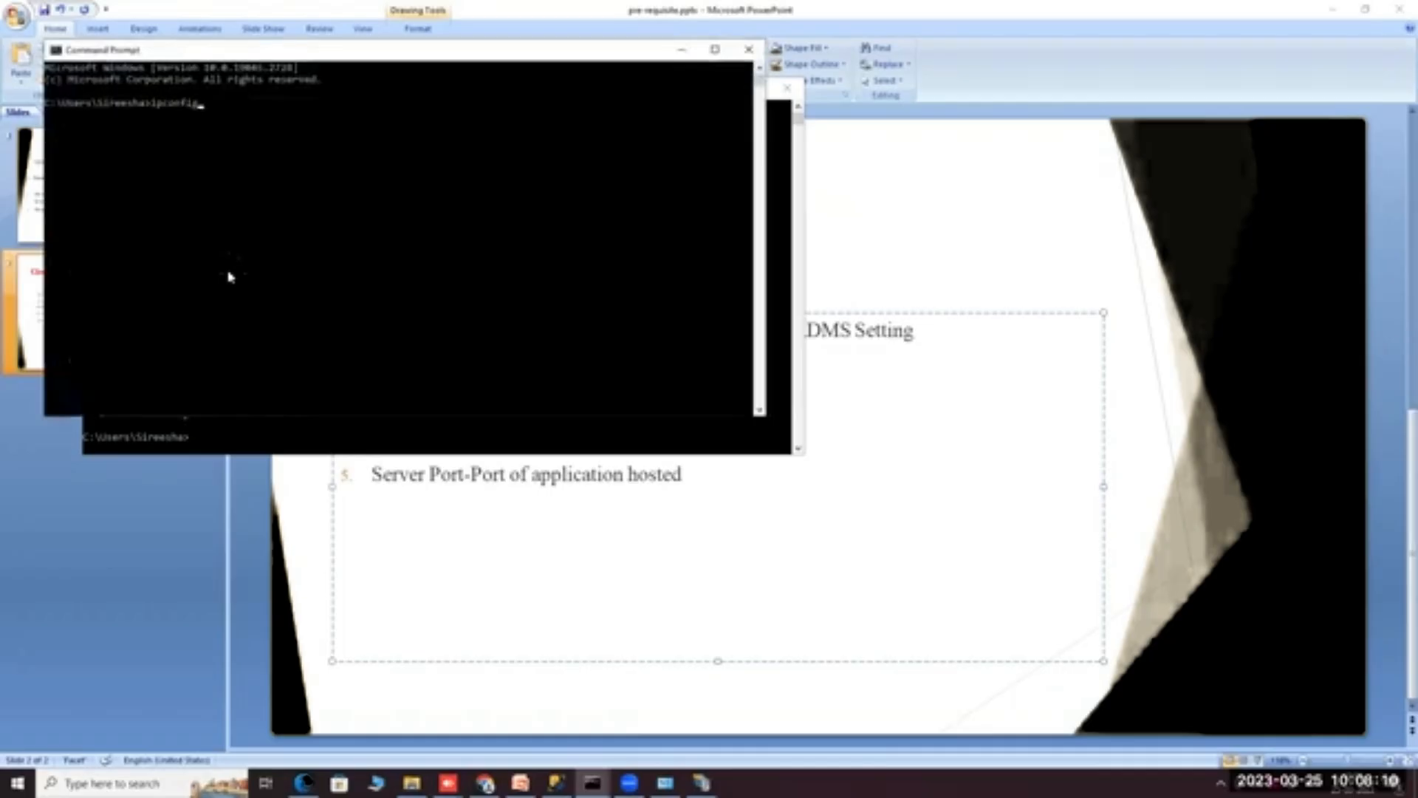
{"action": "key", "text": "Return"}
{"action": "left_click_drag", "start_coordinate": [280, 217], "coordinate": [357, 221]}
Close the extra Command Prompt, minimize the other, and switch back to eTimeTrackLite.
{"action": "left_click_drag", "start_coordinate": [176, 56], "coordinate": [165, 196]}
{"action": "left_click", "coordinate": [735, 197]}
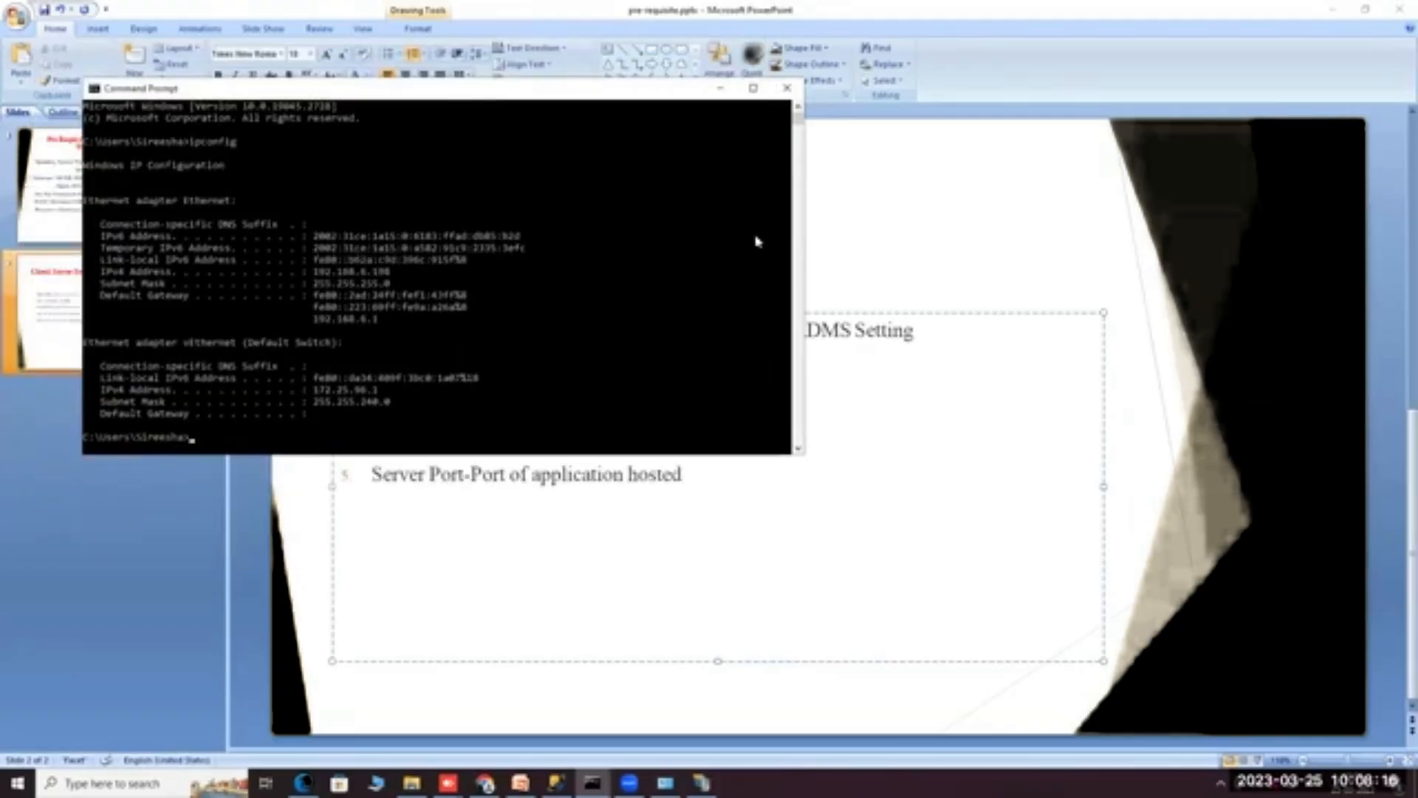
{"action": "left_click_drag", "start_coordinate": [235, 90], "coordinate": [672, 444]}
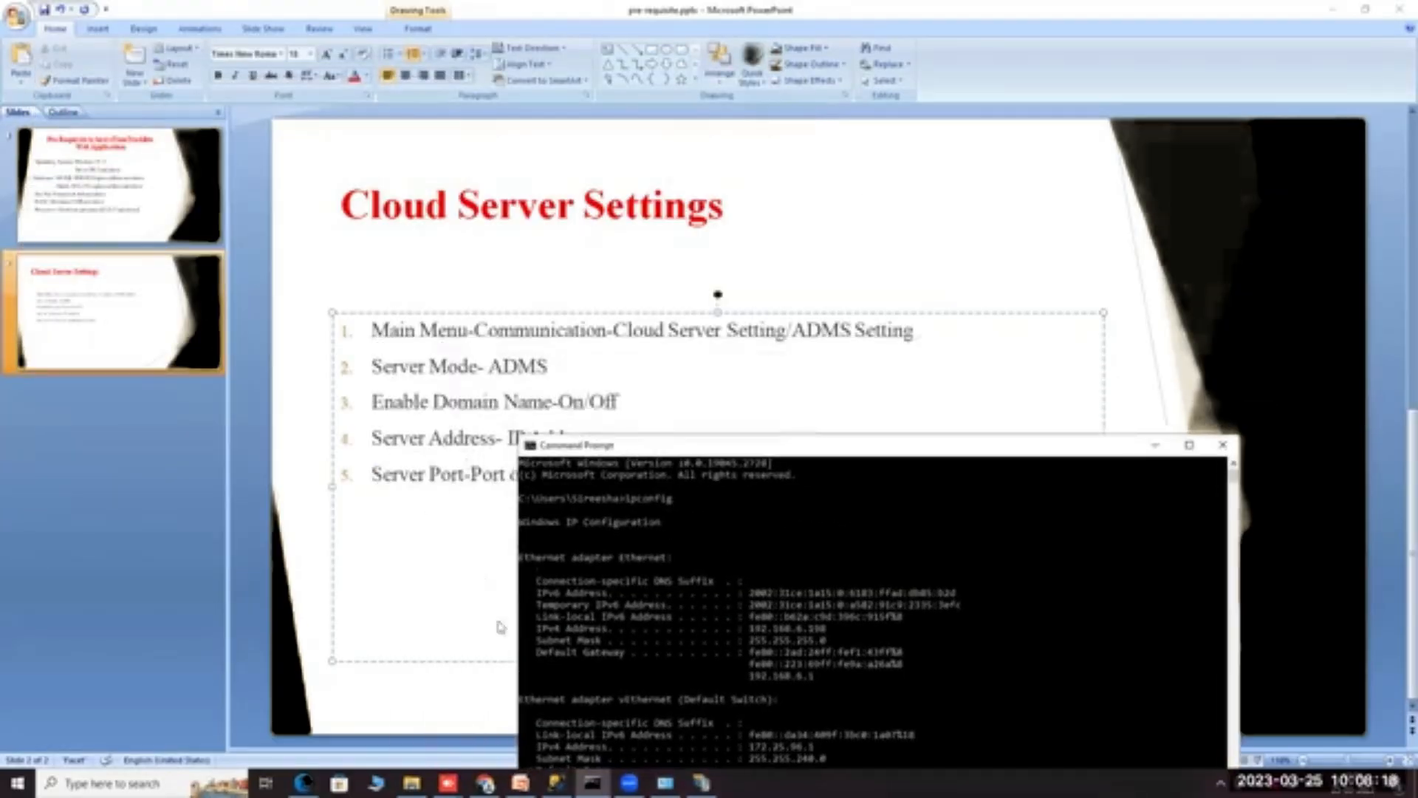
{"action": "left_click_drag", "start_coordinate": [990, 448], "coordinate": [803, 404]}
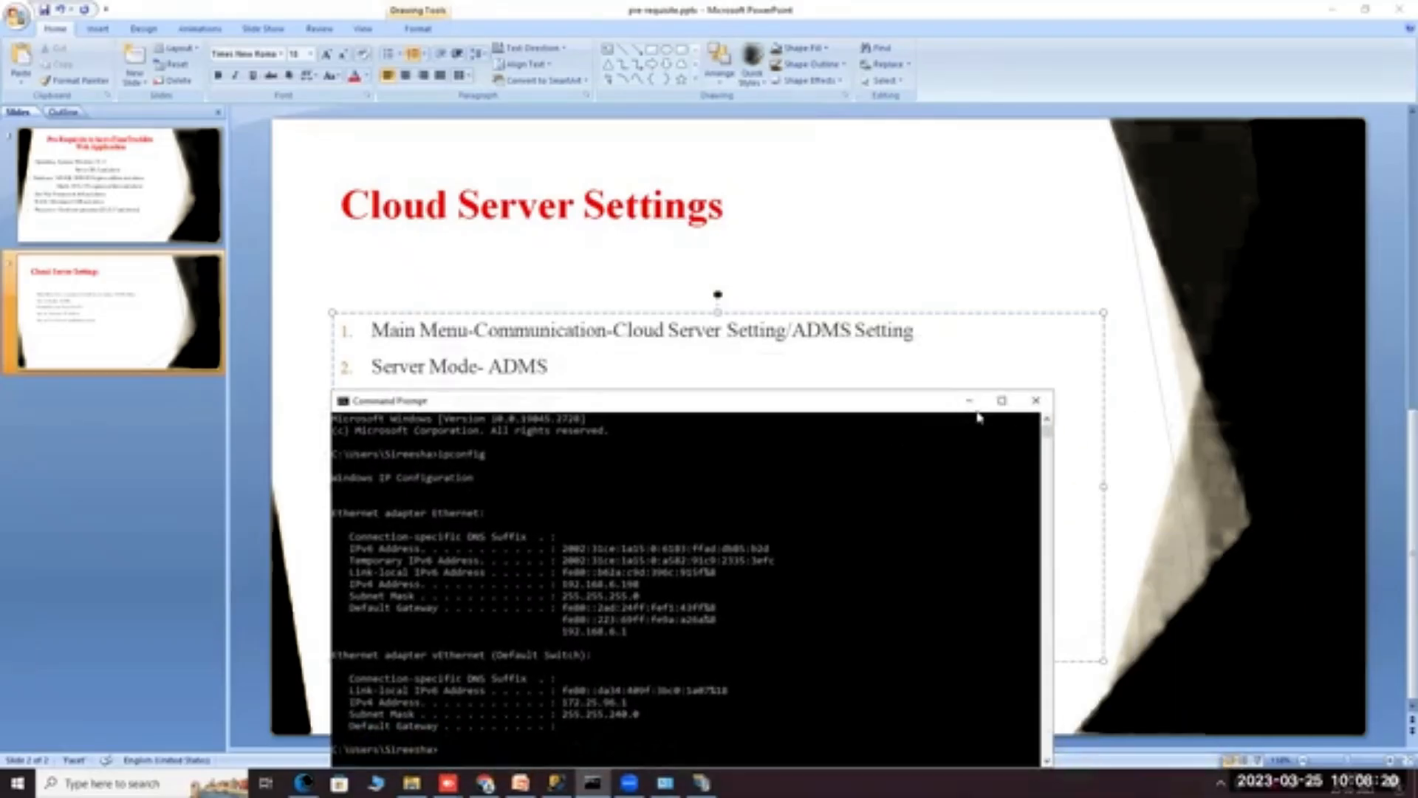
{"action": "left_click", "coordinate": [969, 401]}
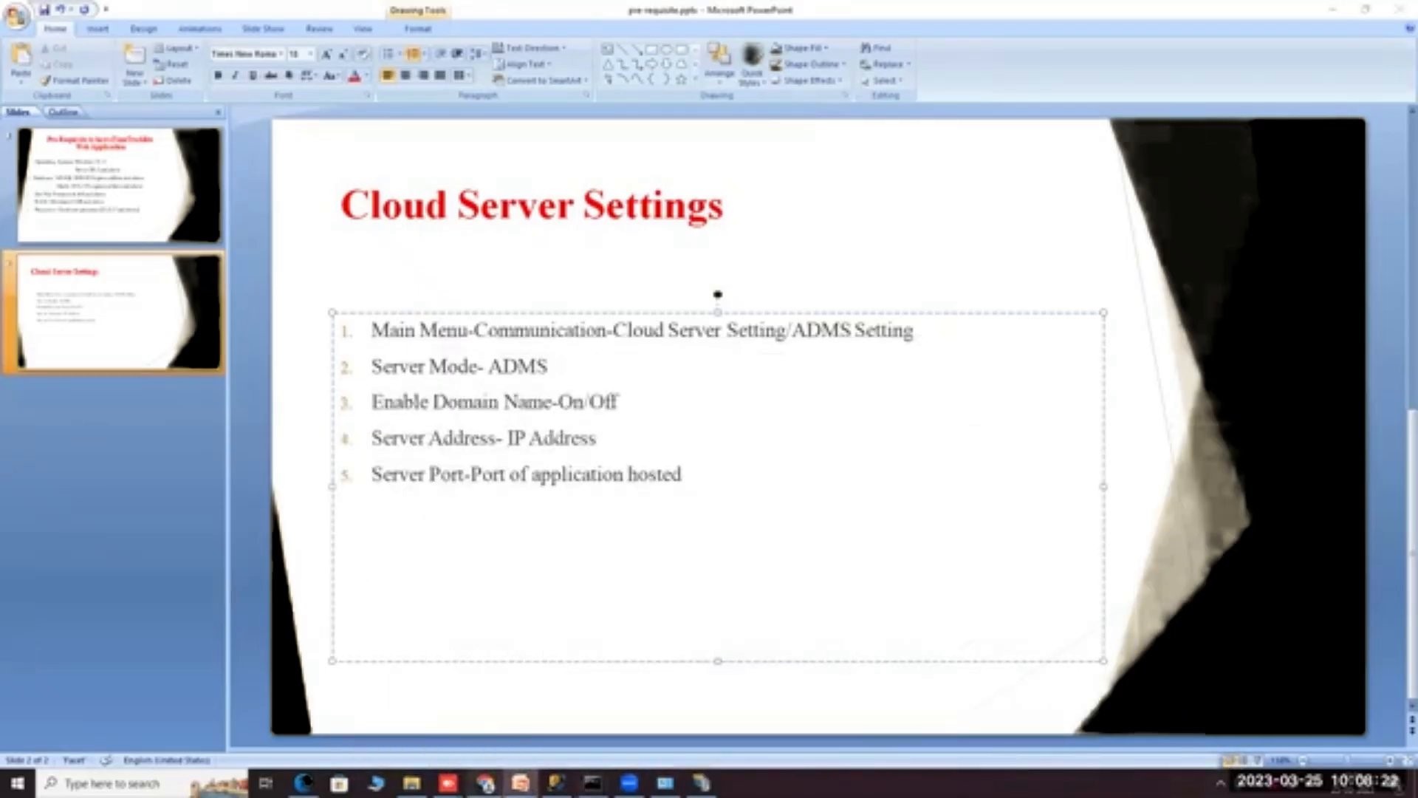
{"action": "left_click", "coordinate": [484, 782]}
{"action": "left_click", "coordinate": [303, 782]}
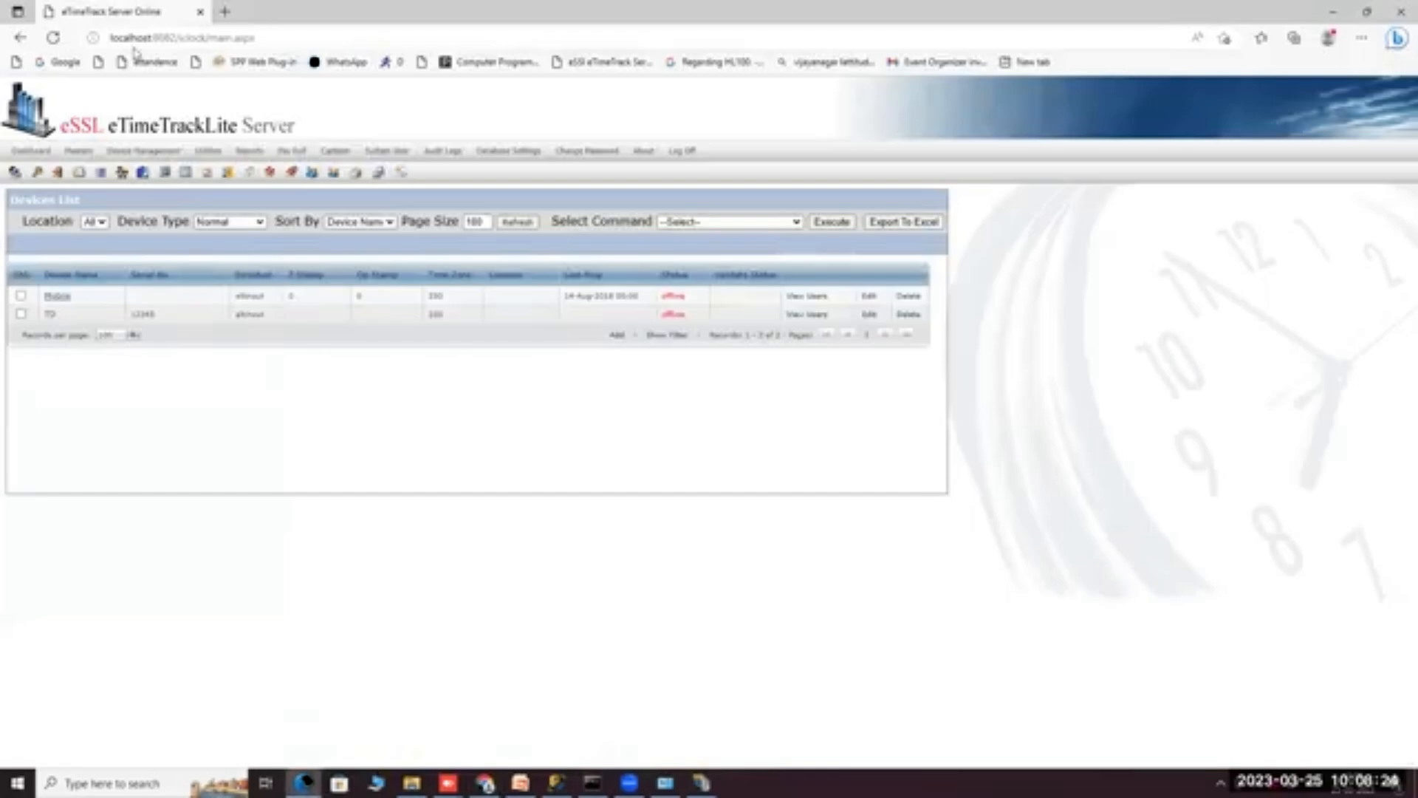
{"action": "left_click", "coordinate": [521, 782]}
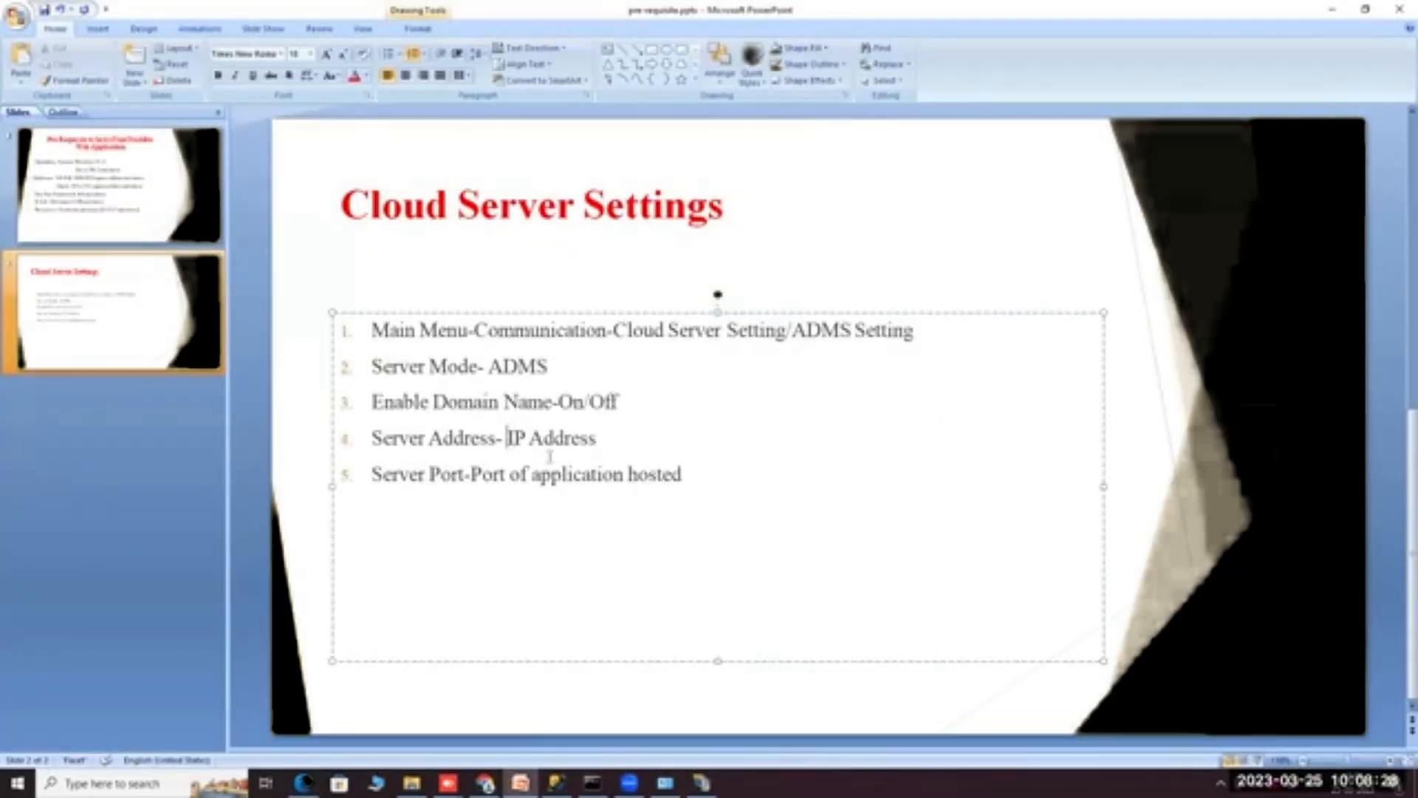
{"action": "left_click", "coordinate": [698, 477]}
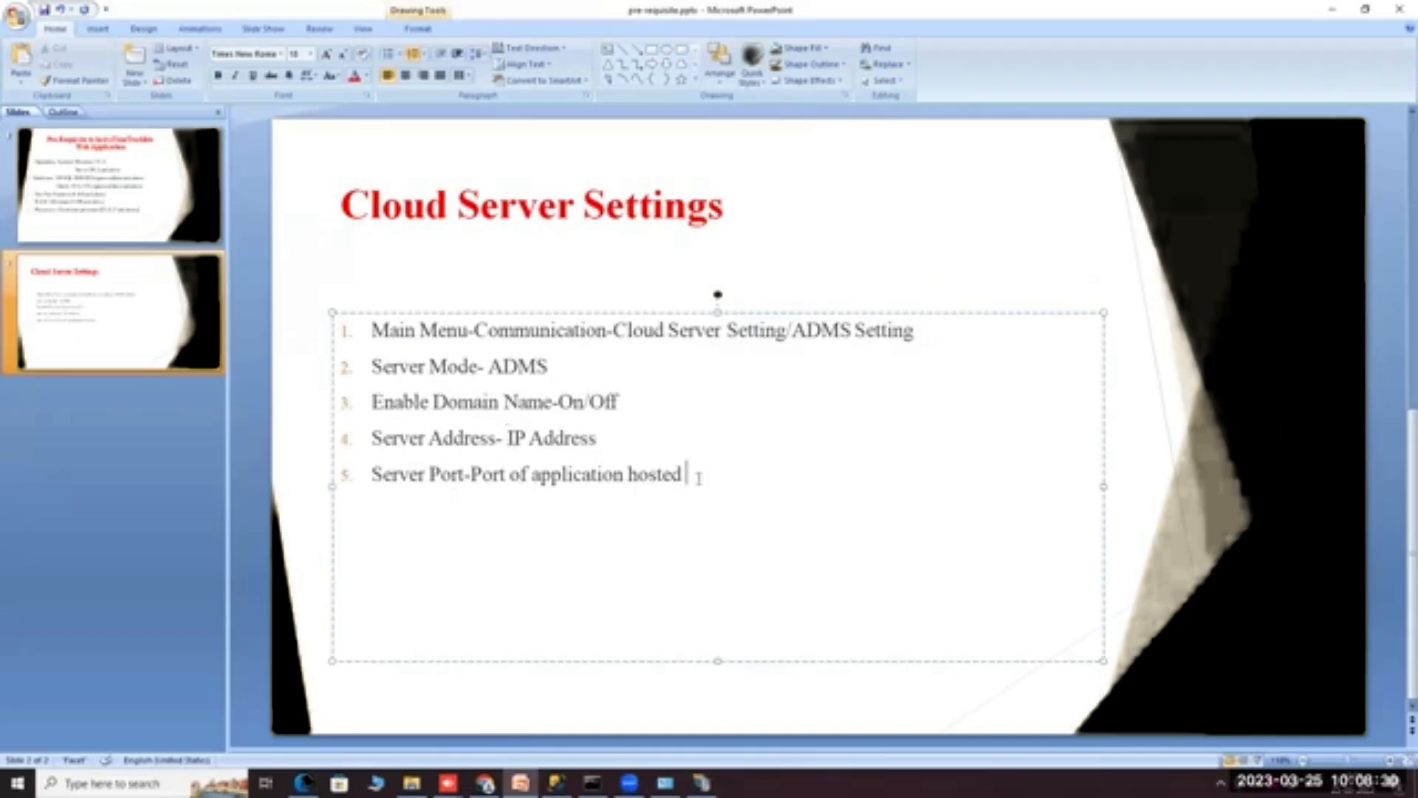
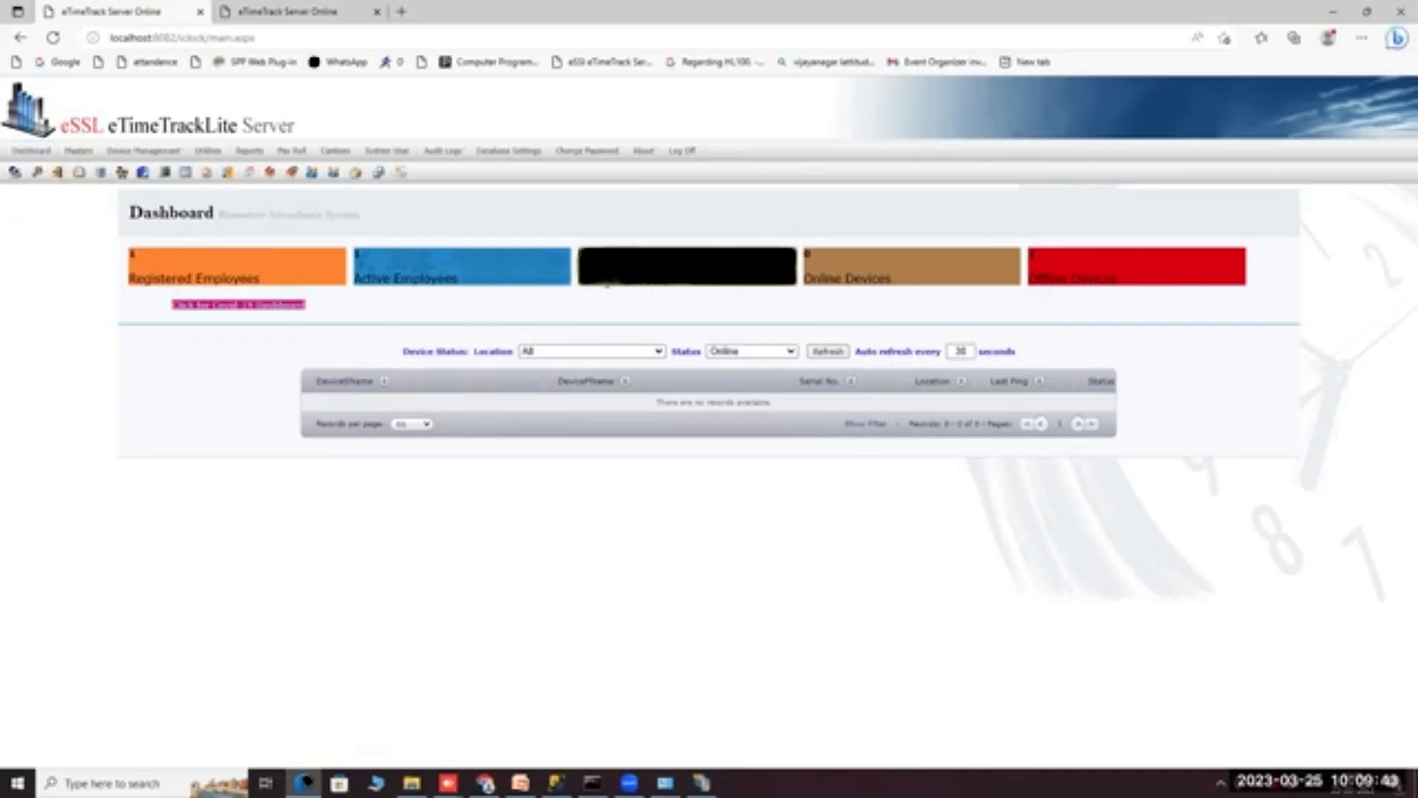
Highlight the present employees tile, then switch to the remote server's dashboard in the second browser tab.
{"action": "left_click_drag", "start_coordinate": [579, 277], "coordinate": [660, 287]}
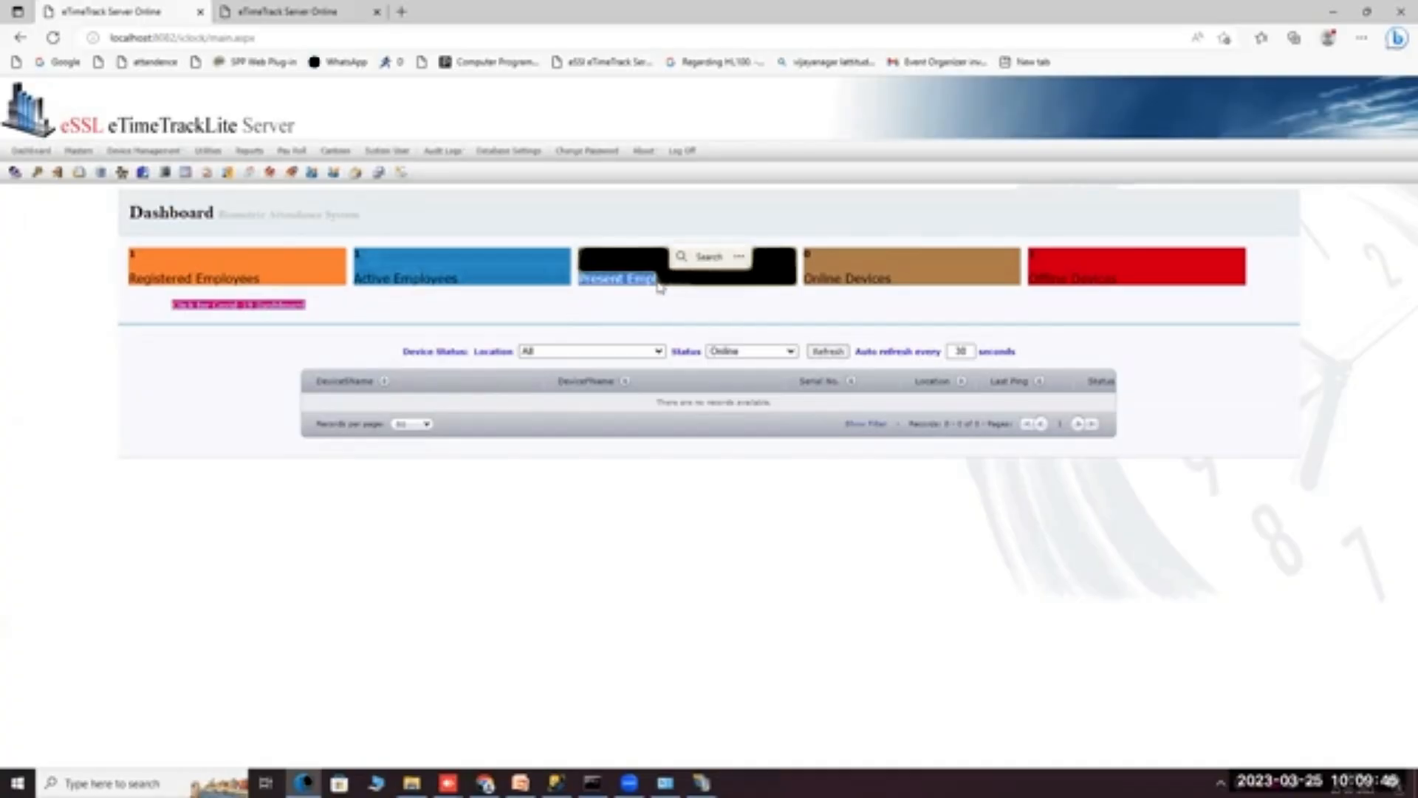
{"action": "left_click", "coordinate": [836, 280]}
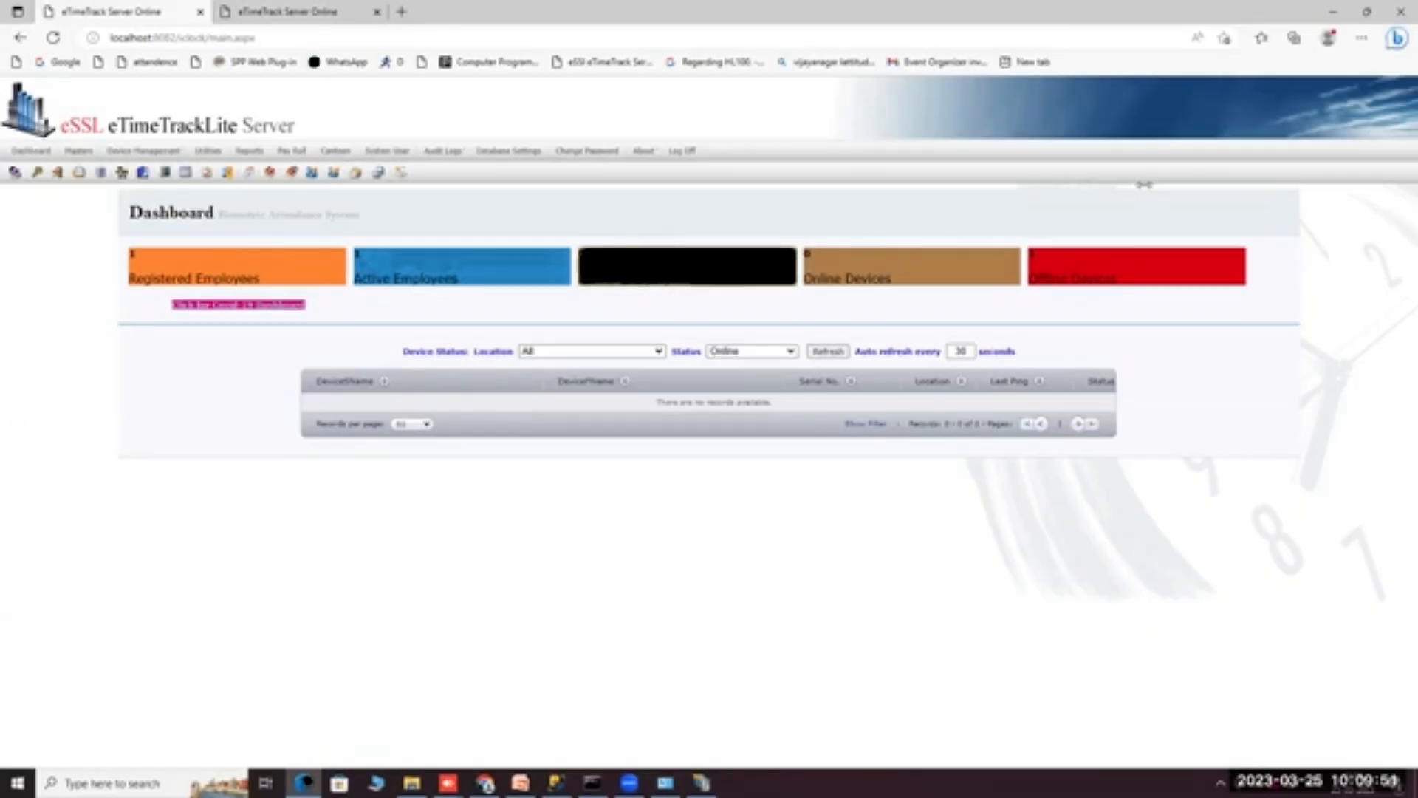
{"action": "left_click", "coordinate": [251, 13]}
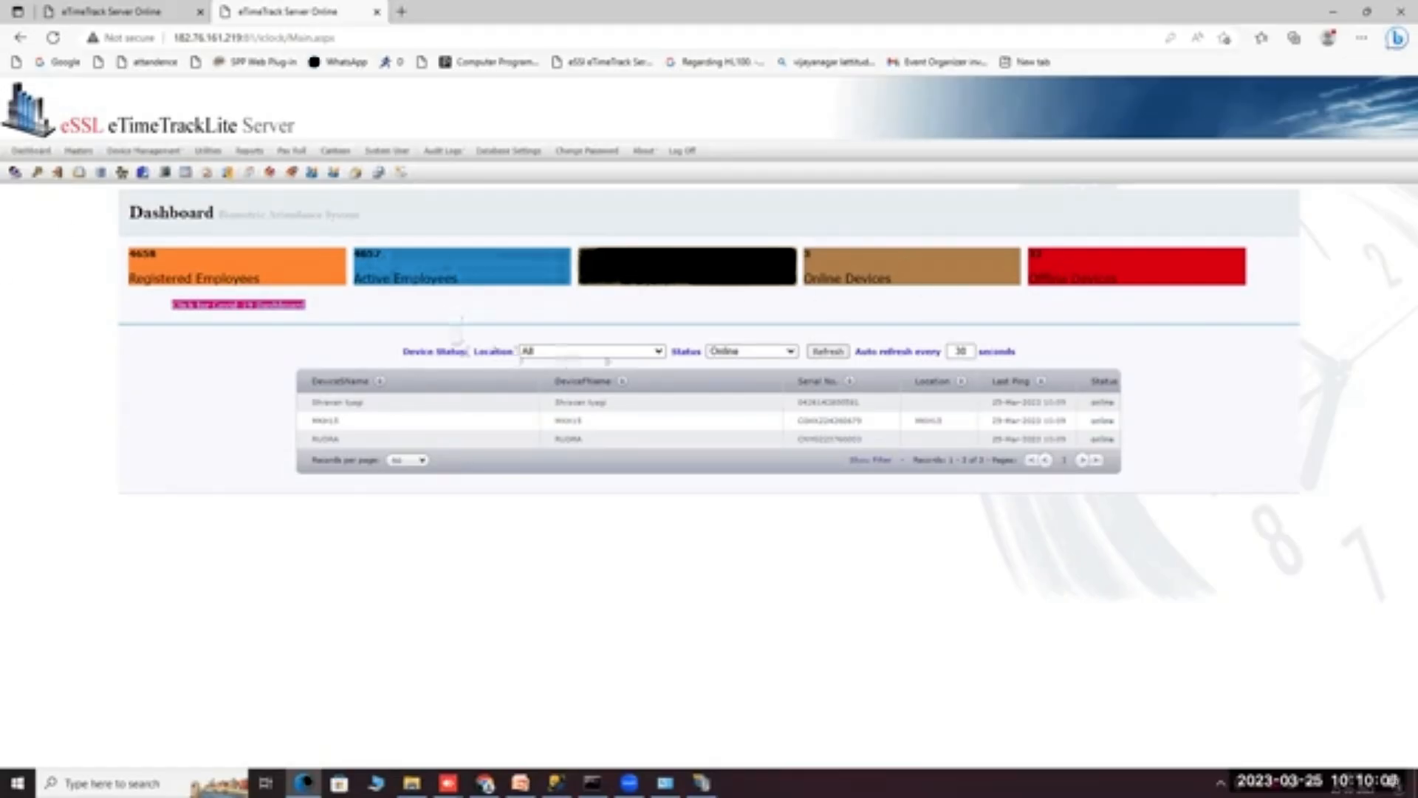
Refresh the device table with status Online, then Offline, then All, so it lists every device.
{"action": "left_click", "coordinate": [719, 353]}
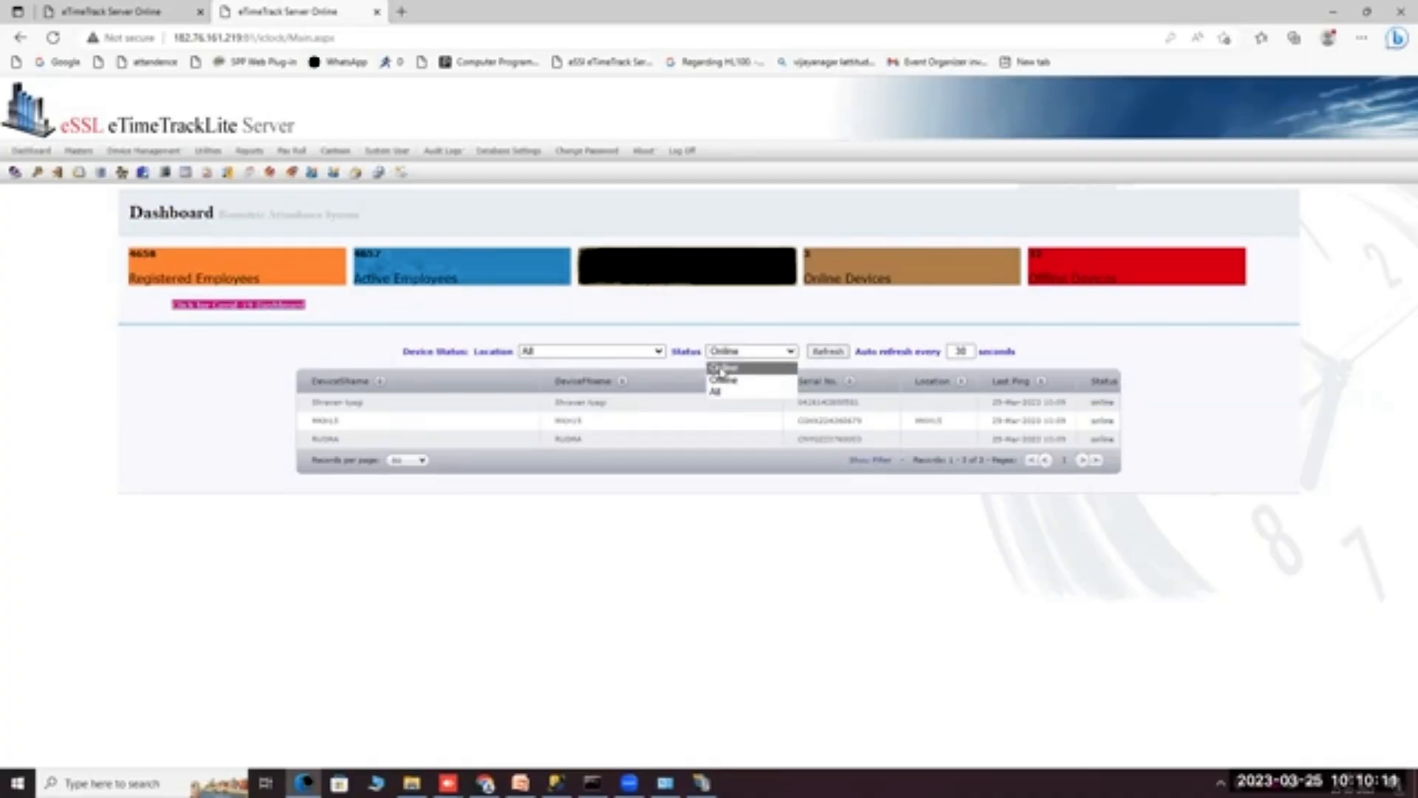
{"action": "left_click", "coordinate": [721, 367]}
{"action": "left_click", "coordinate": [839, 354]}
{"action": "left_click", "coordinate": [752, 352]}
{"action": "left_click", "coordinate": [742, 381]}
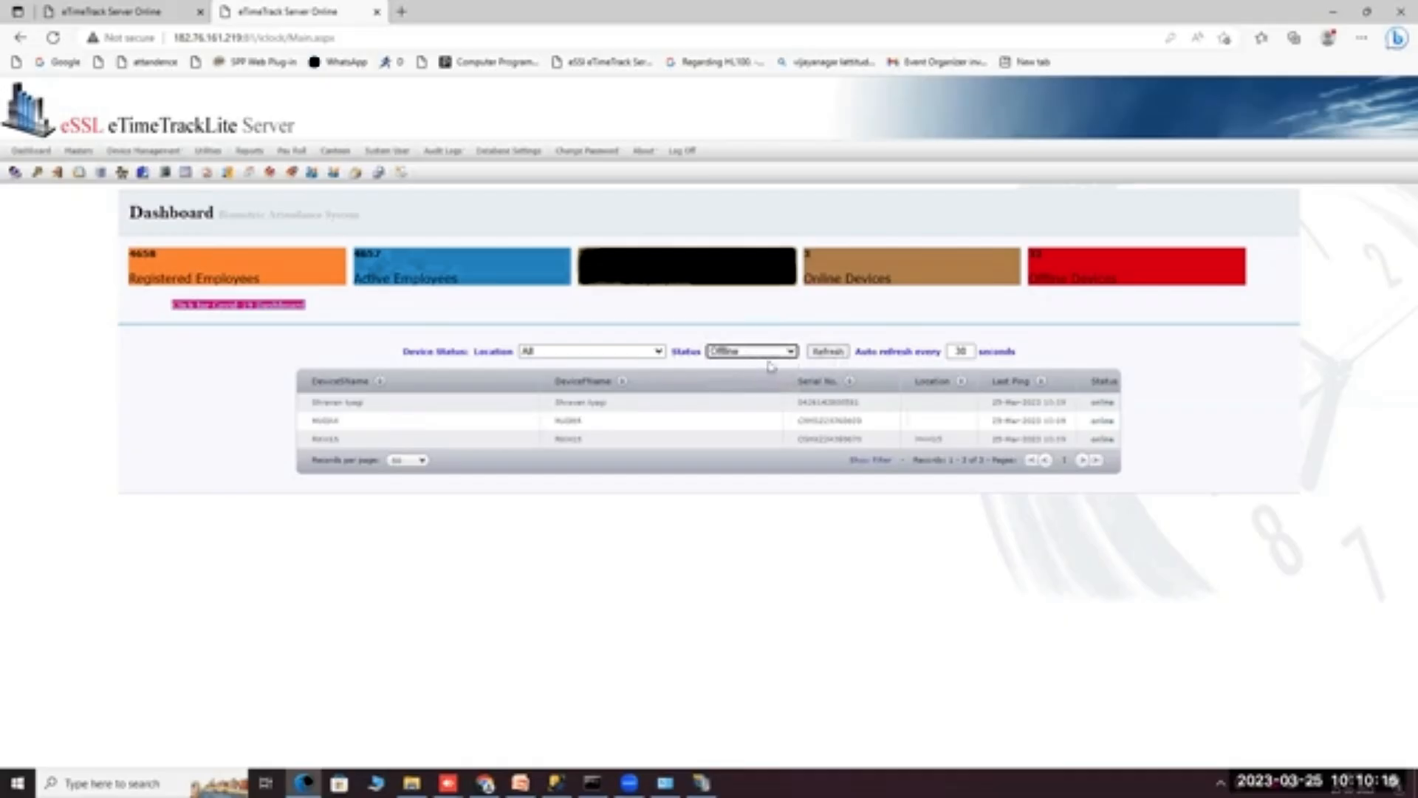
{"action": "left_click", "coordinate": [824, 353]}
{"action": "left_click", "coordinate": [765, 352]}
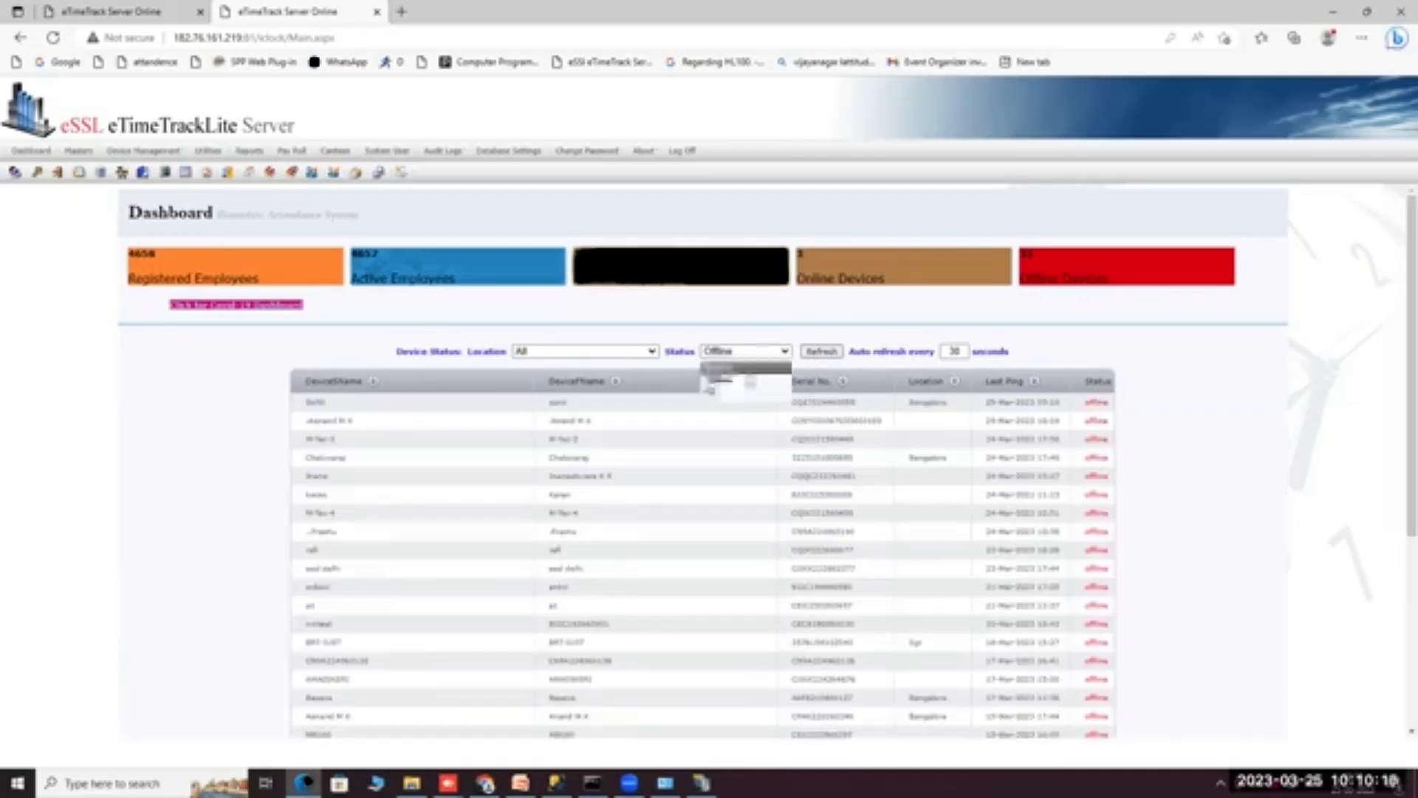
{"action": "left_click", "coordinate": [755, 392]}
{"action": "left_click", "coordinate": [820, 352]}
{"action": "left_click", "coordinate": [949, 351]}
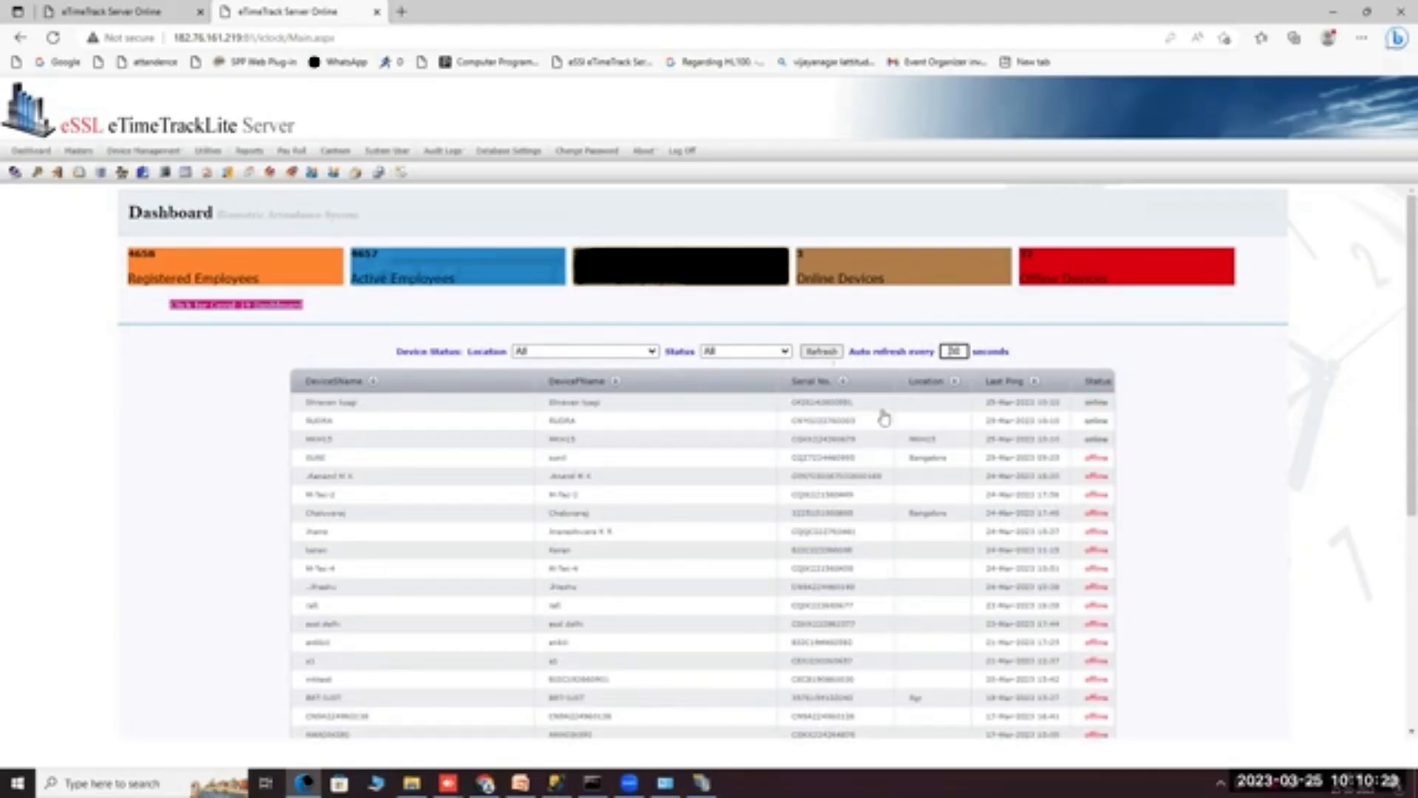
Return to the localhost server and open Device Management > Device List.
{"action": "left_click", "coordinate": [65, 11]}
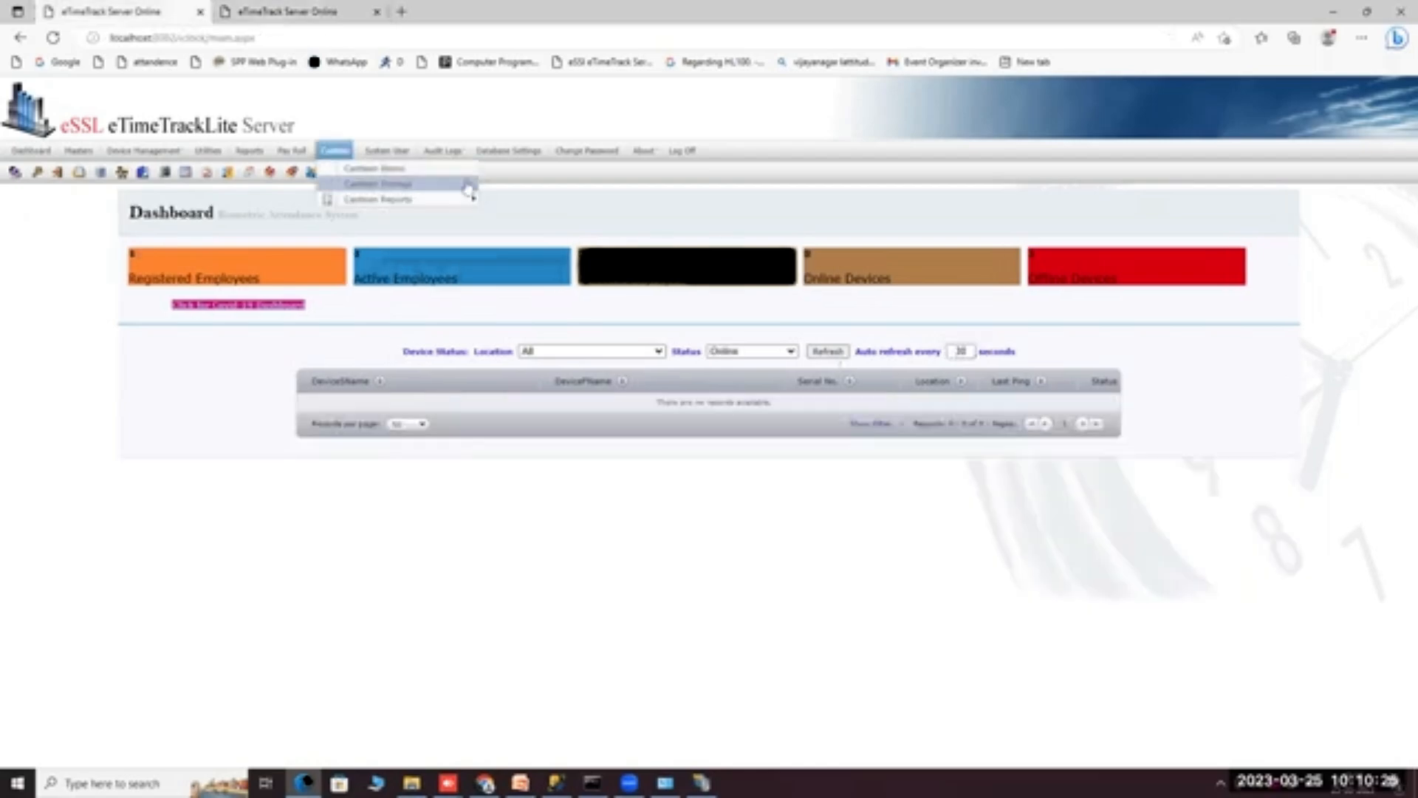
{"action": "mouse_move", "coordinate": [642, 151]}
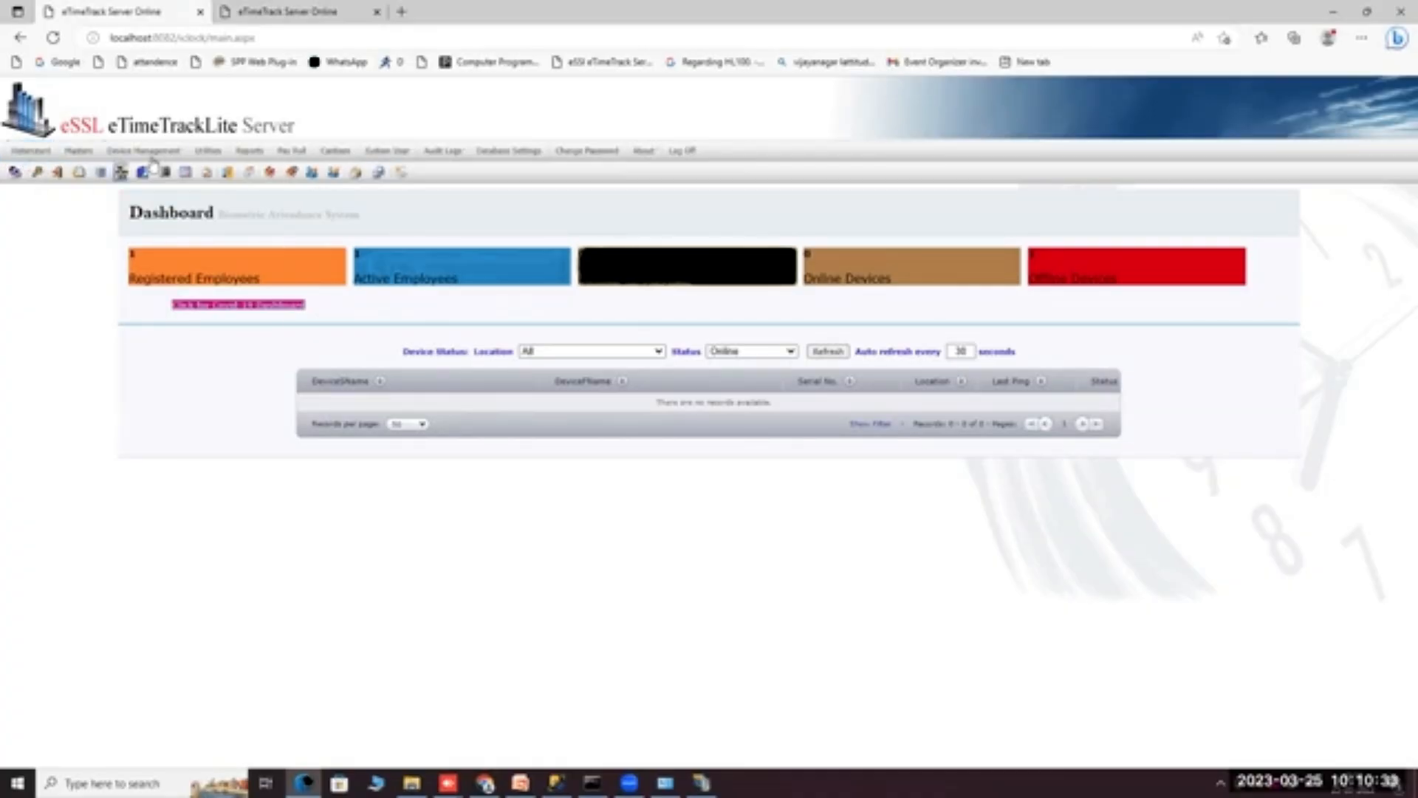
{"action": "mouse_move", "coordinate": [161, 159]}
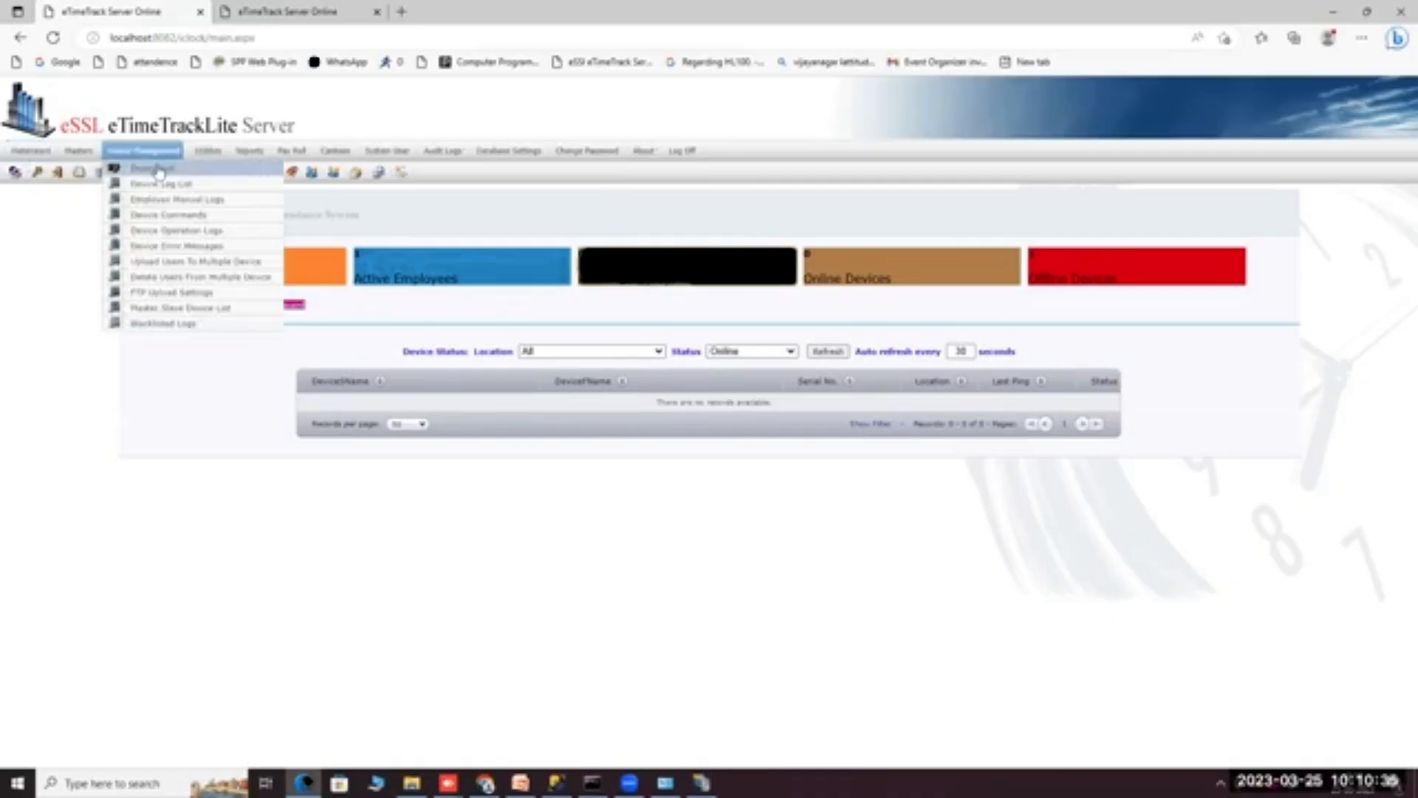
{"action": "left_click", "coordinate": [158, 169]}
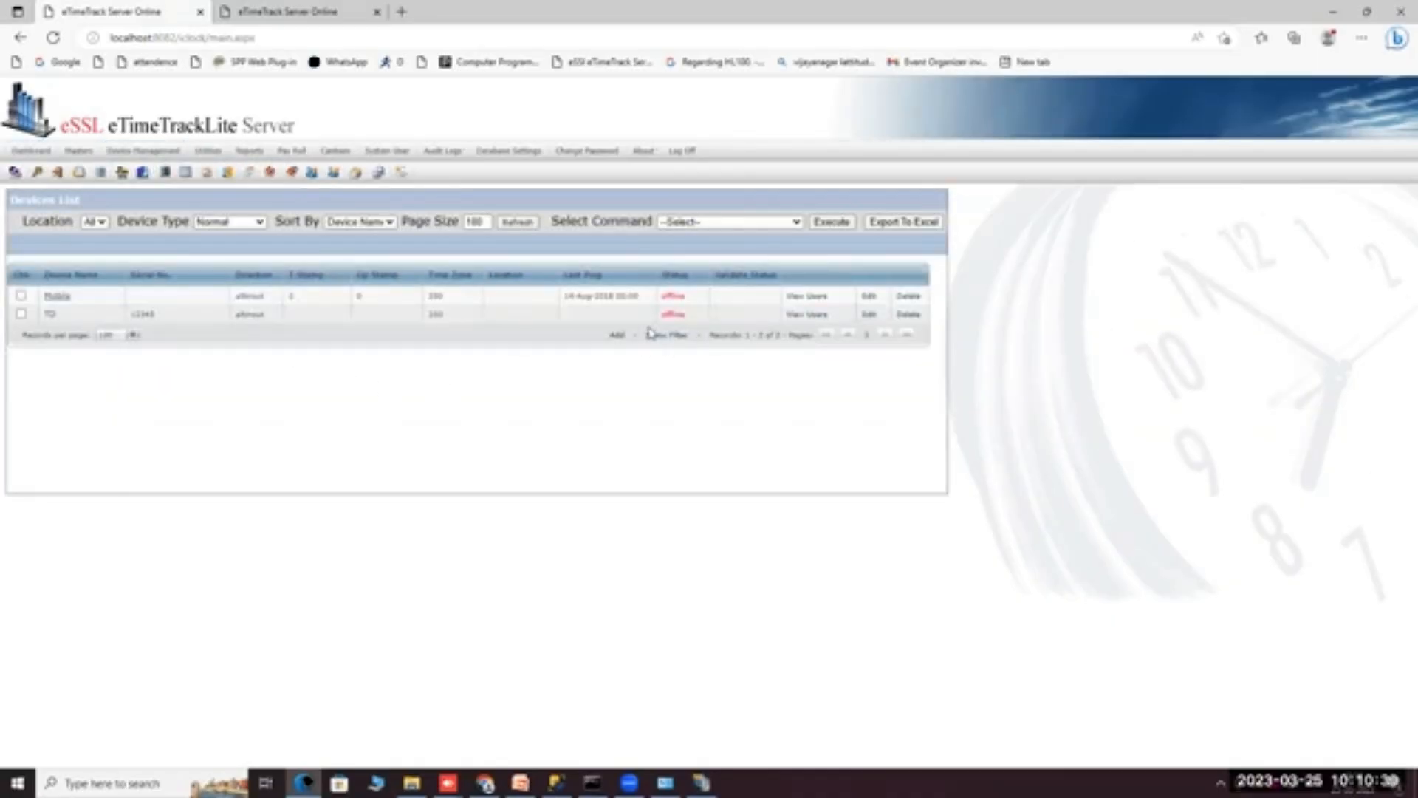
Tick the TD device row and bring up the Select Command choices.
{"action": "mouse_move", "coordinate": [142, 152]}
{"action": "left_click", "coordinate": [21, 315]}
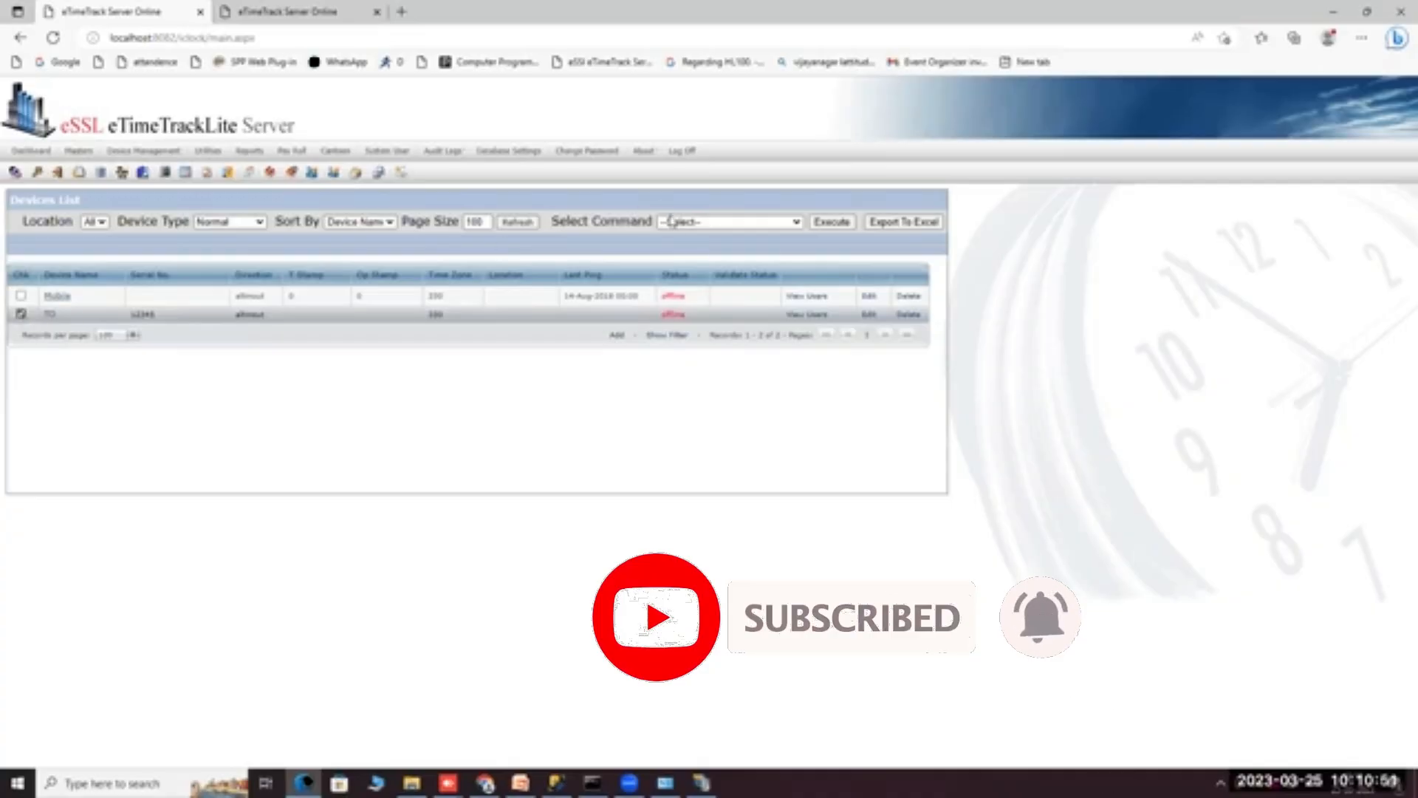
{"action": "left_click", "coordinate": [670, 222]}
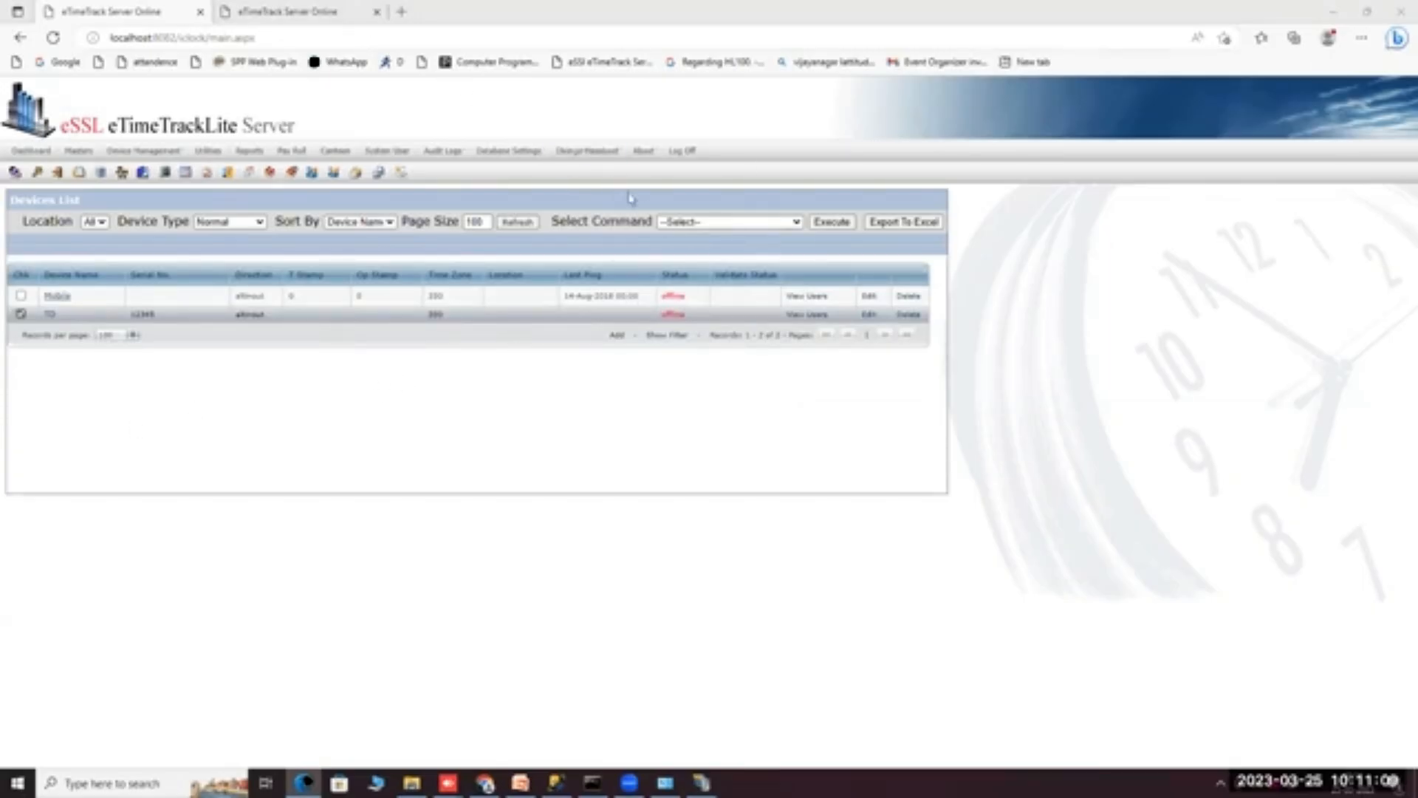
{"action": "left_click", "coordinate": [668, 222]}
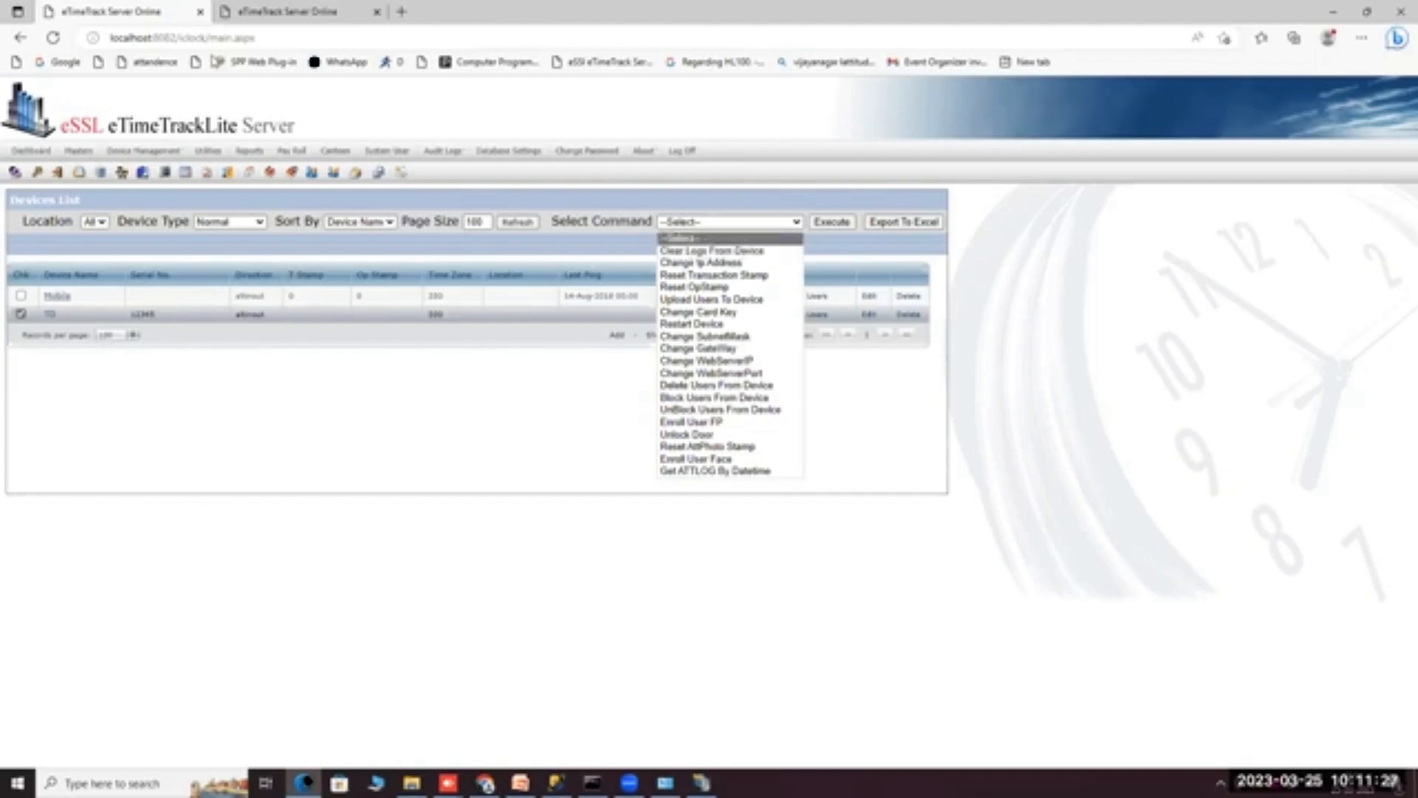
{"action": "left_click", "coordinate": [467, 68]}
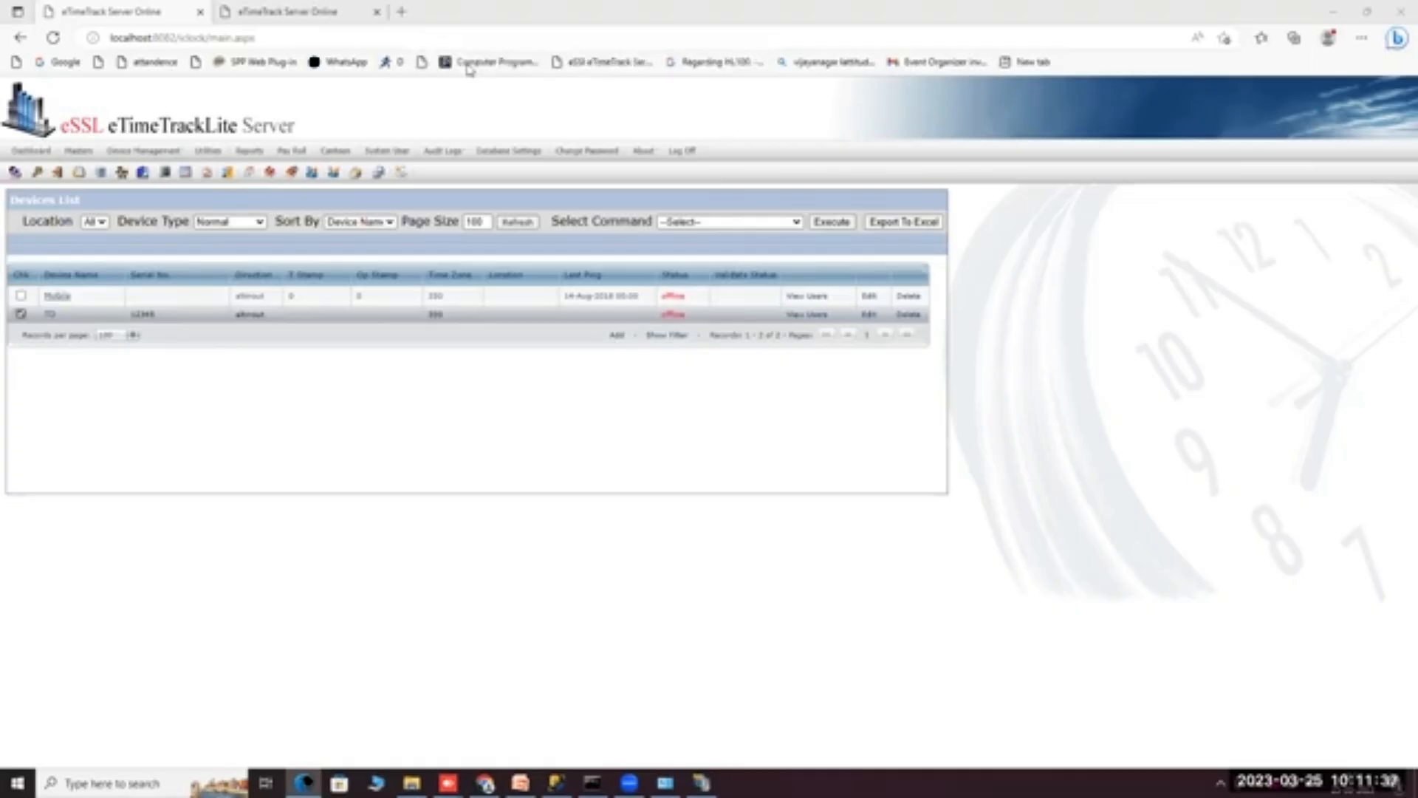
{"action": "left_click", "coordinate": [708, 222]}
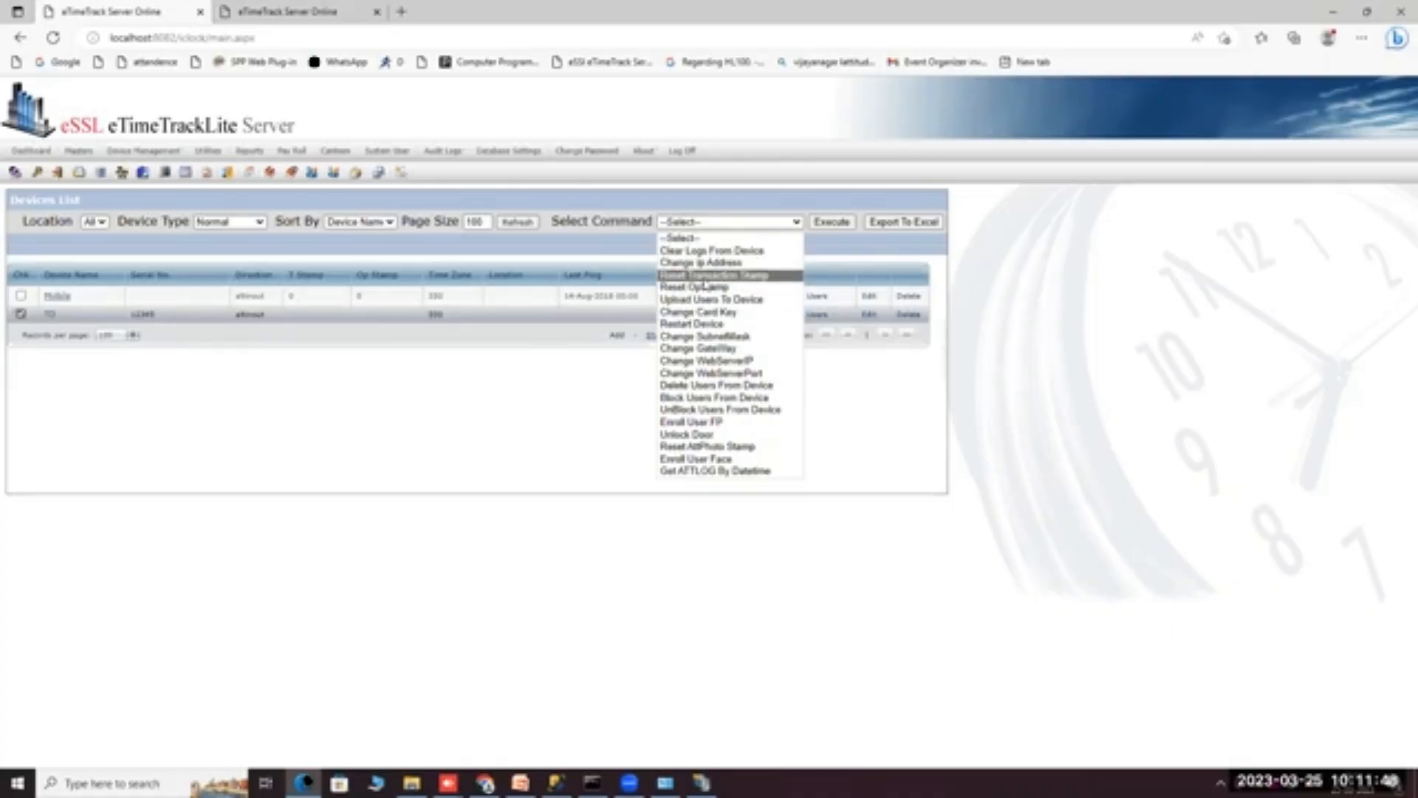
{"action": "left_click", "coordinate": [702, 288]}
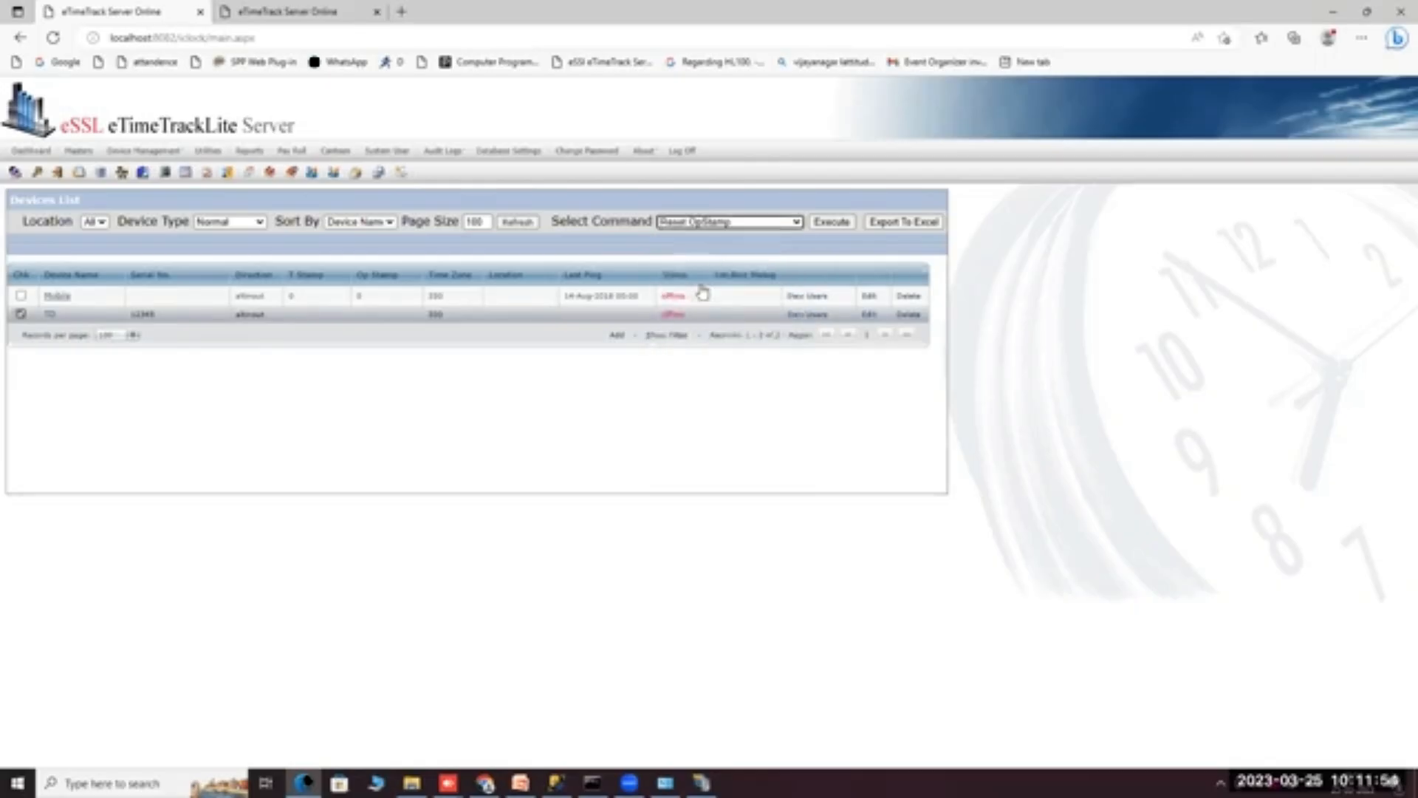
{"action": "left_click", "coordinate": [798, 318]}
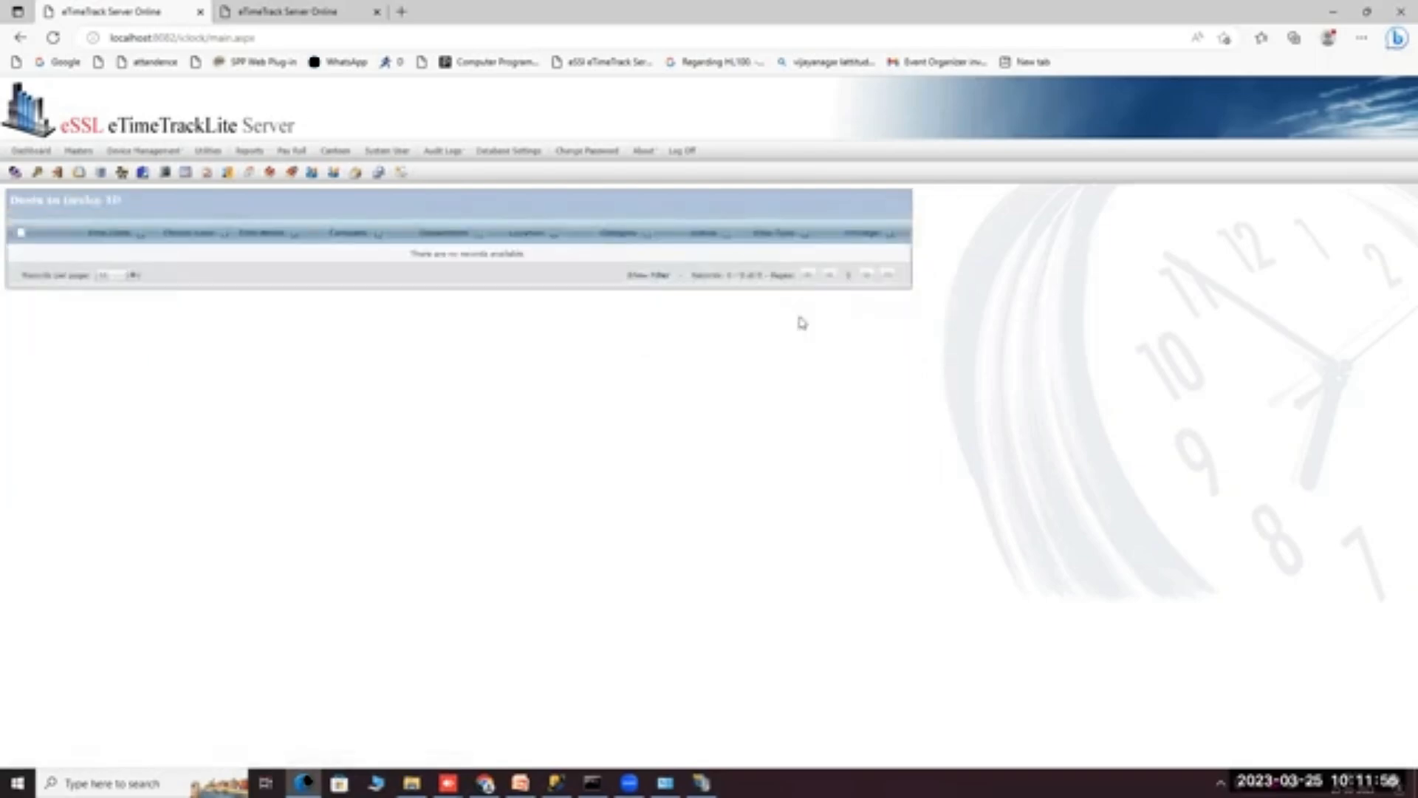
{"action": "left_click", "coordinate": [155, 168]}
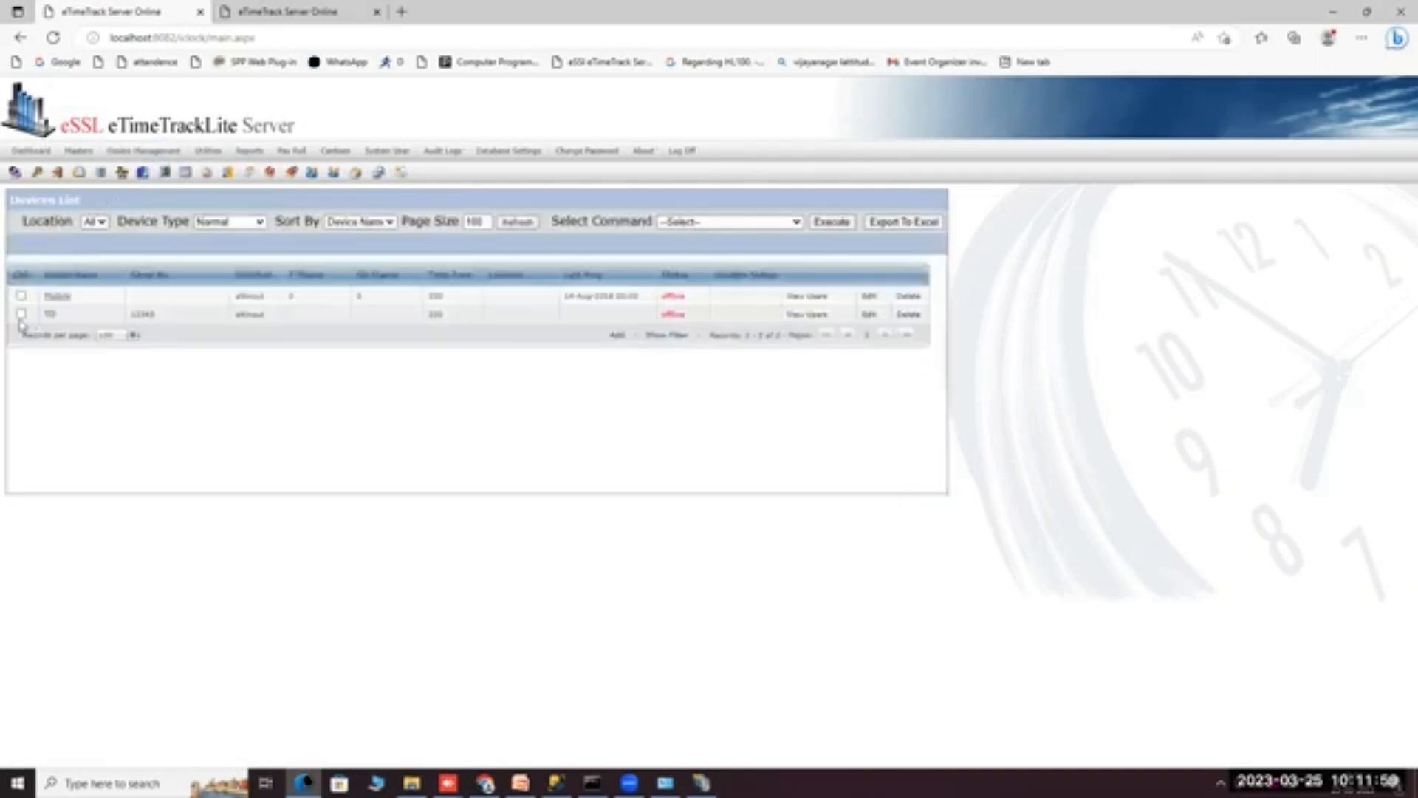
{"action": "left_click", "coordinate": [21, 314]}
{"action": "left_click", "coordinate": [674, 223]}
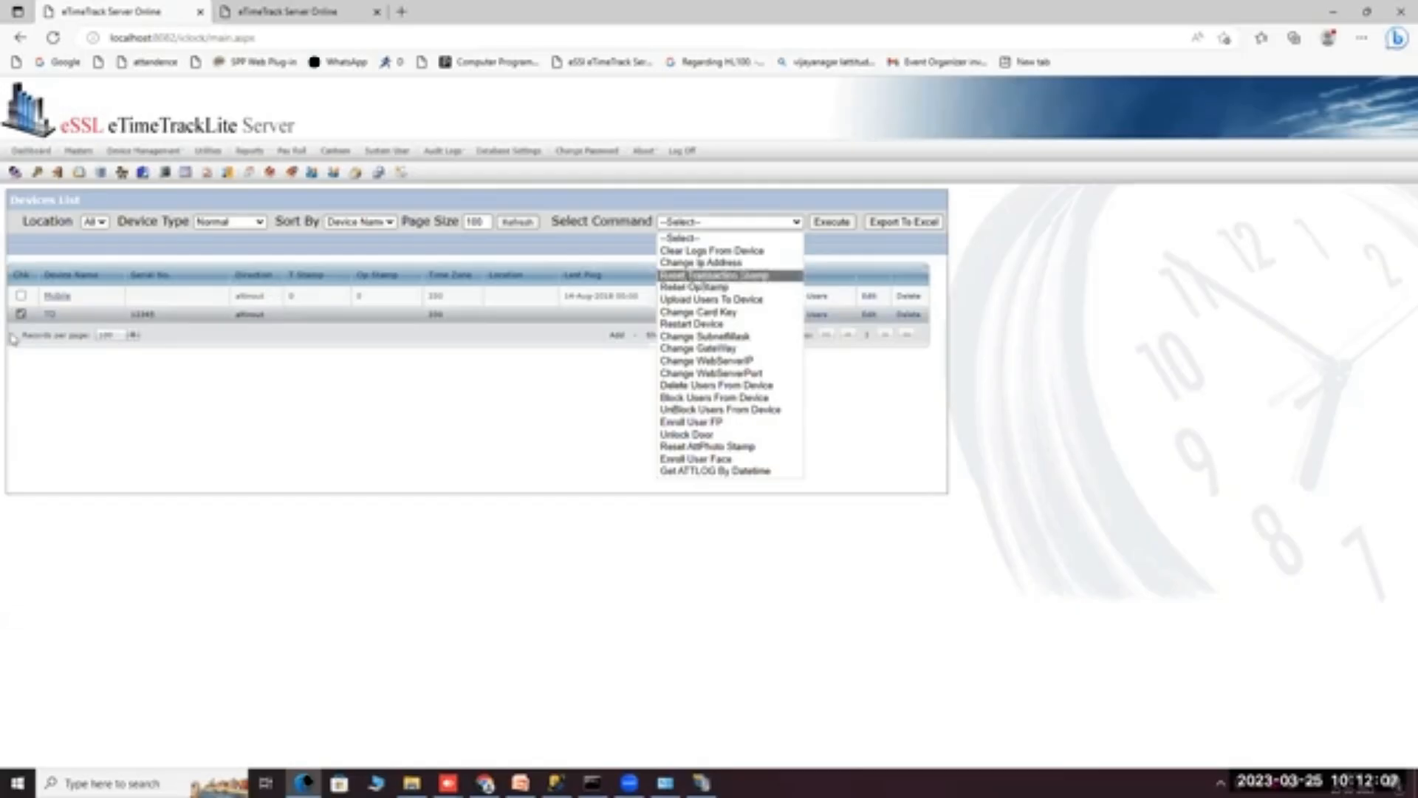
{"action": "left_click", "coordinate": [132, 334]}
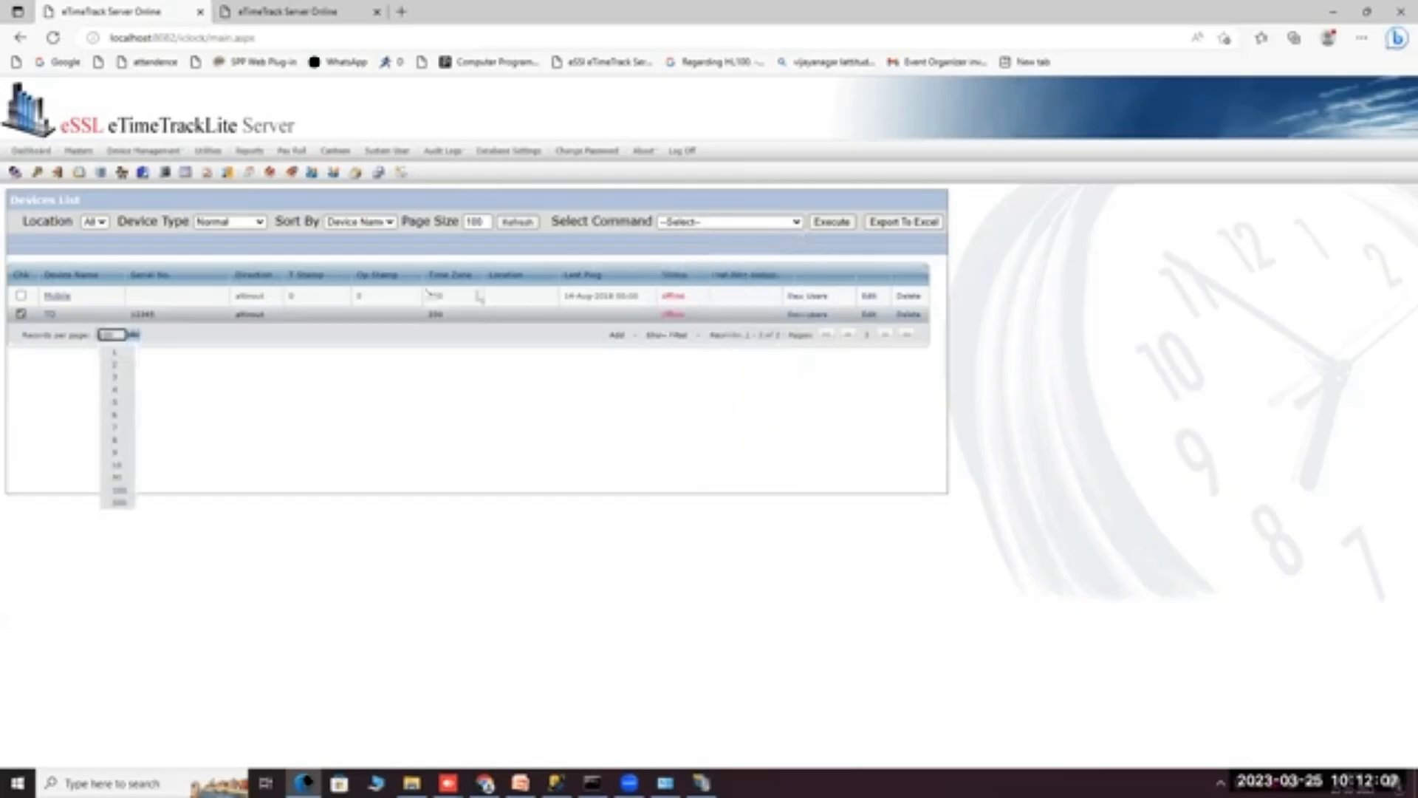
{"action": "left_click", "coordinate": [687, 225]}
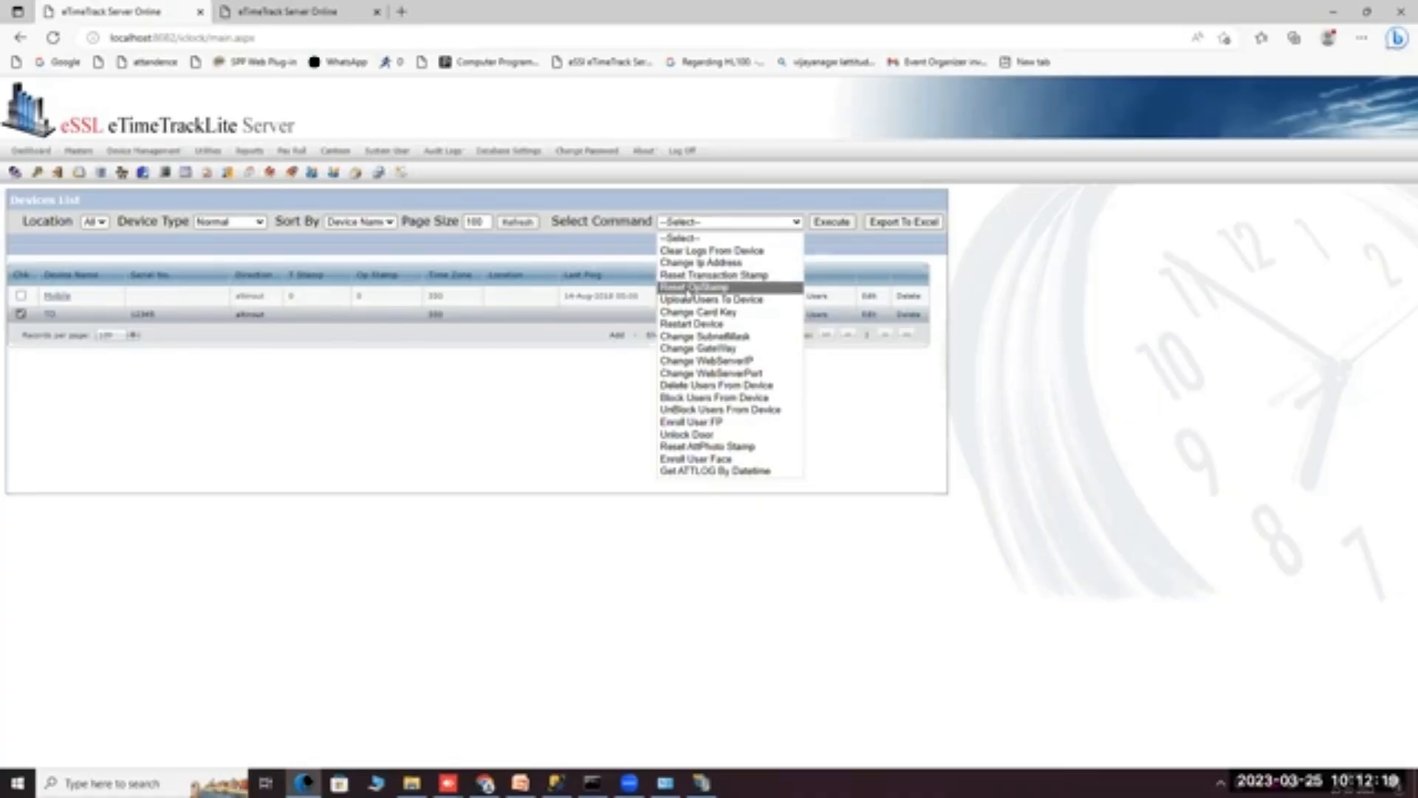
Execute Get ATTLOG By Datetime, then close its From/To date dialog without fetching logs.
{"action": "left_click", "coordinate": [674, 472]}
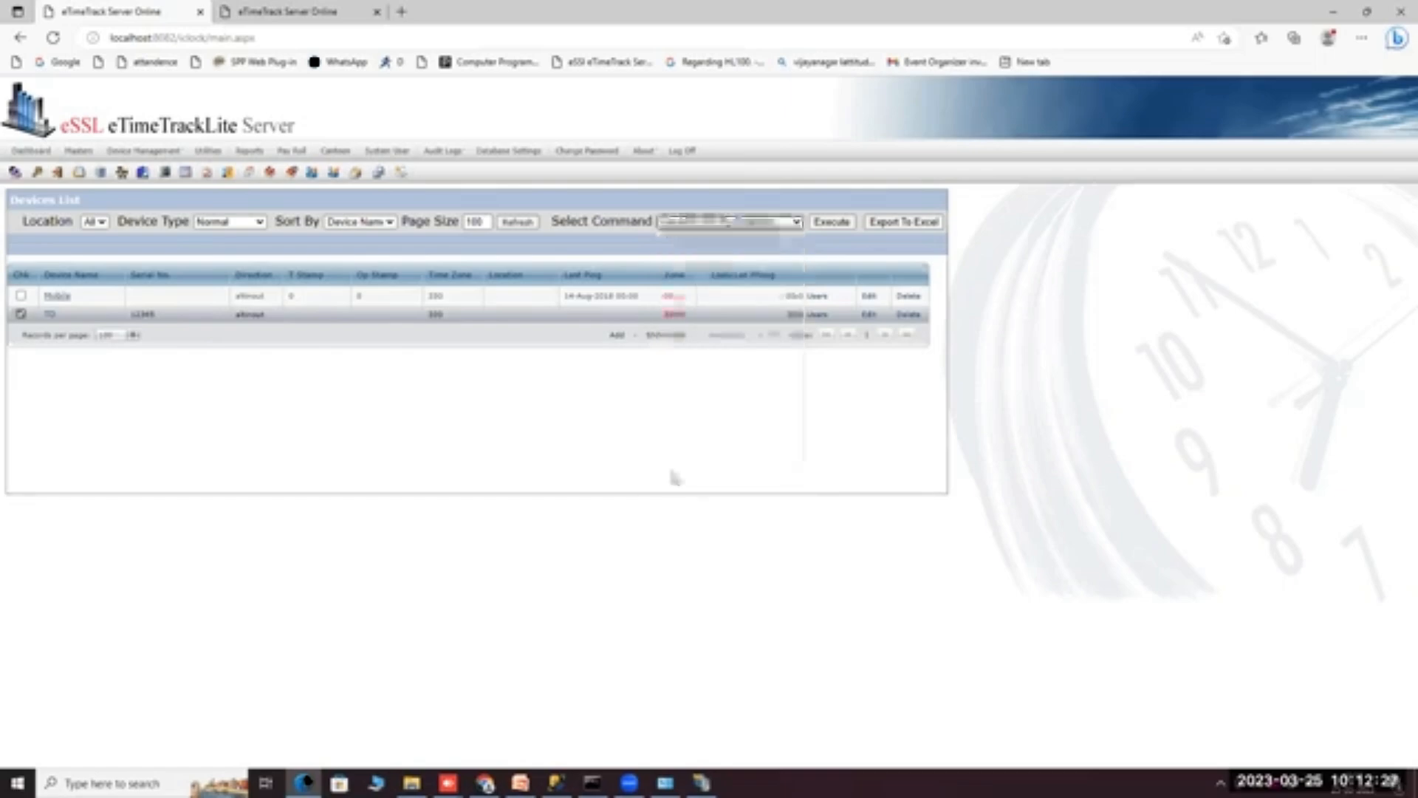
{"action": "left_click", "coordinate": [830, 223]}
{"action": "left_click", "coordinate": [640, 458]}
{"action": "left_click", "coordinate": [647, 477]}
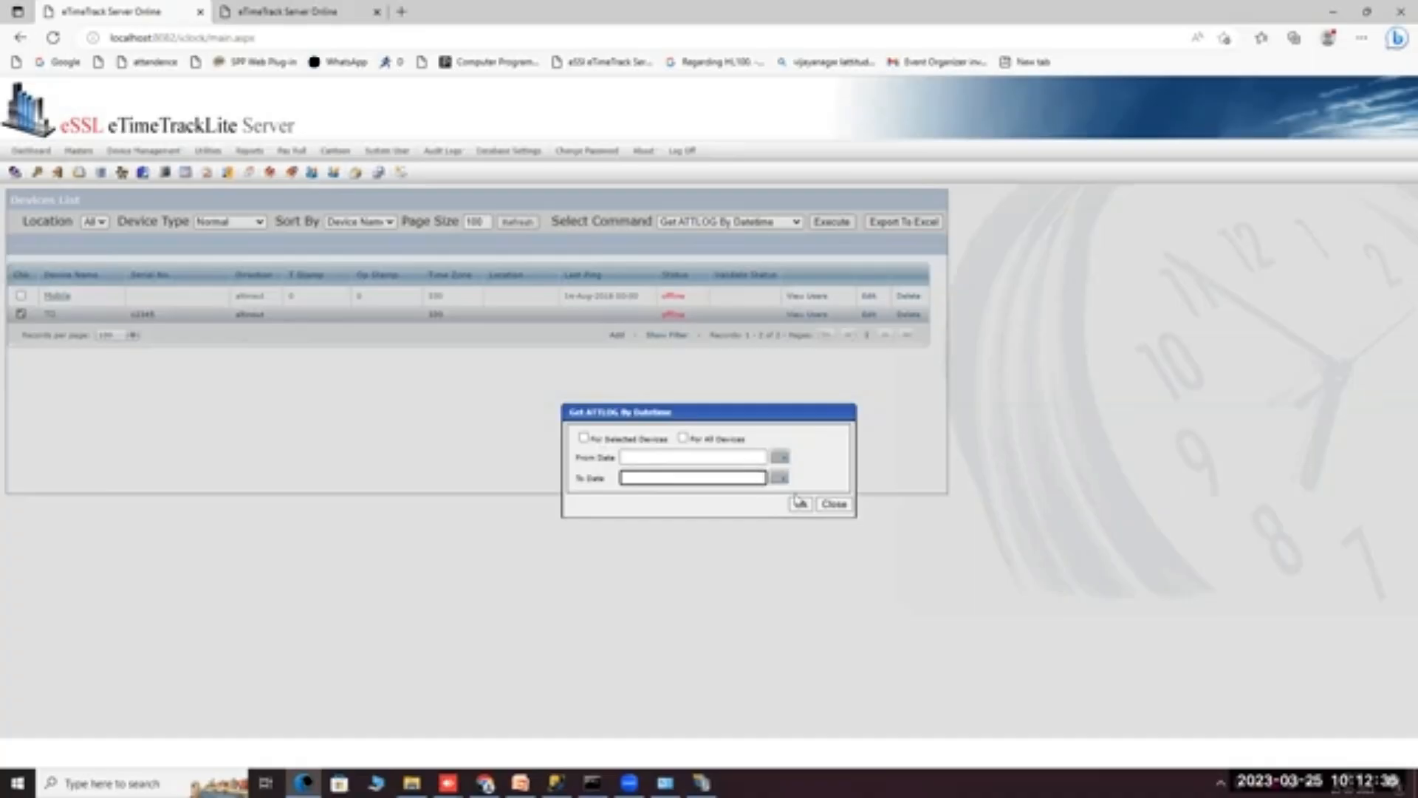
{"action": "left_click", "coordinate": [822, 507]}
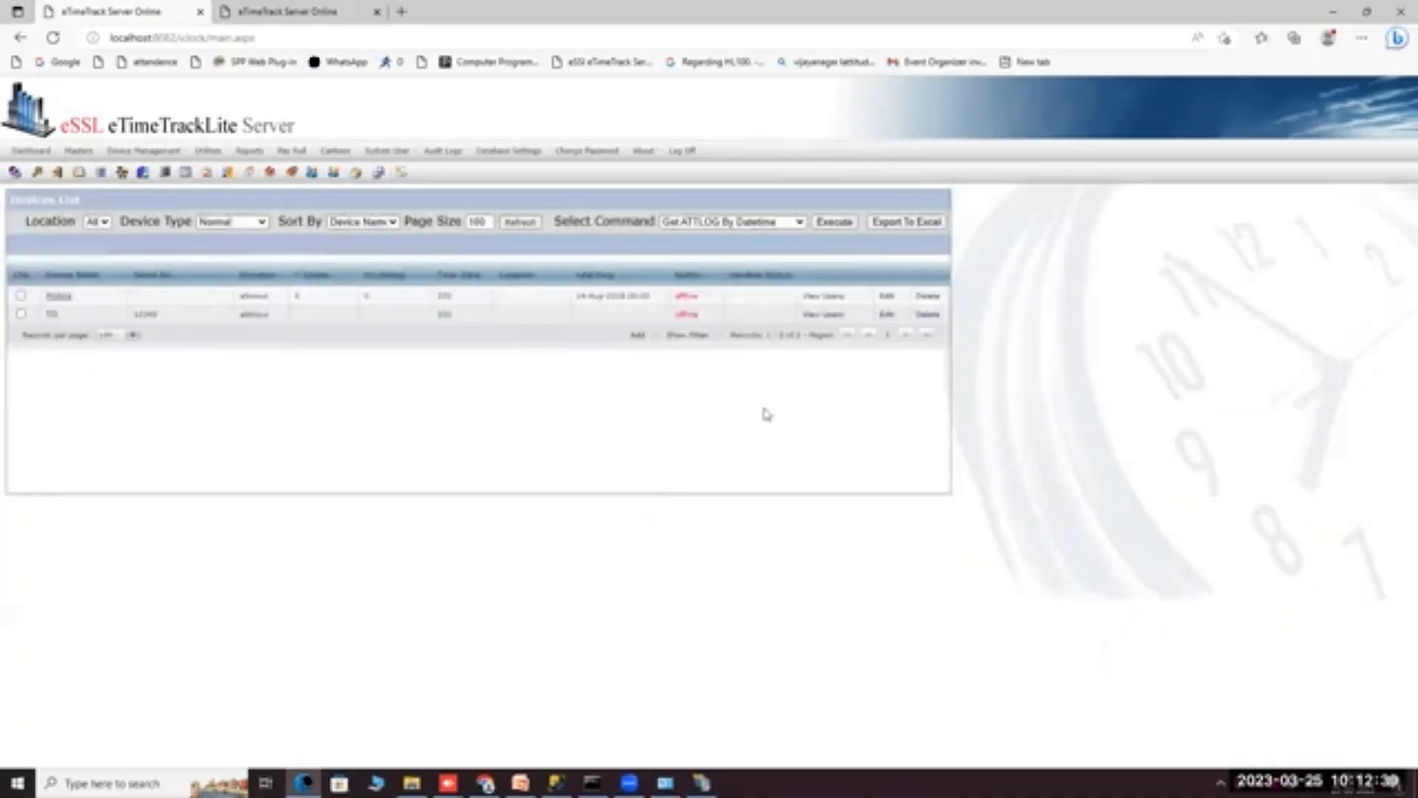
{"action": "left_click", "coordinate": [678, 222]}
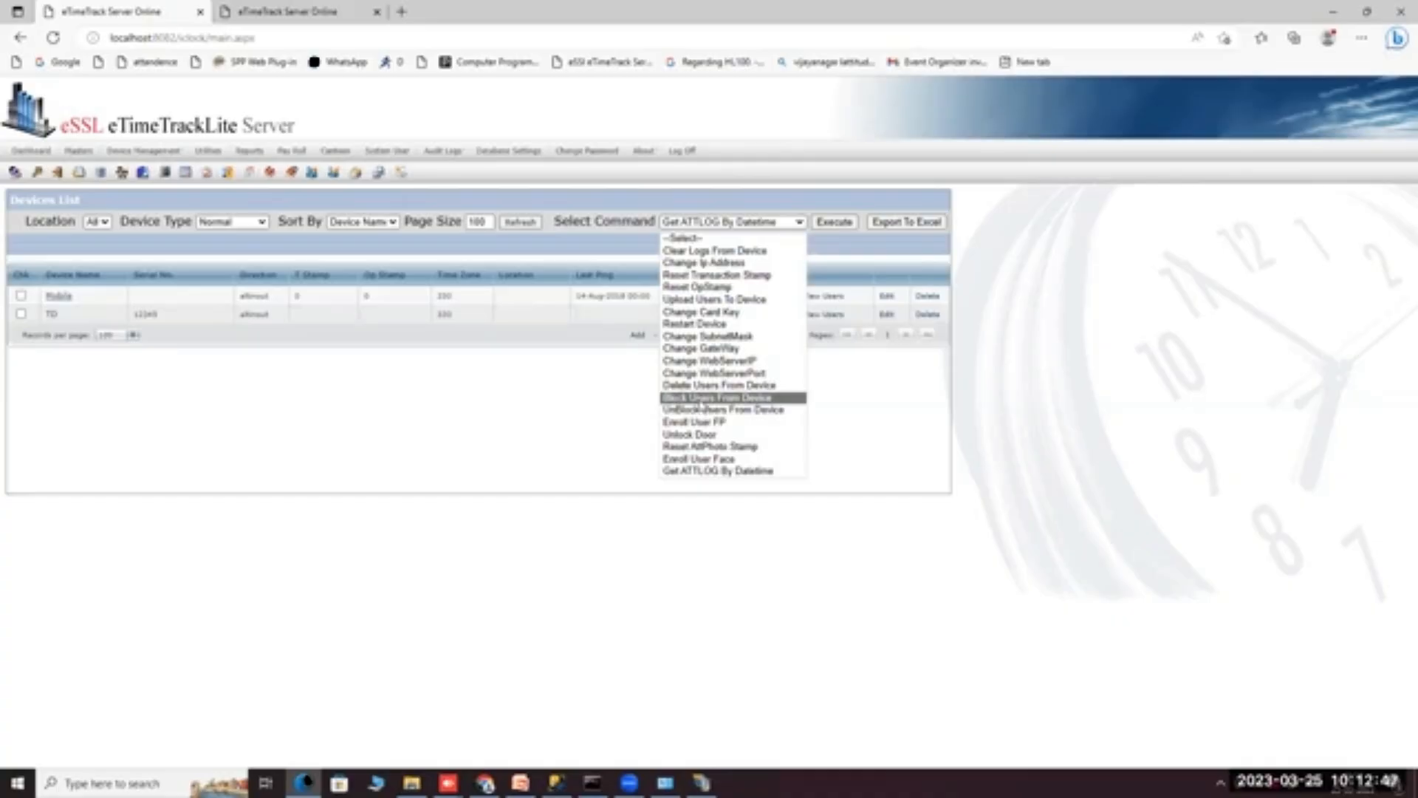
Run Block Users From Device for selected devices, dismiss the no-device-selected warning, and close the dialog.
{"action": "left_click", "coordinate": [698, 399]}
{"action": "left_click", "coordinate": [841, 223]}
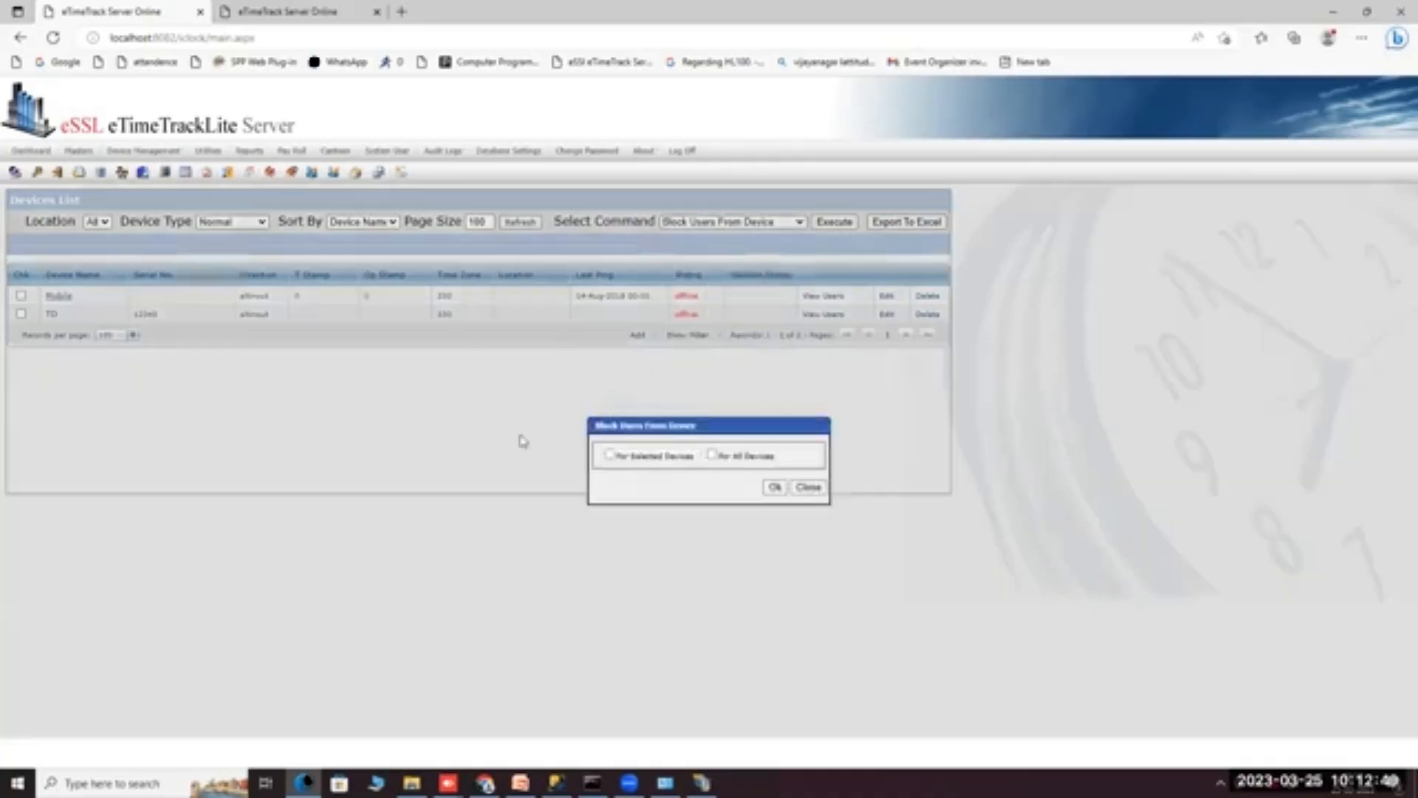
{"action": "left_click", "coordinate": [609, 454]}
{"action": "left_click", "coordinate": [773, 487]}
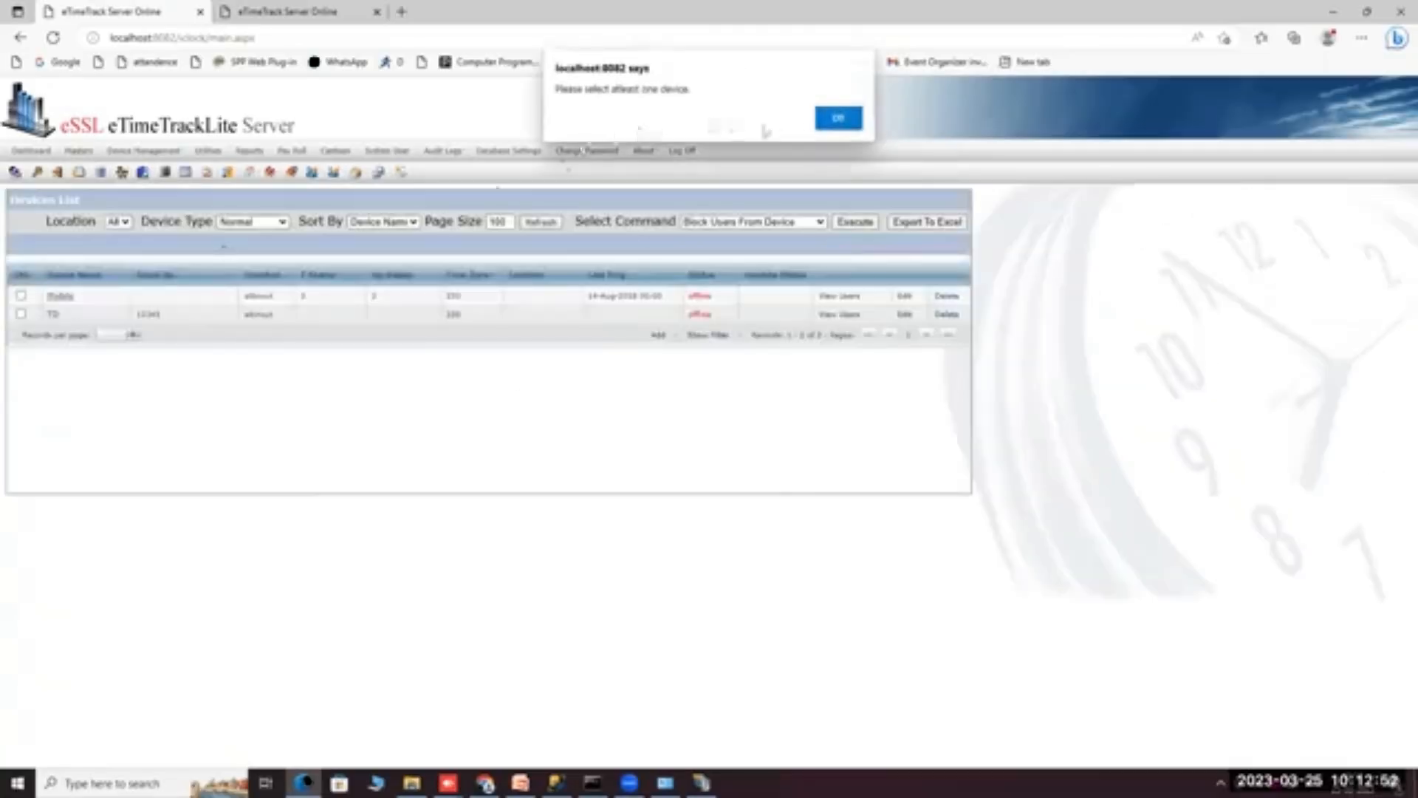
{"action": "left_click", "coordinate": [838, 119]}
{"action": "left_click", "coordinate": [808, 488]}
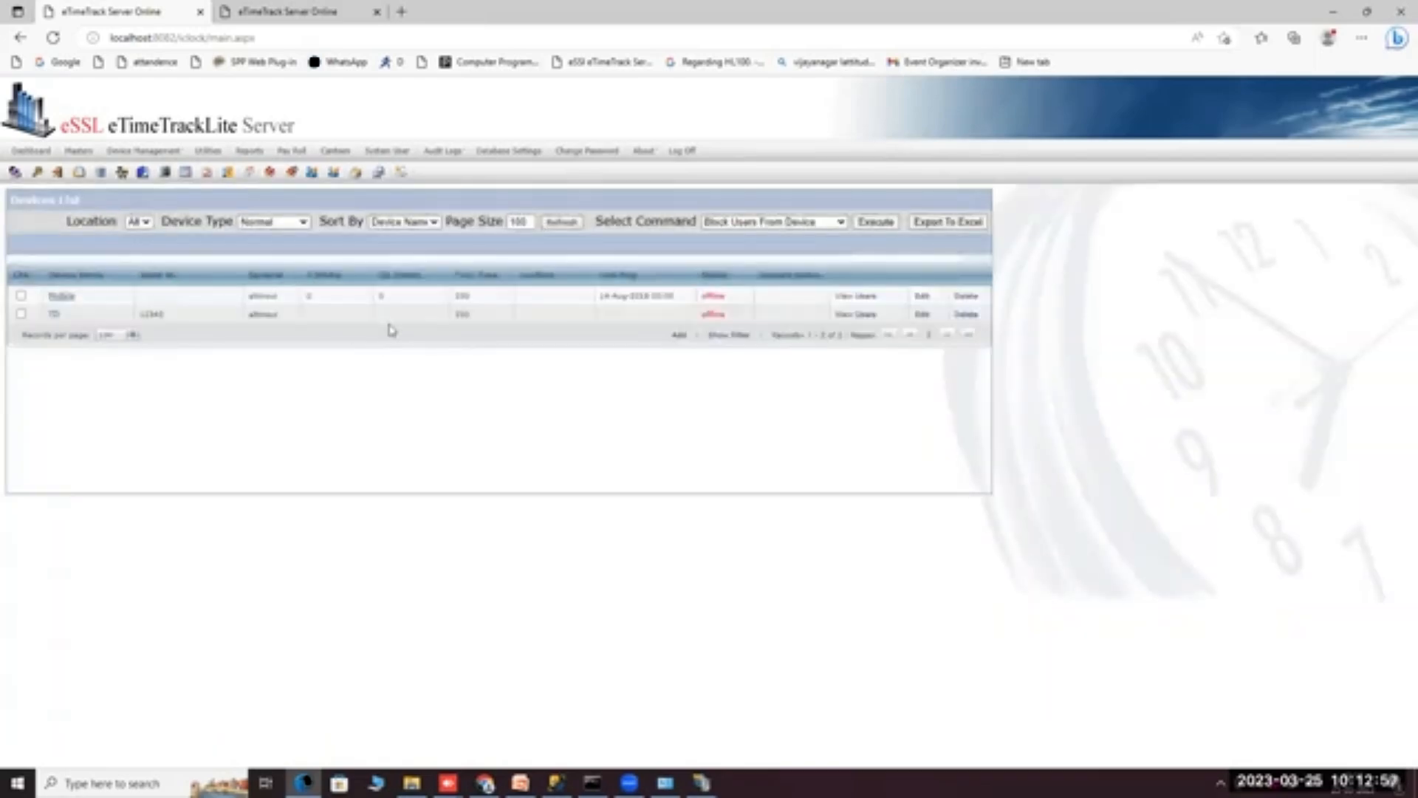
{"action": "left_click", "coordinate": [735, 223]}
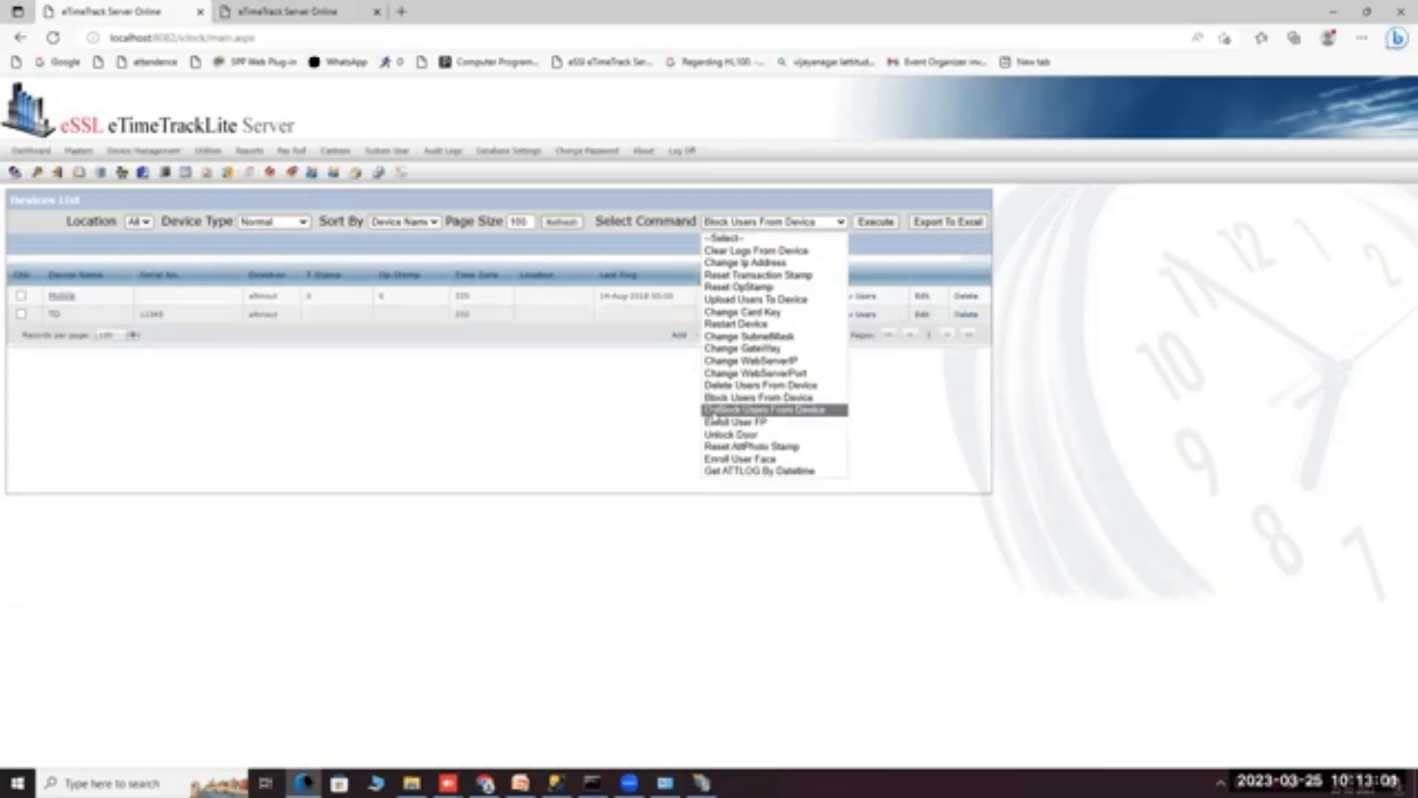
{"action": "left_click", "coordinate": [712, 410]}
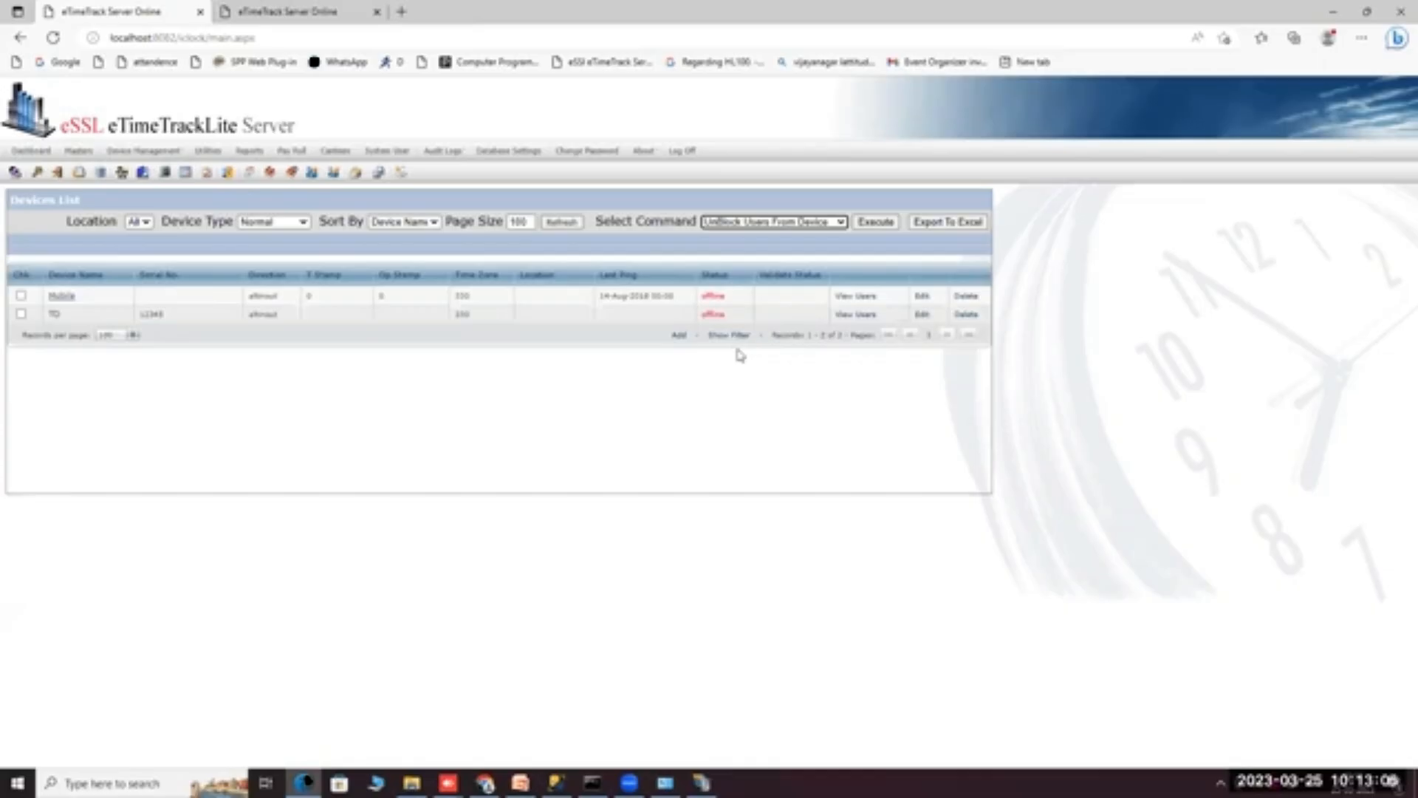
{"action": "left_click", "coordinate": [763, 223]}
{"action": "left_click", "coordinate": [717, 412]}
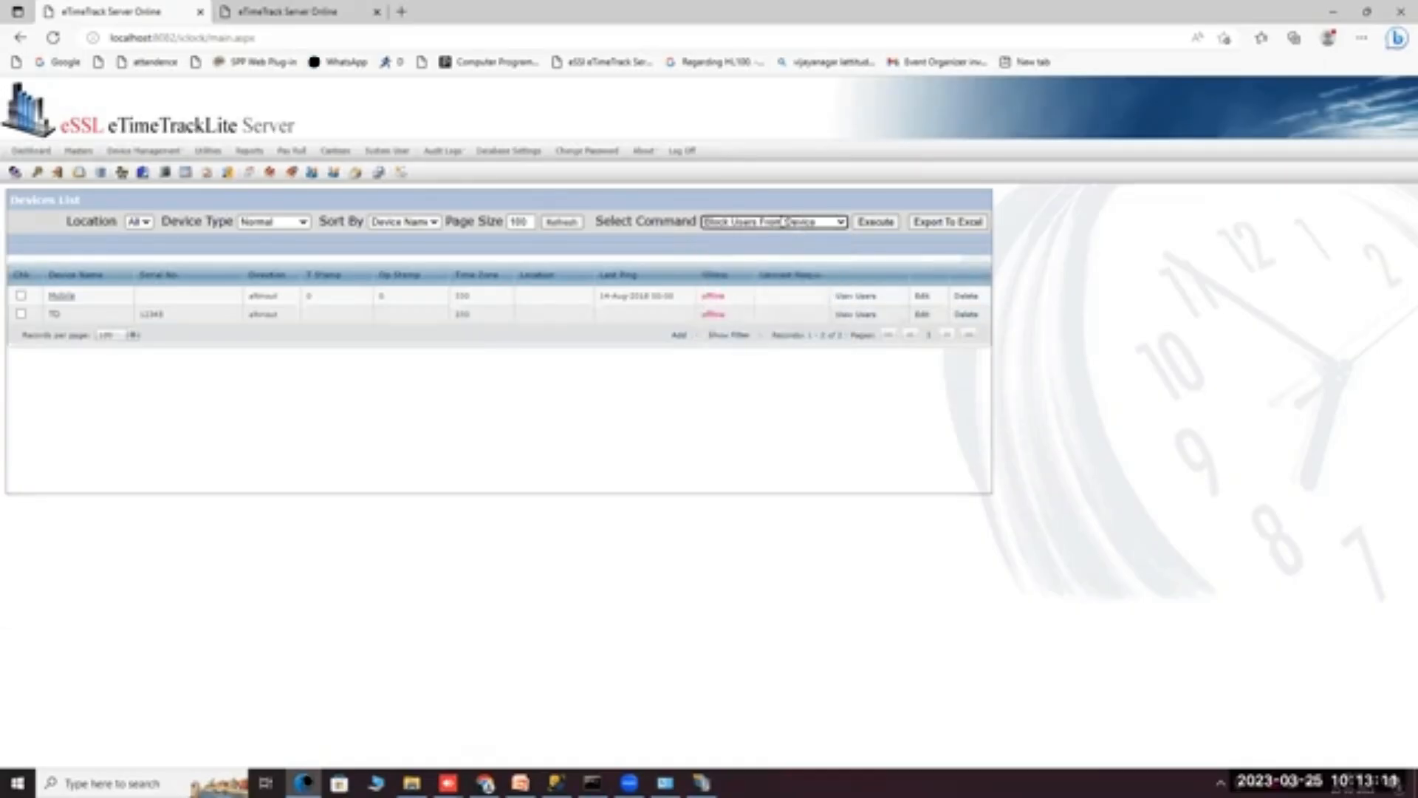
{"action": "left_click", "coordinate": [798, 223]}
{"action": "left_click", "coordinate": [718, 403]}
{"action": "left_click", "coordinate": [745, 223]}
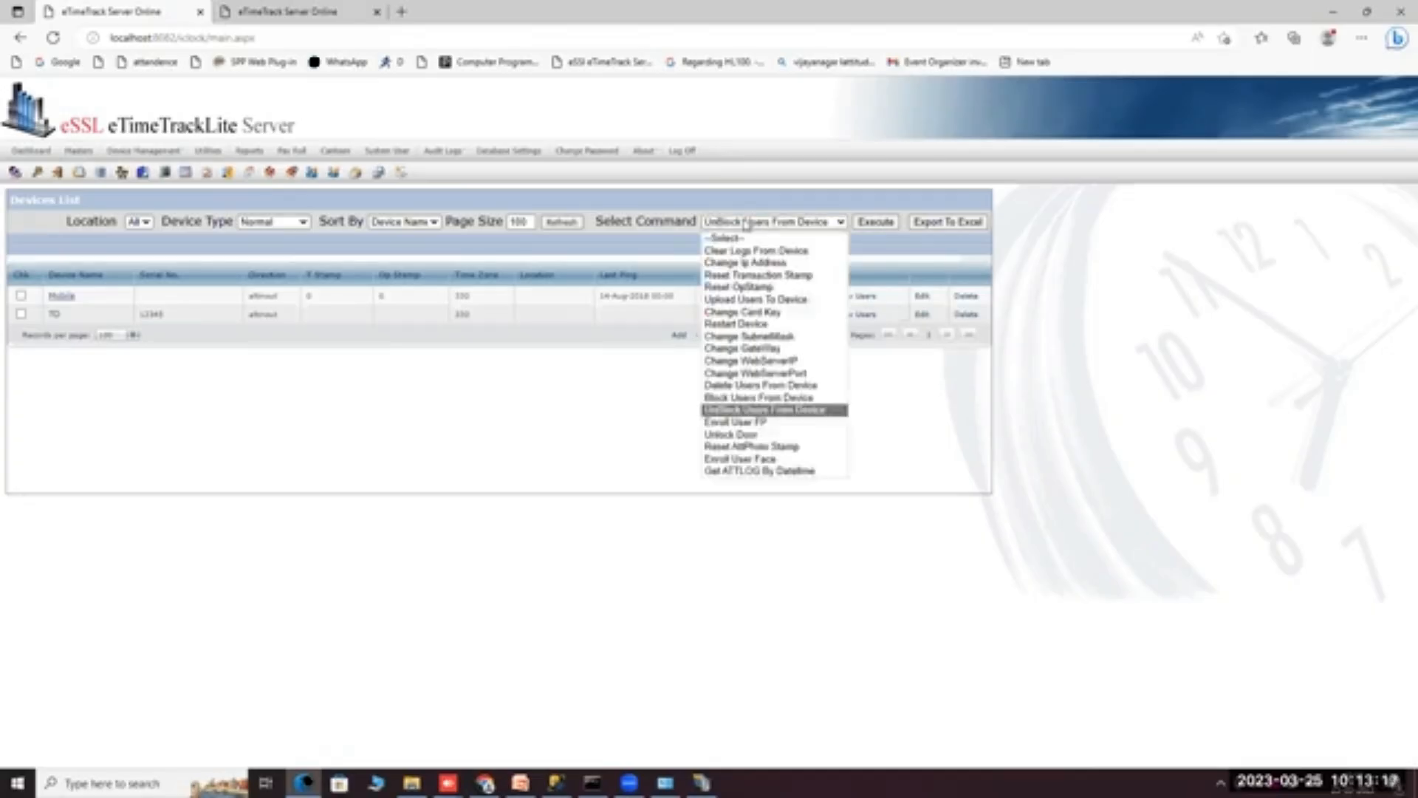
{"action": "left_click", "coordinate": [728, 411]}
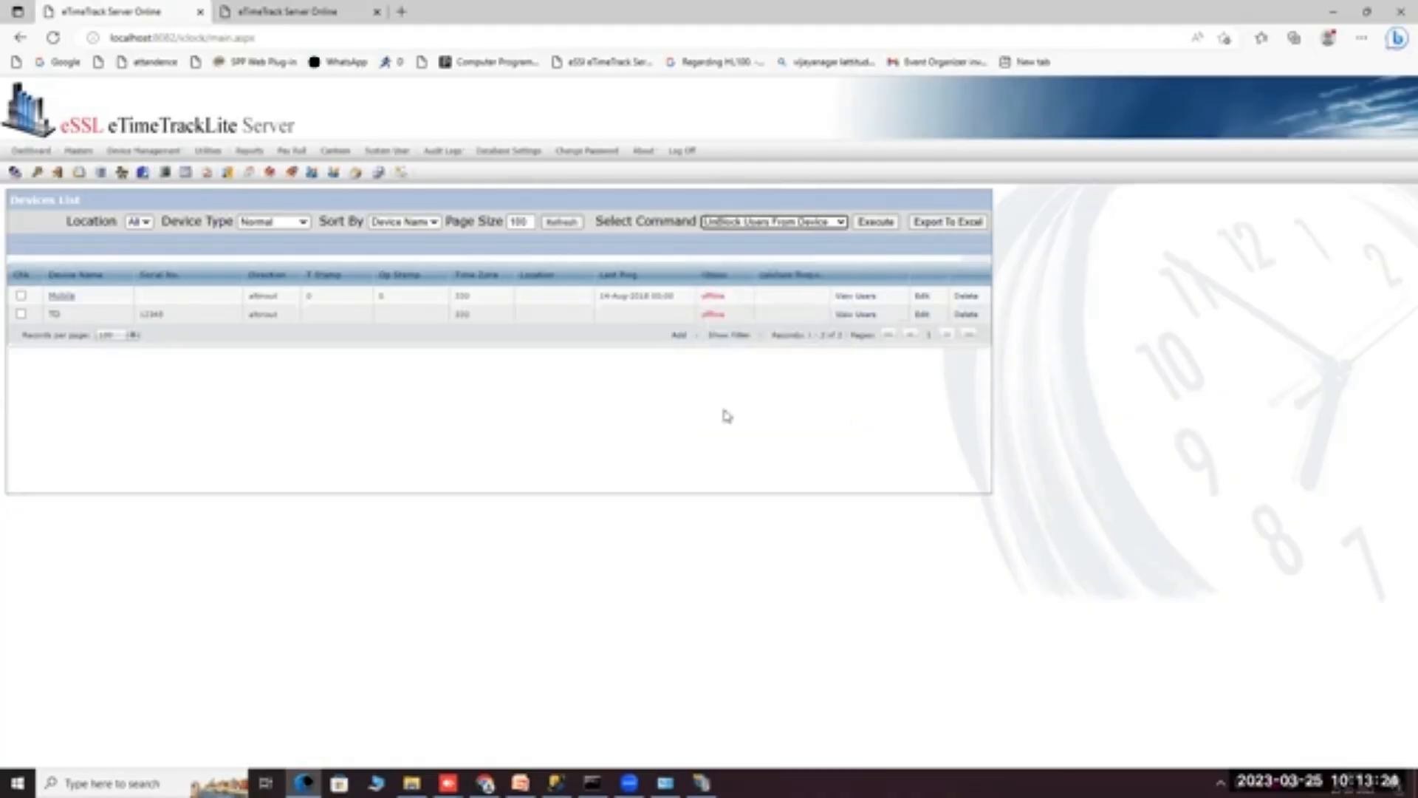
{"action": "left_click", "coordinate": [744, 224]}
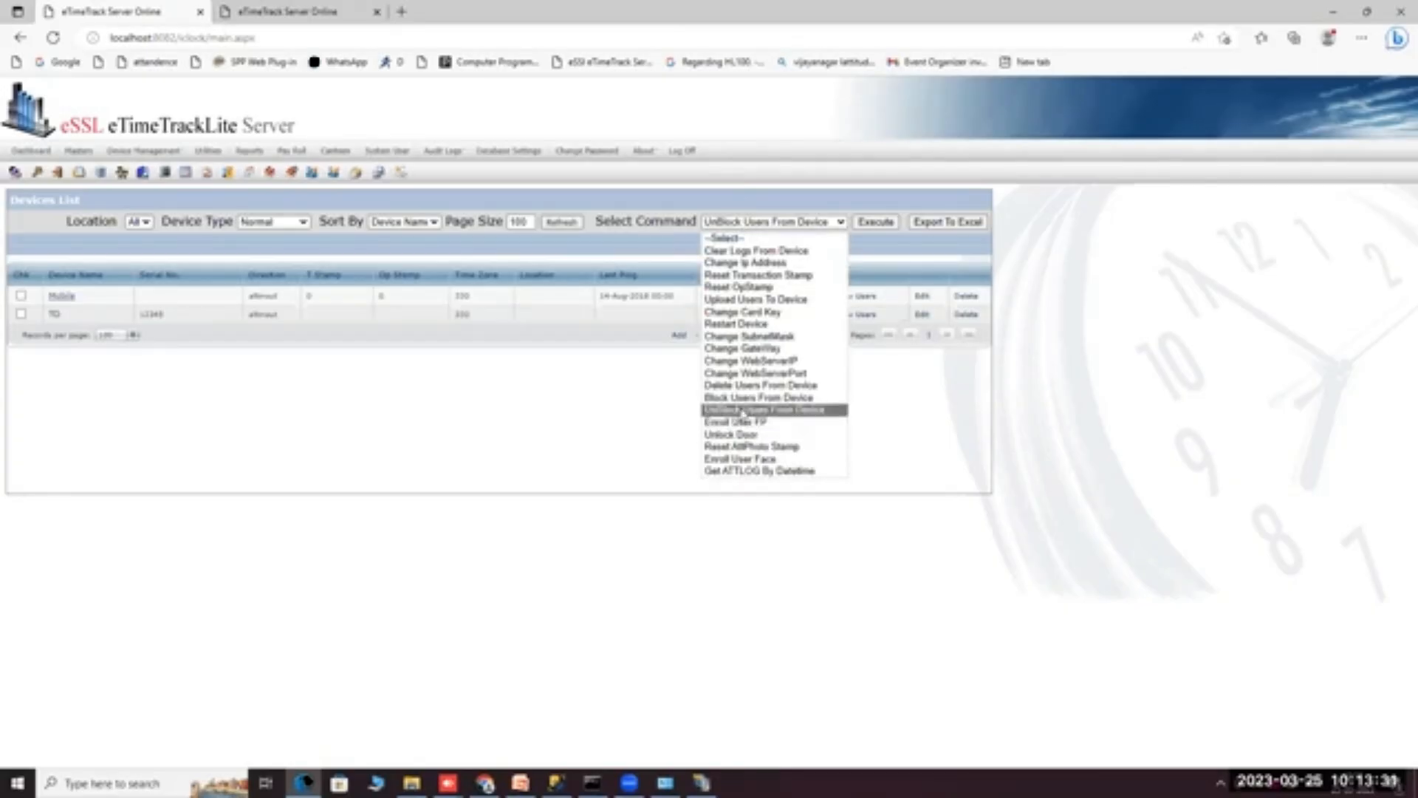
{"action": "left_click", "coordinate": [458, 410]}
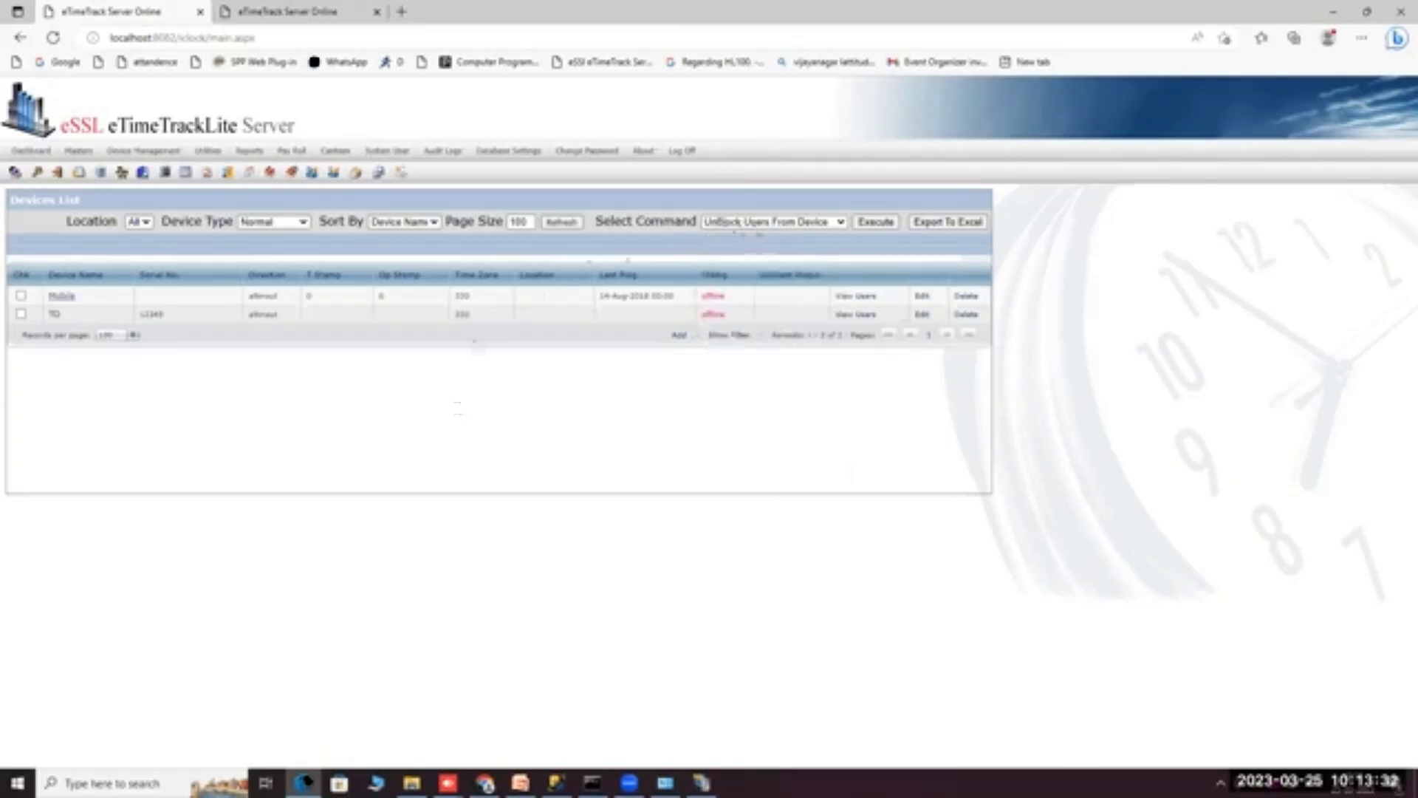
{"action": "left_click", "coordinate": [757, 226]}
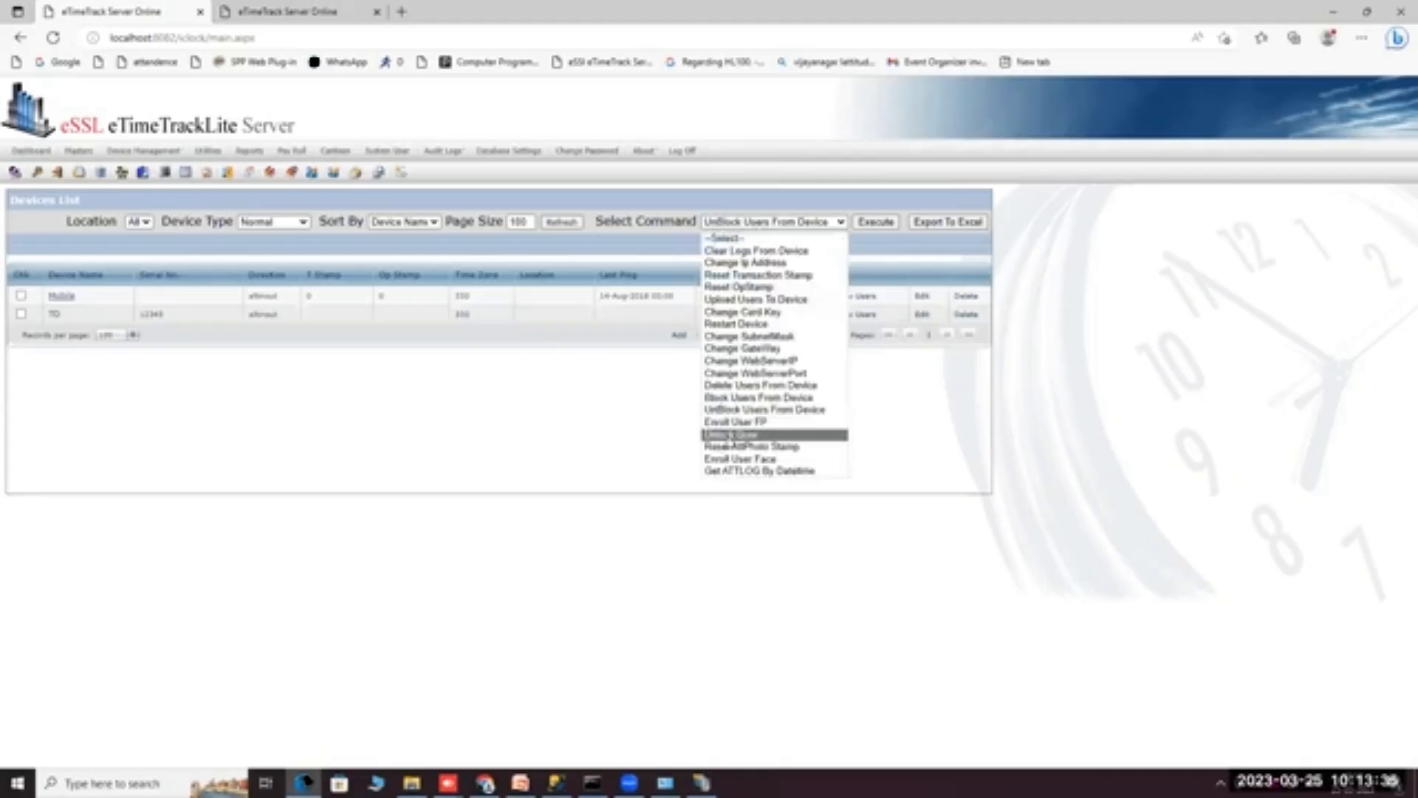
Tick the TD device and execute the Enroll User FP command on it.
{"action": "left_click", "coordinate": [21, 313]}
{"action": "left_click", "coordinate": [745, 223]}
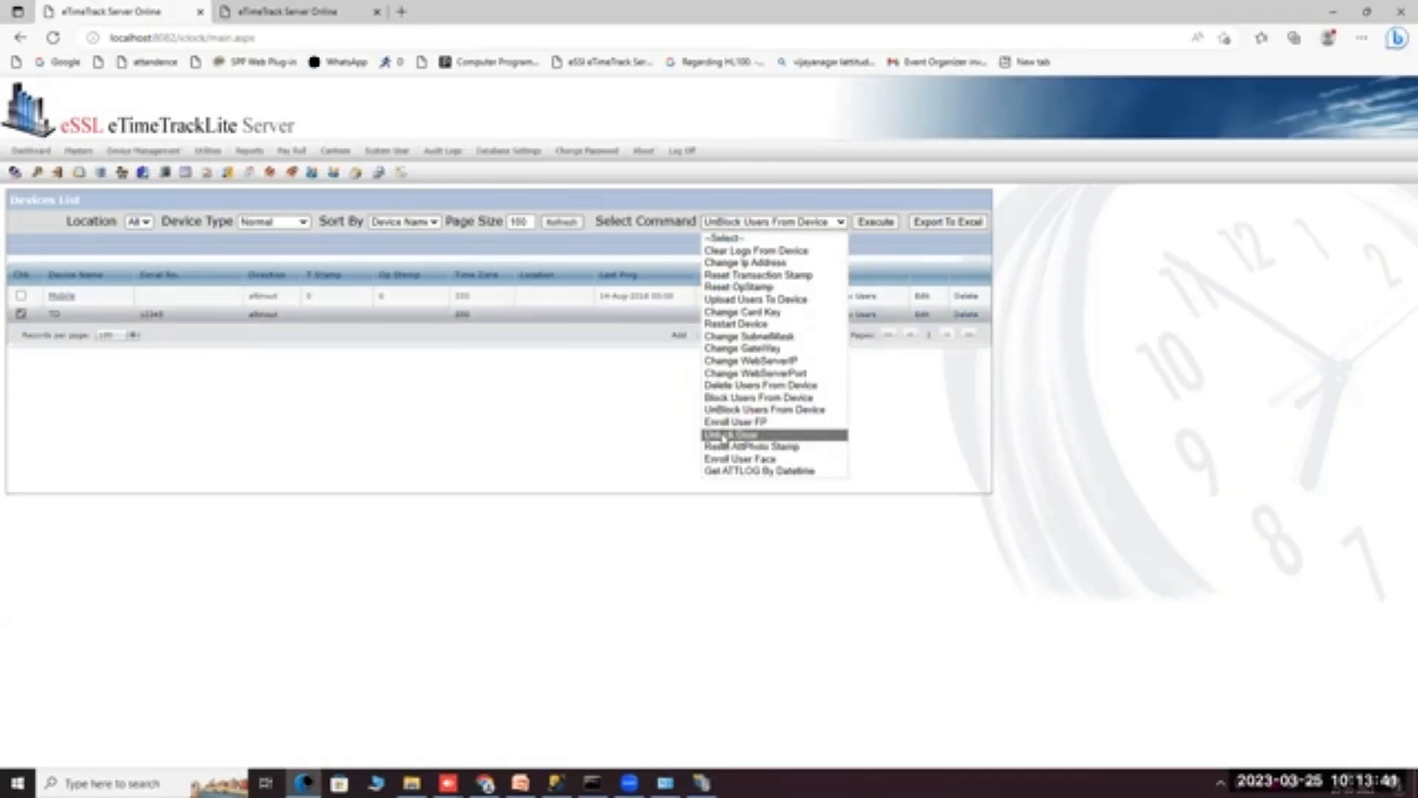
{"action": "left_click", "coordinate": [653, 416]}
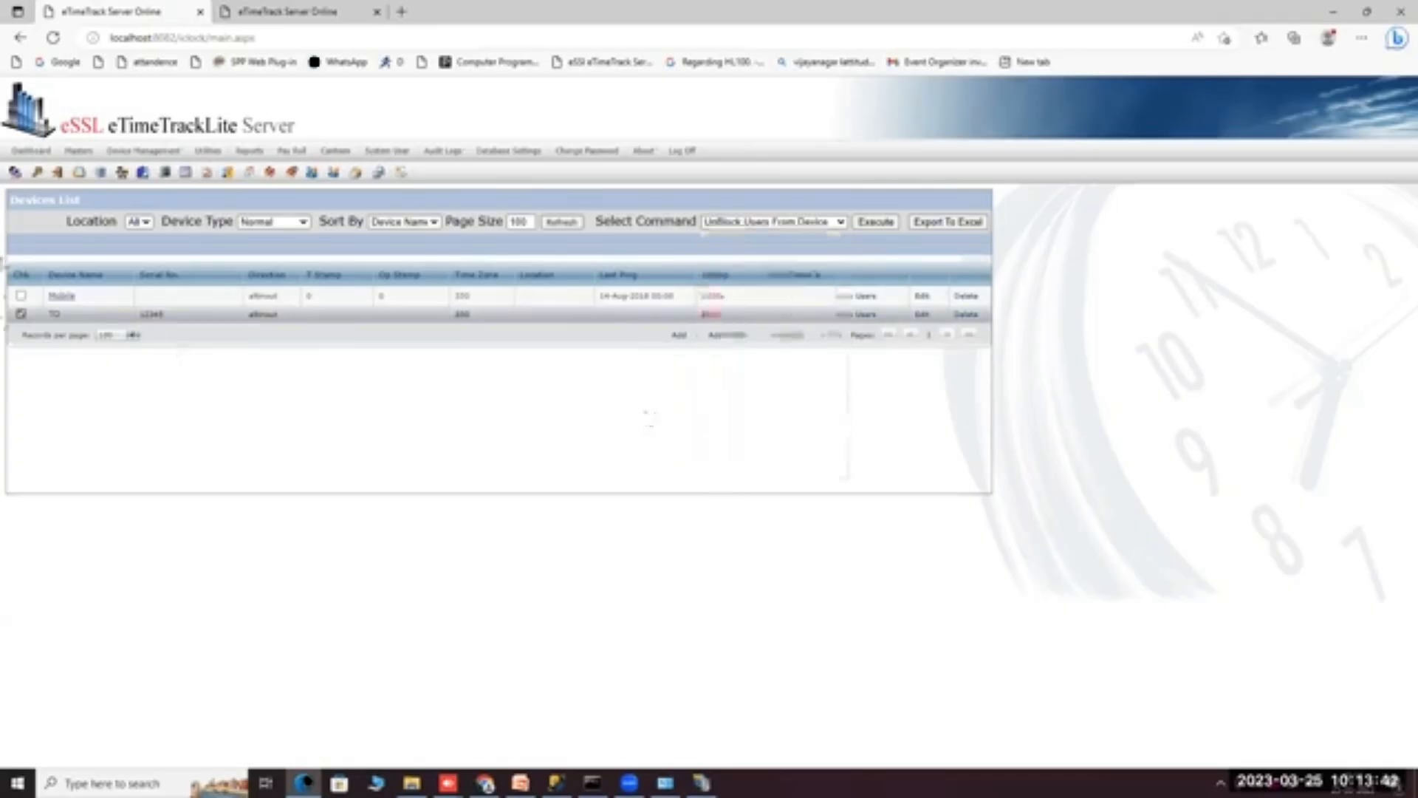
{"action": "left_click", "coordinate": [21, 315]}
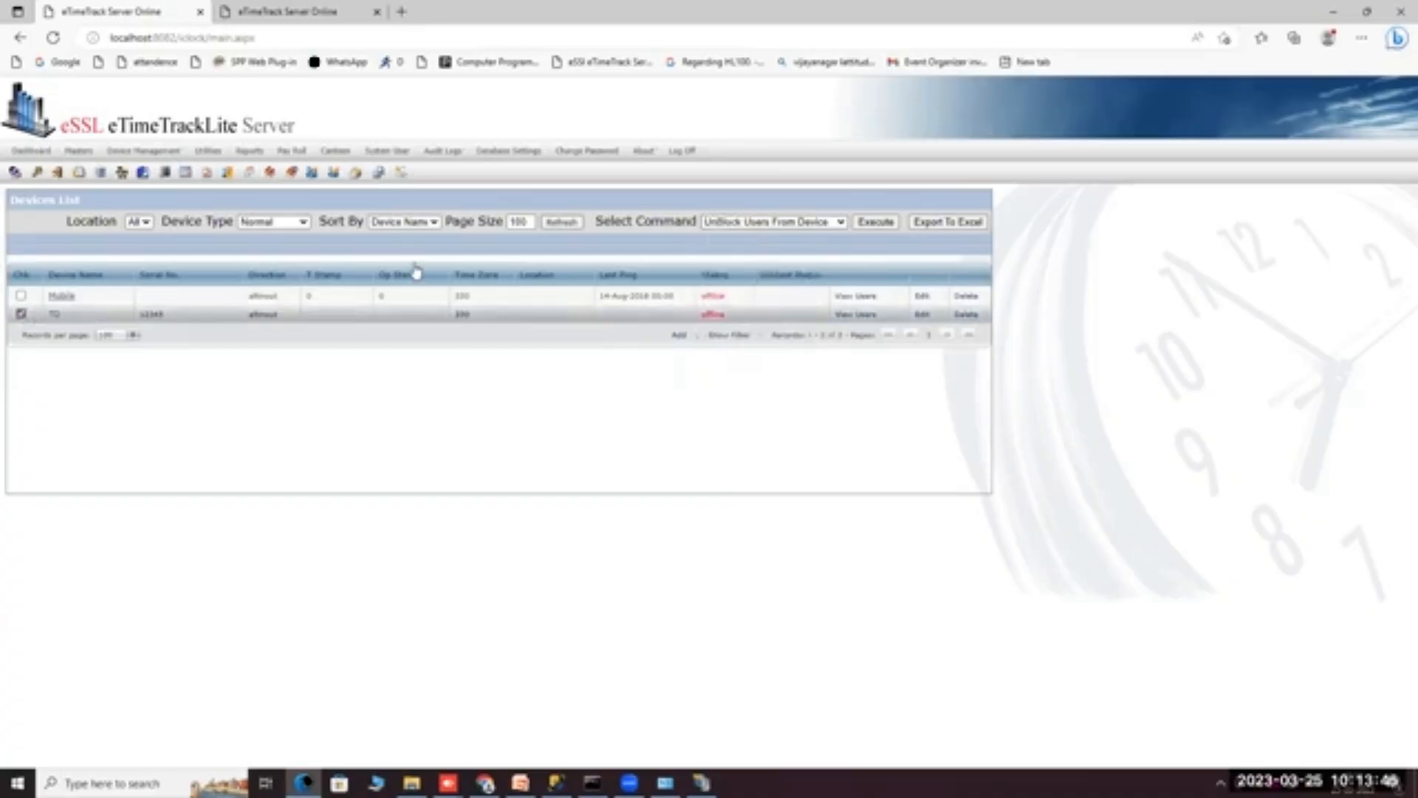
{"action": "left_click", "coordinate": [726, 222]}
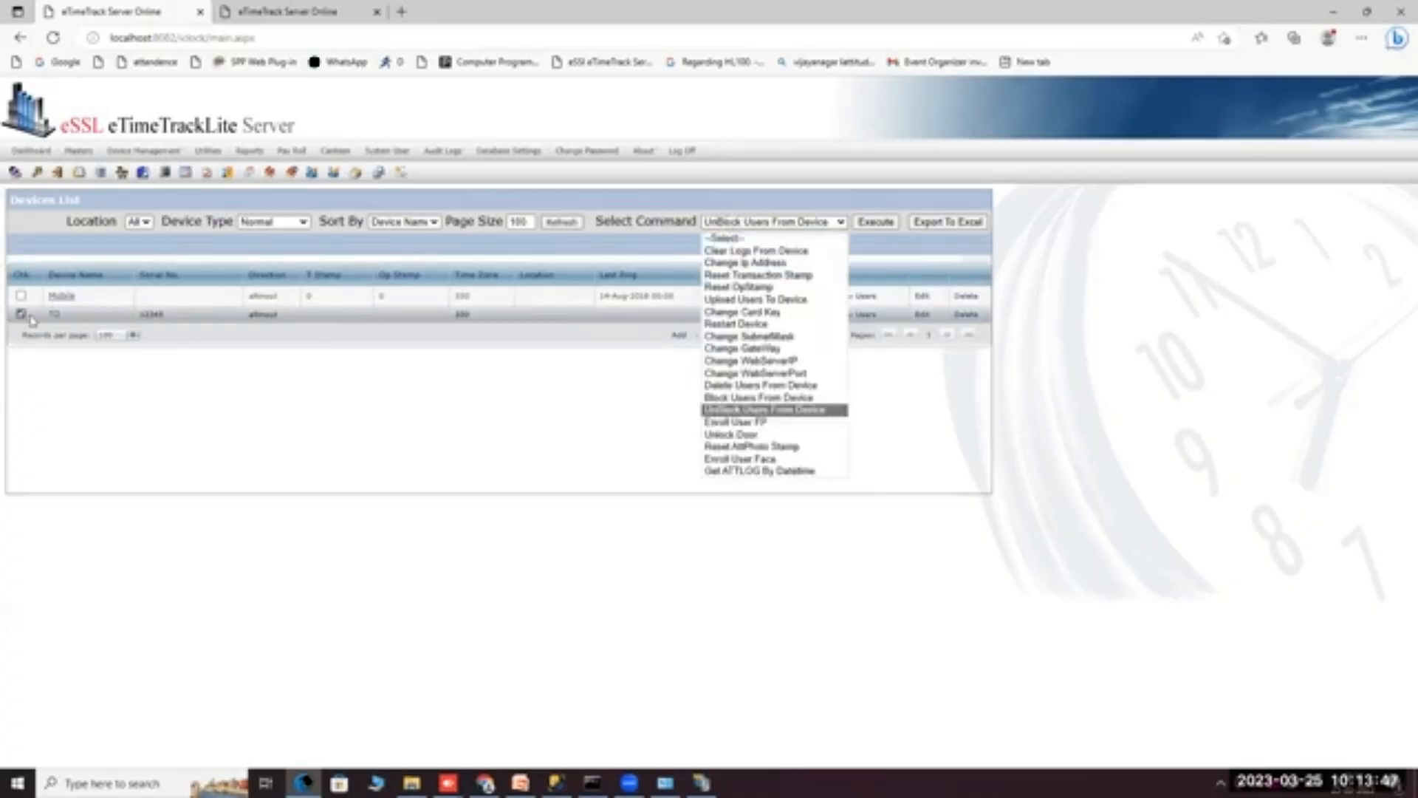
{"action": "left_click", "coordinate": [731, 424]}
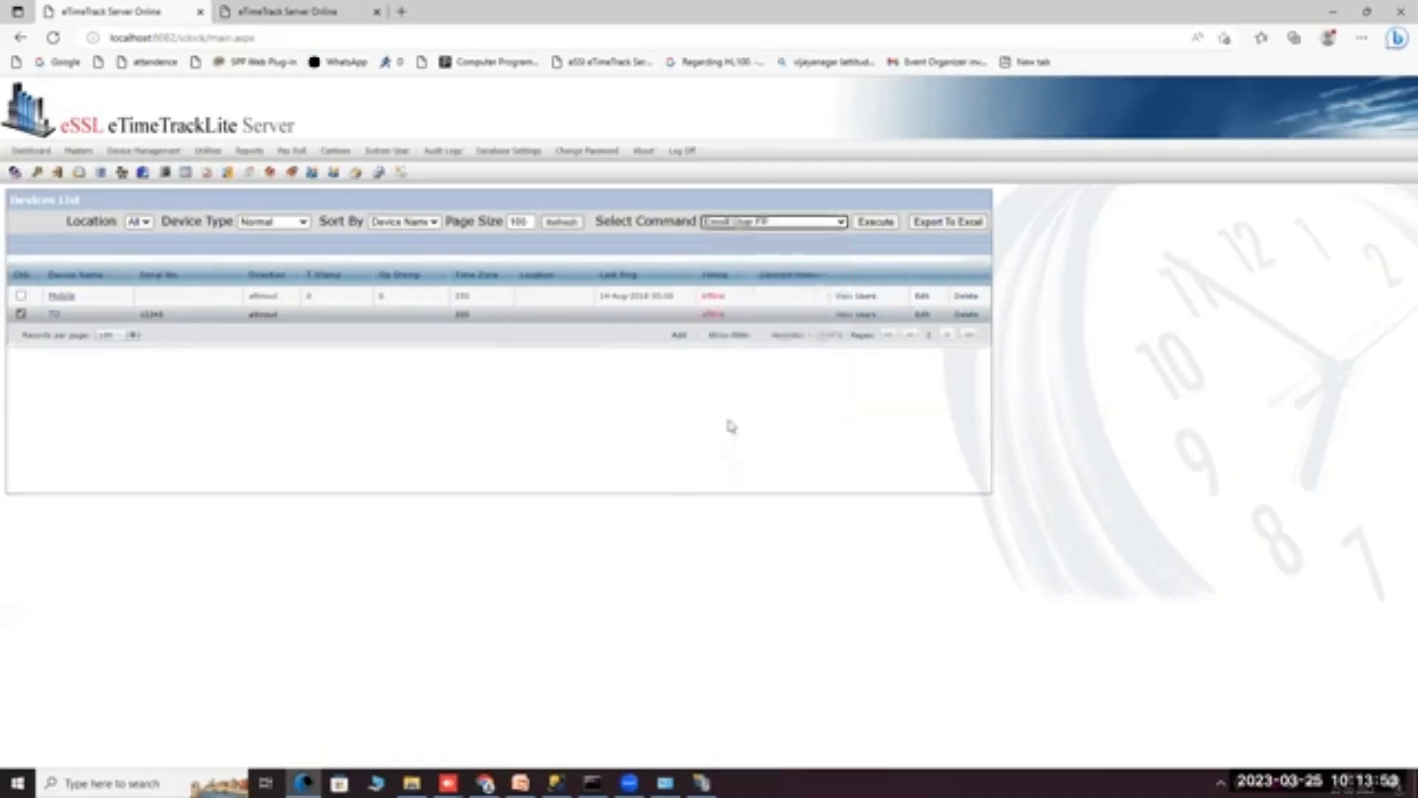
{"action": "left_click", "coordinate": [880, 223]}
Enter user device code 1 and finger index 1, confirm the enrollment, and close the form.
{"action": "left_click", "coordinate": [684, 448]}
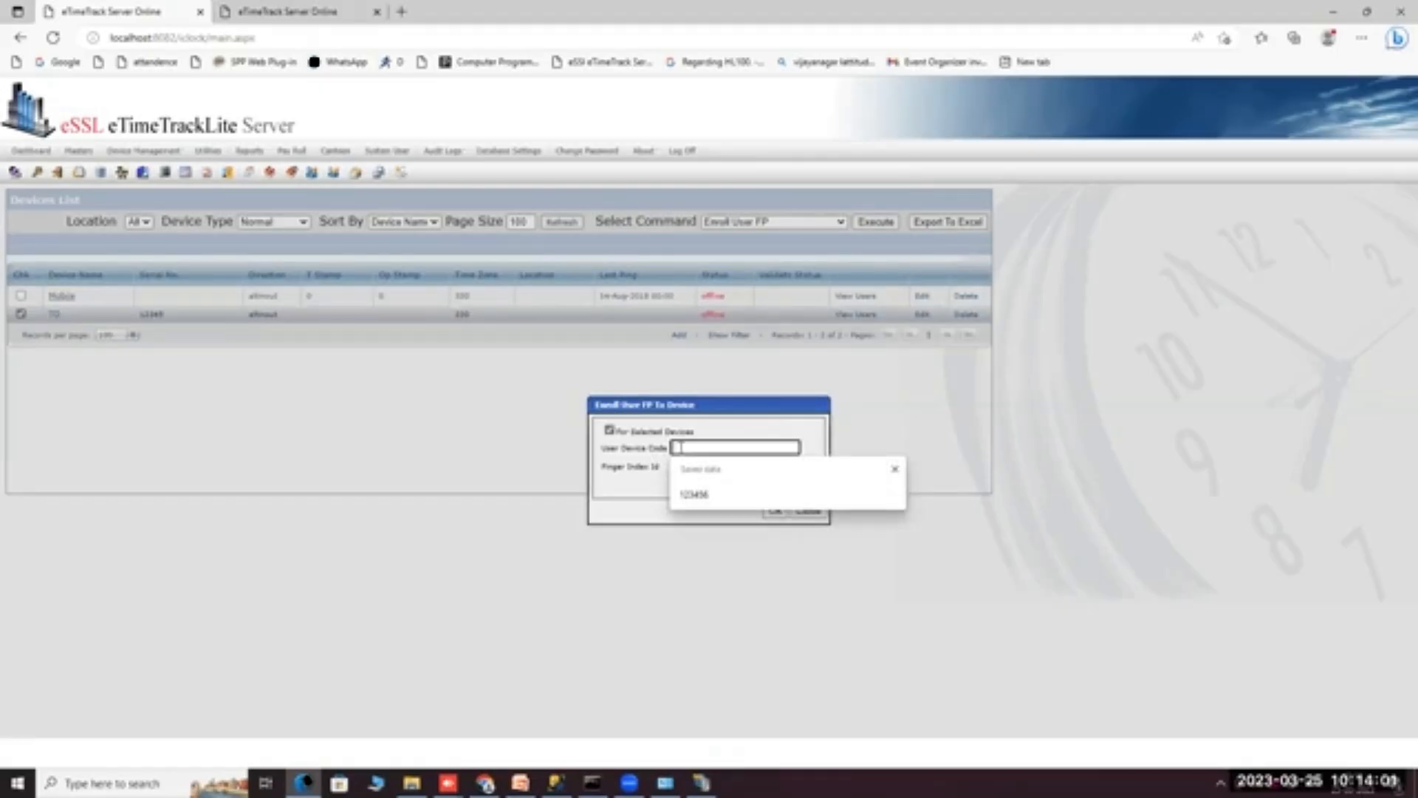
{"action": "type", "text": "1"}
{"action": "left_click", "coordinate": [708, 466]}
{"action": "type", "text": "1"}
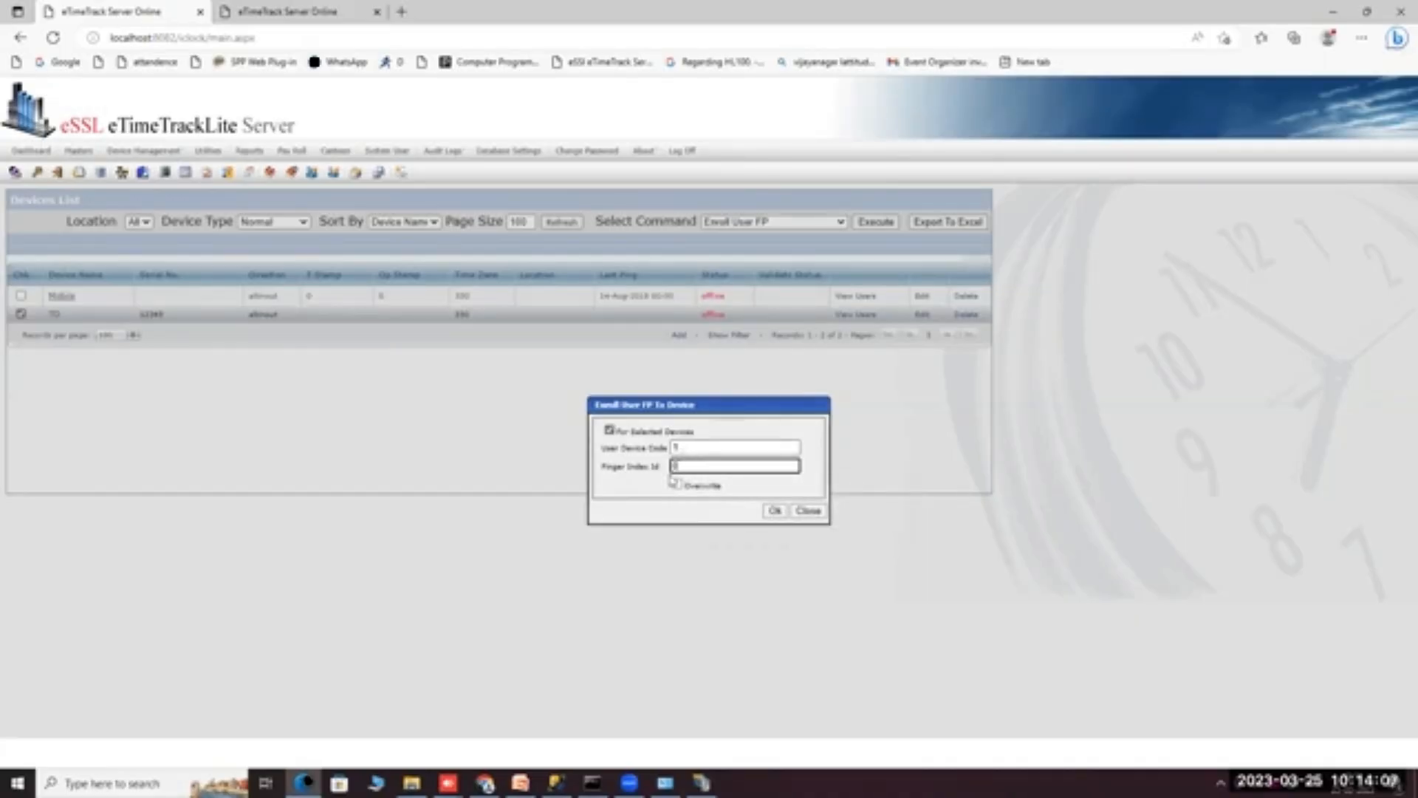
{"action": "left_click", "coordinate": [770, 512]}
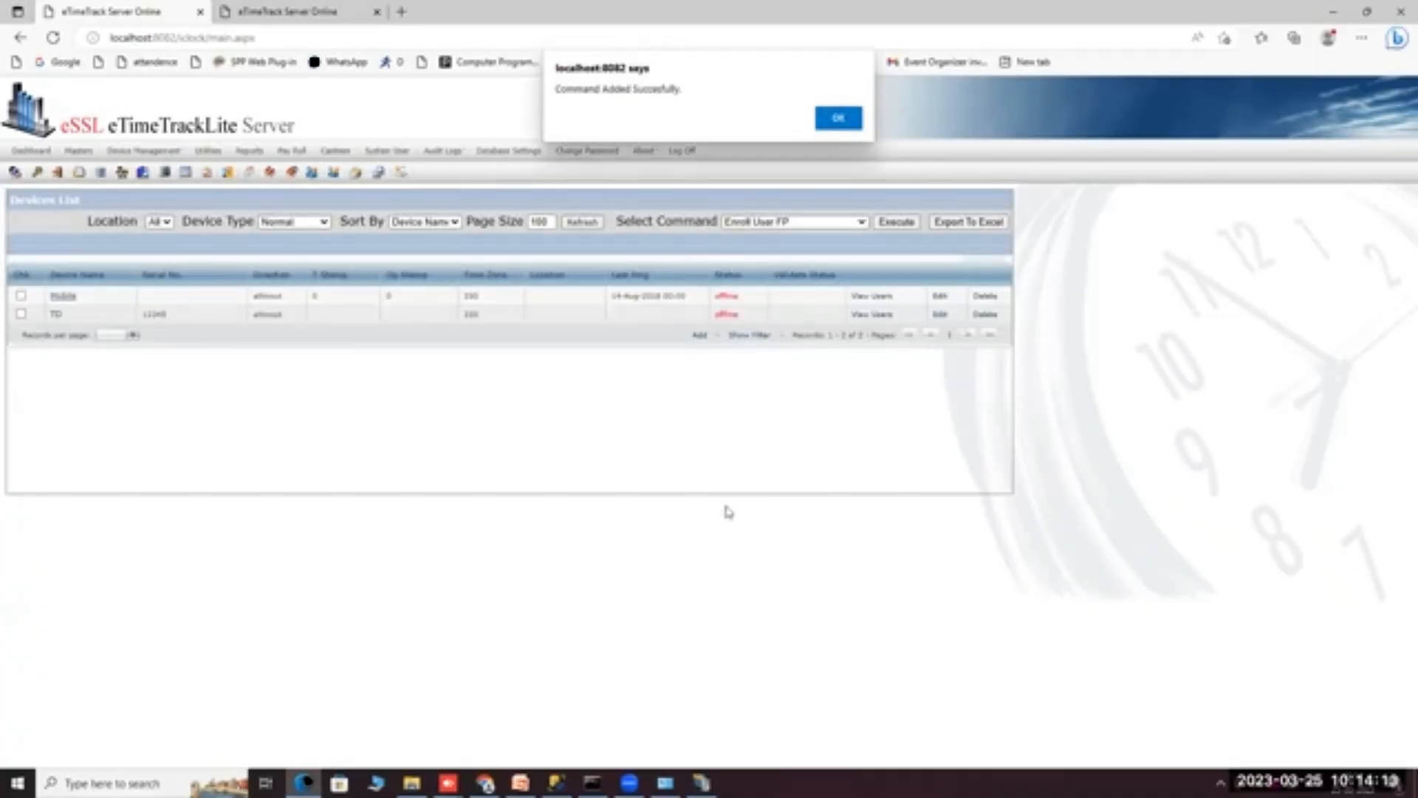
{"action": "left_click", "coordinate": [838, 120]}
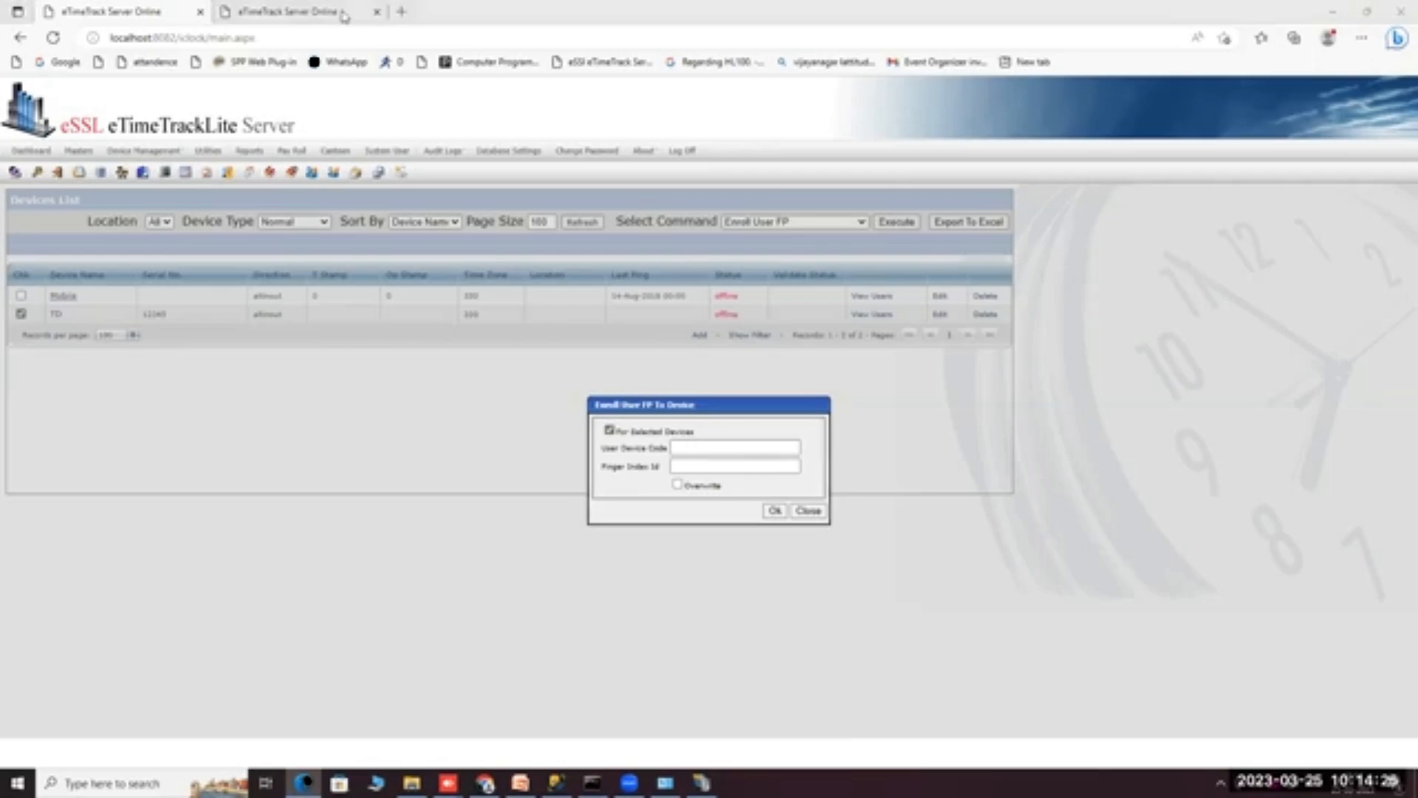
{"action": "left_click", "coordinate": [808, 511]}
Dismiss the command list and open Device Management > Device Log List.
{"action": "left_click", "coordinate": [784, 221]}
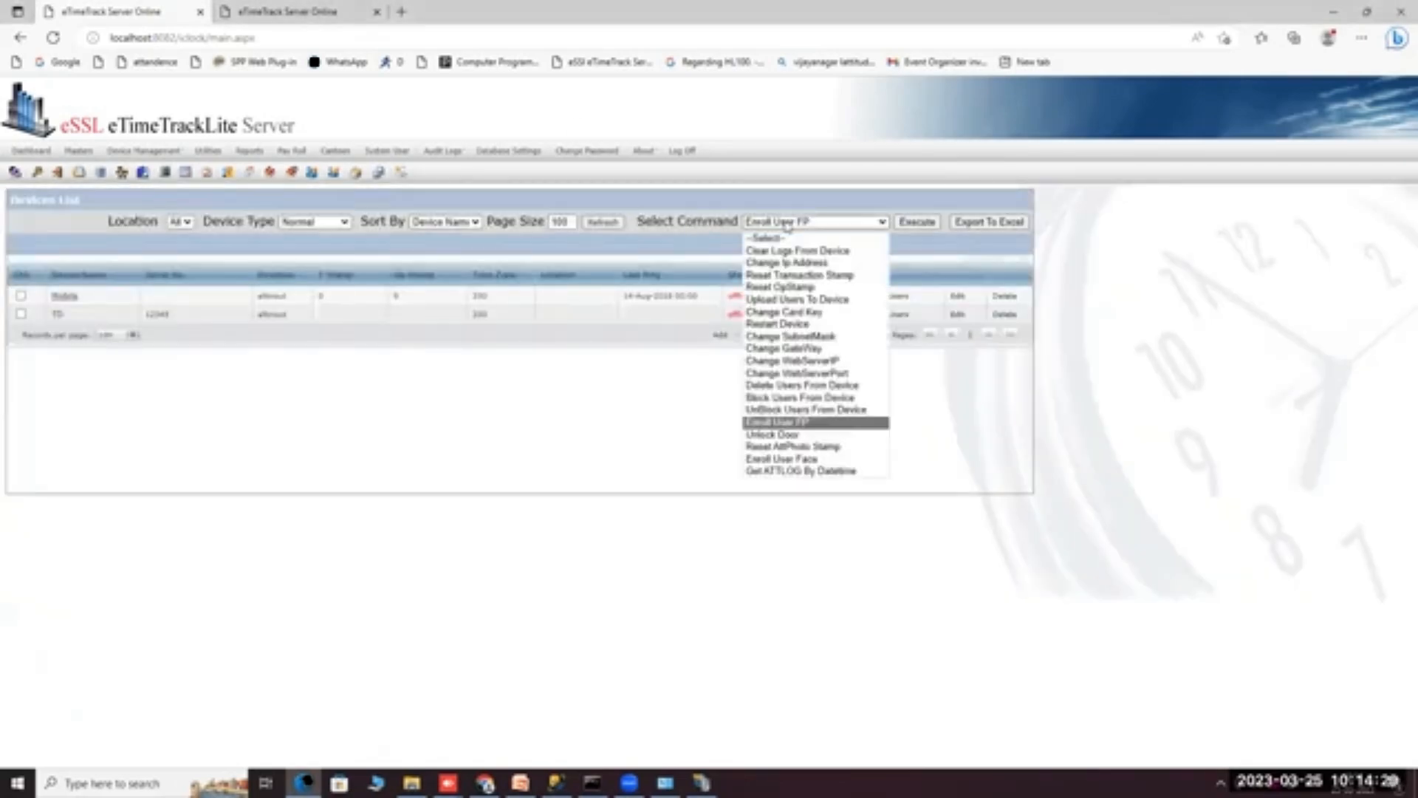
{"action": "left_click", "coordinate": [575, 414]}
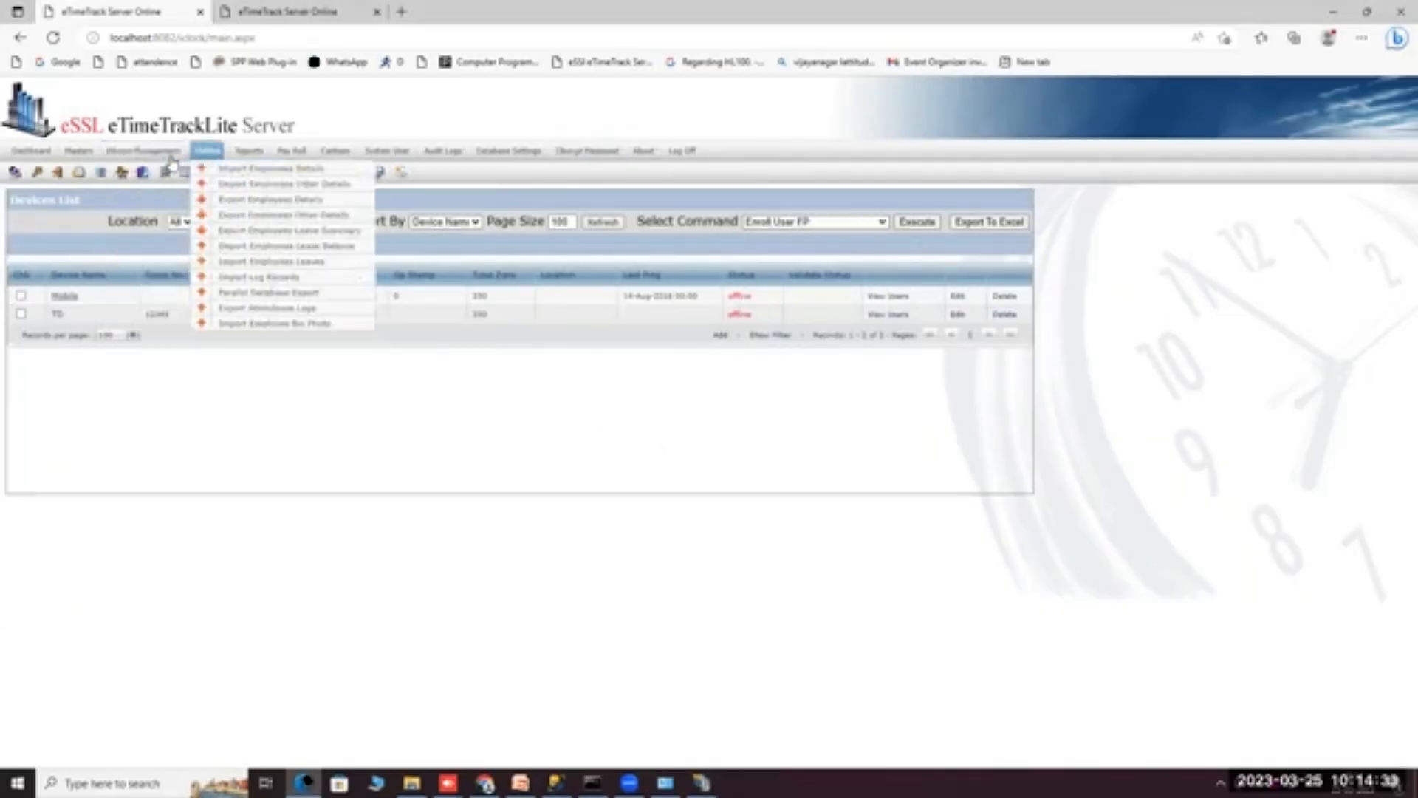
{"action": "mouse_move", "coordinate": [155, 152]}
{"action": "left_click", "coordinate": [164, 185]}
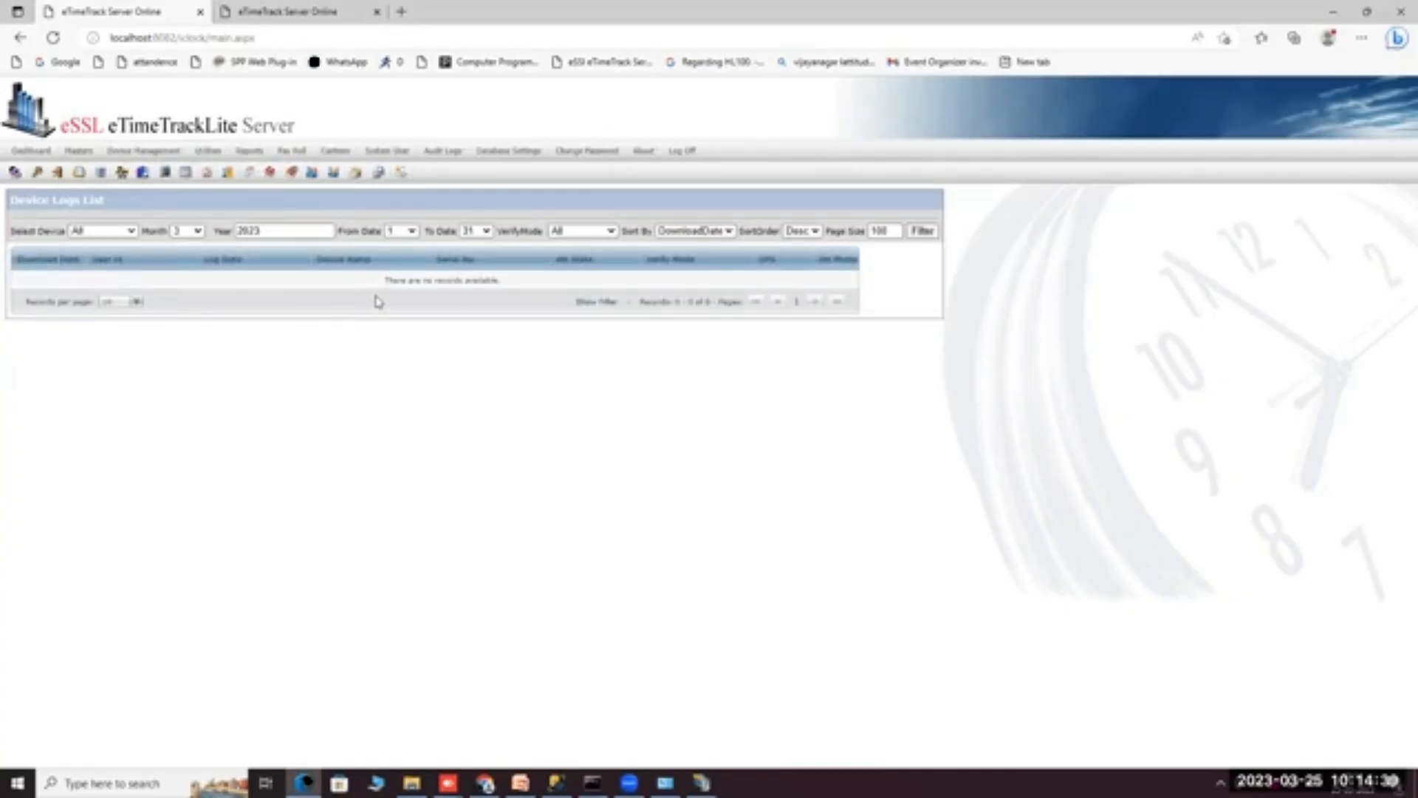
Open Device Management > Employee Manual Entries, which has no records.
{"action": "mouse_move", "coordinate": [112, 151]}
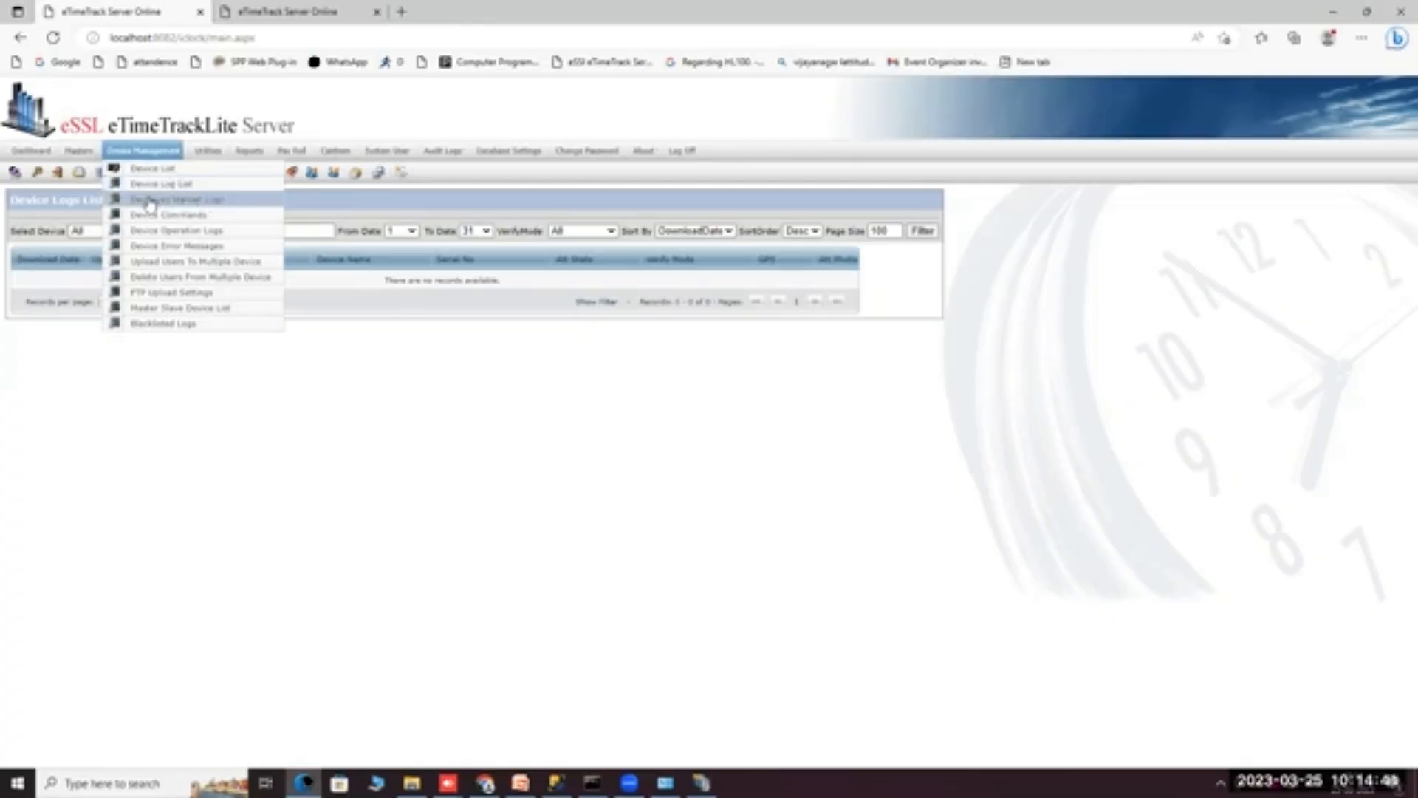
{"action": "left_click", "coordinate": [150, 202]}
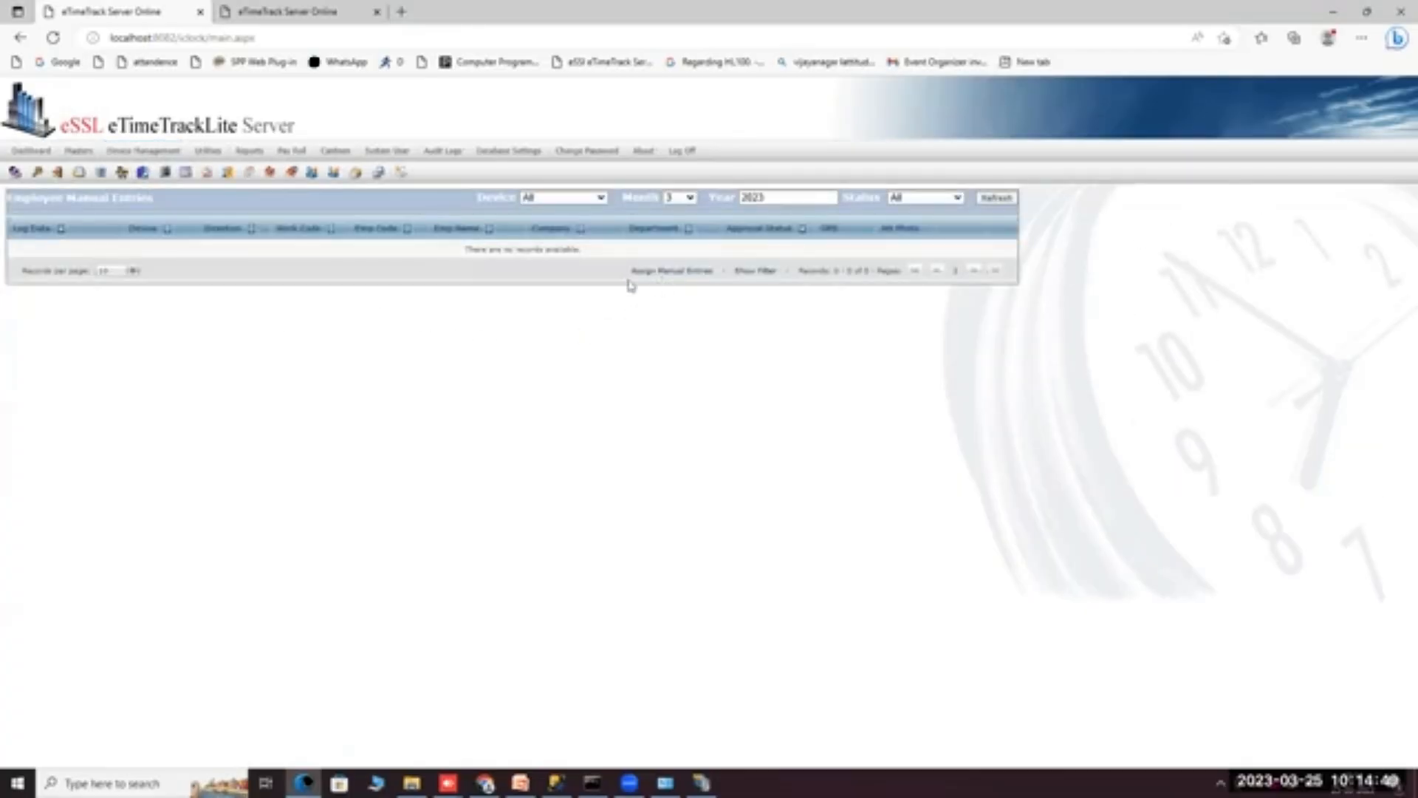
{"action": "mouse_move", "coordinate": [156, 157]}
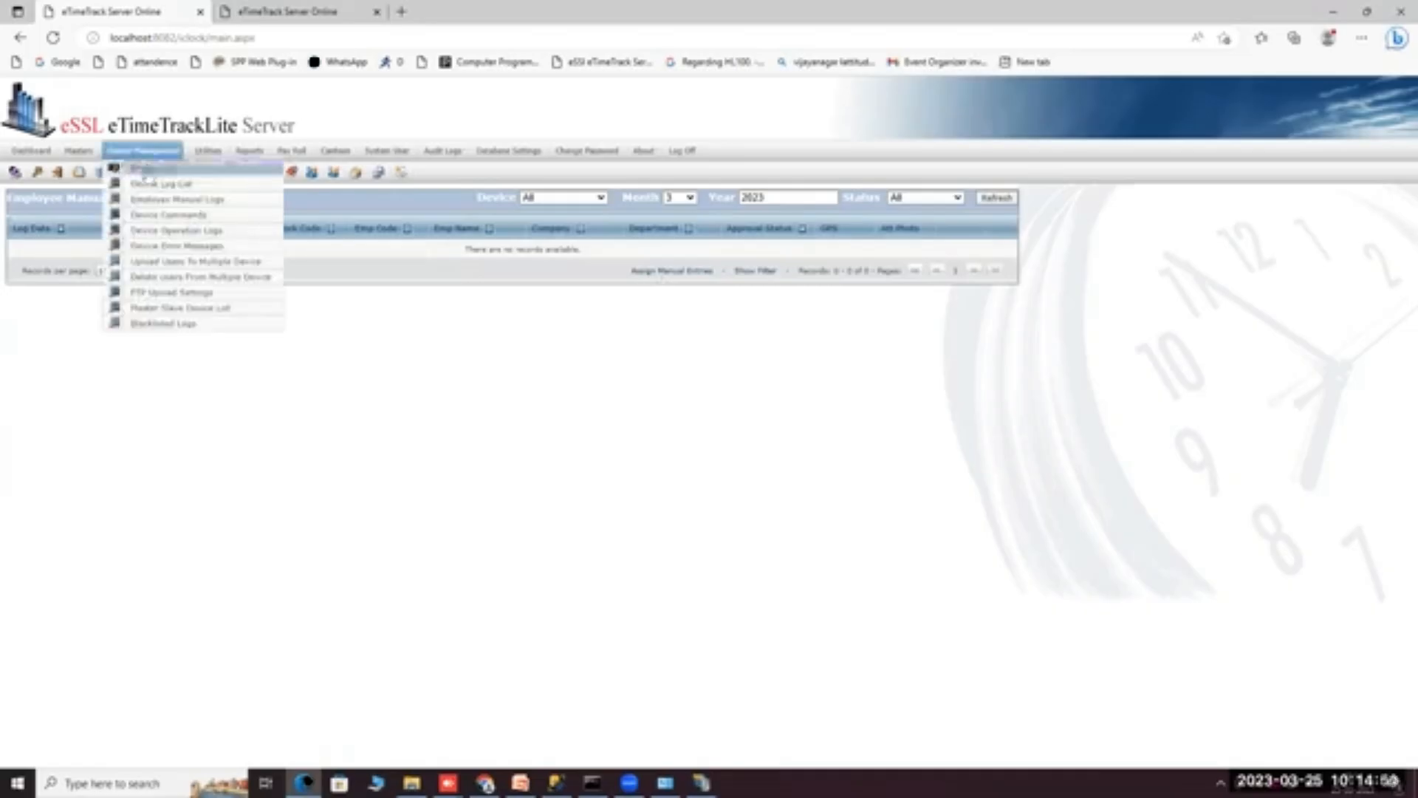
Start a manual entry for the test employee on 25 Mar 2023, hour 09, direction In.
{"action": "left_click", "coordinate": [669, 272]}
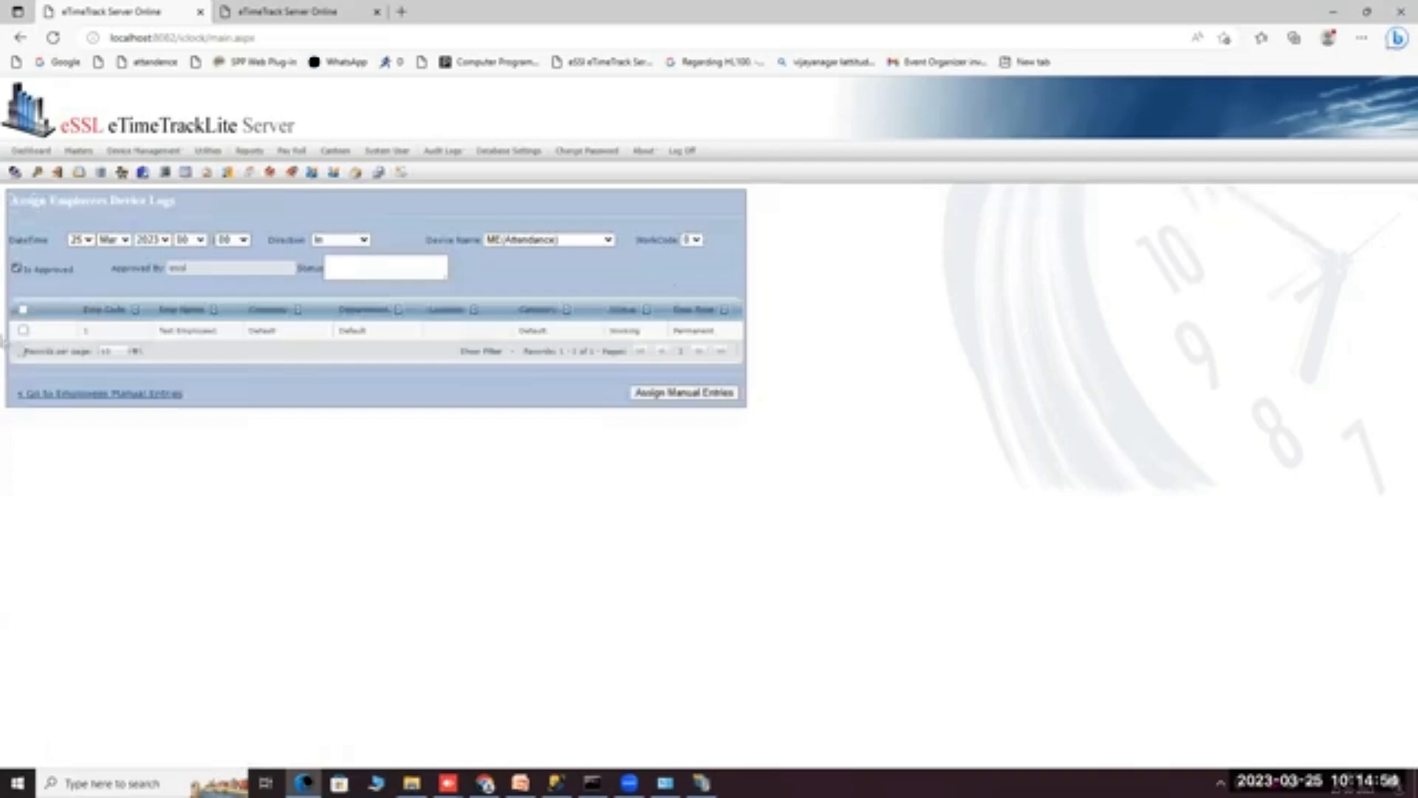
{"action": "left_click", "coordinate": [25, 334]}
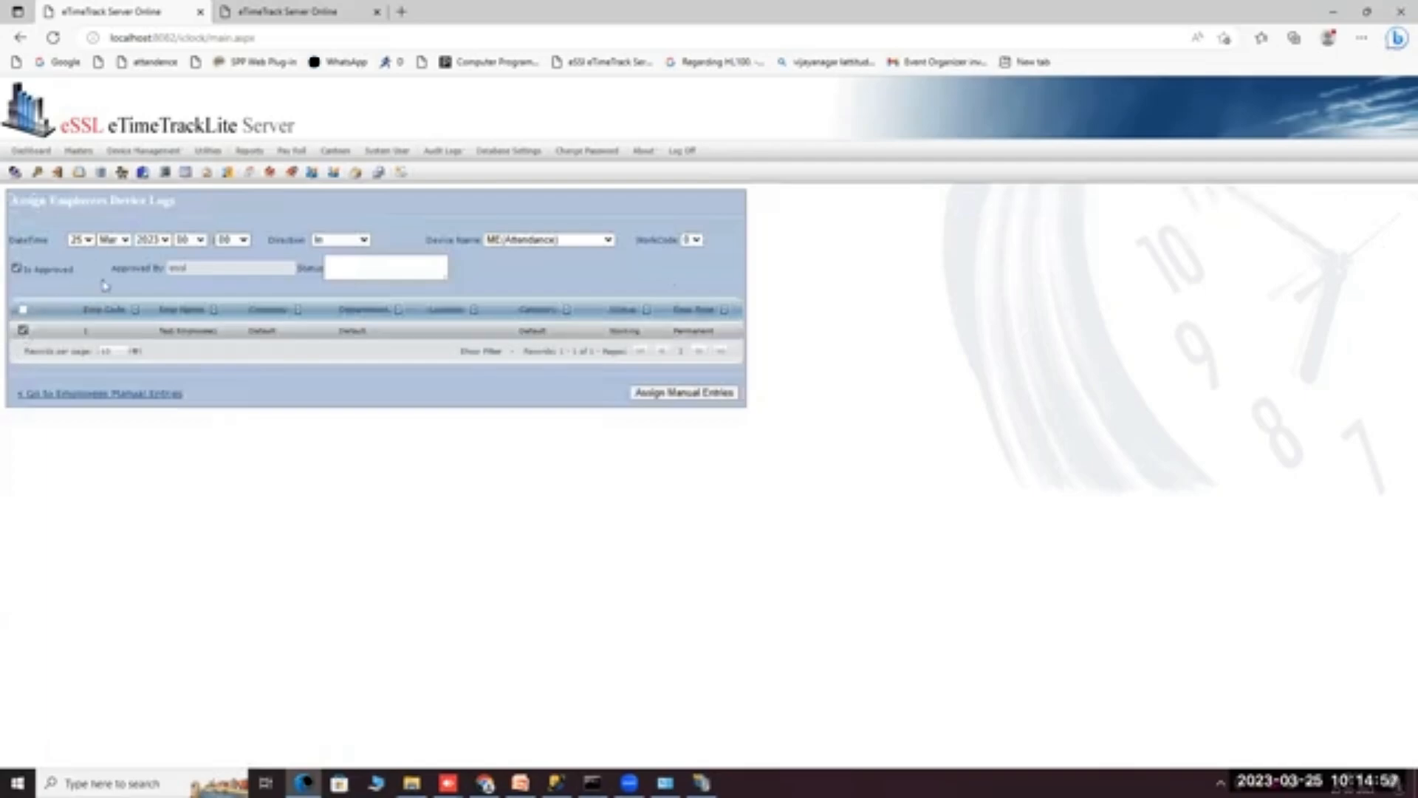
{"action": "left_click", "coordinate": [90, 246]}
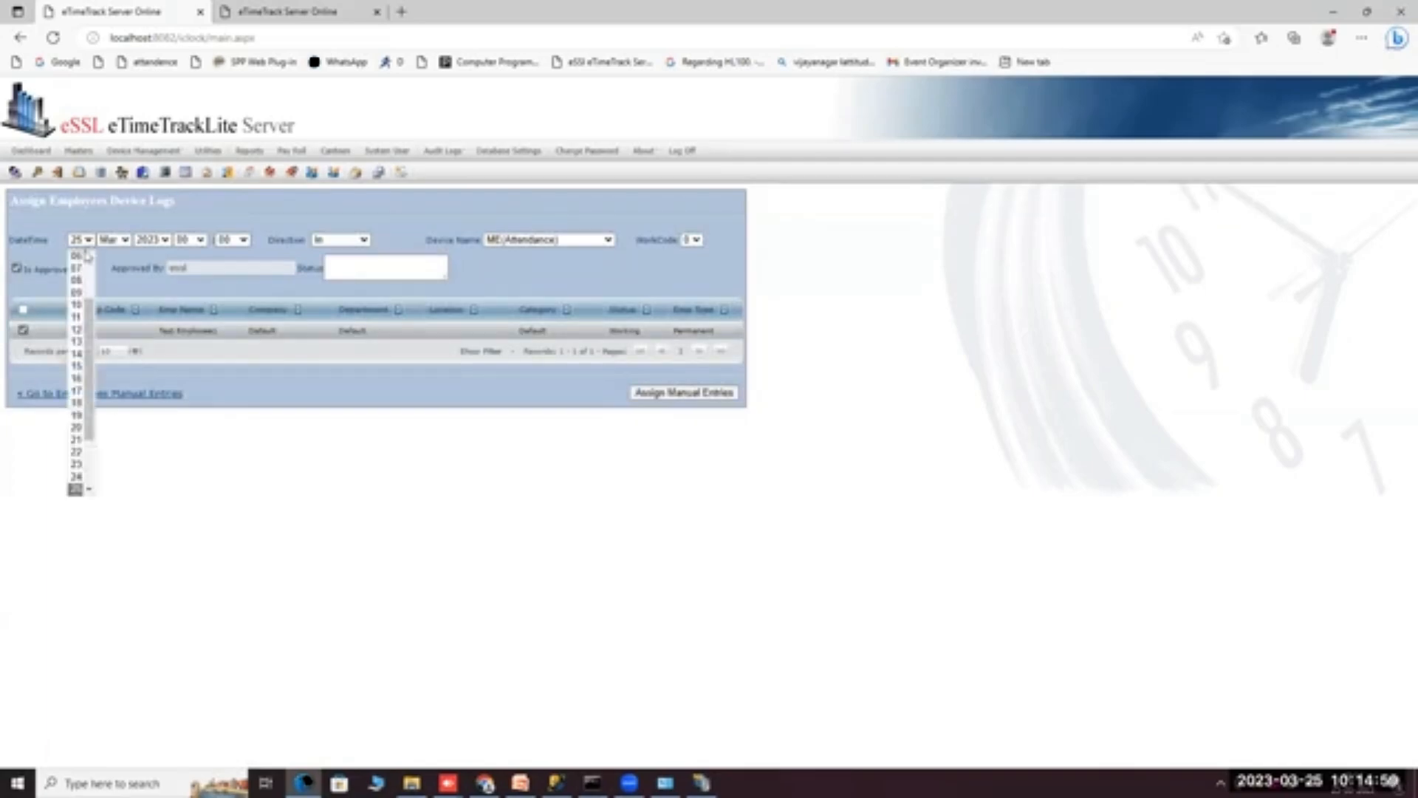
{"action": "left_click", "coordinate": [123, 241]}
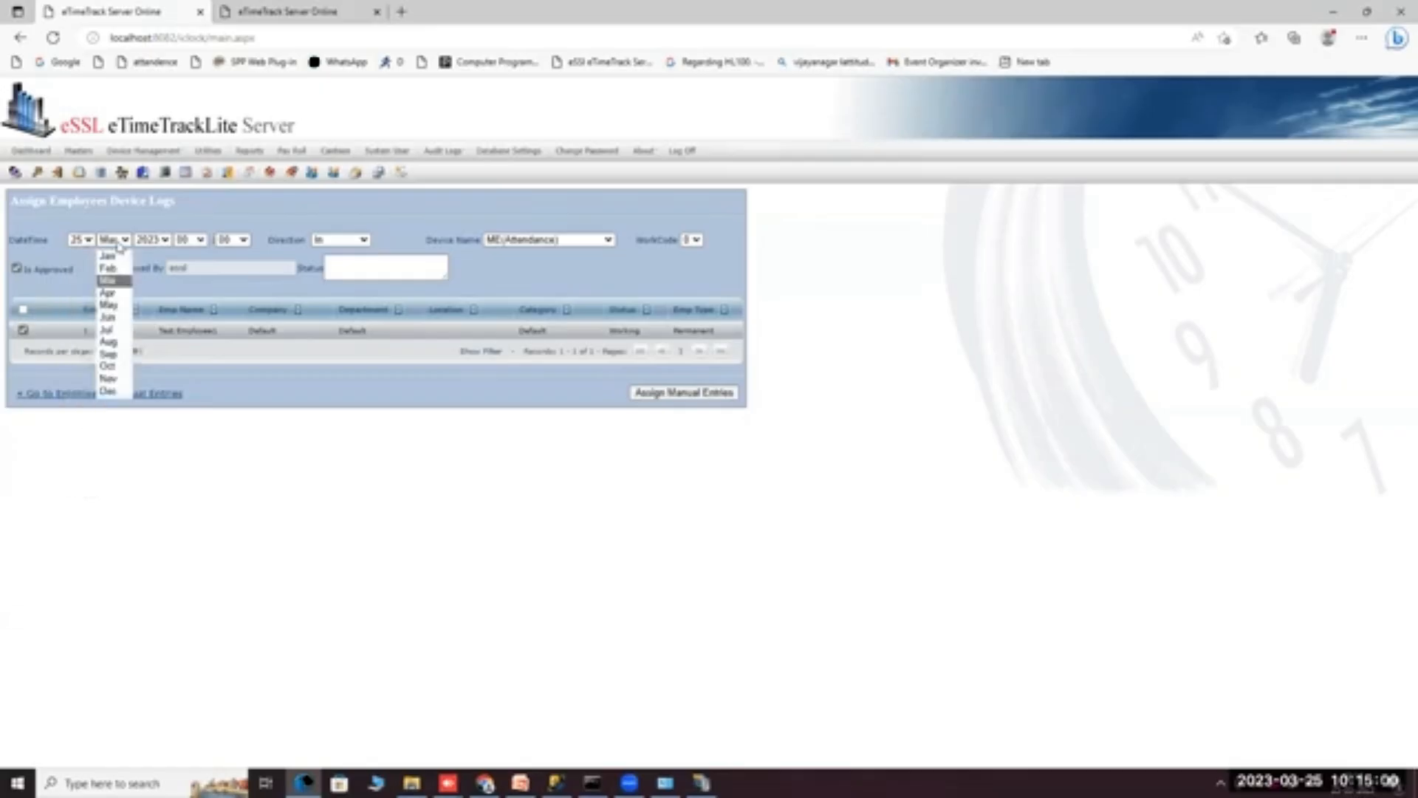
{"action": "left_click", "coordinate": [192, 240]}
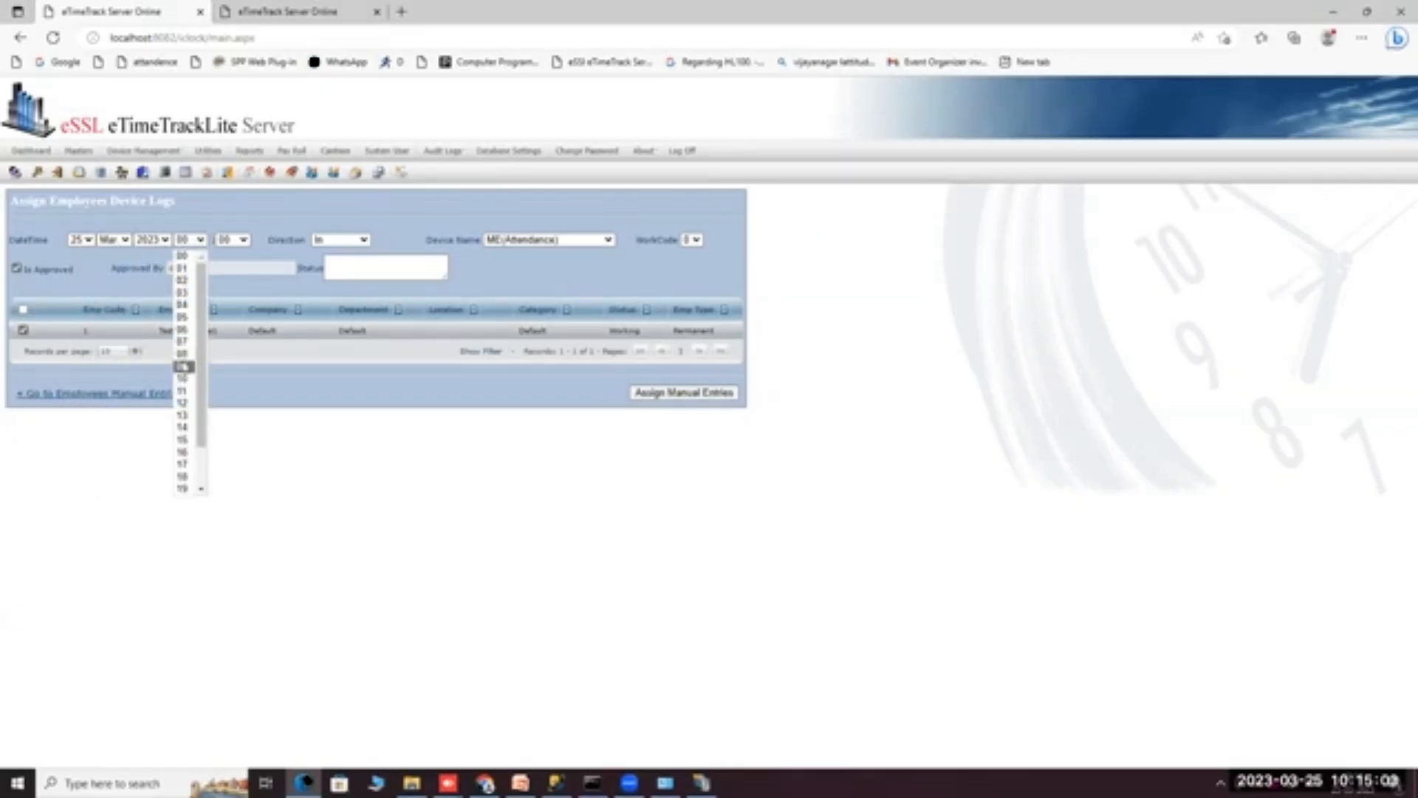
{"action": "left_click", "coordinate": [183, 366]}
{"action": "left_click", "coordinate": [231, 240]}
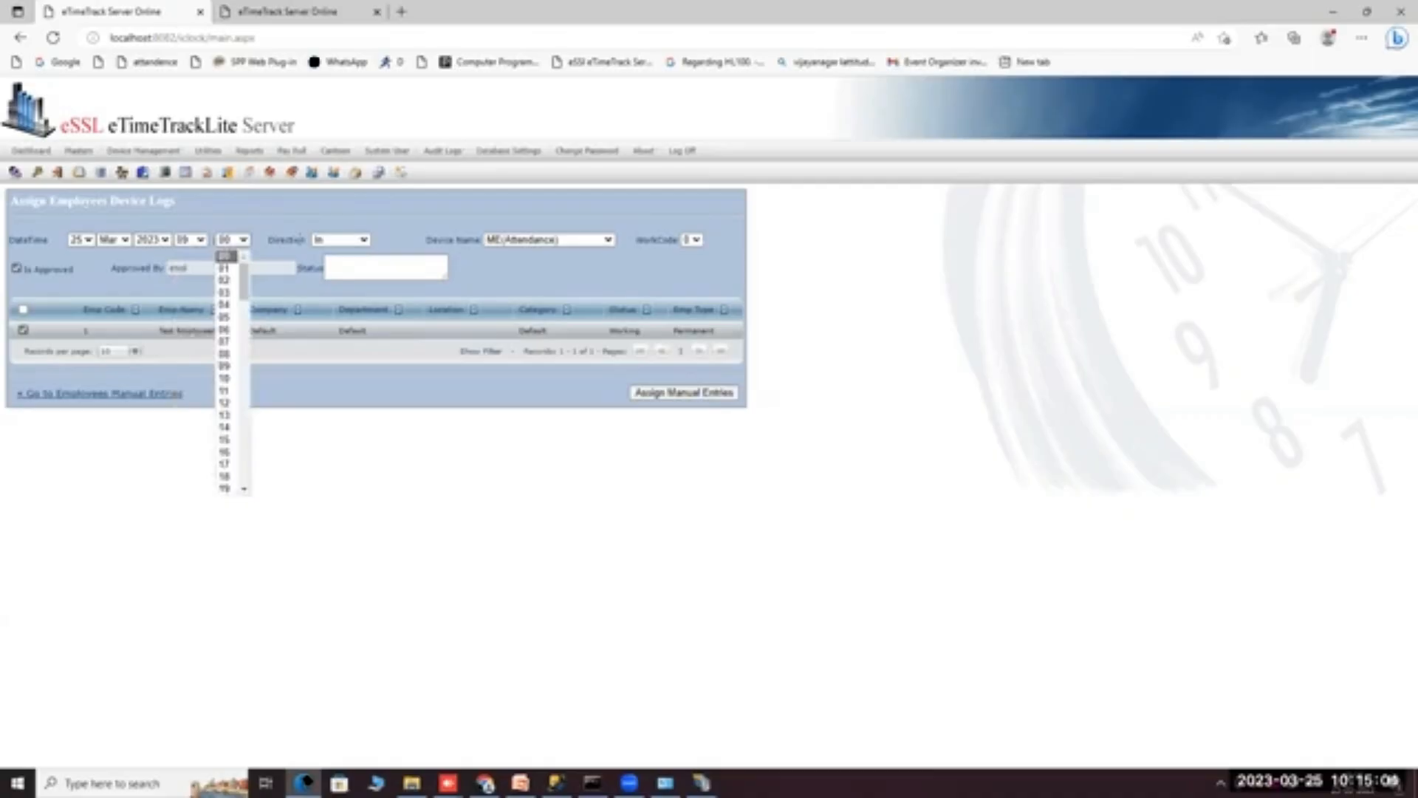
{"action": "left_click", "coordinate": [344, 239]}
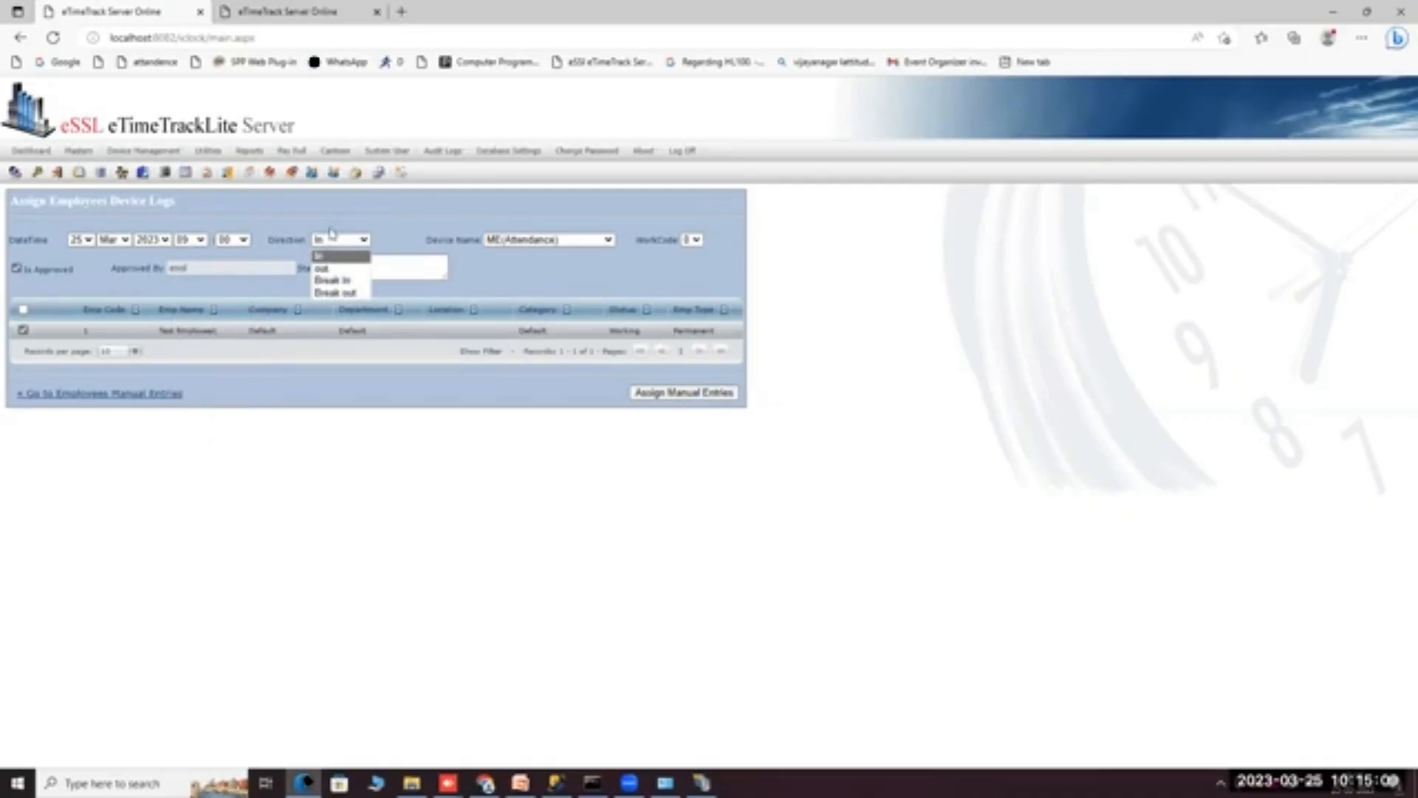
{"action": "left_click", "coordinate": [322, 268]}
{"action": "left_click", "coordinate": [329, 241]}
{"action": "left_click", "coordinate": [328, 254]}
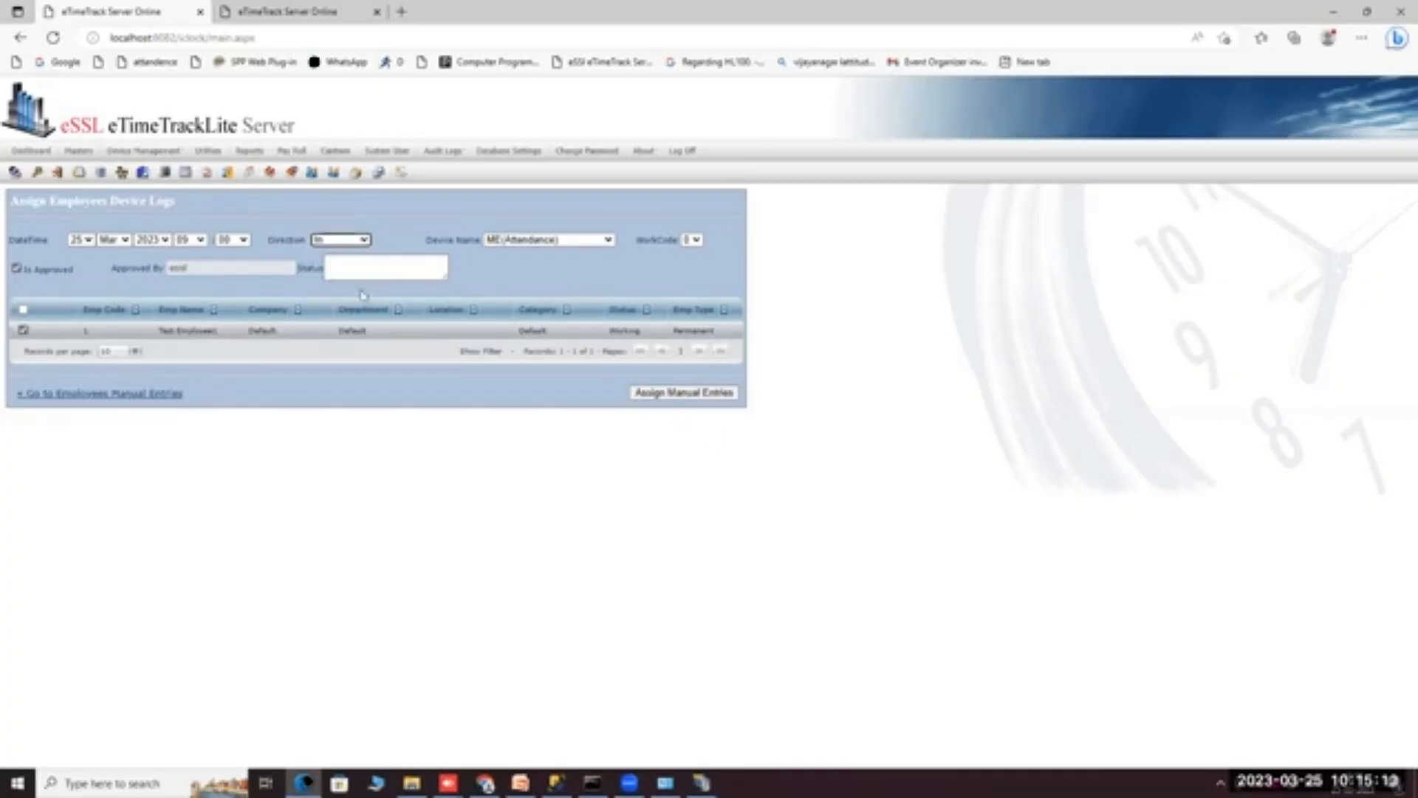
Keep the entry approved, save it, and go to the Employee Manual Entries list.
{"action": "left_click", "coordinate": [18, 269]}
{"action": "left_click", "coordinate": [17, 269]}
{"action": "left_click", "coordinate": [654, 394]}
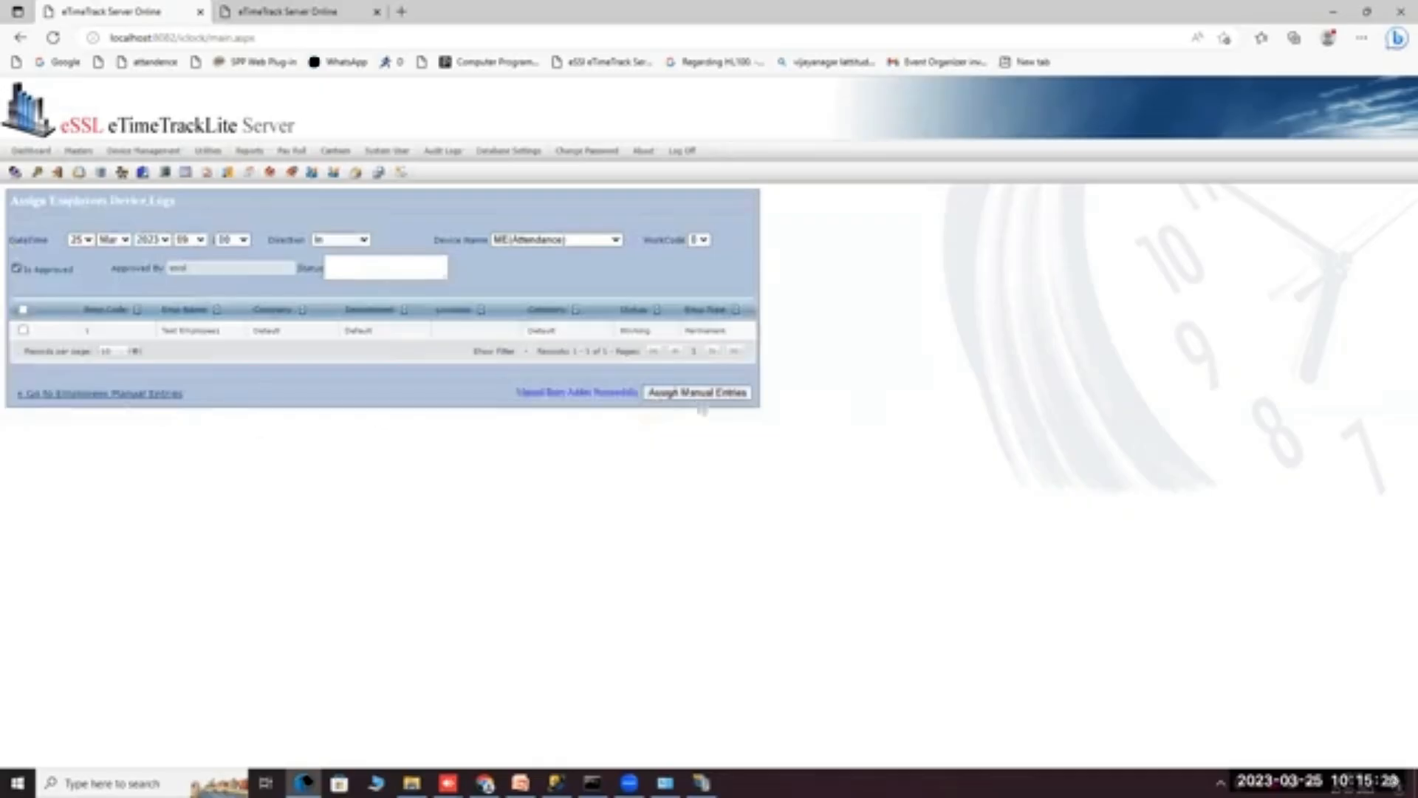
{"action": "left_click", "coordinate": [64, 395]}
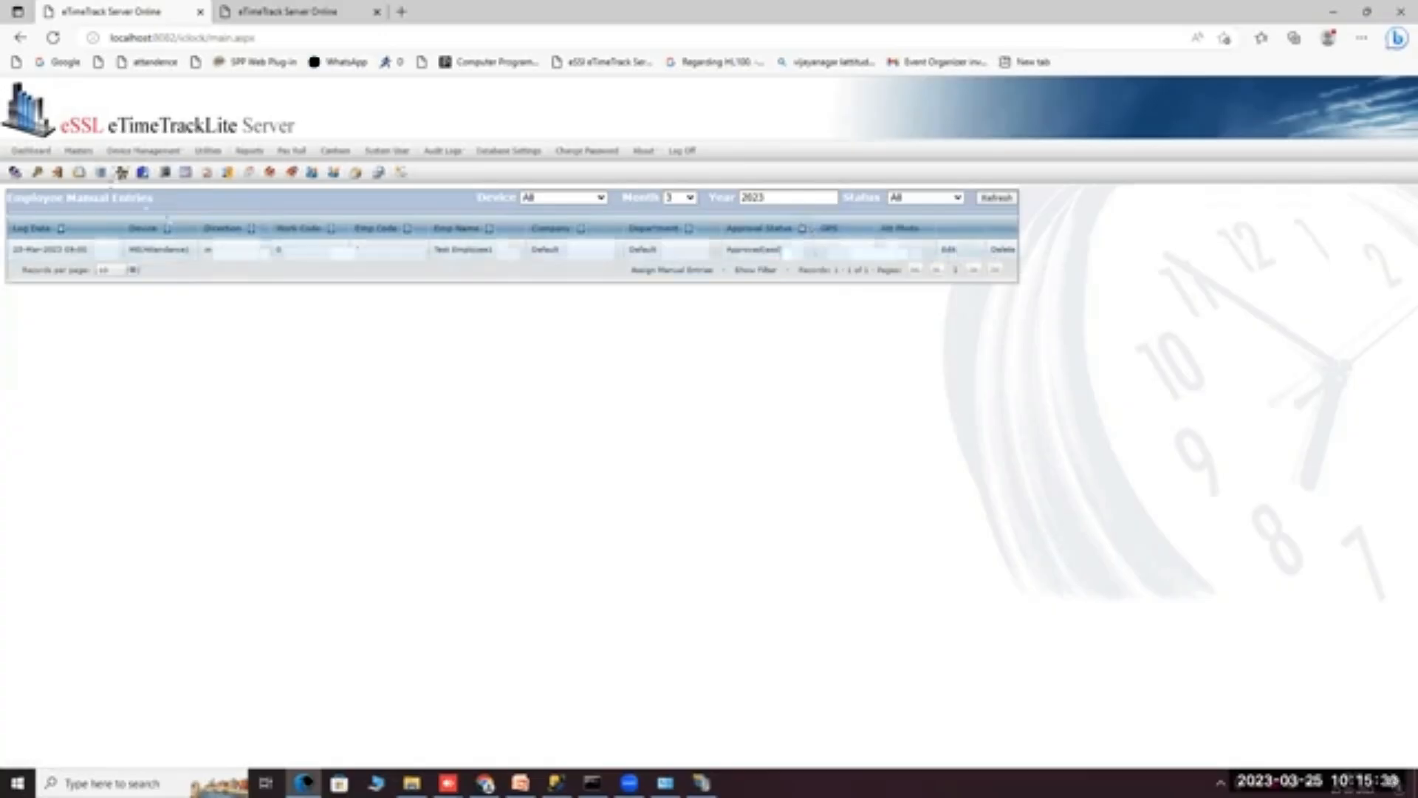
Open Device Commands, glance at the Select Command choices, and return to find Enroll User 1 pending for TD.
{"action": "mouse_move", "coordinate": [155, 159]}
{"action": "left_click", "coordinate": [164, 216]}
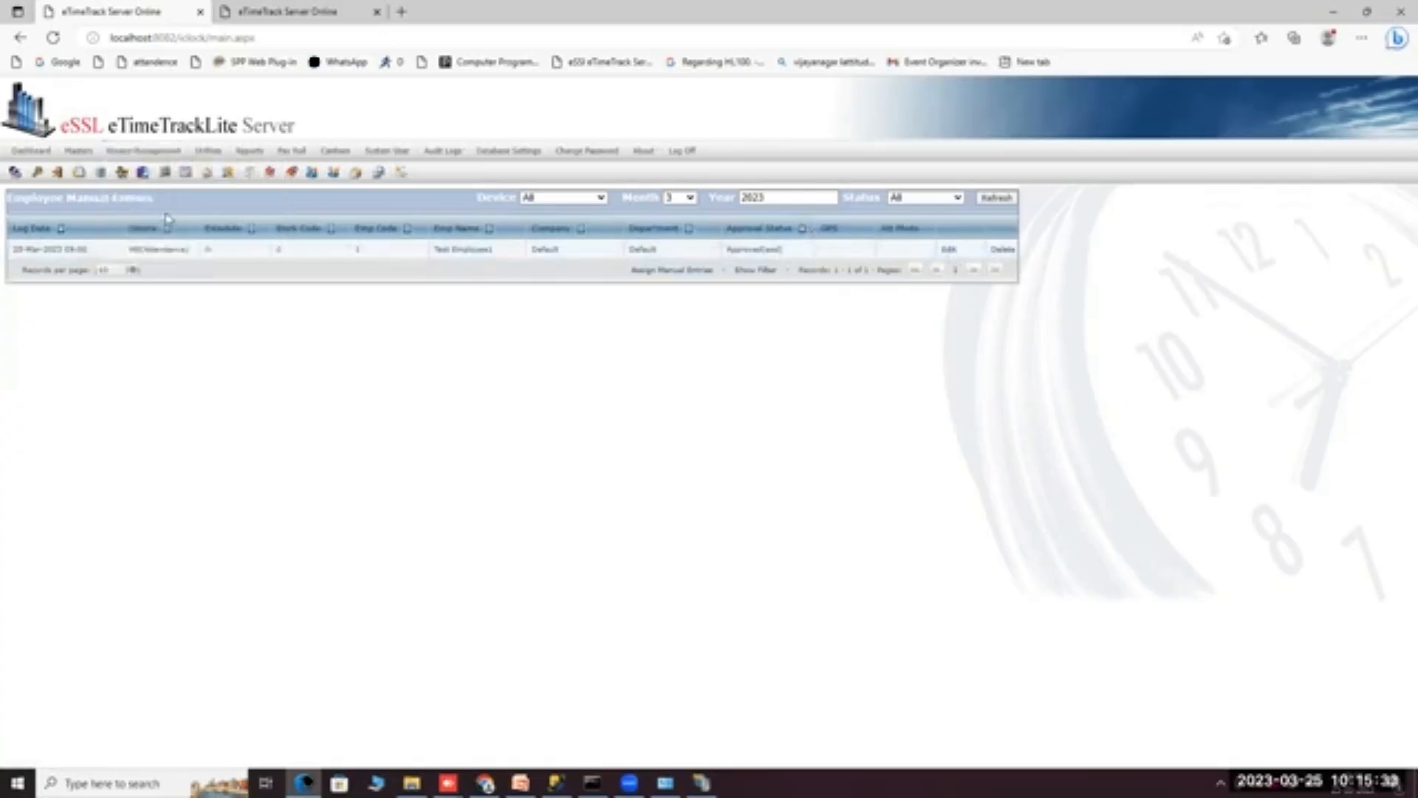
{"action": "mouse_move", "coordinate": [156, 157]}
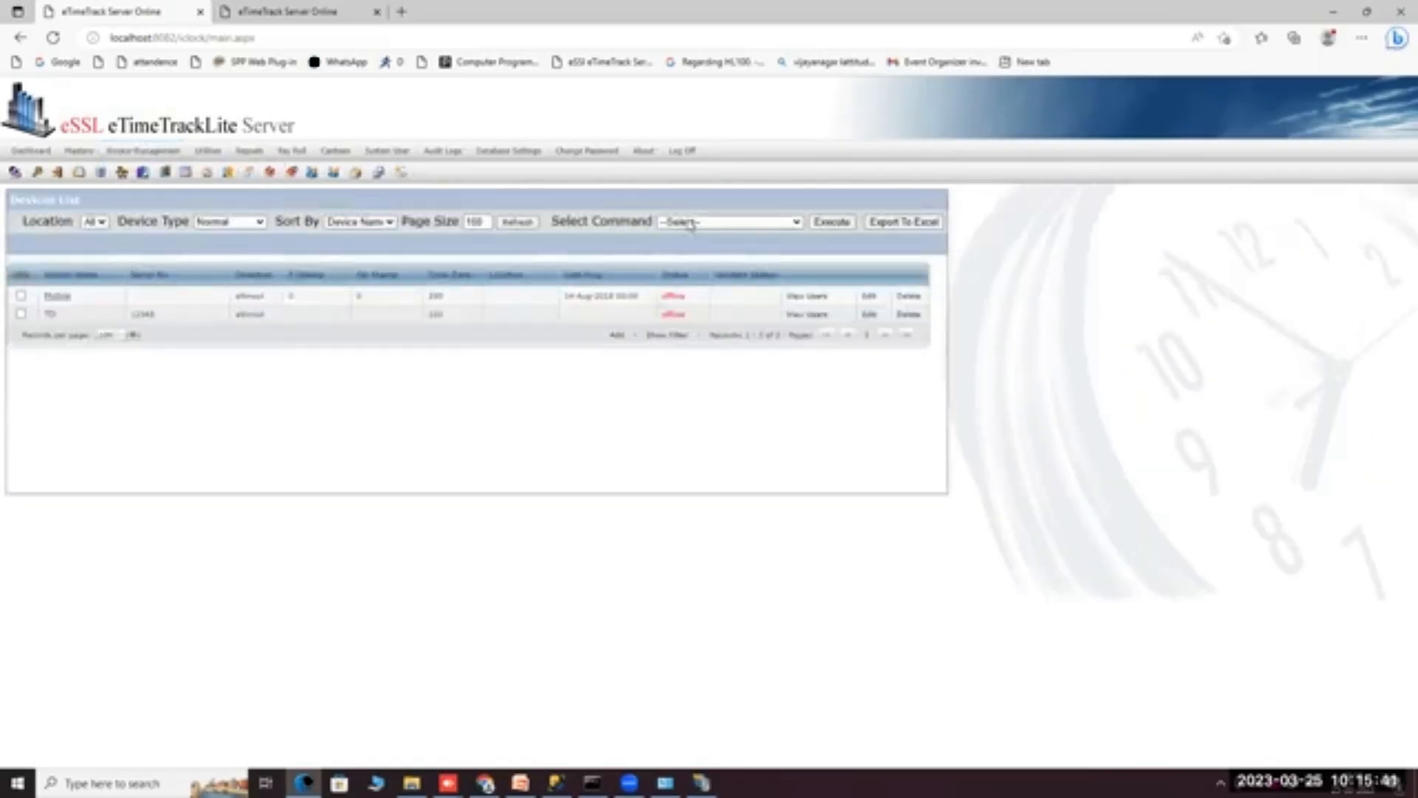
{"action": "left_click", "coordinate": [691, 222]}
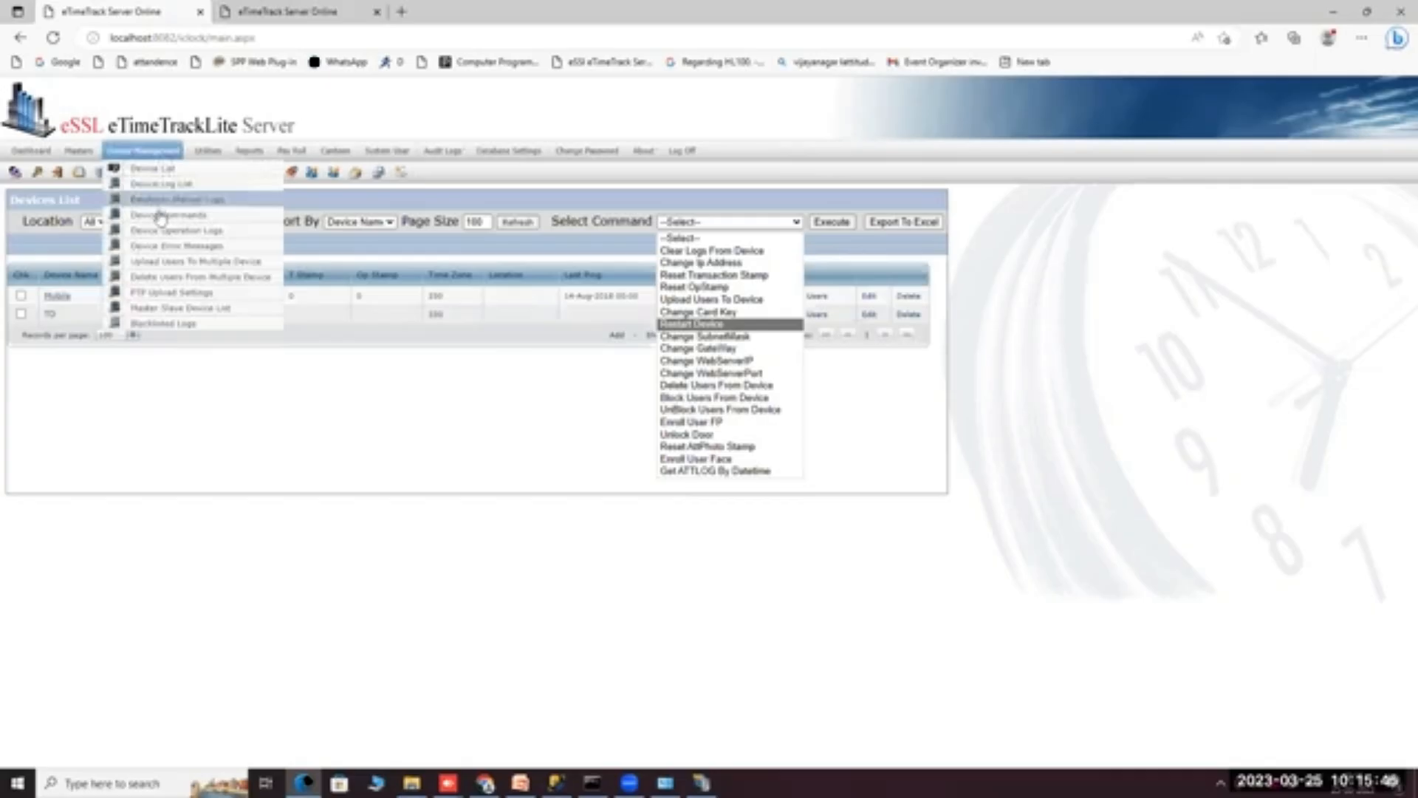
{"action": "left_click", "coordinate": [159, 215]}
{"action": "mouse_move", "coordinate": [153, 159]}
{"action": "left_click", "coordinate": [160, 217]}
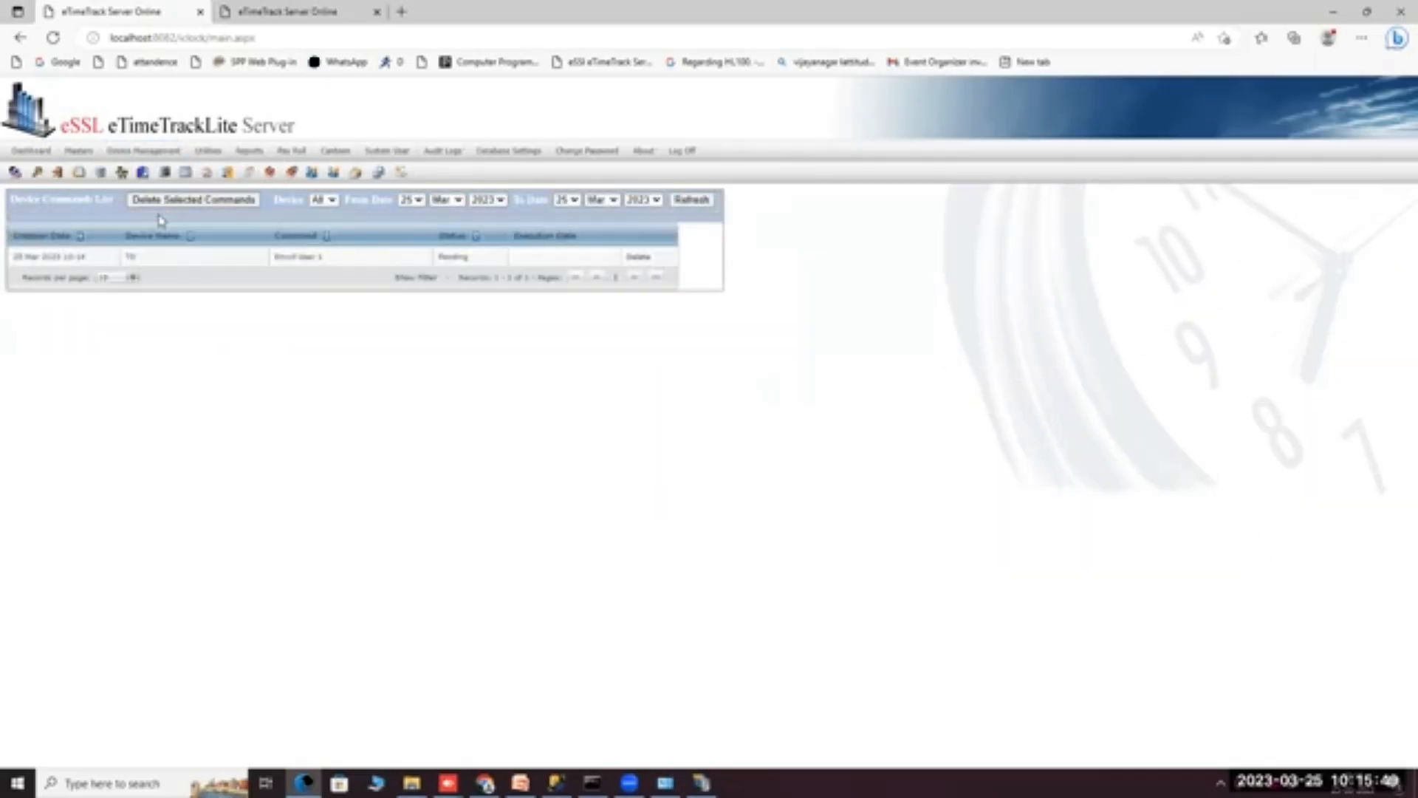
{"action": "mouse_move", "coordinate": [173, 152]}
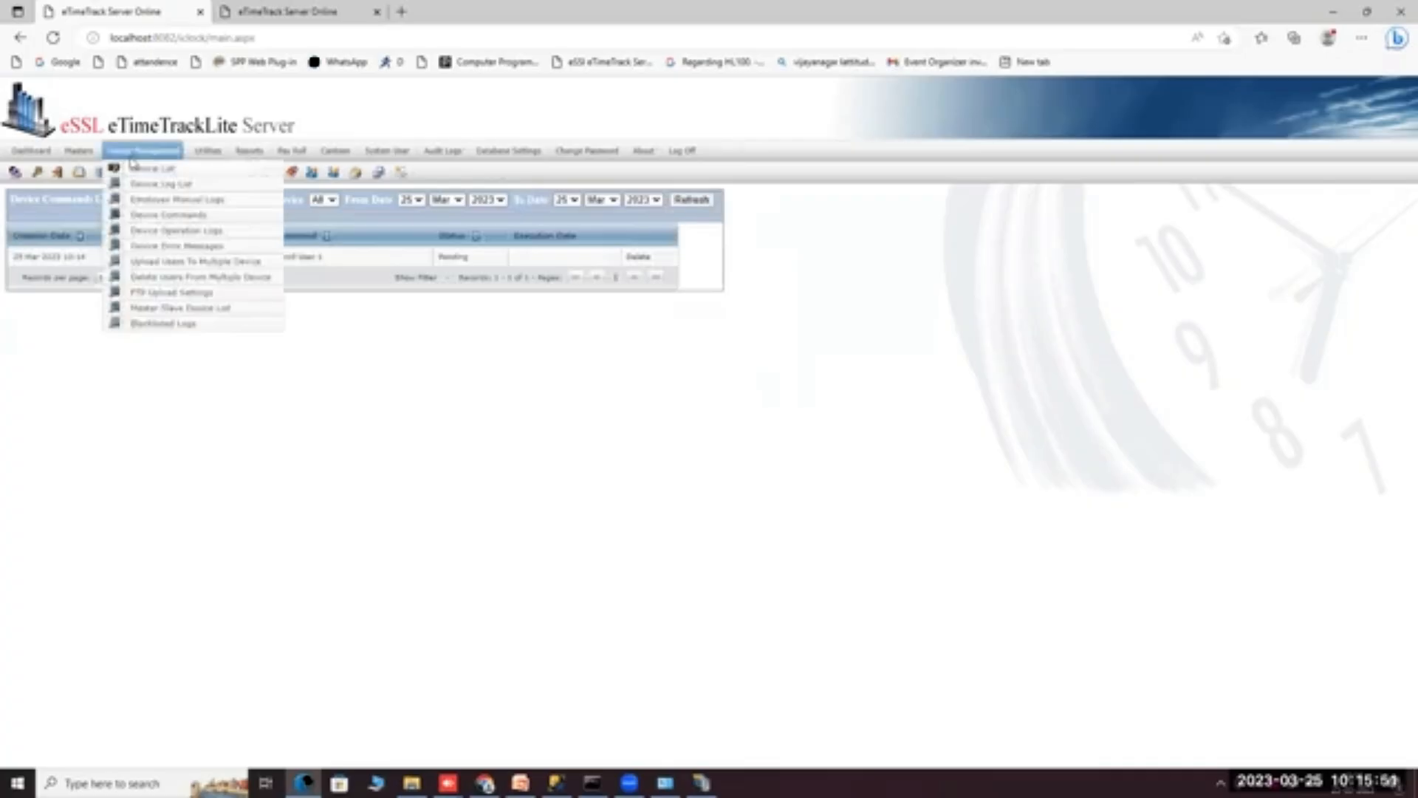
Open Upload Users To Multiple Device and tick List all Employees.
{"action": "left_click", "coordinate": [146, 265]}
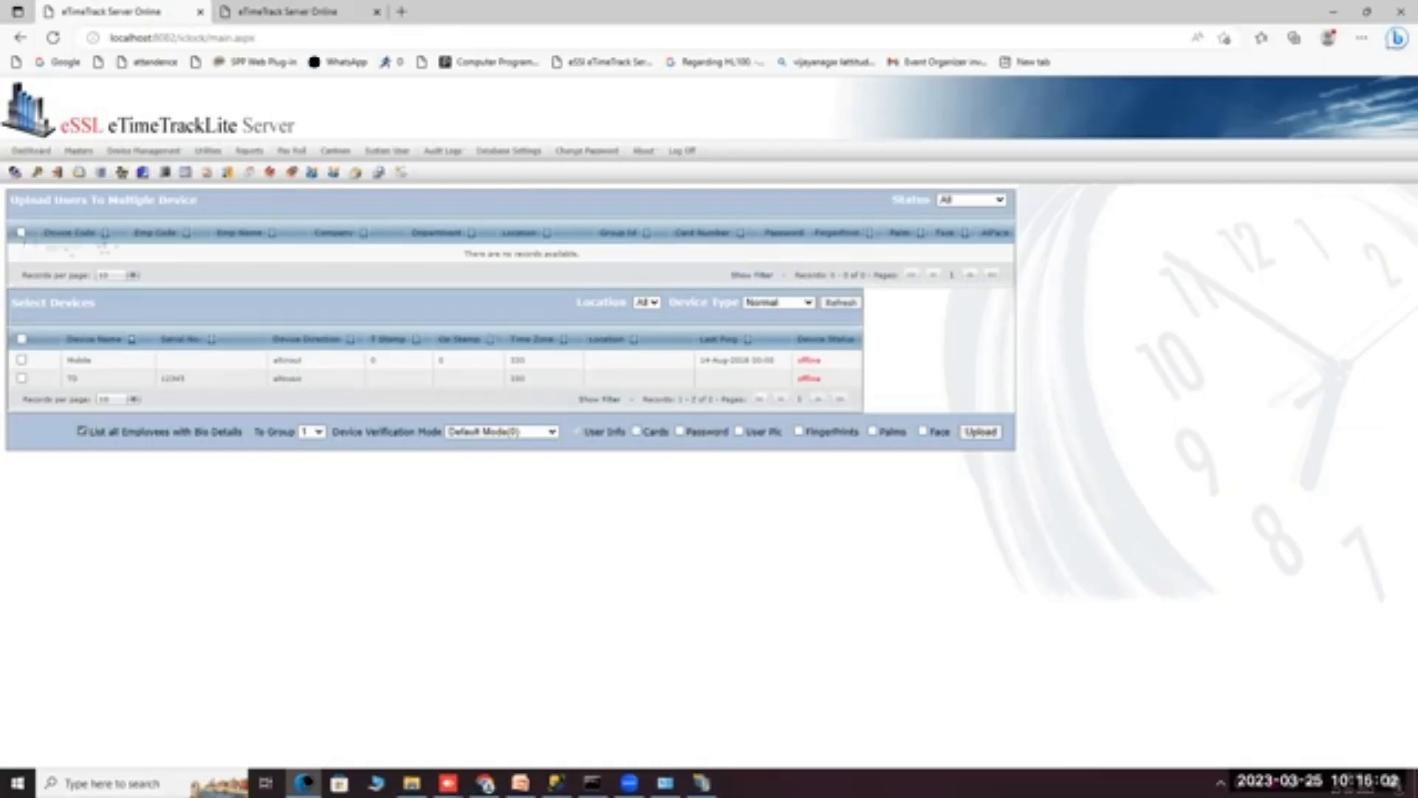
{"action": "left_click", "coordinate": [82, 432]}
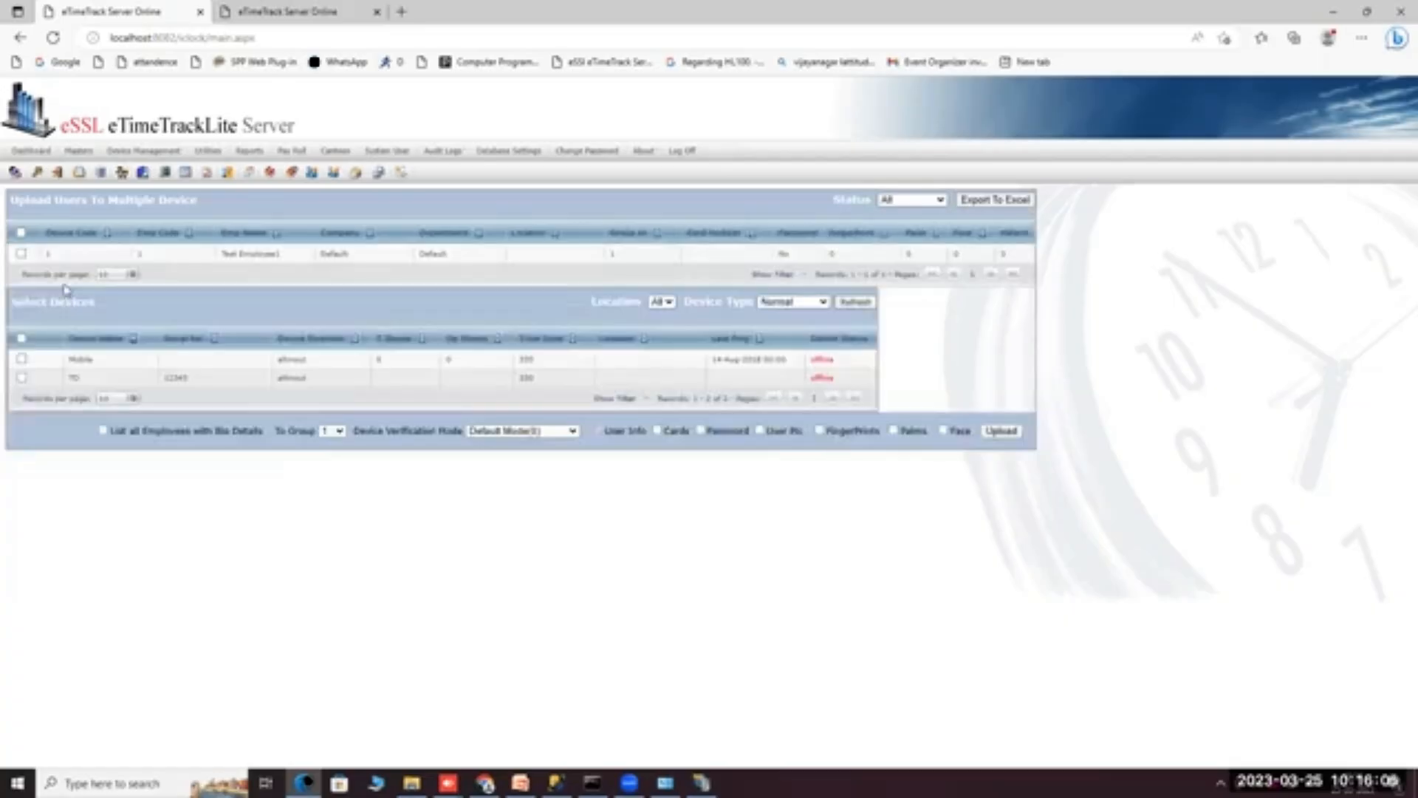
{"action": "mouse_move", "coordinate": [152, 156]}
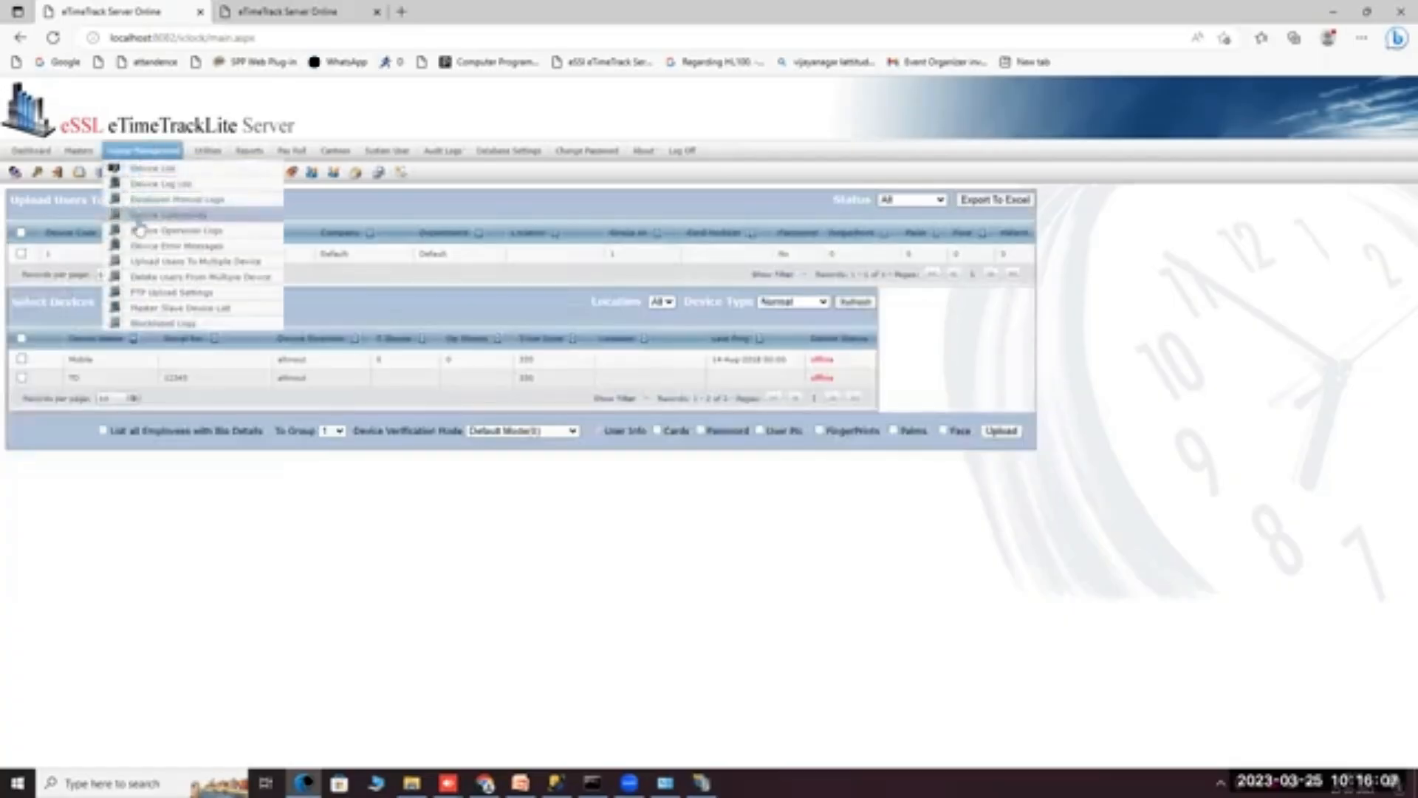
{"action": "left_click", "coordinate": [148, 267]}
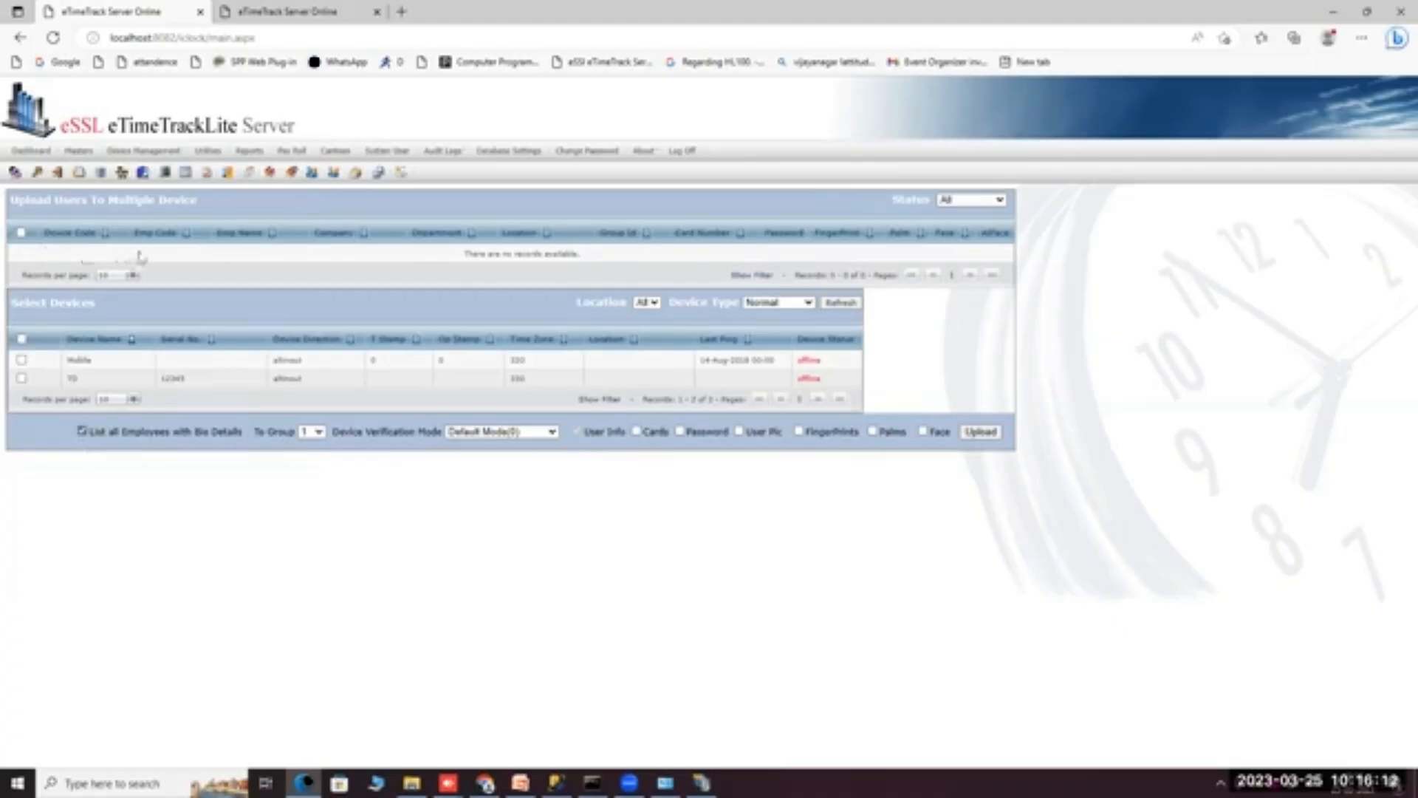
{"action": "left_click", "coordinate": [82, 432]}
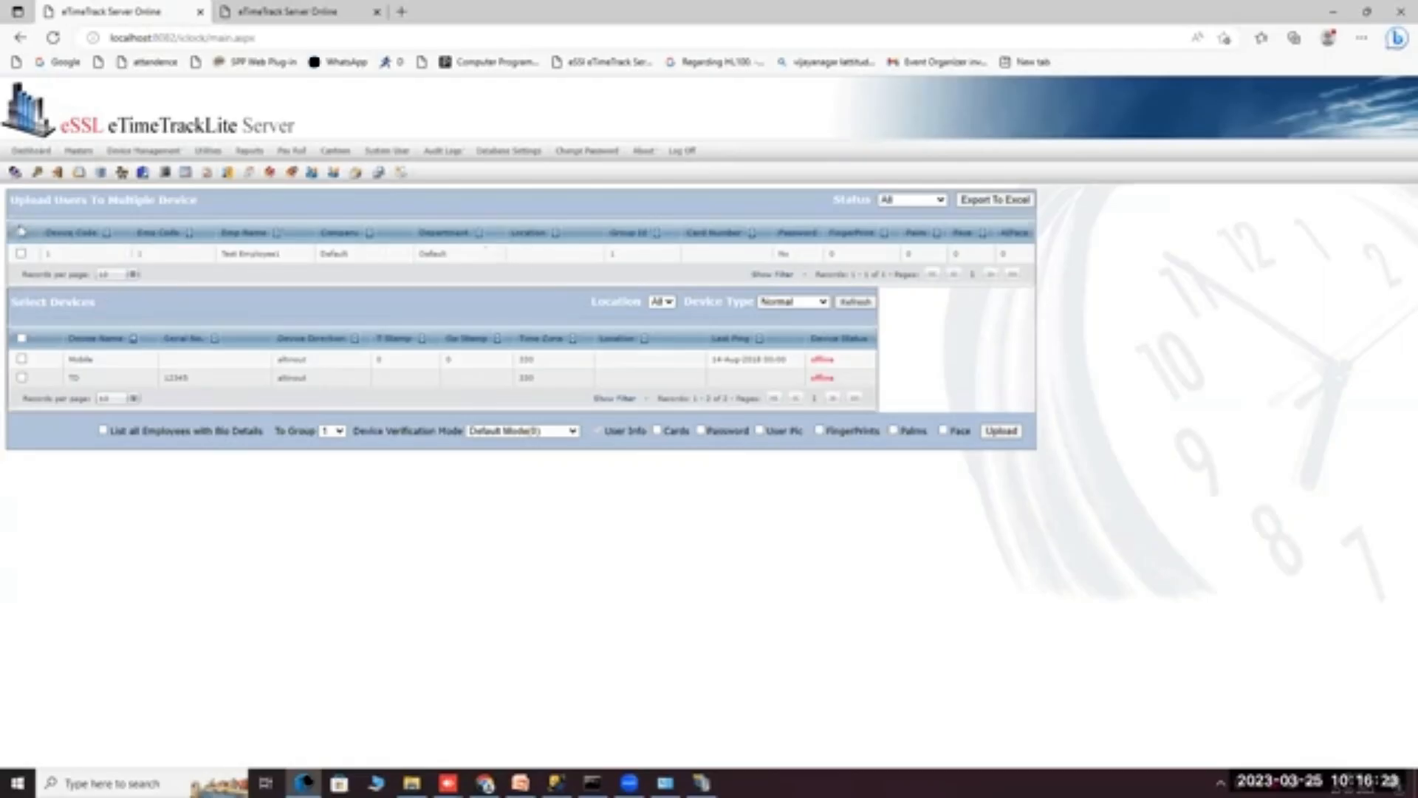
Tick Test Employee1 and the TD device for upload, then go back to Device List.
{"action": "left_click", "coordinate": [21, 254]}
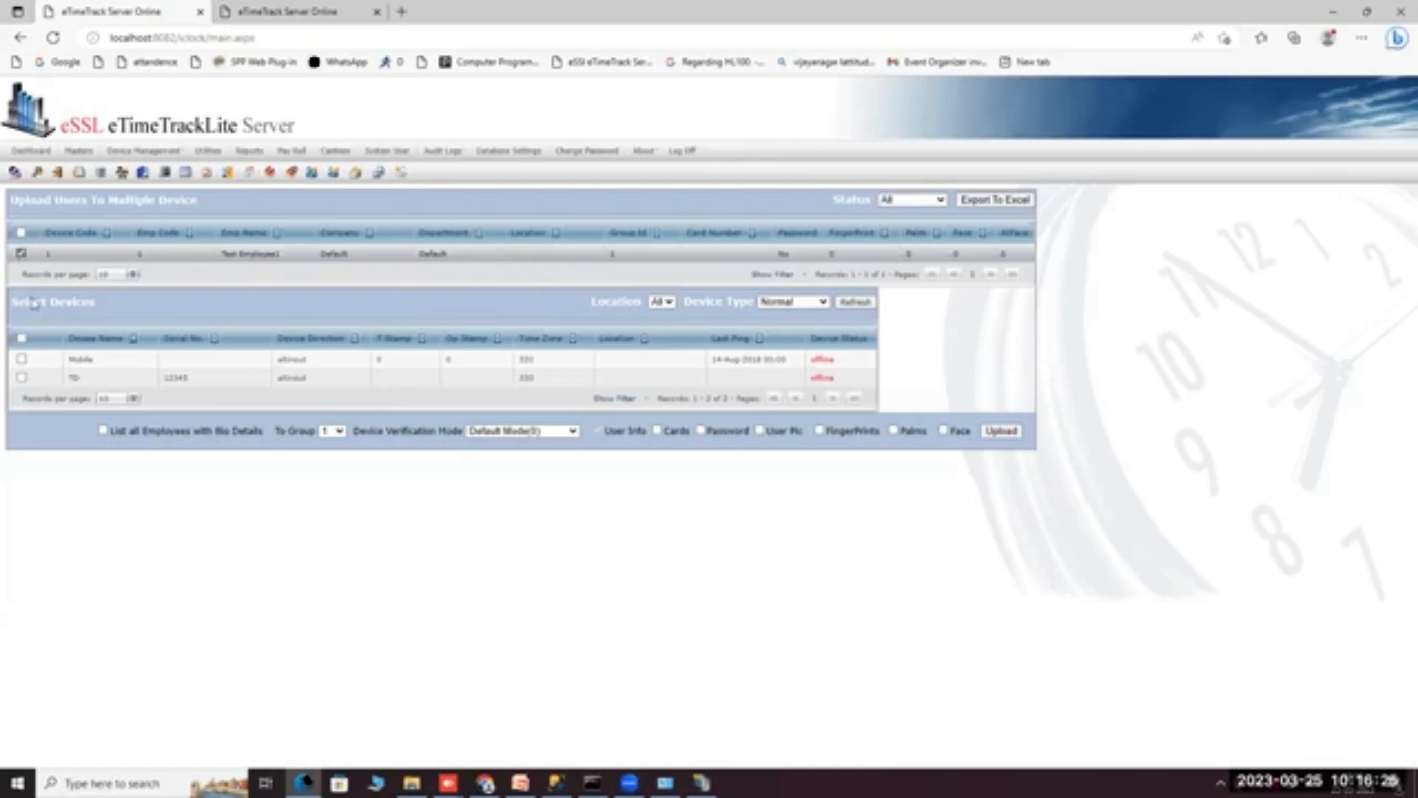
{"action": "left_click", "coordinate": [22, 378]}
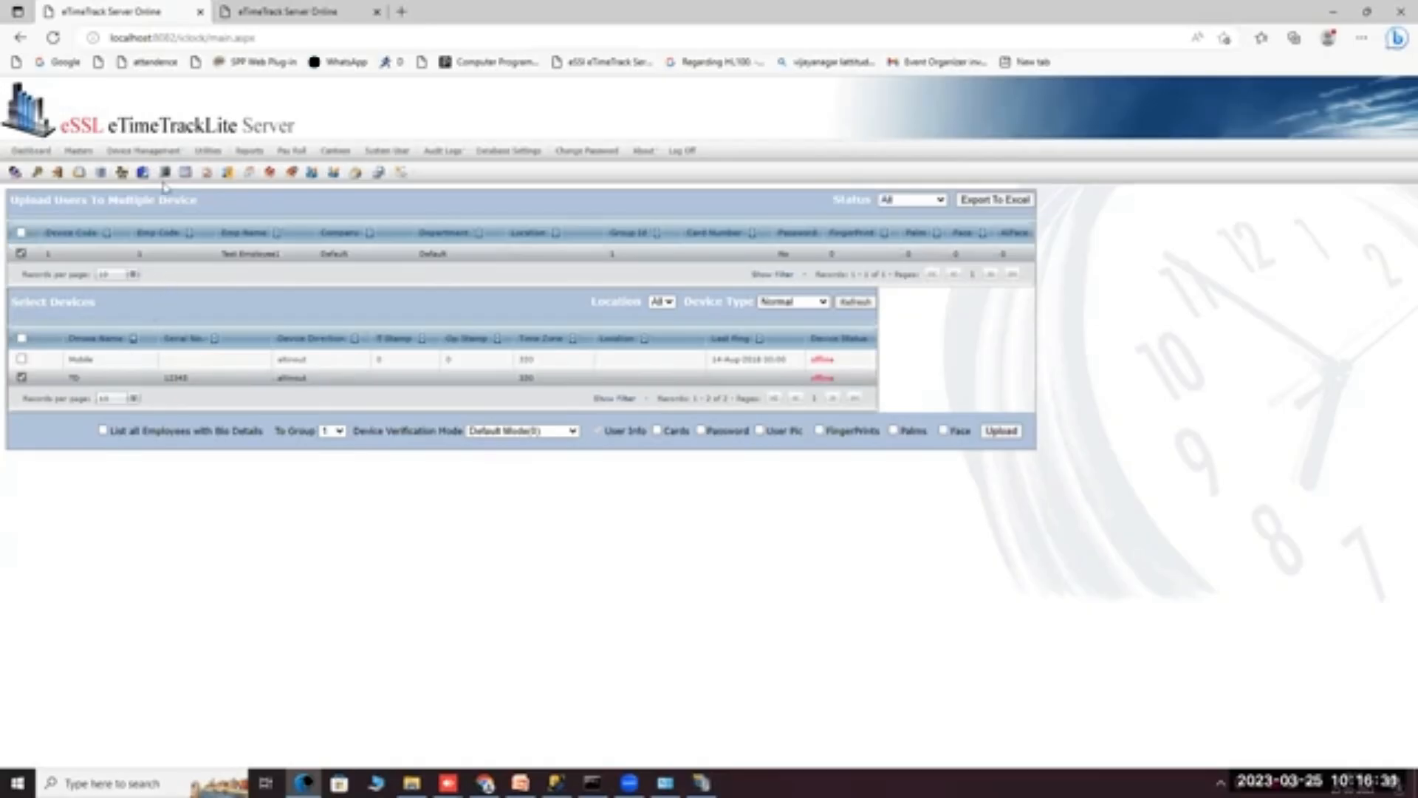
{"action": "left_click", "coordinate": [141, 166]}
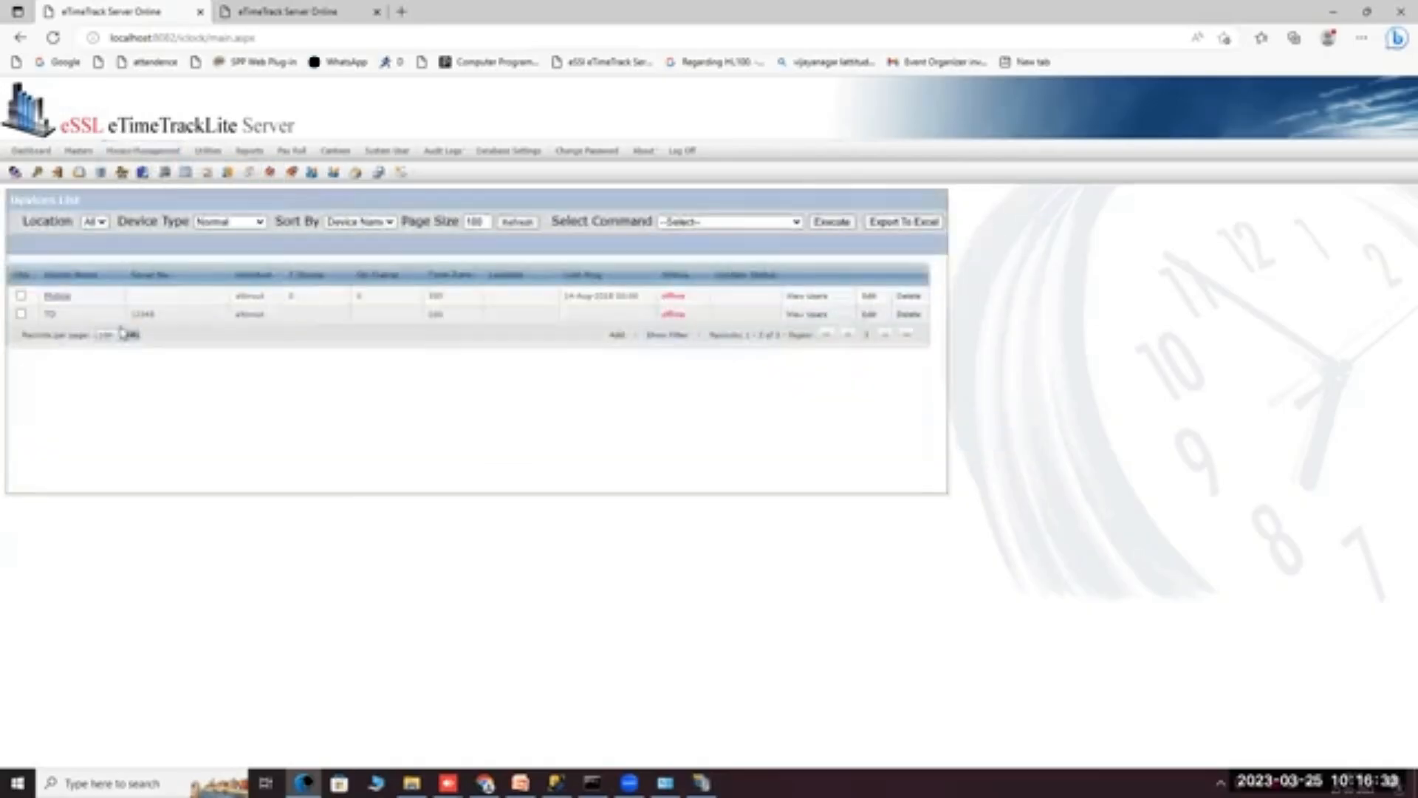
{"action": "mouse_move", "coordinate": [141, 153]}
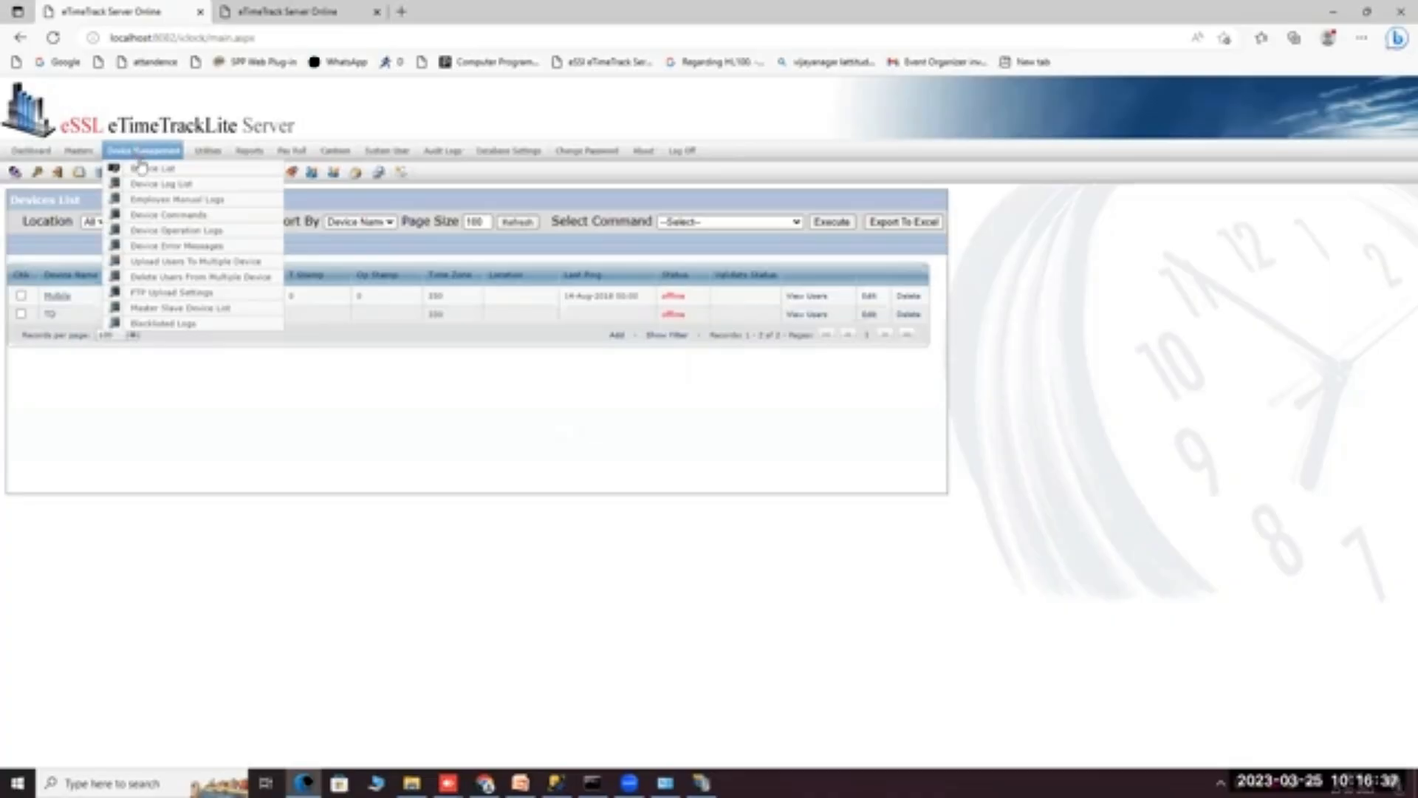
On Upload Users To Multiple Device, select Test Employee1 and the TD device.
{"action": "left_click", "coordinate": [159, 262]}
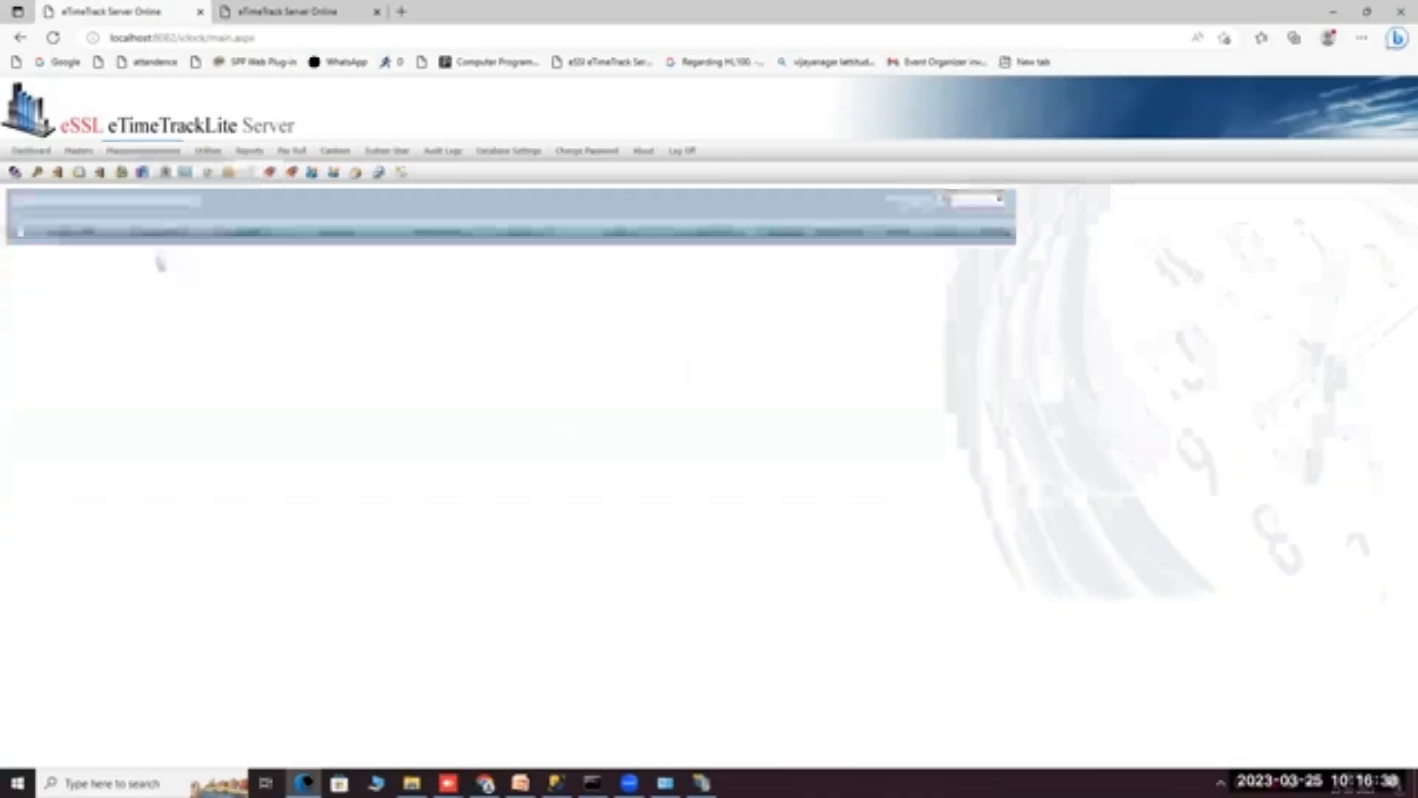
{"action": "left_click", "coordinate": [80, 432]}
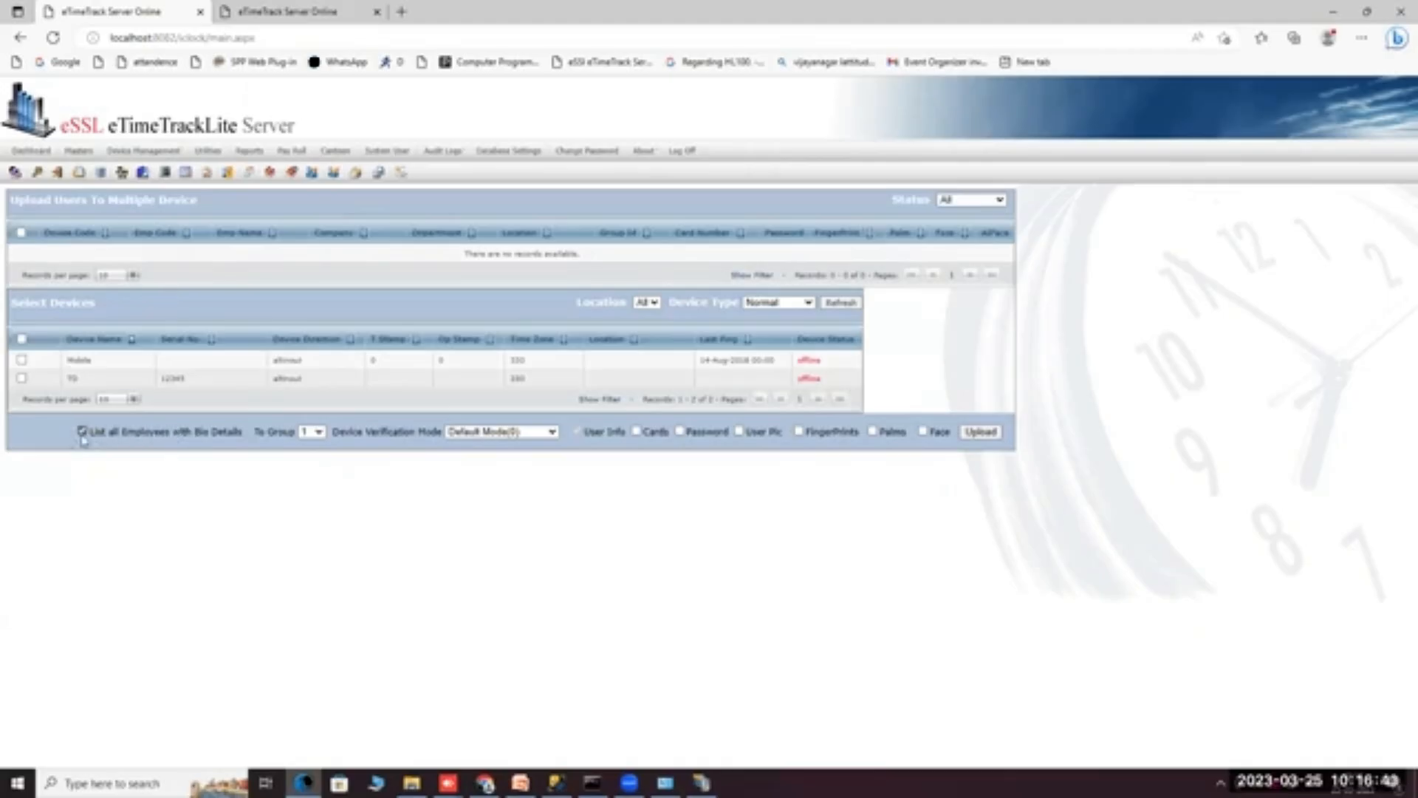
{"action": "left_click", "coordinate": [82, 432]}
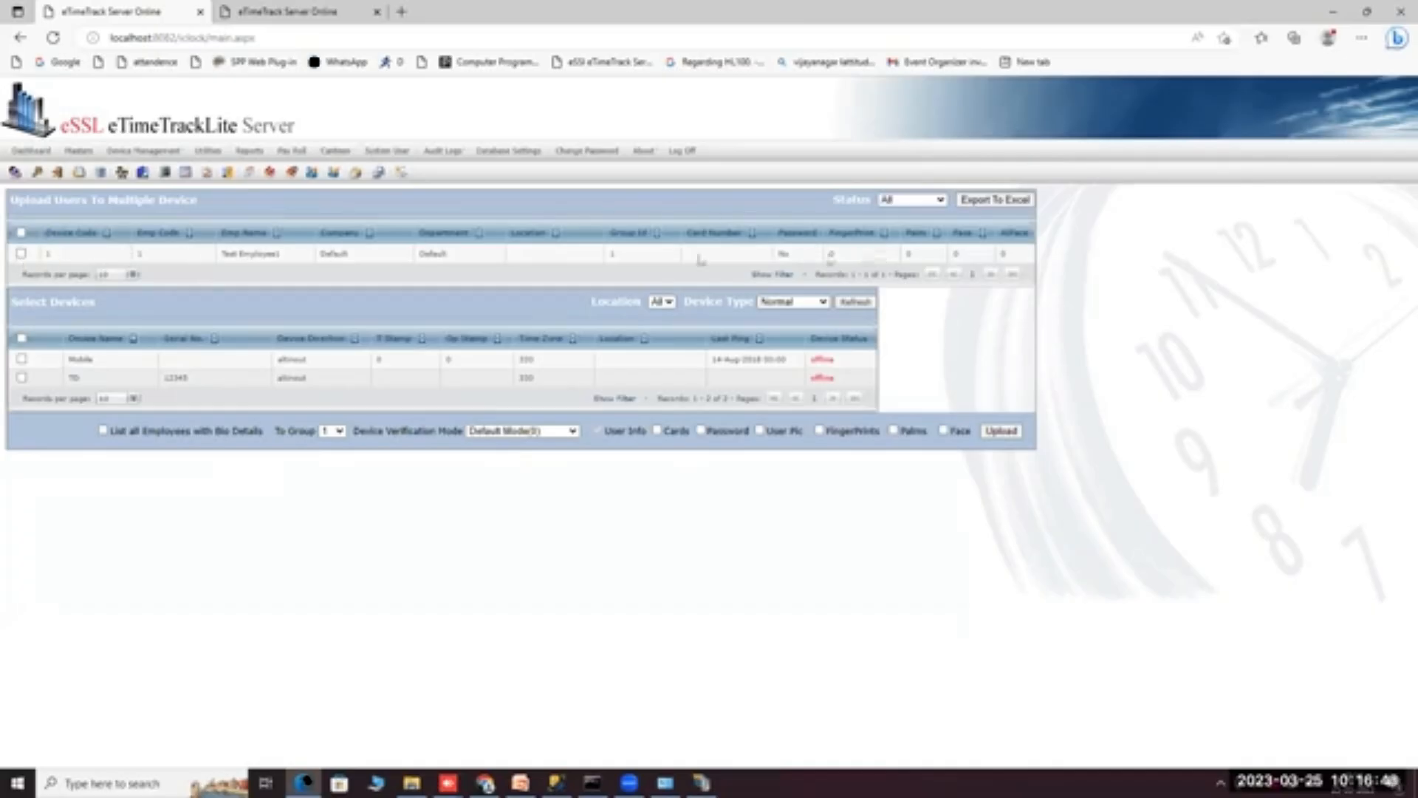
{"action": "left_click", "coordinate": [21, 255]}
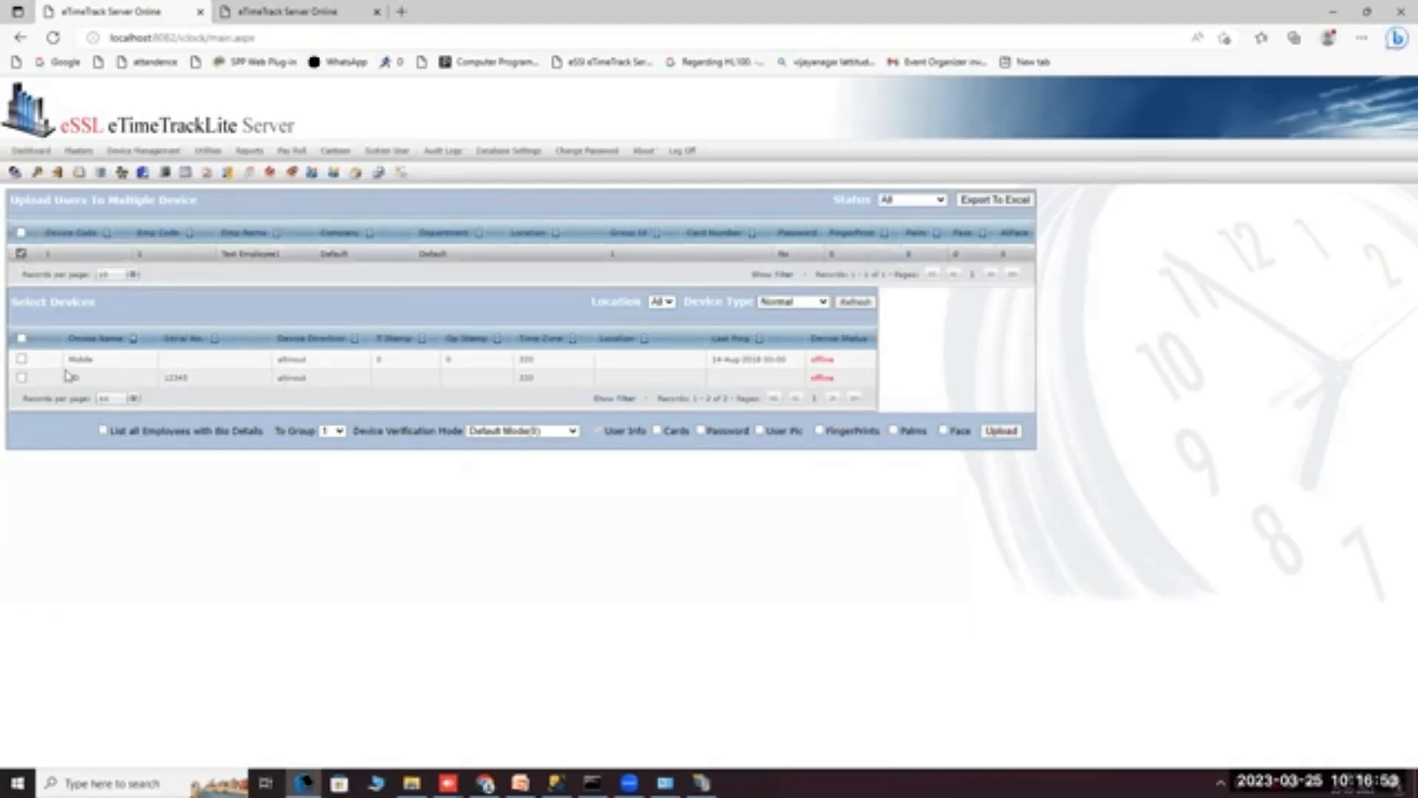
{"action": "left_click", "coordinate": [21, 378]}
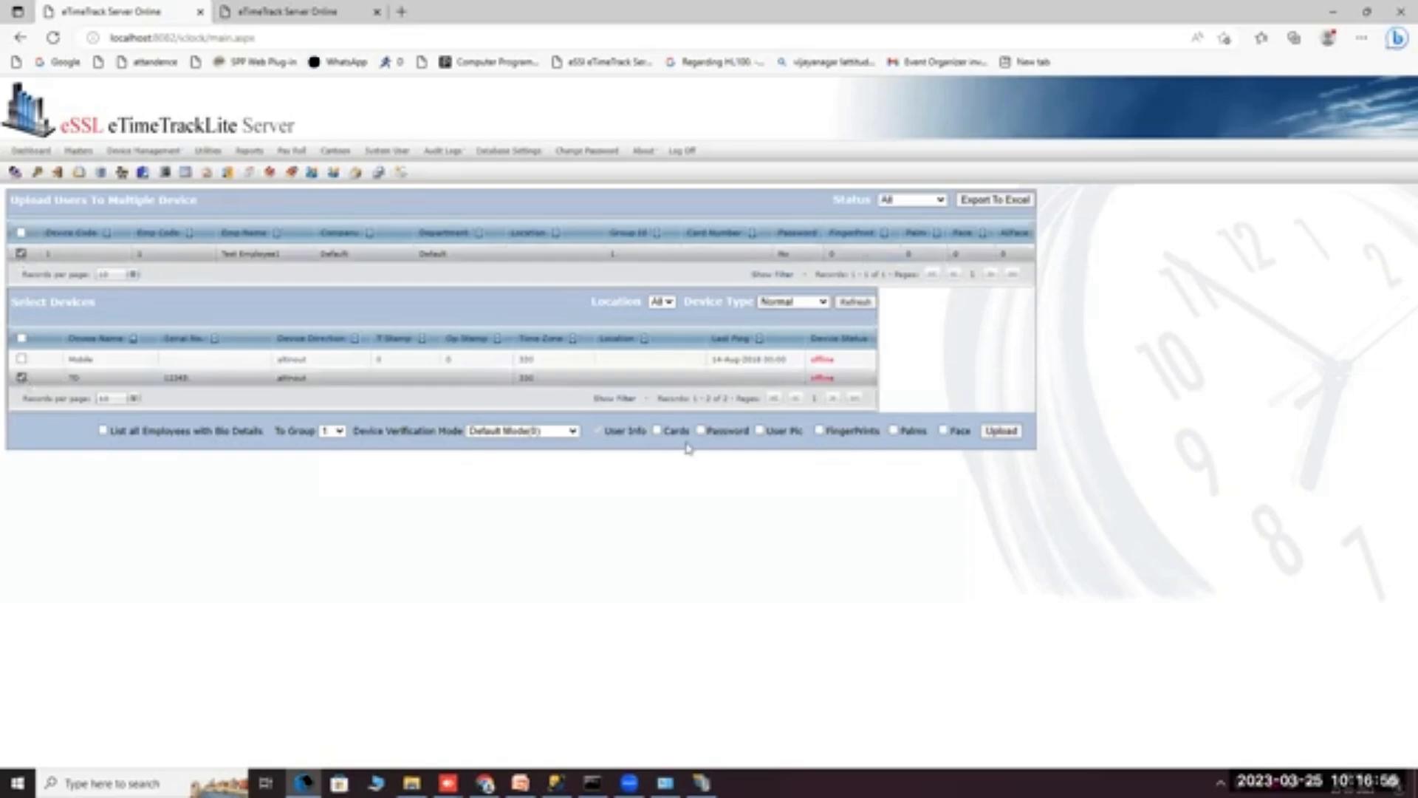
Include the fingerprint and face bio data and send the upload command to TD.
{"action": "left_click", "coordinate": [820, 432]}
{"action": "left_click", "coordinate": [944, 432]}
{"action": "left_click", "coordinate": [820, 432]}
{"action": "left_click", "coordinate": [820, 432]}
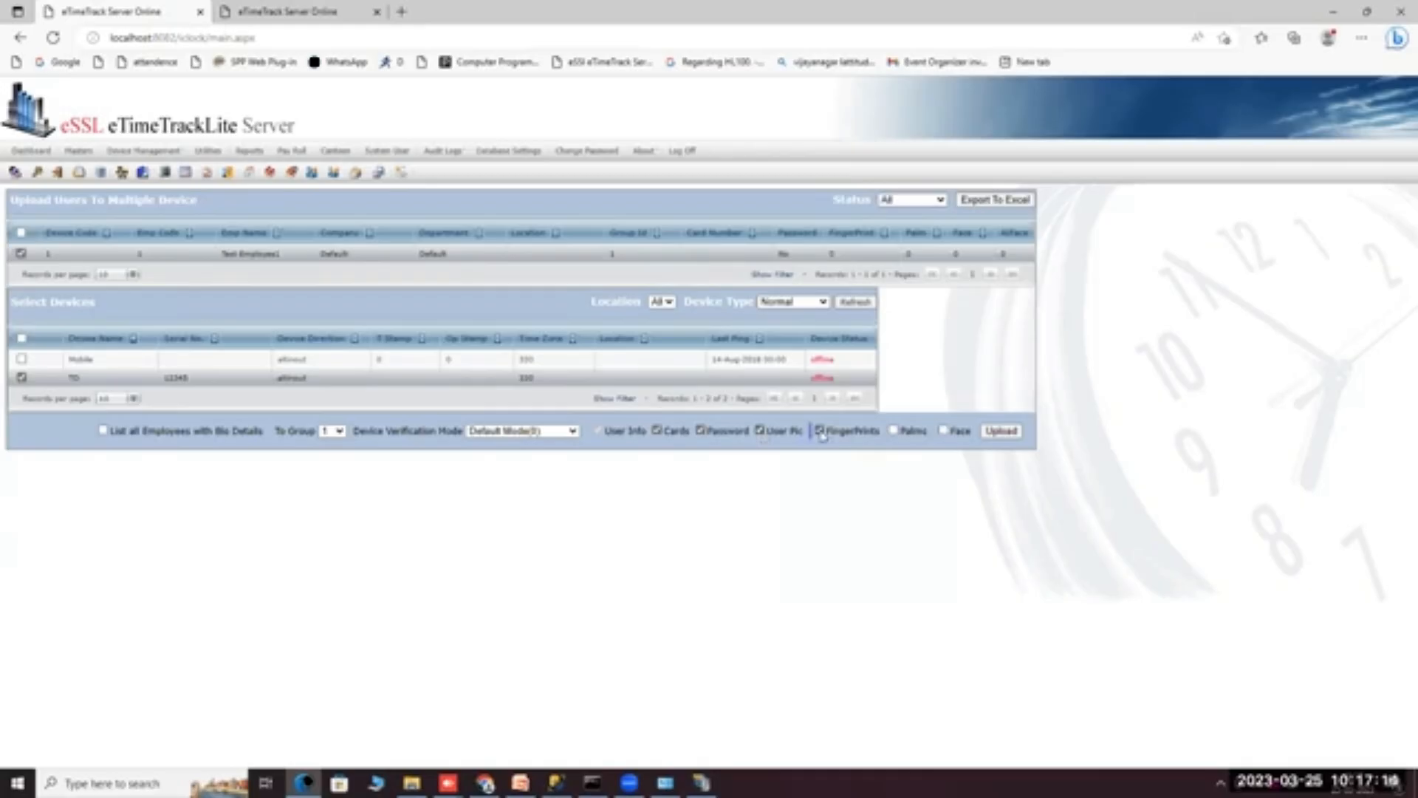
{"action": "left_click", "coordinate": [942, 431]}
{"action": "left_click", "coordinate": [990, 432]}
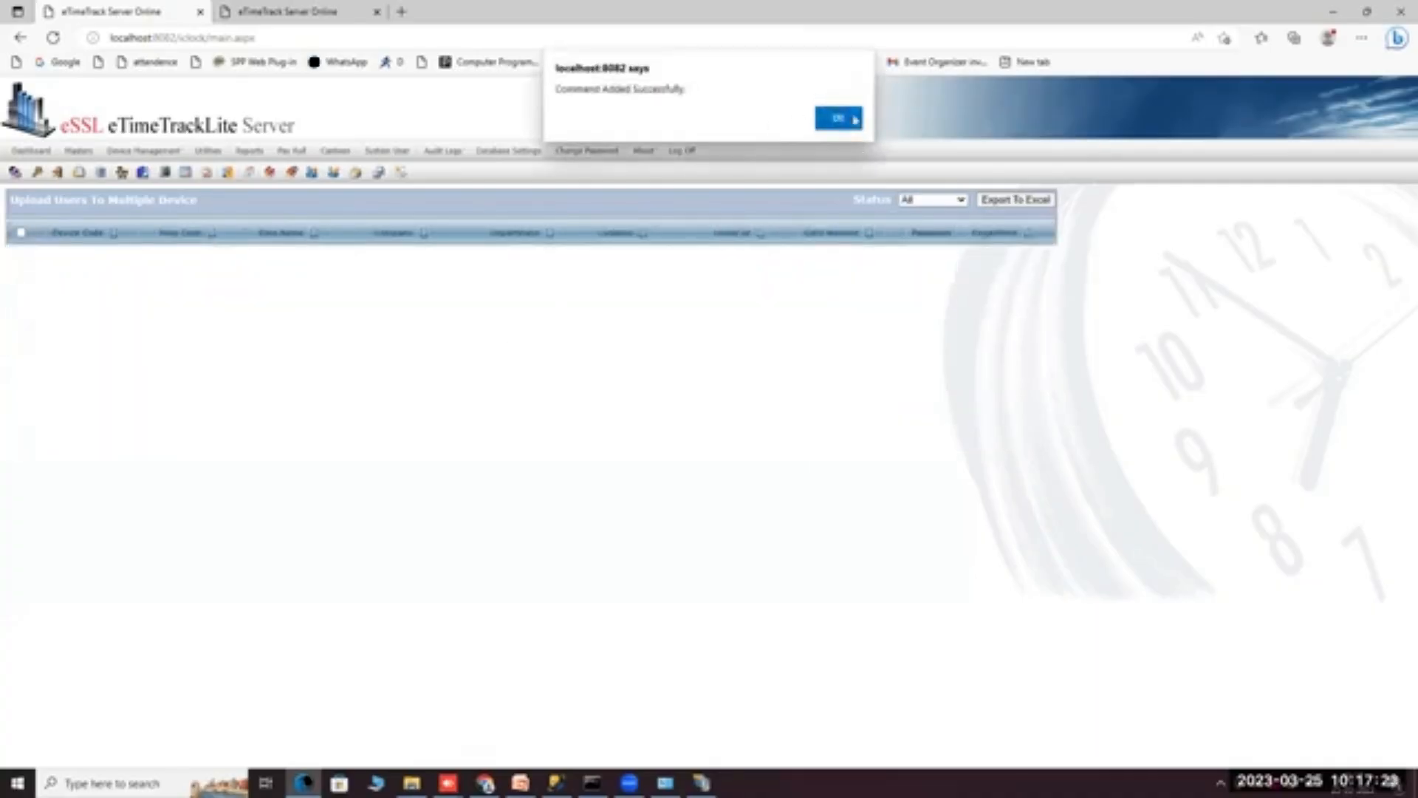
Dismiss the success alert and check the pending command in Device Commands.
{"action": "left_click", "coordinate": [835, 115]}
{"action": "mouse_move", "coordinate": [171, 157]}
{"action": "left_click", "coordinate": [168, 215]}
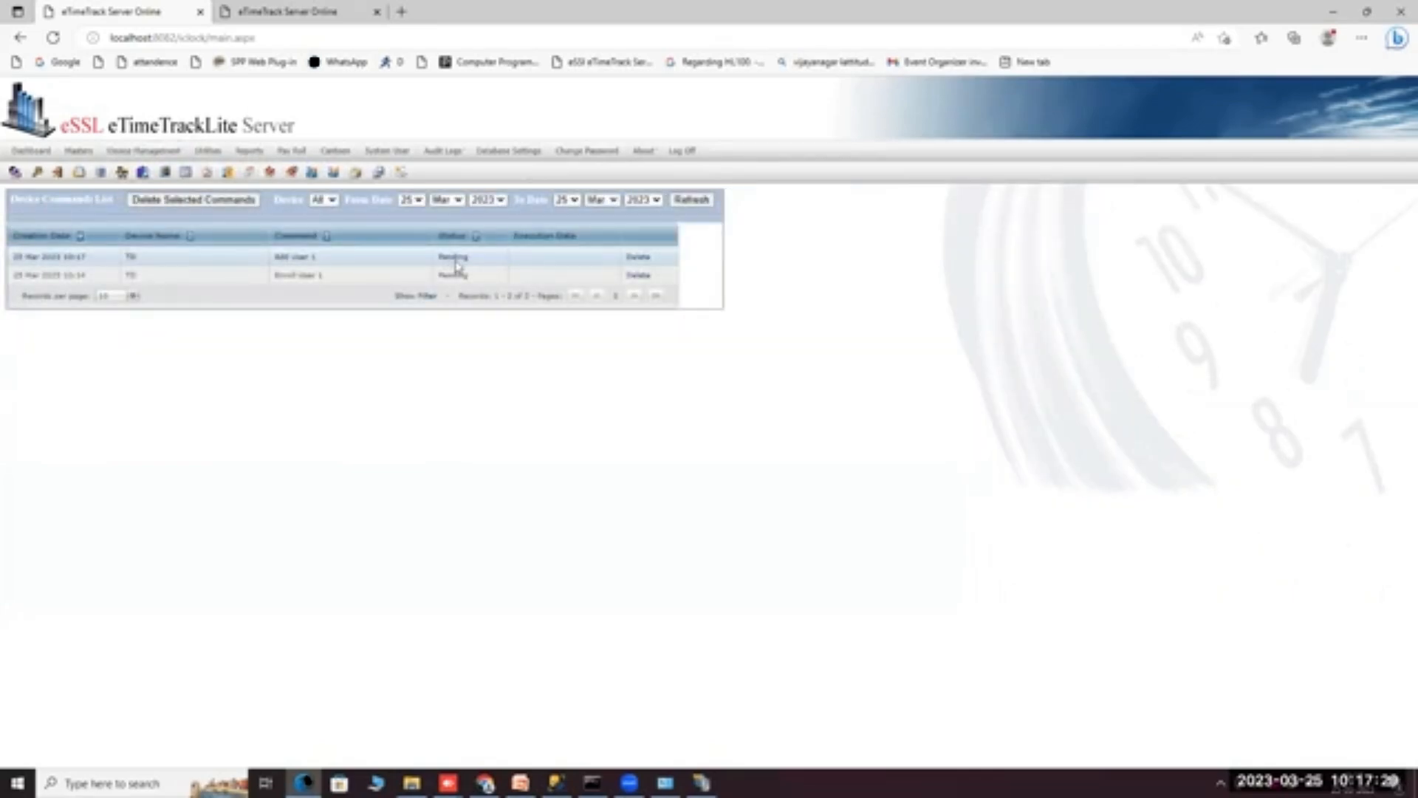
On Delete Users From Multiple Device, tick Test Employee1 and the TD device.
{"action": "mouse_move", "coordinate": [144, 152]}
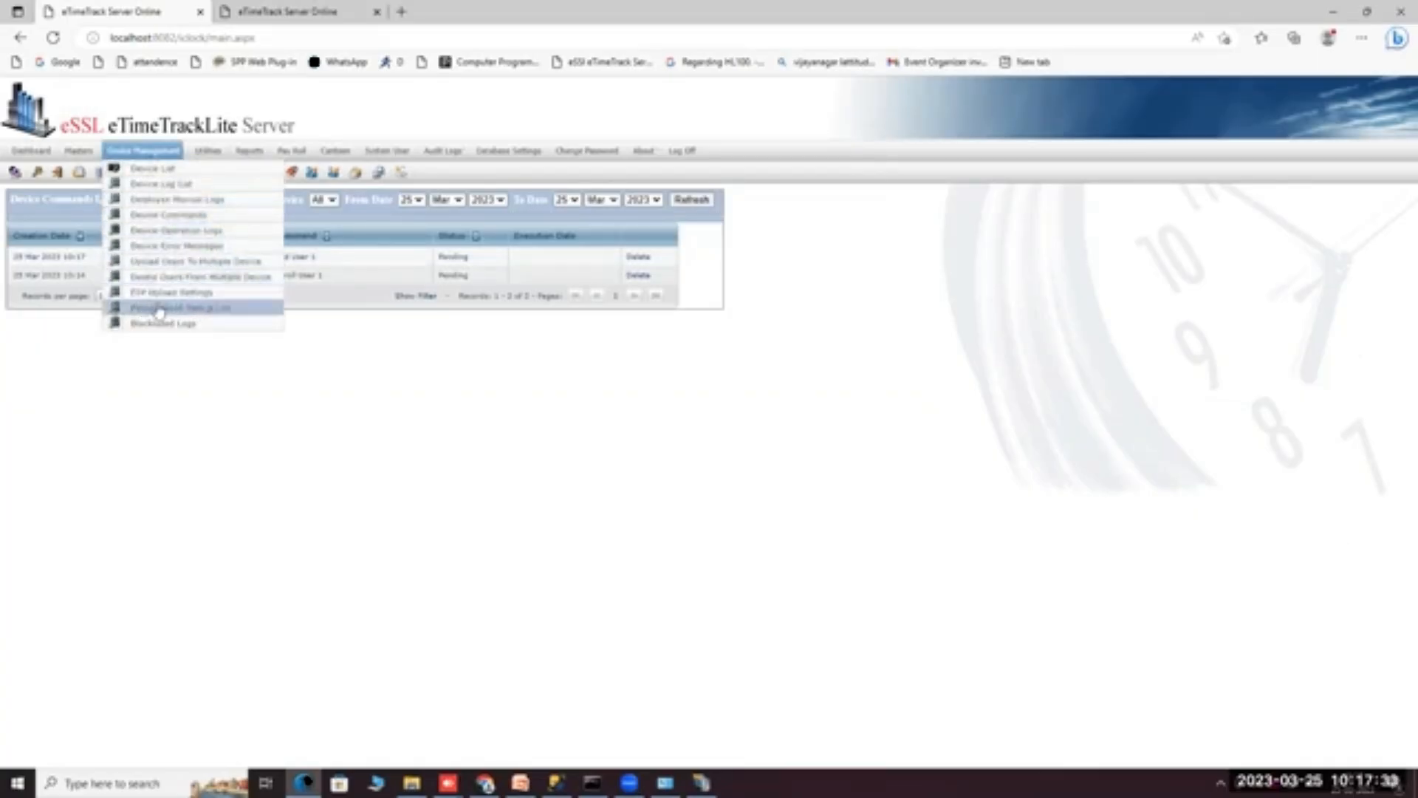
{"action": "left_click", "coordinate": [166, 277]}
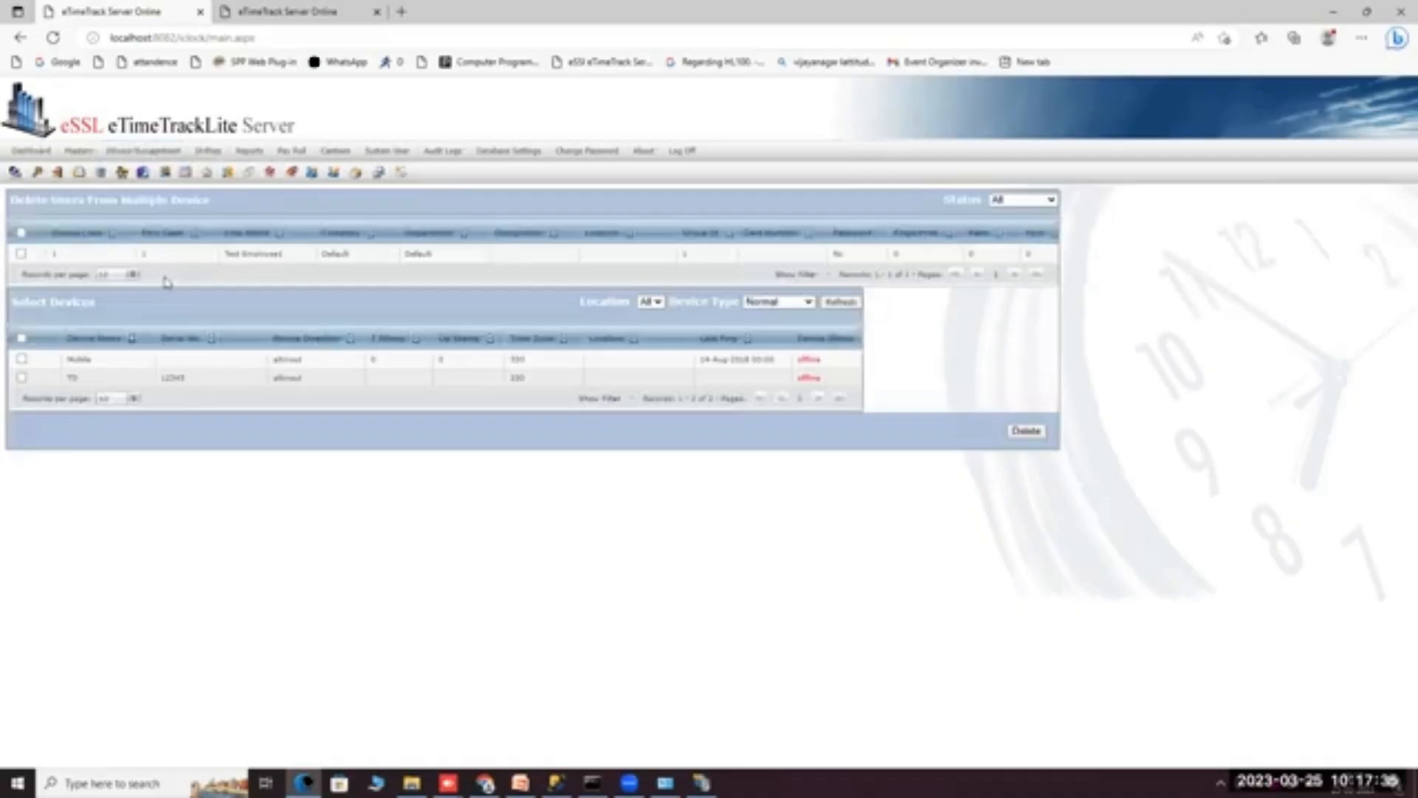
{"action": "left_click", "coordinate": [21, 254]}
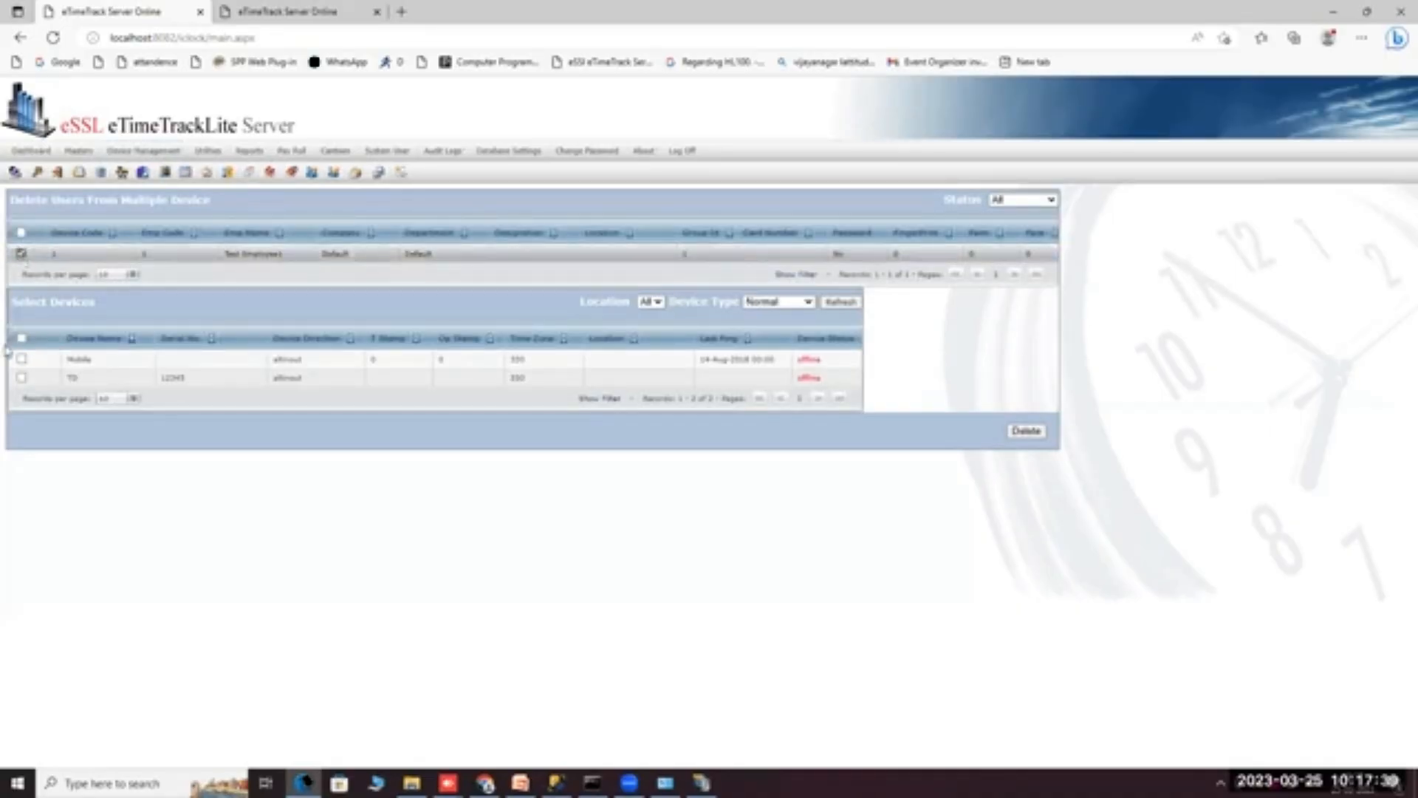
{"action": "left_click", "coordinate": [21, 377]}
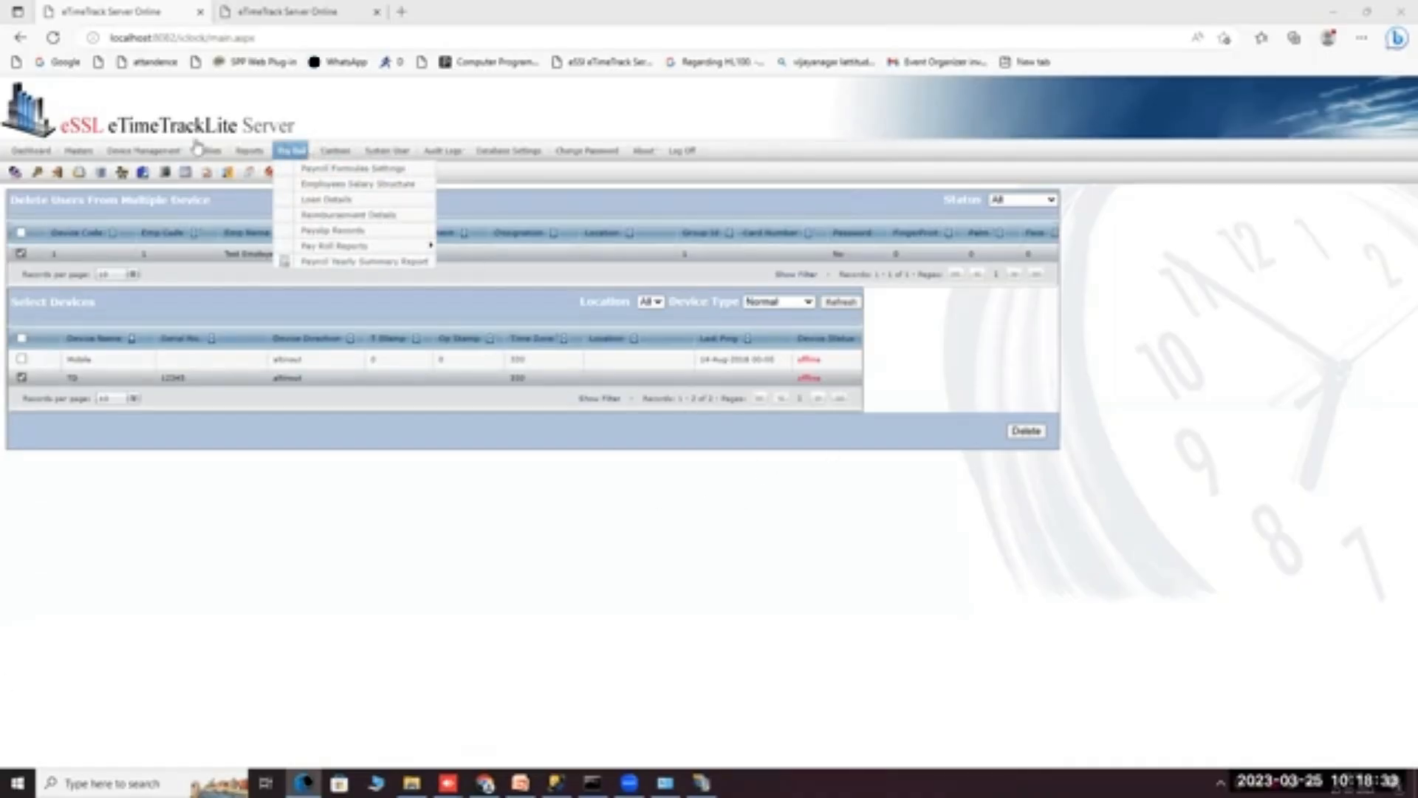
{"action": "mouse_move", "coordinate": [77, 155]}
{"action": "mouse_move", "coordinate": [130, 161]}
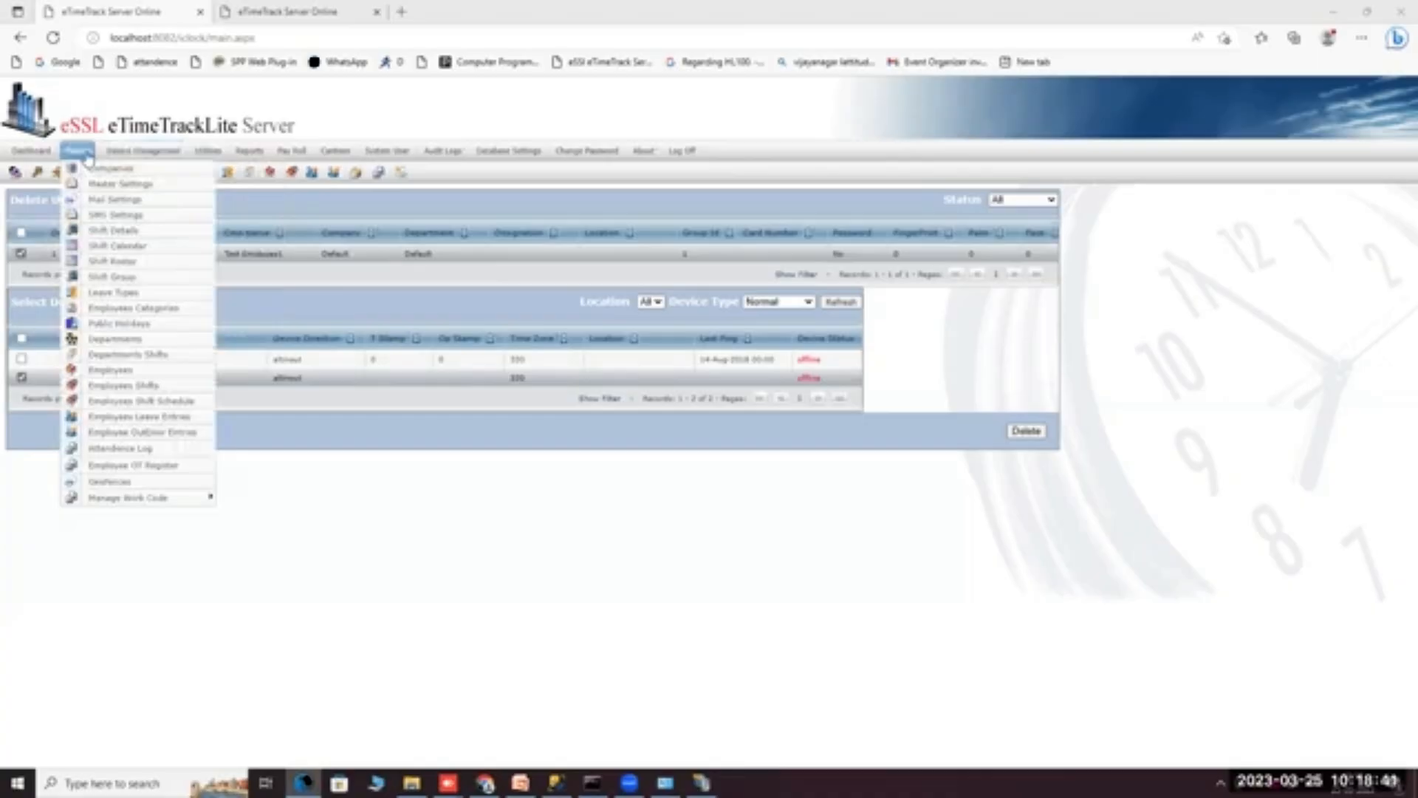
Open Test Employee1's details and review the name, code, department, company and employment type.
{"action": "left_click", "coordinate": [107, 372]}
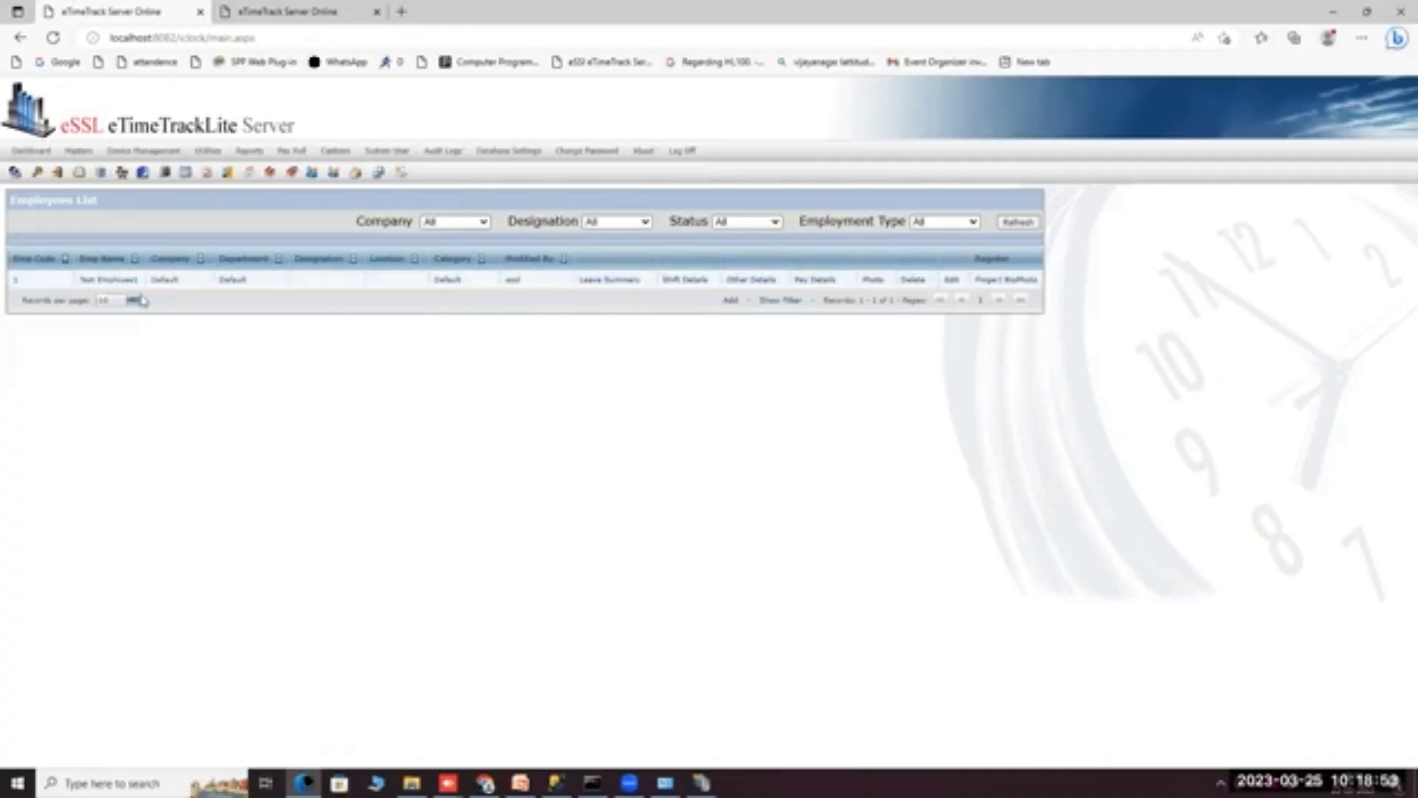
{"action": "left_click", "coordinate": [952, 280]}
{"action": "left_click", "coordinate": [389, 309]}
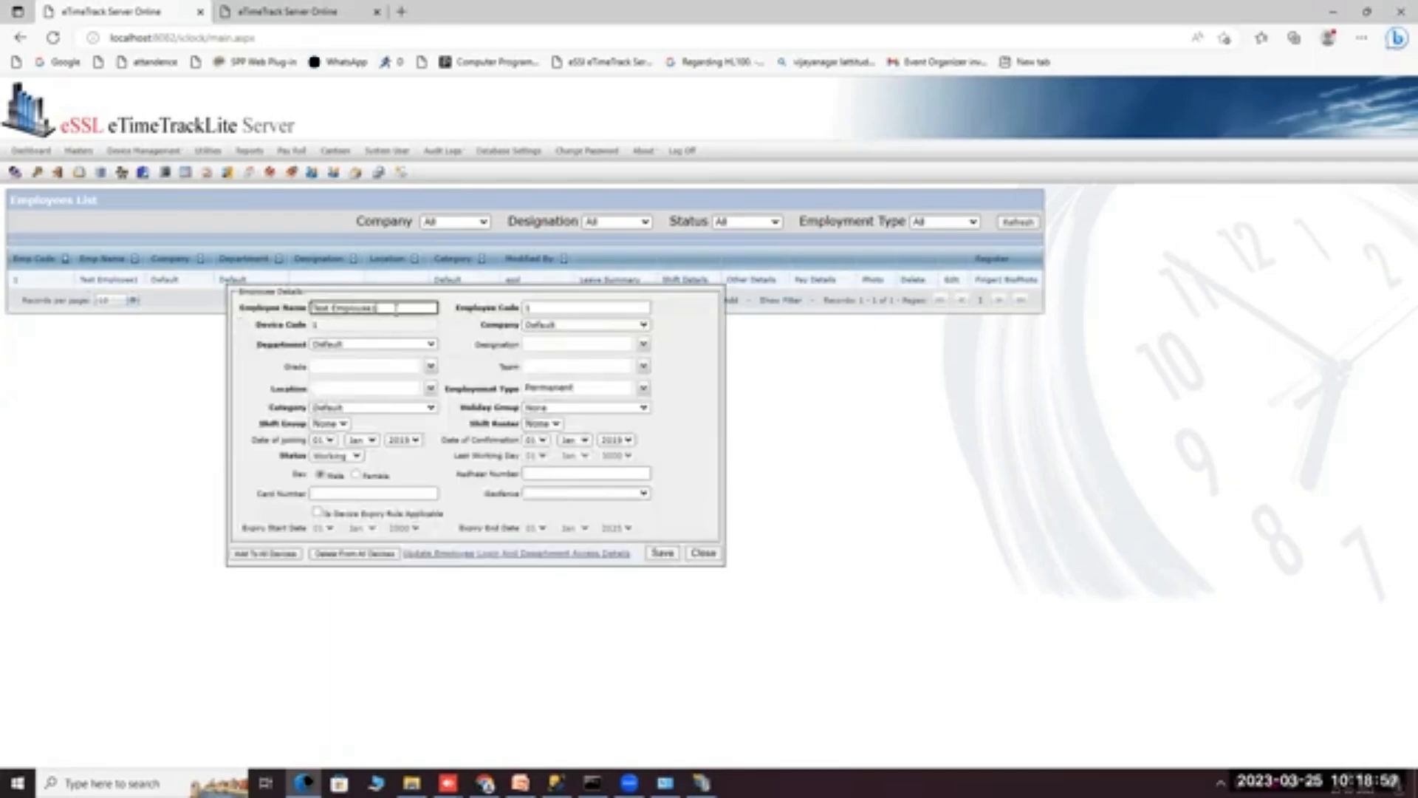
{"action": "left_click", "coordinate": [536, 308]}
{"action": "left_click", "coordinate": [372, 336]}
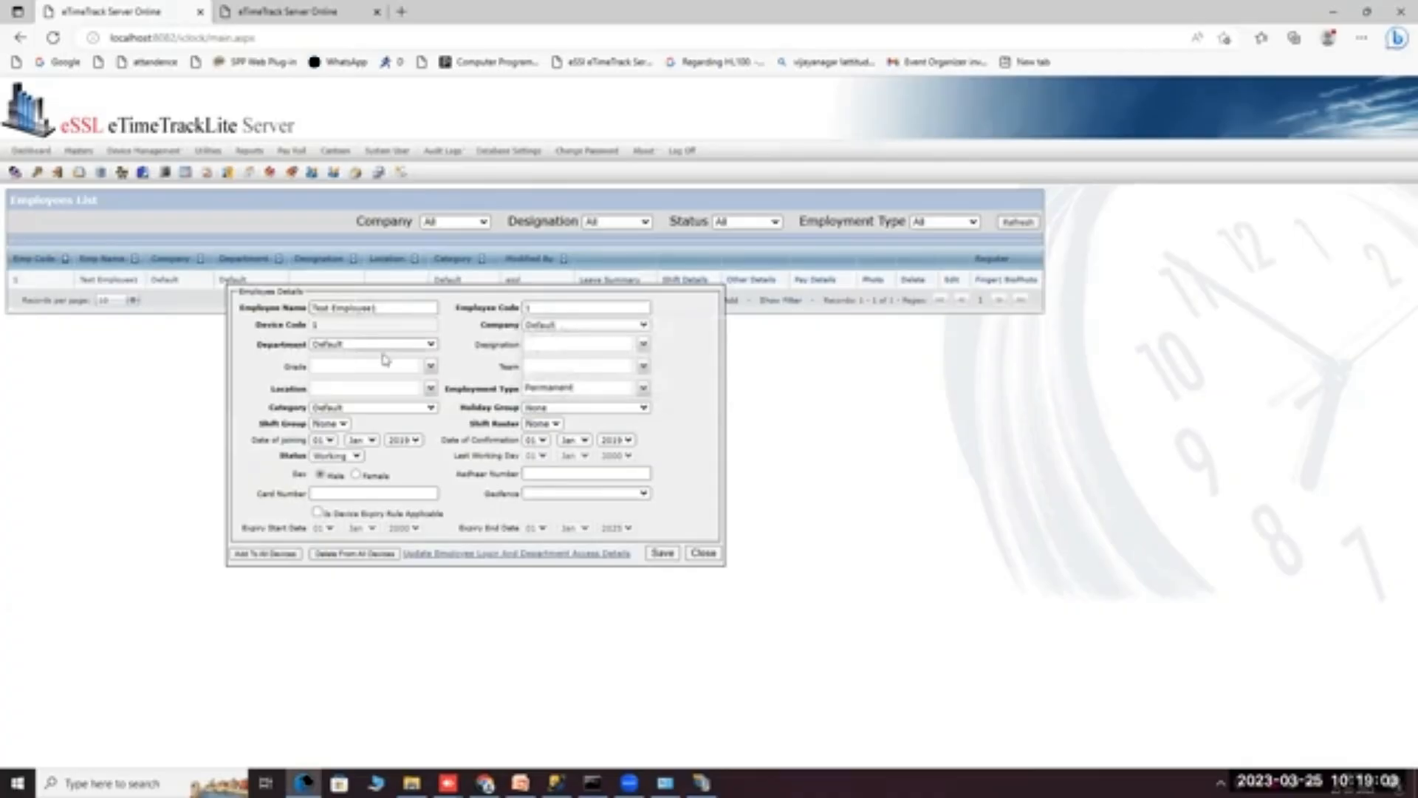
{"action": "left_click", "coordinate": [406, 346]}
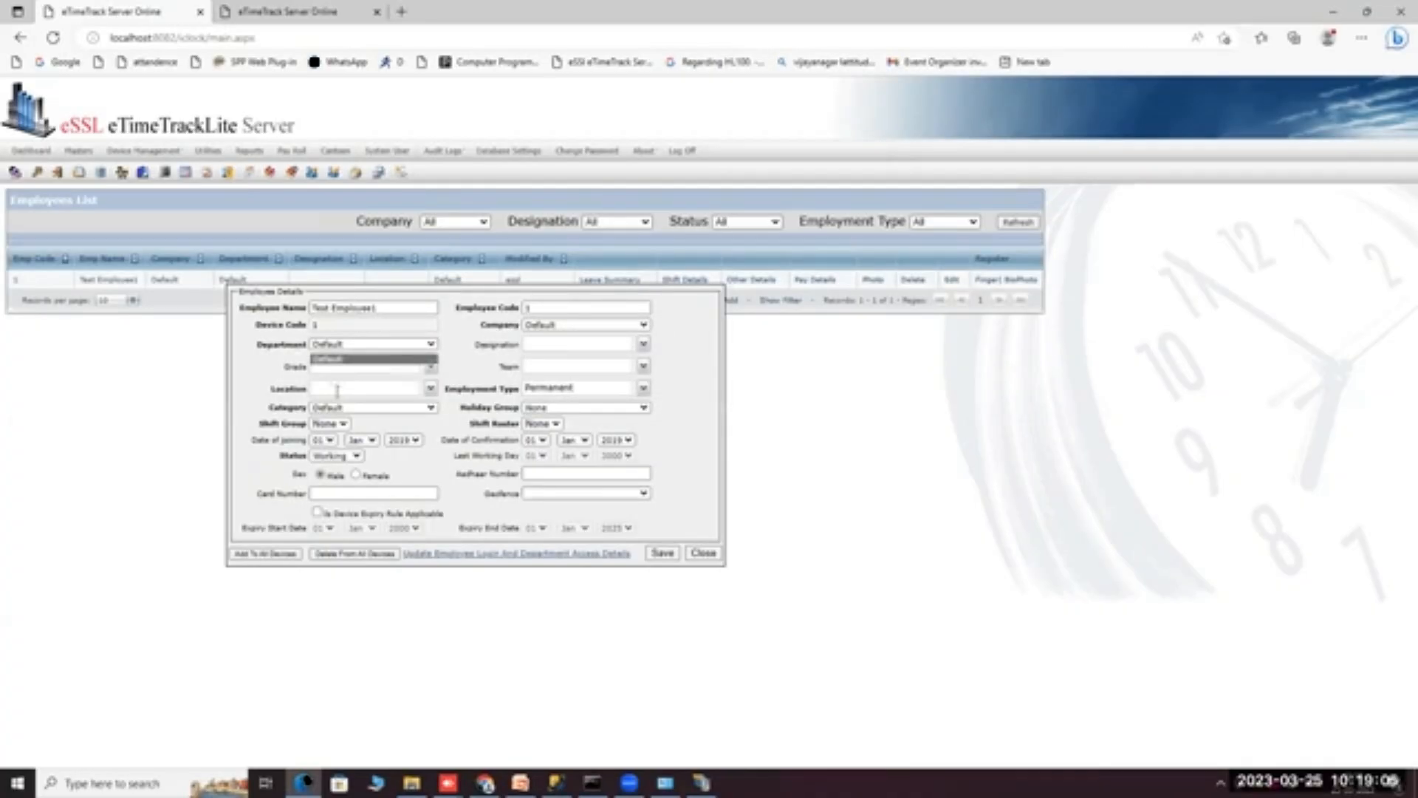
{"action": "left_click", "coordinate": [553, 327]}
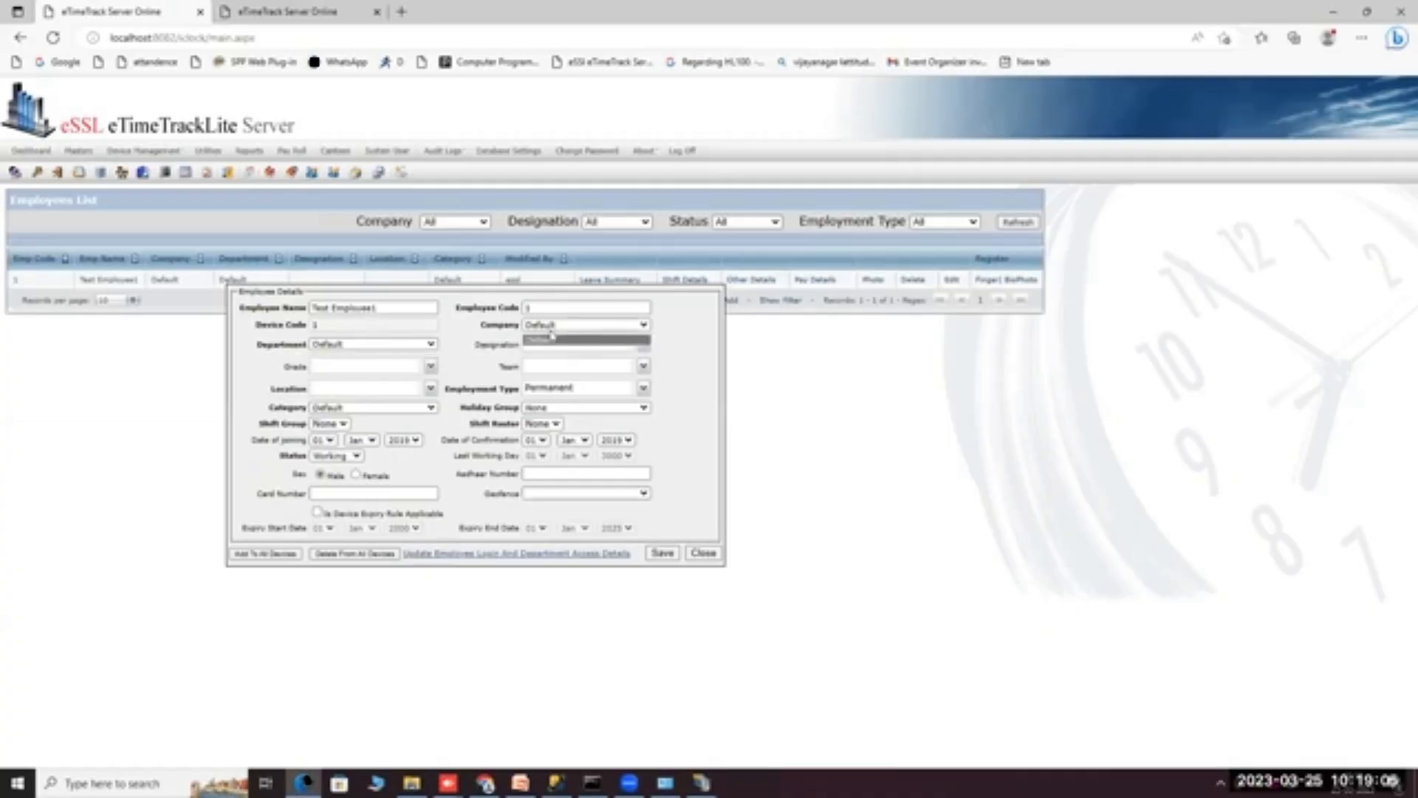
{"action": "left_click", "coordinate": [627, 391]}
{"action": "left_click", "coordinate": [562, 384]}
{"action": "left_click", "coordinate": [562, 385]}
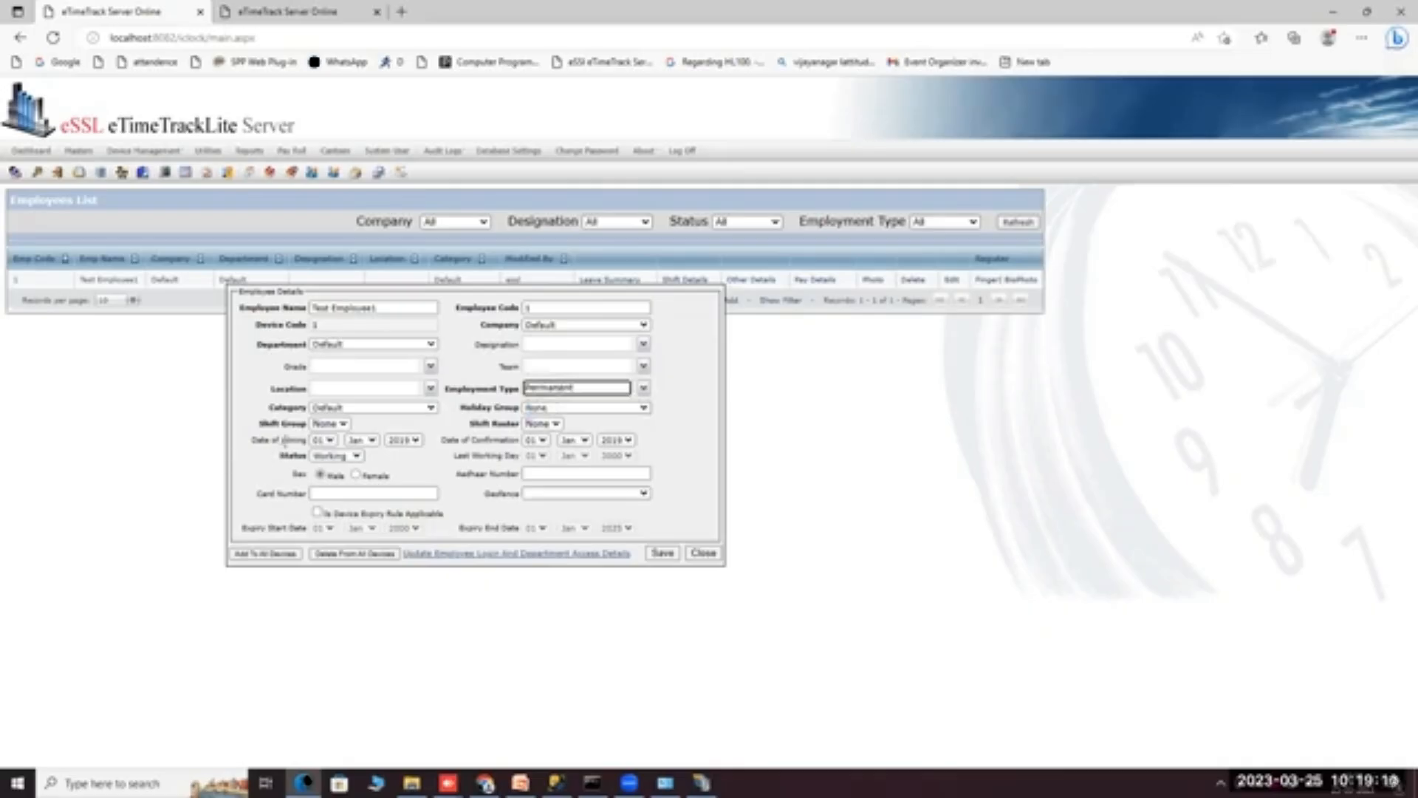
Try the Resigned status, then keep Test Employee1 as Working and male.
{"action": "left_click", "coordinate": [309, 444]}
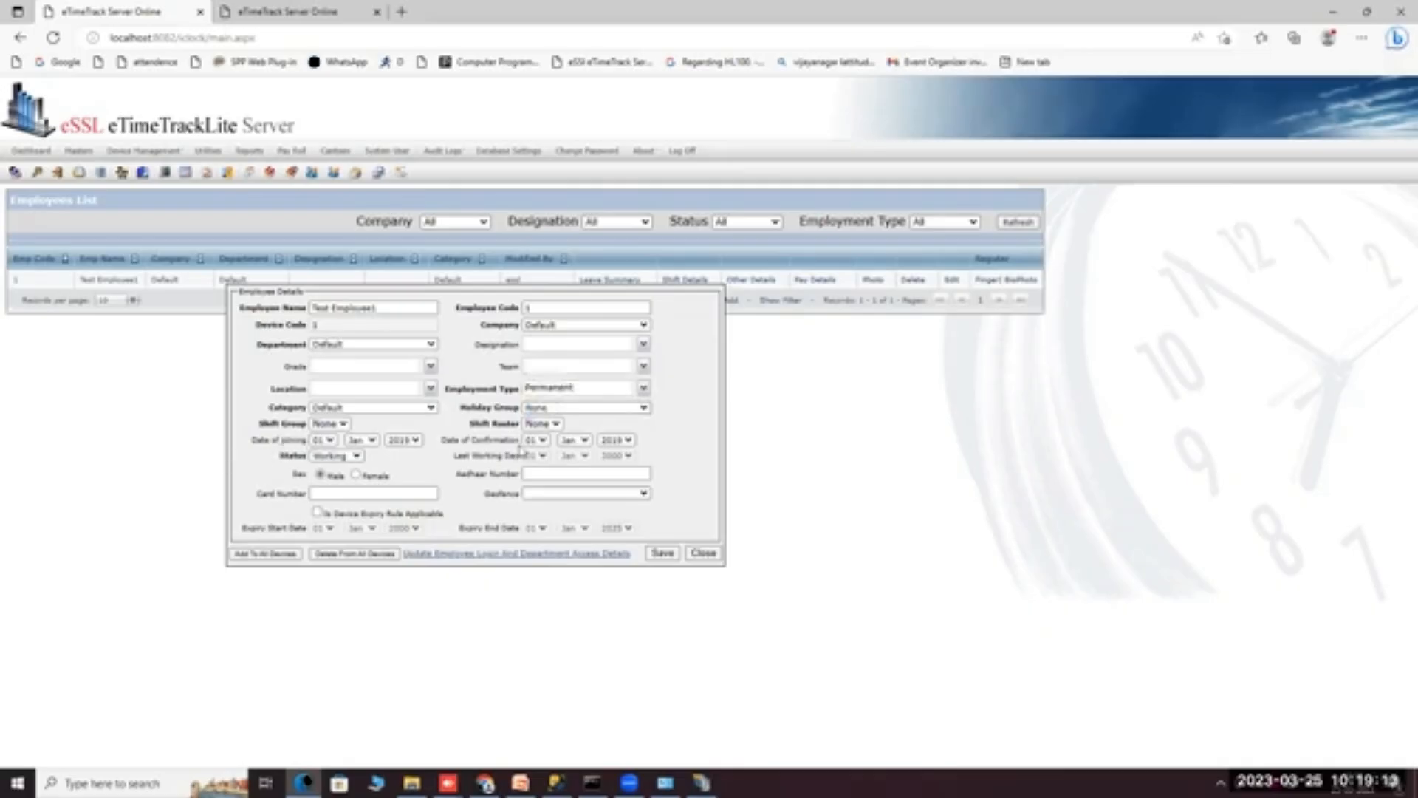
{"action": "left_click", "coordinate": [529, 455]}
{"action": "left_click", "coordinate": [480, 451]}
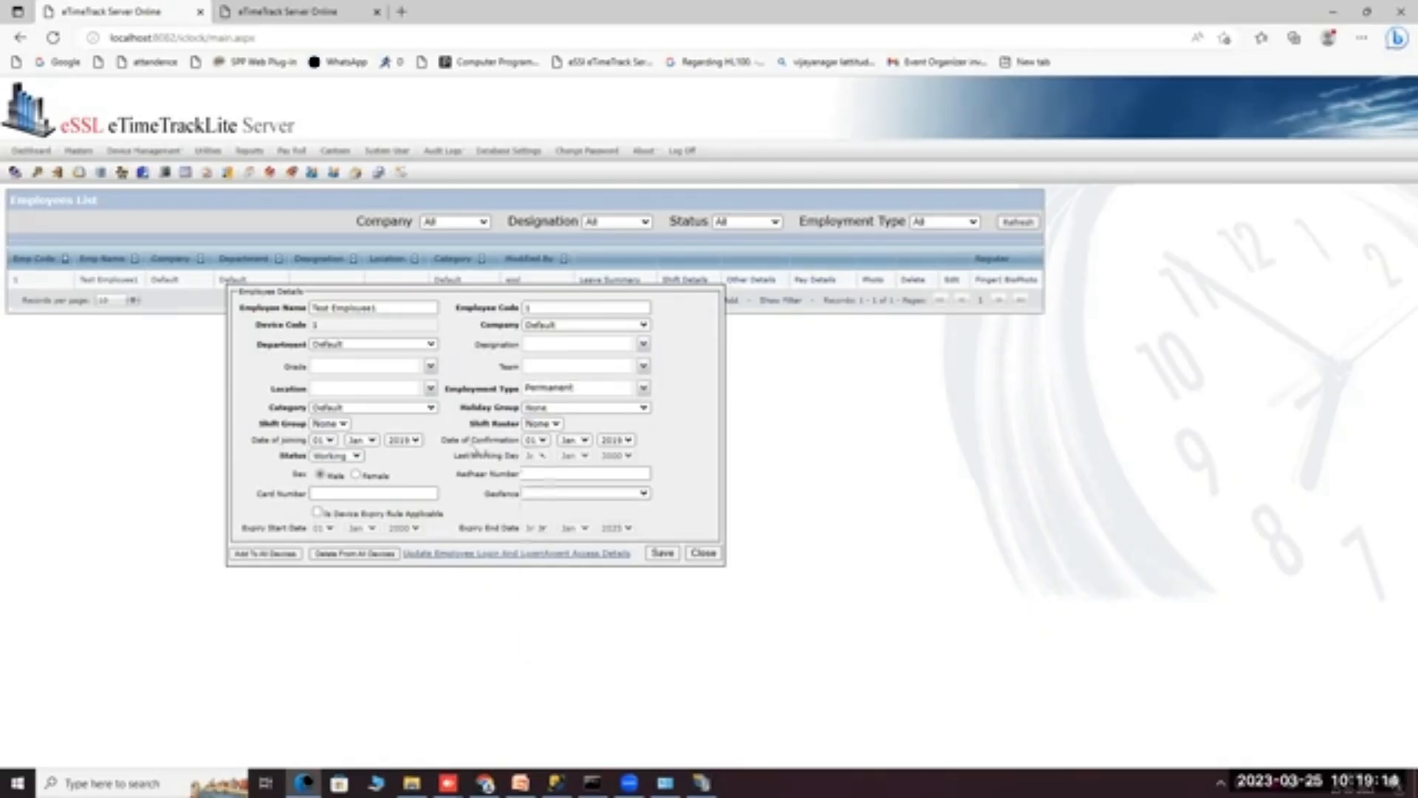
{"action": "left_click", "coordinate": [329, 456]}
{"action": "left_click", "coordinate": [325, 472]}
{"action": "left_click", "coordinate": [327, 460]}
{"action": "left_click", "coordinate": [330, 482]}
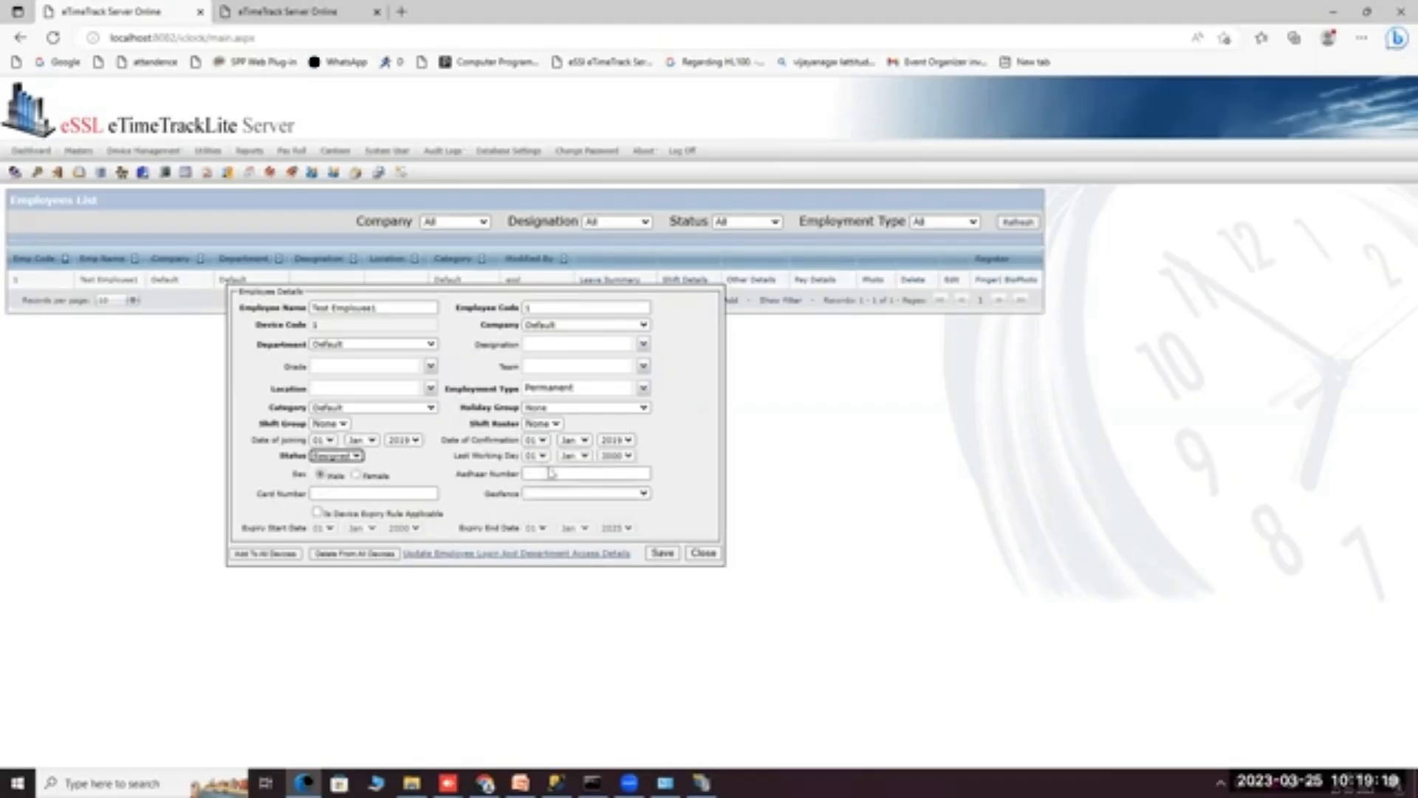
{"action": "left_click", "coordinate": [534, 457]}
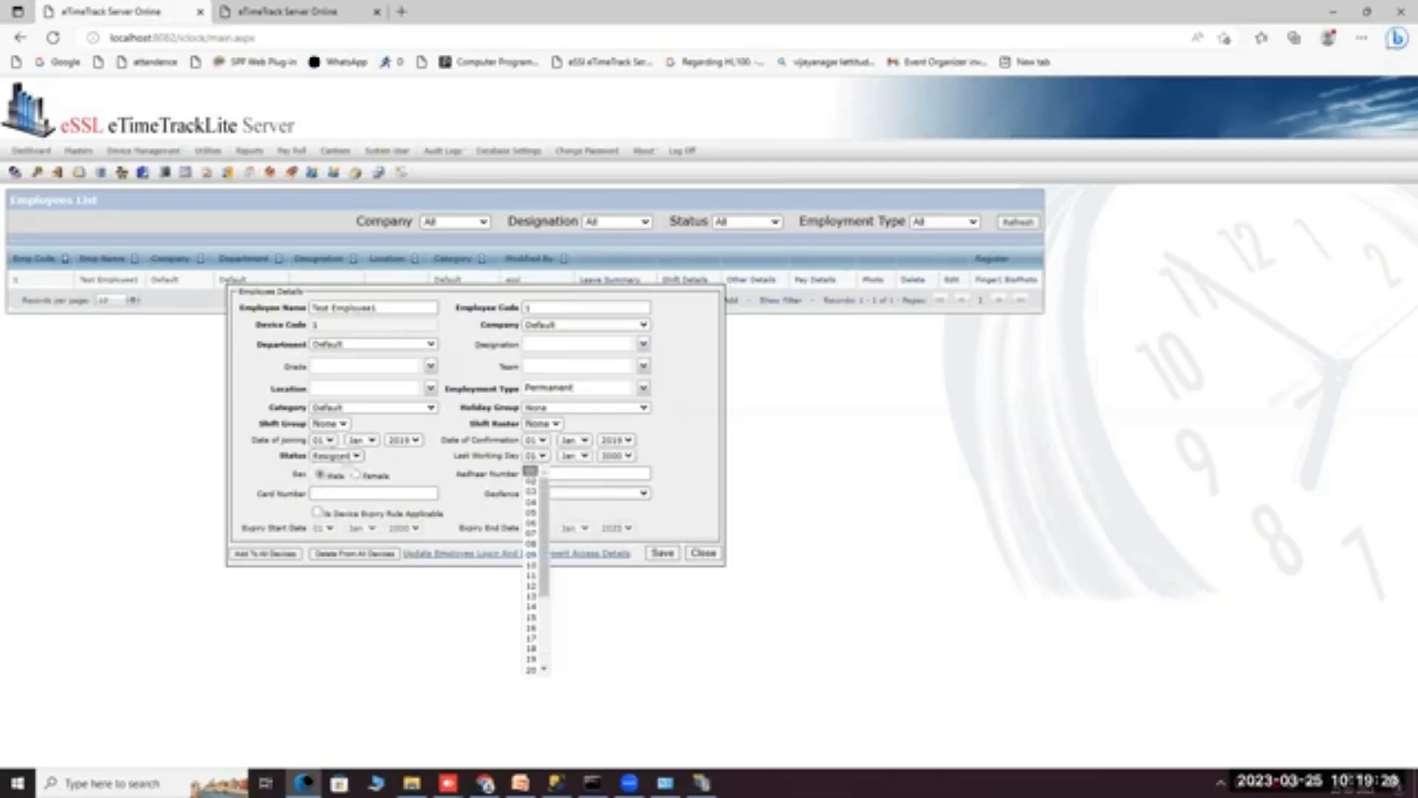
{"action": "left_click", "coordinate": [326, 455]}
{"action": "left_click", "coordinate": [329, 455]}
{"action": "left_click", "coordinate": [327, 470]}
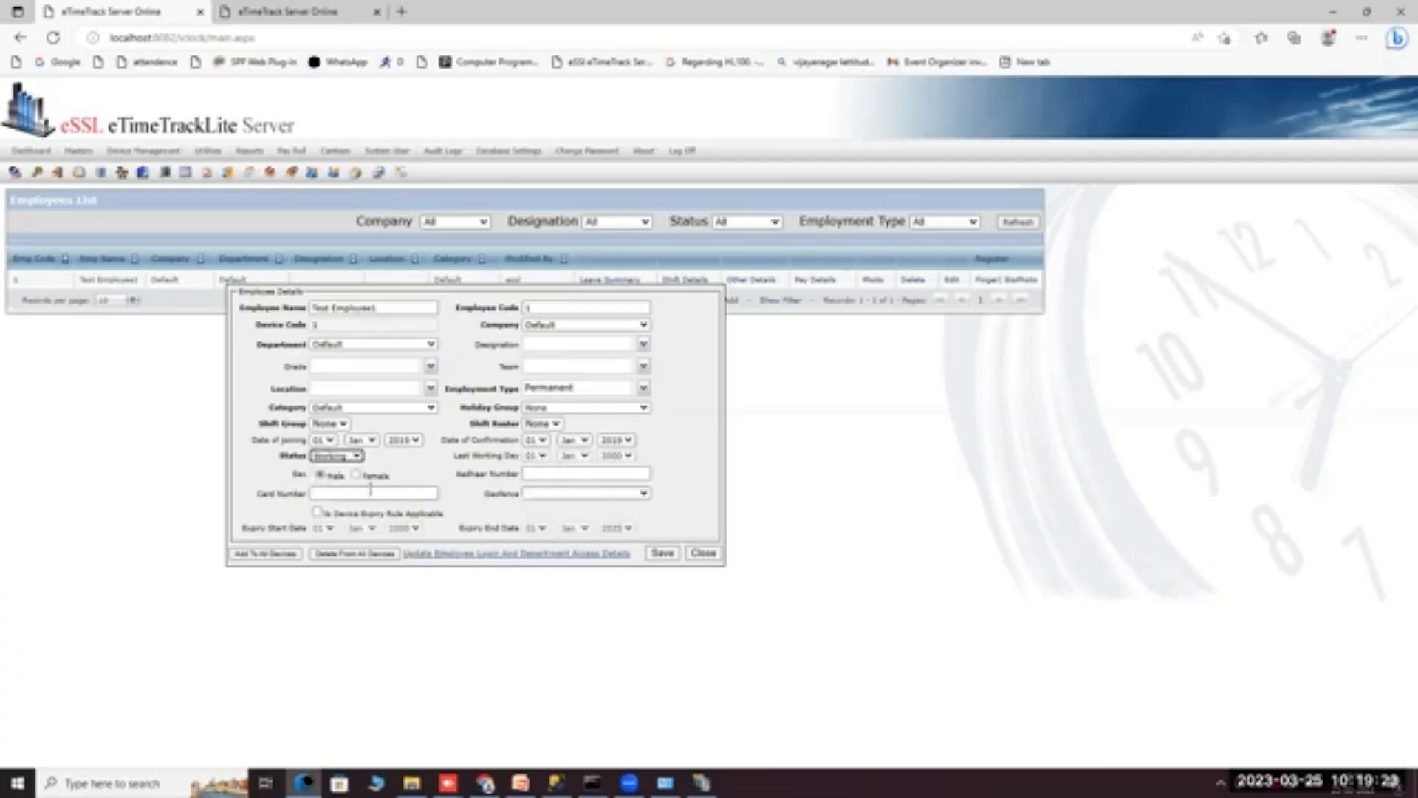
{"action": "left_click", "coordinate": [320, 475]}
Add Test Employee1 to all devices and close the employee details form.
{"action": "left_click", "coordinate": [329, 493]}
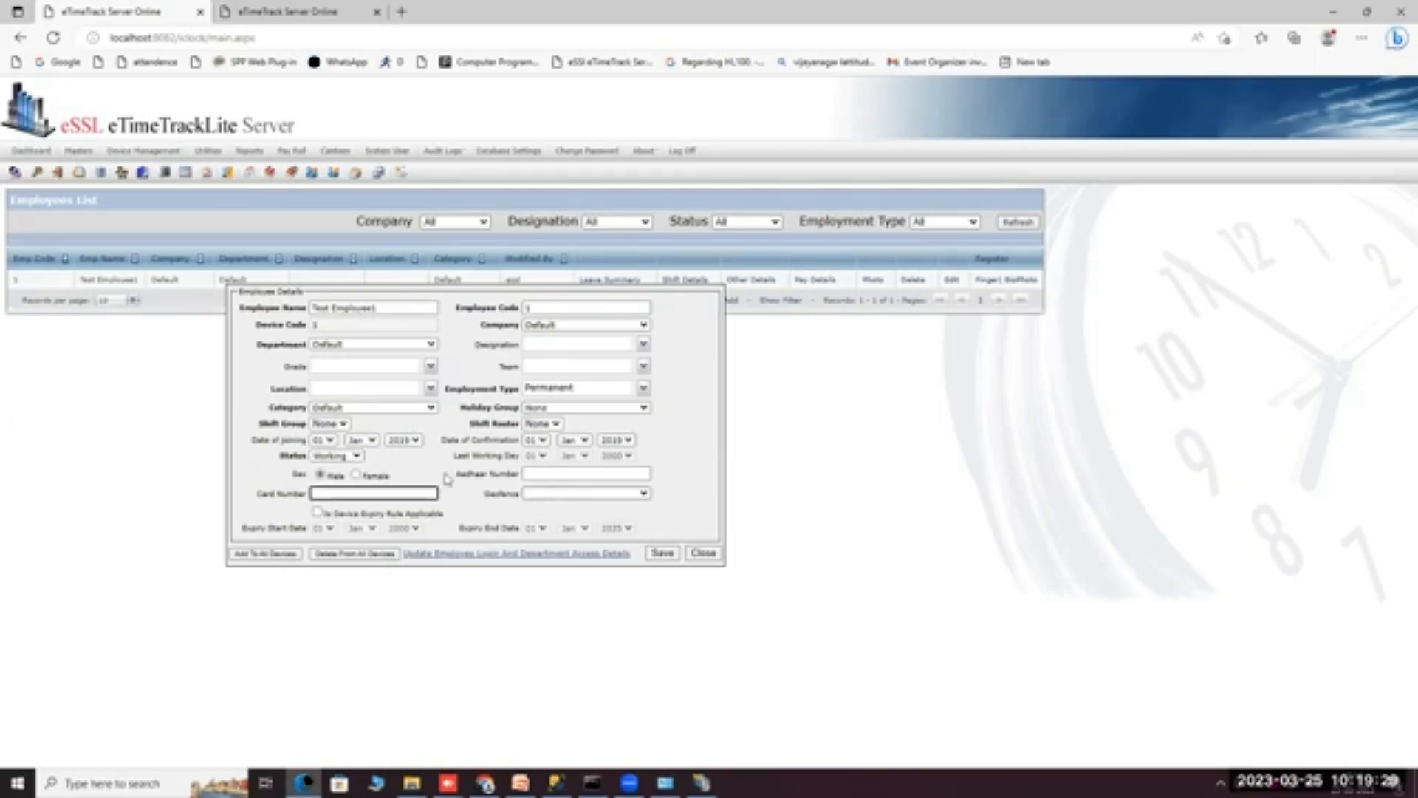
{"action": "left_click", "coordinate": [599, 472]}
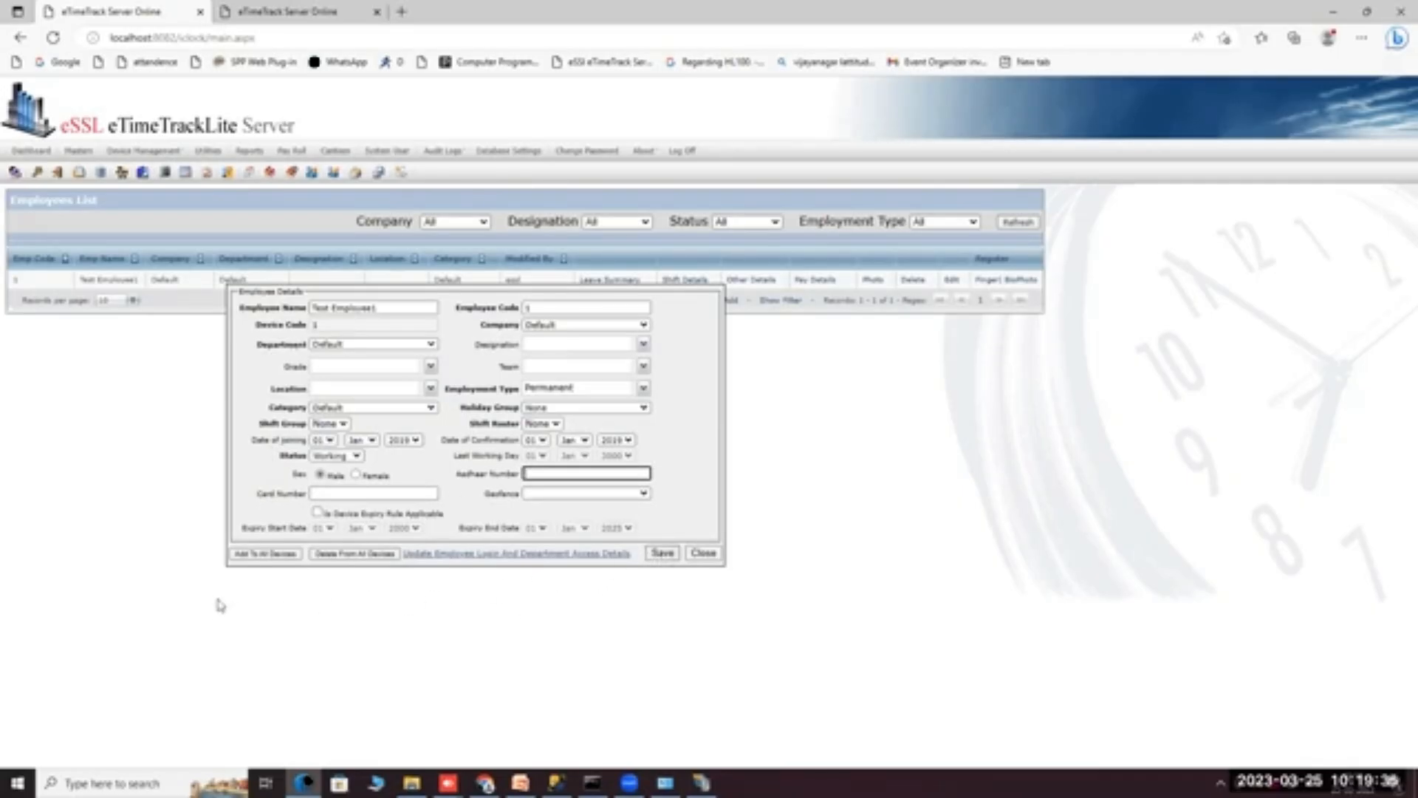
{"action": "left_click", "coordinate": [260, 554]}
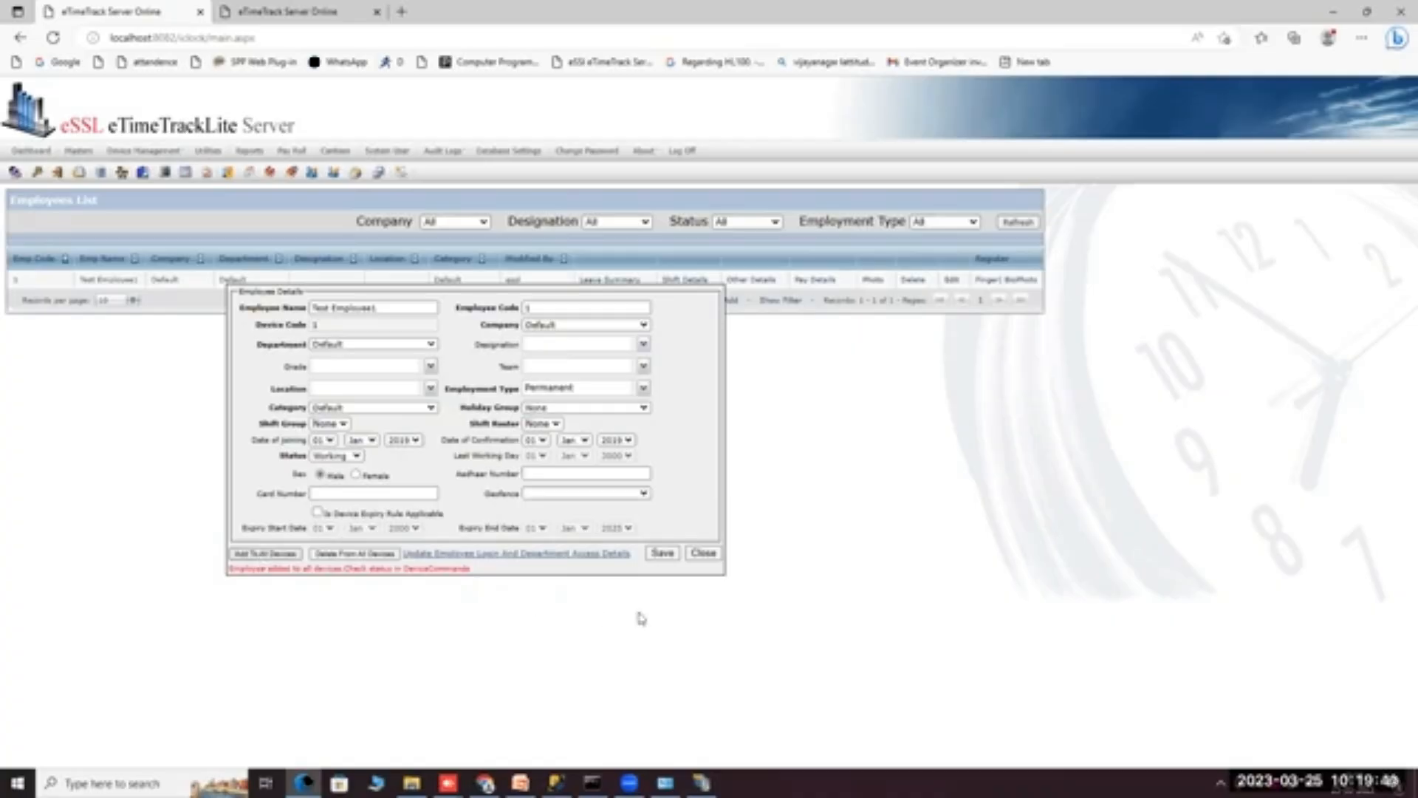
{"action": "left_click", "coordinate": [702, 554]}
{"action": "mouse_move", "coordinate": [168, 152]}
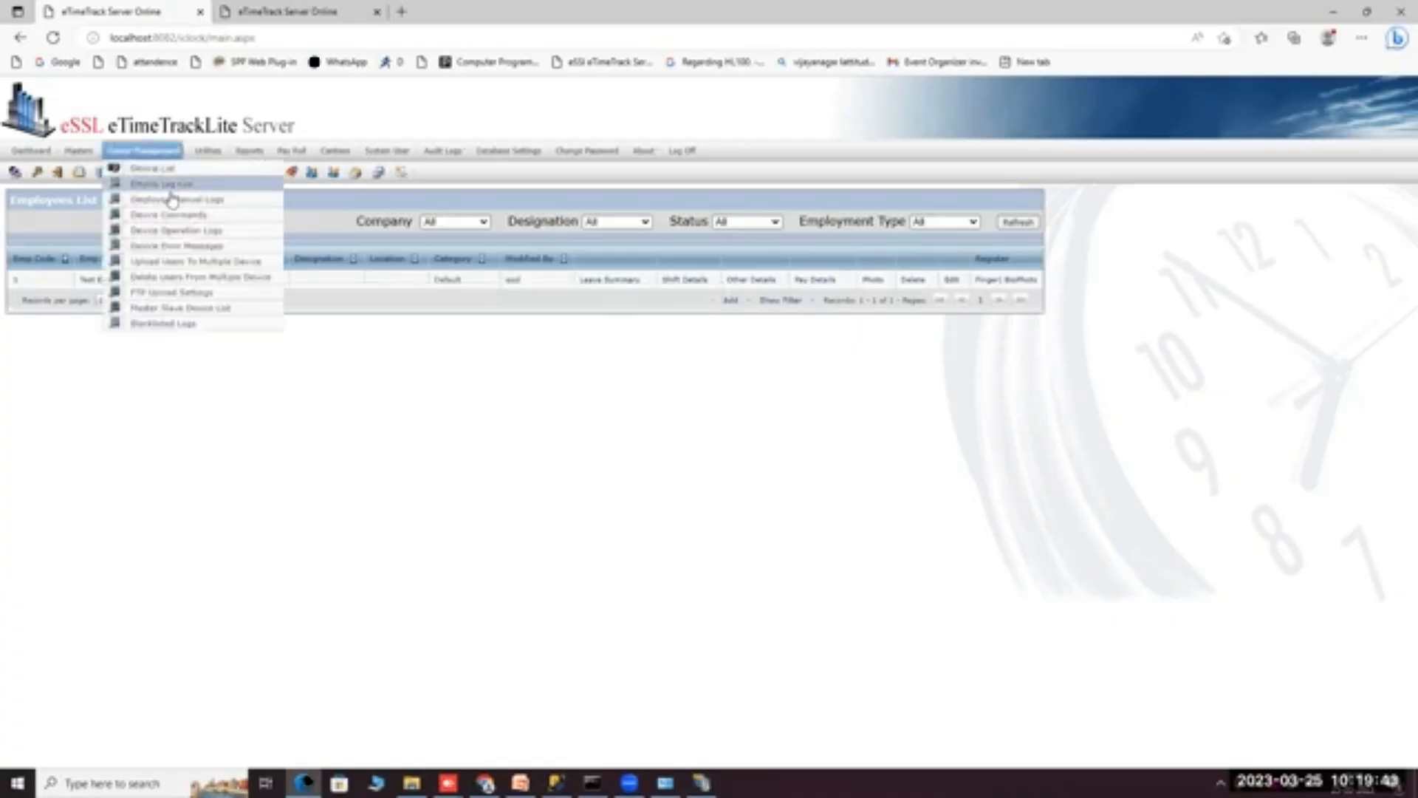
{"action": "left_click", "coordinate": [166, 215]}
{"action": "mouse_move", "coordinate": [78, 151]}
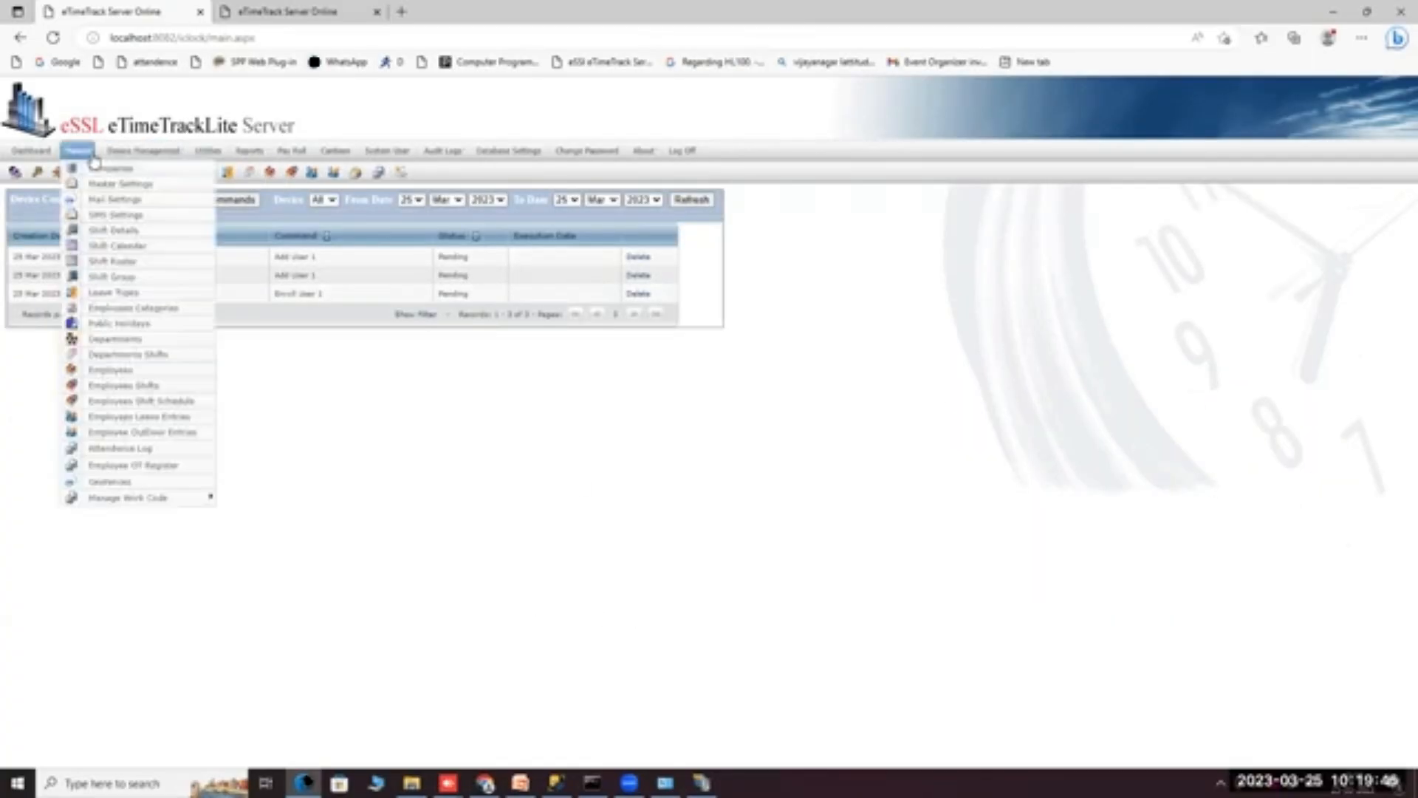
{"action": "left_click", "coordinate": [113, 370]}
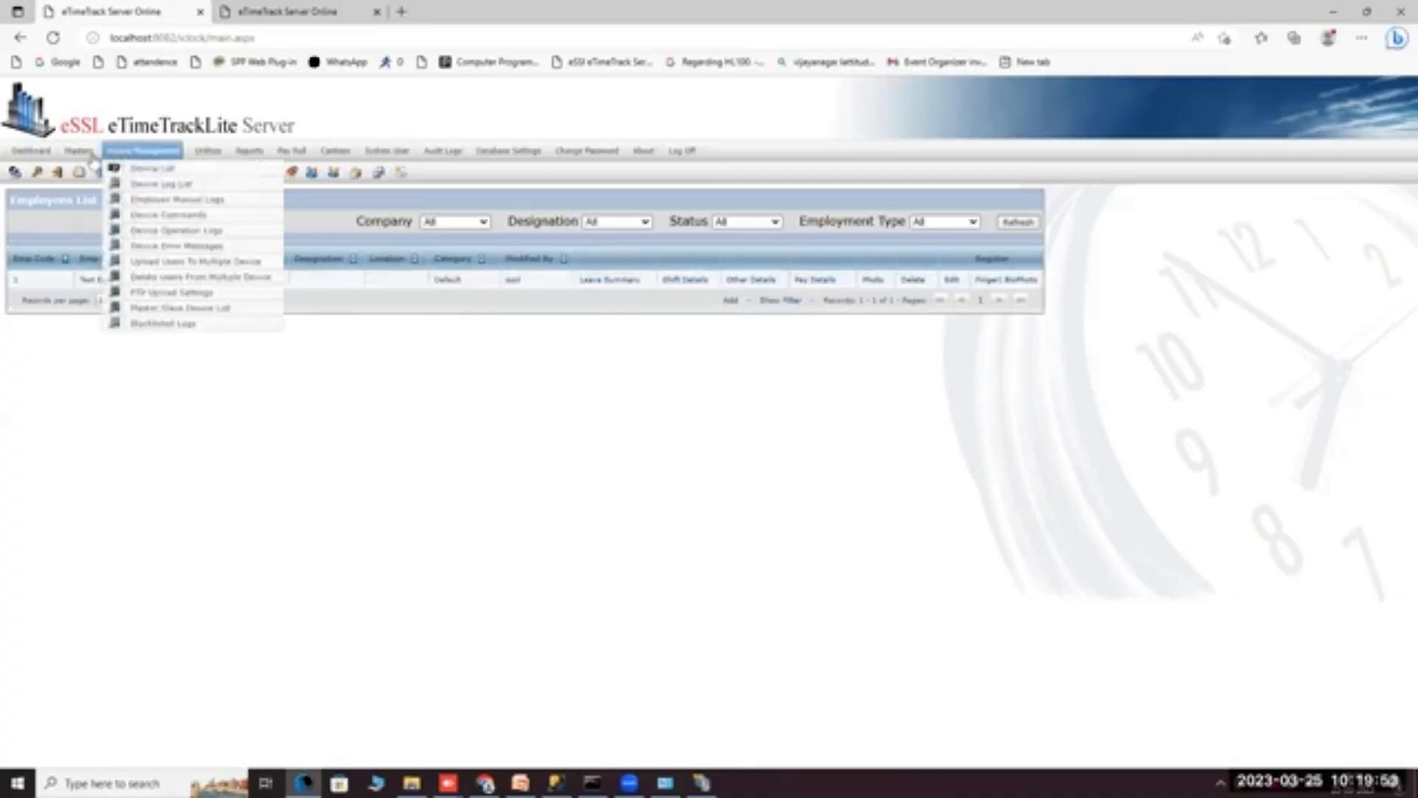
{"action": "mouse_move", "coordinate": [83, 152]}
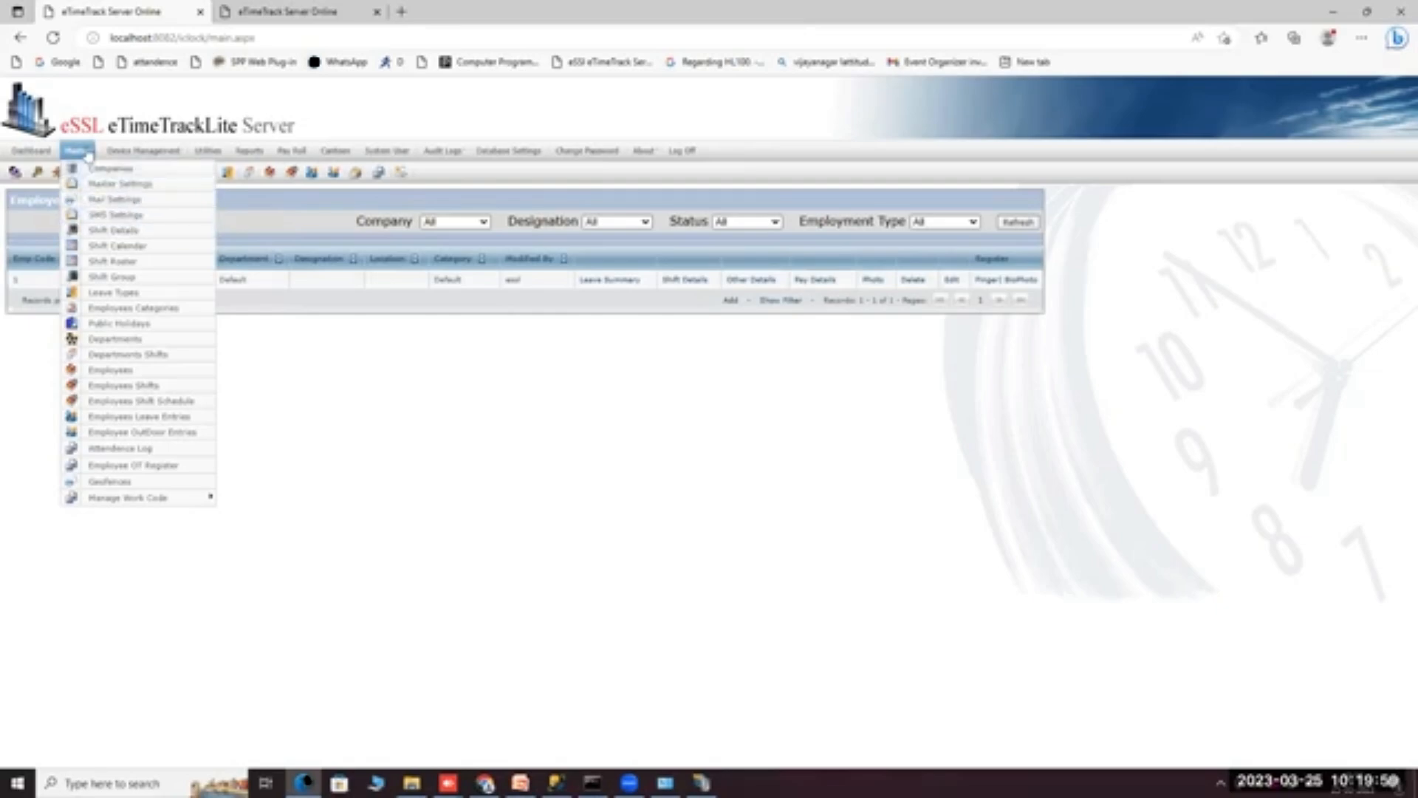
Enable a fixed shift from 08 to 16 in Master Settings and save it.
{"action": "left_click", "coordinate": [100, 185]}
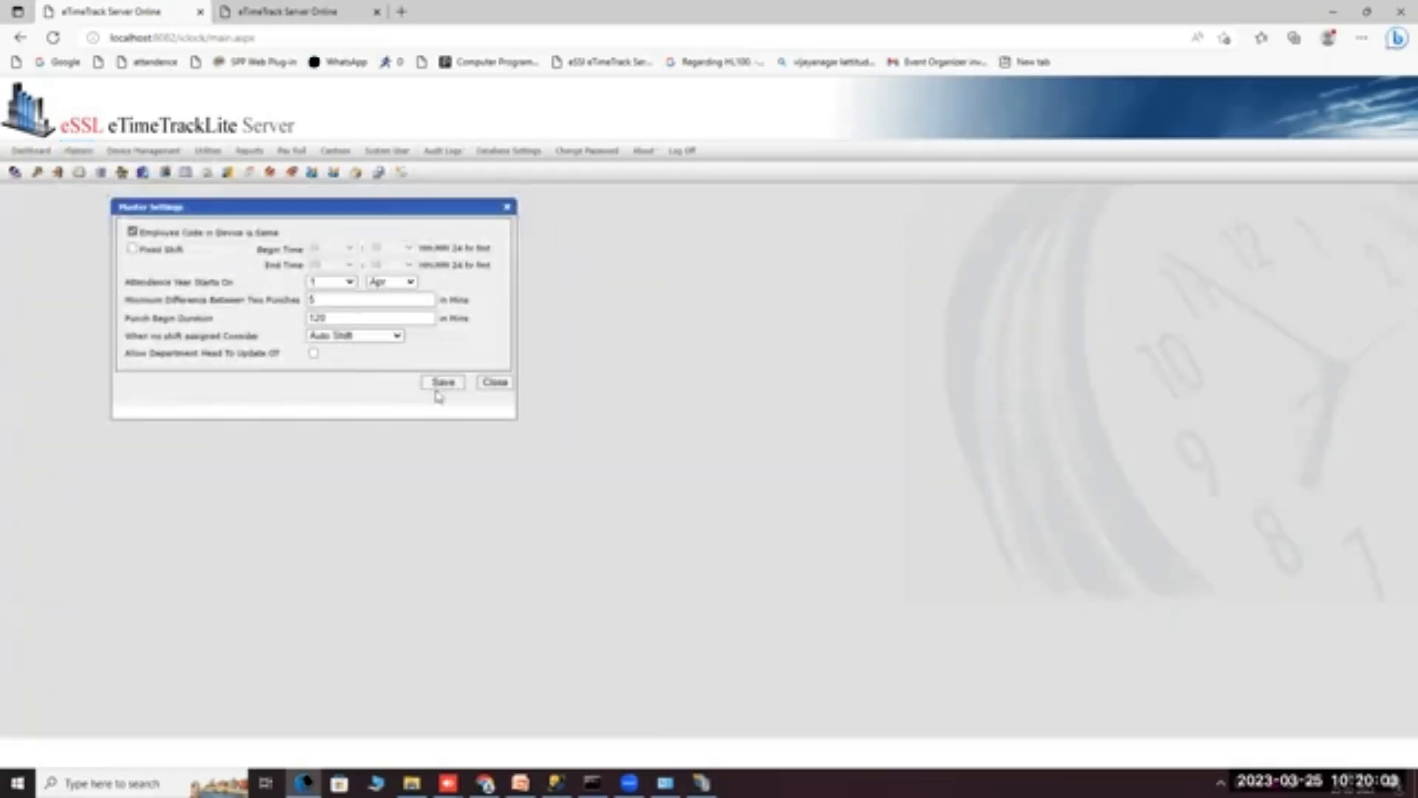
{"action": "left_click", "coordinate": [133, 249]}
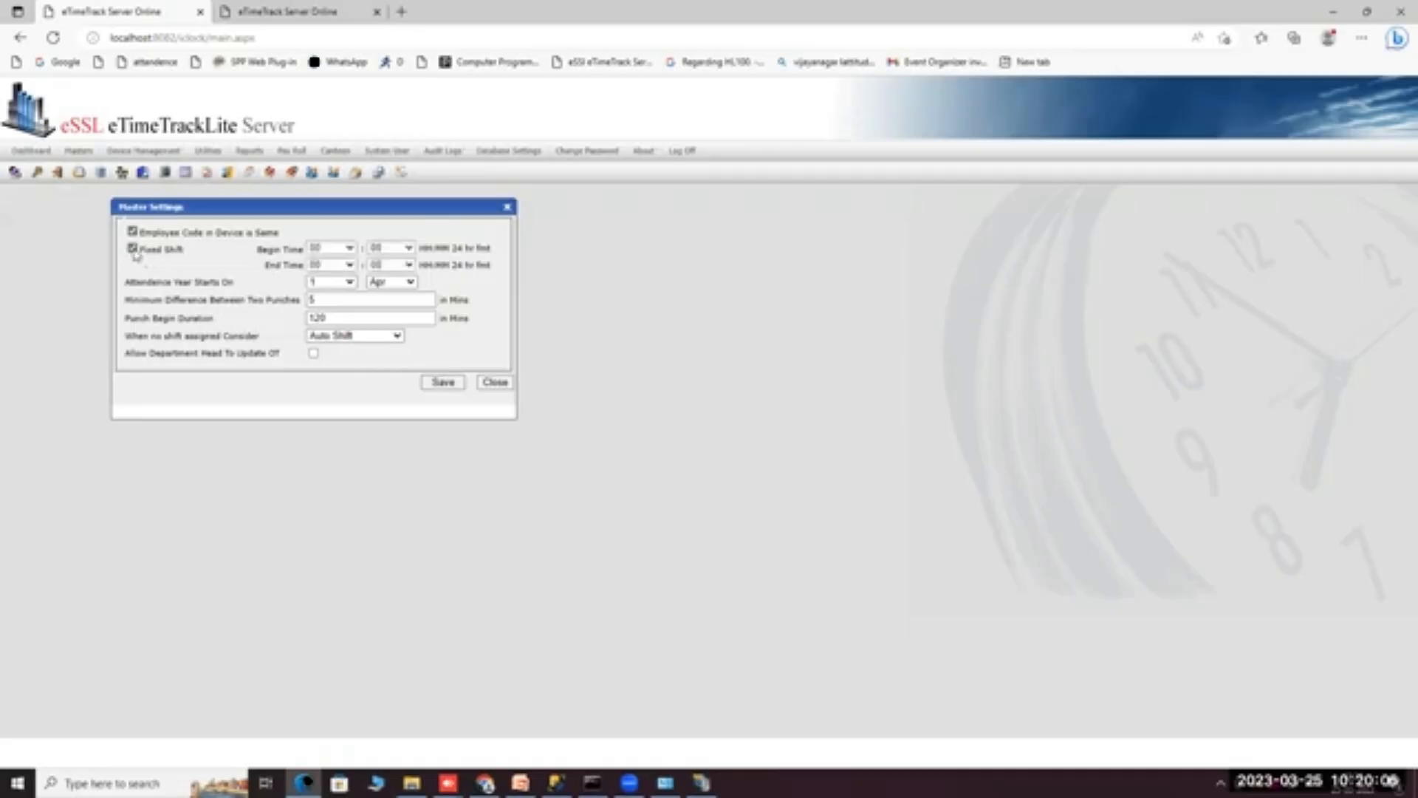
{"action": "left_click", "coordinate": [325, 248]}
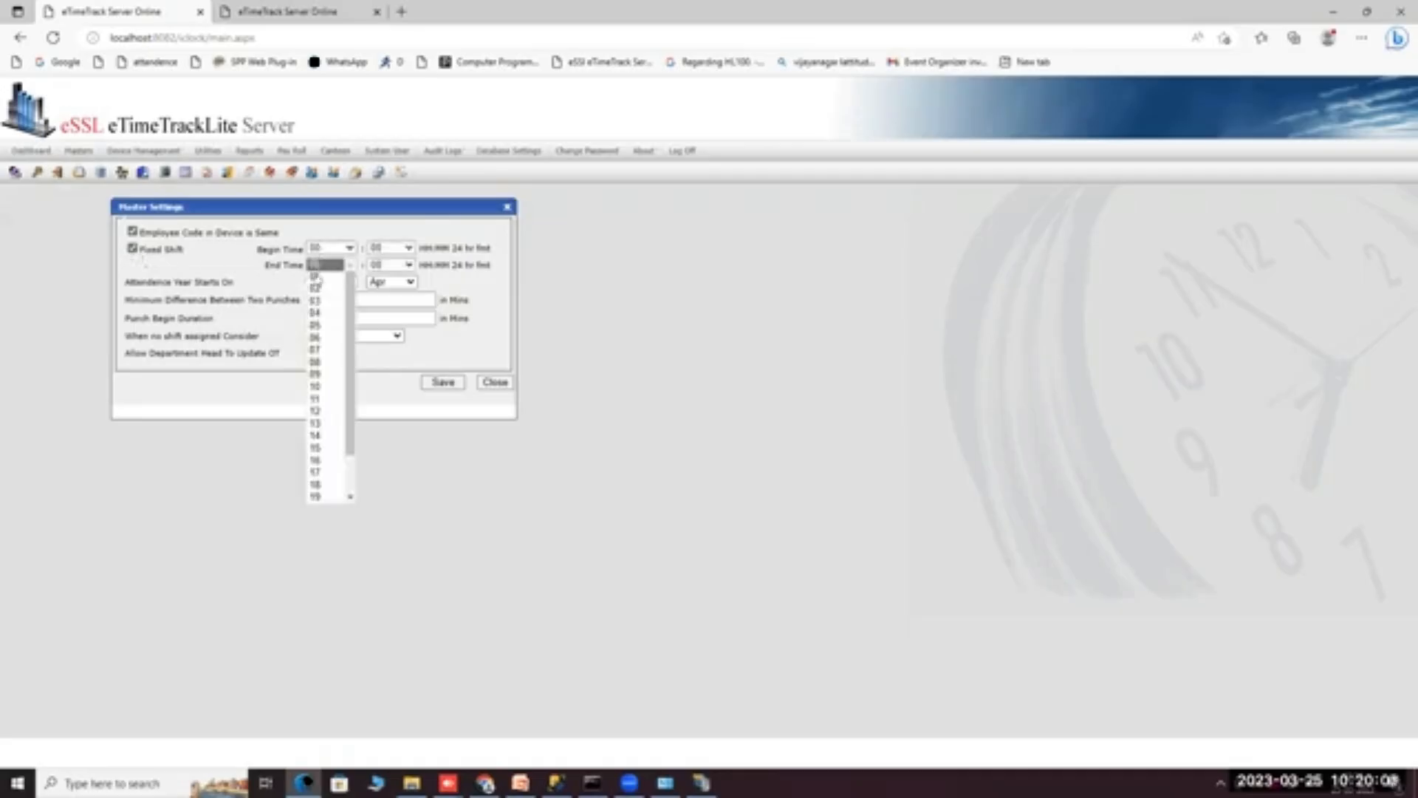
{"action": "left_click", "coordinate": [317, 361]}
{"action": "left_click", "coordinate": [350, 265]}
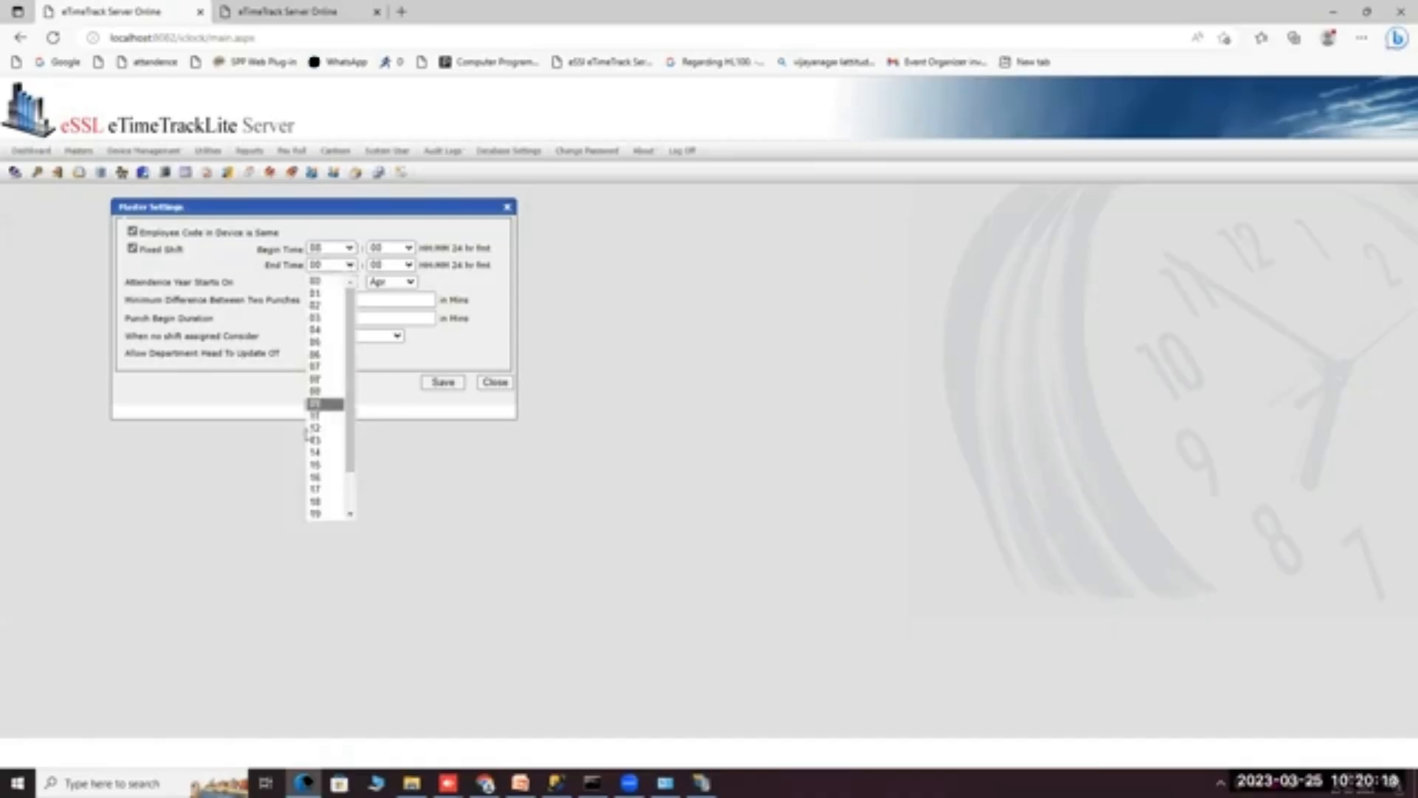
{"action": "left_click", "coordinate": [320, 478]}
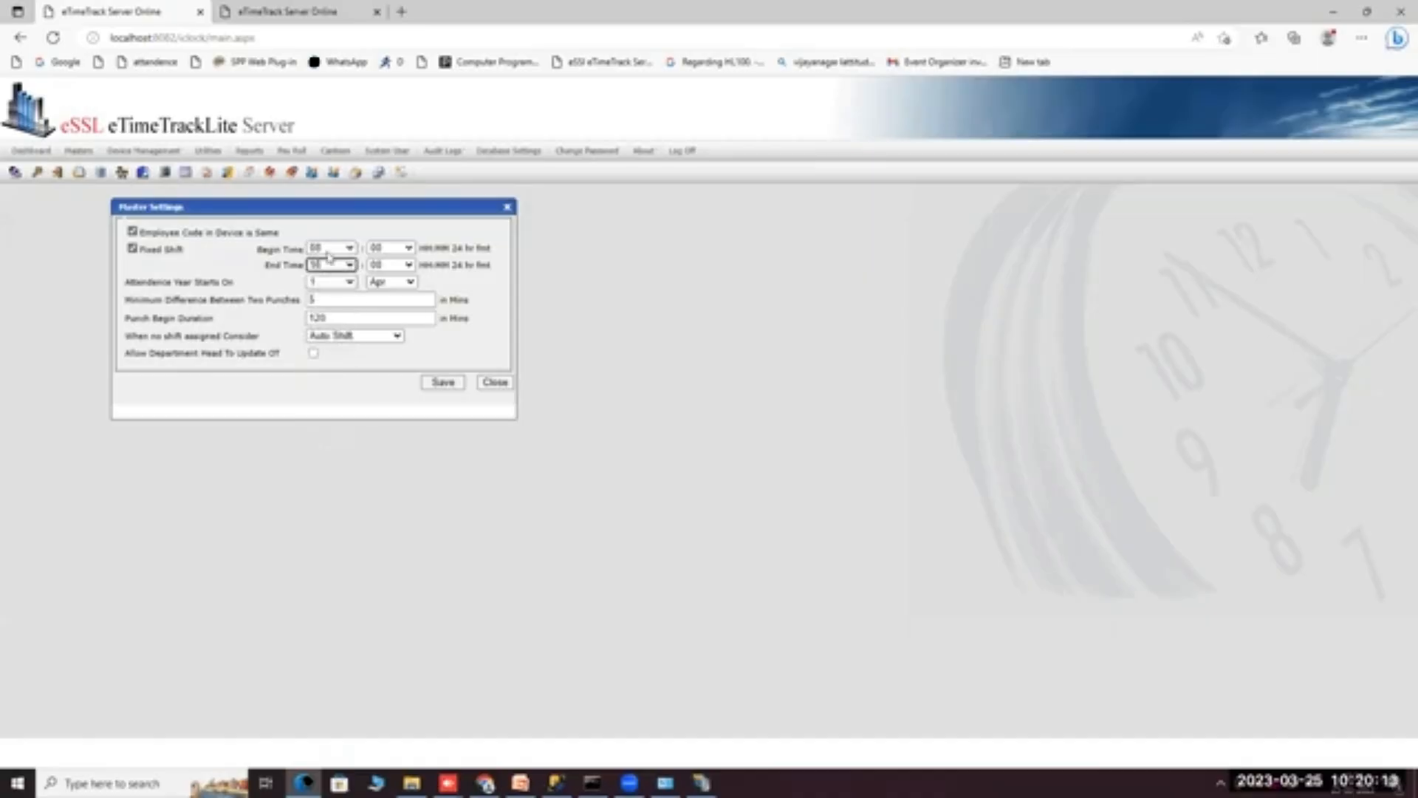
{"action": "left_click", "coordinate": [441, 383]}
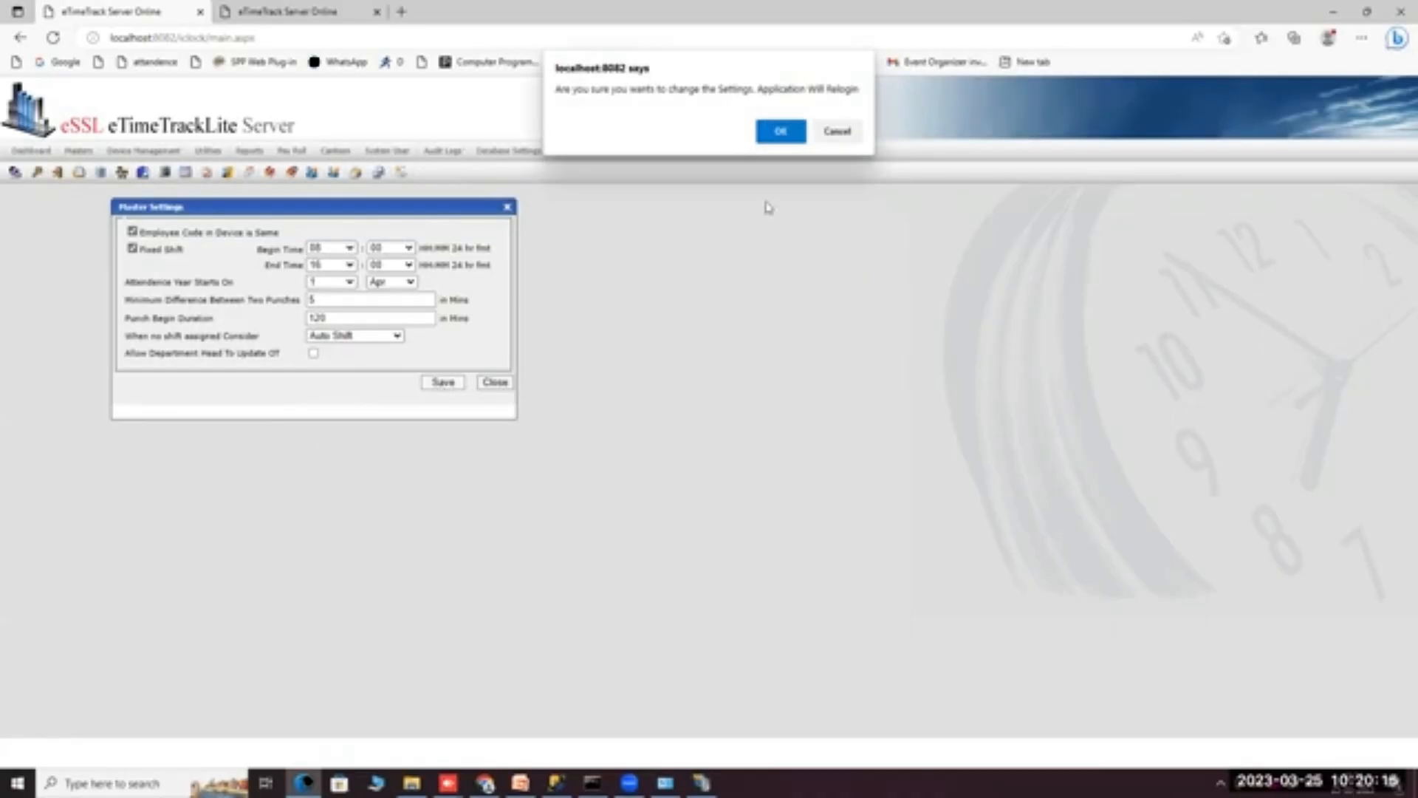
{"action": "left_click", "coordinate": [781, 126]}
Log back in with the admin credentials and dismiss the evaluation notice.
{"action": "left_click", "coordinate": [682, 427]}
{"action": "type", "text": "essl"}
{"action": "key", "text": "Tab"}
{"action": "type", "text": "e"}
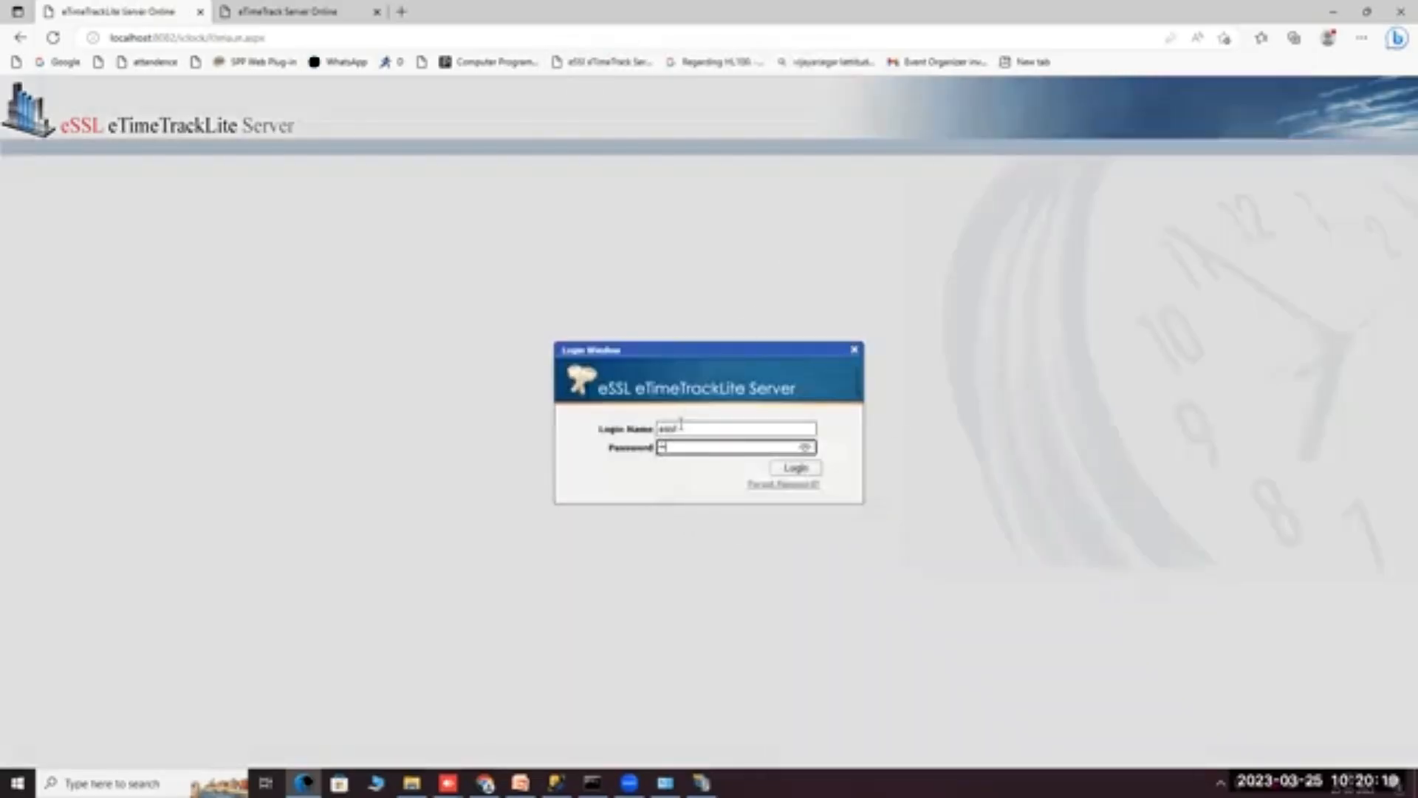
{"action": "key", "text": "Return"}
{"action": "left_click", "coordinate": [700, 442]}
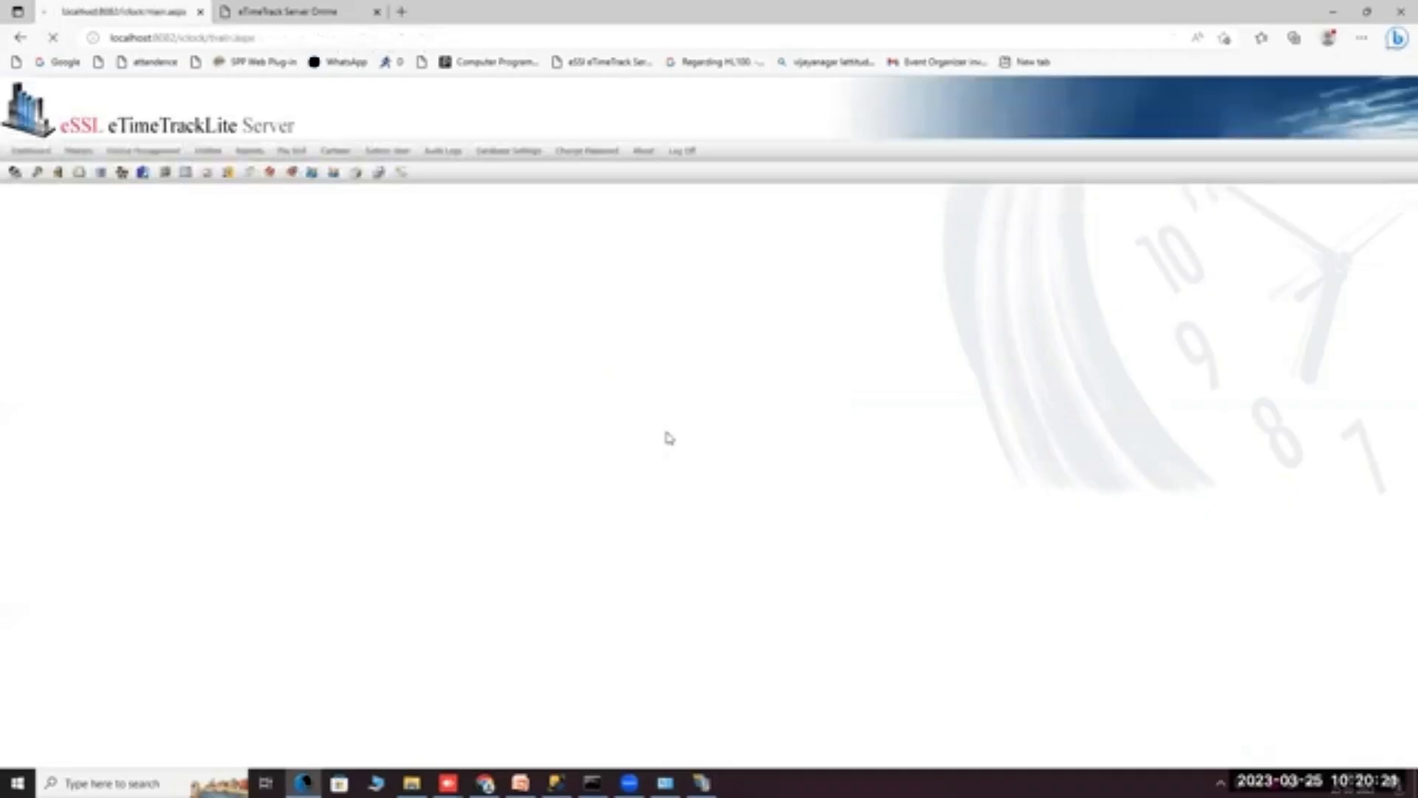
Turn Fixed Shift off in Master Settings and save the change.
{"action": "left_click", "coordinate": [102, 183]}
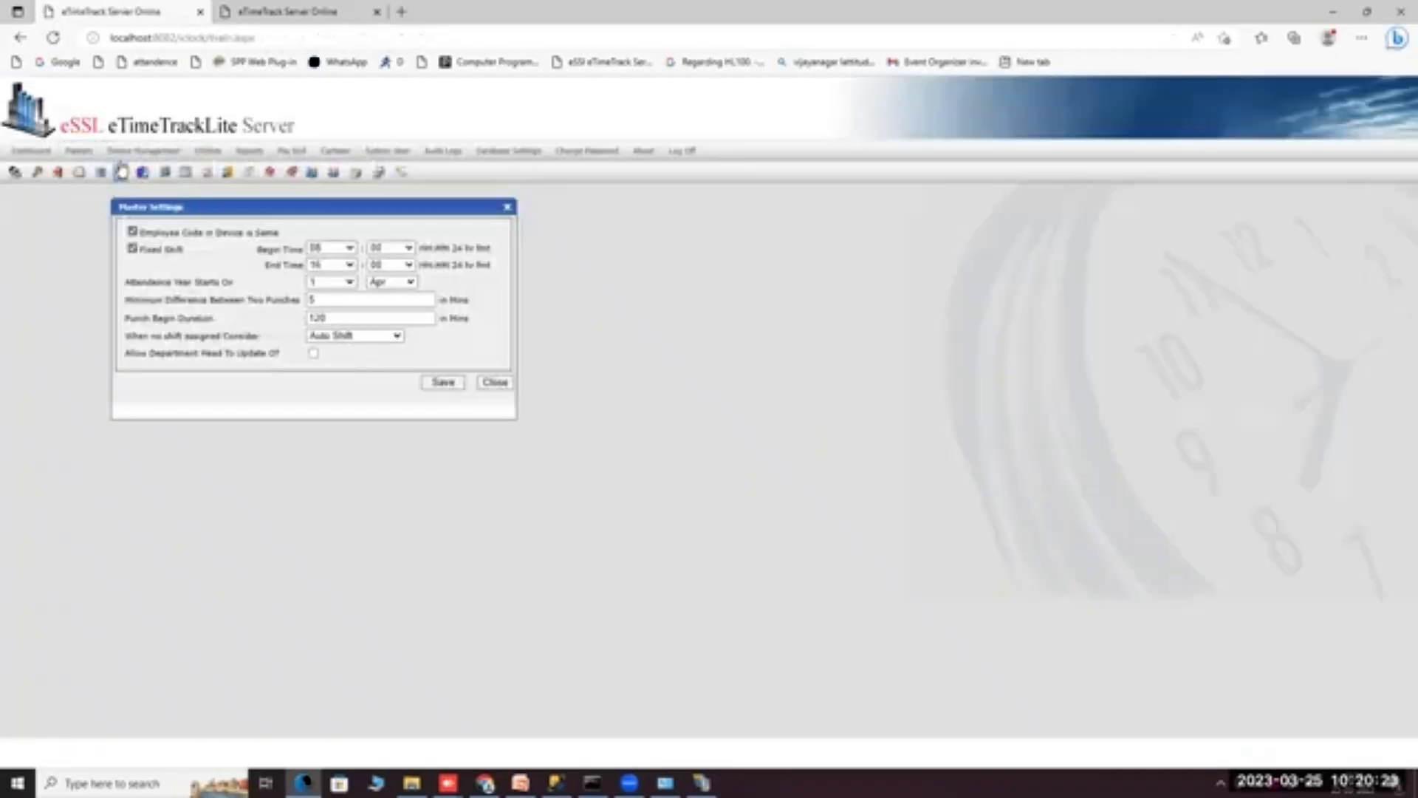
{"action": "left_click", "coordinate": [494, 382]}
{"action": "mouse_move", "coordinate": [78, 151]}
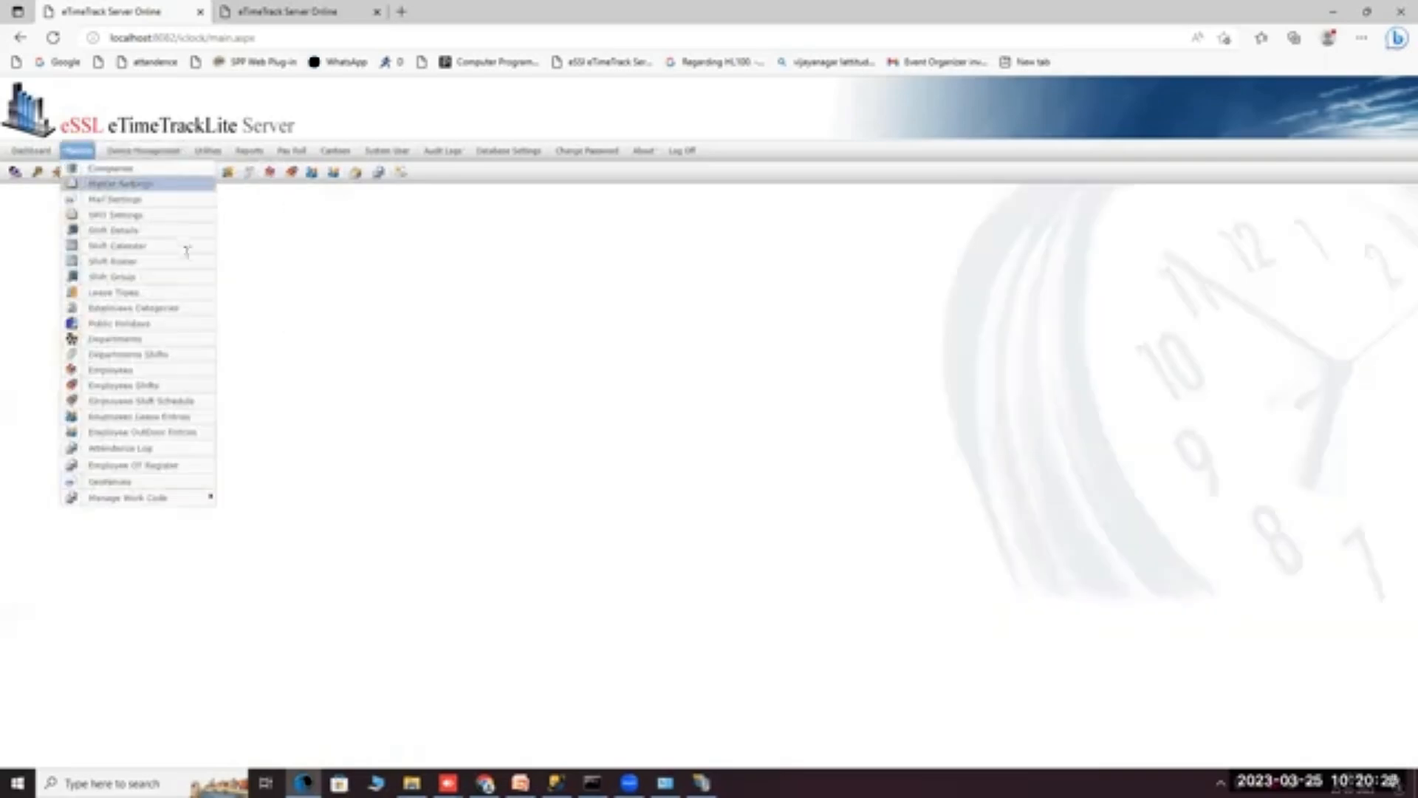
{"action": "left_click", "coordinate": [101, 183]}
{"action": "left_click", "coordinate": [494, 382]}
{"action": "mouse_move", "coordinate": [79, 150]}
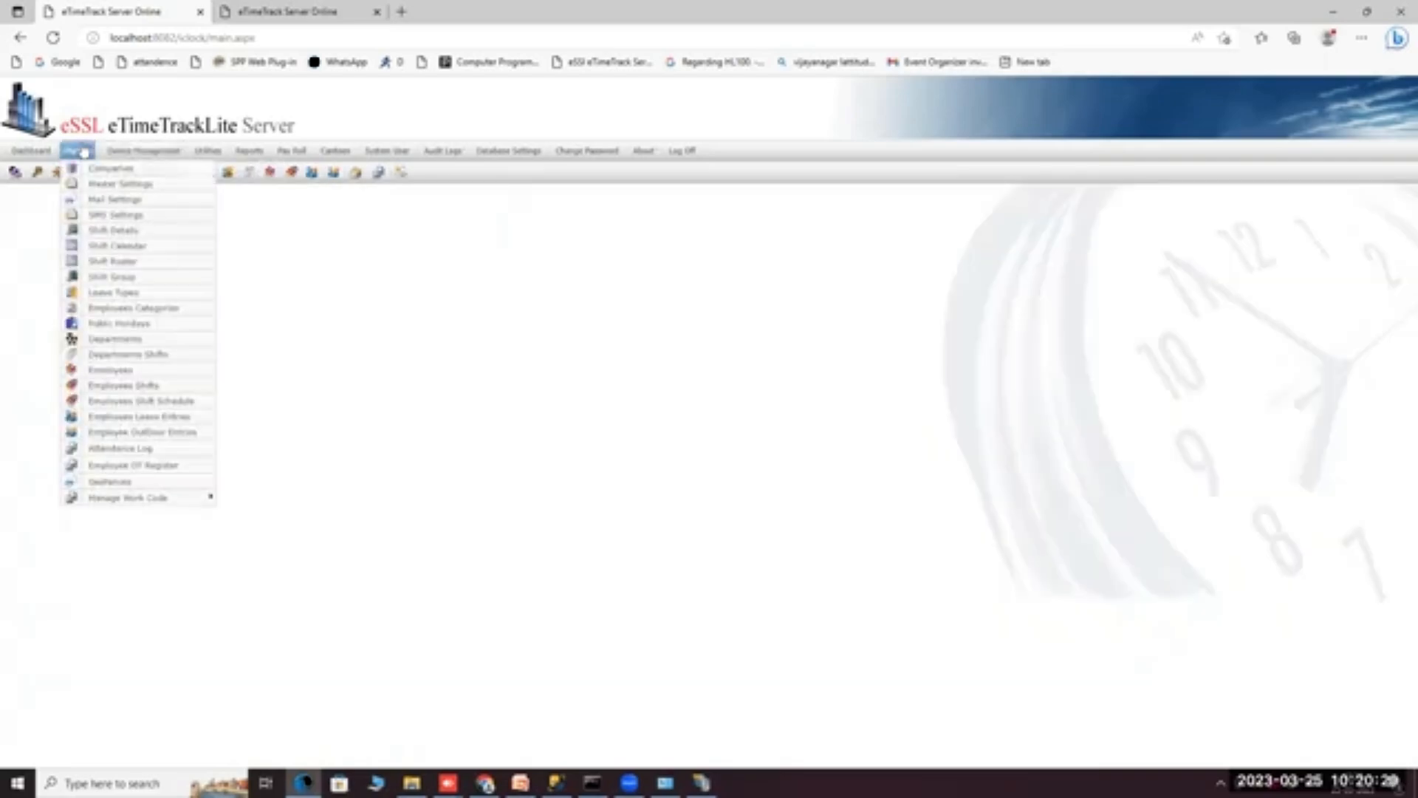
{"action": "left_click", "coordinate": [103, 189]}
{"action": "left_click", "coordinate": [132, 248]}
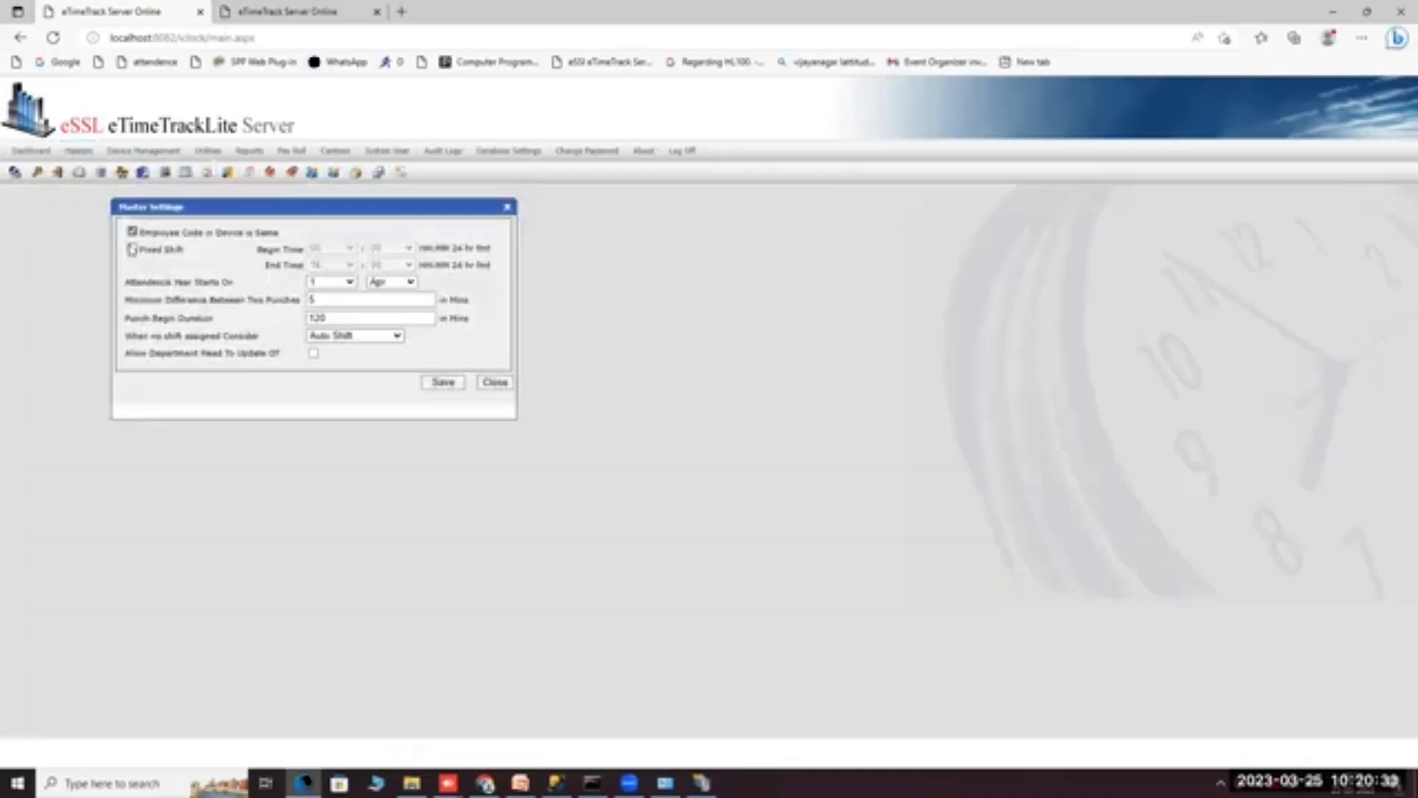
{"action": "left_click", "coordinate": [442, 382]}
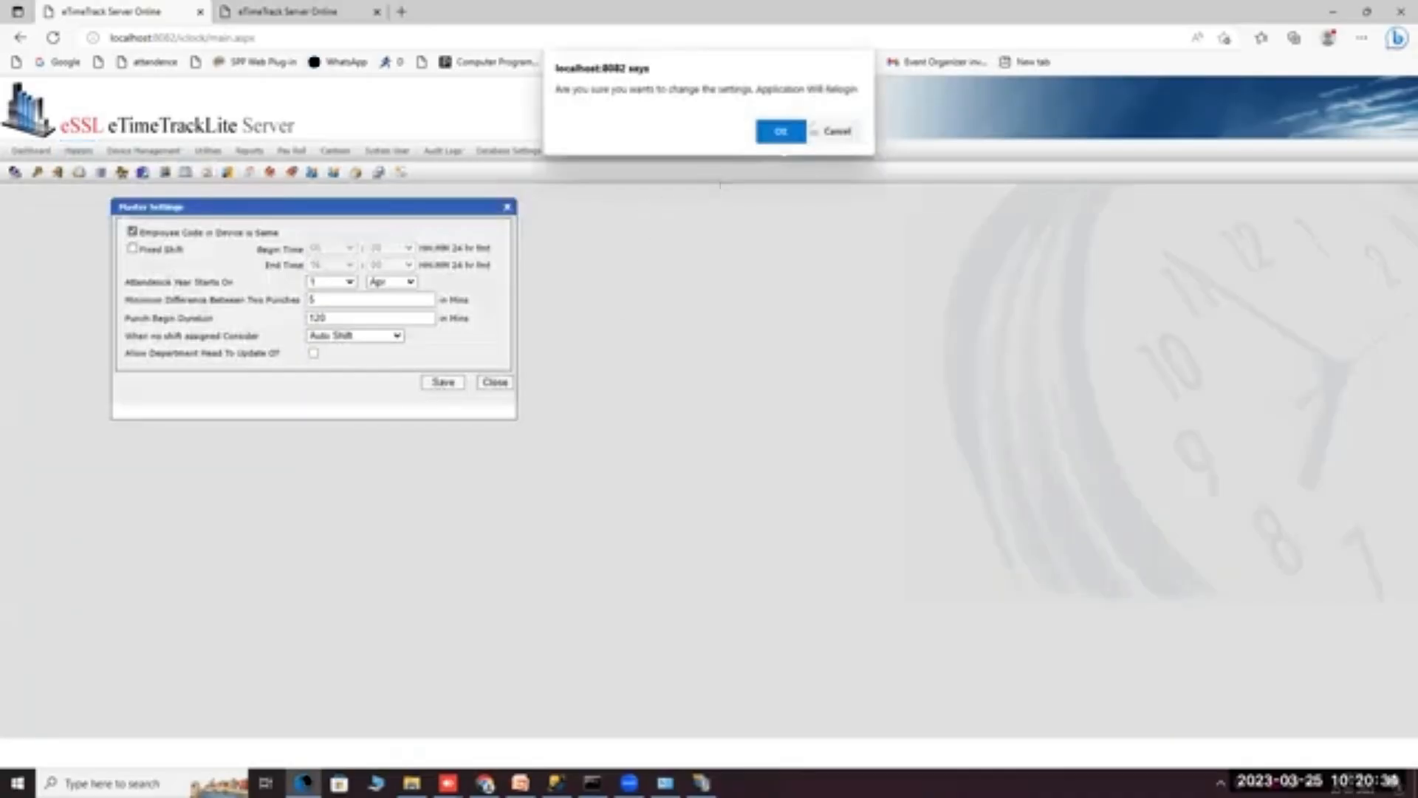
{"action": "left_click", "coordinate": [783, 132]}
Log back in and dismiss the evaluation period notice.
{"action": "left_click", "coordinate": [680, 429]}
{"action": "type", "text": "e"}
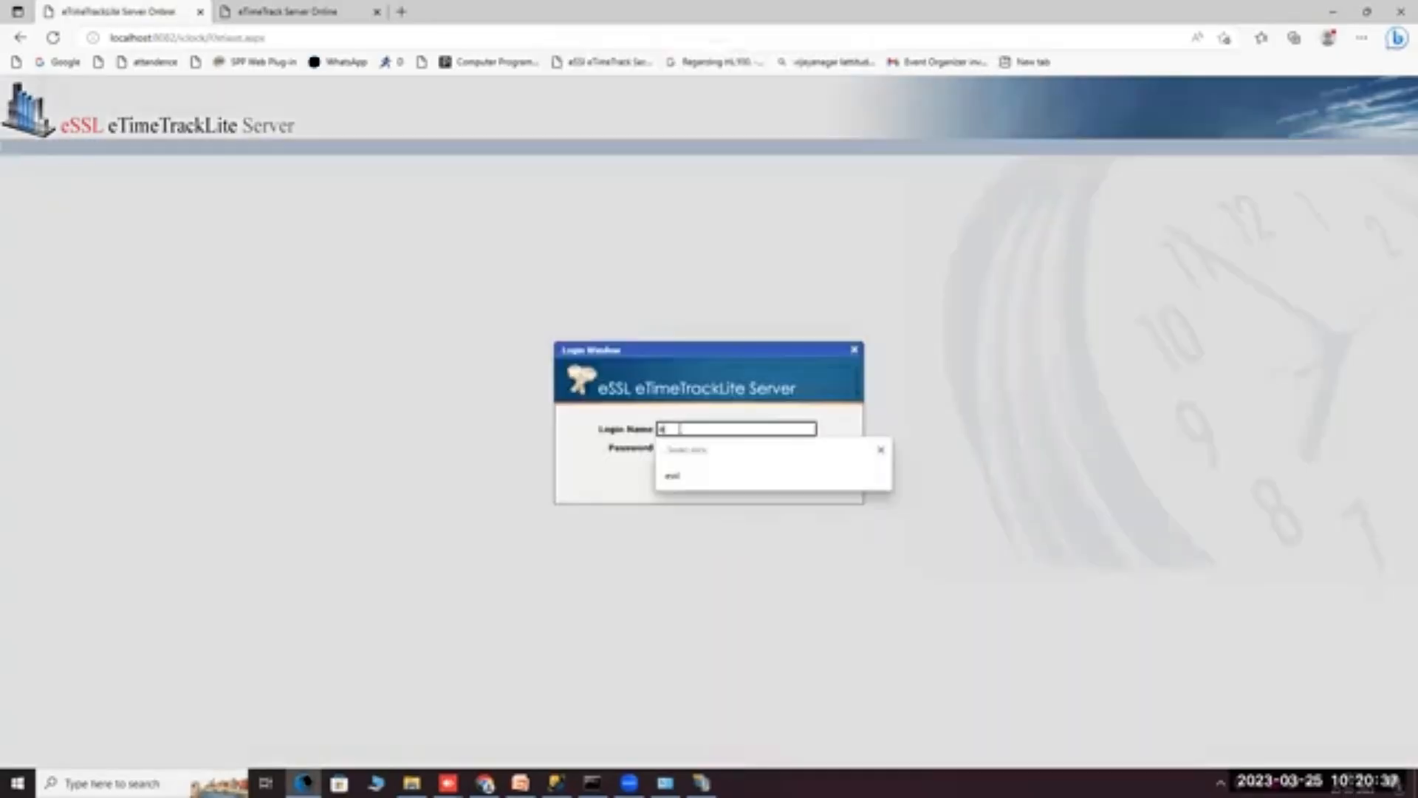
{"action": "type", "text": "ssl"}
{"action": "key", "text": "Tab"}
{"action": "type", "text": "essl"}
{"action": "key", "text": "Return"}
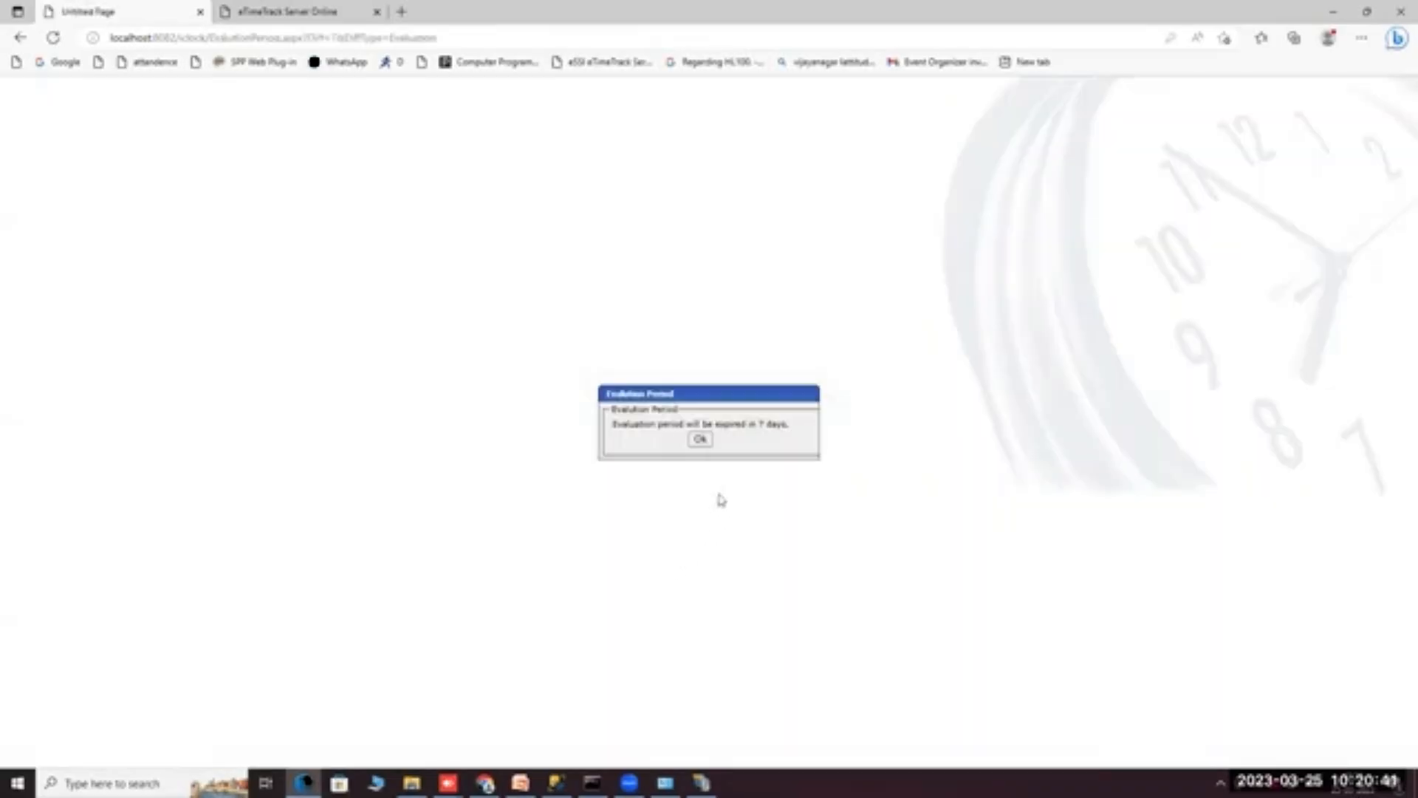
{"action": "left_click", "coordinate": [701, 440]}
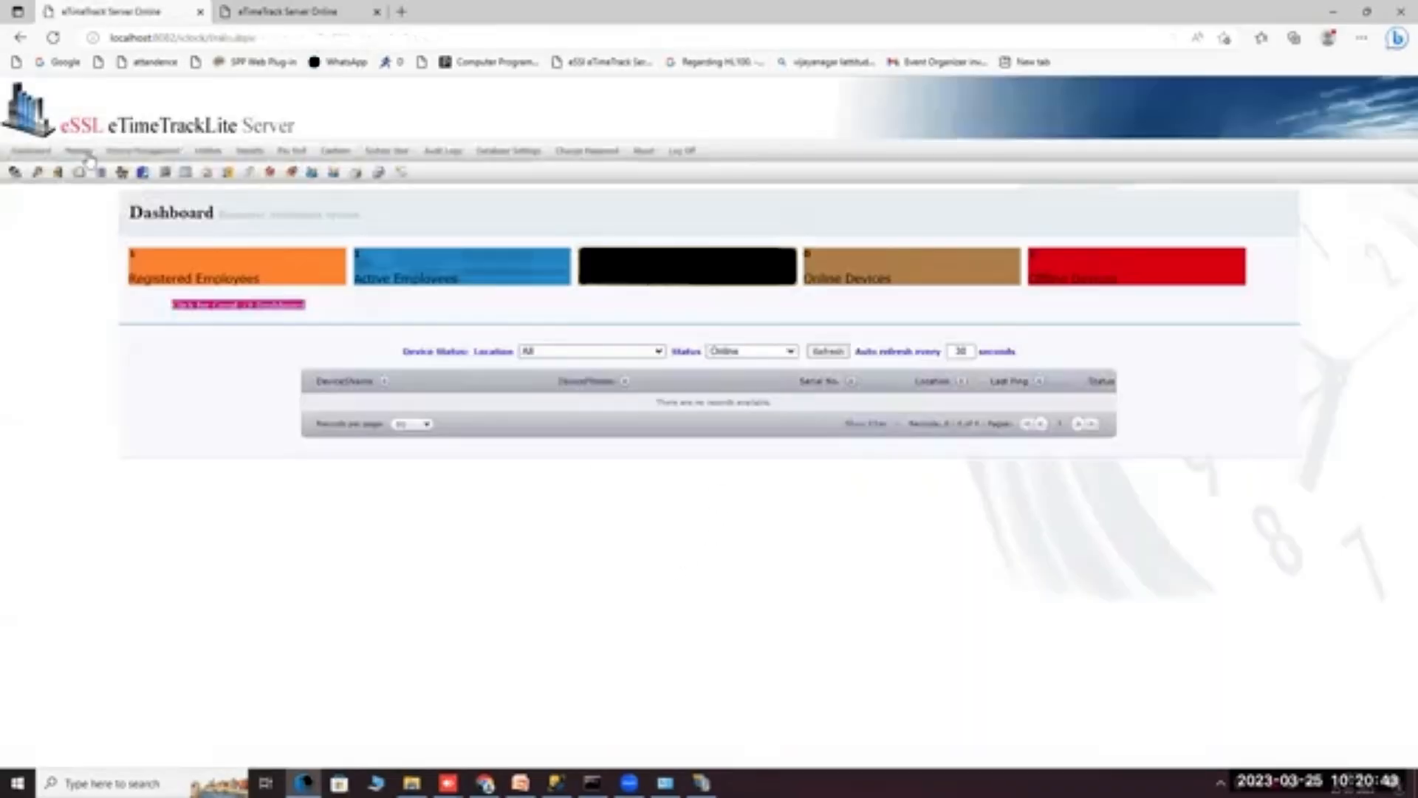
Add a new shift in the Shift List with name and short name GS.
{"action": "mouse_move", "coordinate": [77, 151]}
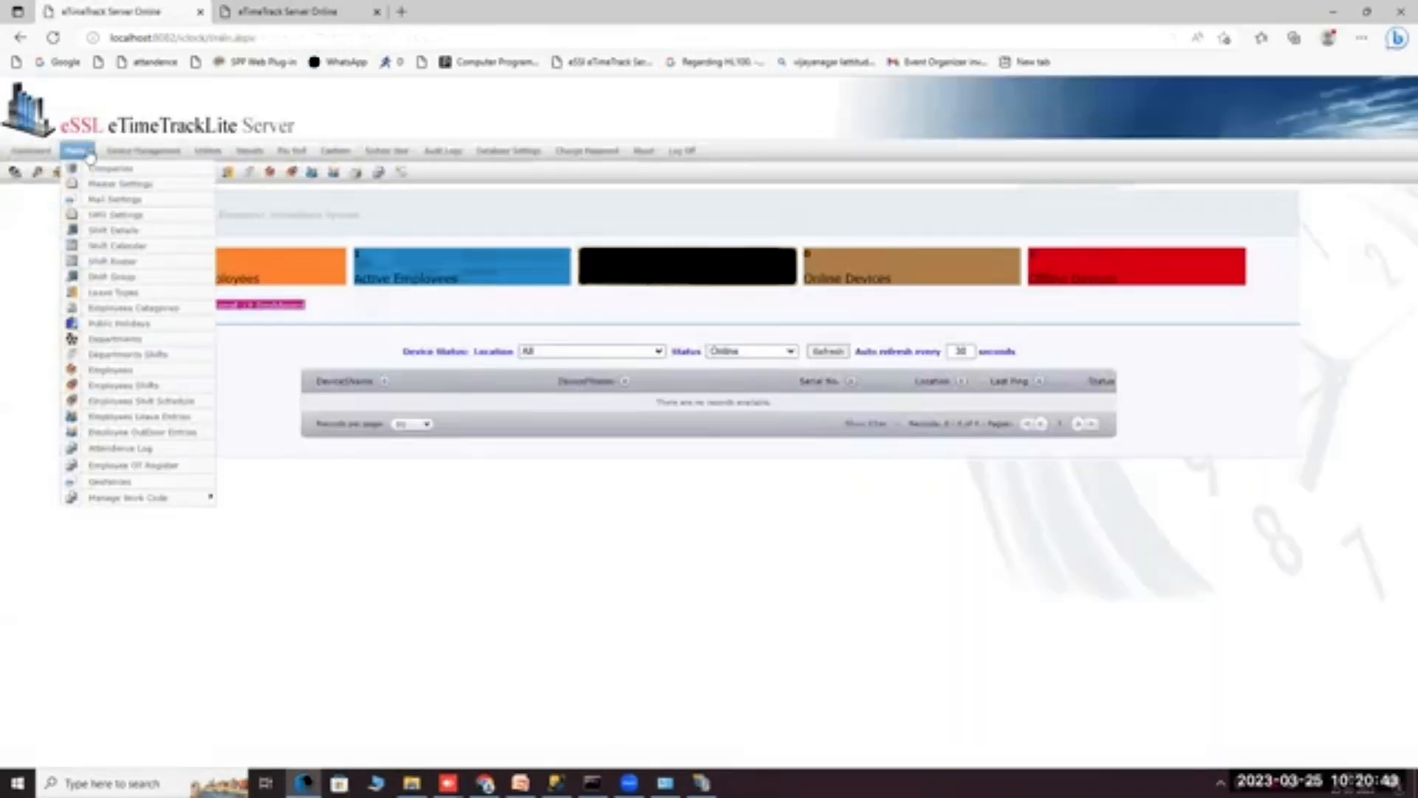
{"action": "left_click", "coordinate": [112, 230]}
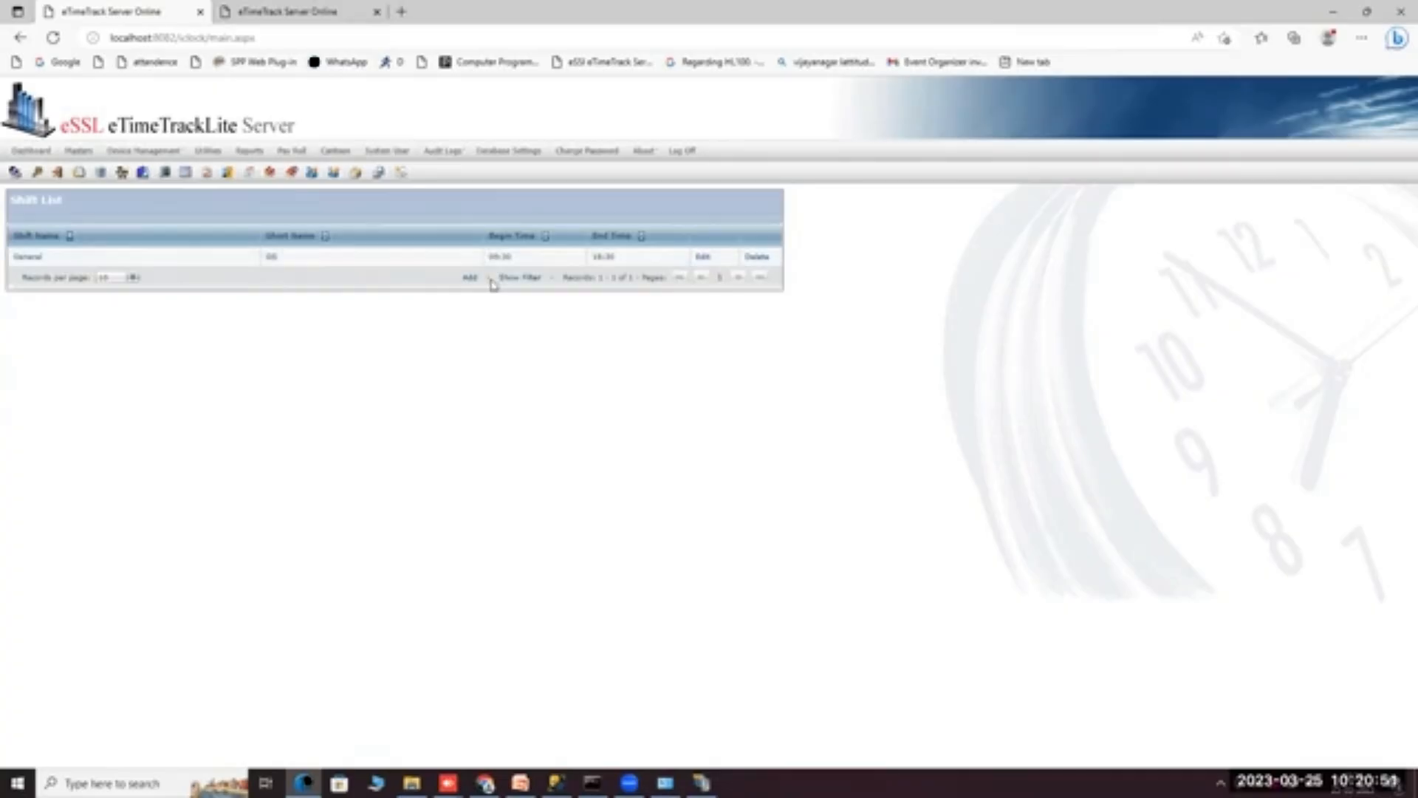
{"action": "left_click", "coordinate": [468, 280]}
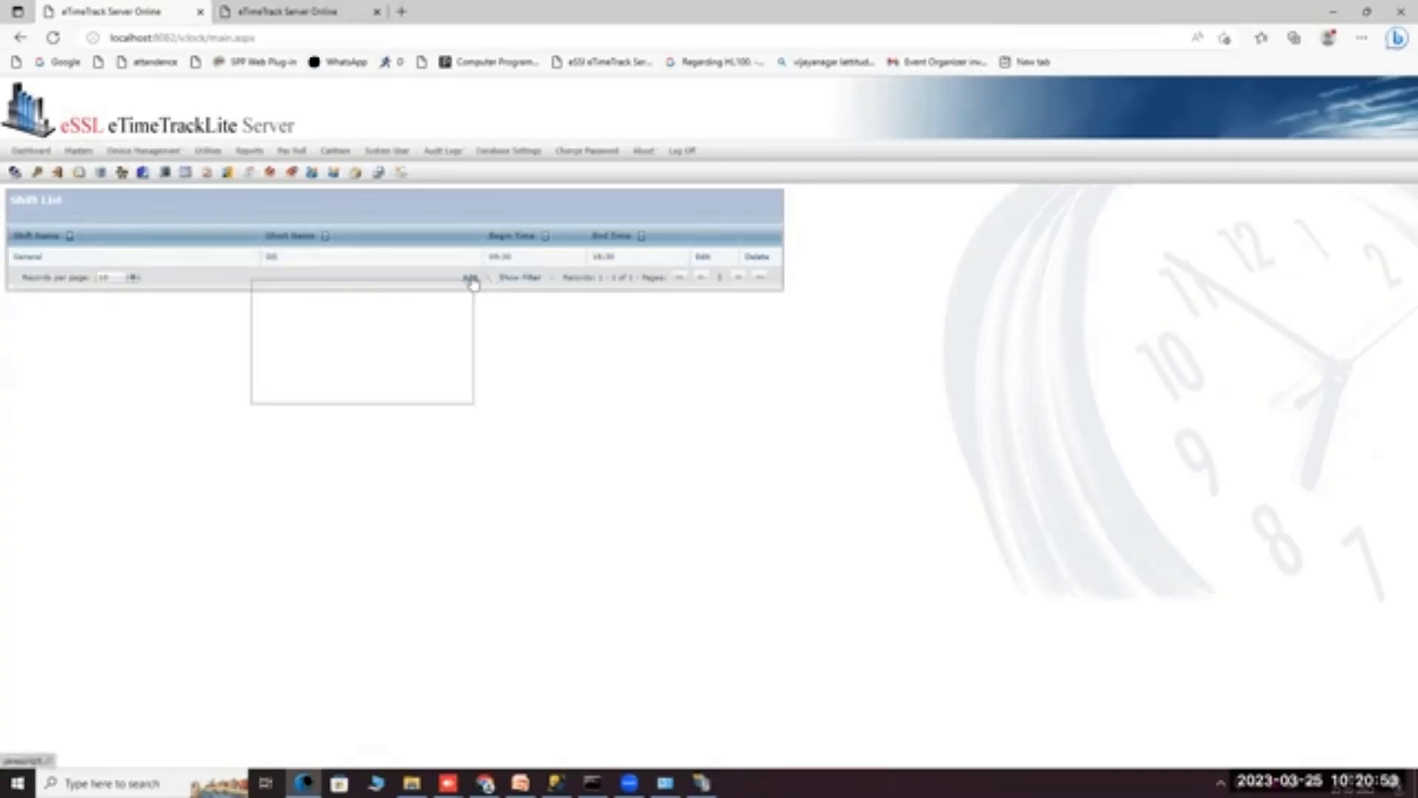
{"action": "left_click", "coordinate": [157, 305]}
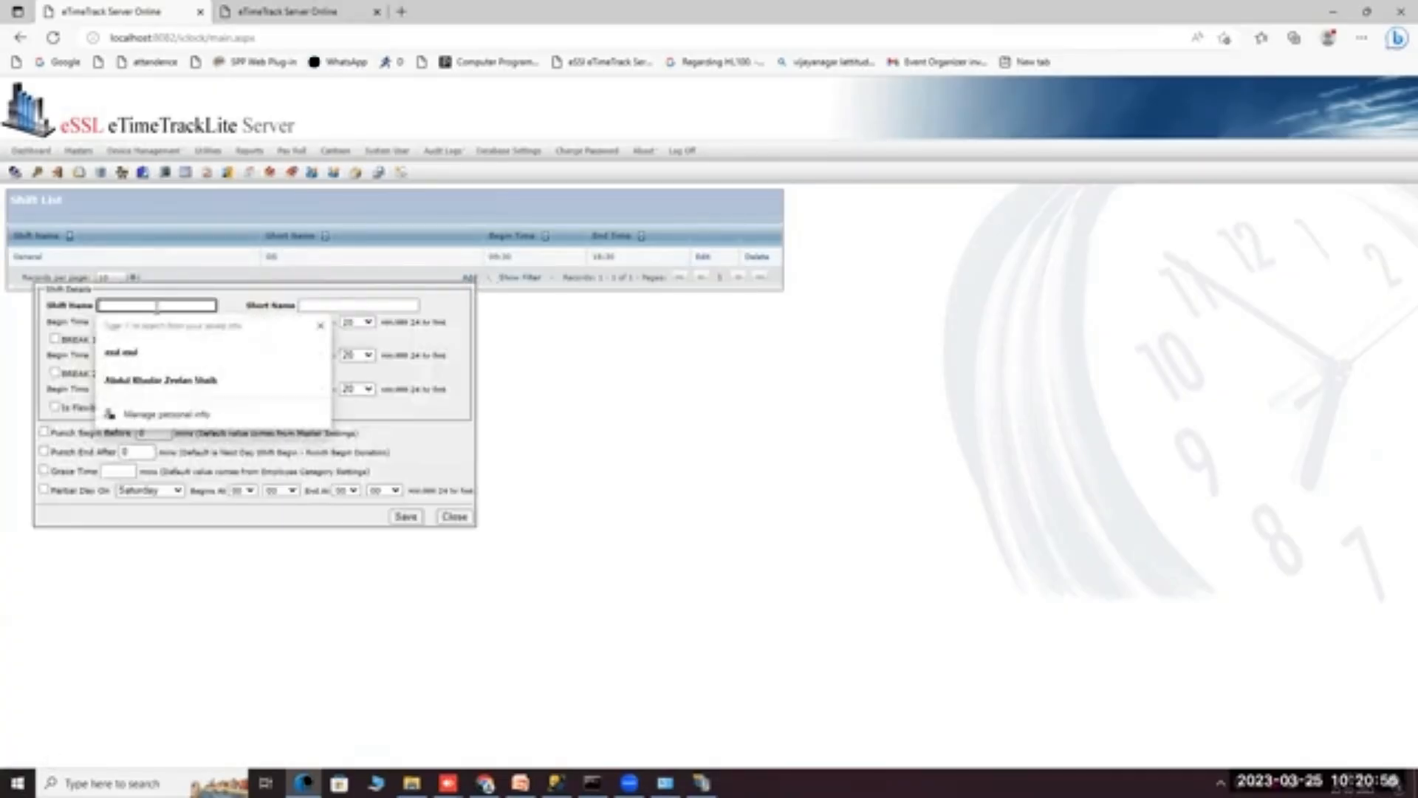
{"action": "type", "text": "GSK"}
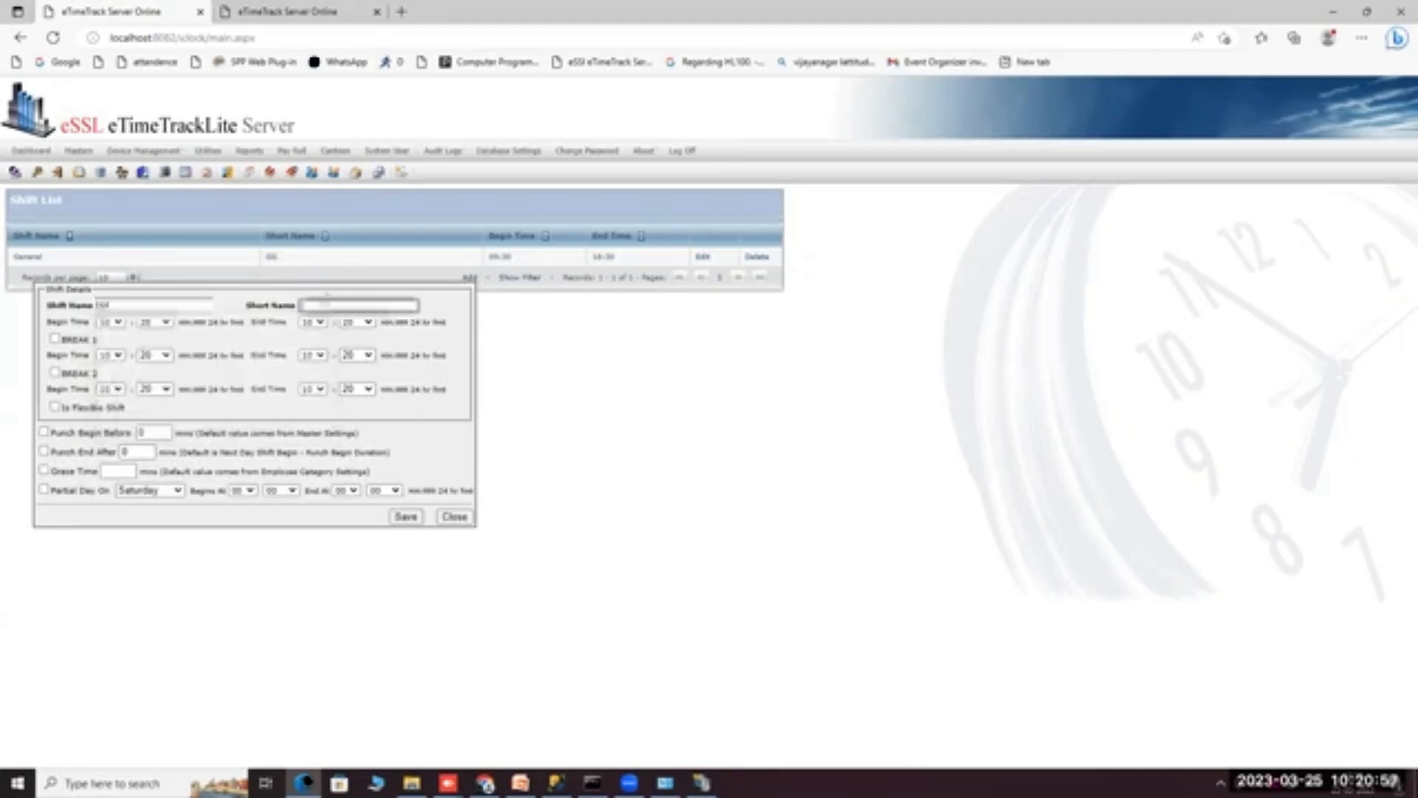
{"action": "left_click", "coordinate": [323, 303]}
{"action": "type", "text": "GS"}
Set the shift to begin at 14:01 and end at 20:00.
{"action": "left_click", "coordinate": [117, 323]}
{"action": "left_click", "coordinate": [105, 493]}
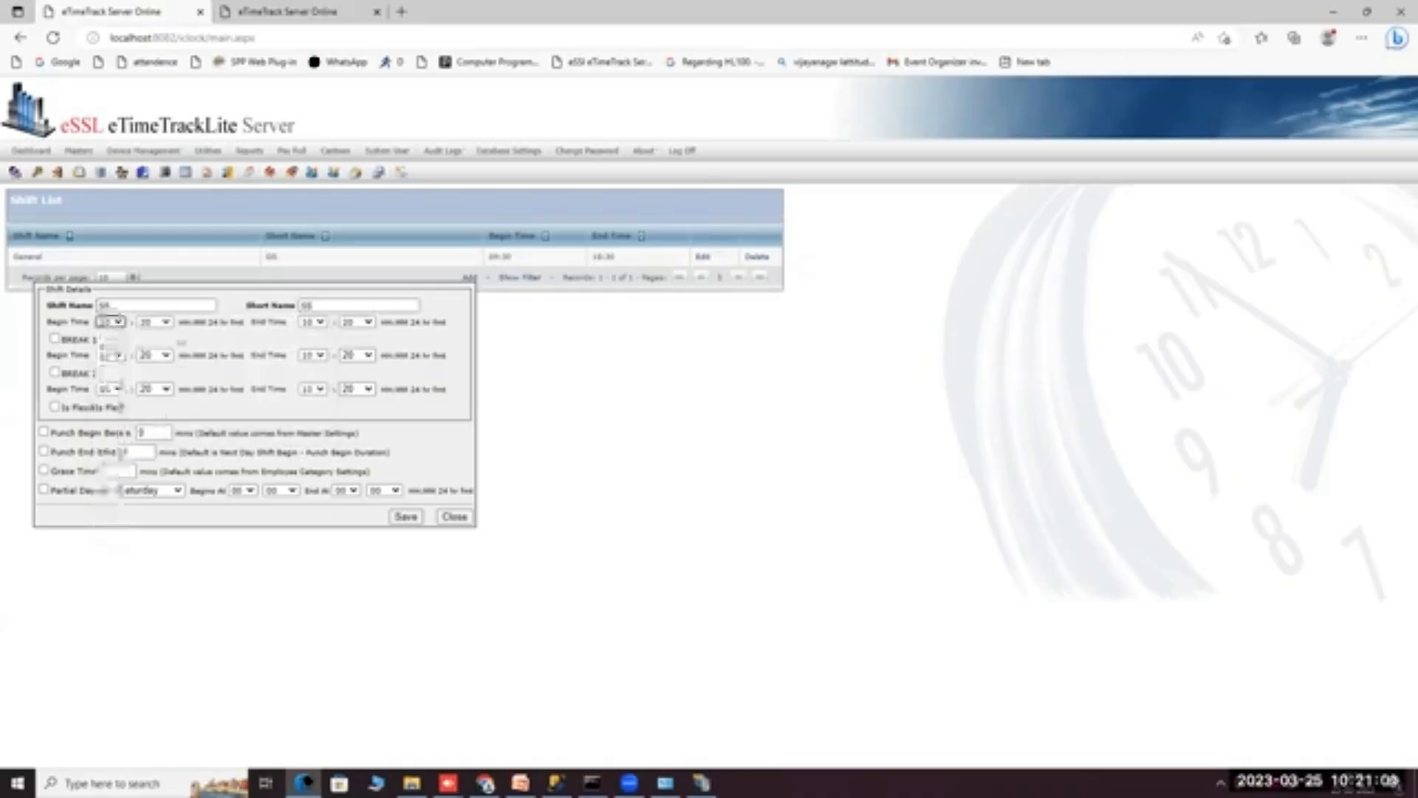
{"action": "left_click", "coordinate": [155, 322]}
{"action": "left_click", "coordinate": [146, 336]}
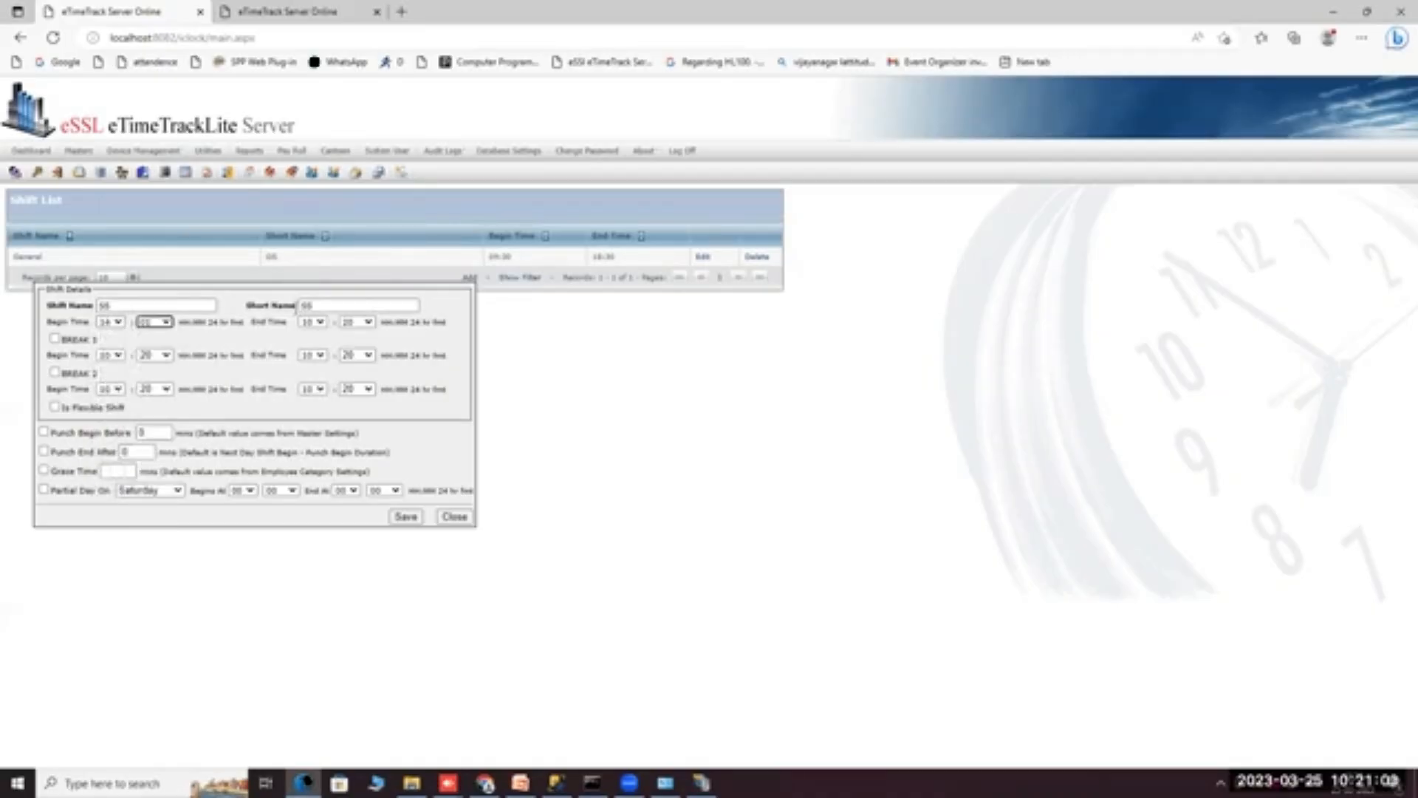
{"action": "left_click", "coordinate": [312, 322]}
{"action": "left_click", "coordinate": [322, 537]}
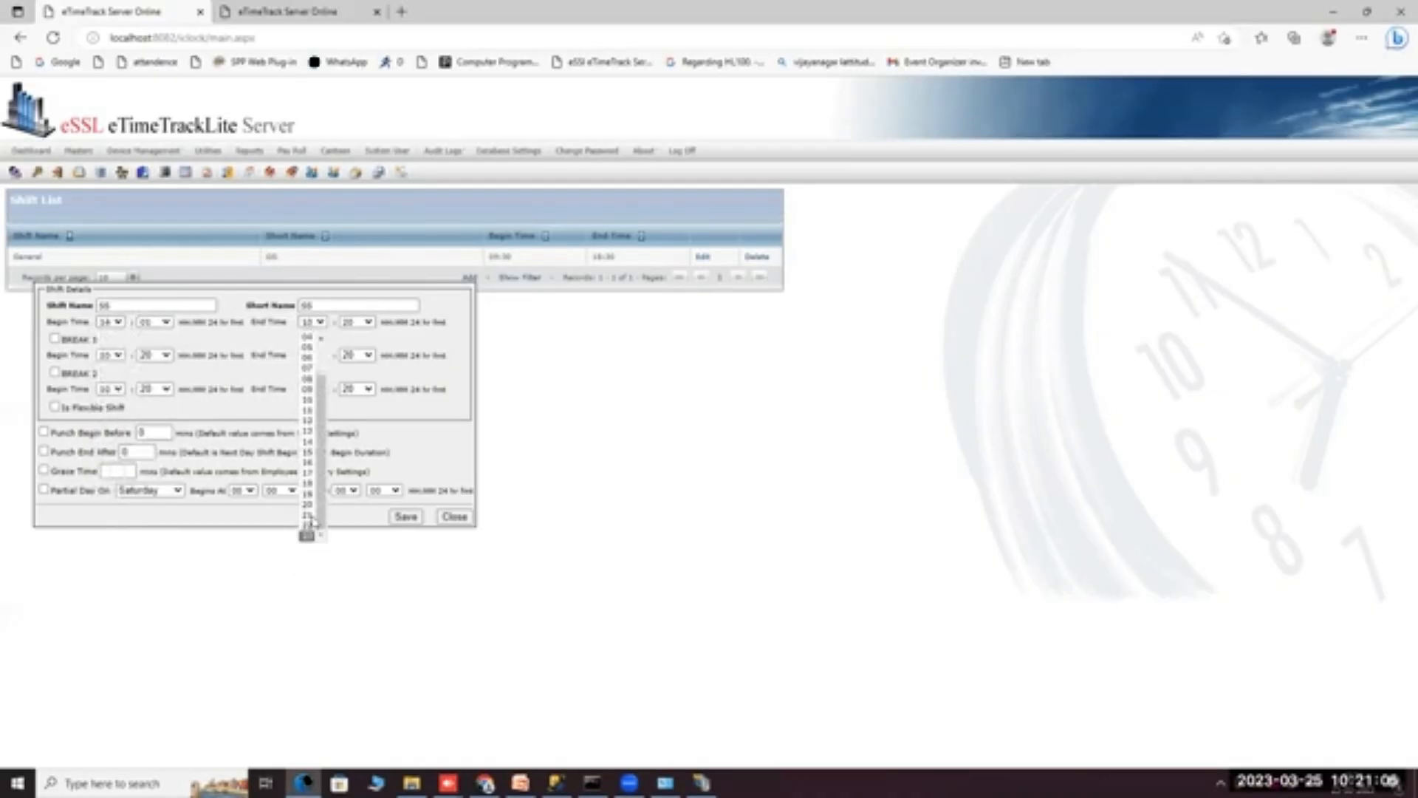
{"action": "left_click", "coordinate": [307, 532]}
{"action": "left_click", "coordinate": [358, 322]}
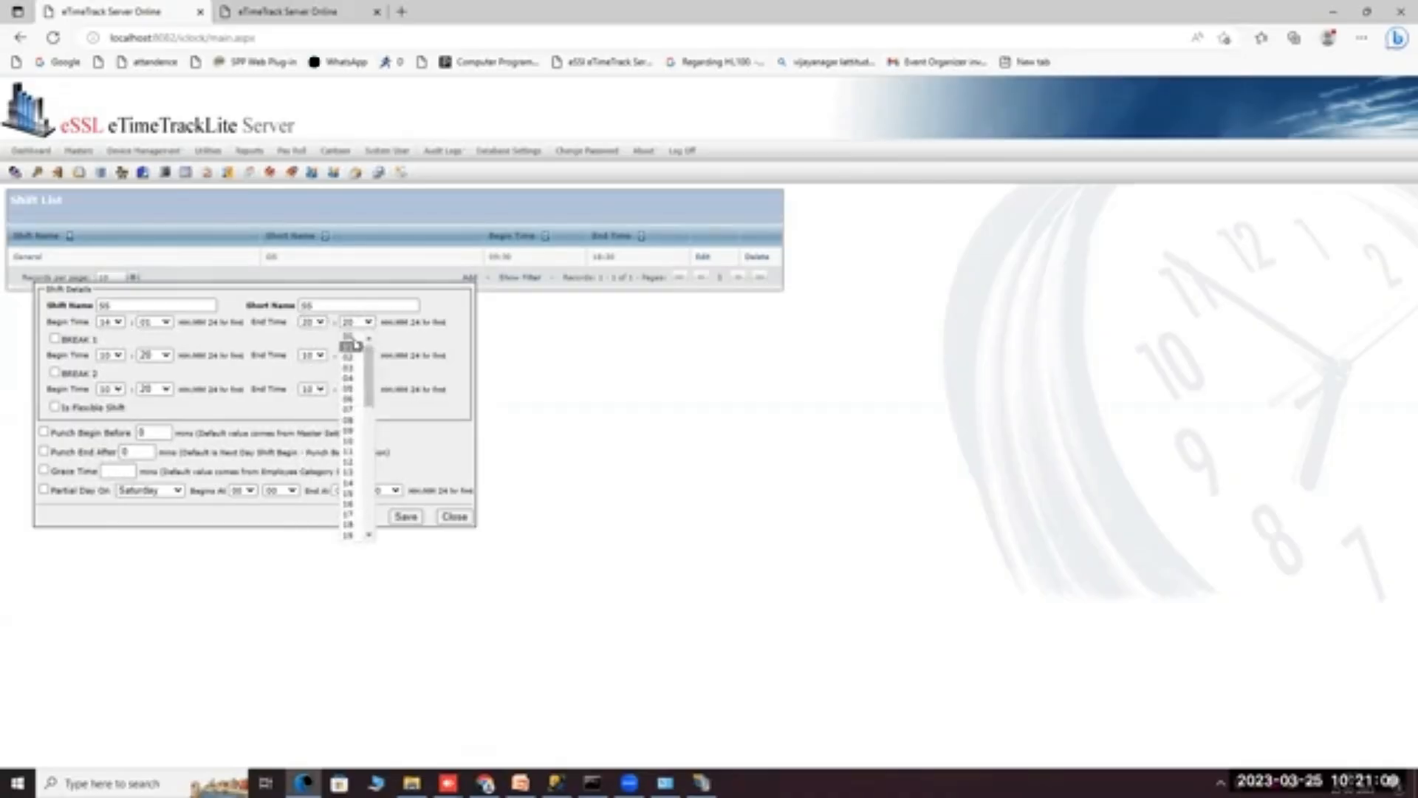
{"action": "left_click", "coordinate": [350, 338]}
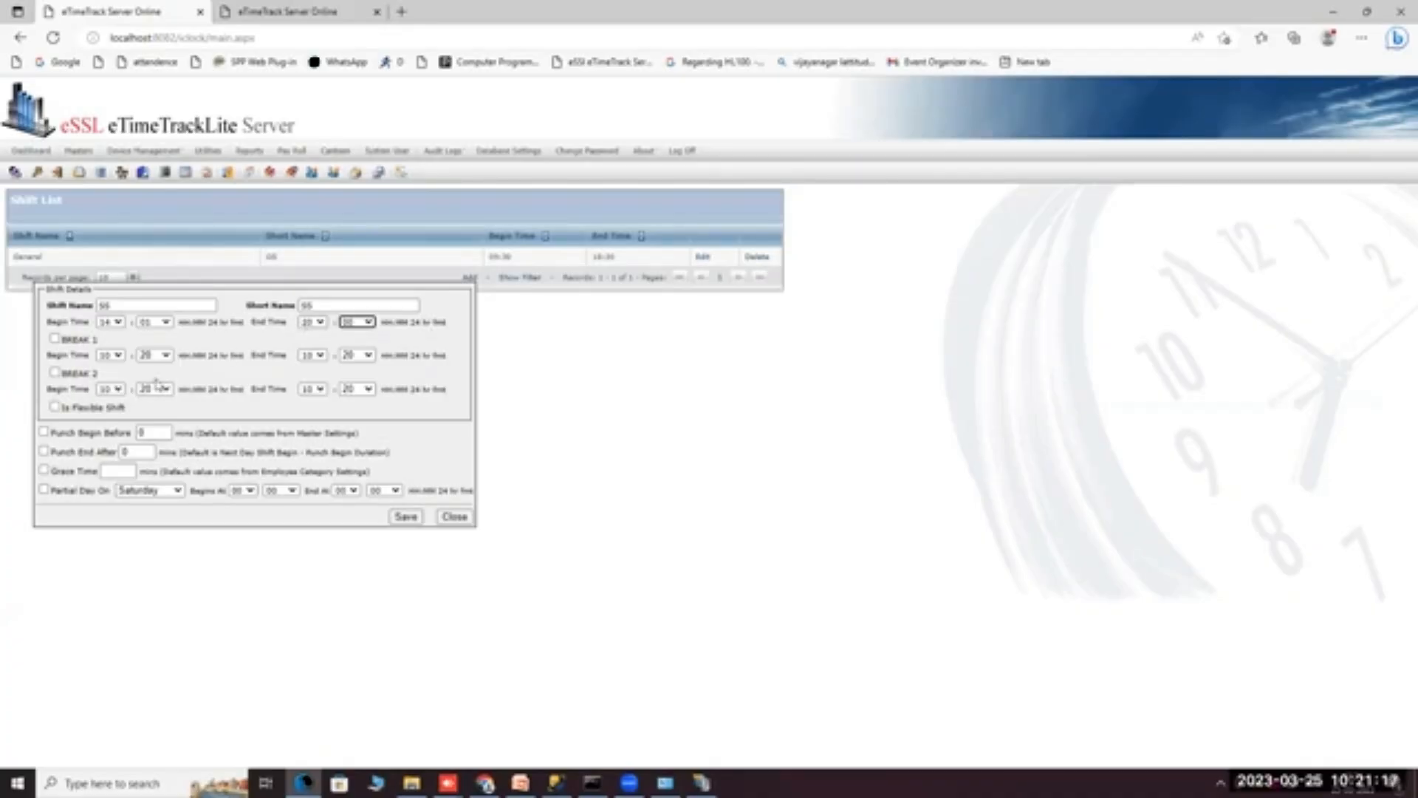
Leave both breaks and flexible shift off, and enable Punch Begin Before at 60 minutes.
{"action": "left_click", "coordinate": [53, 338]}
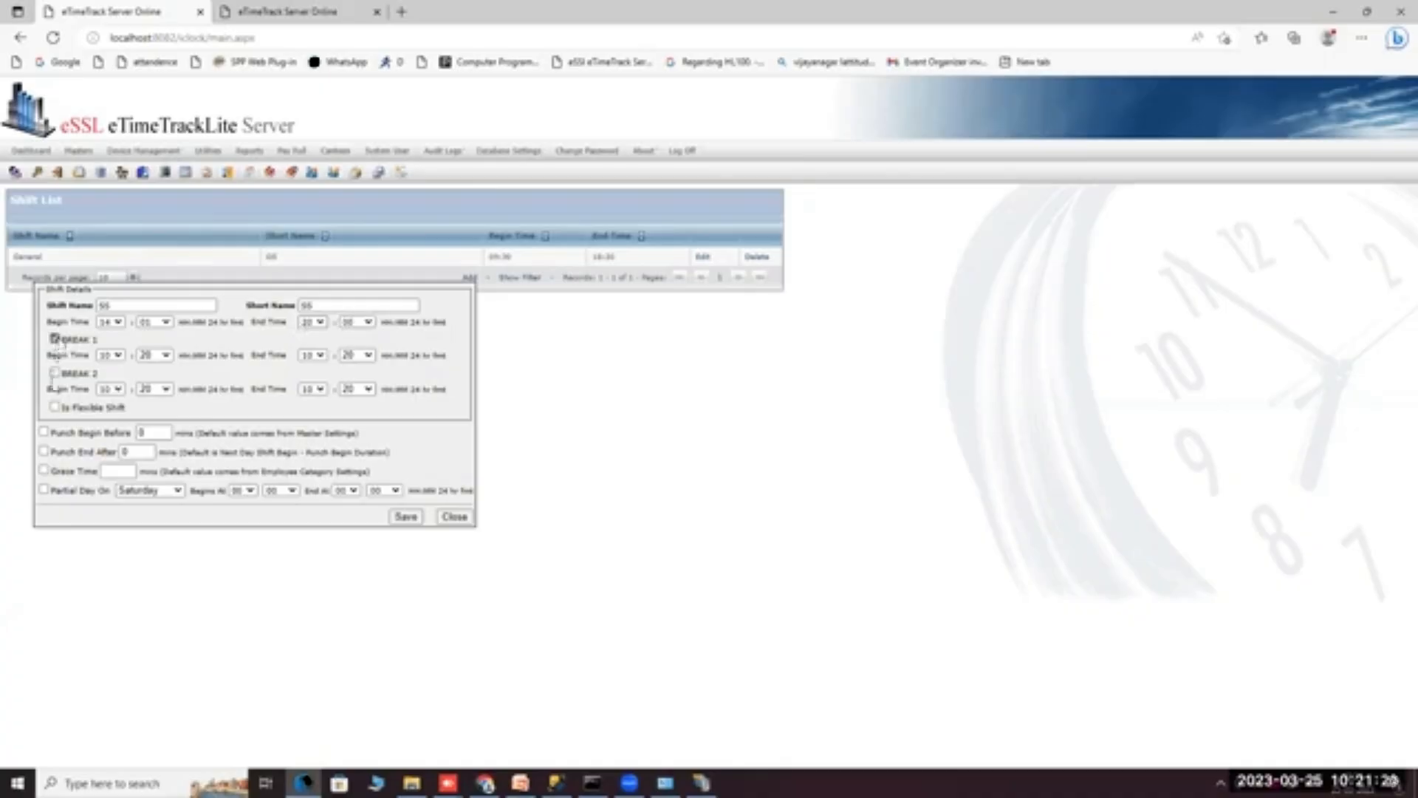
{"action": "left_click", "coordinate": [54, 372]}
{"action": "left_click", "coordinate": [56, 339]}
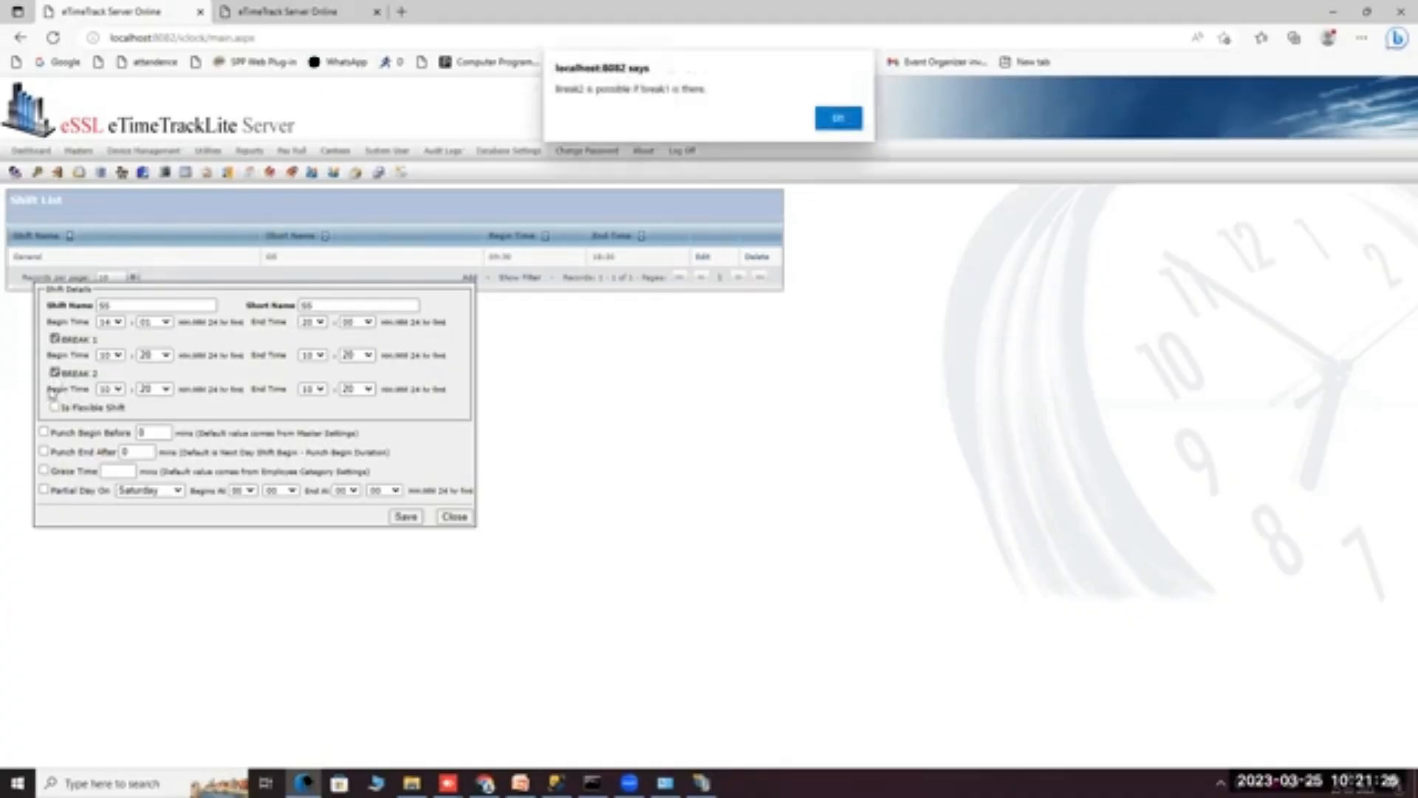
{"action": "left_click", "coordinate": [834, 118]}
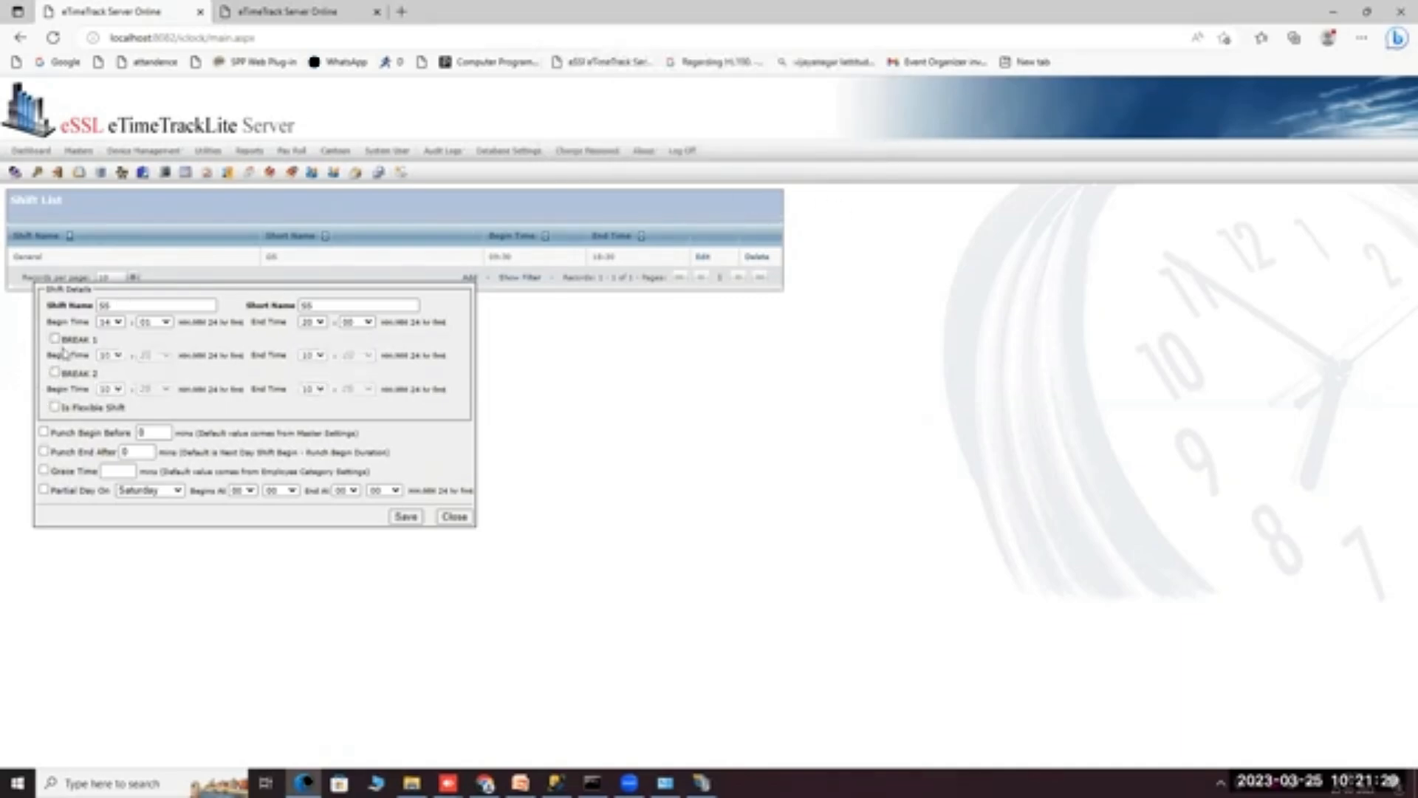
{"action": "left_click", "coordinate": [57, 408]}
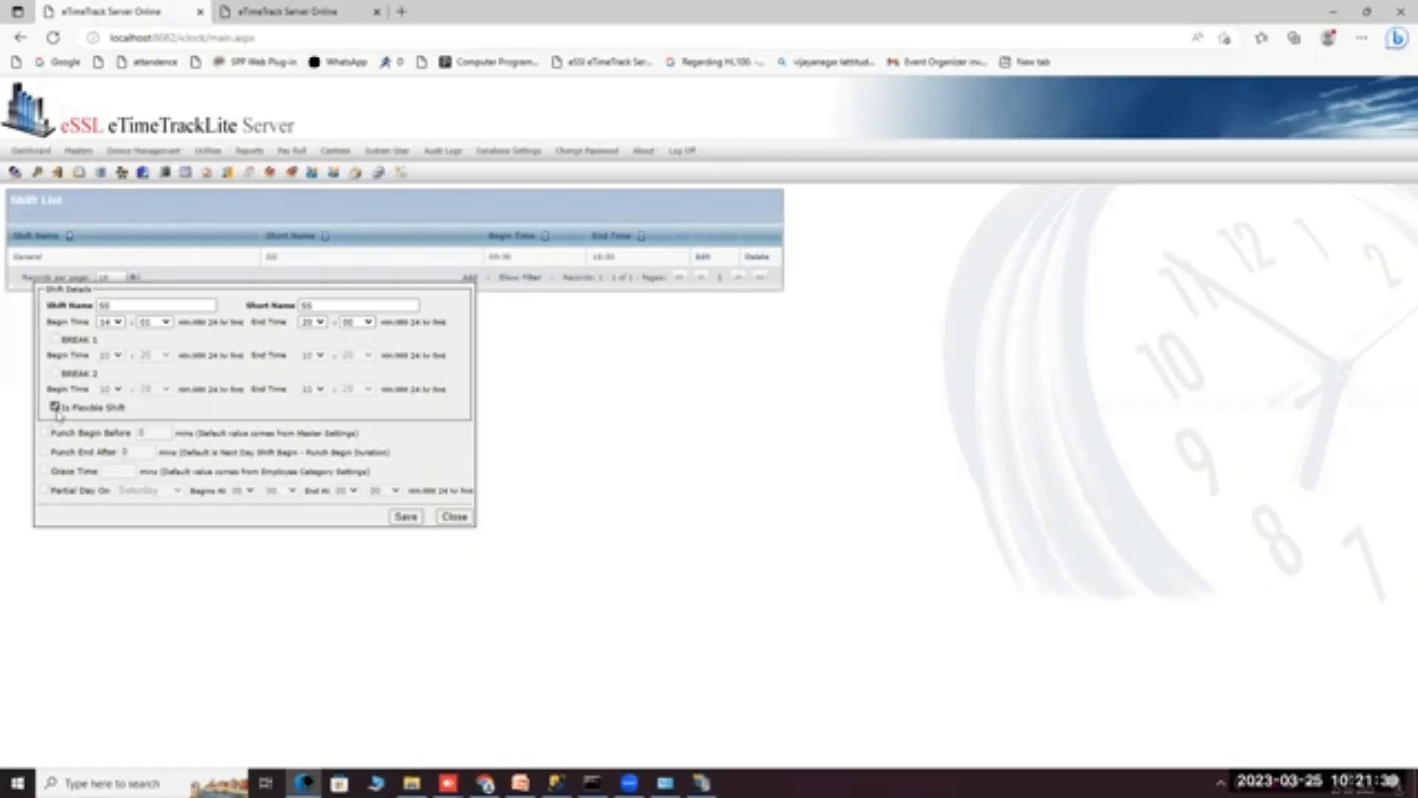
{"action": "left_click", "coordinate": [54, 407]}
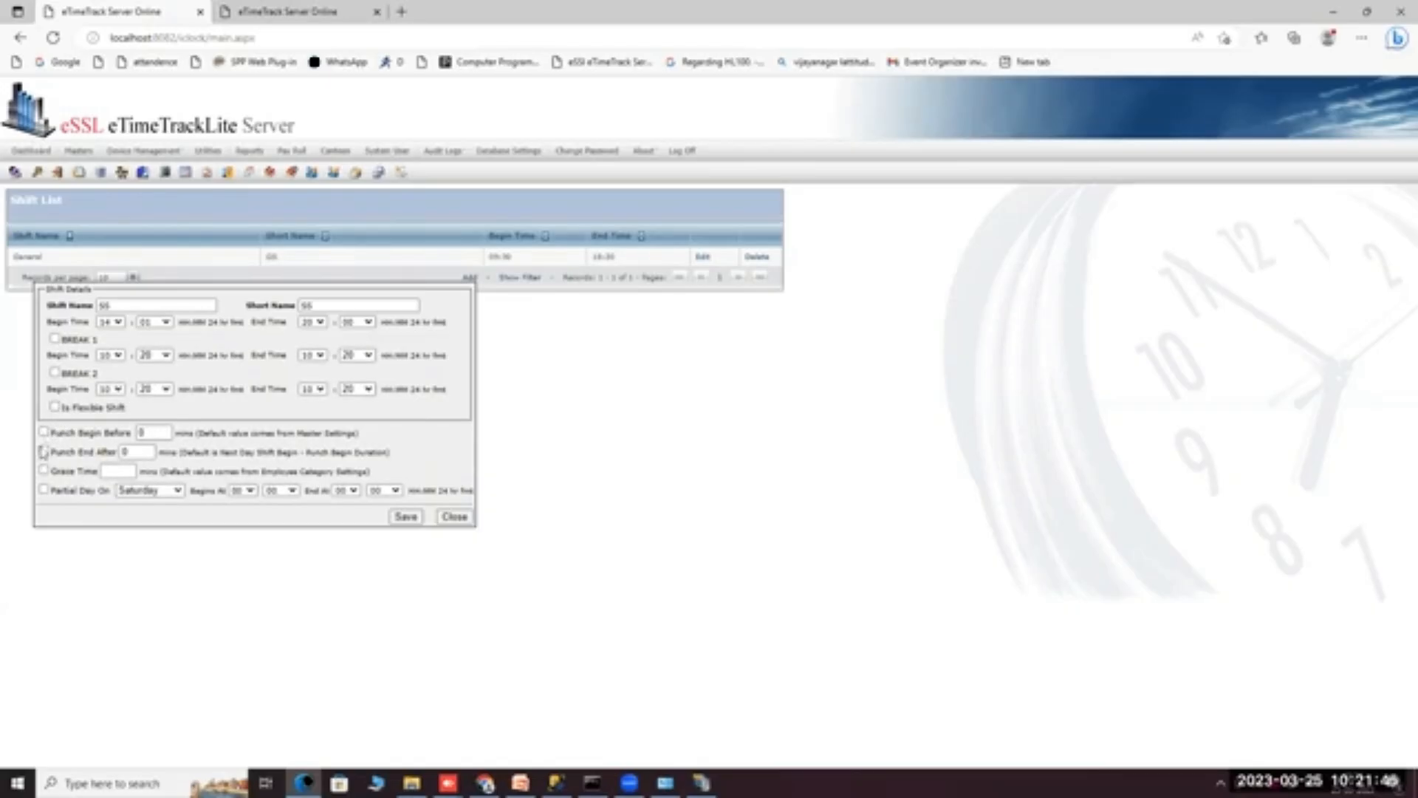
{"action": "left_click", "coordinate": [44, 433]}
{"action": "left_click", "coordinate": [140, 432]}
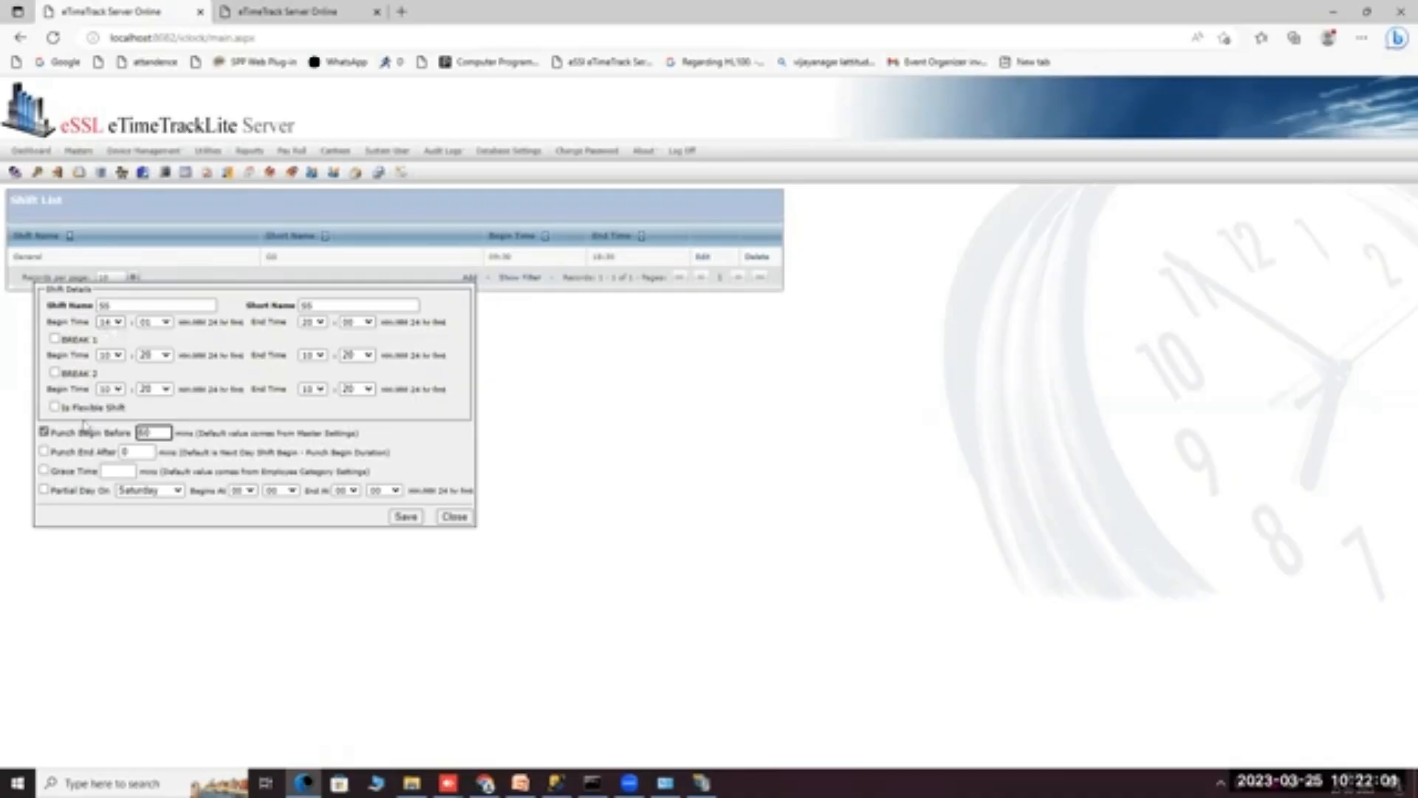
Enable Punch End After at 120 minutes and change Punch Begin Before to 50.
{"action": "left_click", "coordinate": [44, 452]}
{"action": "double_click", "coordinate": [124, 451]}
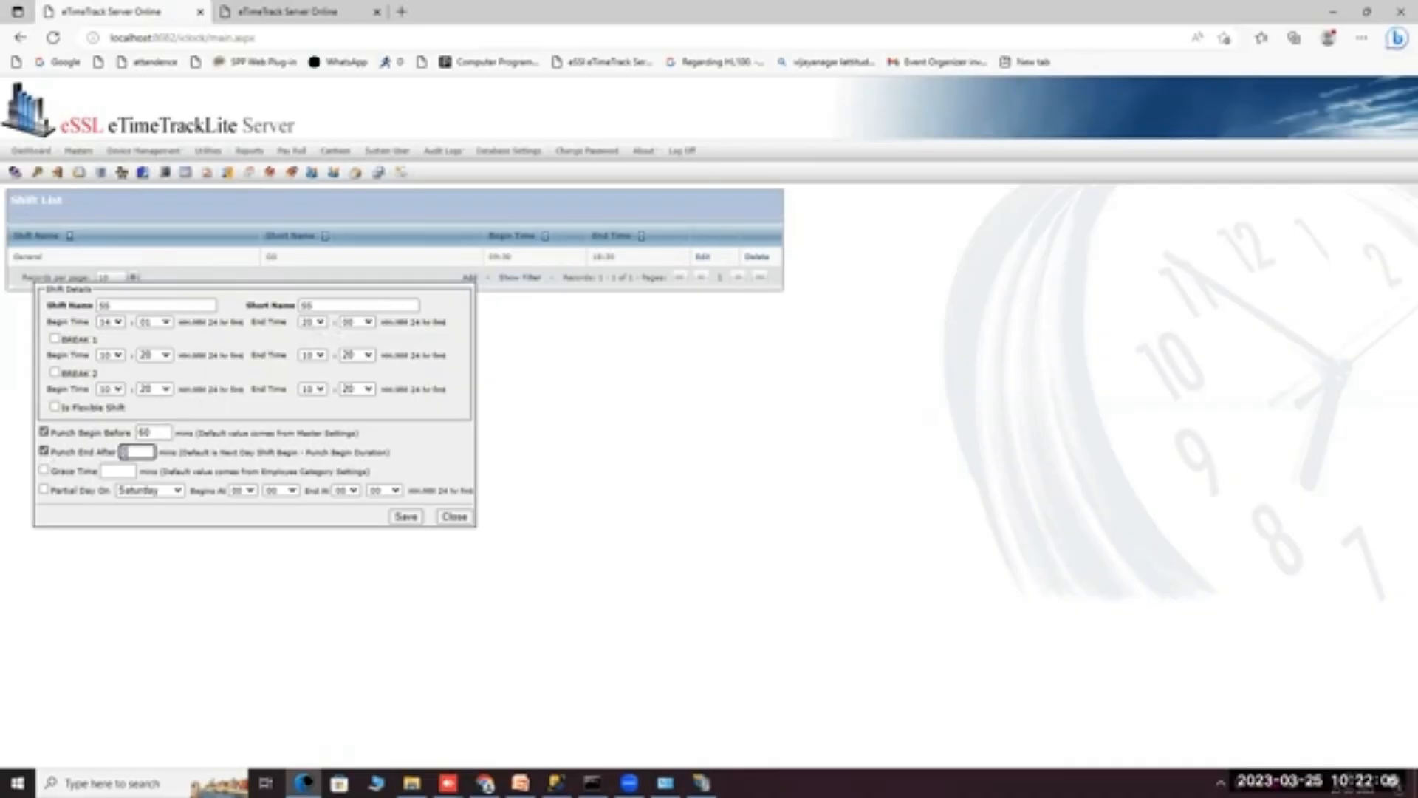
{"action": "type", "text": "120"}
{"action": "left_click", "coordinate": [356, 27]}
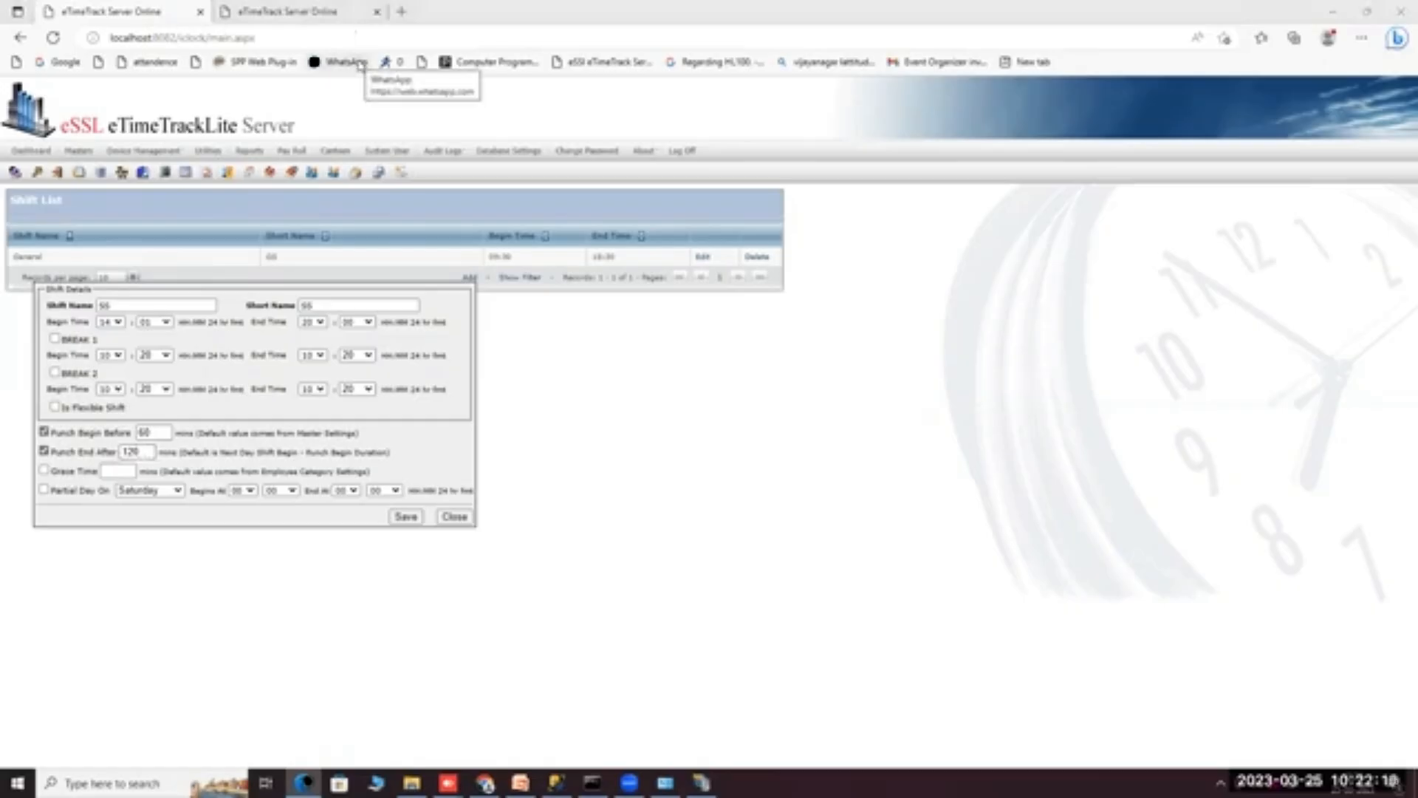
{"action": "mouse_move", "coordinate": [334, 150]}
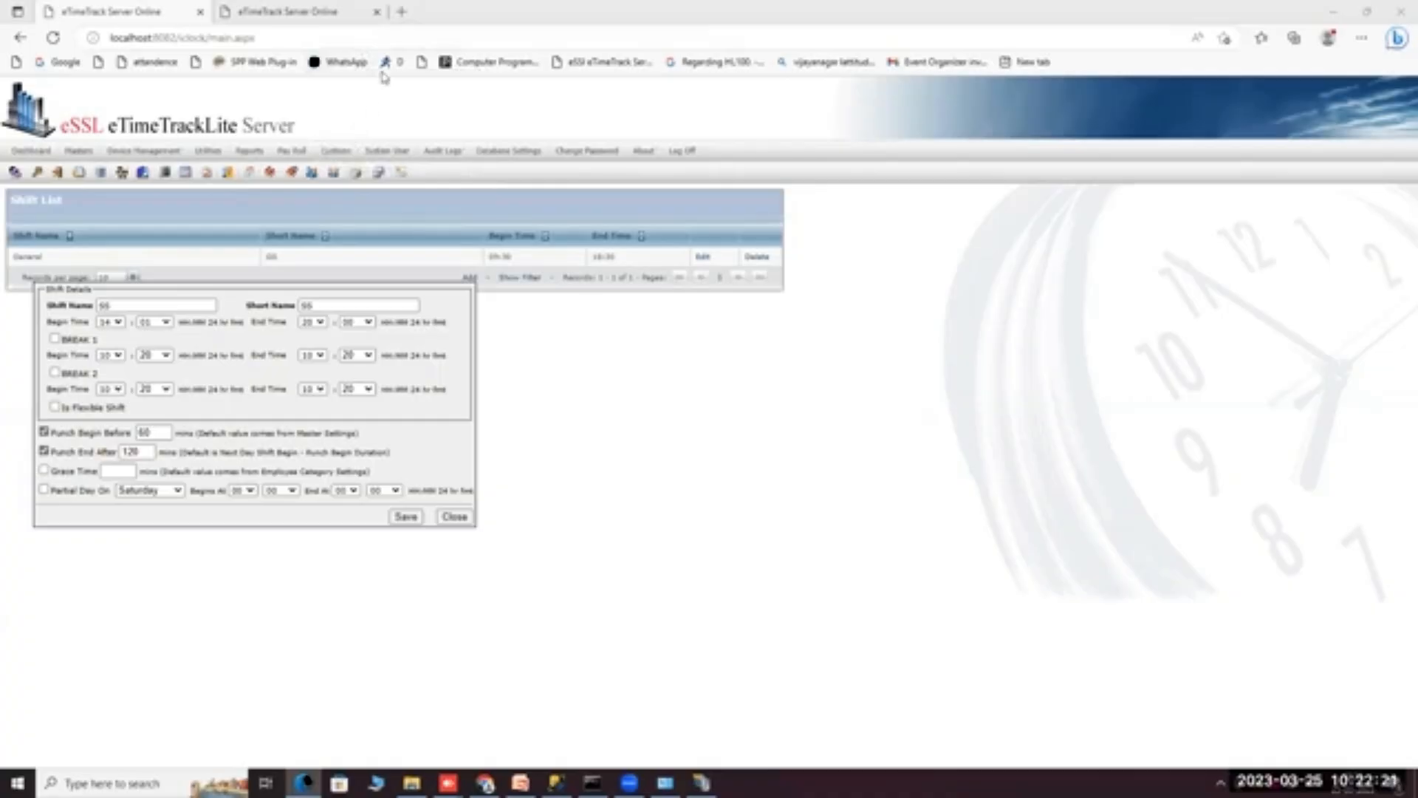
{"action": "double_click", "coordinate": [156, 435]}
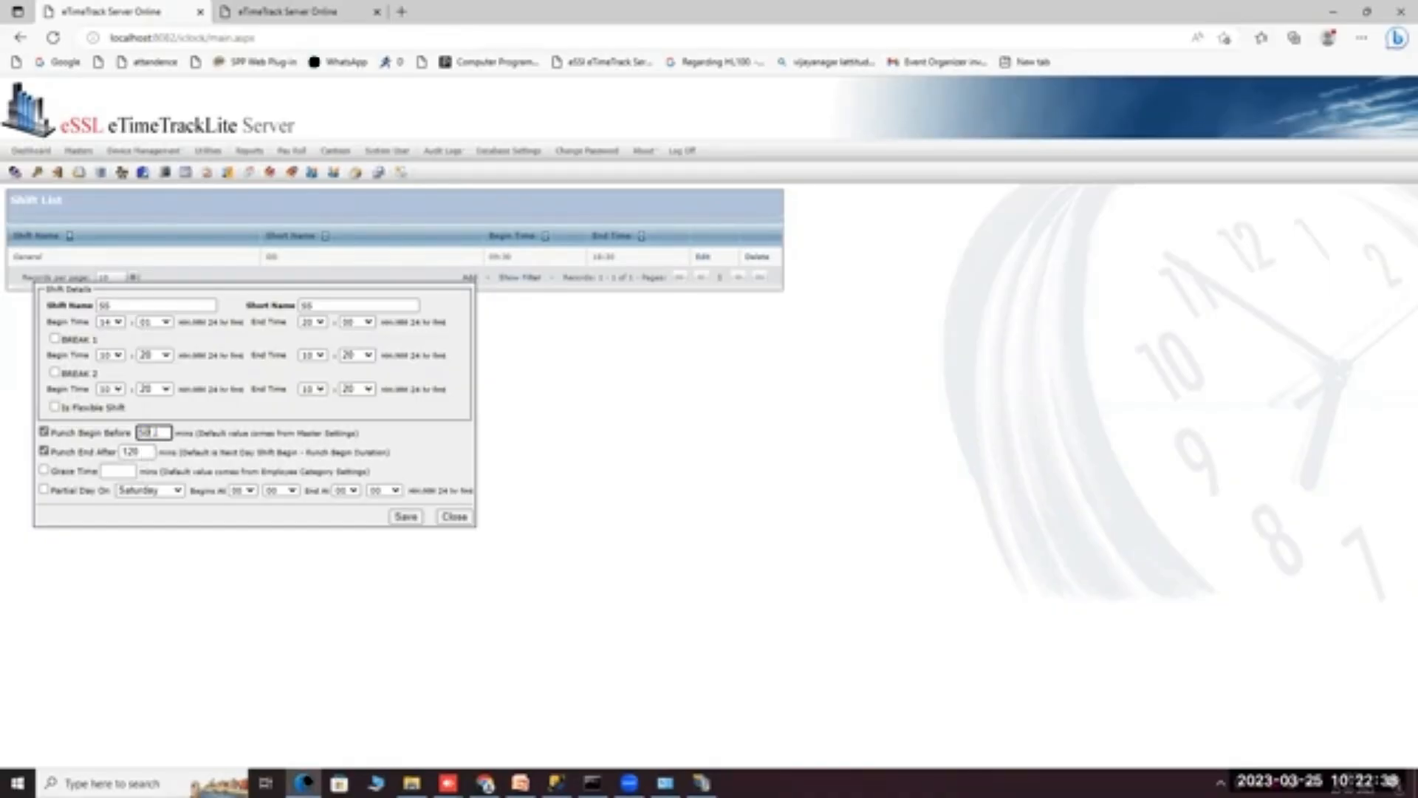
{"action": "left_click", "coordinate": [134, 451]}
Add a 15-minute grace time and a Saturday partial day 07–12, then save the shift.
{"action": "left_click", "coordinate": [44, 470]}
{"action": "left_click", "coordinate": [120, 470]}
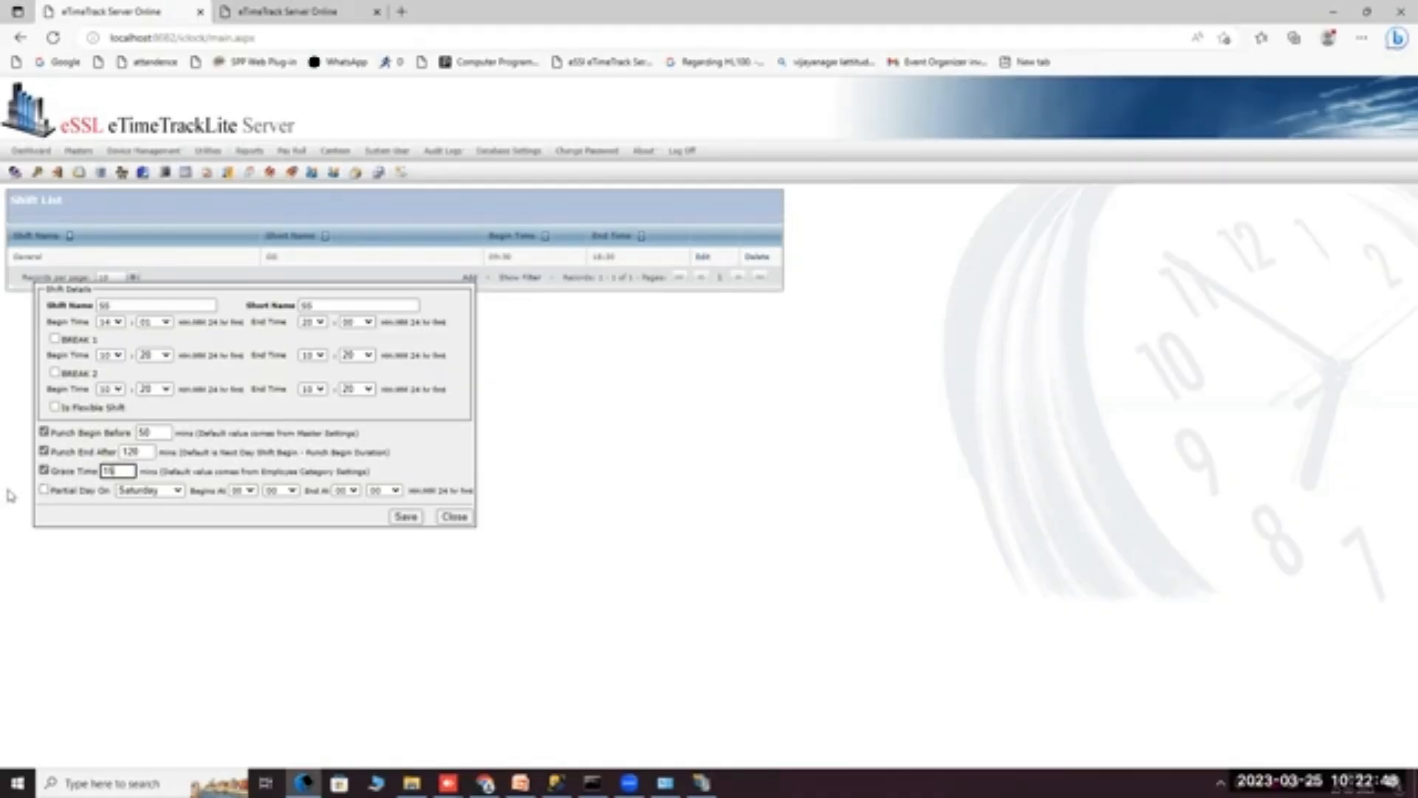
{"action": "left_click", "coordinate": [43, 489]}
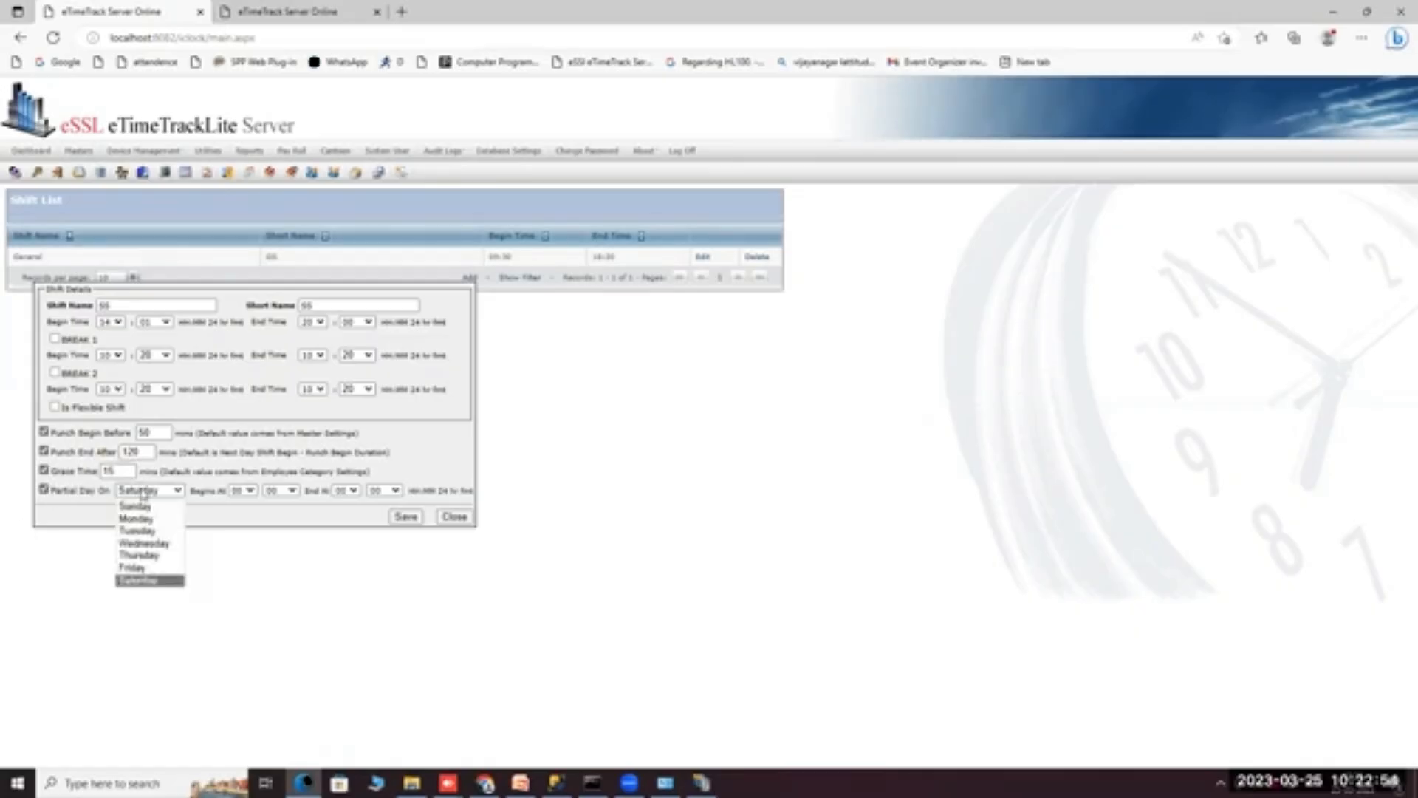
{"action": "left_click", "coordinate": [148, 580]}
{"action": "left_click", "coordinate": [43, 489]}
{"action": "left_click", "coordinate": [44, 489]}
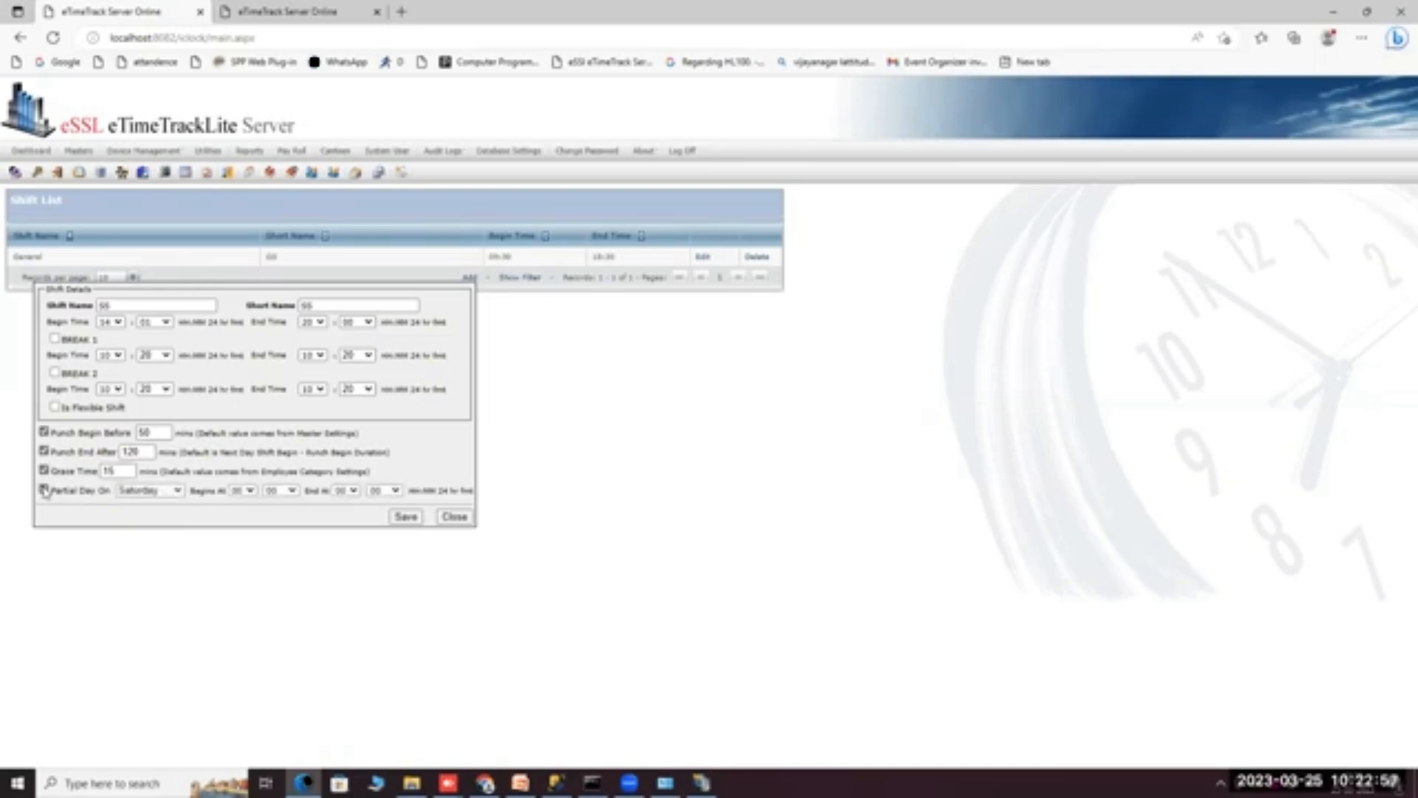
{"action": "left_click", "coordinate": [237, 490]}
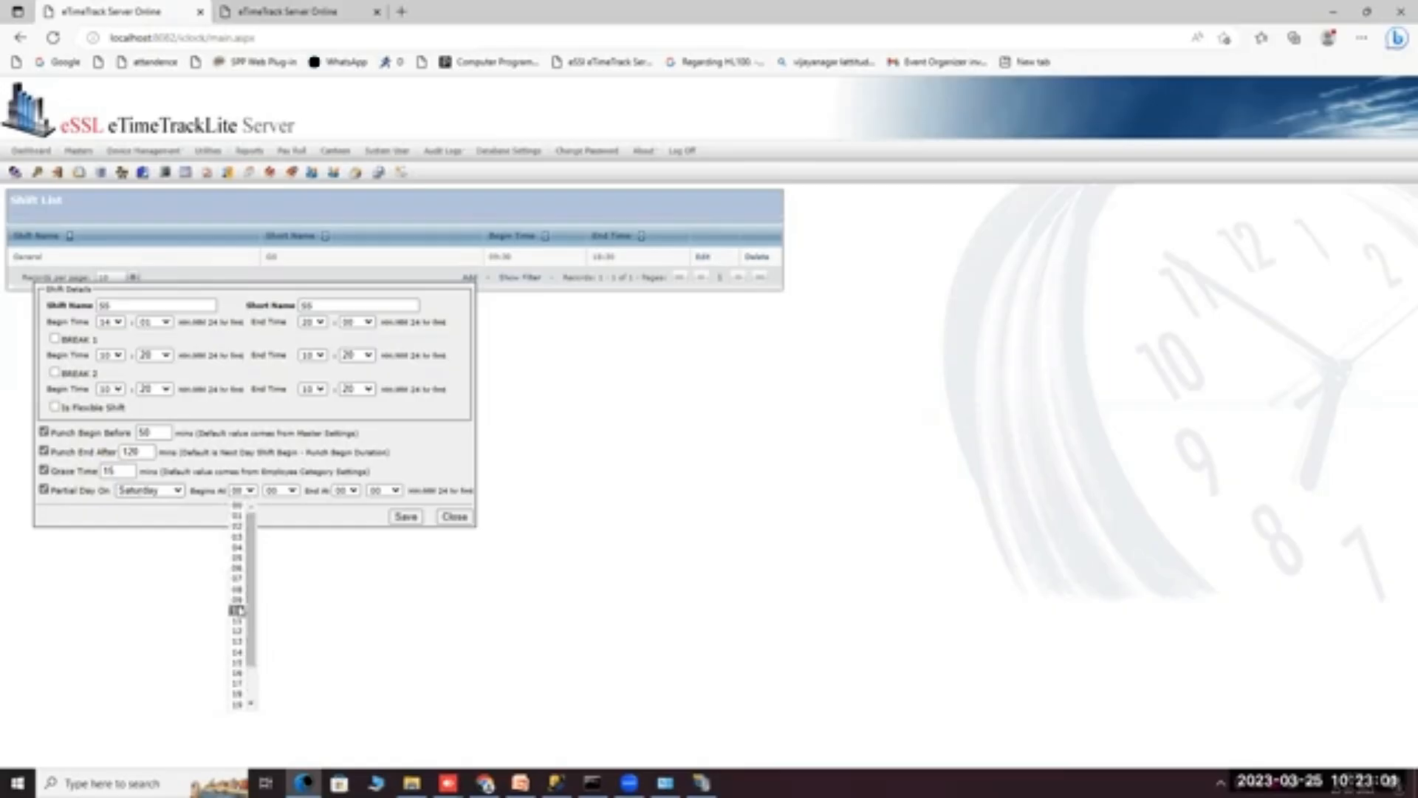
{"action": "left_click", "coordinate": [236, 578]}
{"action": "left_click", "coordinate": [346, 490]}
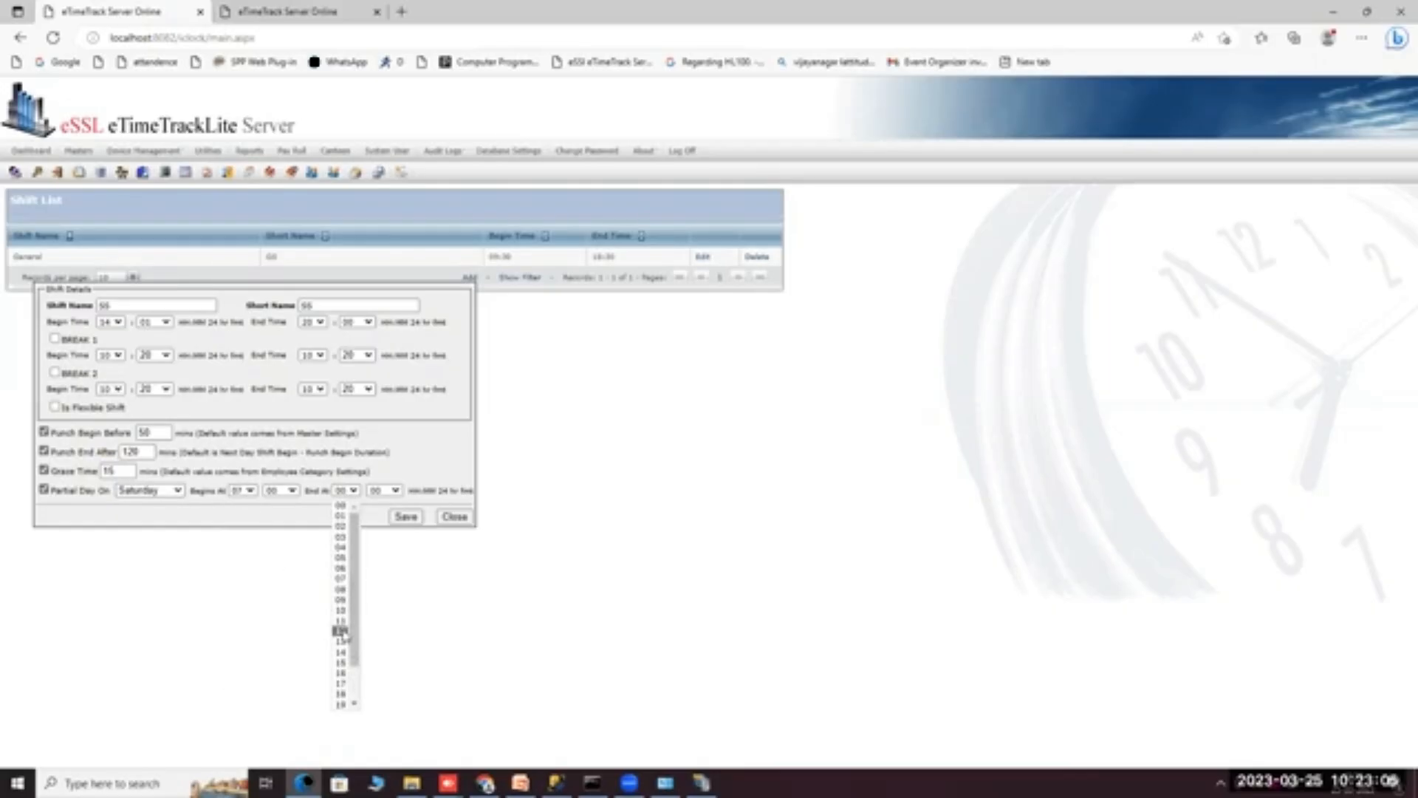
{"action": "left_click", "coordinate": [341, 631]}
{"action": "left_click", "coordinate": [406, 516]}
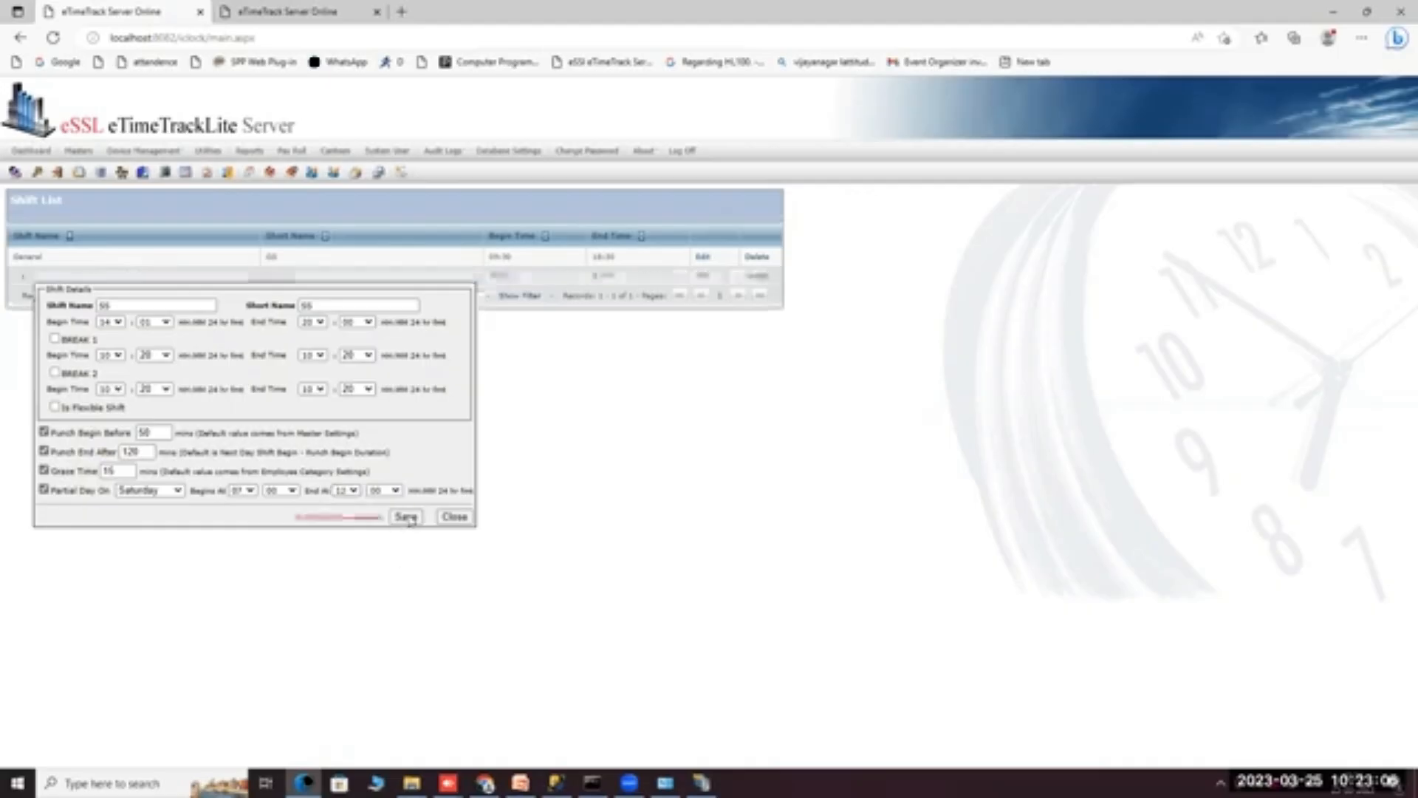
Add shift calendar 455 with short name 455, save it, and open its schedule.
{"action": "left_click", "coordinate": [455, 516]}
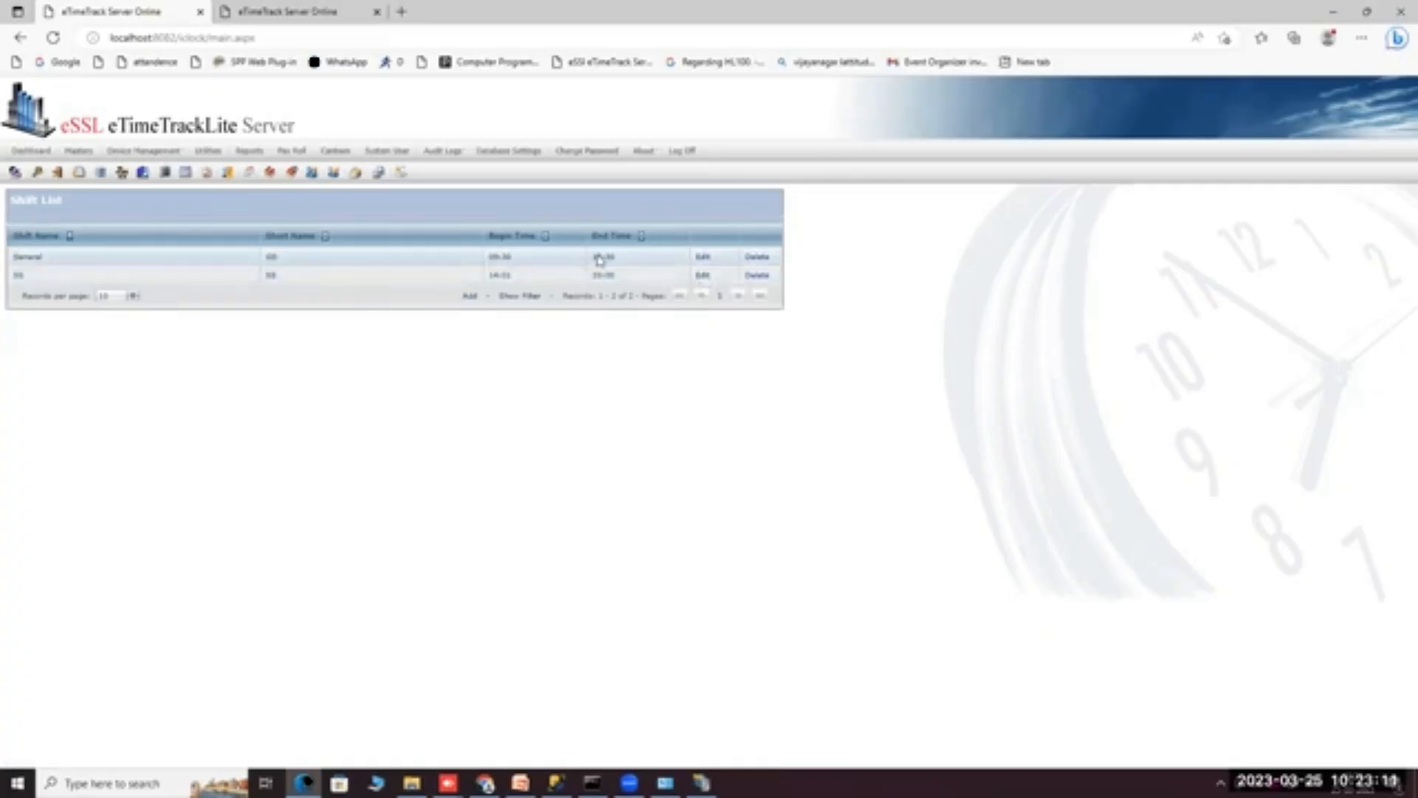
{"action": "mouse_move", "coordinate": [84, 156]}
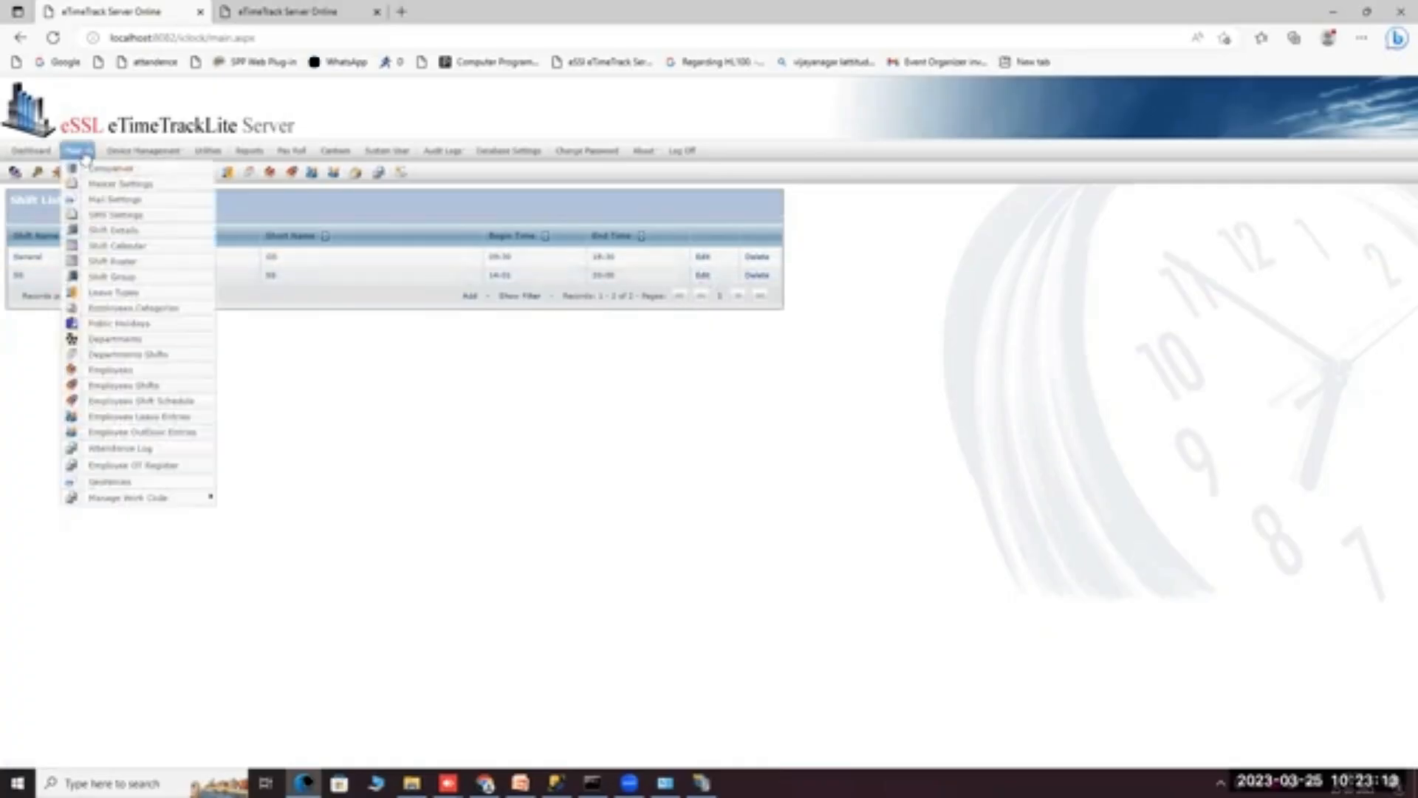
{"action": "left_click", "coordinate": [94, 247]}
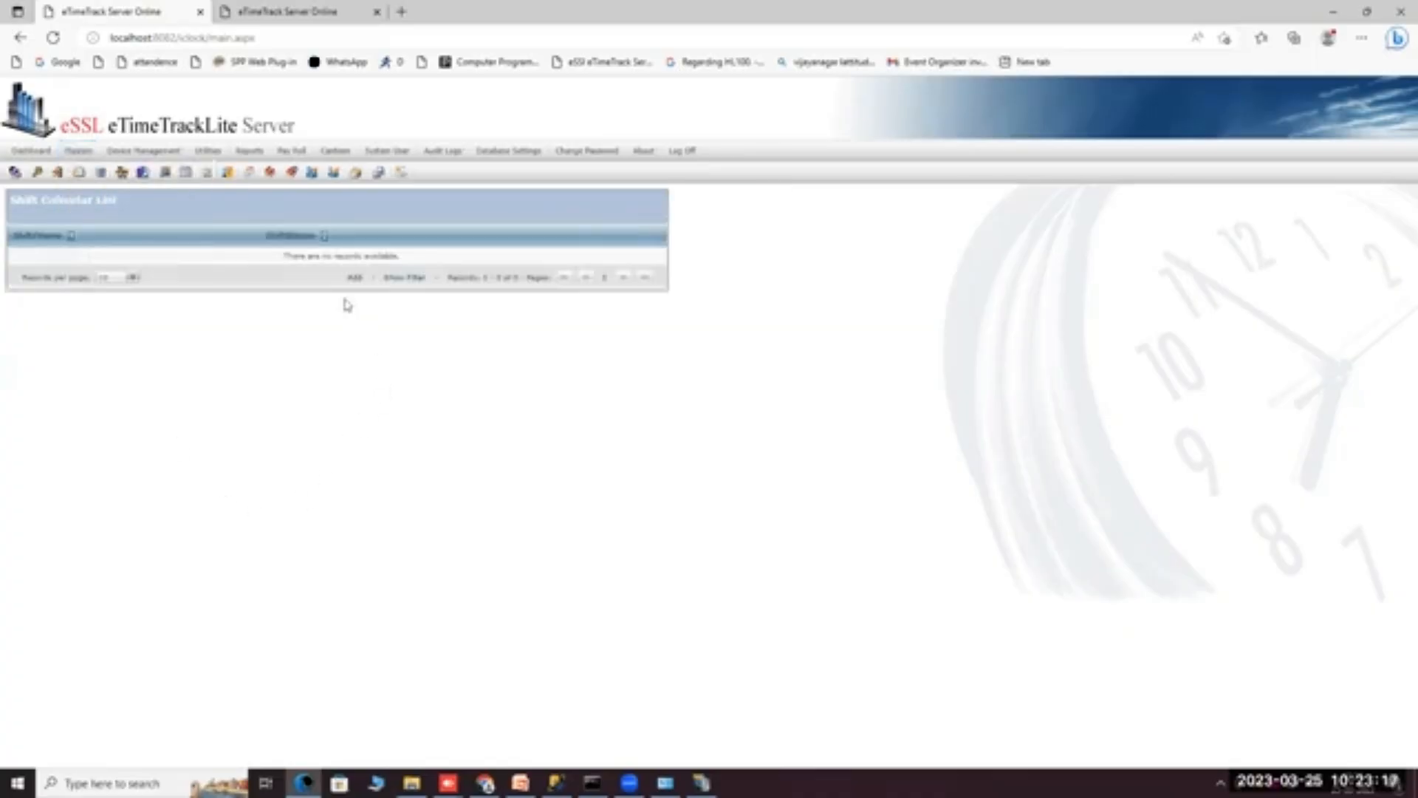
{"action": "left_click", "coordinate": [356, 280]}
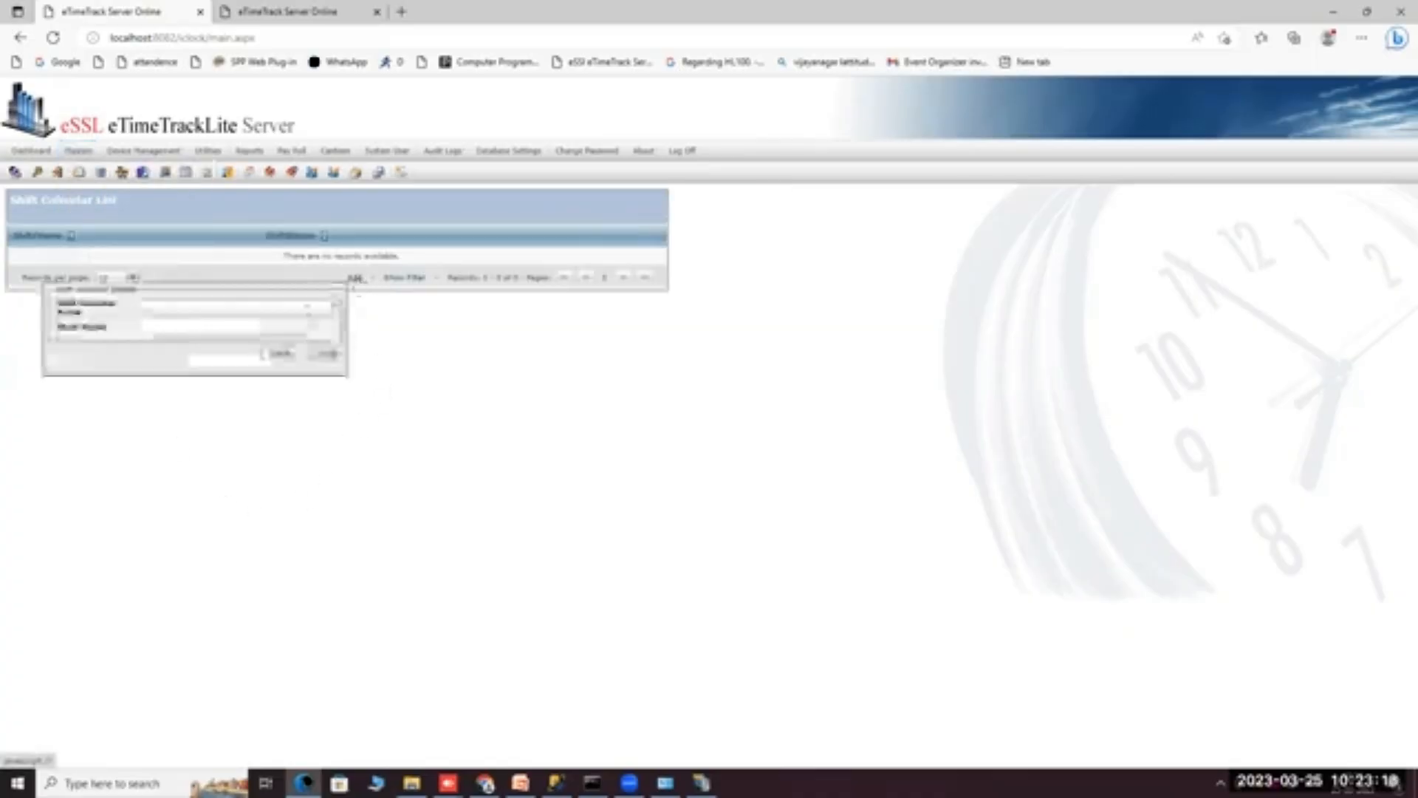
{"action": "left_click", "coordinate": [165, 307]}
{"action": "type", "text": "455"}
{"action": "left_click", "coordinate": [178, 324]}
{"action": "type", "text": "455"}
{"action": "left_click", "coordinate": [290, 352]}
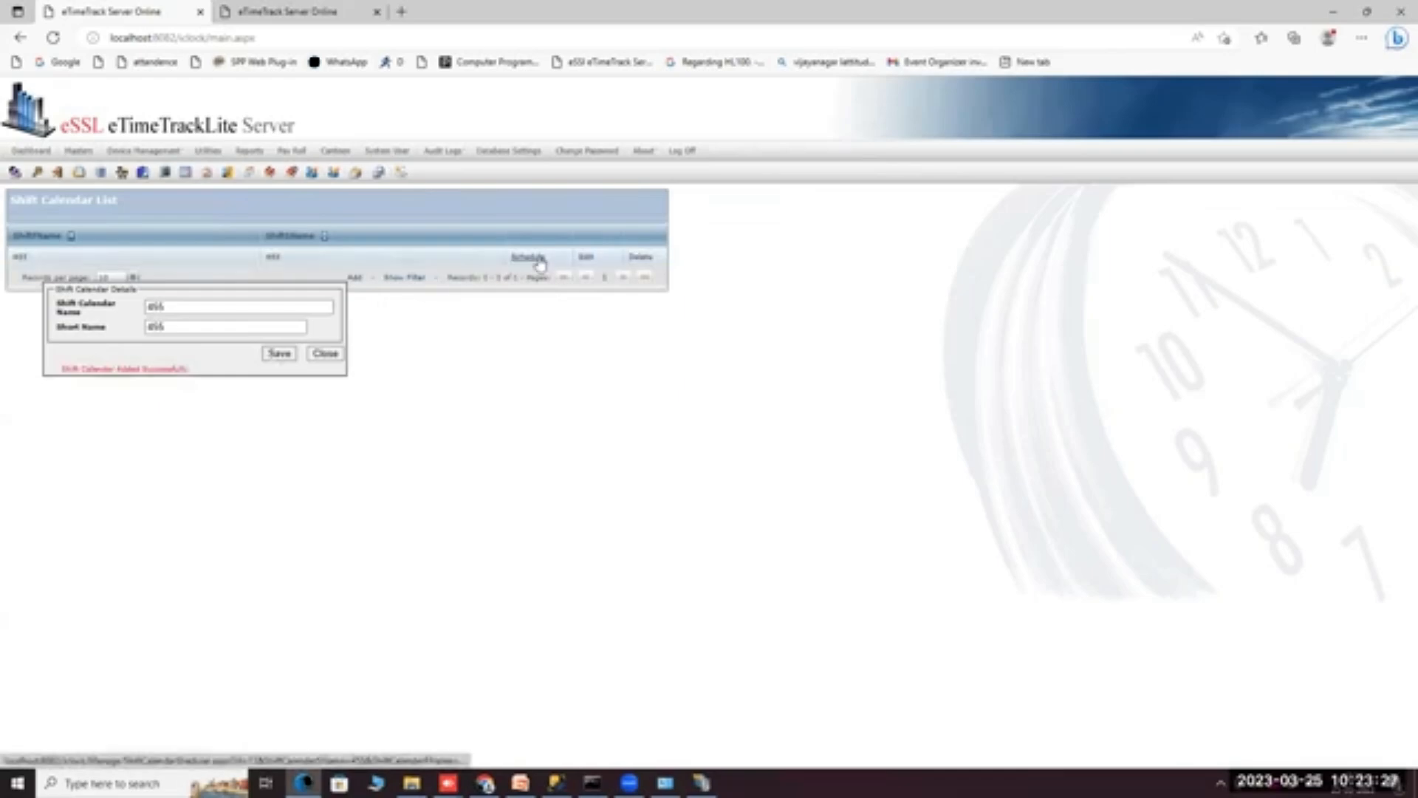
{"action": "left_click", "coordinate": [541, 265]}
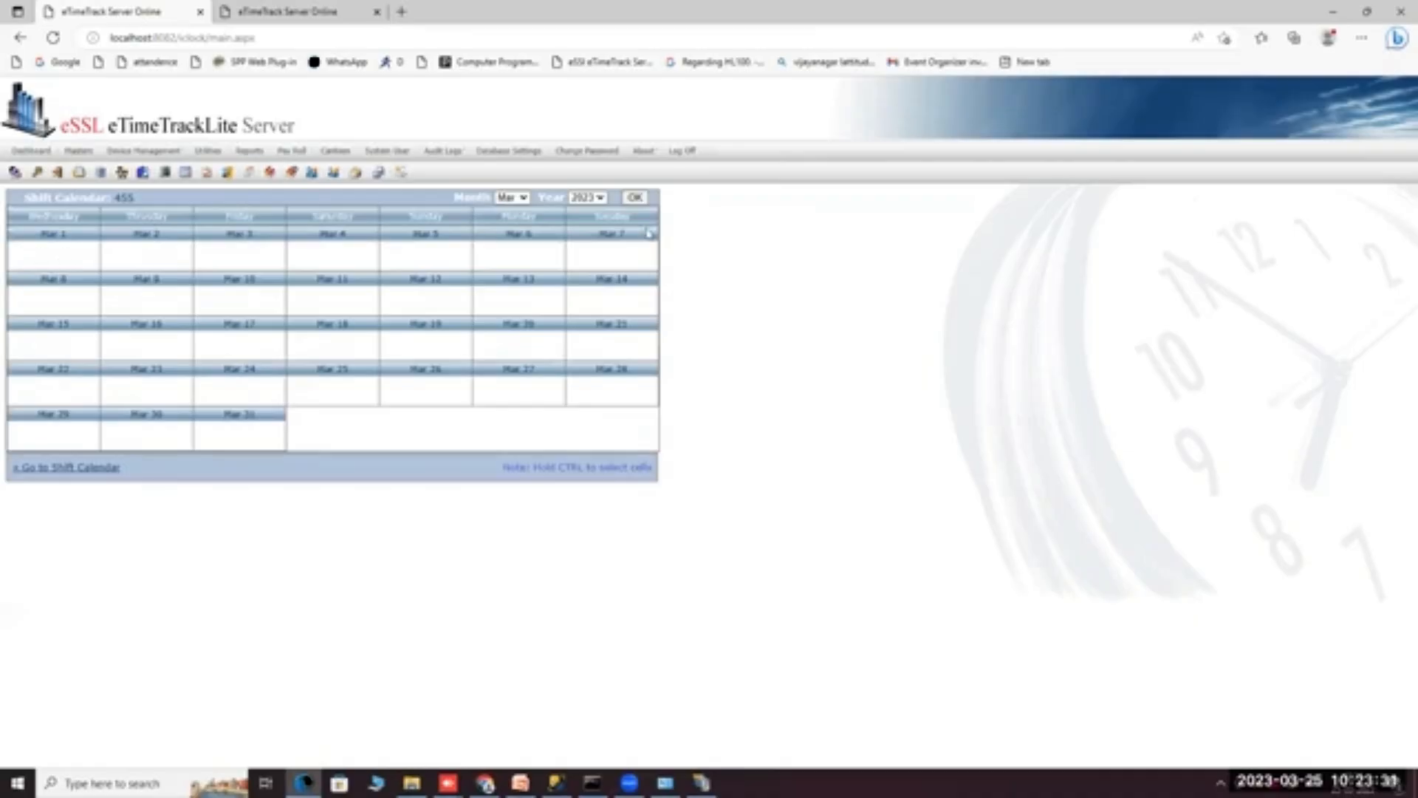
Display the March 2023 calendar and open, then cancel, a shift assignment for Mar 1.
{"action": "left_click", "coordinate": [523, 197]}
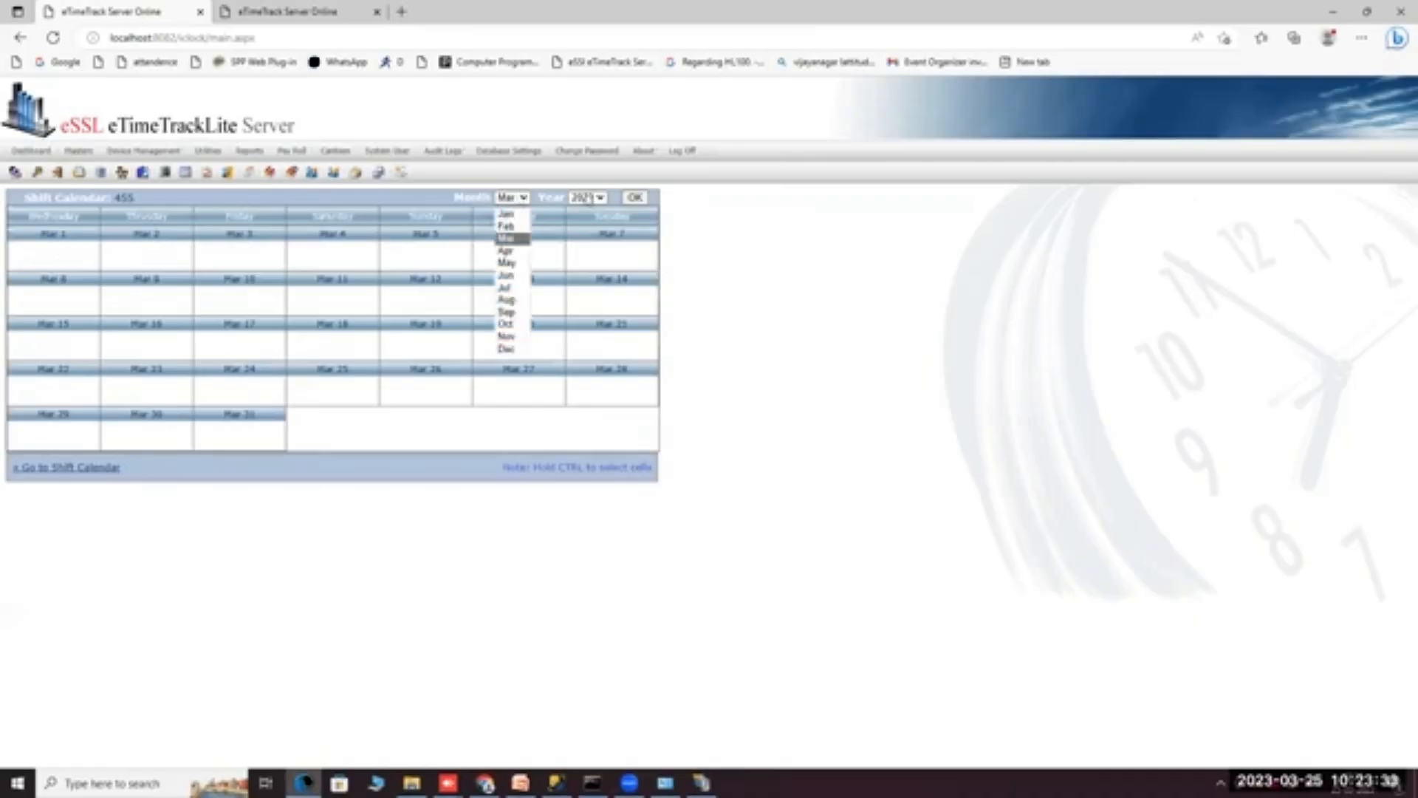
{"action": "left_click", "coordinate": [600, 197]}
{"action": "left_click", "coordinate": [634, 198]}
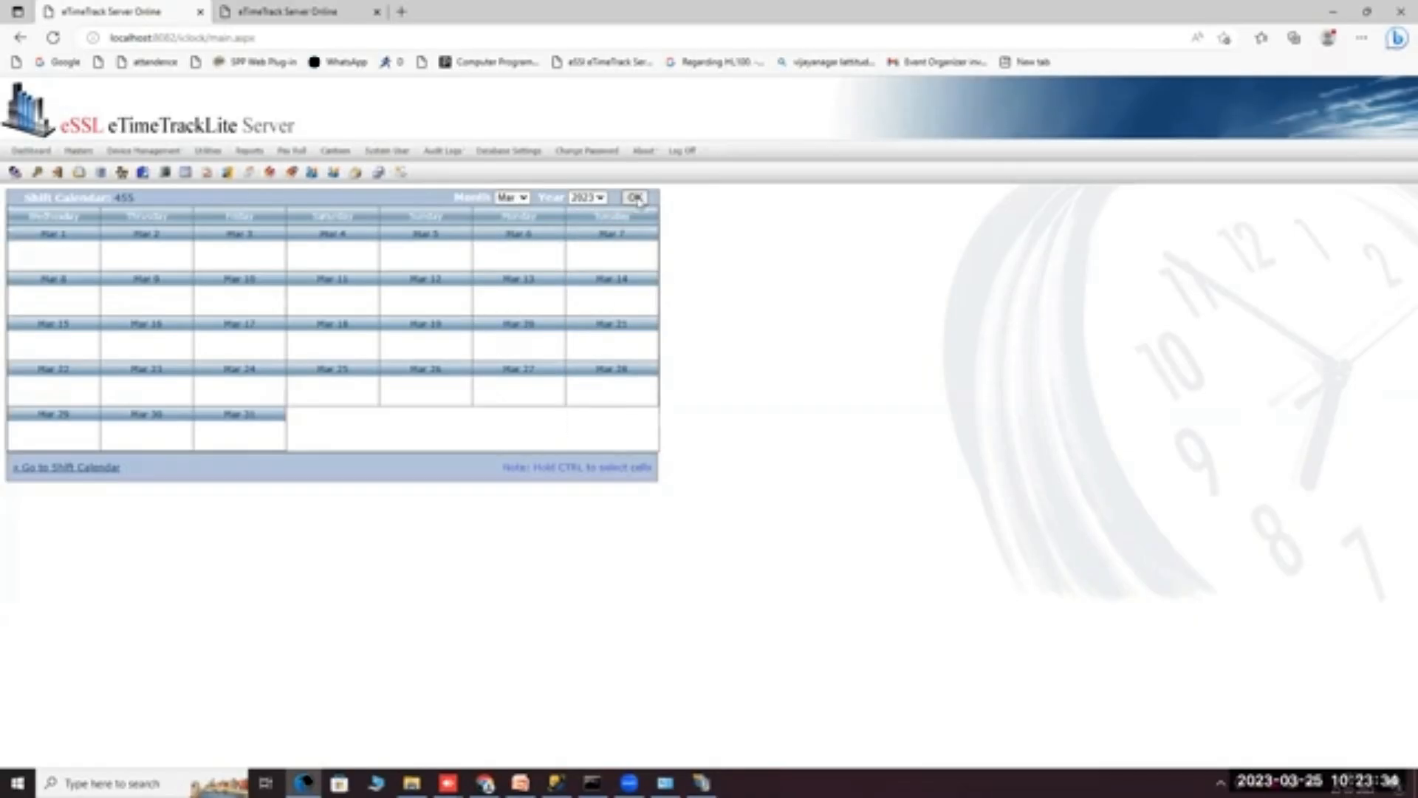
{"action": "right_click", "coordinate": [74, 259]}
{"action": "left_click", "coordinate": [103, 268]}
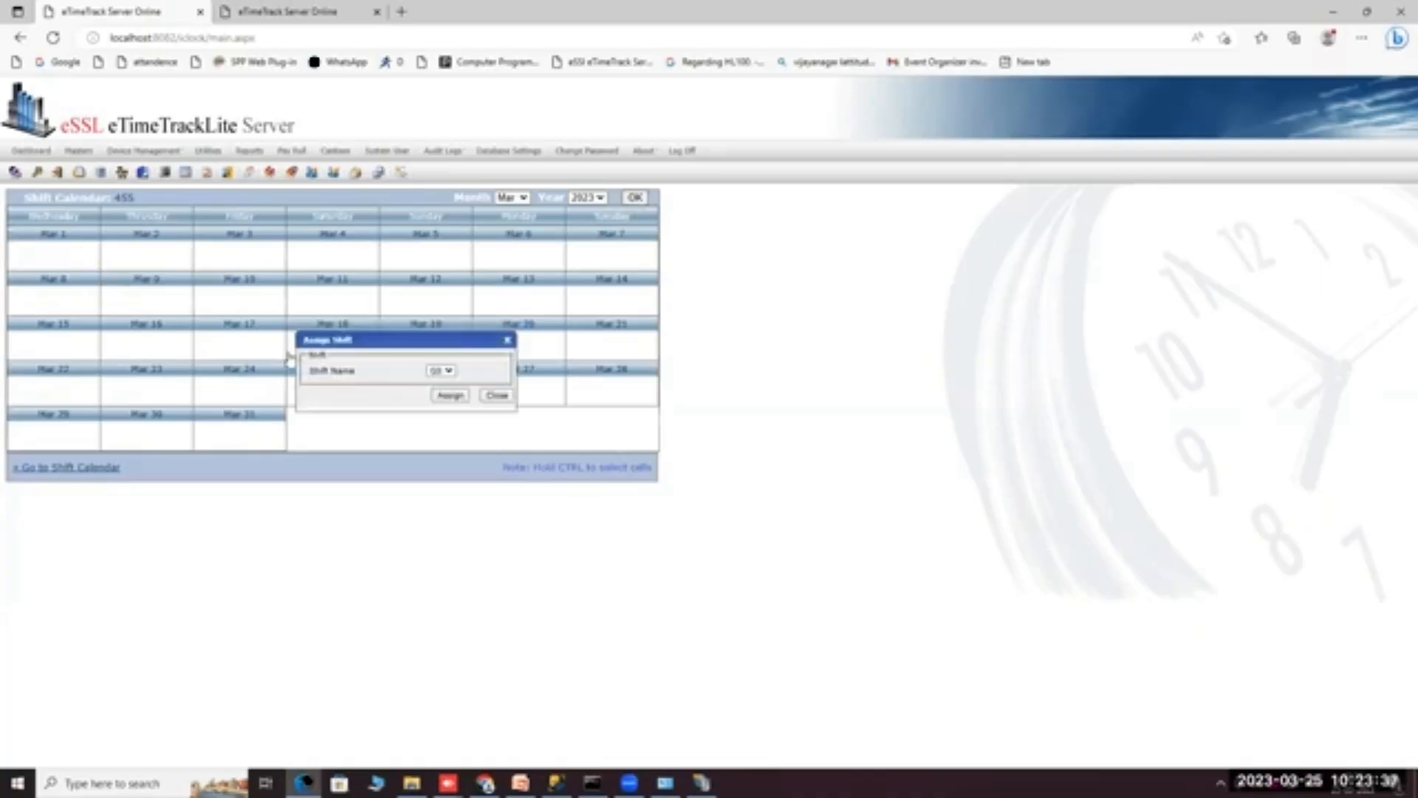
{"action": "left_click", "coordinate": [448, 371]}
{"action": "left_click", "coordinate": [443, 390]}
{"action": "left_click", "coordinate": [497, 395]}
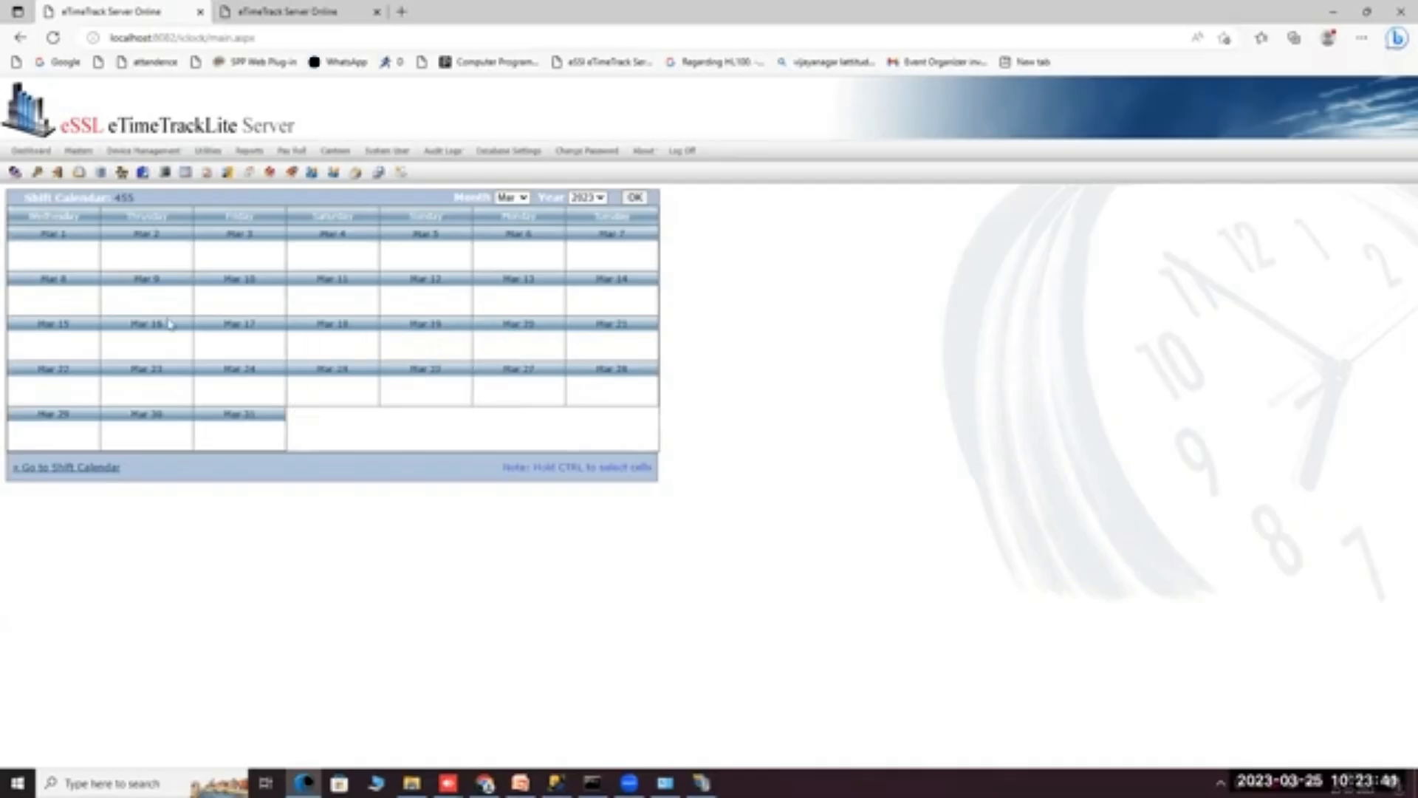
Assign the SS shift to Mar 1 and dismiss the success message.
{"action": "right_click", "coordinate": [70, 259]}
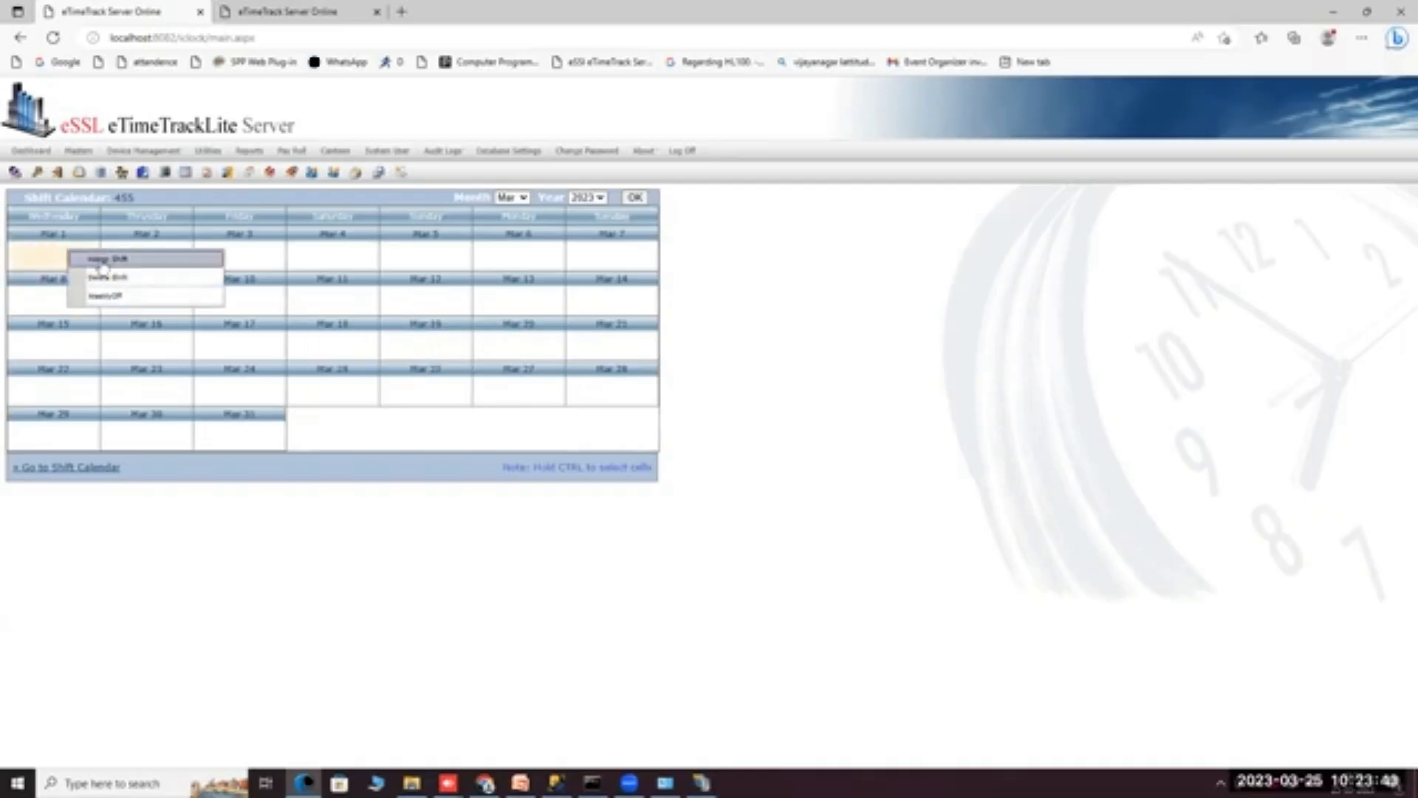
{"action": "left_click", "coordinate": [103, 253]}
{"action": "left_click", "coordinate": [450, 395]}
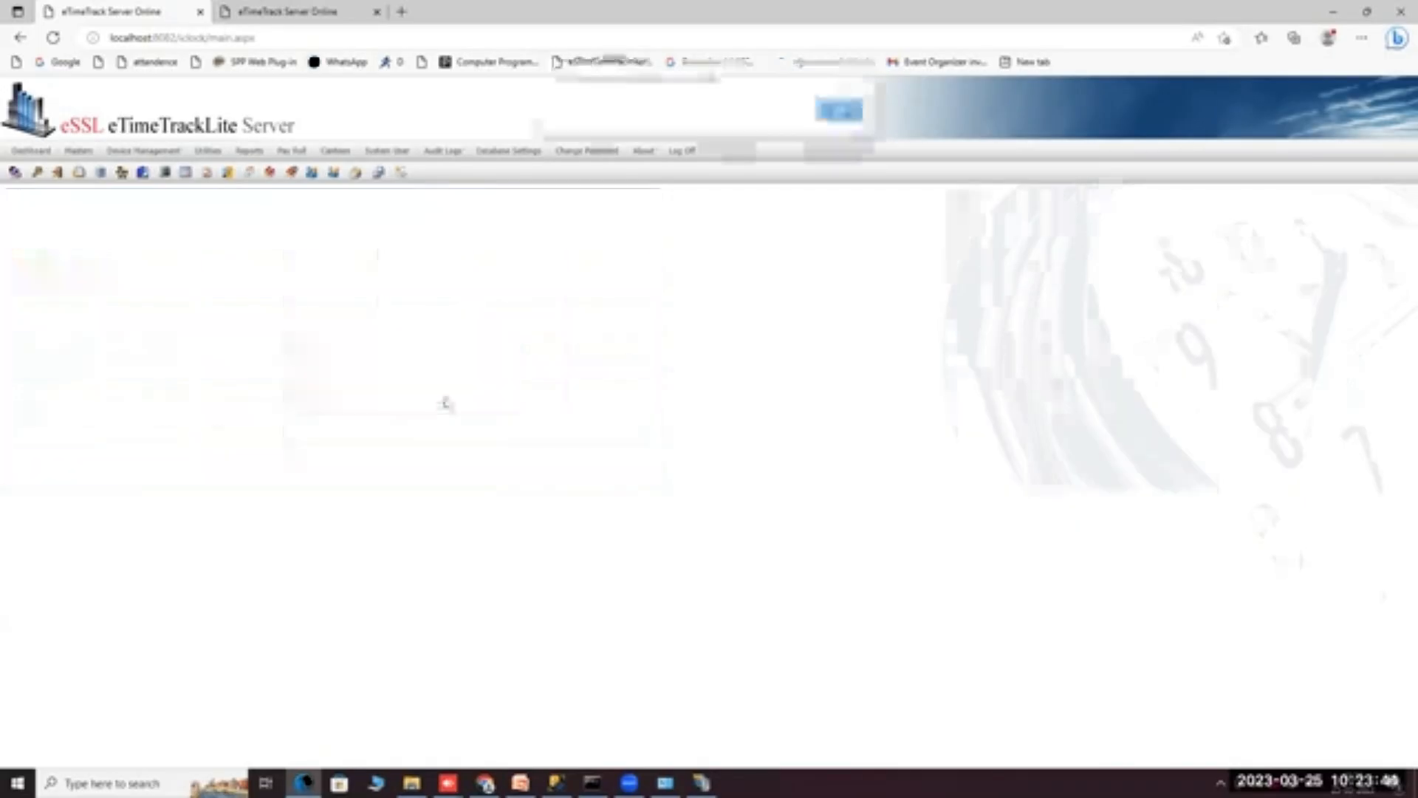
{"action": "key", "text": "Return"}
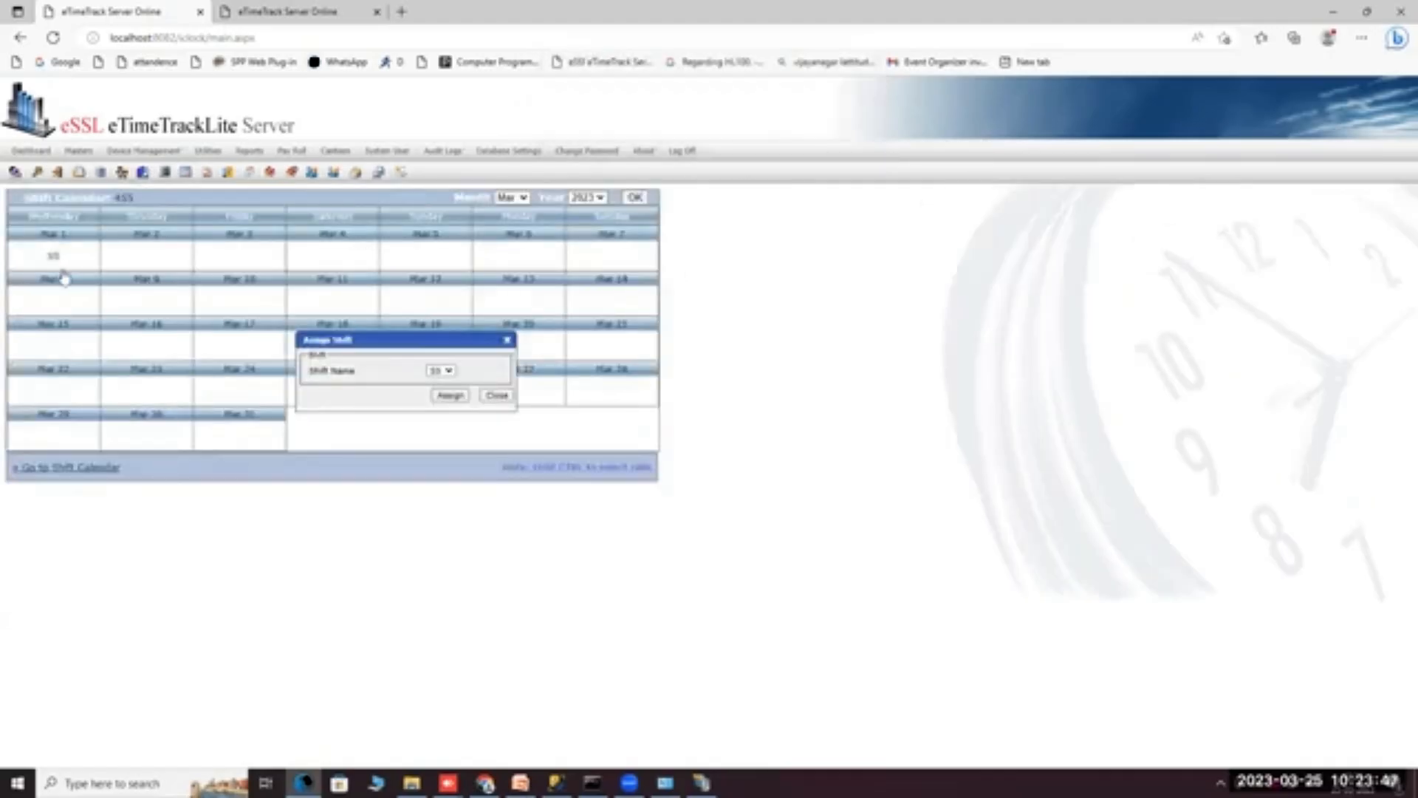
{"action": "left_click", "coordinate": [496, 396]}
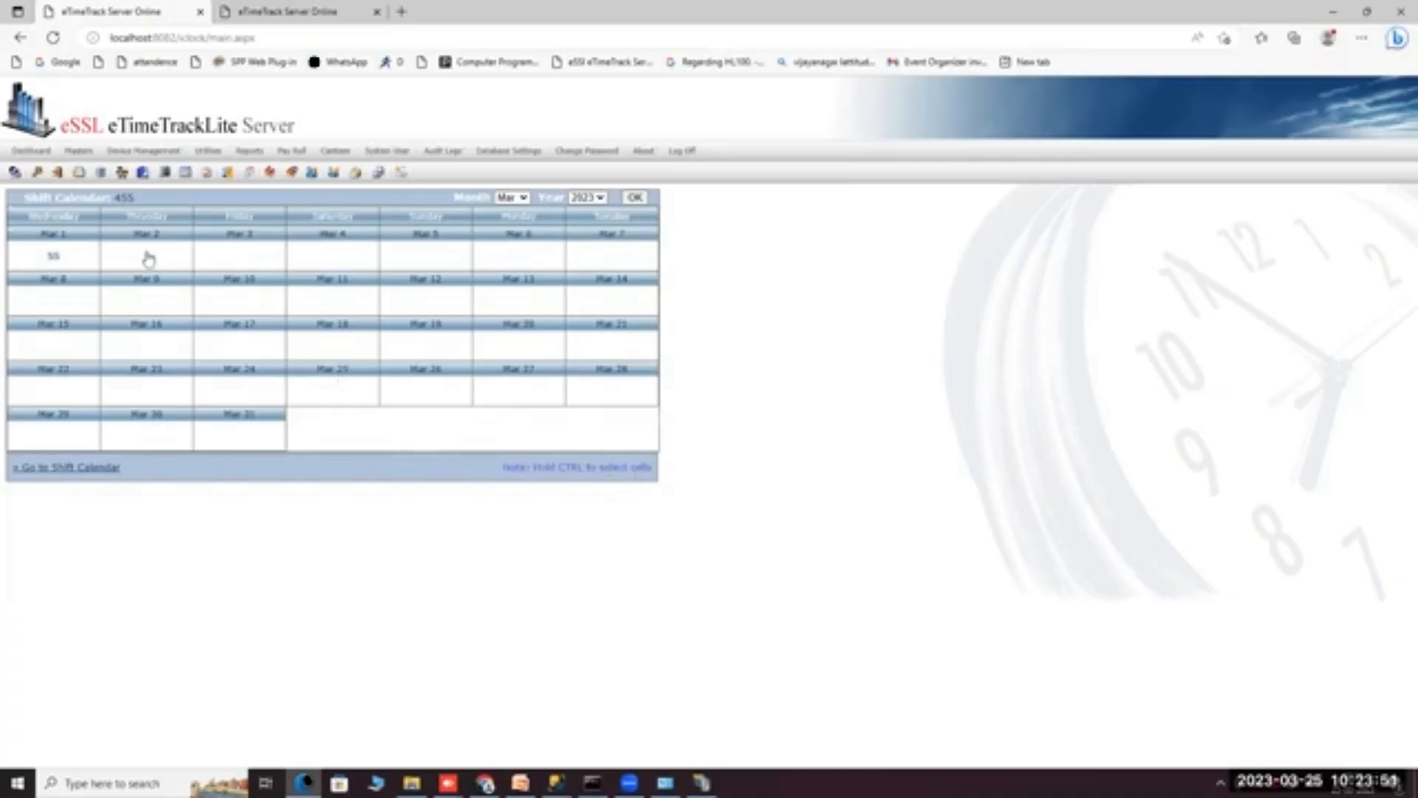
{"action": "right_click", "coordinate": [151, 257]}
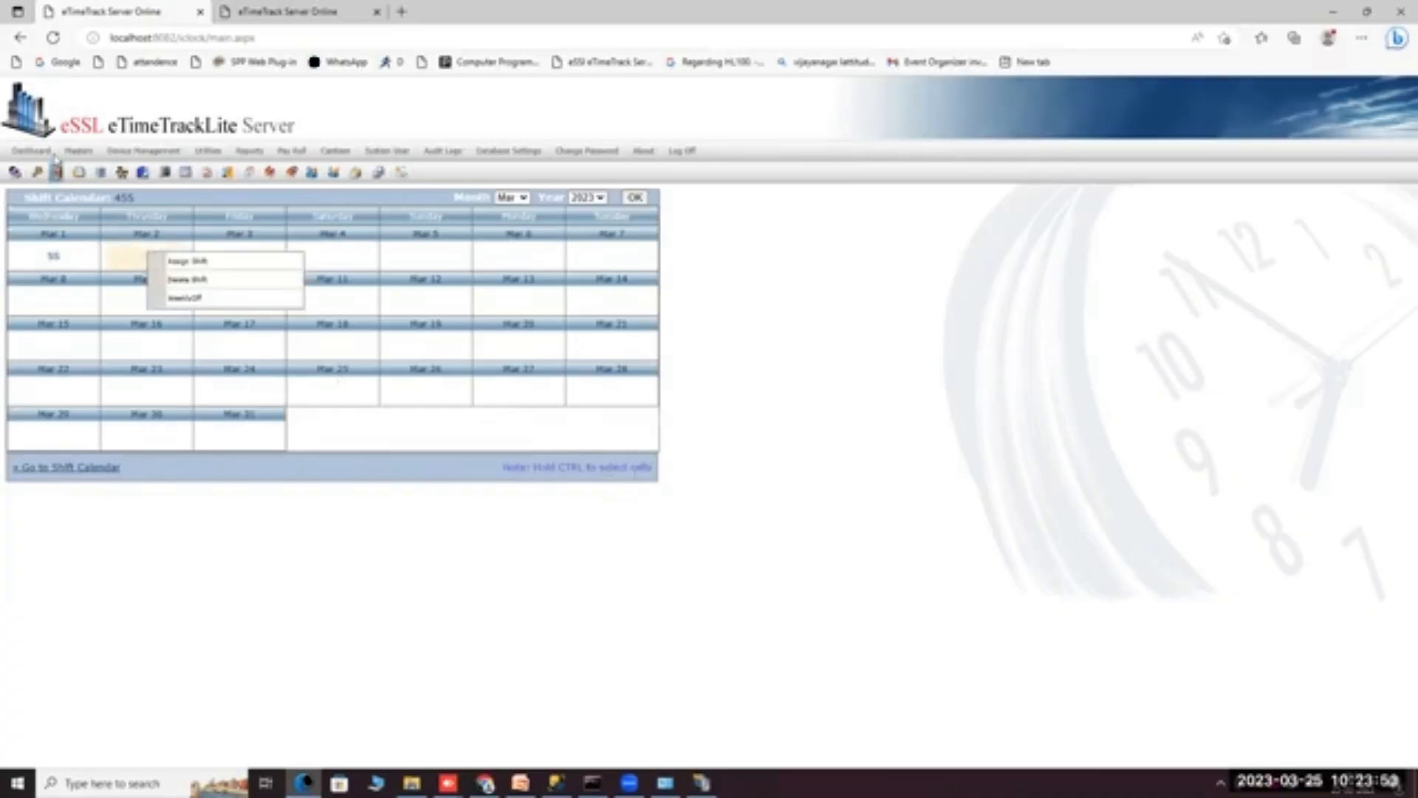
{"action": "mouse_move", "coordinate": [77, 152]}
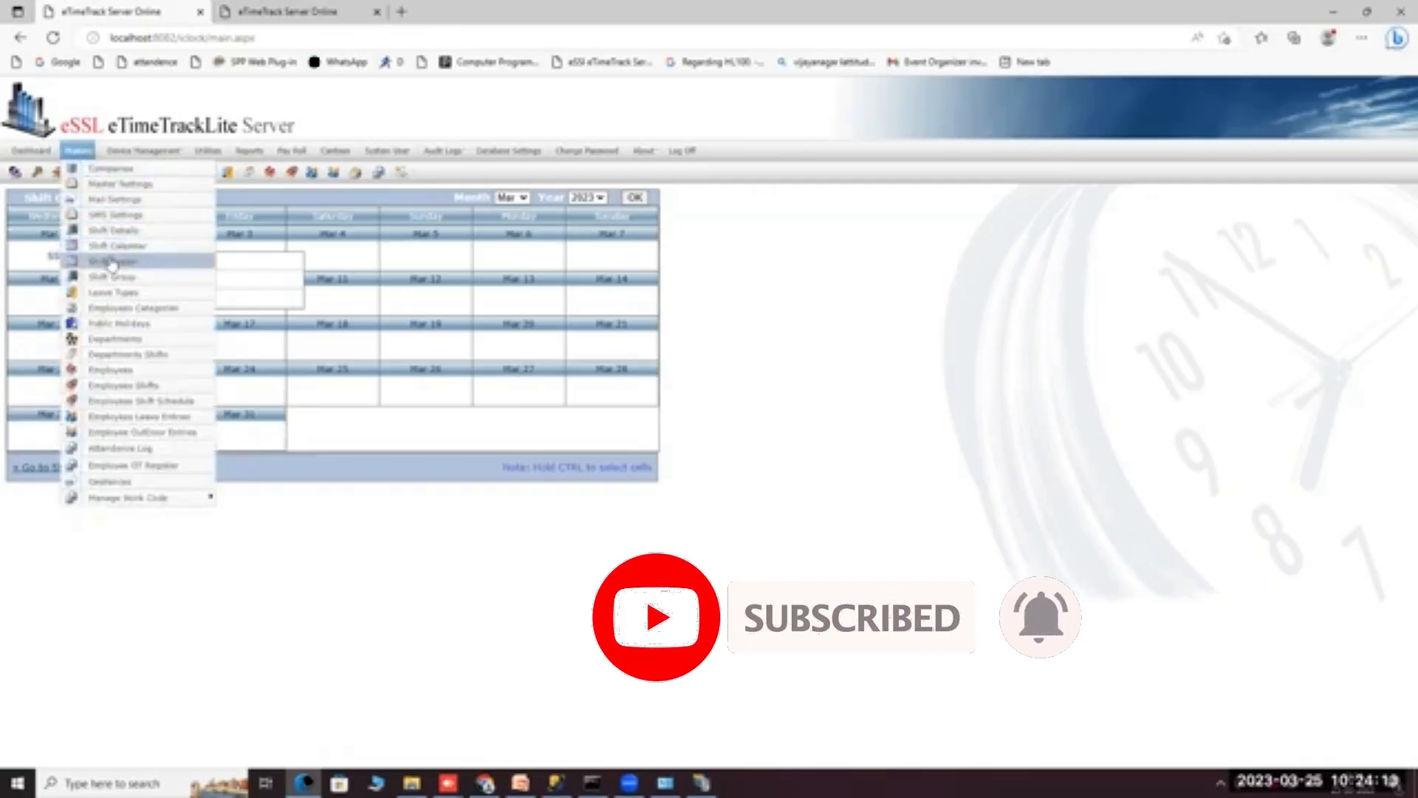
Start a new shift roster and preview the Weekly rotation pattern's shift choices.
{"action": "left_click", "coordinate": [111, 262]}
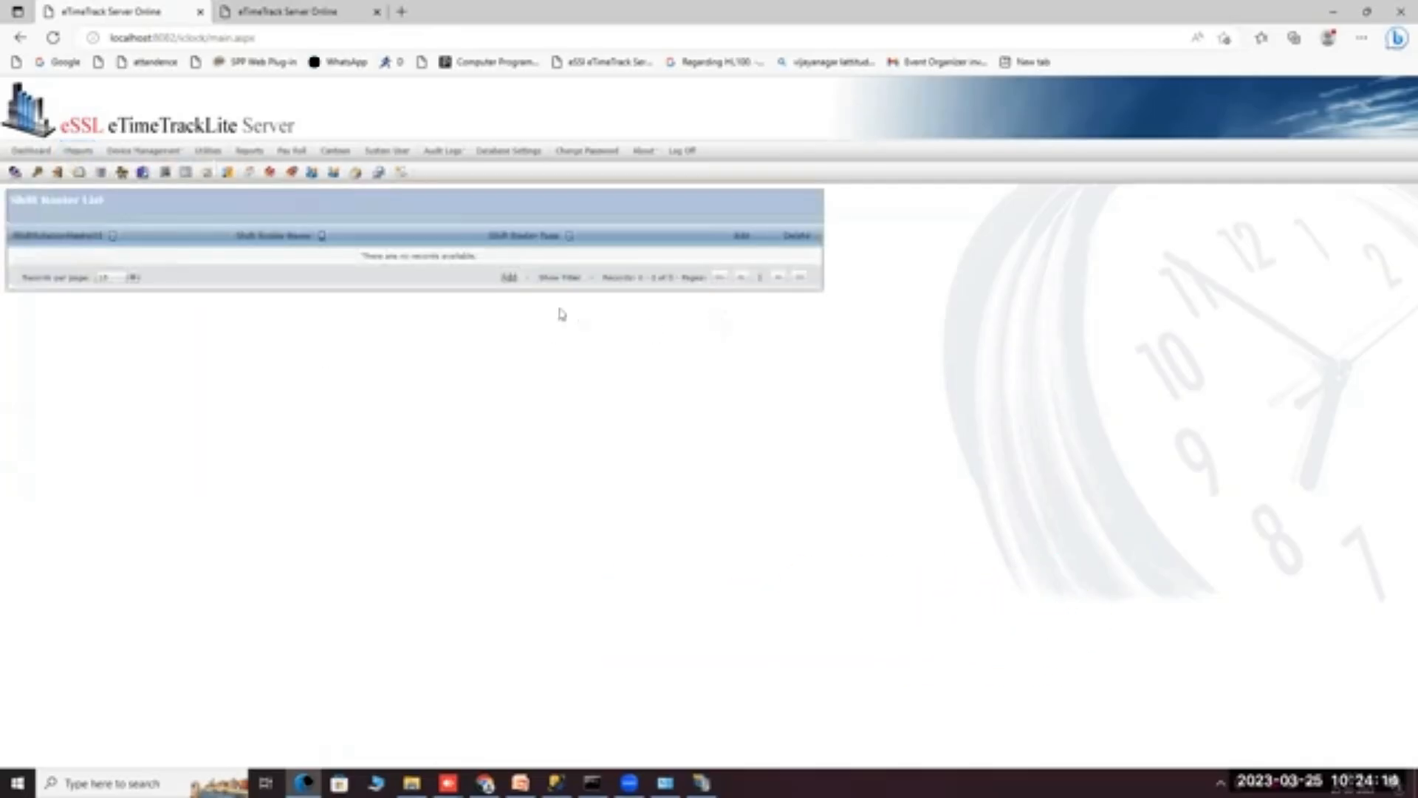
{"action": "left_click", "coordinate": [509, 278]}
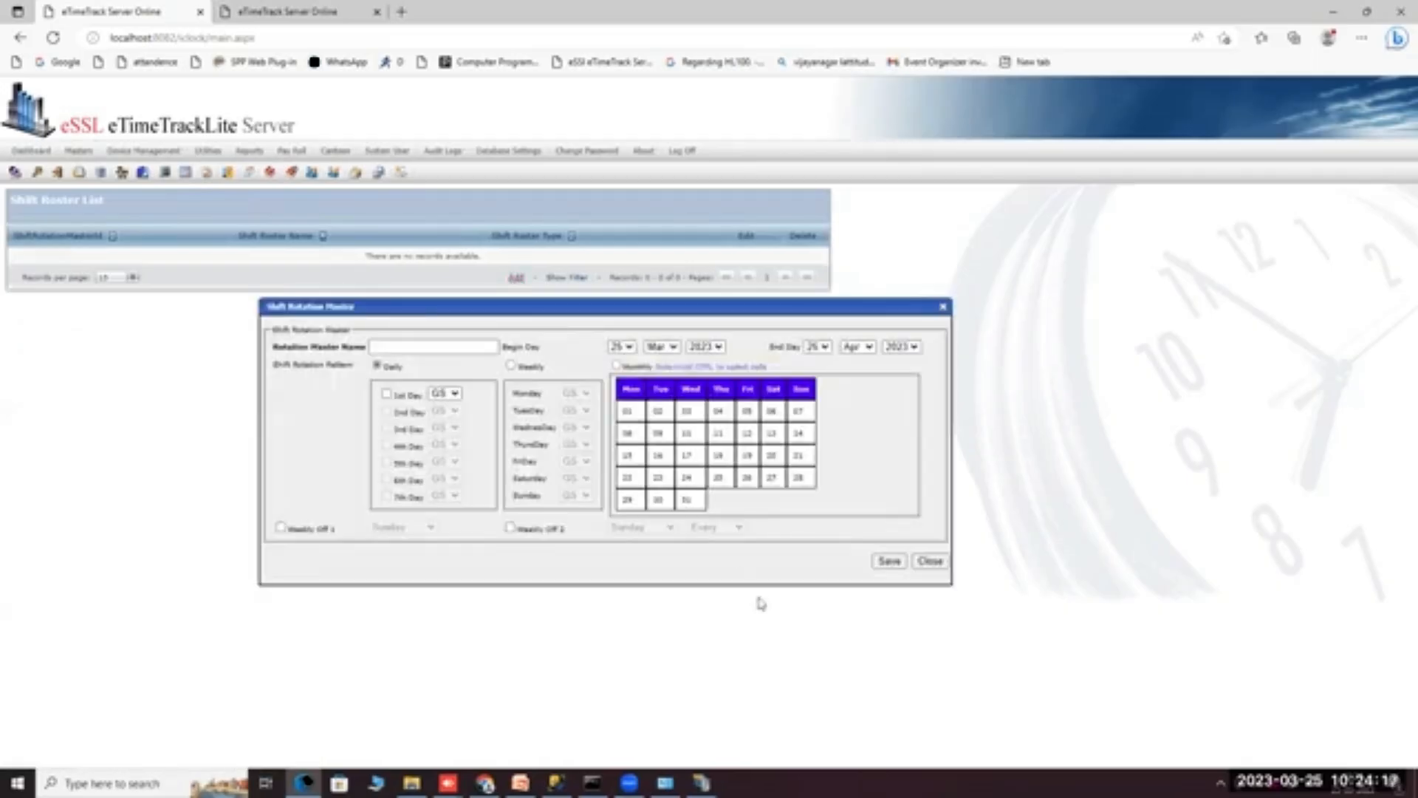
{"action": "left_click", "coordinate": [409, 346]}
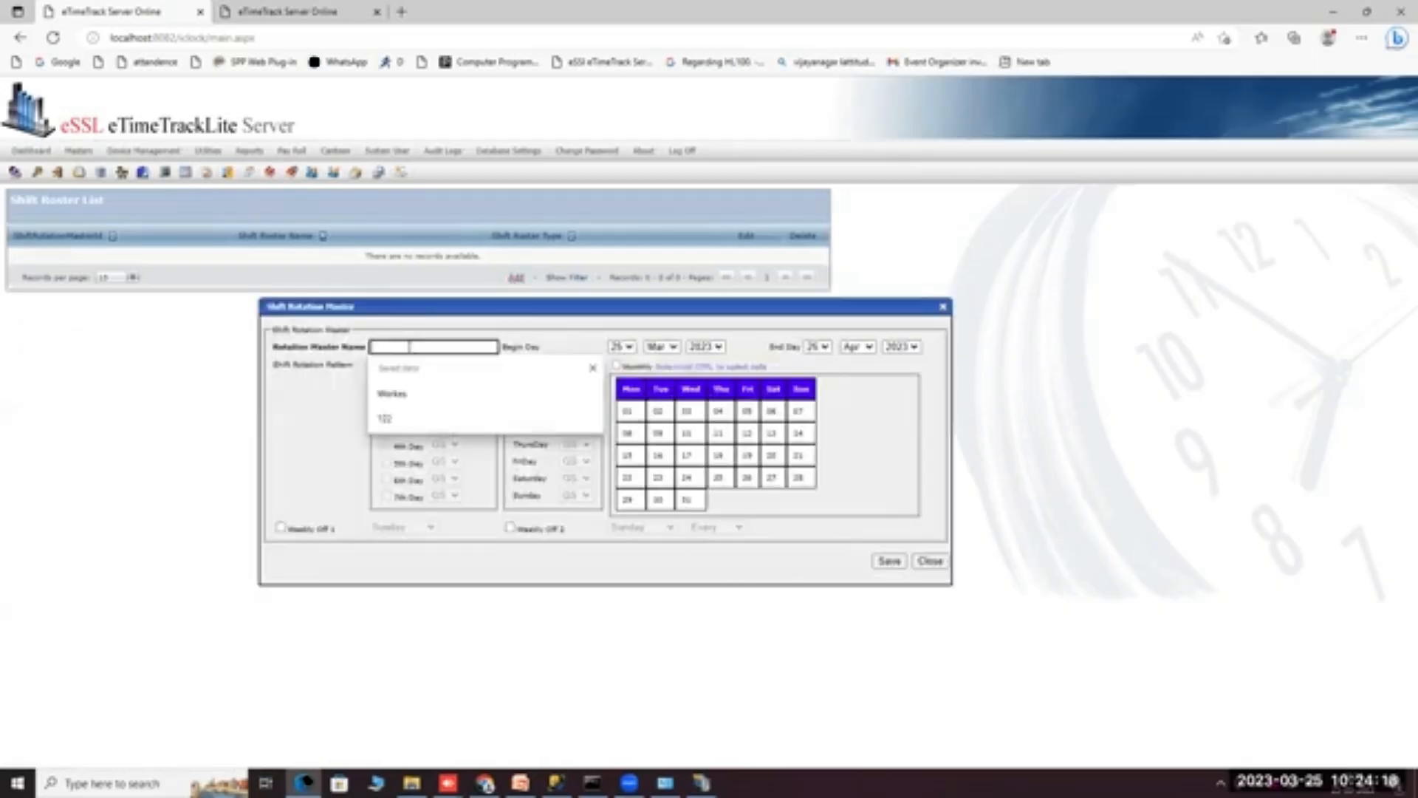
{"action": "left_click", "coordinate": [463, 510]}
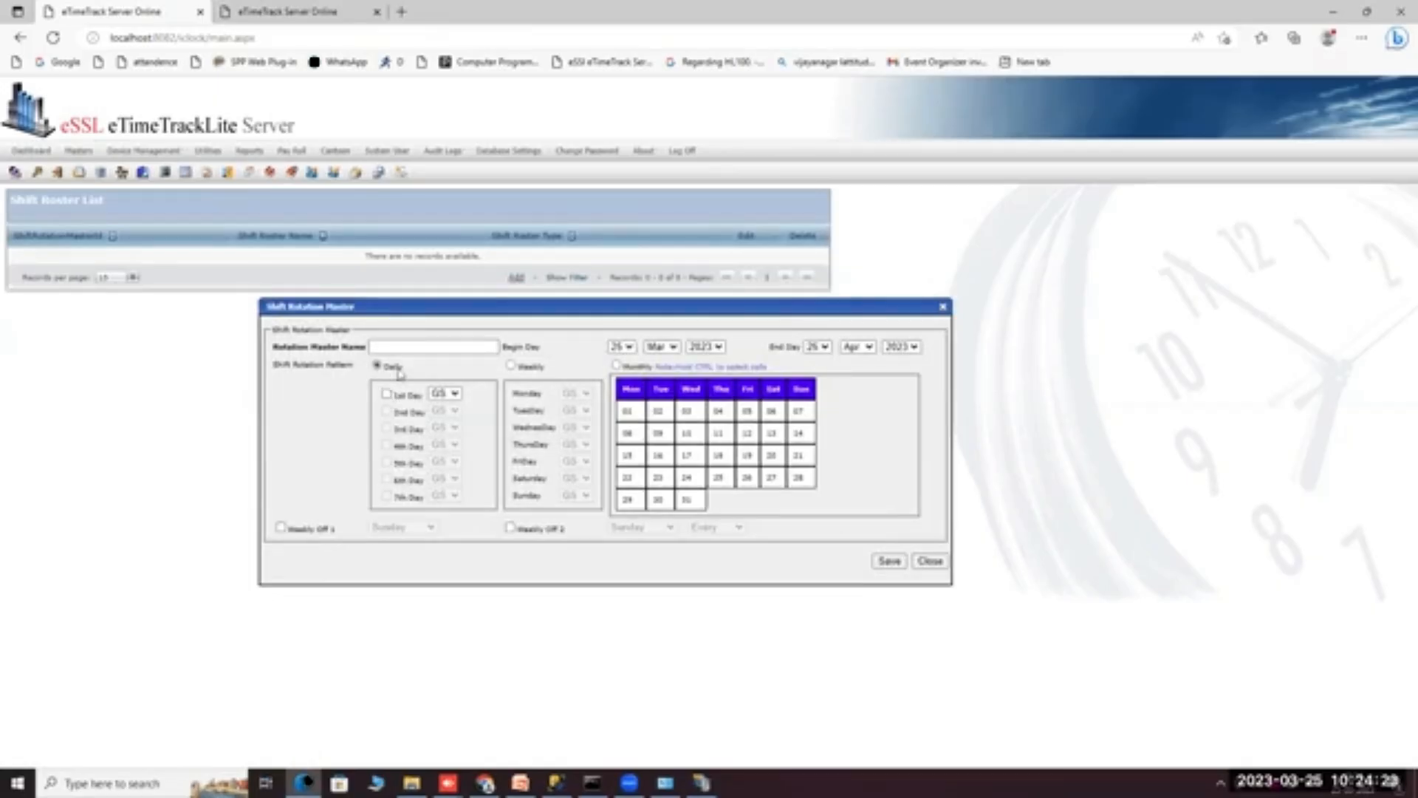
{"action": "left_click", "coordinate": [510, 366]}
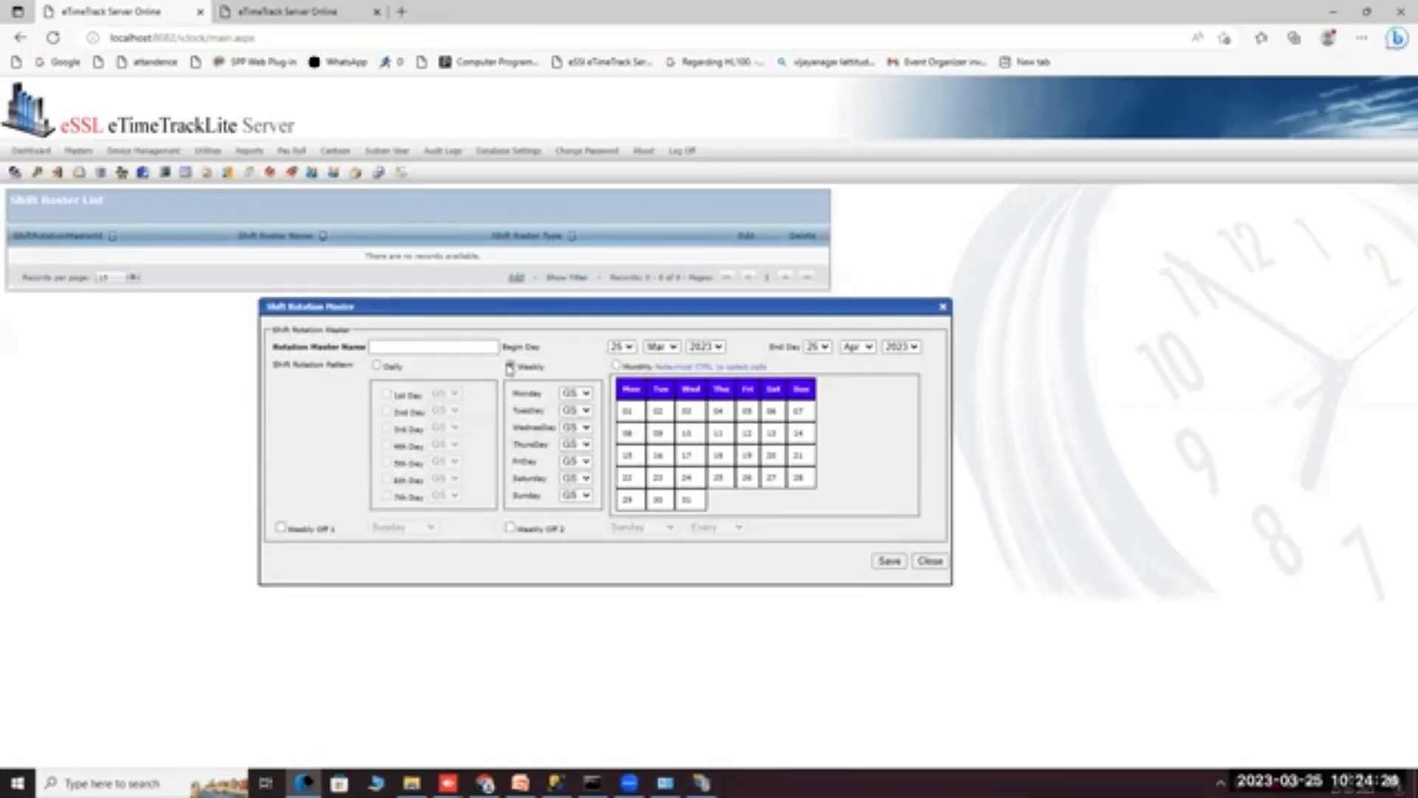
{"action": "left_click", "coordinate": [580, 411]}
{"action": "left_click", "coordinate": [585, 445]}
Try the Monthly pattern with GS on day 01, then close the roster form unsaved.
{"action": "left_click", "coordinate": [616, 366]}
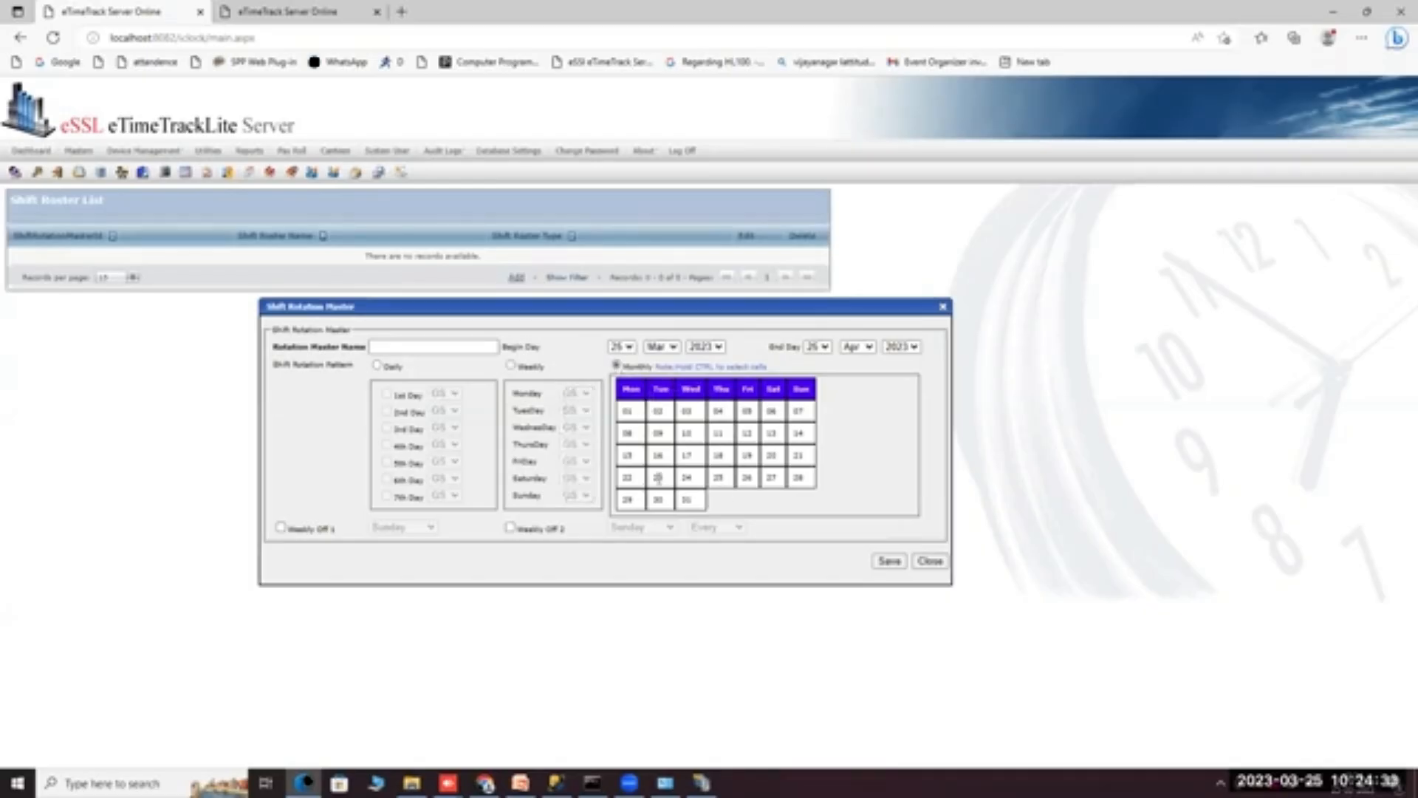
{"action": "right_click", "coordinate": [635, 412]}
{"action": "left_click", "coordinate": [654, 424]}
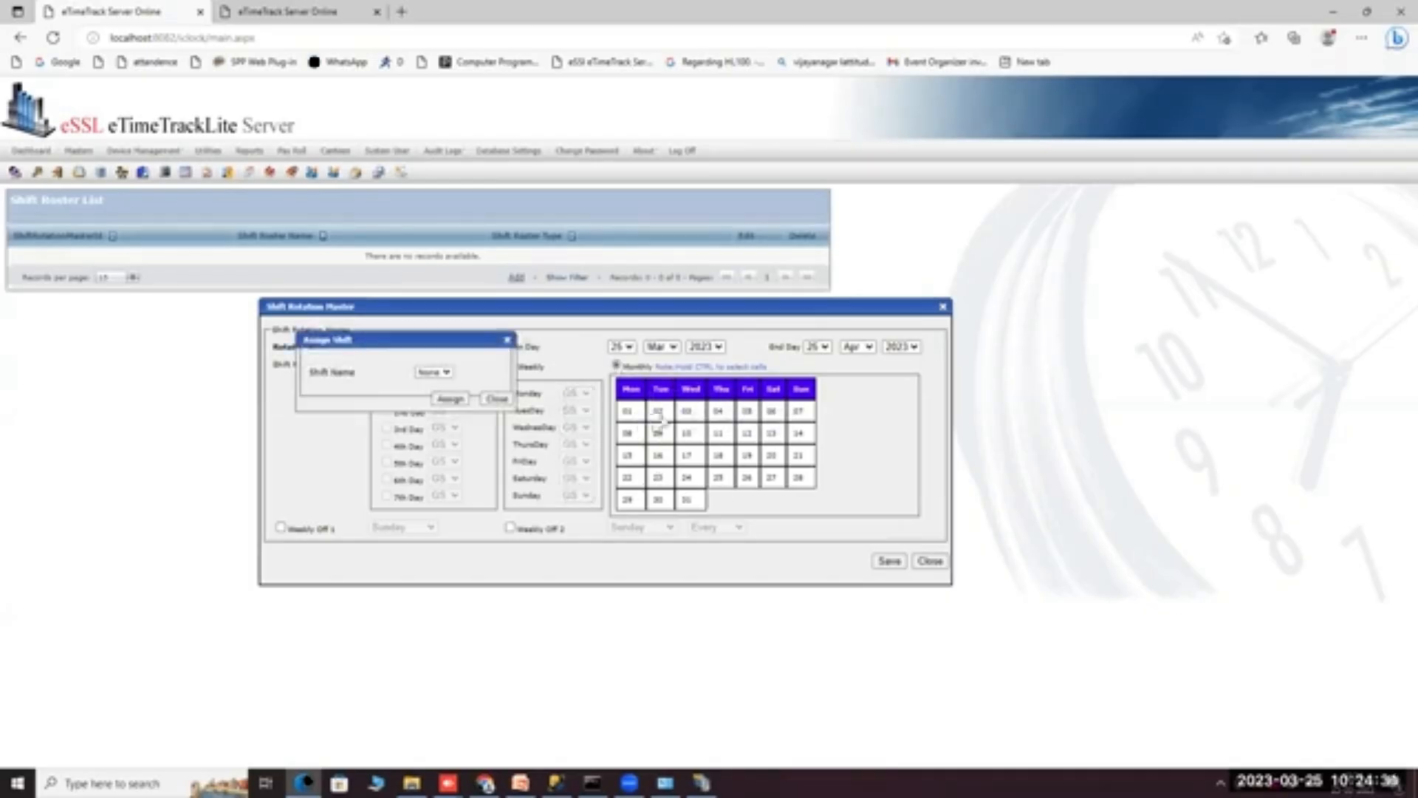
{"action": "left_click", "coordinate": [427, 375]}
{"action": "left_click", "coordinate": [429, 399]}
{"action": "left_click", "coordinate": [916, 559]}
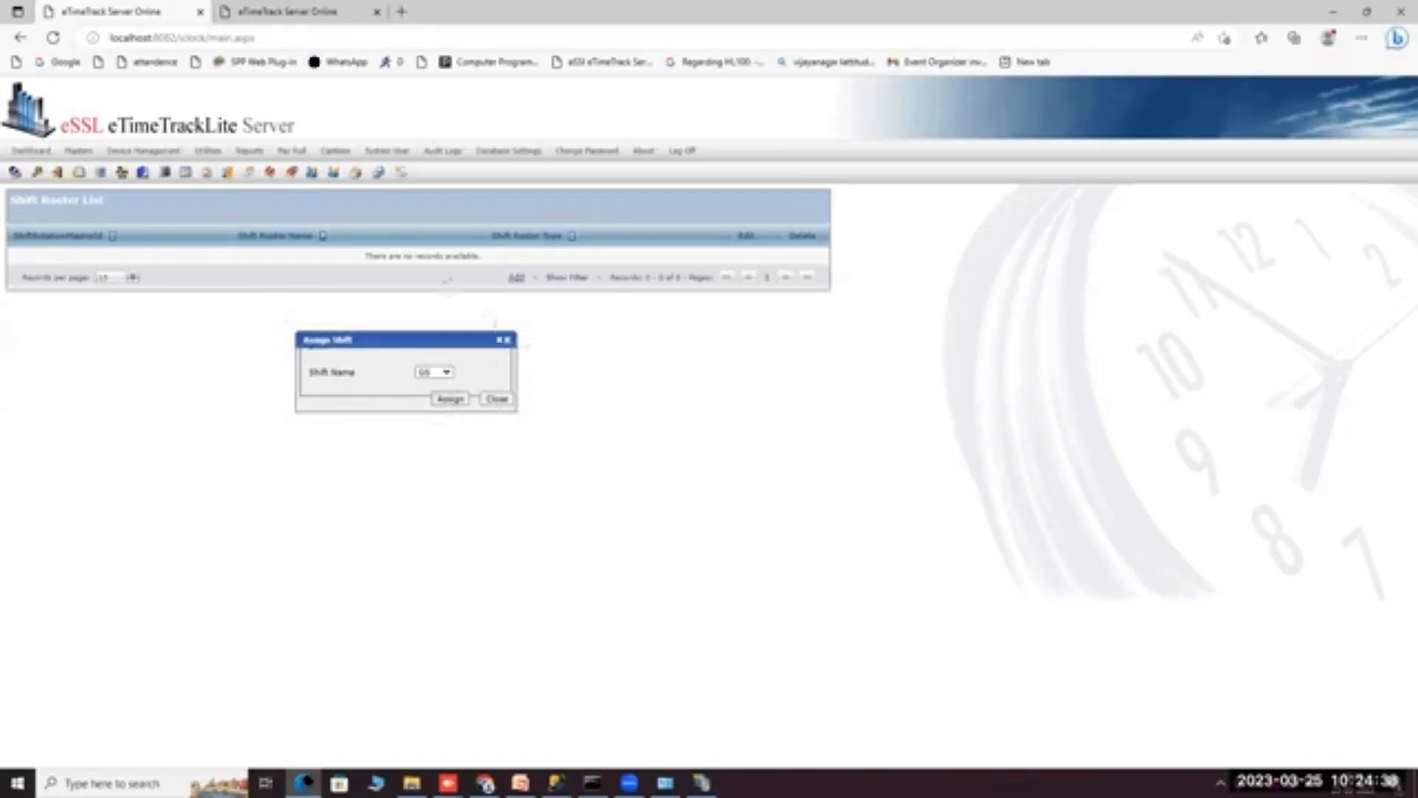
{"action": "left_click", "coordinate": [497, 399]}
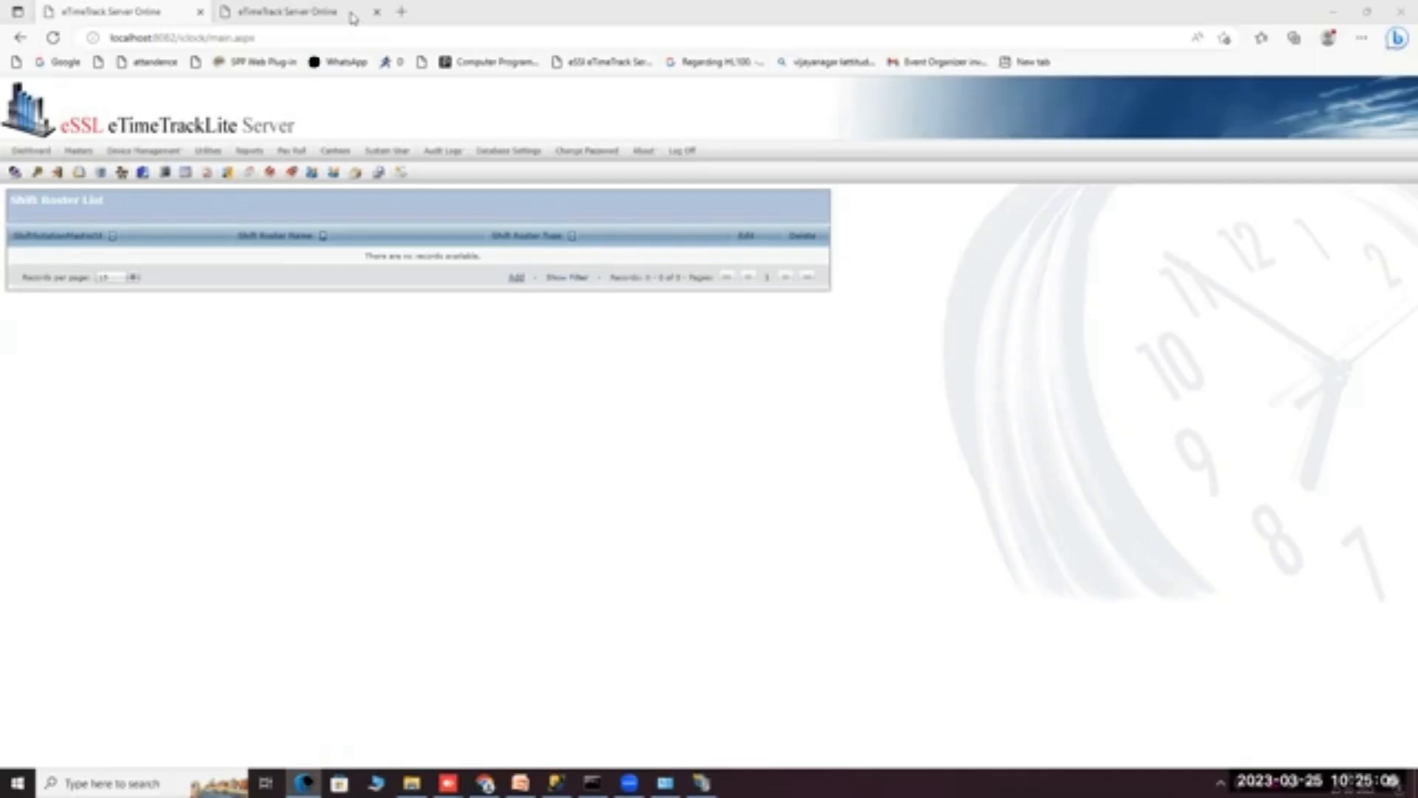
Save a new Daily shift roster named 'sss', then go to the Shift Group page.
{"action": "left_click", "coordinate": [516, 277]}
{"action": "left_click", "coordinate": [408, 346]}
{"action": "type", "text": "sss"}
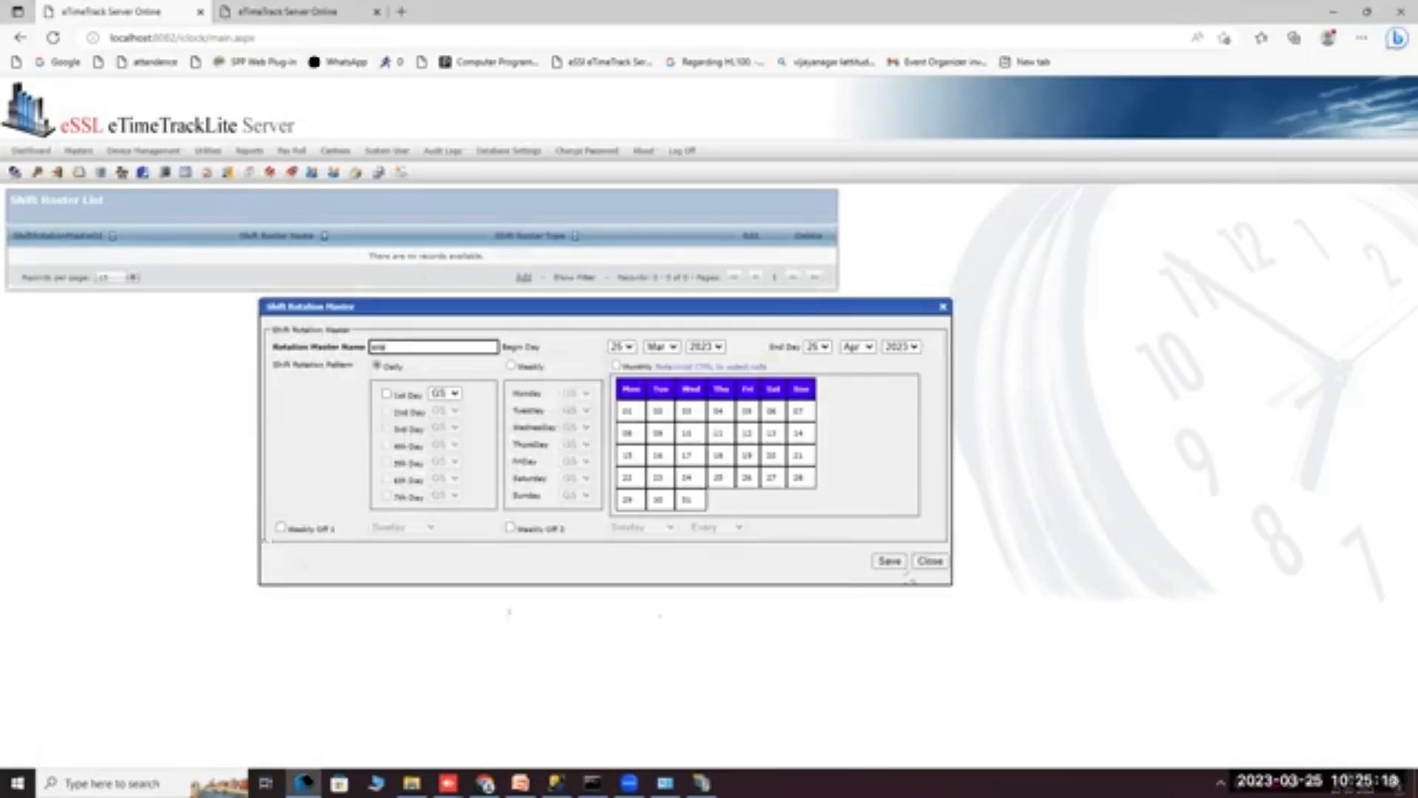
{"action": "left_click", "coordinate": [887, 564]}
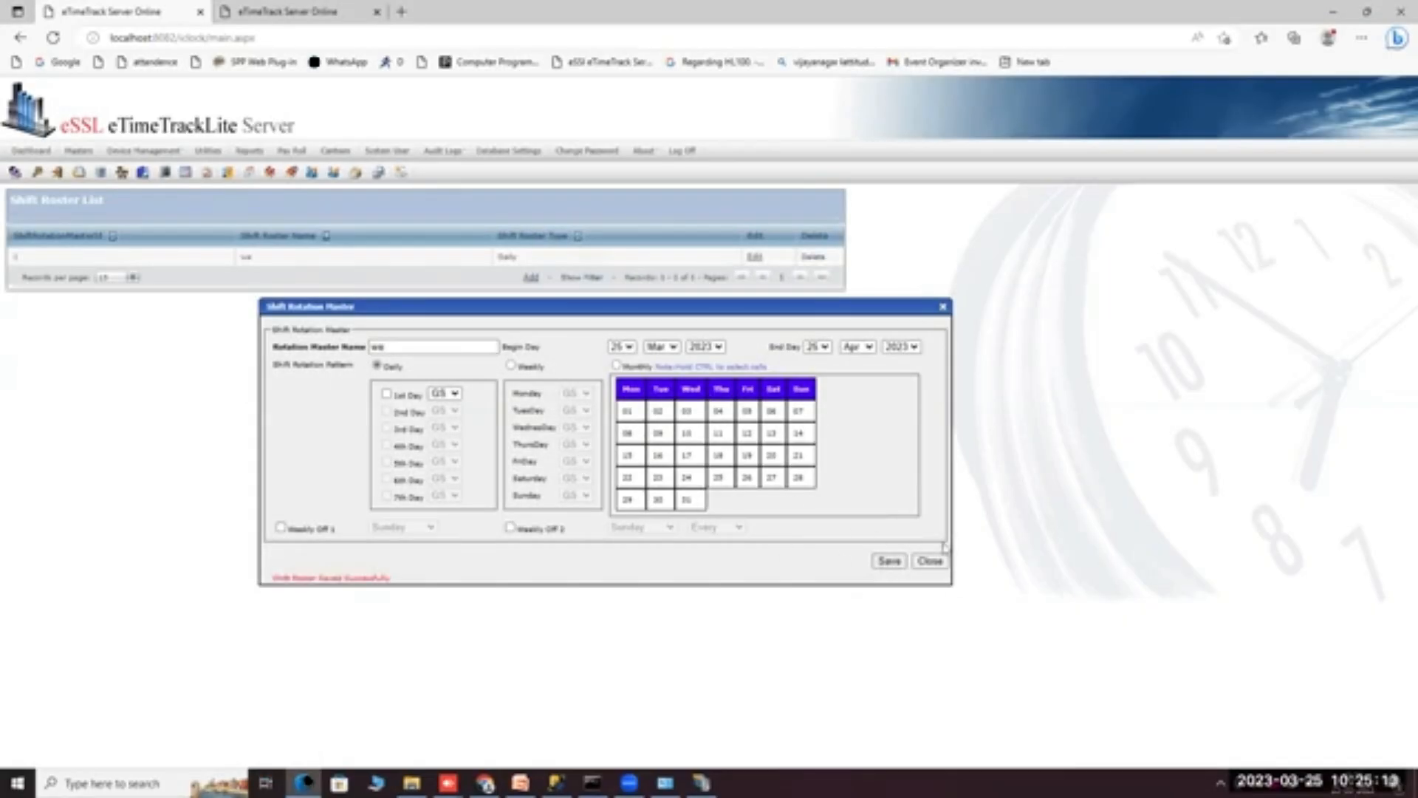
{"action": "left_click", "coordinate": [929, 560]}
{"action": "mouse_move", "coordinate": [77, 150]}
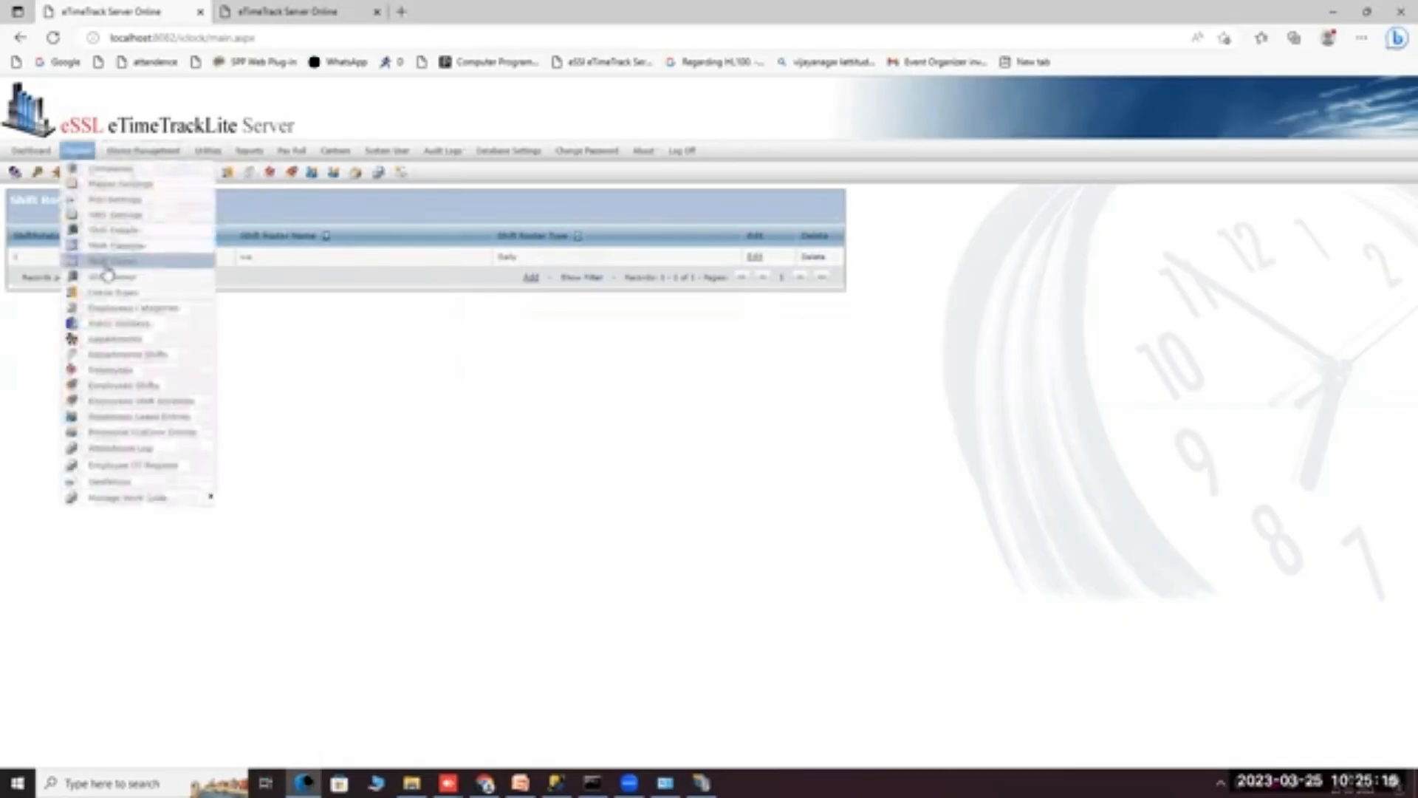
{"action": "left_click", "coordinate": [108, 275]}
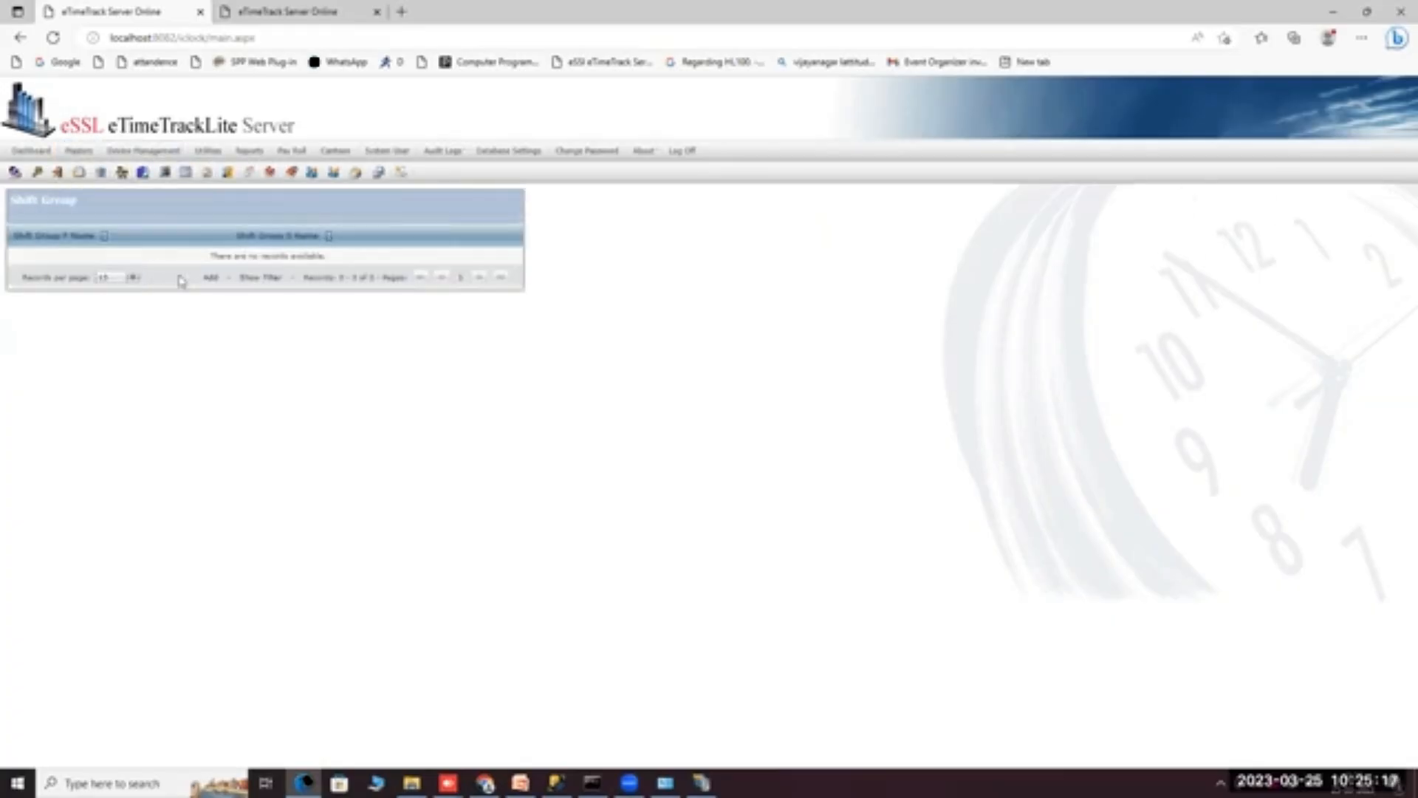
Save a shift group named 'SS' (short name 'SS') containing all shifts, GS and SS.
{"action": "left_click", "coordinate": [211, 277]}
{"action": "left_click", "coordinate": [350, 328]}
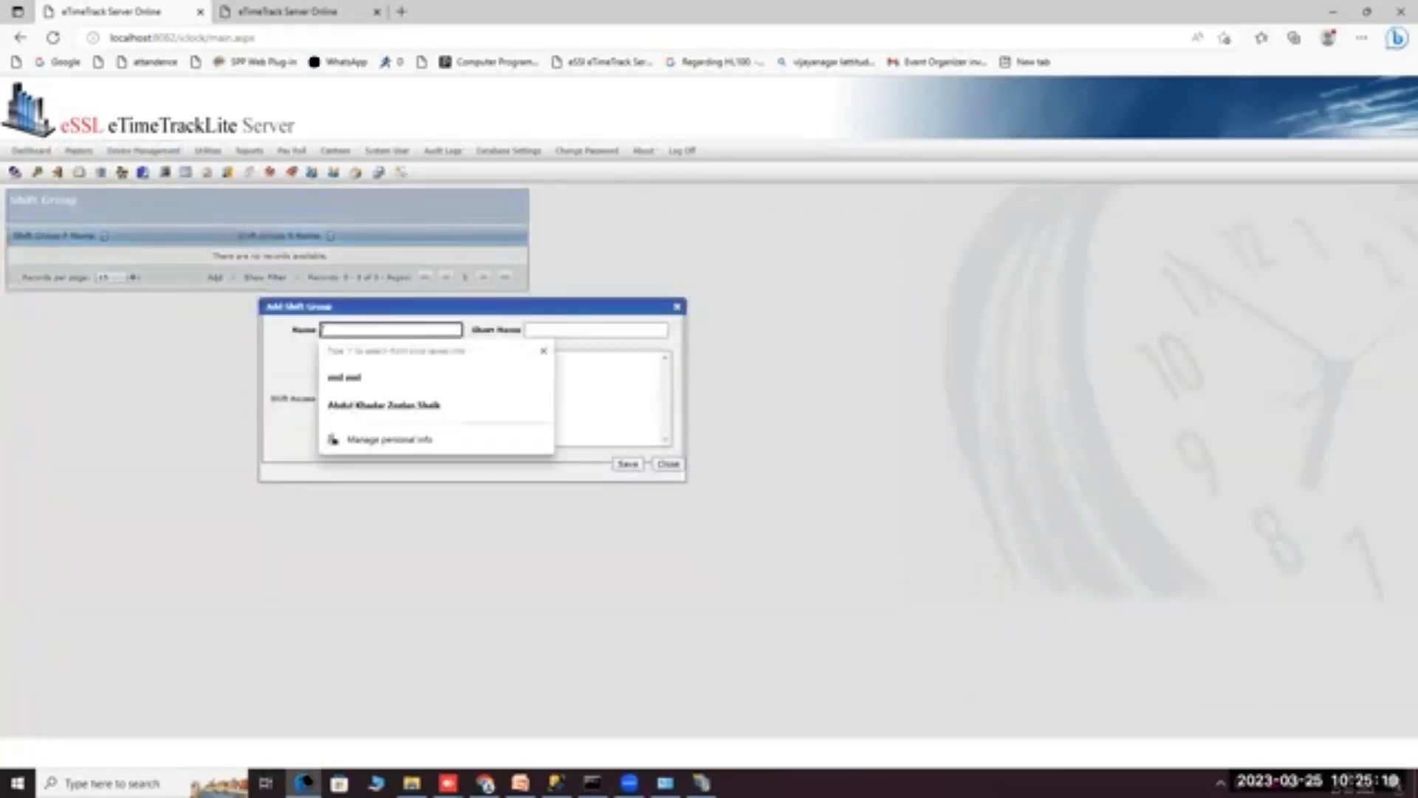
{"action": "type", "text": "SS"}
{"action": "left_click", "coordinate": [573, 337]}
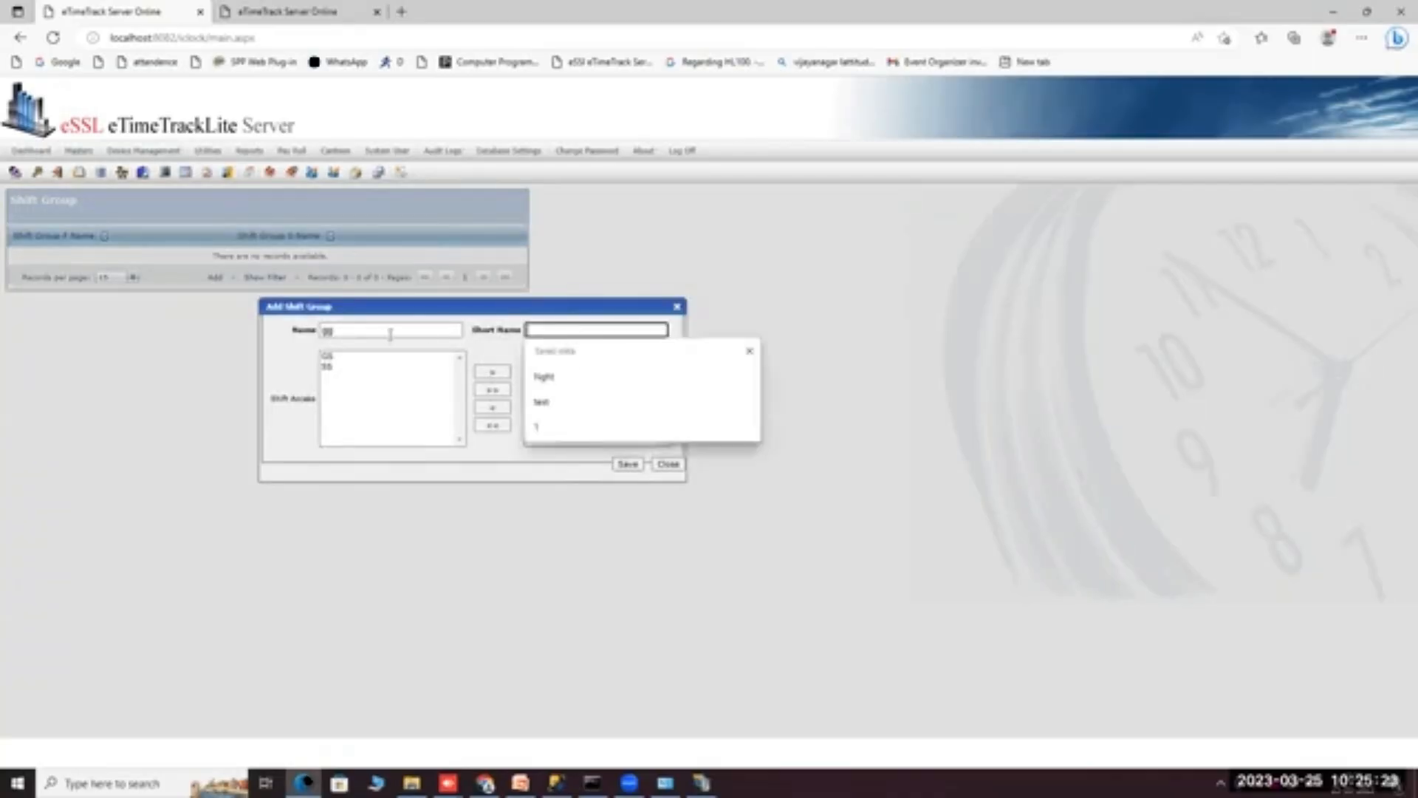
{"action": "type", "text": "SS"}
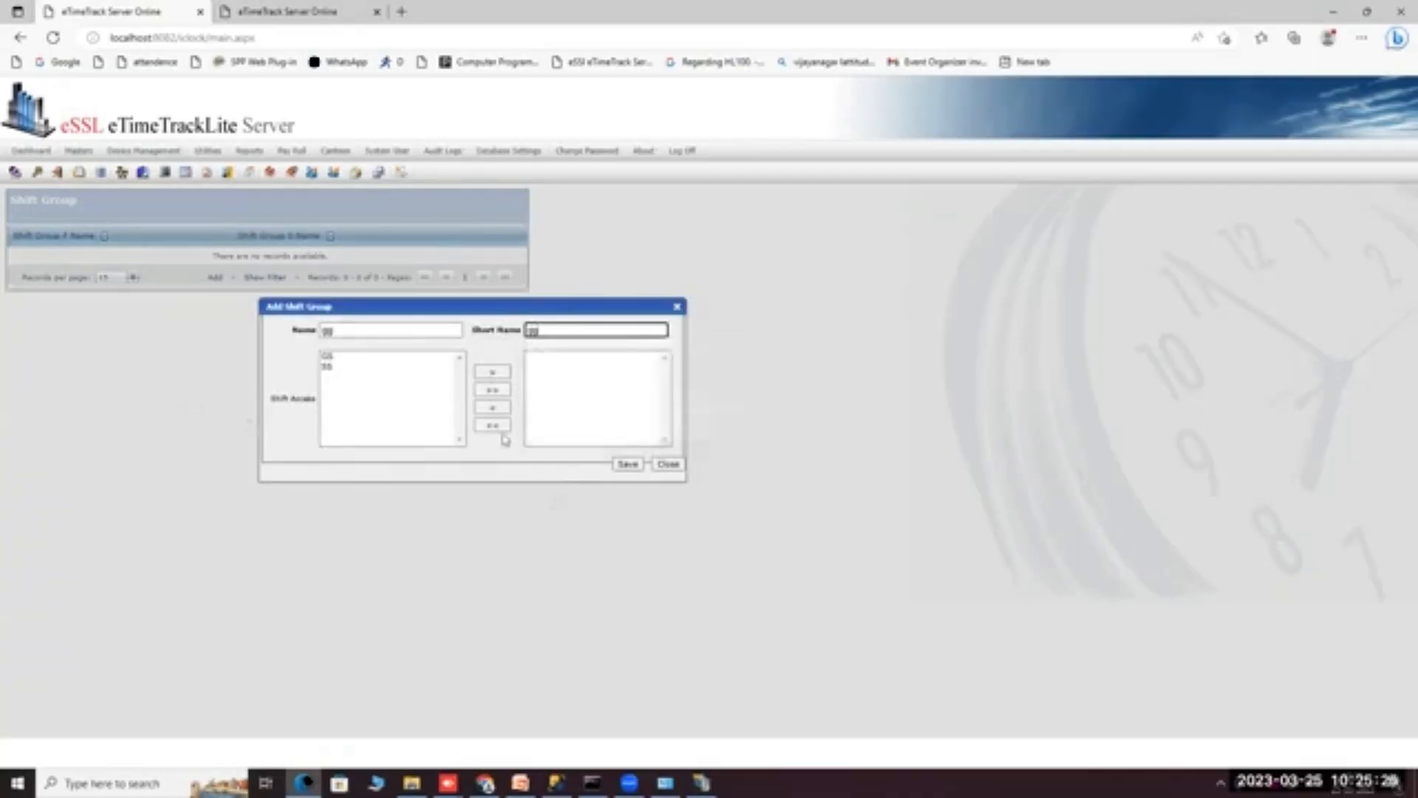
{"action": "left_click", "coordinate": [493, 375]}
{"action": "left_click", "coordinate": [493, 389]}
{"action": "left_click", "coordinate": [628, 464]}
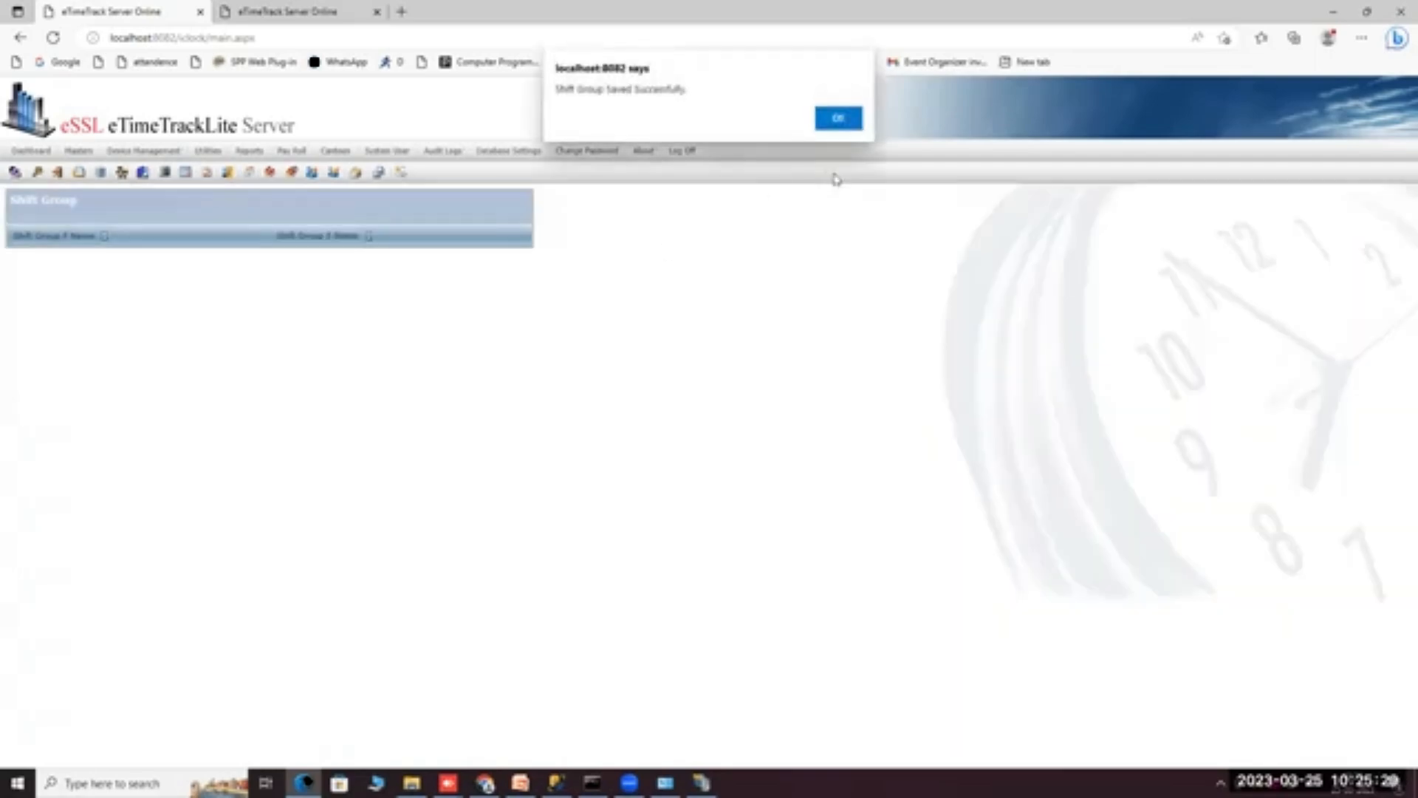
{"action": "left_click", "coordinate": [840, 120]}
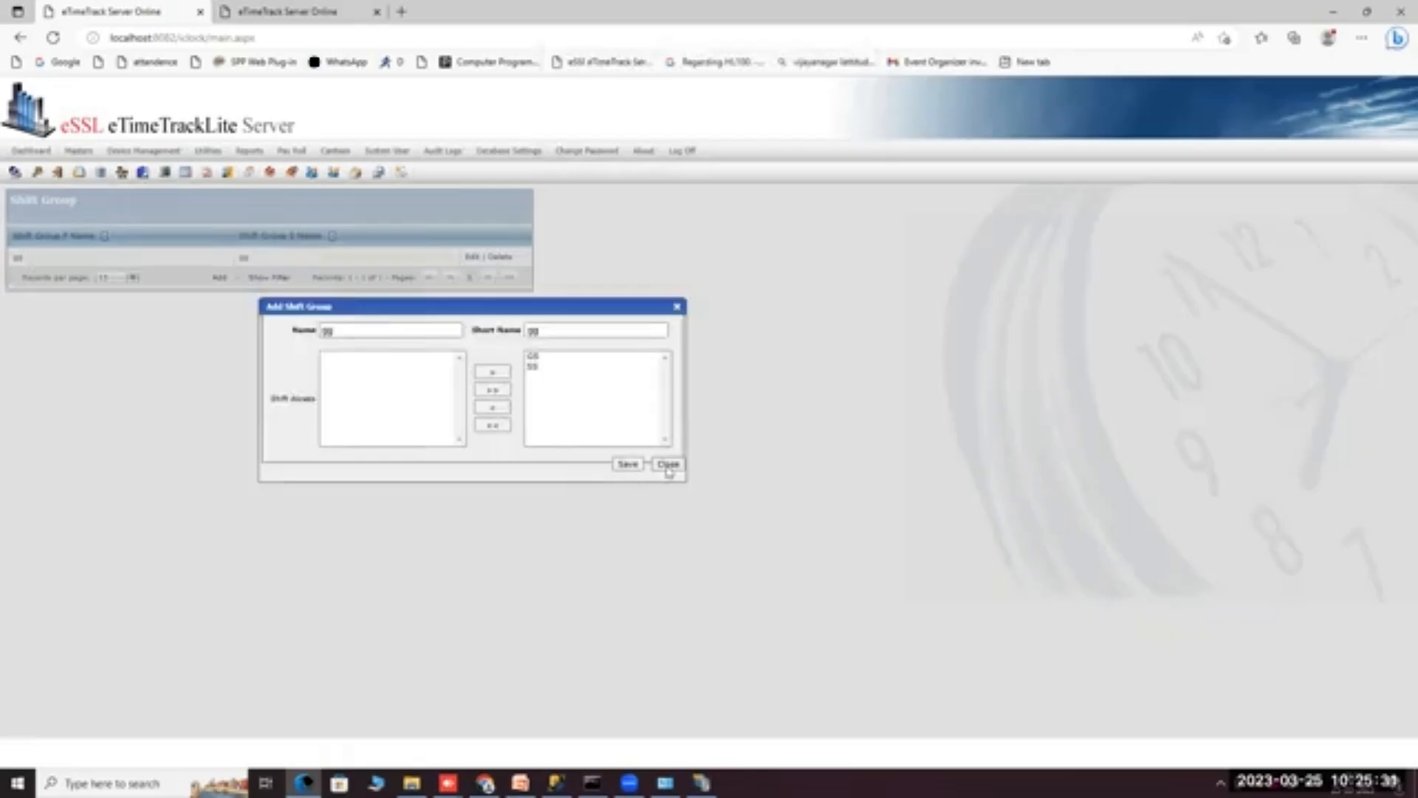
{"action": "left_click", "coordinate": [667, 465]}
{"action": "mouse_move", "coordinate": [77, 154]}
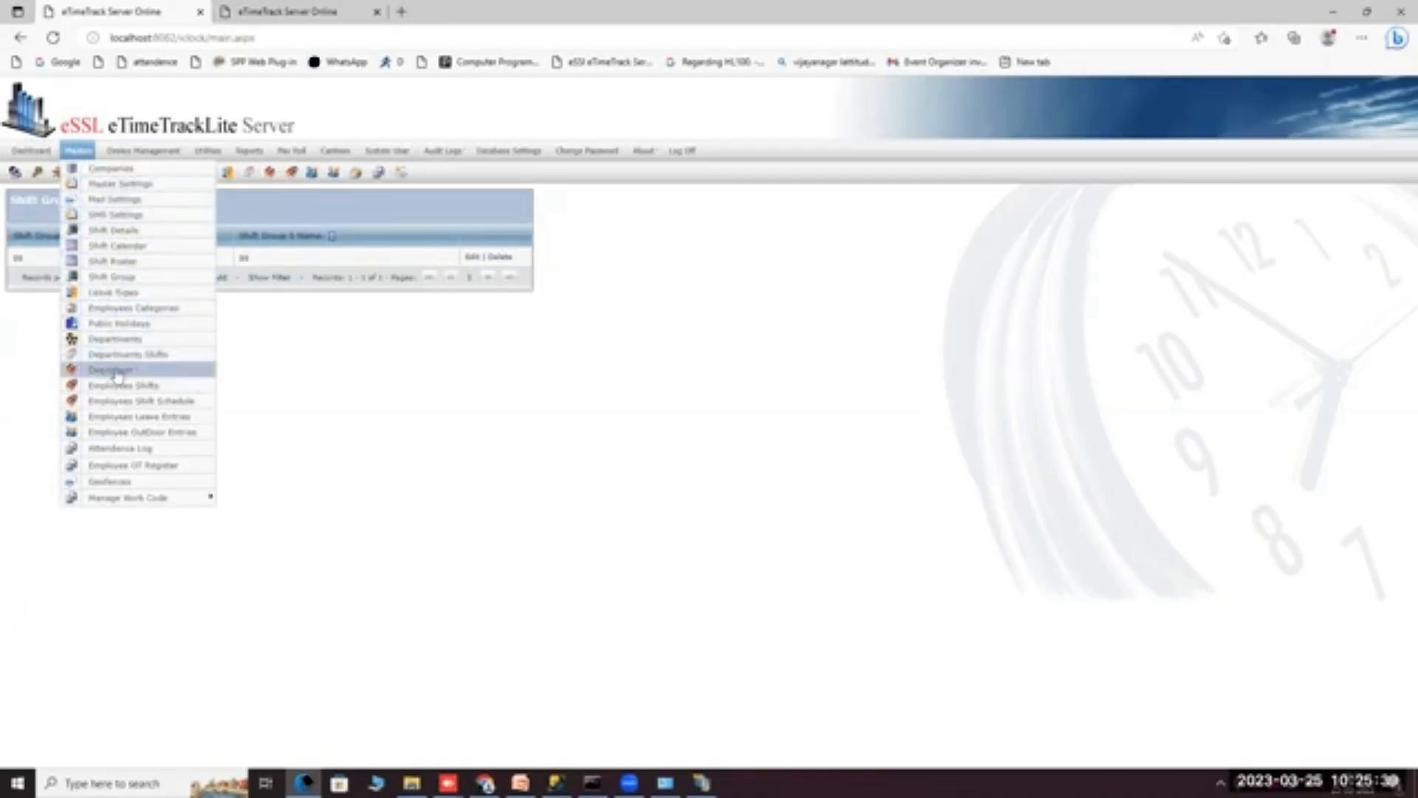
Pick a shift group and the ss roster for the test employee, then close without saving.
{"action": "left_click", "coordinate": [117, 372]}
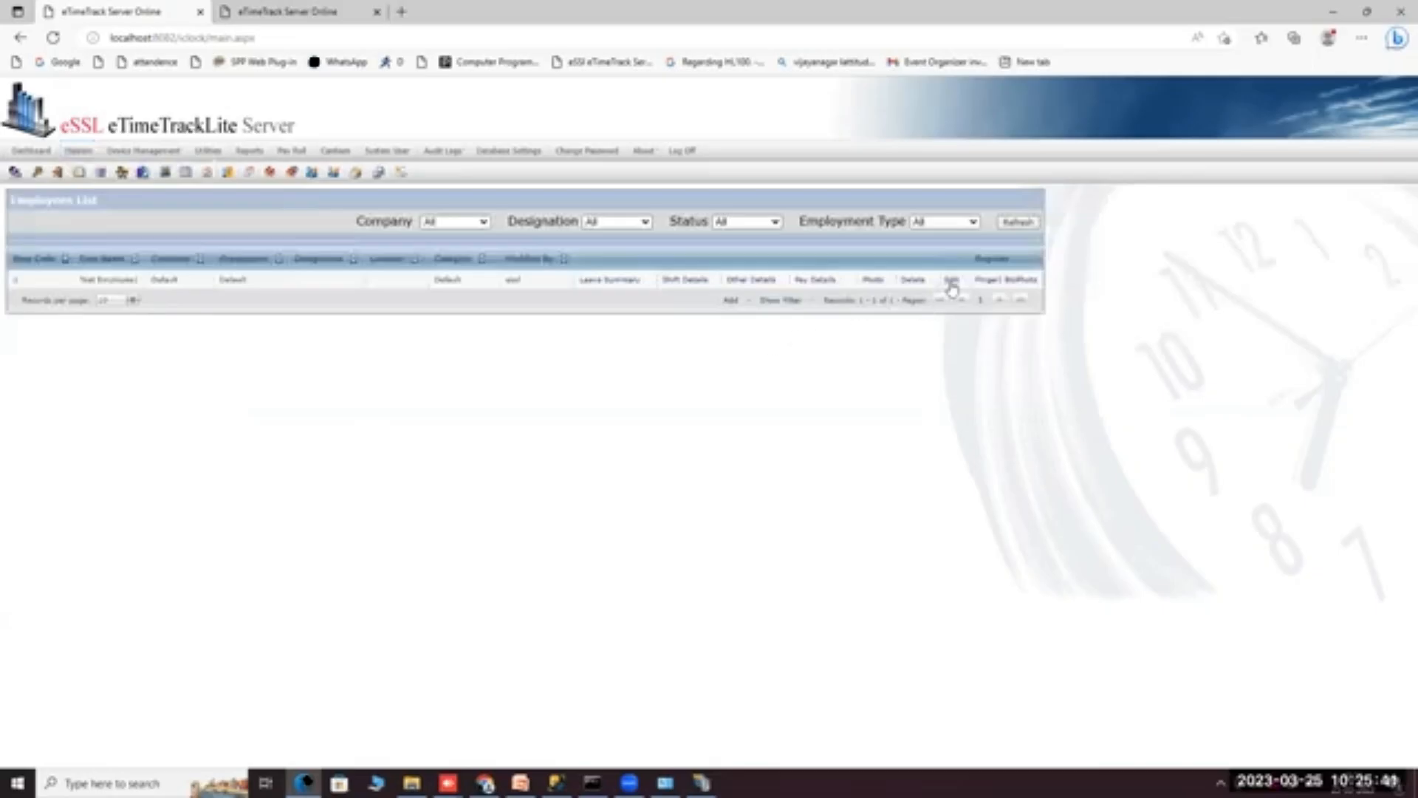
{"action": "left_click", "coordinate": [954, 281]}
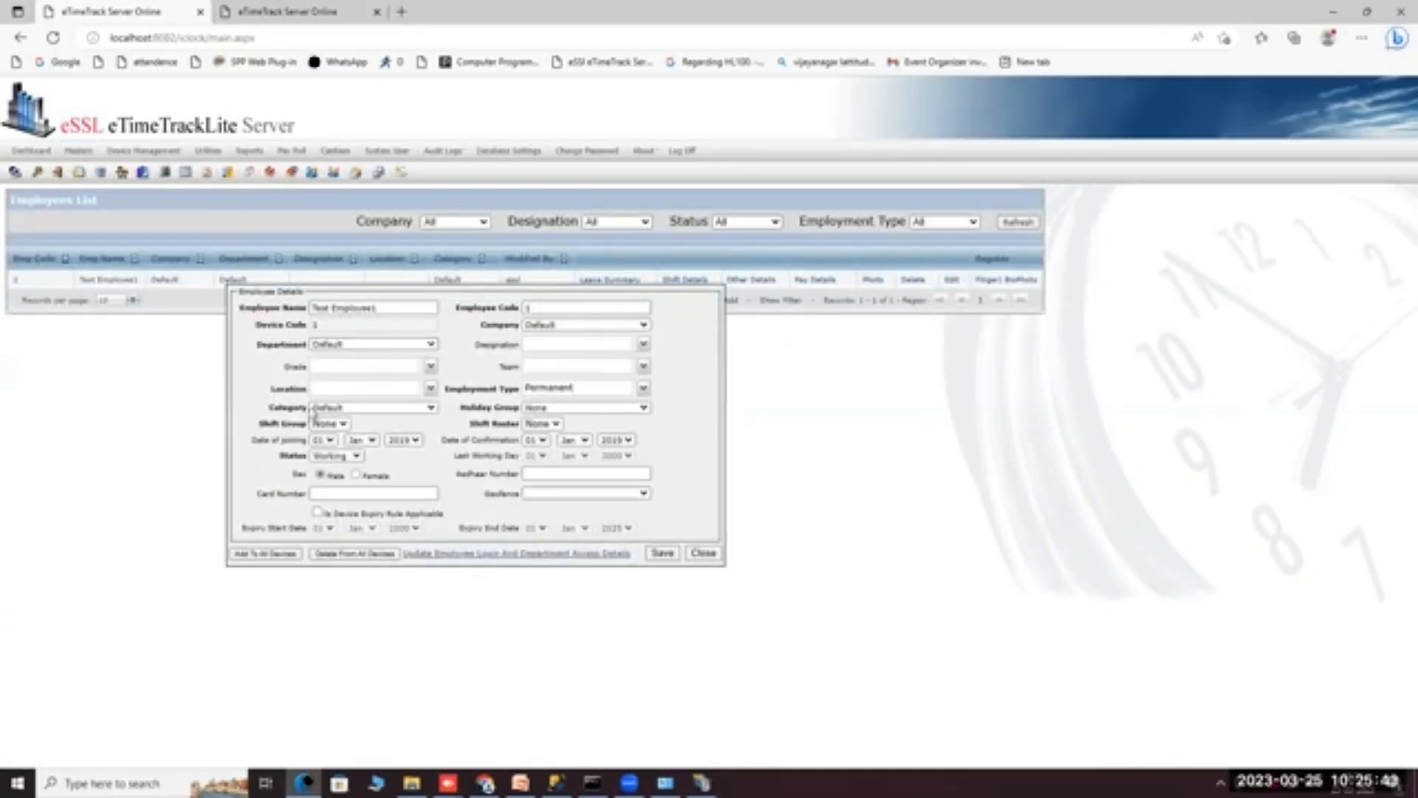
{"action": "left_click", "coordinate": [331, 423]}
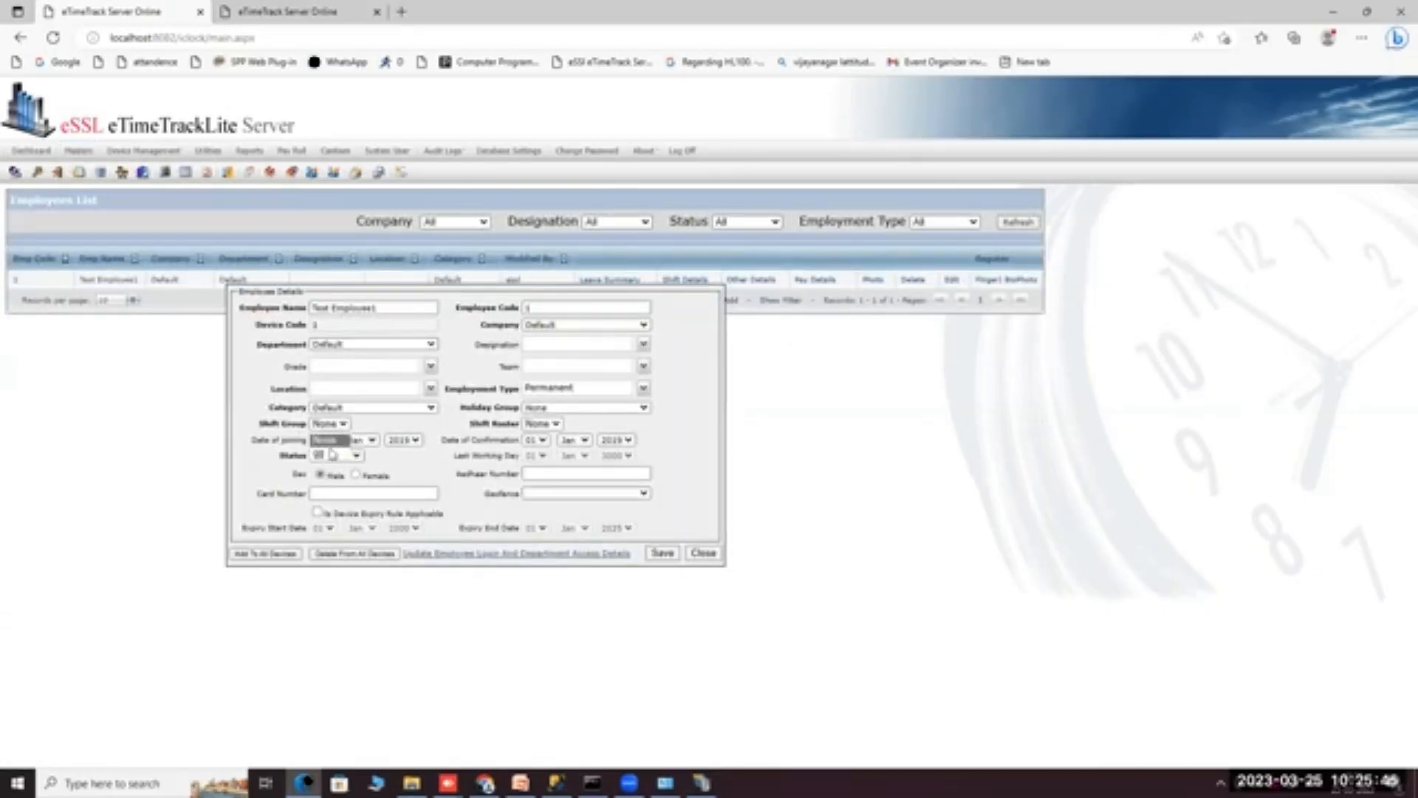
{"action": "left_click", "coordinate": [332, 458]}
{"action": "left_click", "coordinate": [341, 425]}
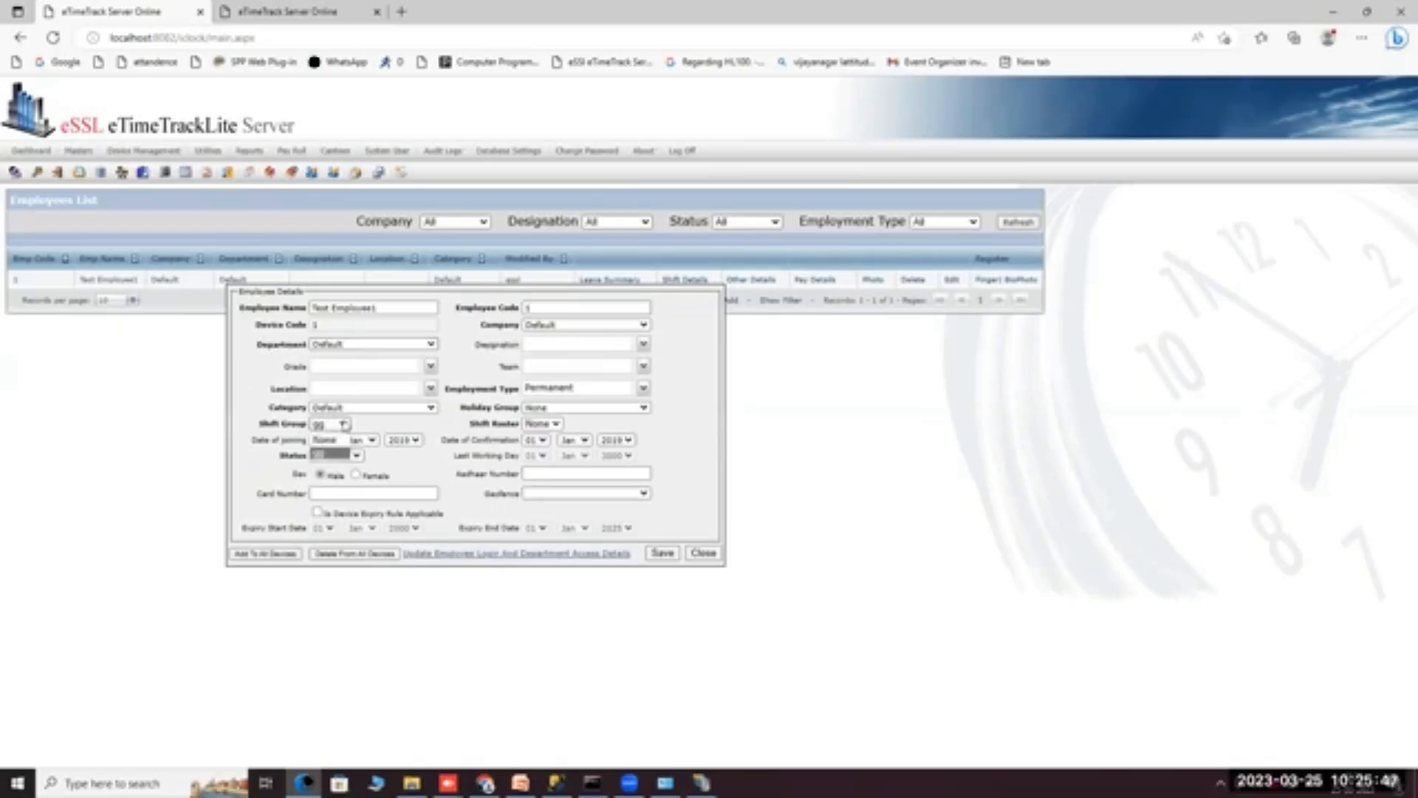
{"action": "left_click", "coordinate": [542, 429]}
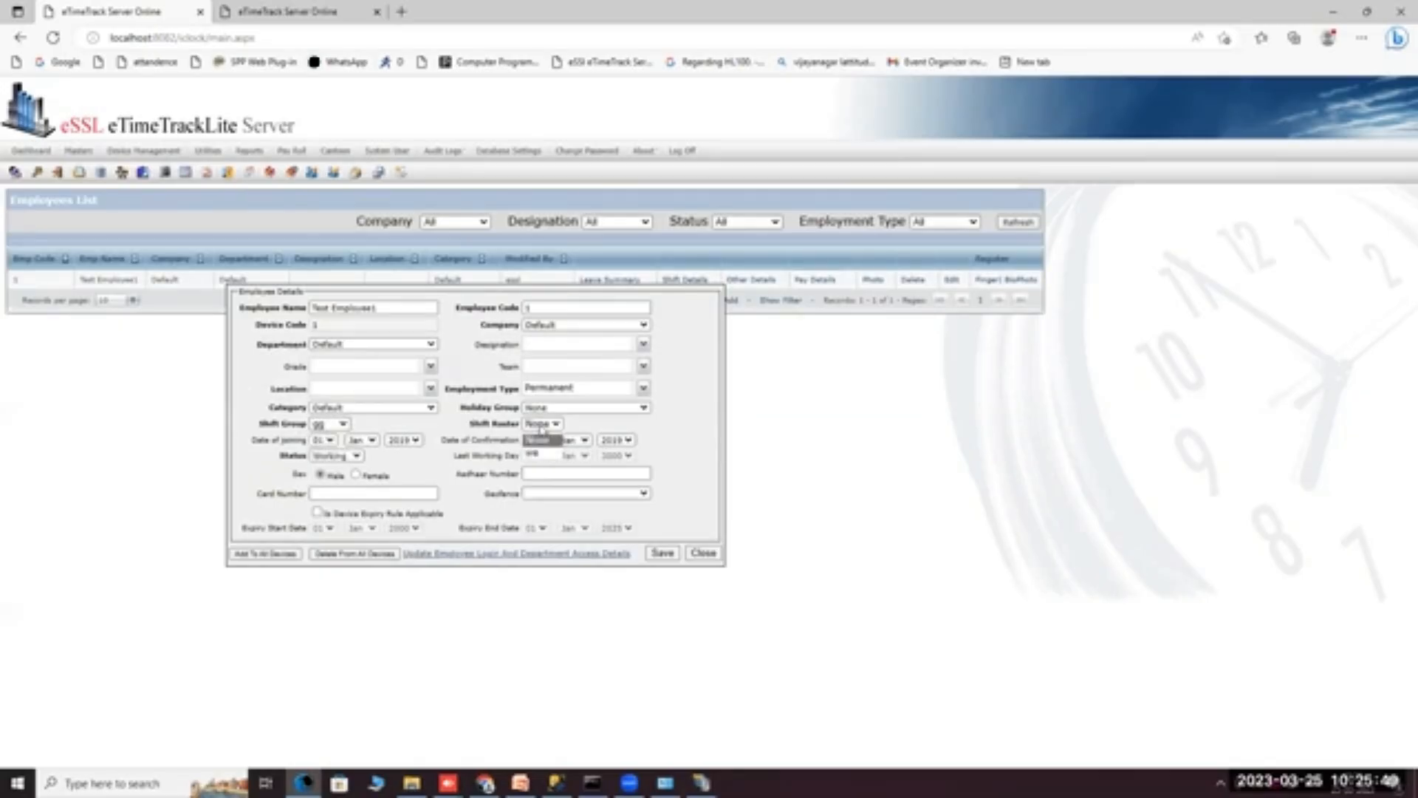
{"action": "left_click", "coordinate": [537, 454]}
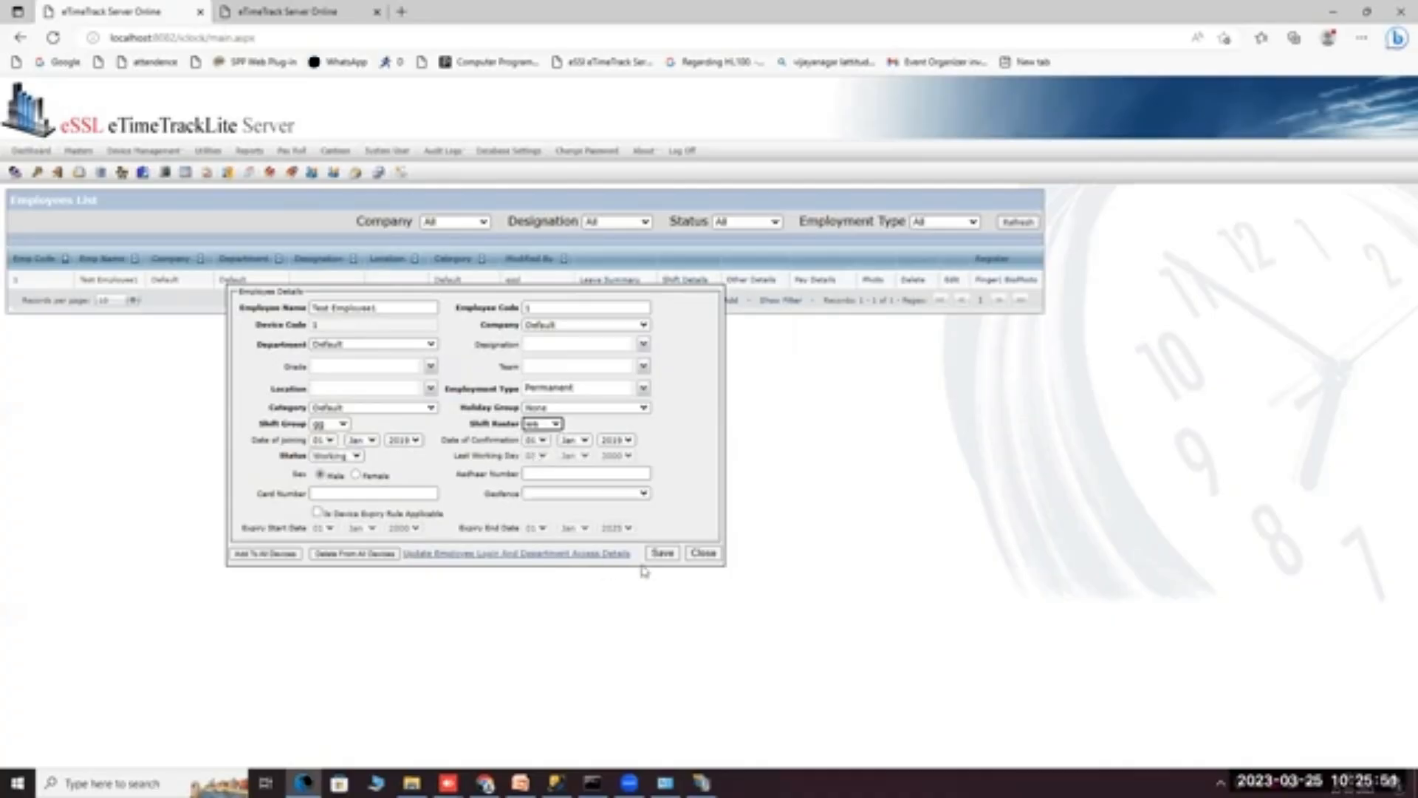
{"action": "left_click", "coordinate": [703, 553]}
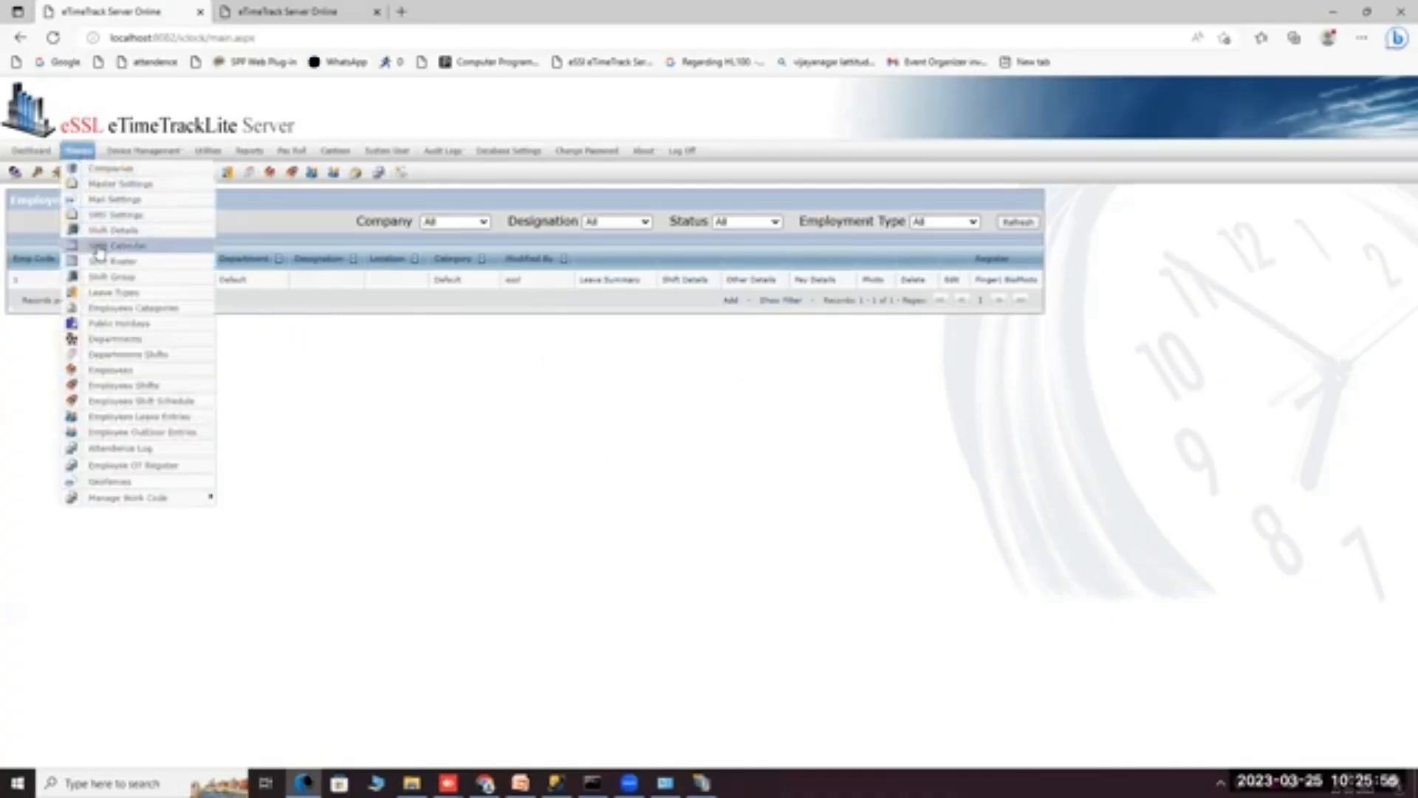
Reopen and close the employee's details, check the Shift List, and return to Employees.
{"action": "left_click", "coordinate": [950, 281]}
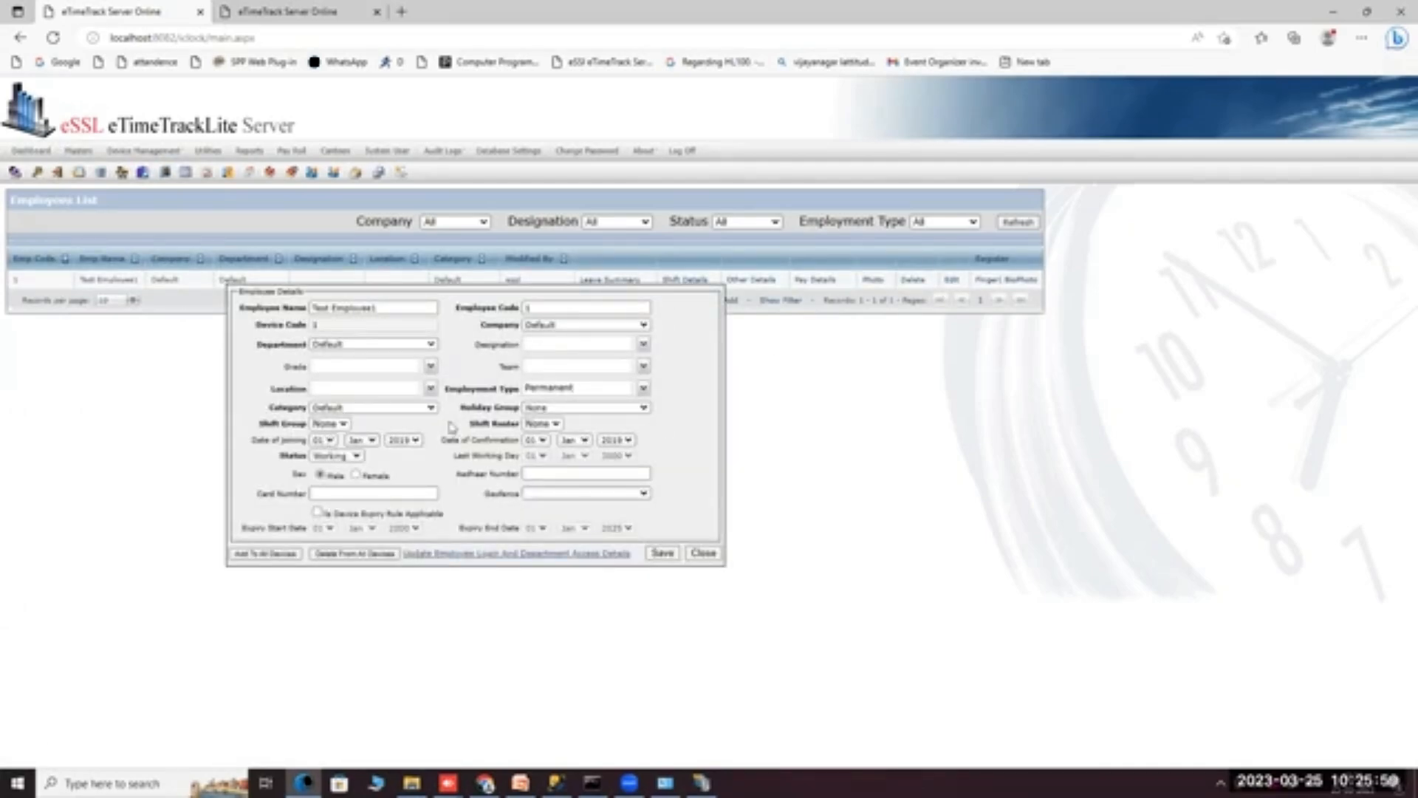
{"action": "left_click", "coordinate": [703, 553]}
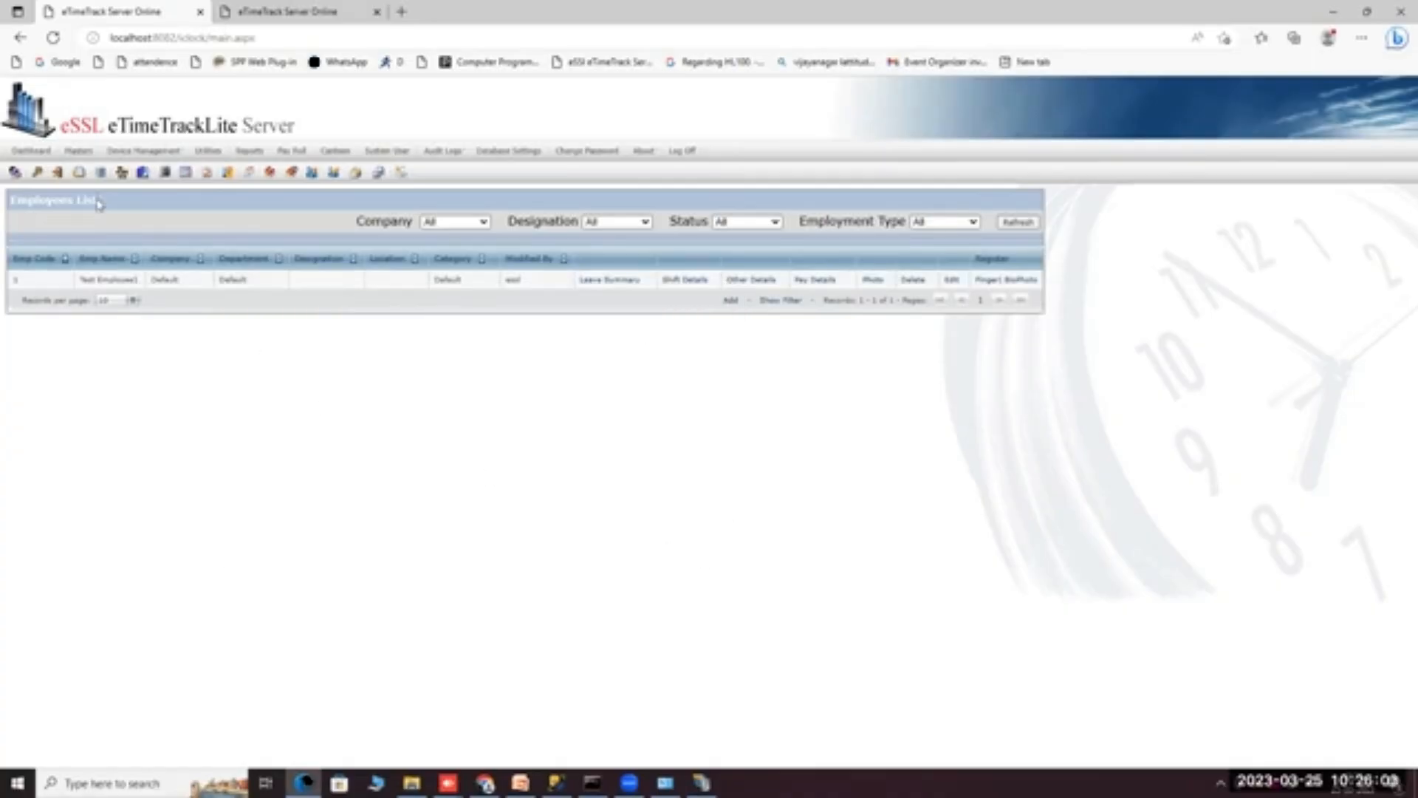
{"action": "mouse_move", "coordinate": [78, 150]}
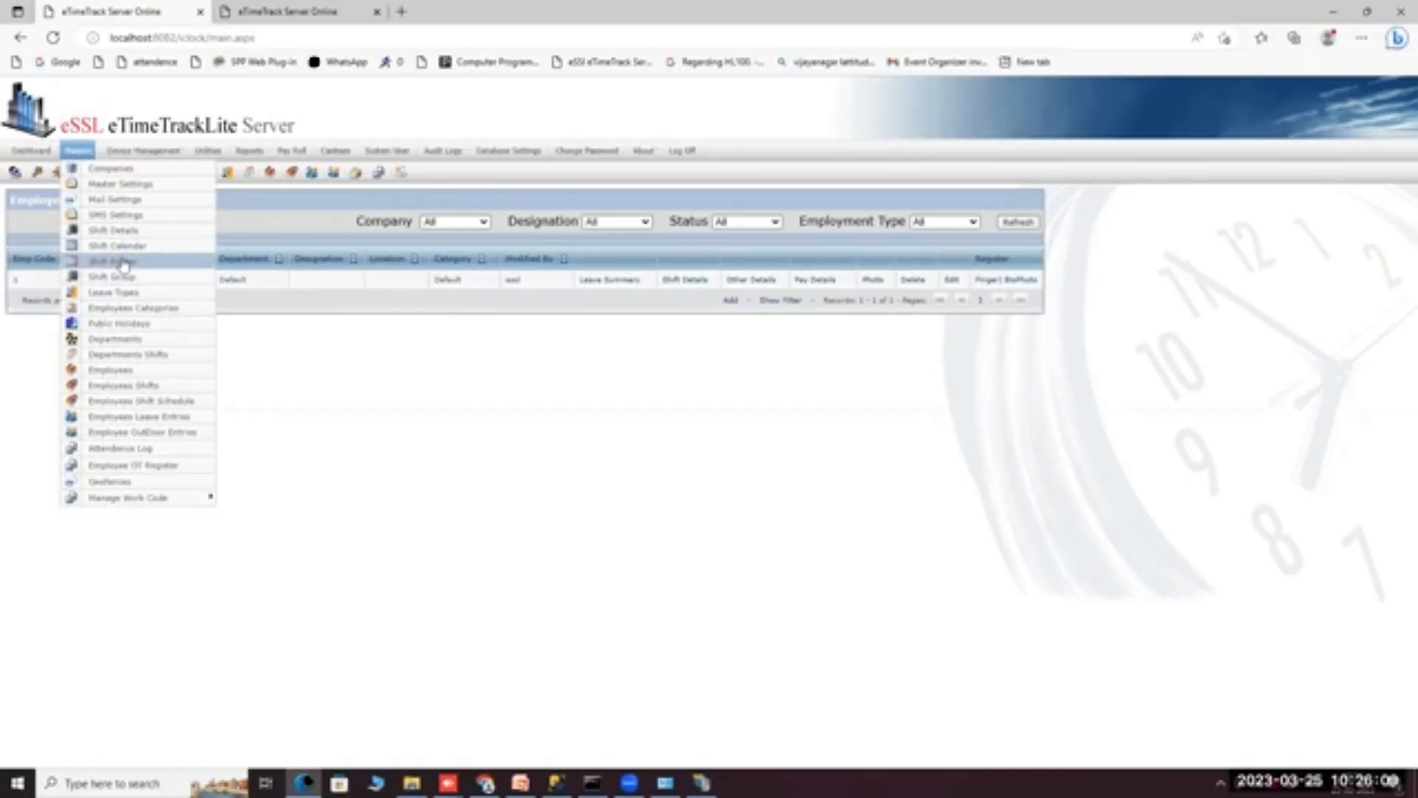
{"action": "left_click", "coordinate": [125, 230]}
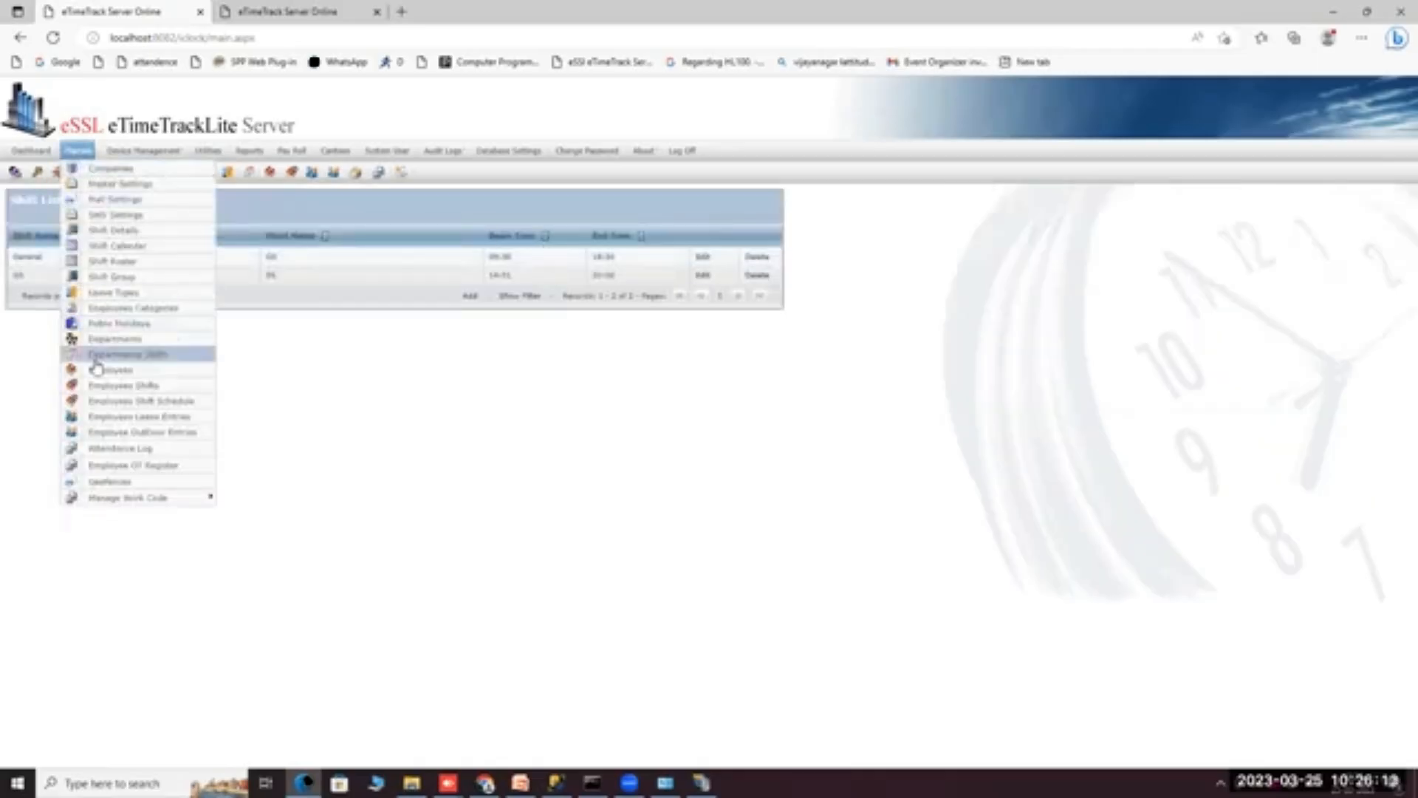
{"action": "left_click", "coordinate": [96, 369]}
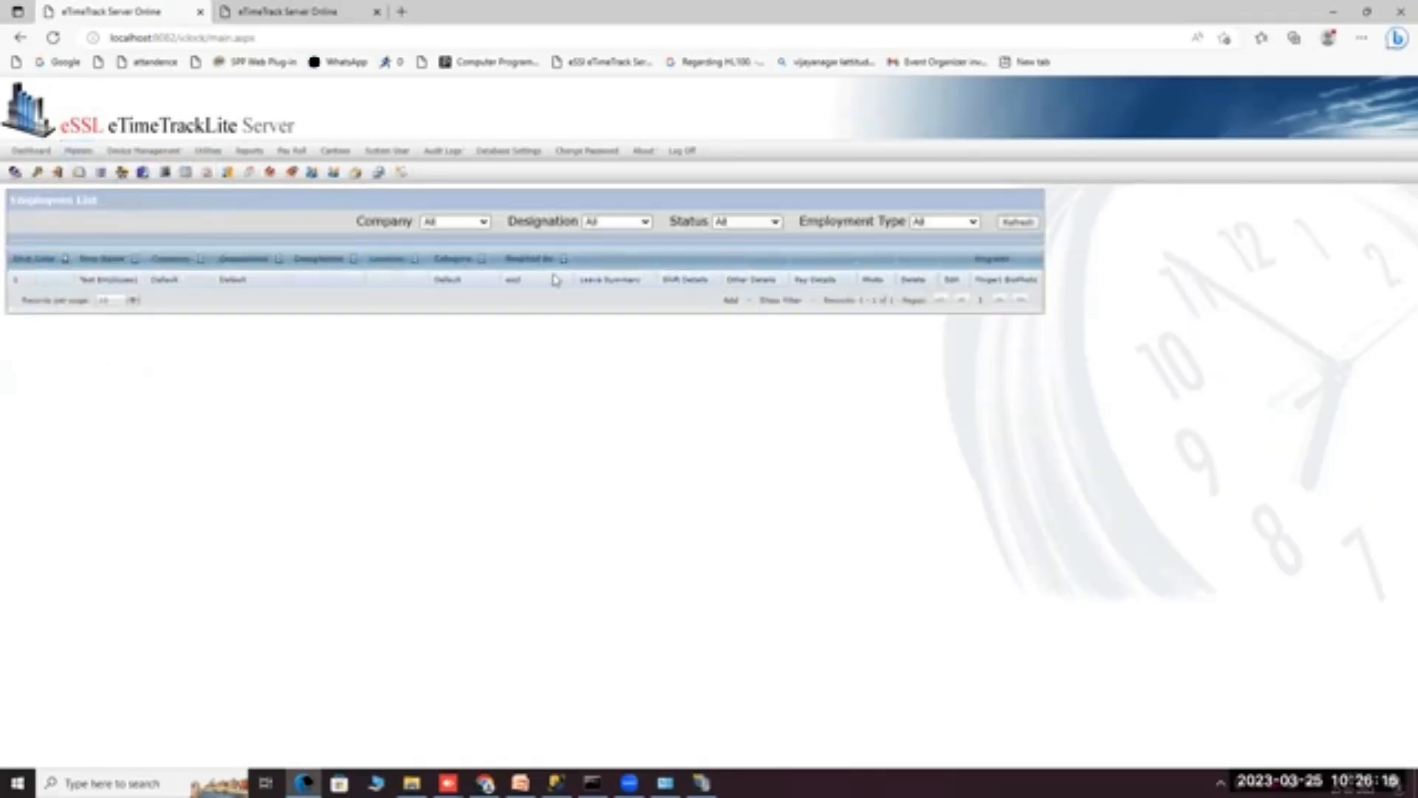
Put shift SS on Mar 1 in the test employee's calendar and confirm the alert.
{"action": "left_click", "coordinate": [685, 281]}
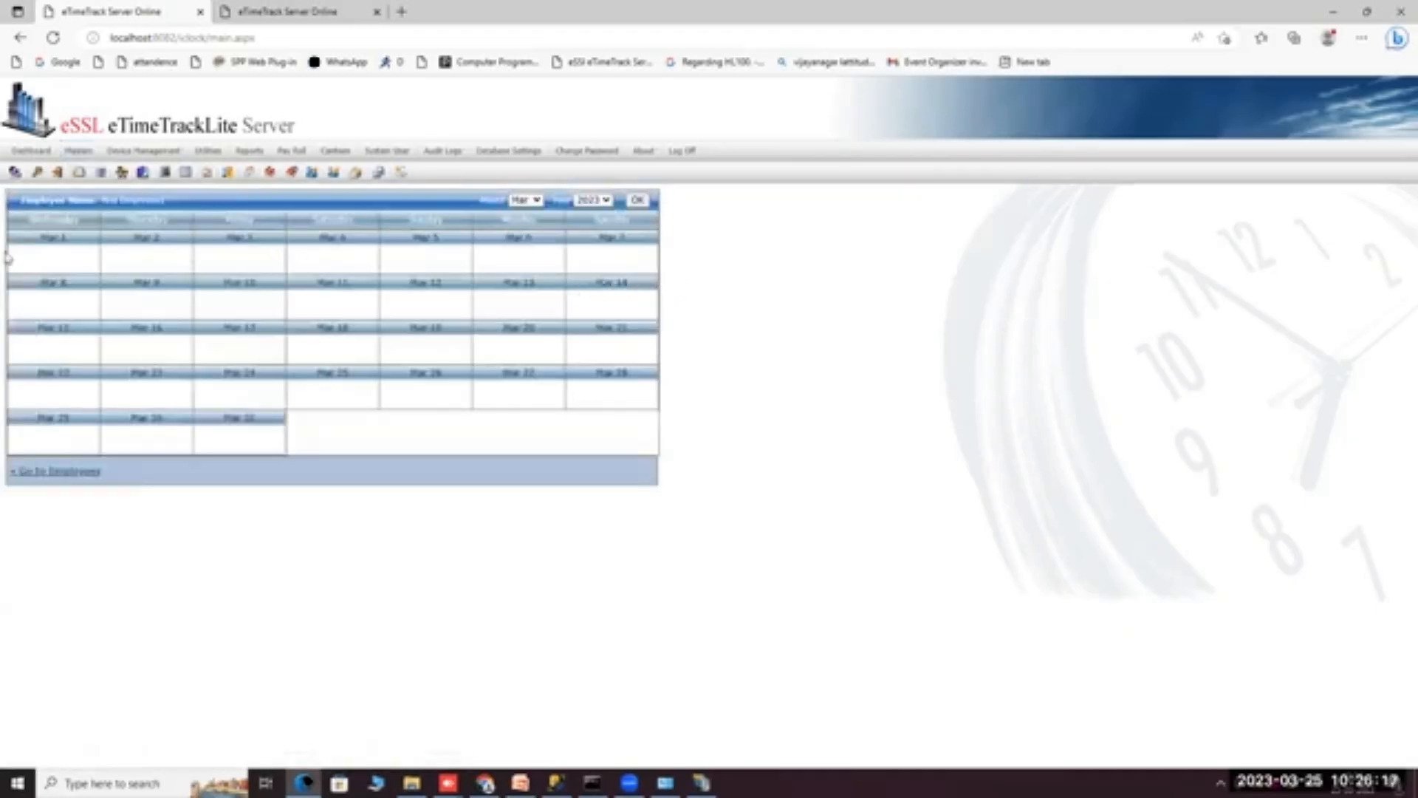
{"action": "left_click", "coordinate": [78, 259]}
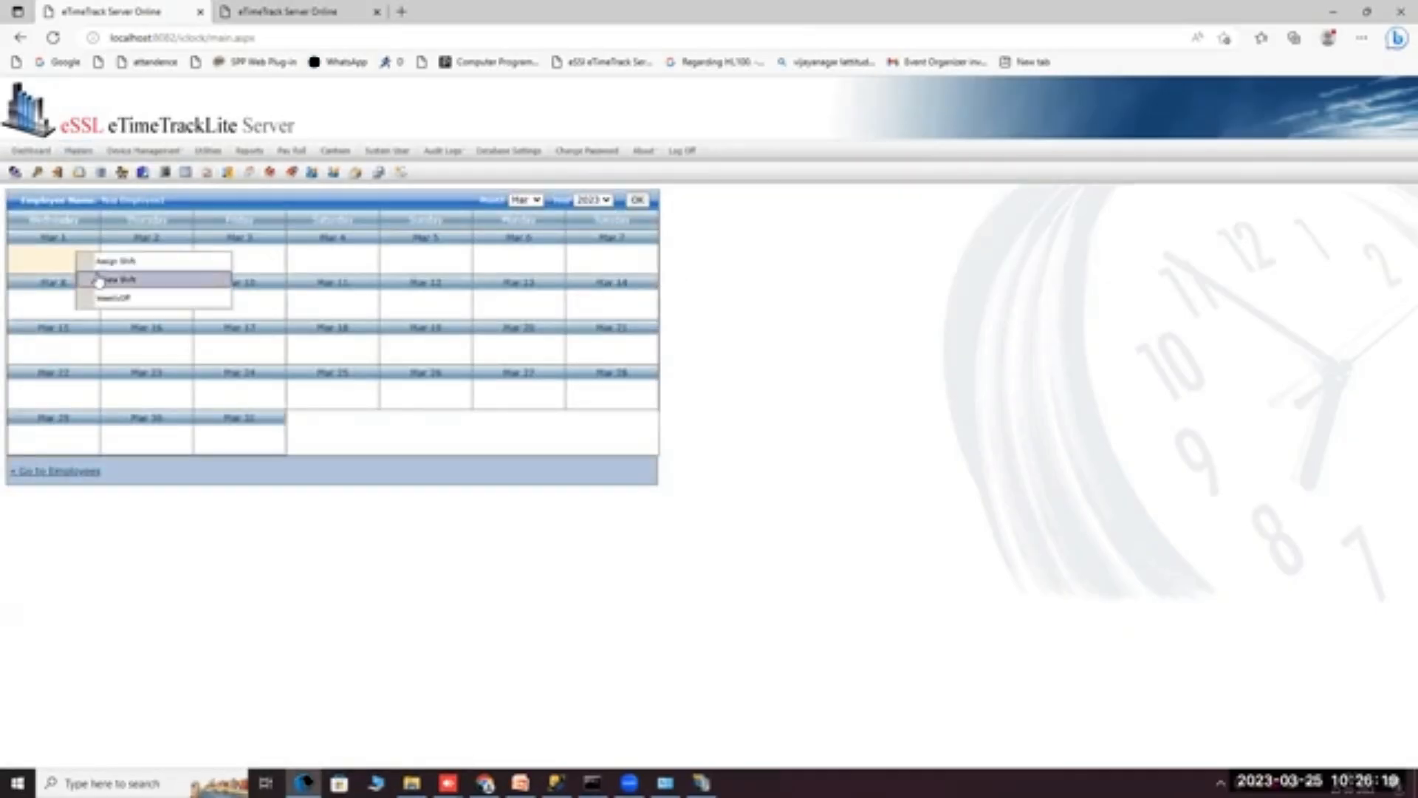
{"action": "left_click", "coordinate": [104, 260]}
{"action": "left_click", "coordinate": [448, 371]}
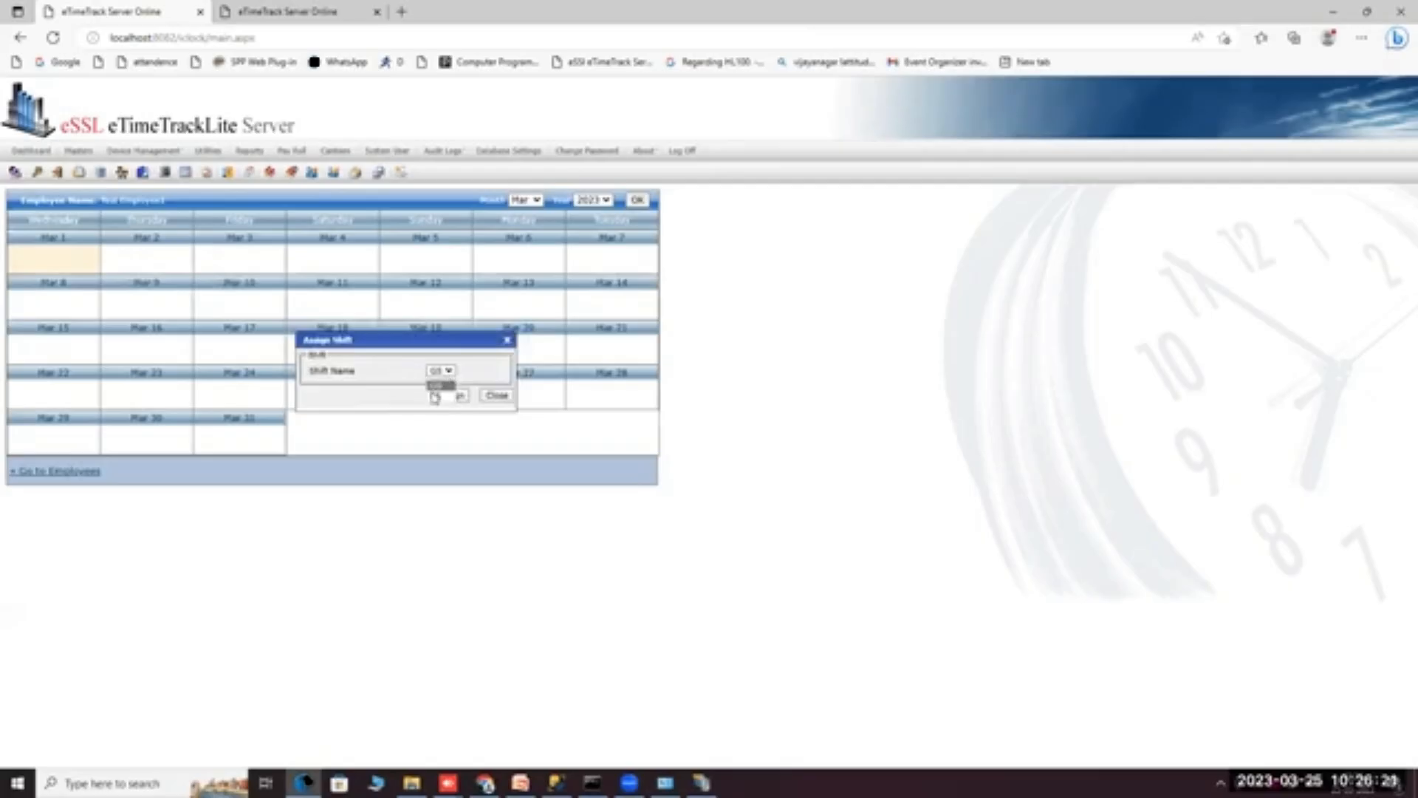
{"action": "left_click", "coordinate": [437, 396]}
{"action": "left_click", "coordinate": [448, 396]}
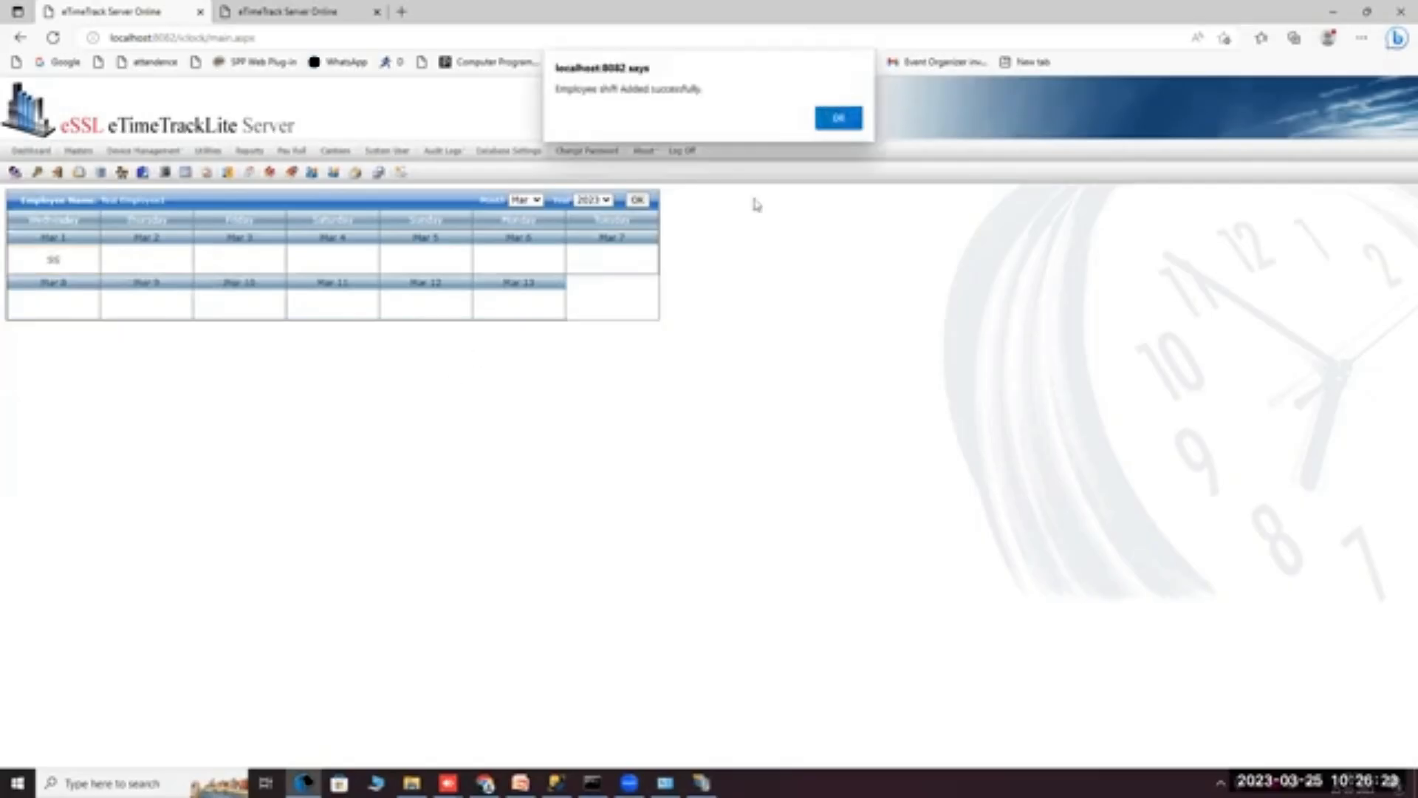
{"action": "left_click", "coordinate": [834, 119]}
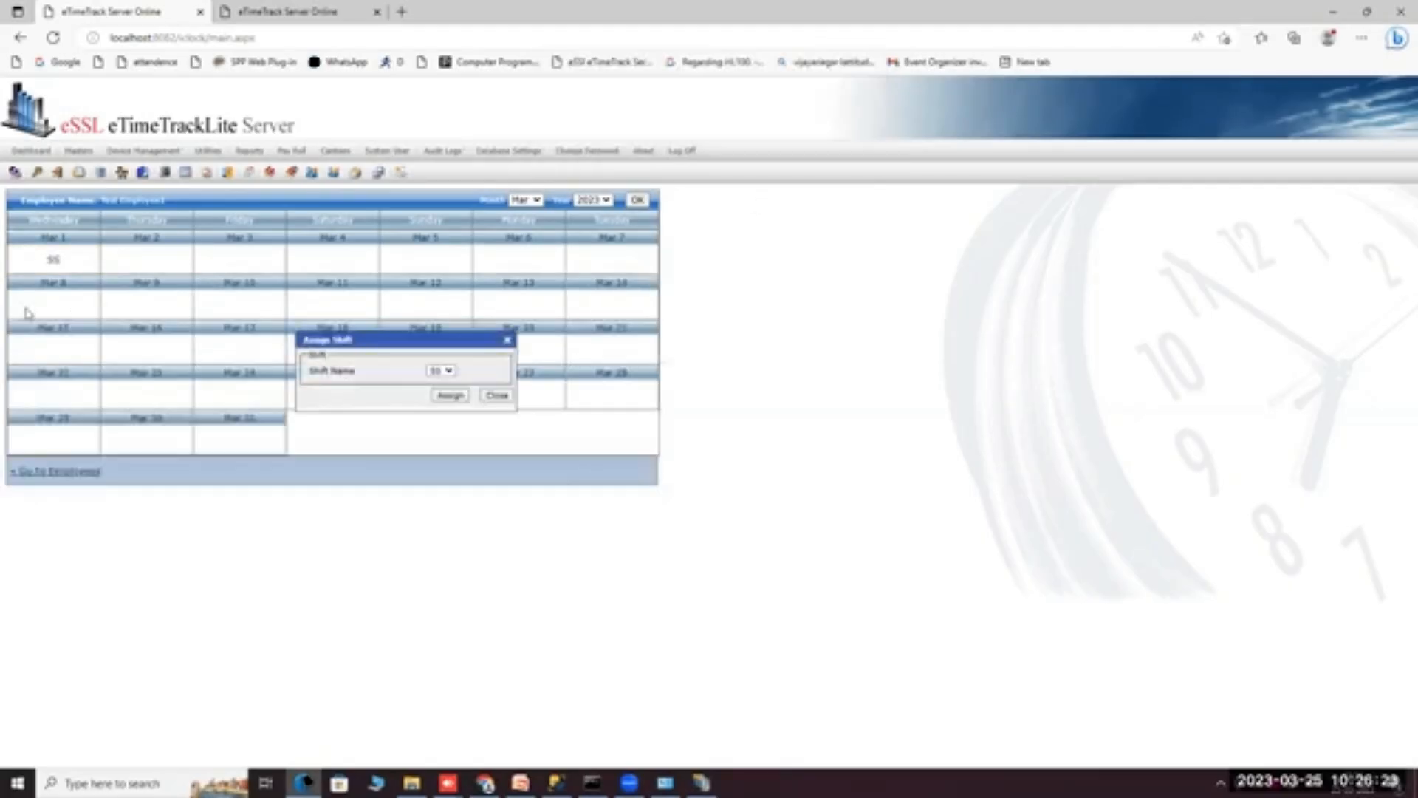
{"action": "left_click", "coordinate": [496, 396]}
{"action": "left_click", "coordinate": [525, 200]}
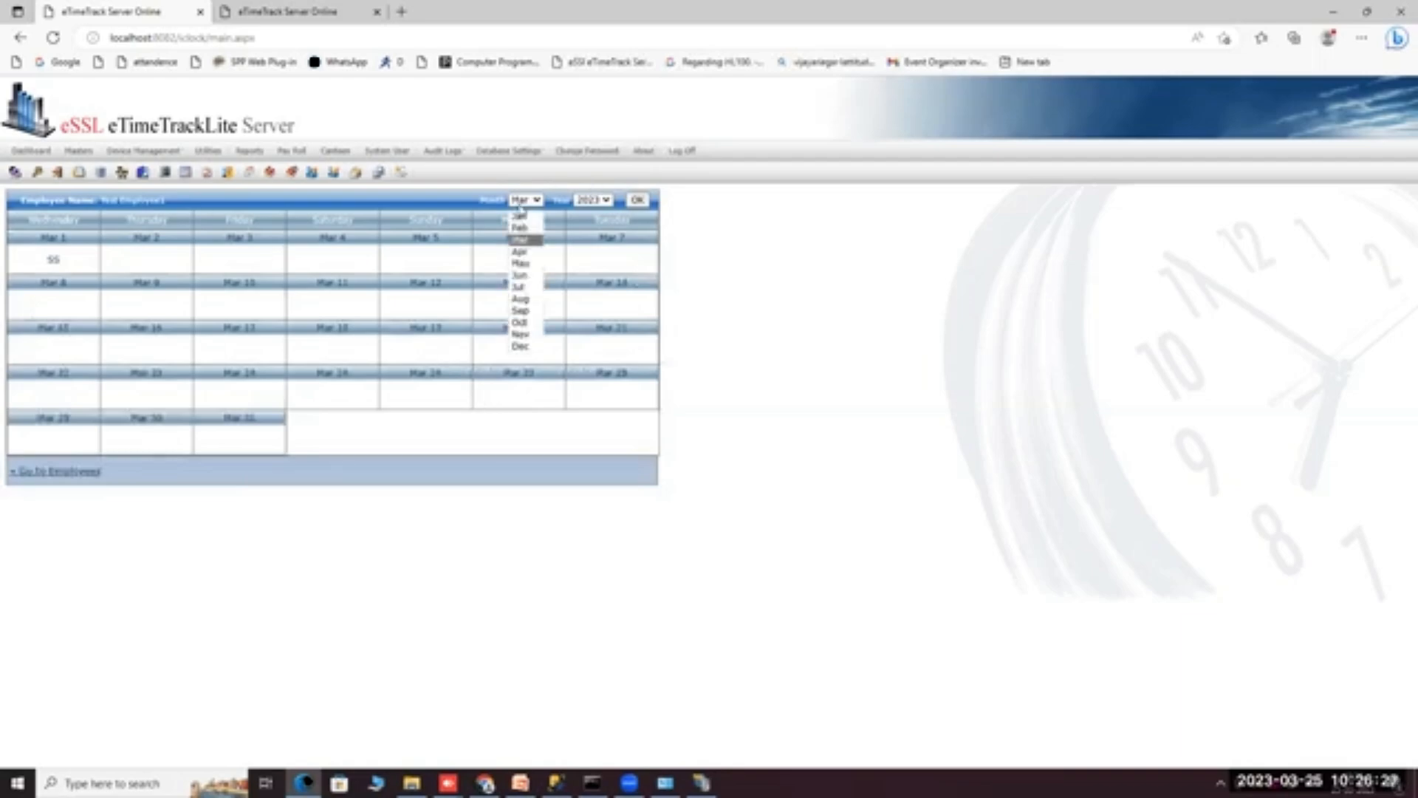
{"action": "mouse_move", "coordinate": [81, 152]}
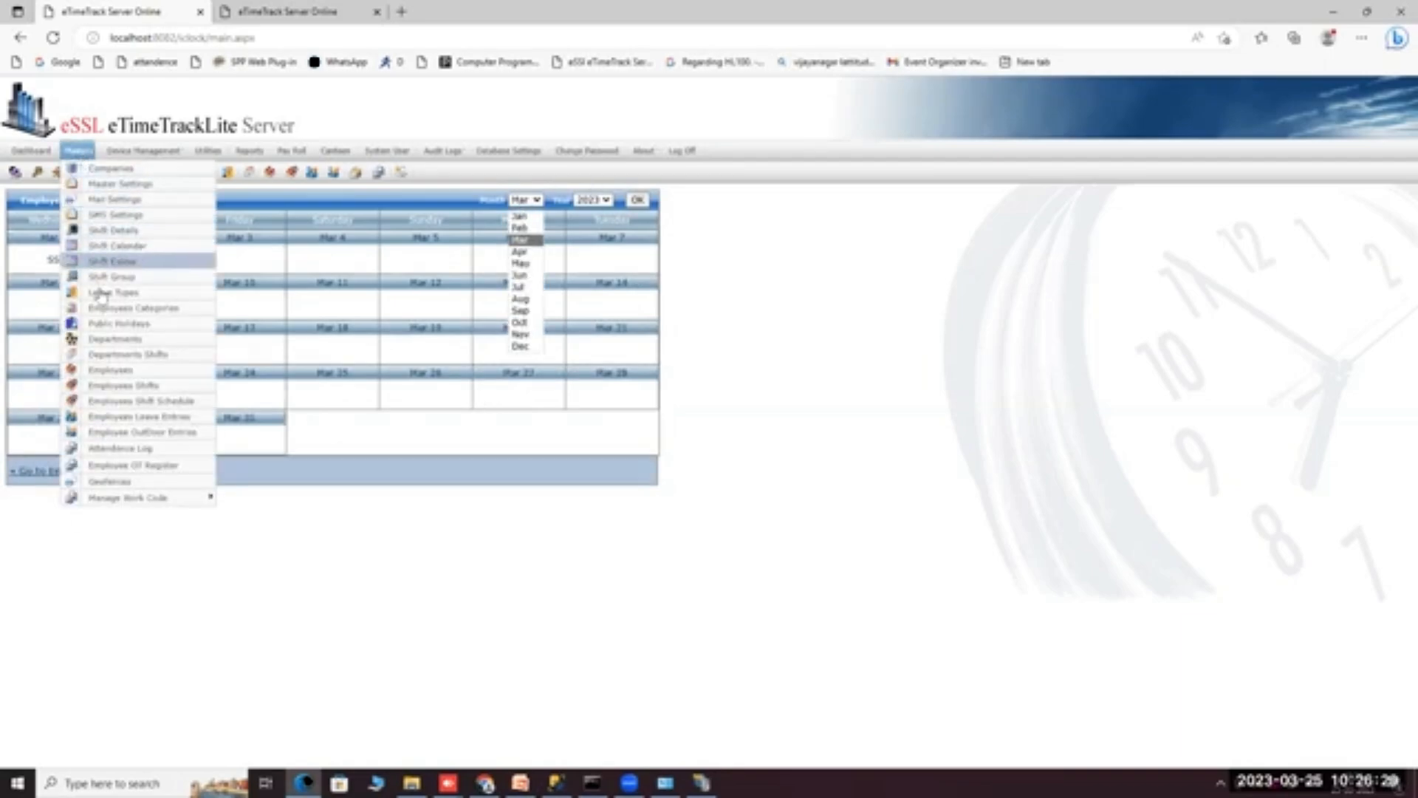
Select the test employee under Assign Employees Shift, then return to the Employees Shift list.
{"action": "left_click", "coordinate": [135, 389]}
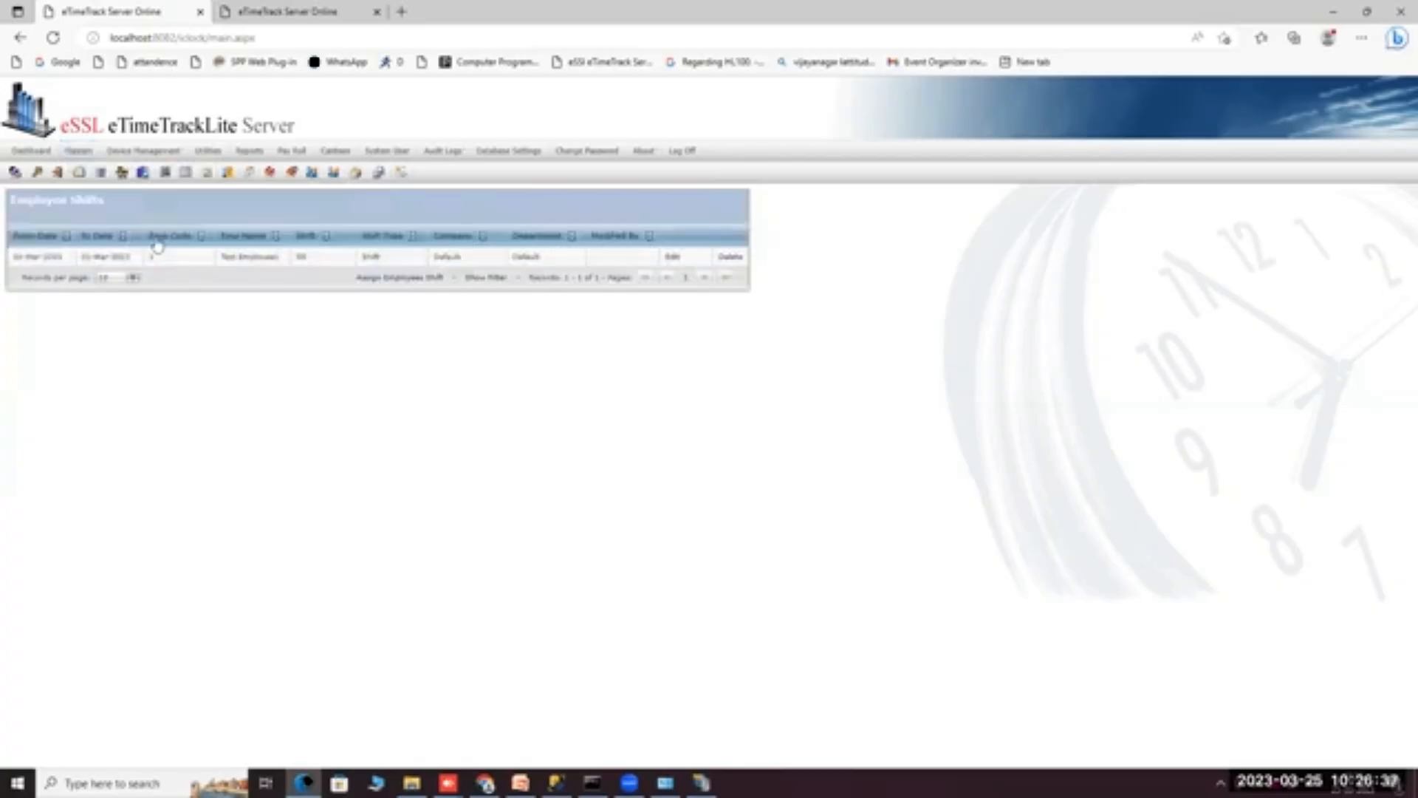
{"action": "left_click", "coordinate": [374, 278]}
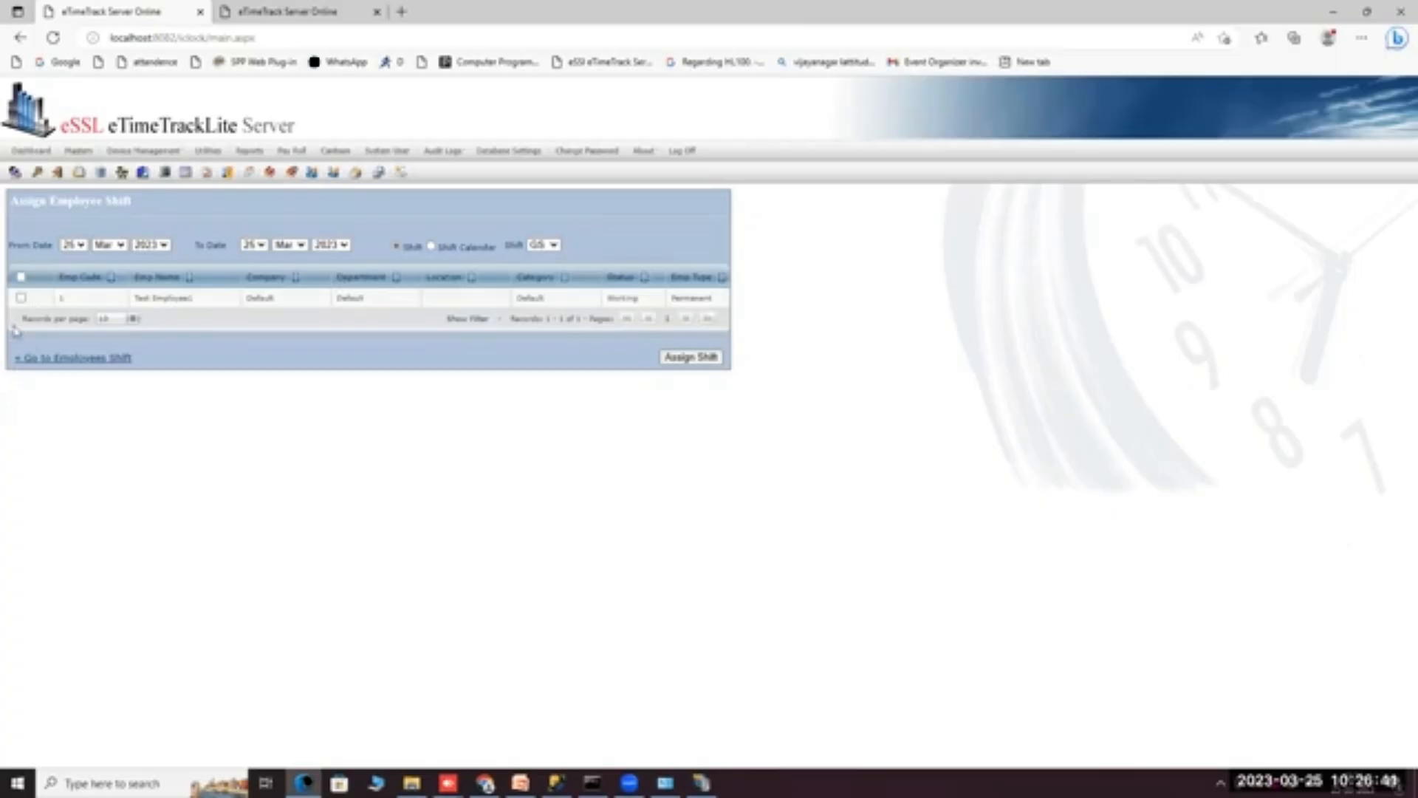
{"action": "left_click", "coordinate": [21, 299]}
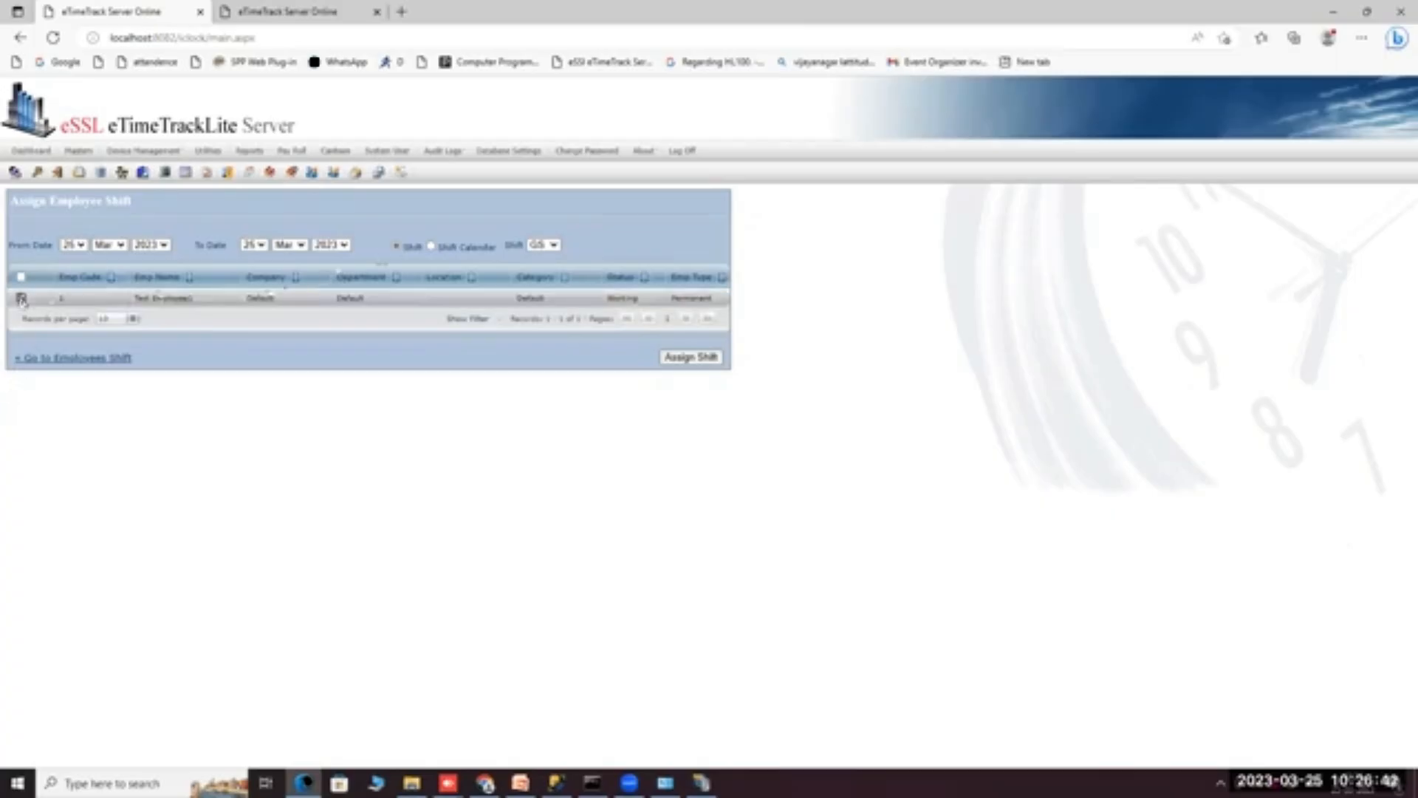
{"action": "left_click", "coordinate": [433, 247]}
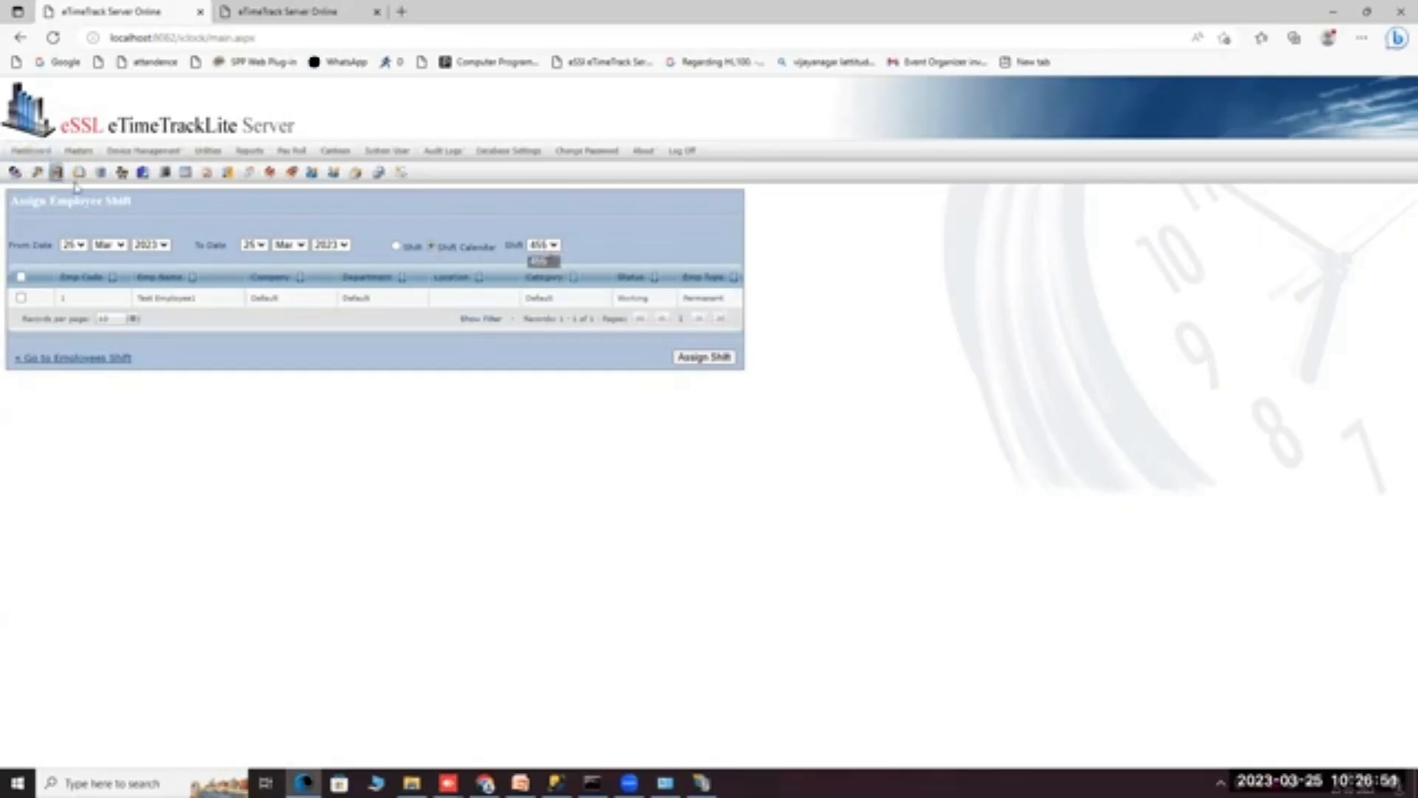
{"action": "left_click", "coordinate": [54, 358]}
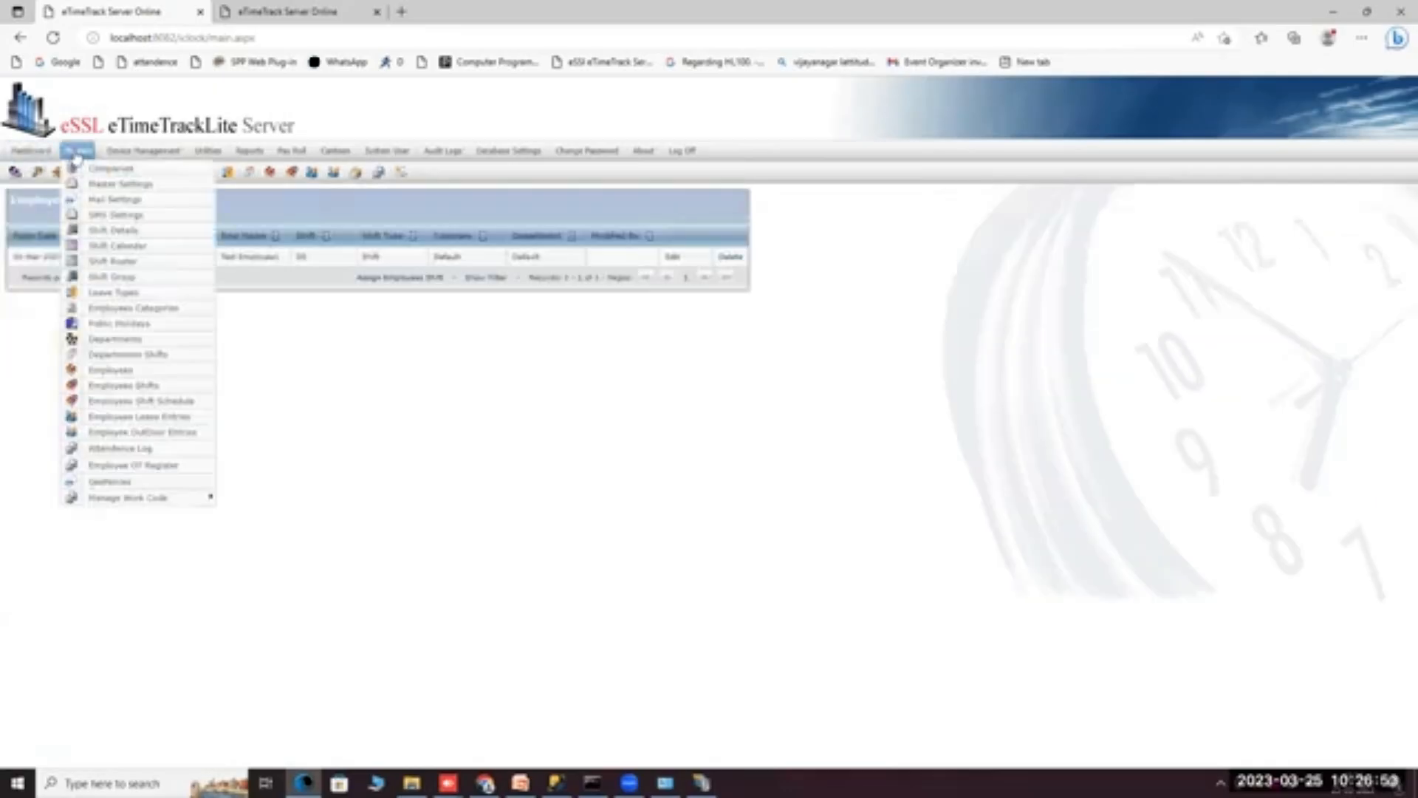
Set day 1 of the test employee's March 2023 schedule to SS, update, and reload.
{"action": "left_click", "coordinate": [114, 403]}
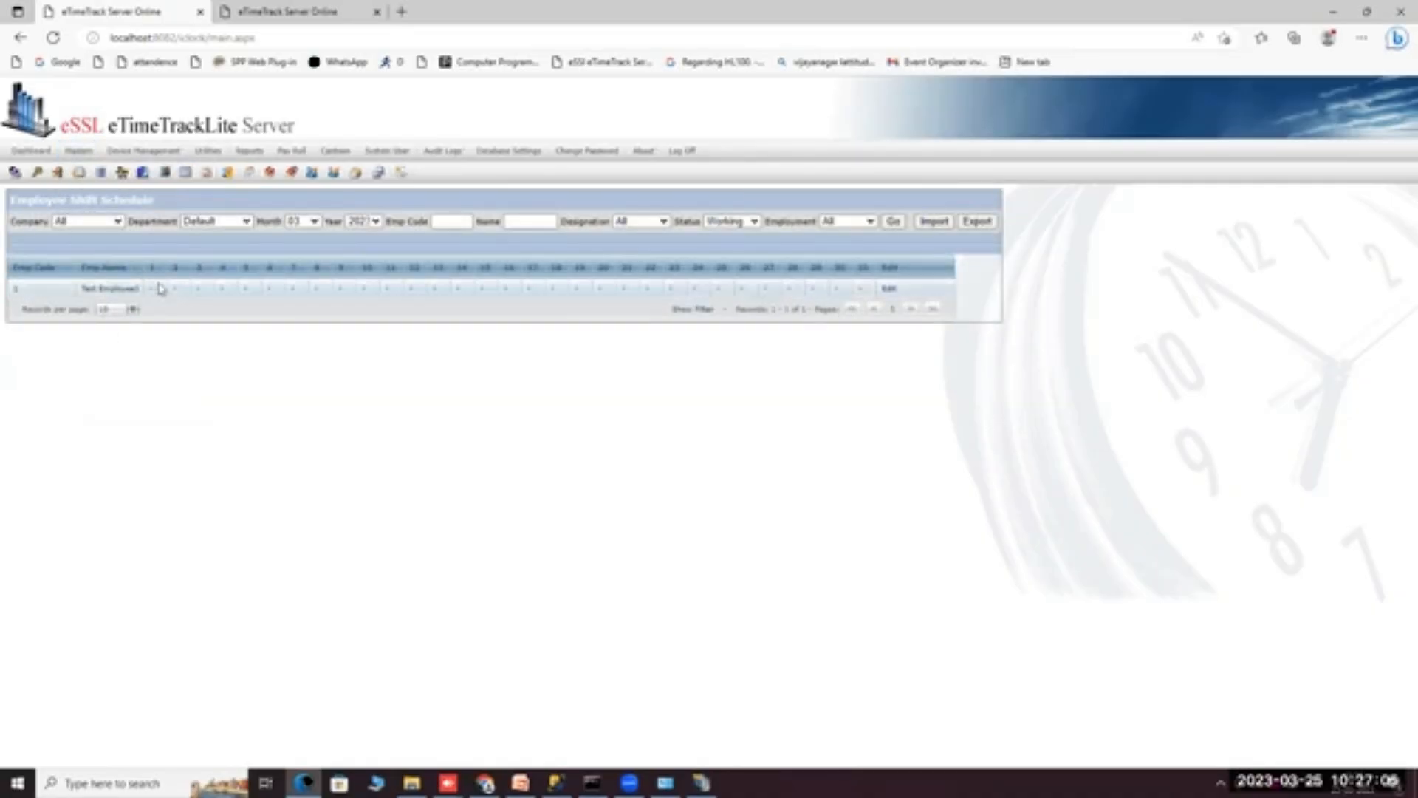
{"action": "left_click", "coordinate": [889, 289]}
{"action": "left_click", "coordinate": [685, 332]}
{"action": "left_click", "coordinate": [683, 359]}
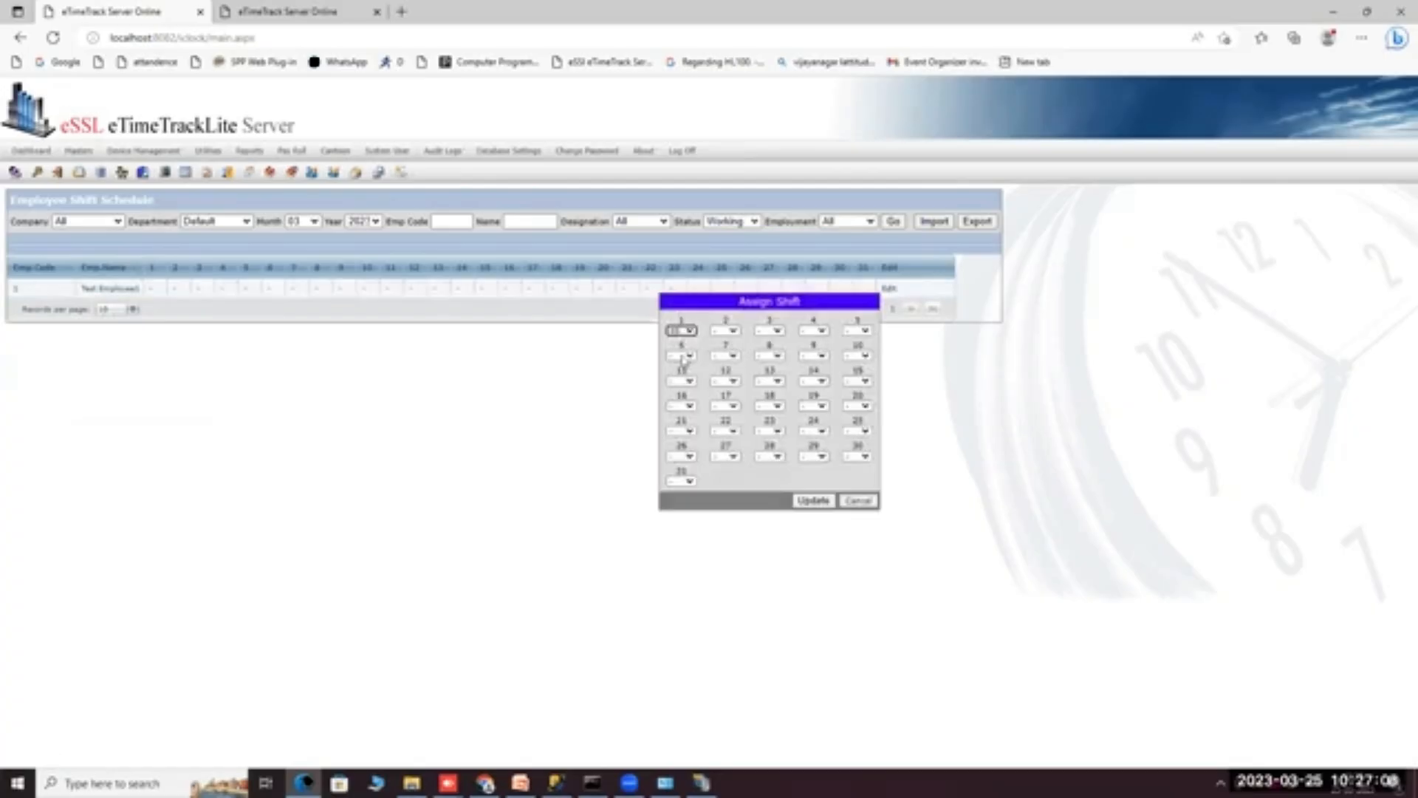
{"action": "left_click", "coordinate": [825, 503]}
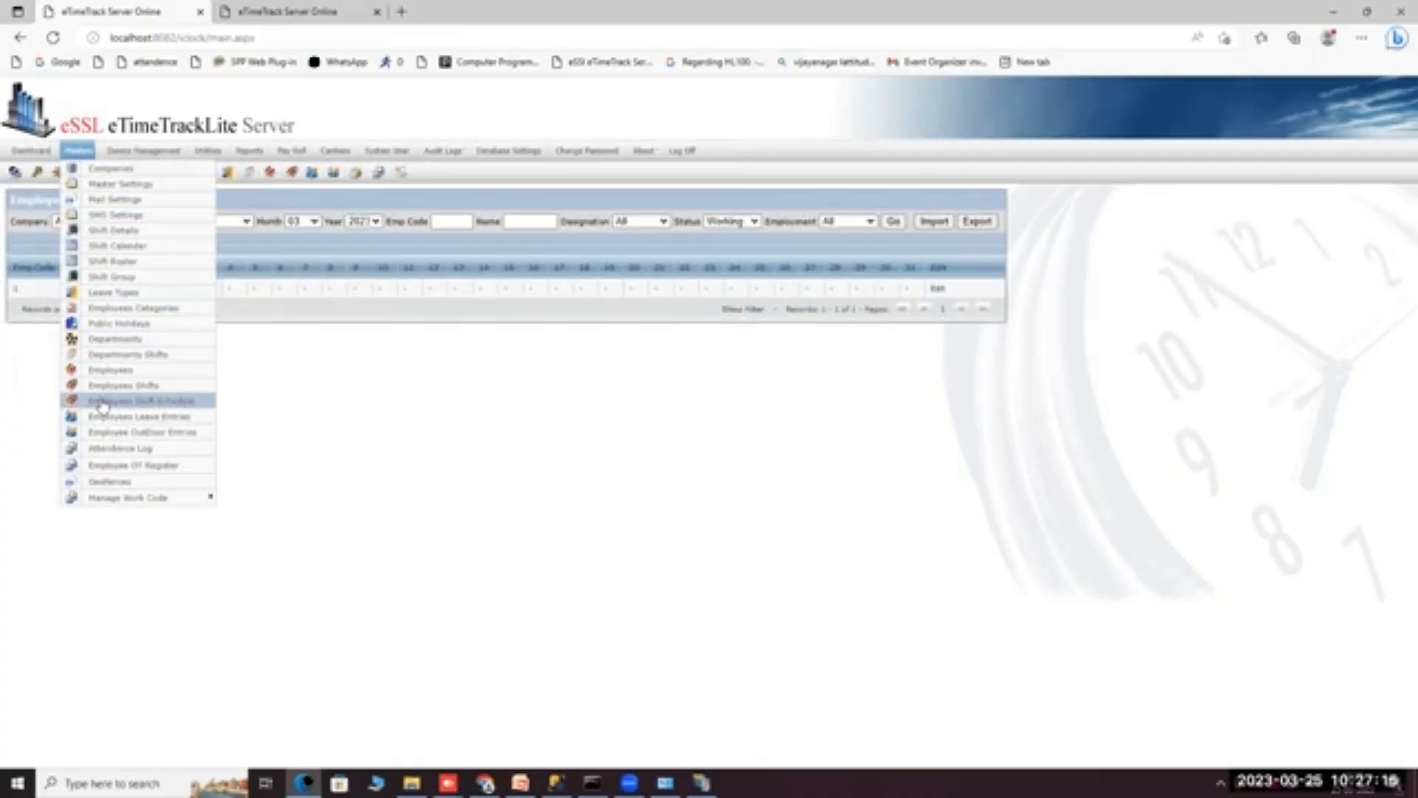
{"action": "left_click", "coordinate": [102, 405]}
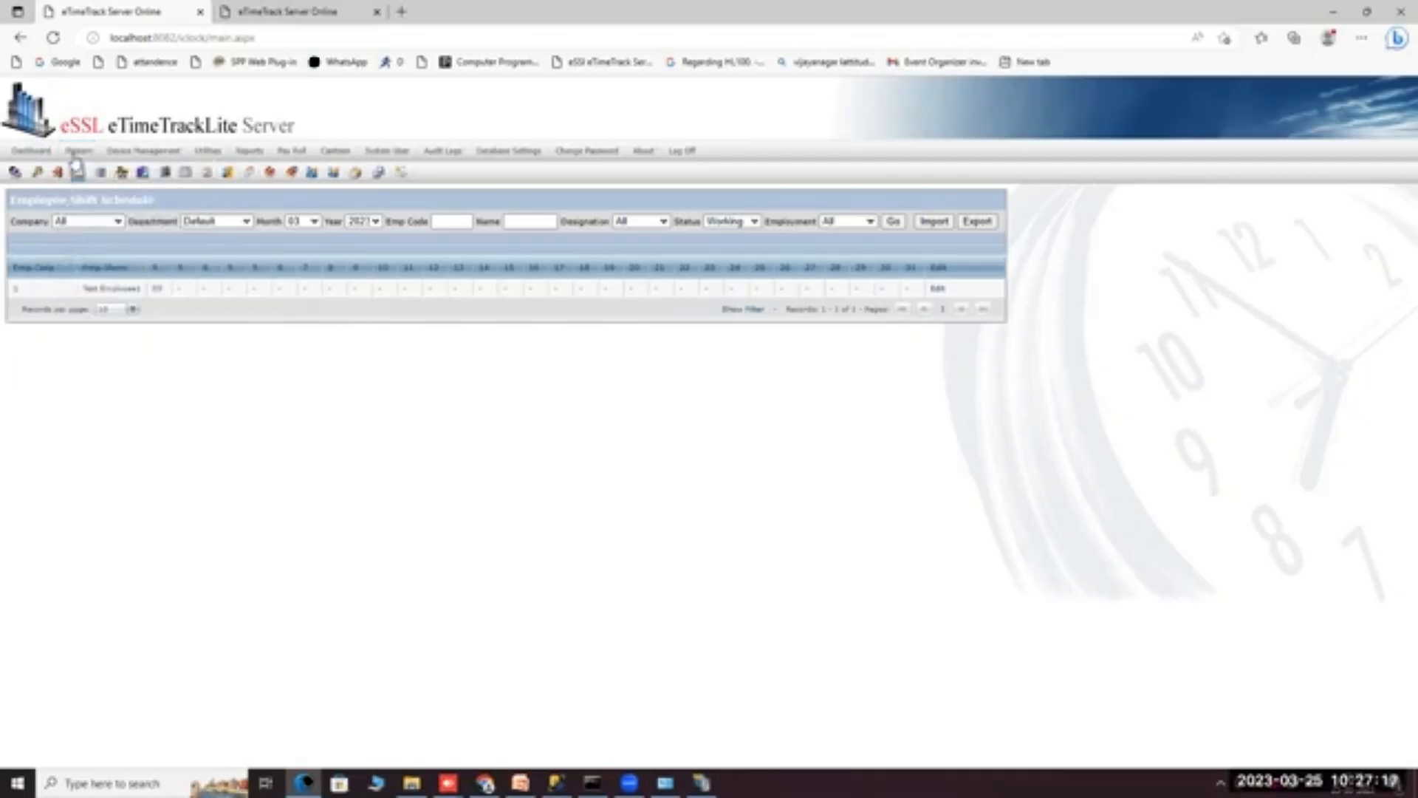
{"action": "mouse_move", "coordinate": [77, 155]}
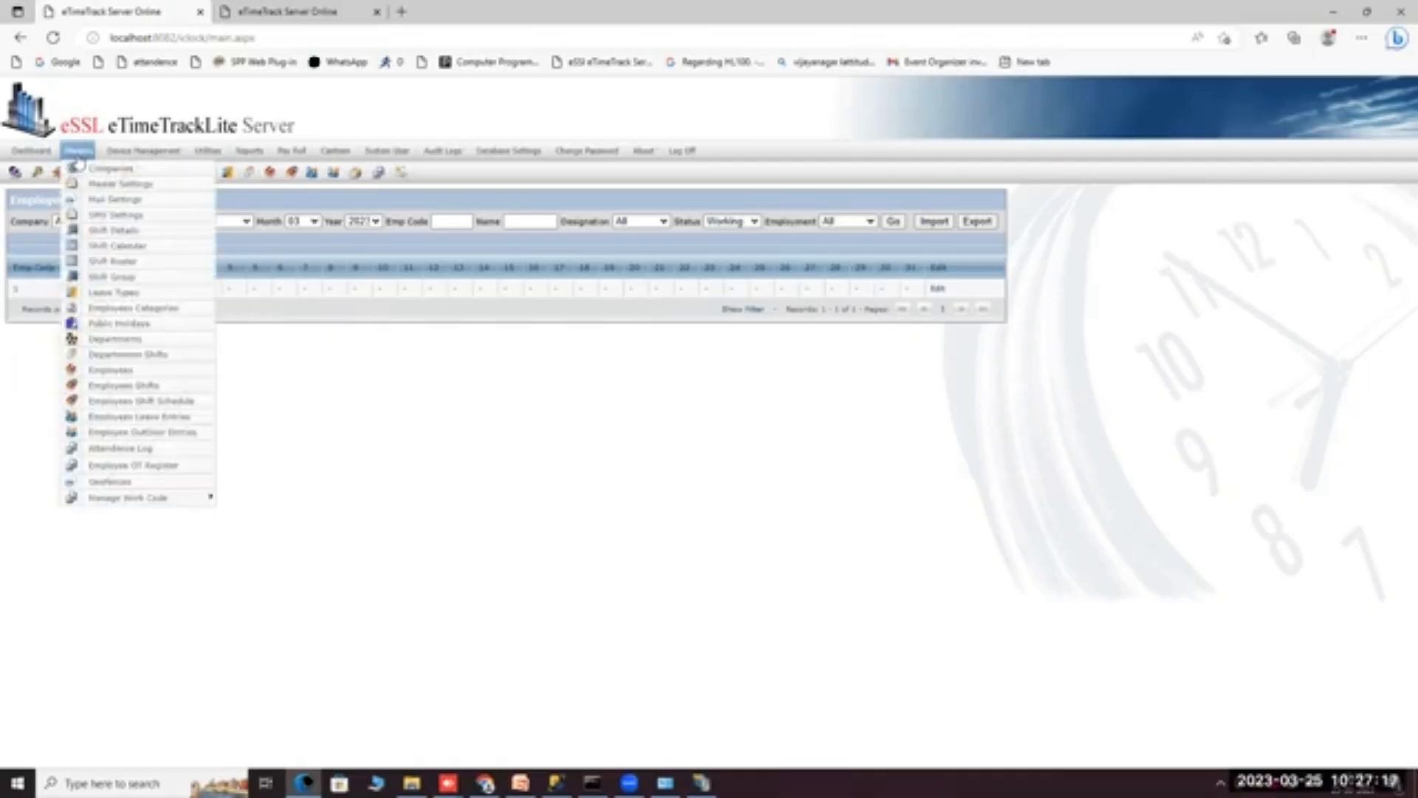
Open the Leave Types list (CL, PL, SL) and start a new leave type entry.
{"action": "left_click", "coordinate": [73, 294]}
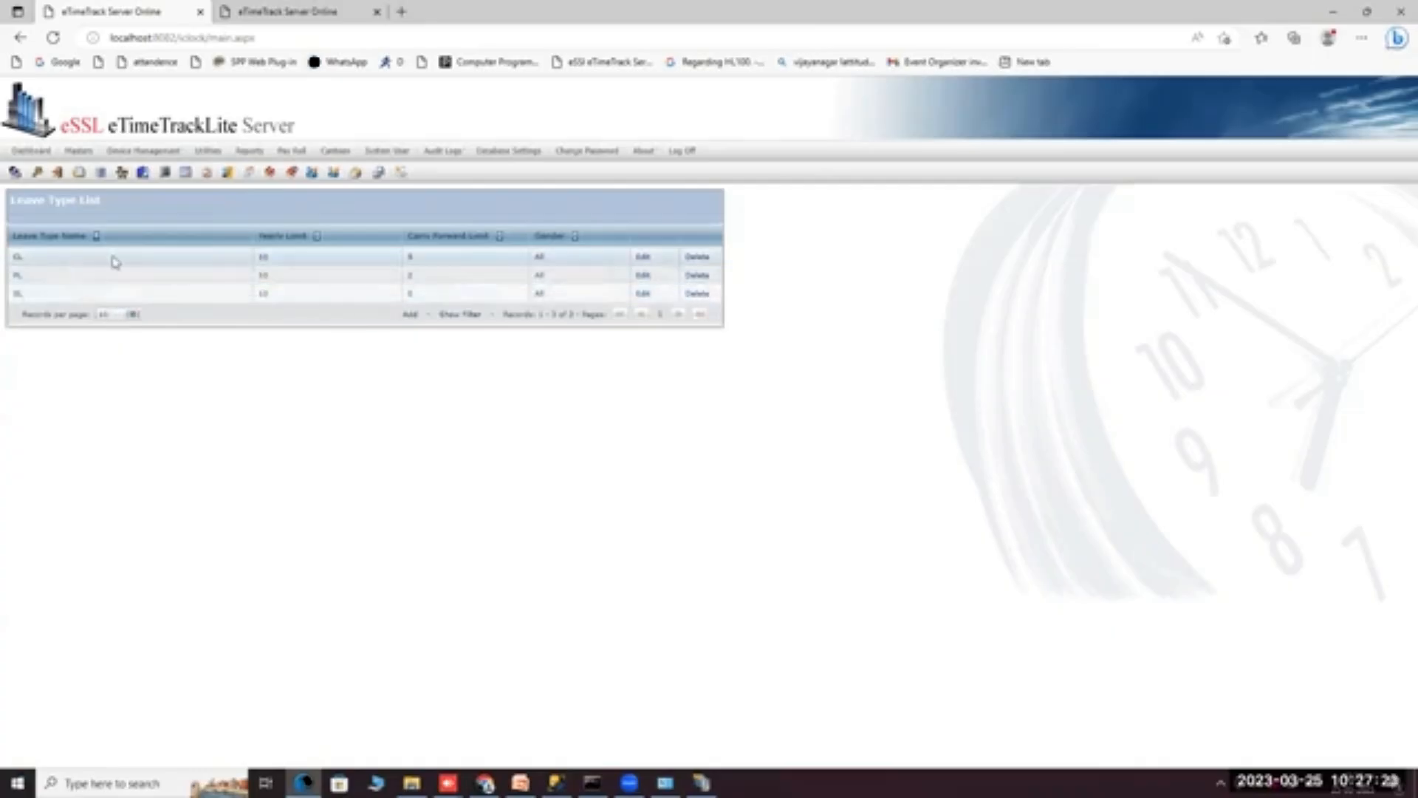
{"action": "left_click", "coordinate": [410, 319]}
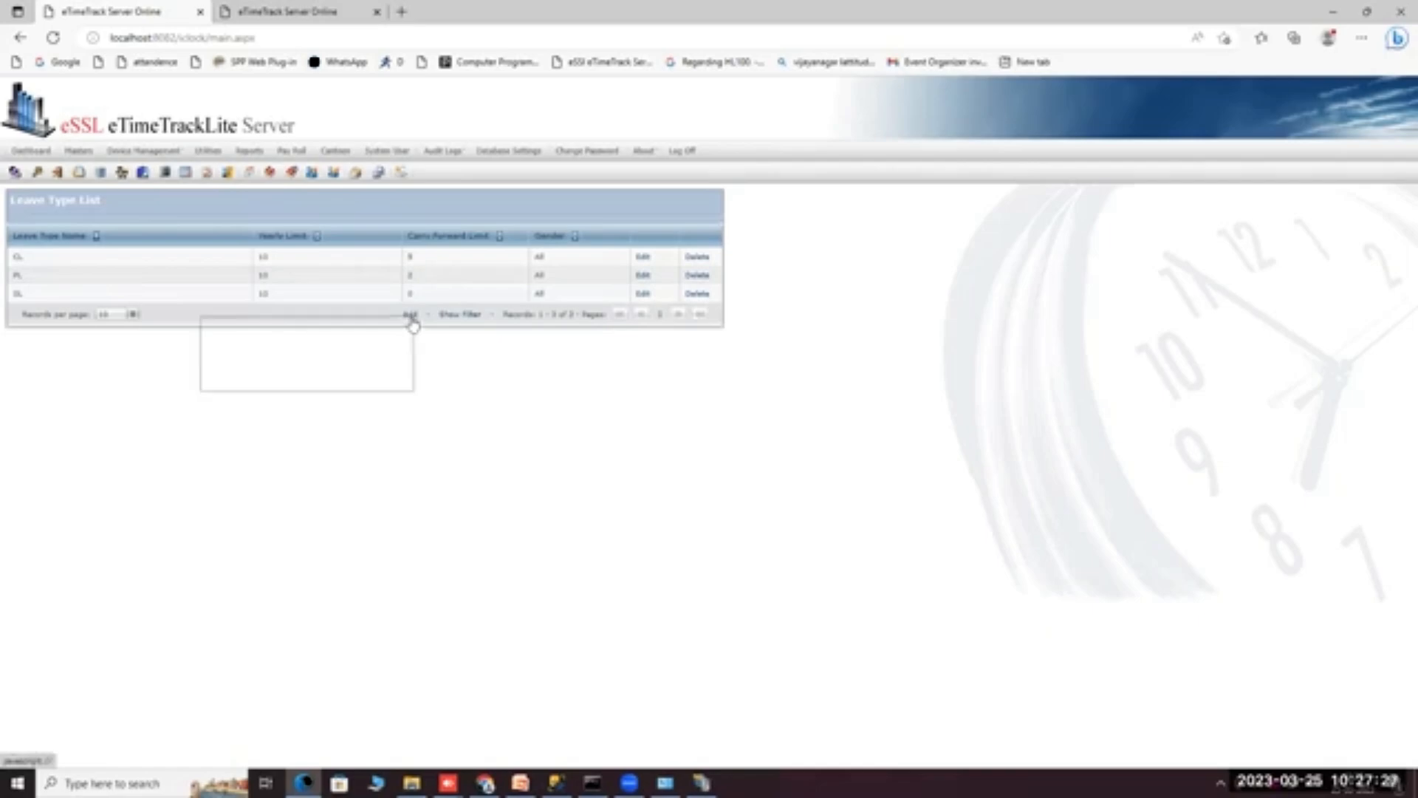
{"action": "left_click", "coordinate": [111, 344]}
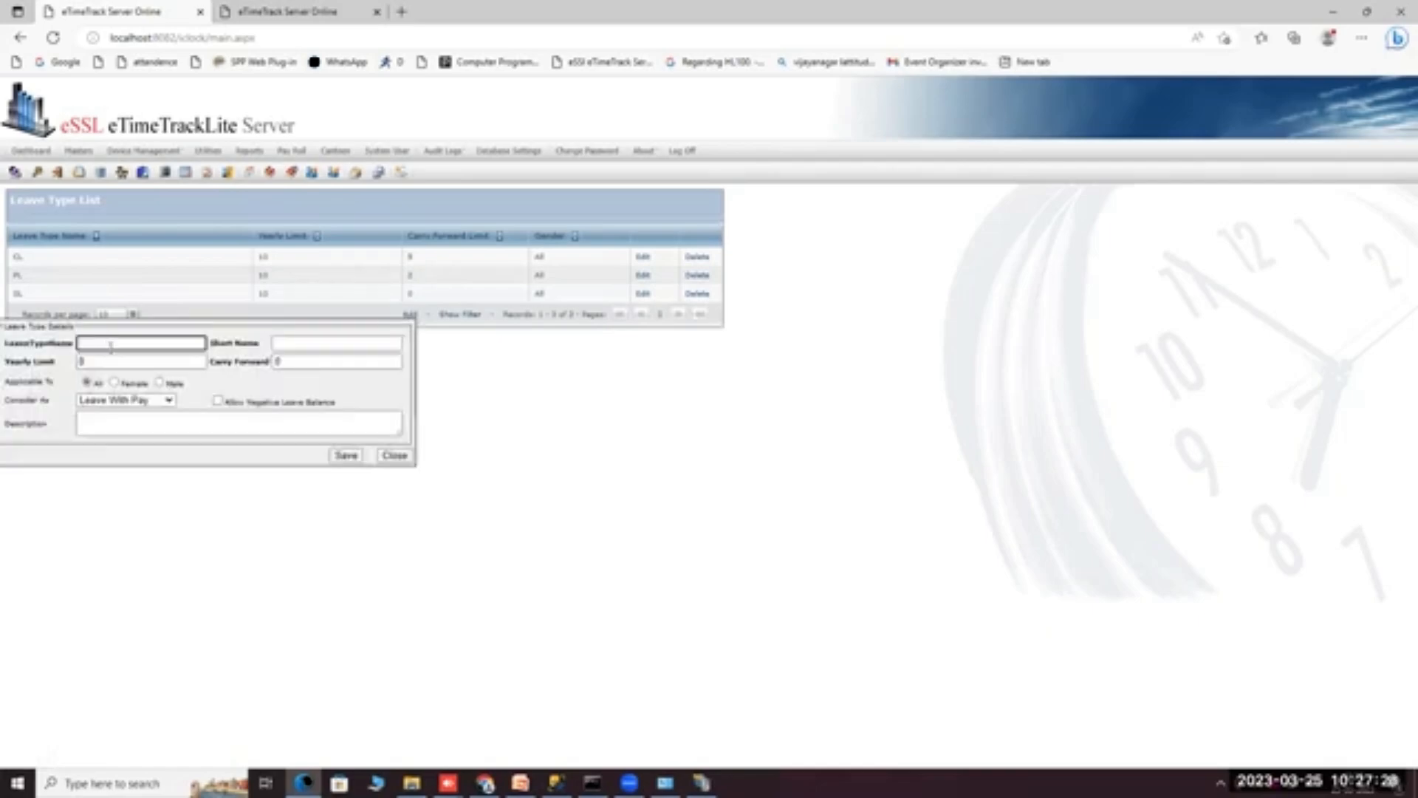
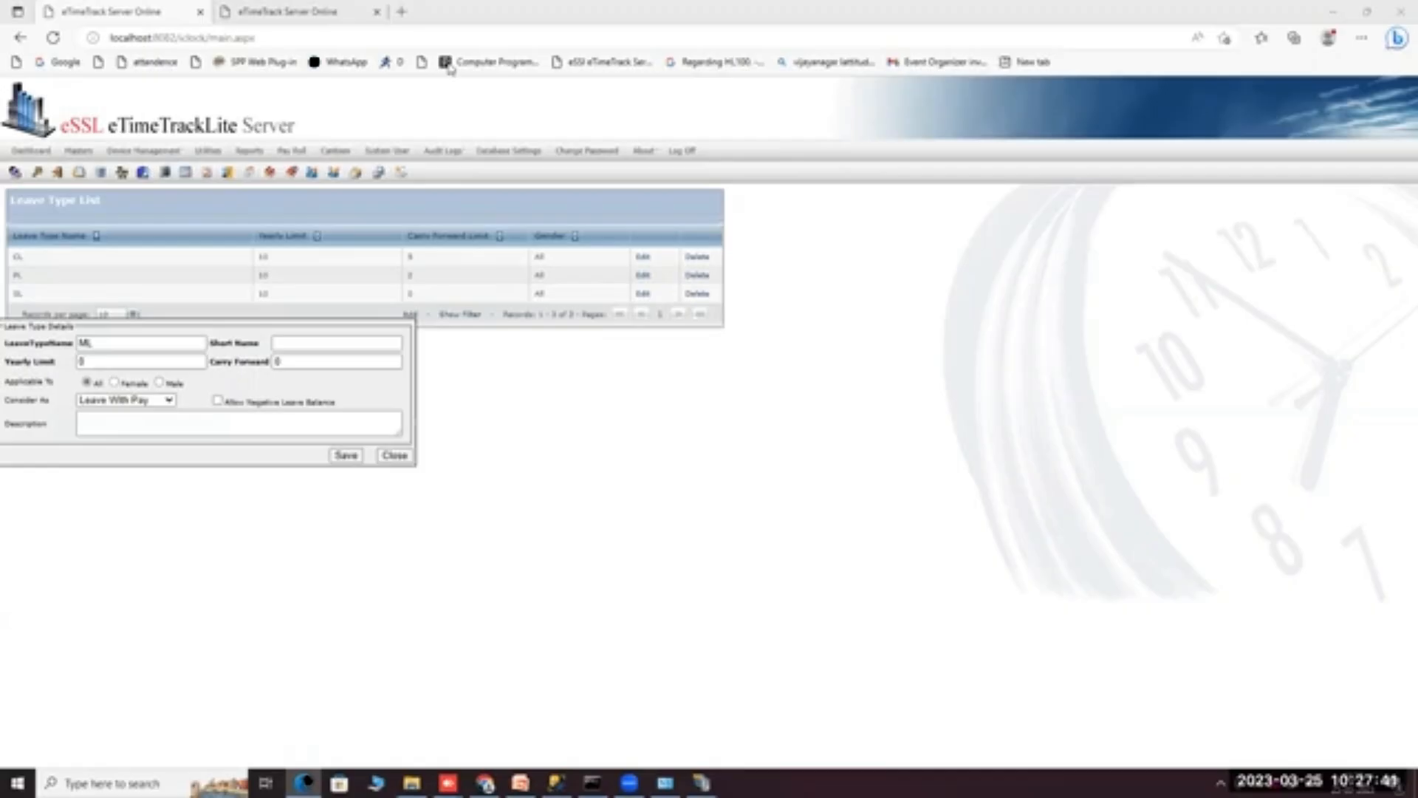
Discard the unfinished leave type form and start a fresh entry from the Leave Types list.
{"action": "left_click", "coordinate": [395, 455]}
{"action": "left_click", "coordinate": [77, 151]}
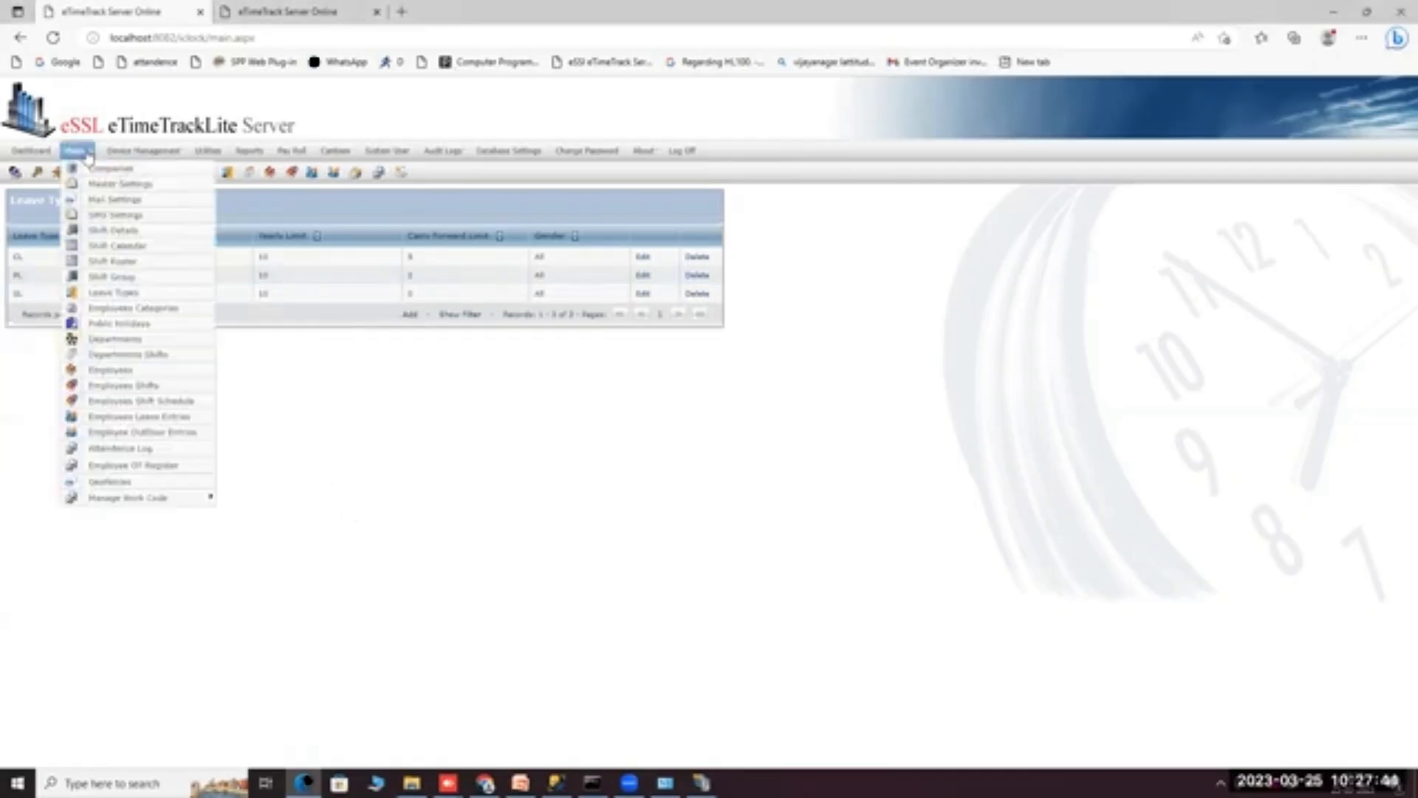
{"action": "left_click", "coordinate": [135, 296]}
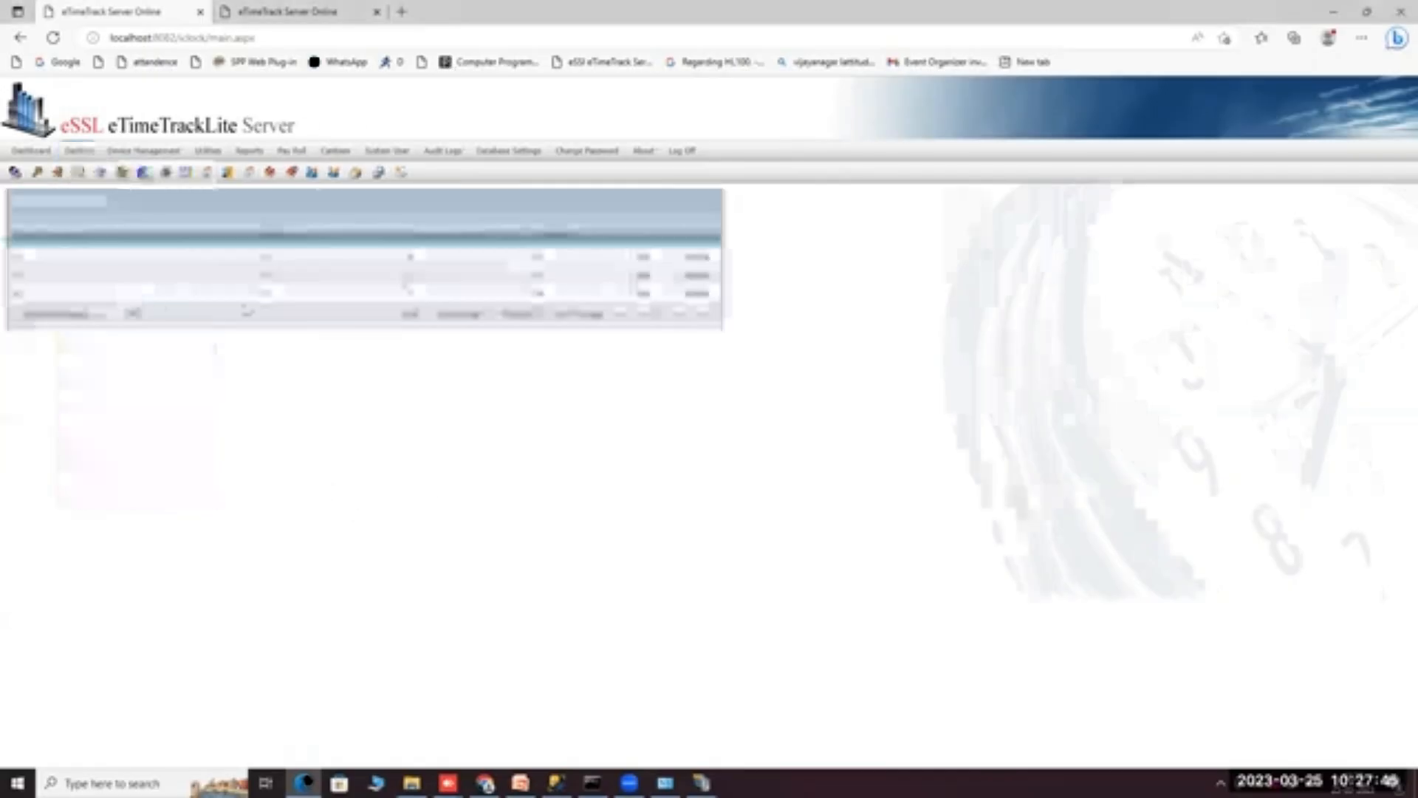
{"action": "left_click", "coordinate": [410, 316]}
Create leave type ML with yearly limit 180, carry forward 12, female only, paid, and save it.
{"action": "left_click", "coordinate": [117, 344]}
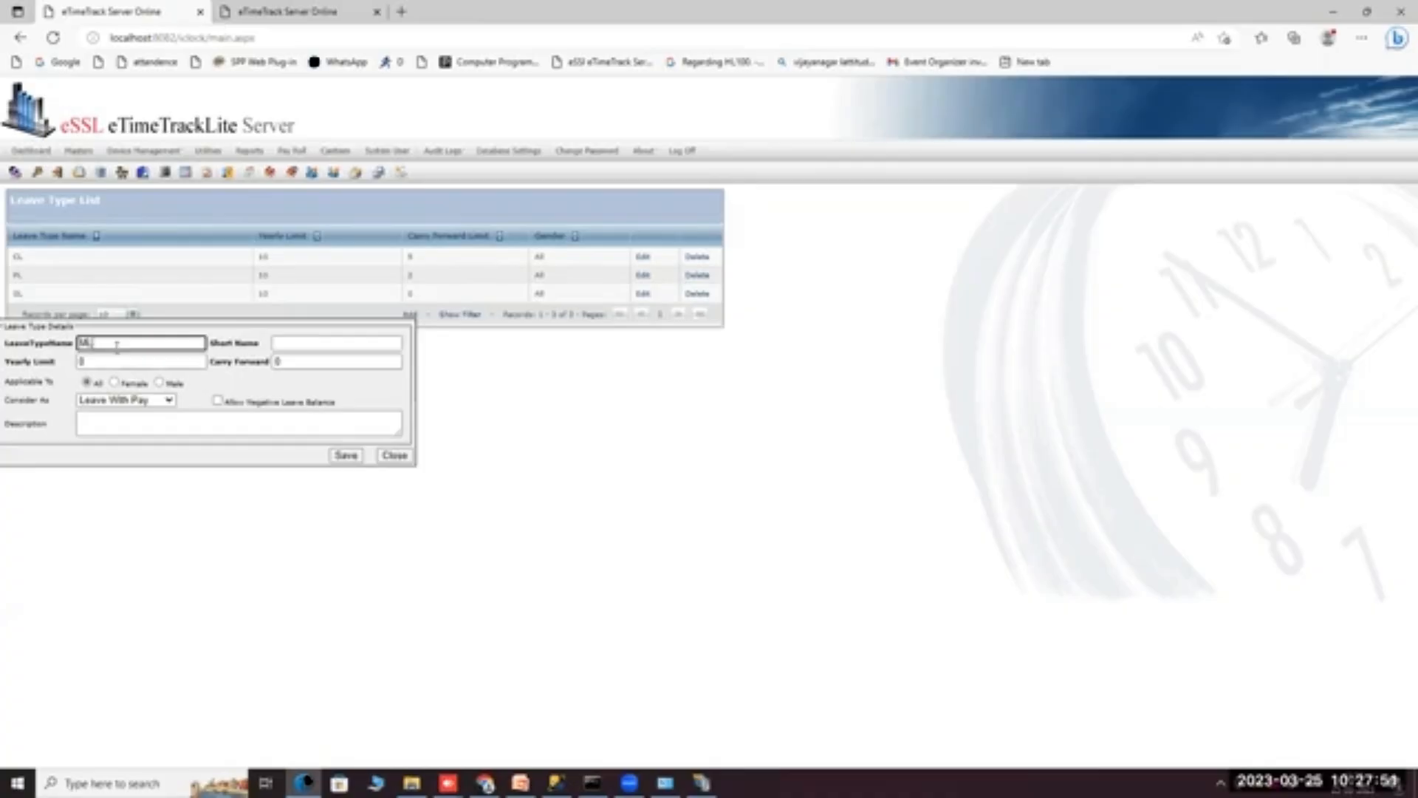
{"action": "left_click", "coordinate": [277, 345]}
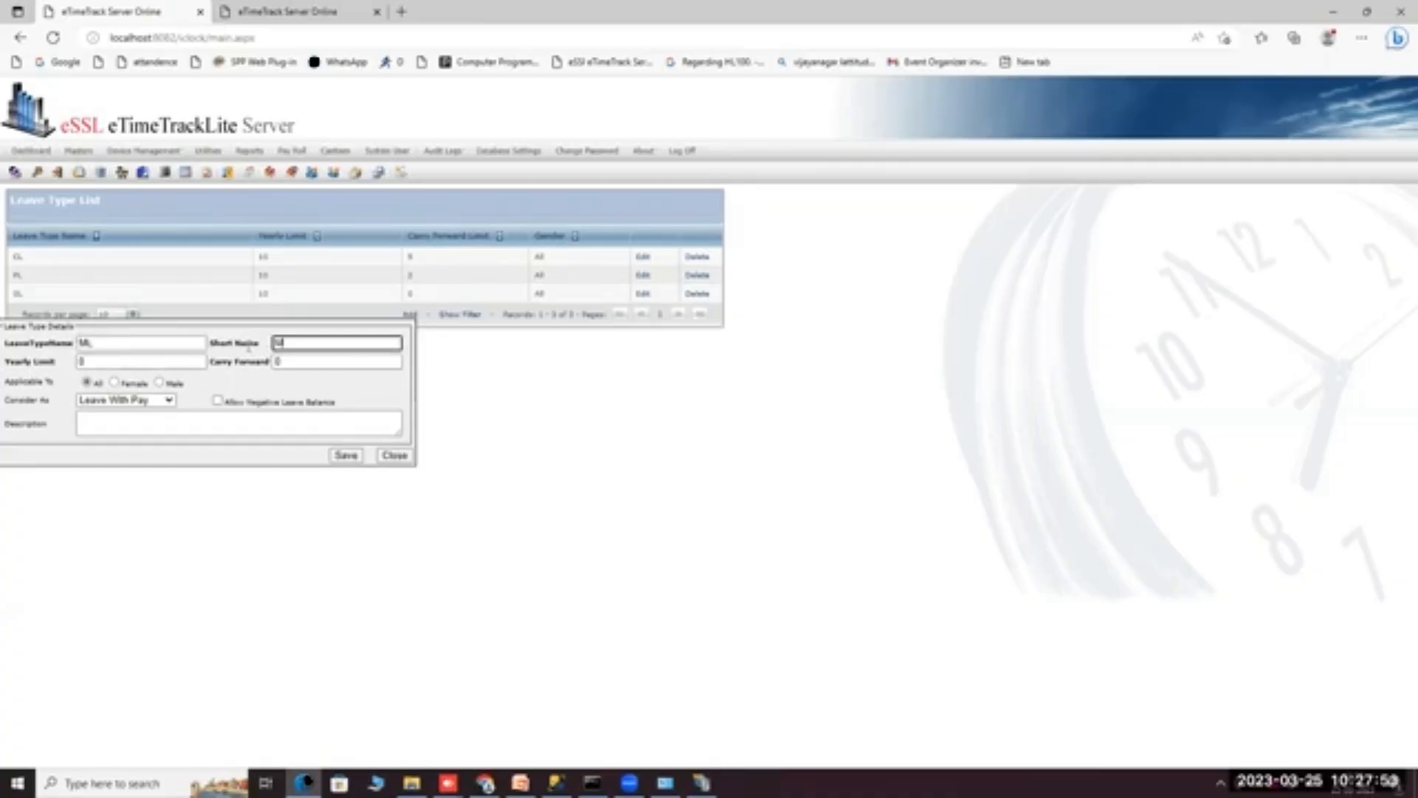
{"action": "left_click", "coordinate": [118, 363]}
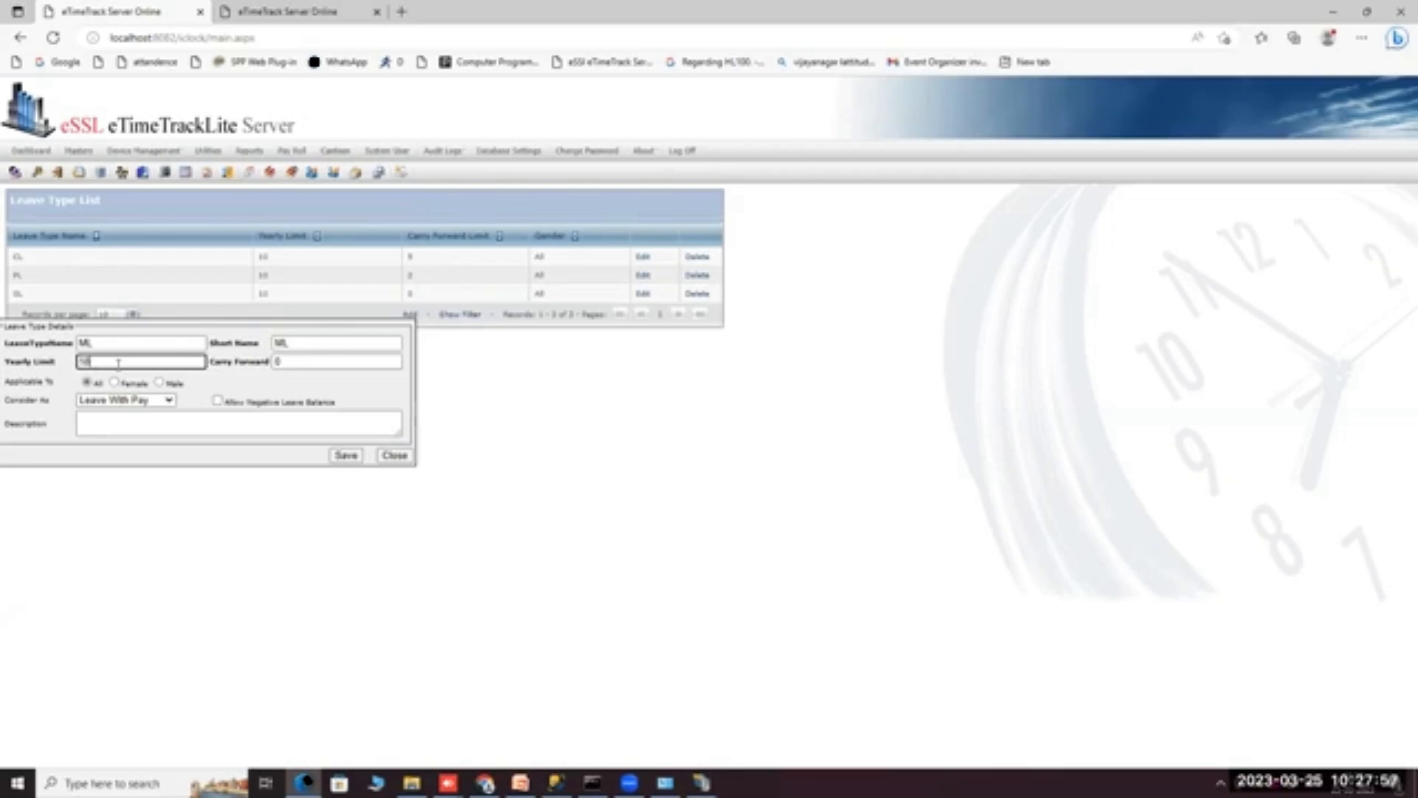
{"action": "left_click", "coordinate": [307, 363]}
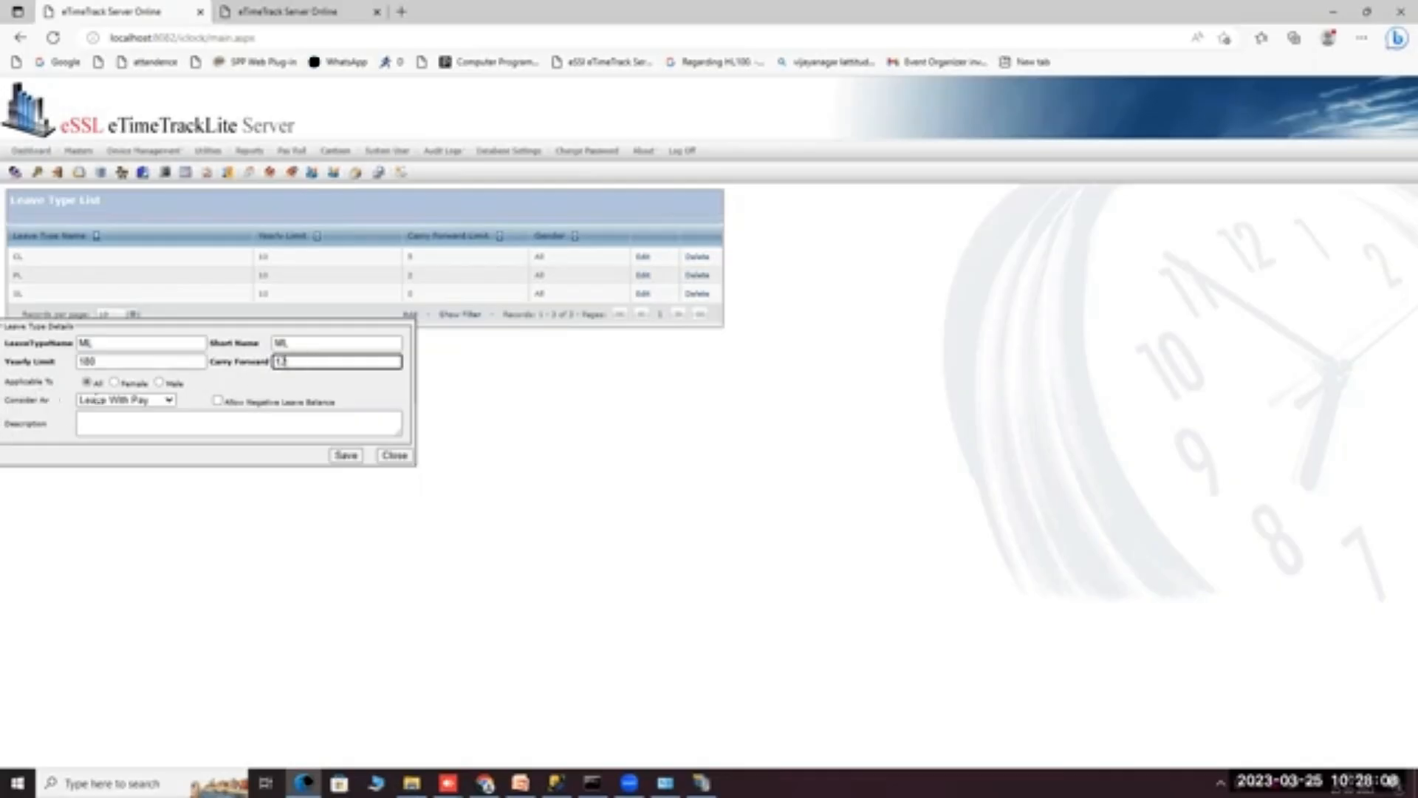
{"action": "left_click", "coordinate": [161, 383]}
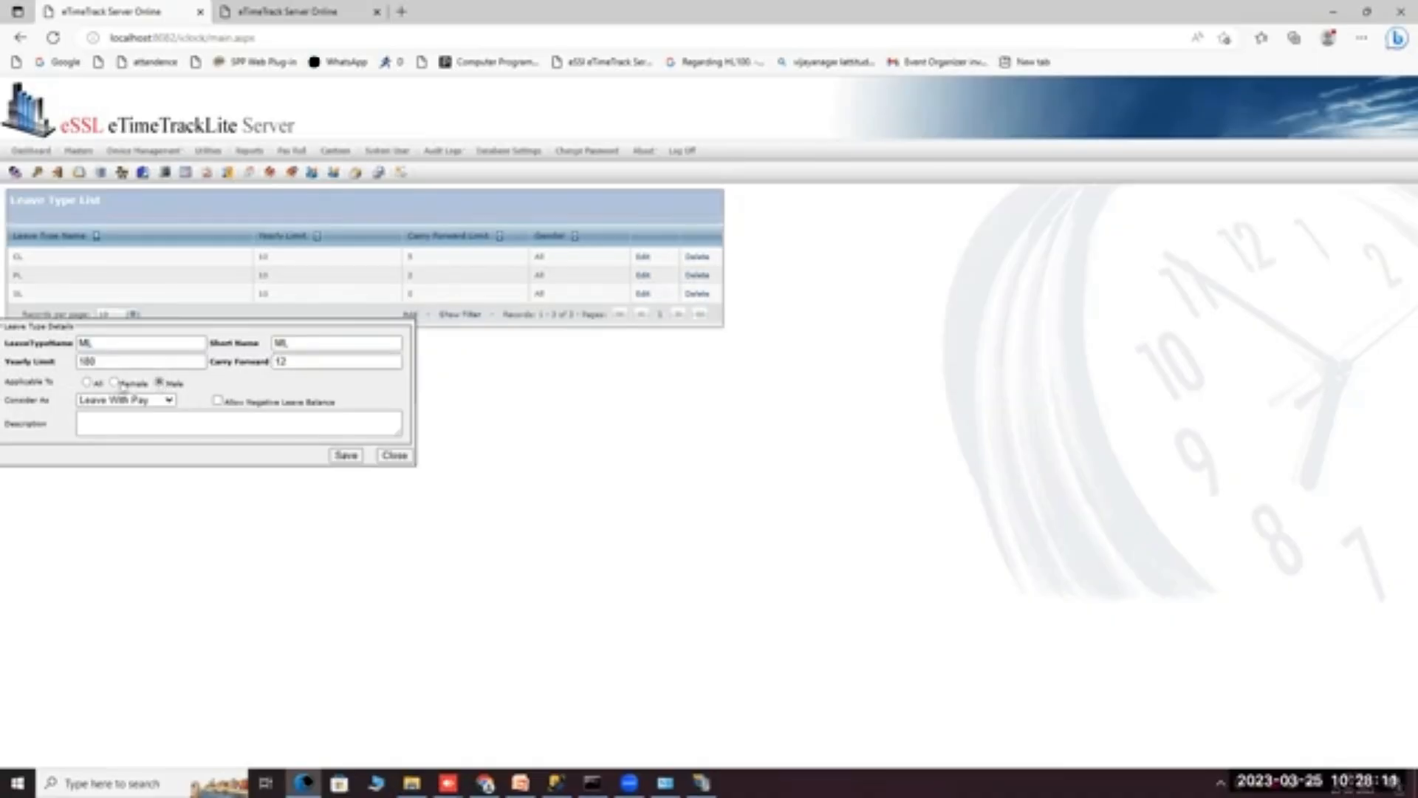
{"action": "left_click", "coordinate": [115, 383]}
{"action": "left_click", "coordinate": [163, 403]}
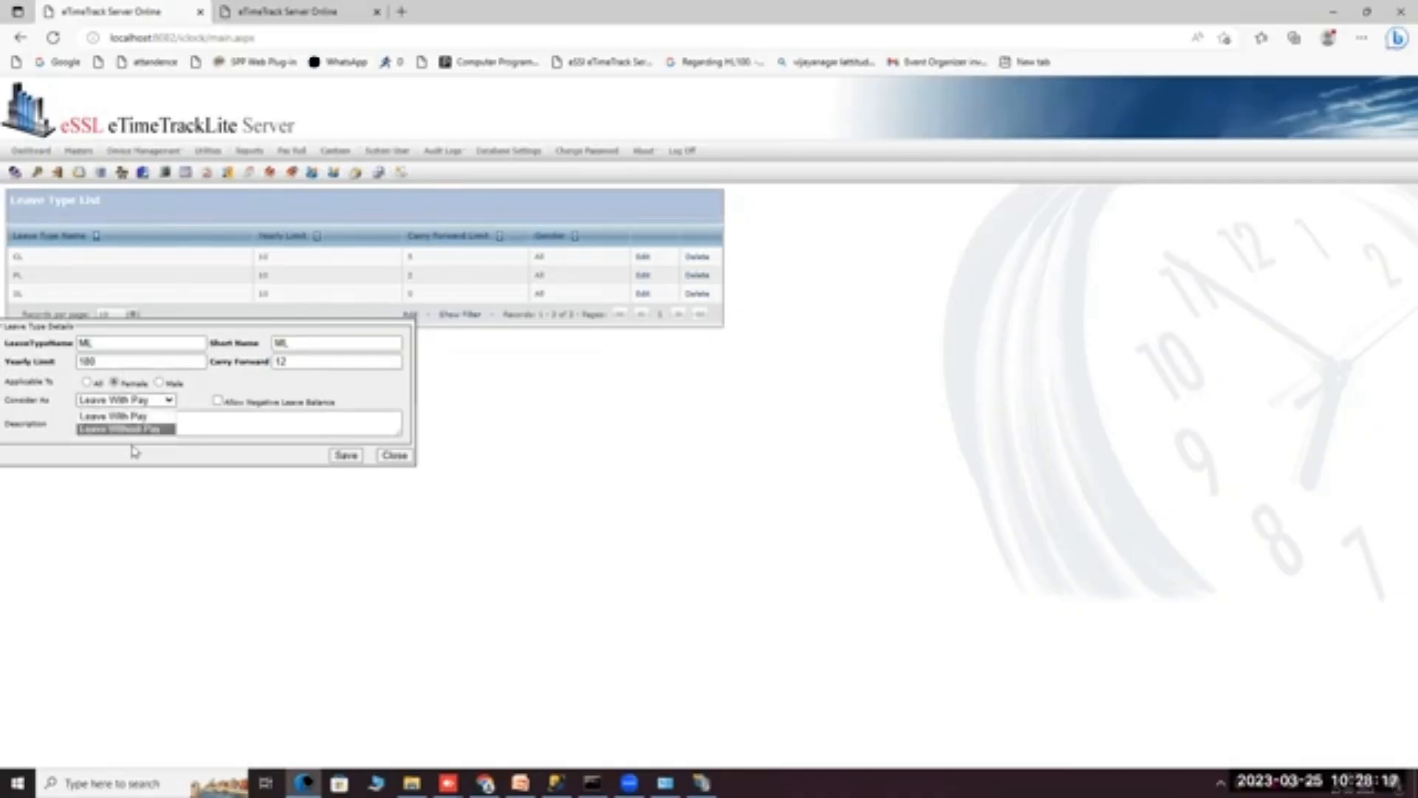
{"action": "left_click", "coordinate": [144, 416]}
{"action": "left_click", "coordinate": [203, 422]}
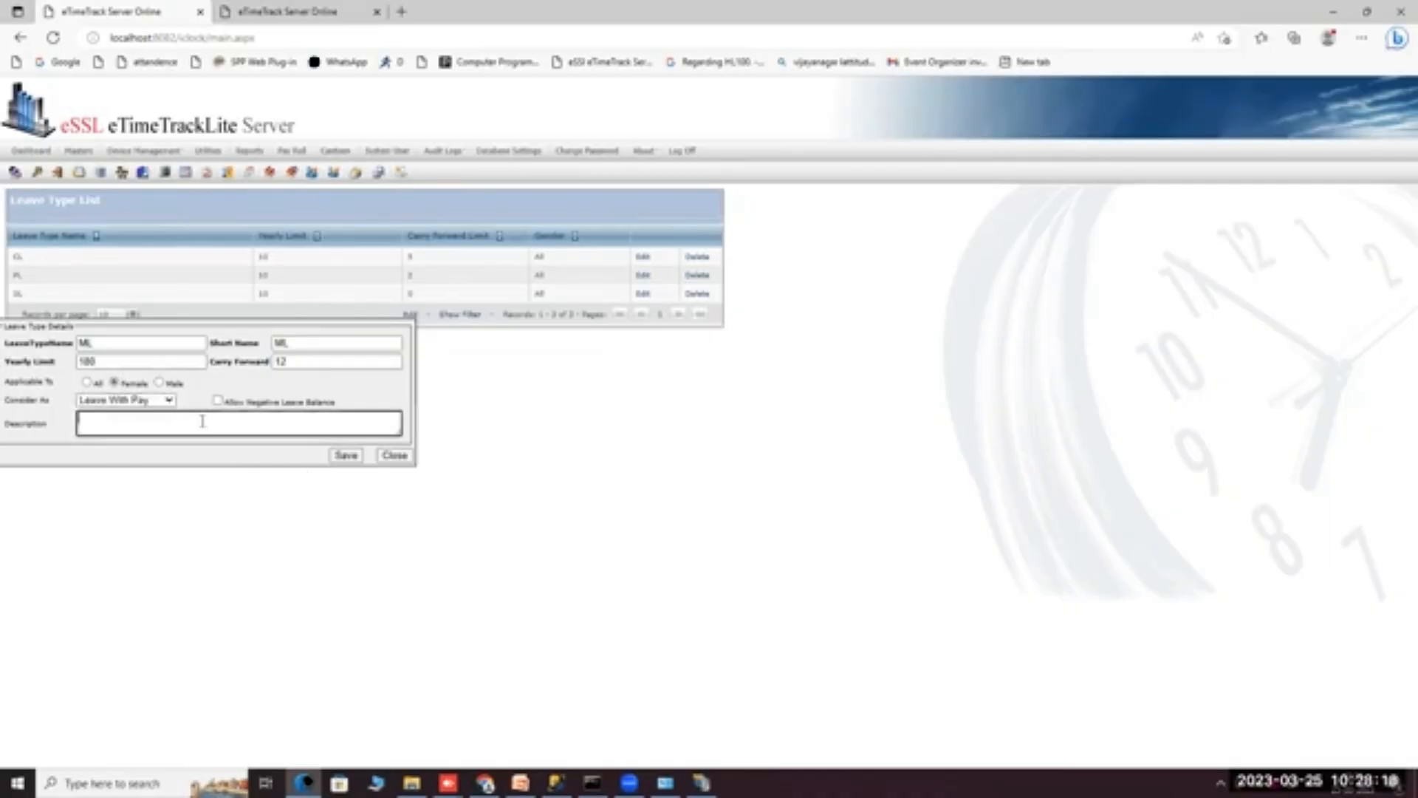
{"action": "type", "text": "ML"}
{"action": "left_click", "coordinate": [346, 456]}
{"action": "left_click", "coordinate": [402, 457]}
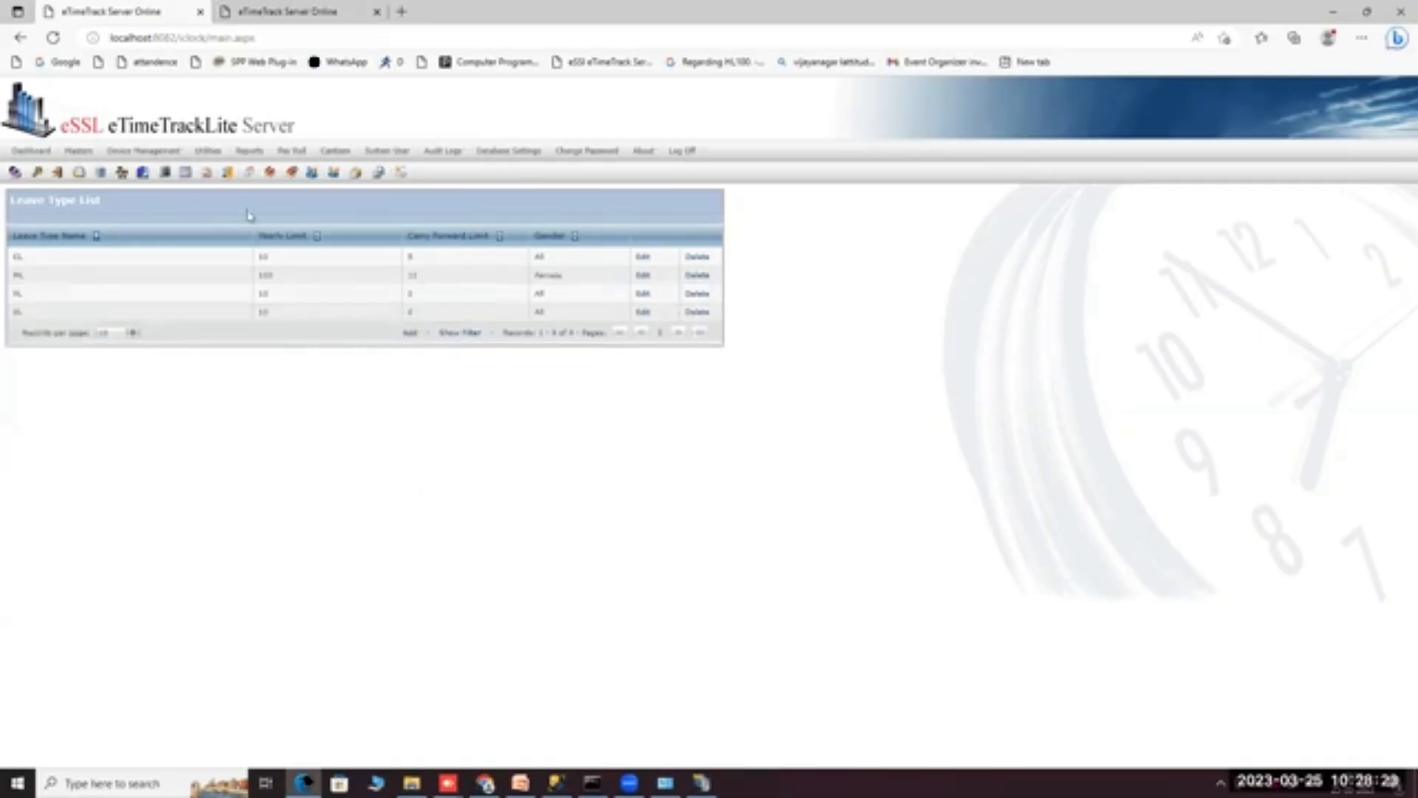
Start a leave assignment from Employee Leave Entries and tick the test employee.
{"action": "mouse_move", "coordinate": [76, 153]}
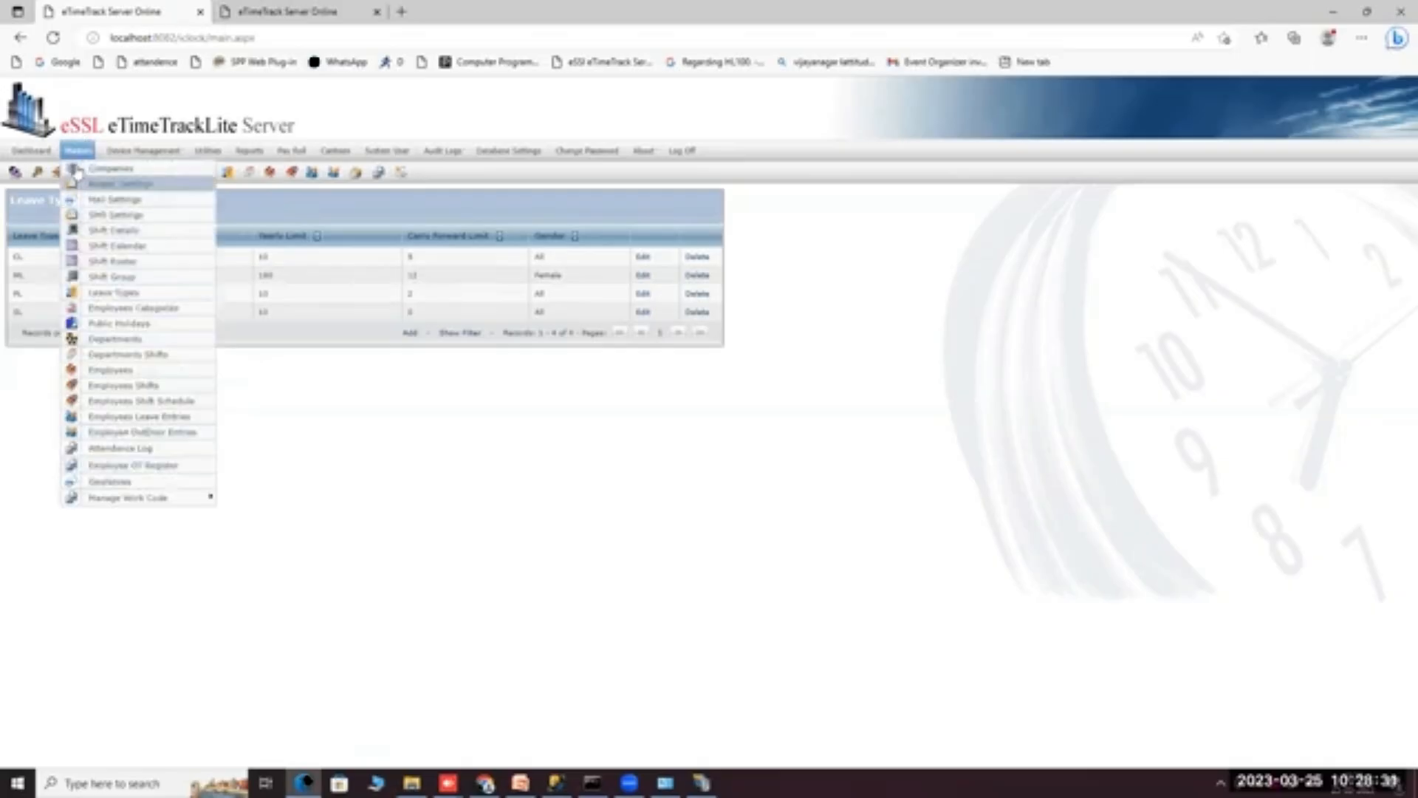
{"action": "left_click", "coordinate": [127, 417]}
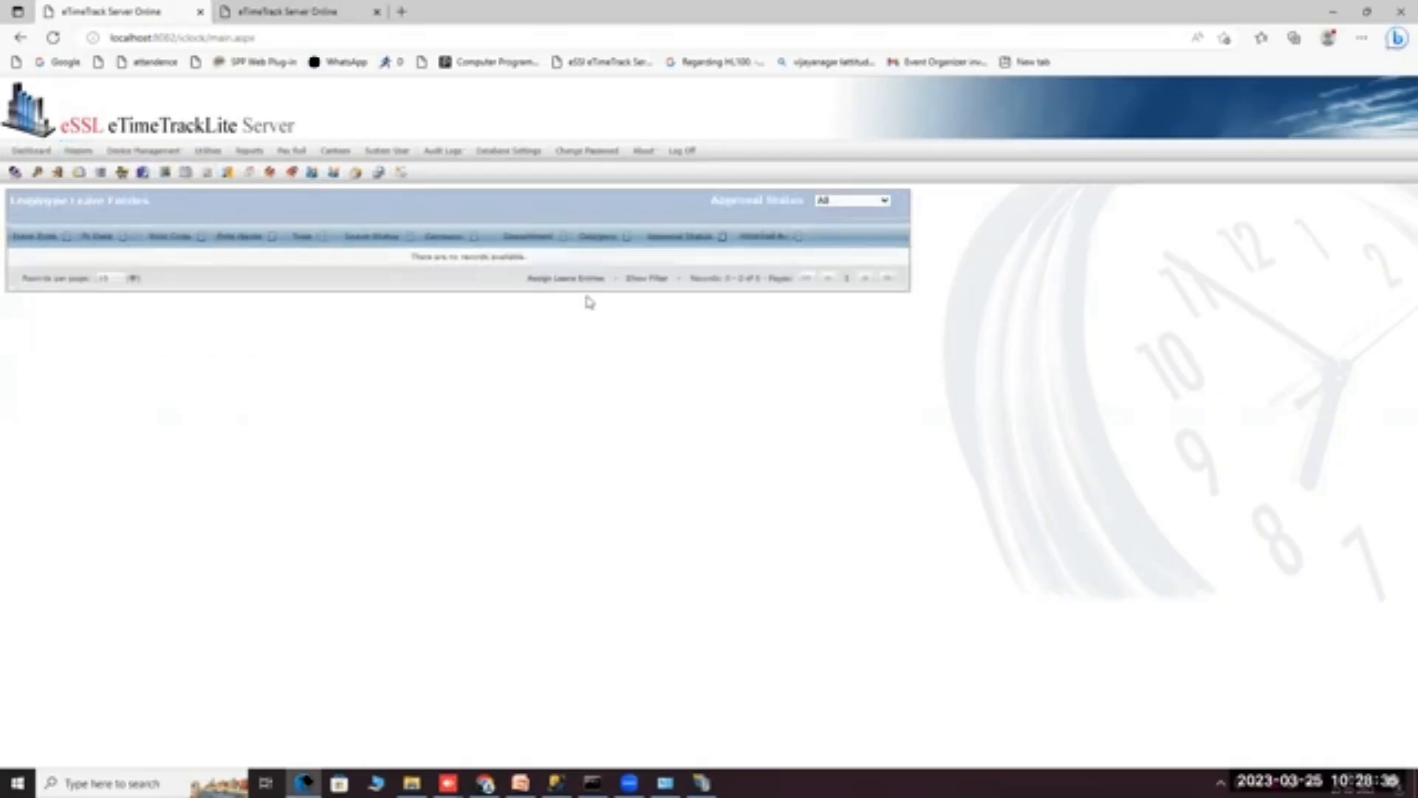
{"action": "left_click", "coordinate": [567, 279]}
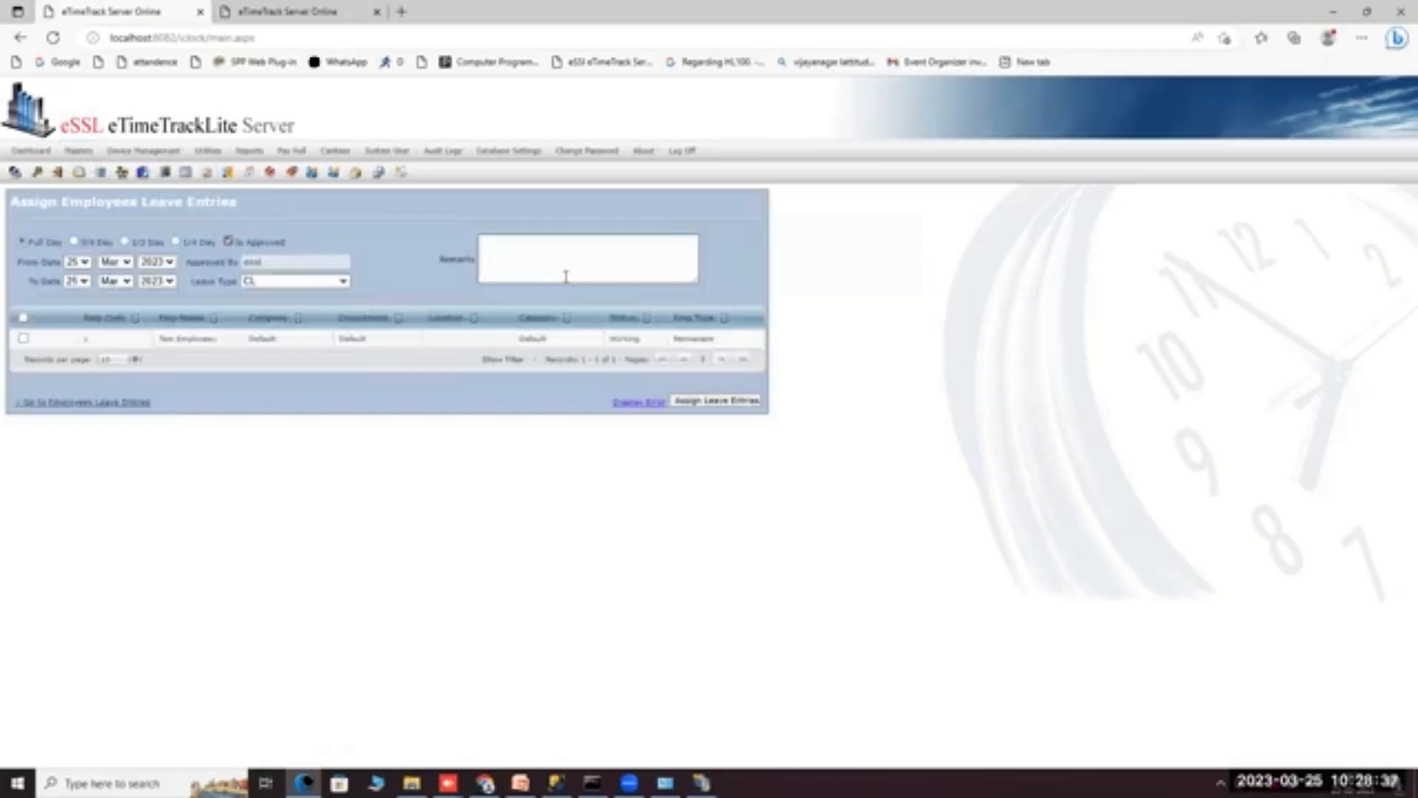
{"action": "left_click", "coordinate": [23, 338]}
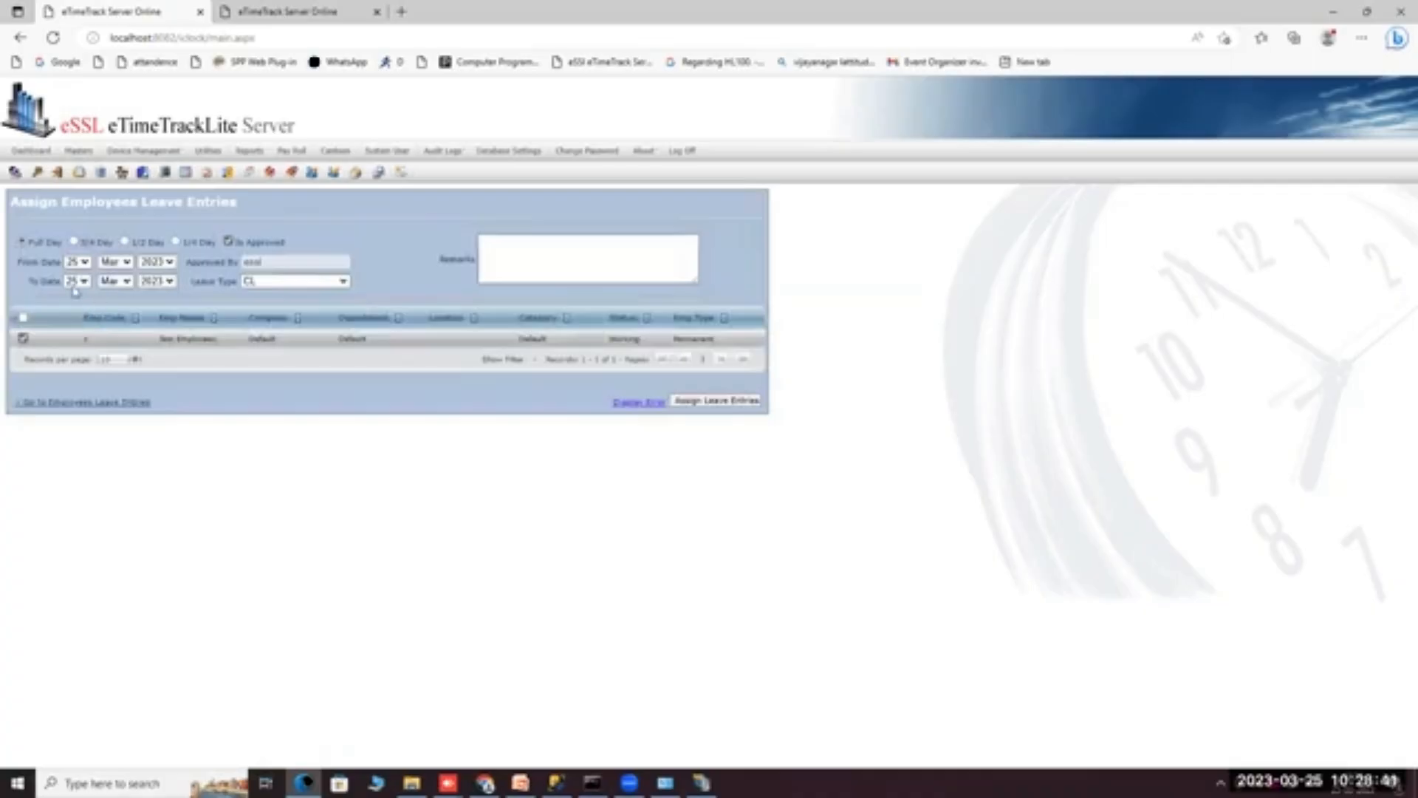
Submit approved ML leave for 06–18 Mar 2023 with remark 'rks', then return to the leave entries list.
{"action": "left_click", "coordinate": [87, 264]}
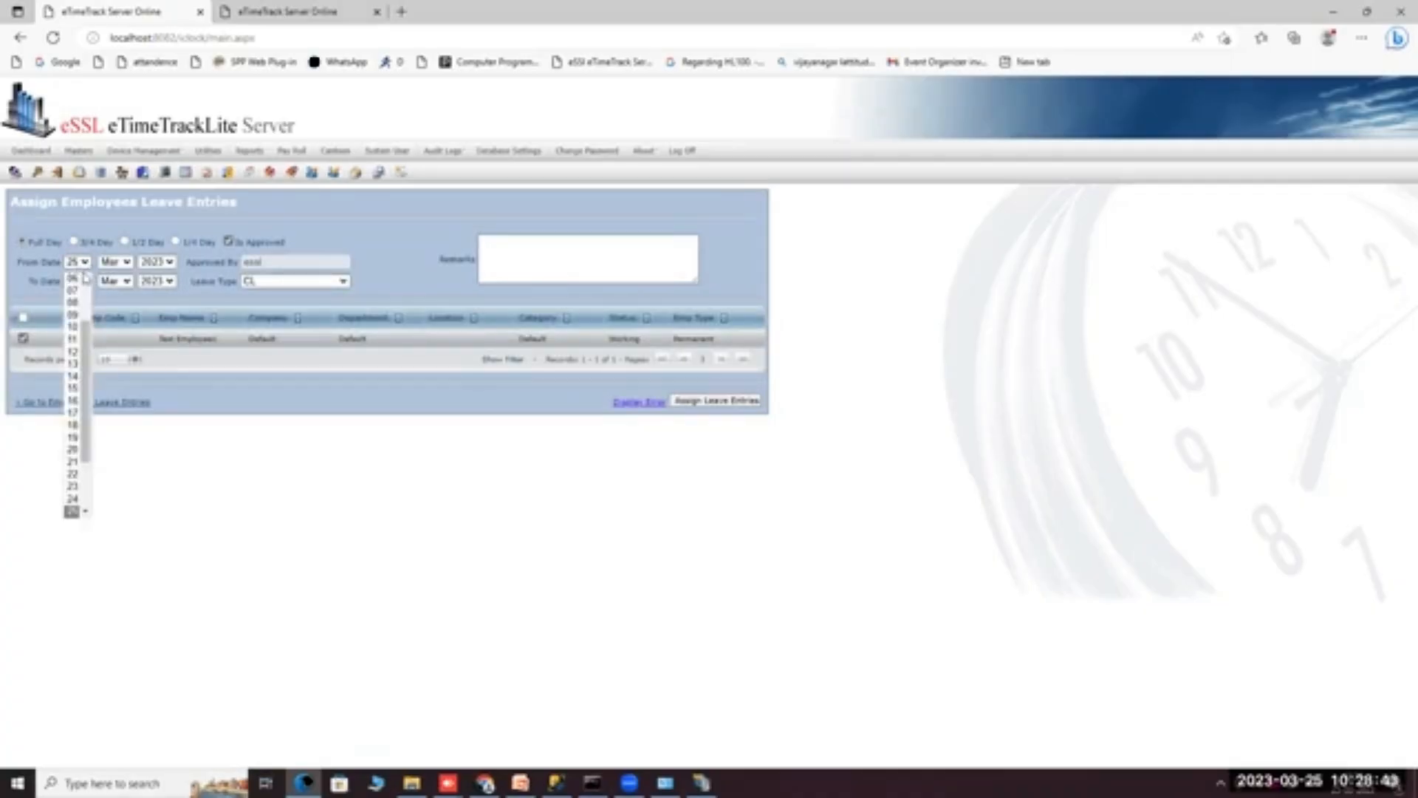
{"action": "left_click", "coordinate": [75, 277]}
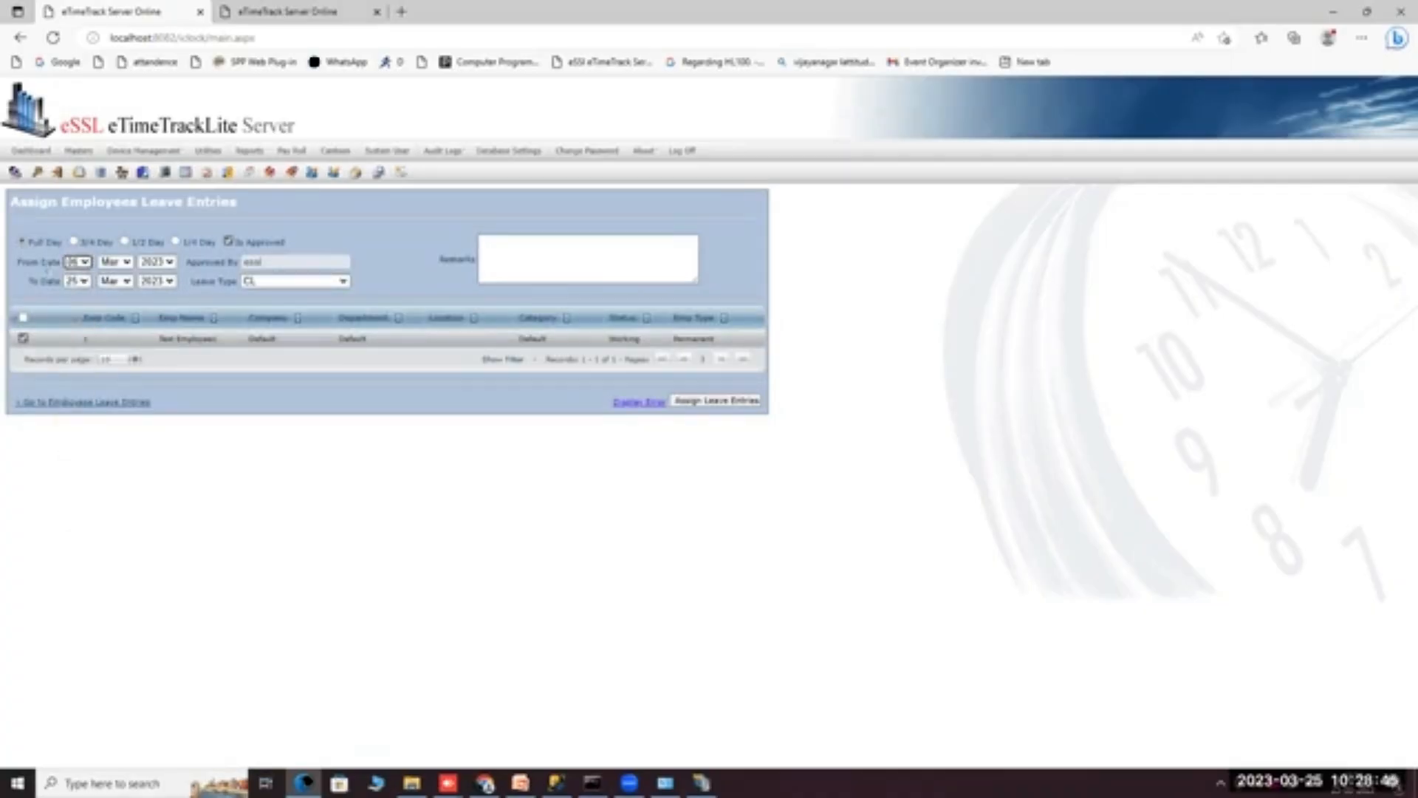
{"action": "left_click", "coordinate": [85, 283]}
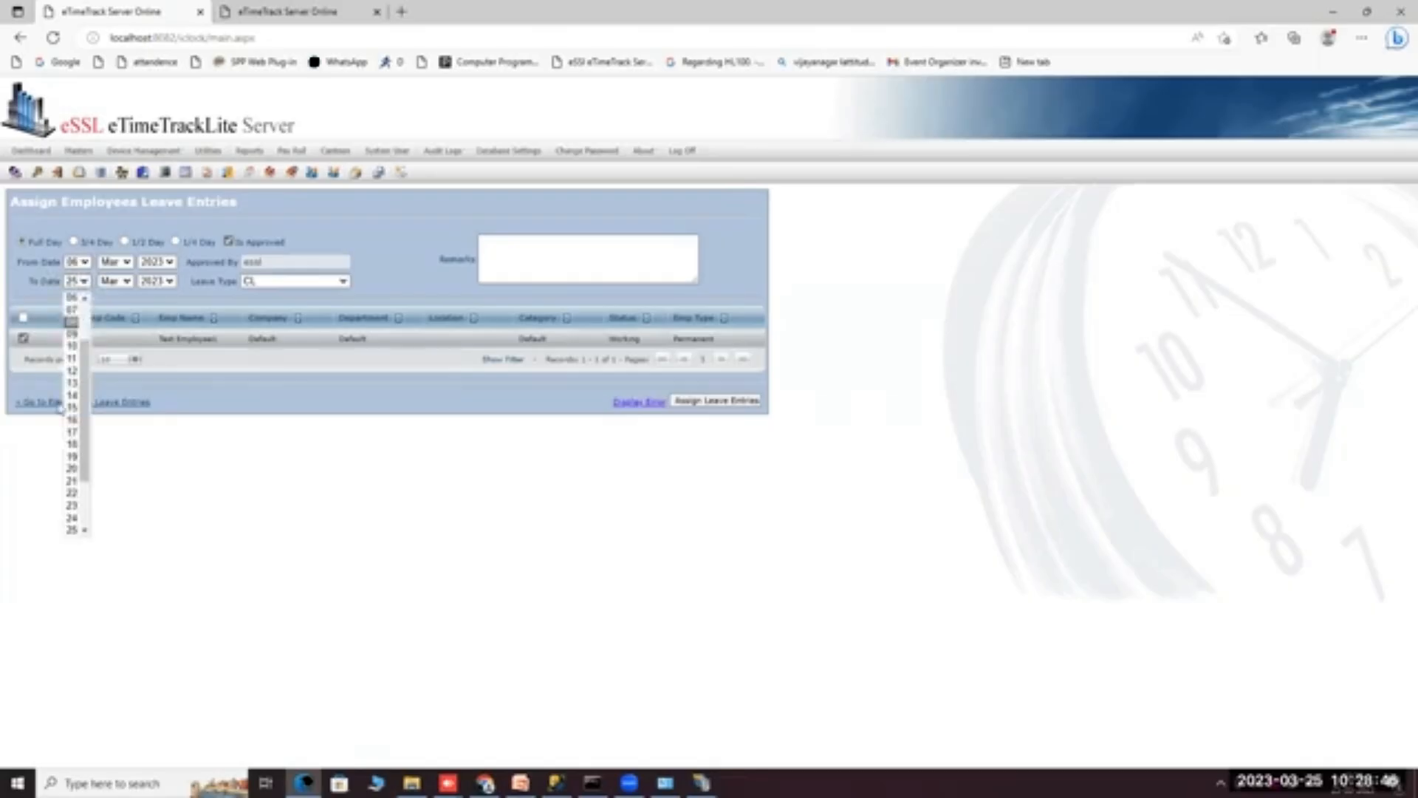
{"action": "left_click", "coordinate": [74, 447]}
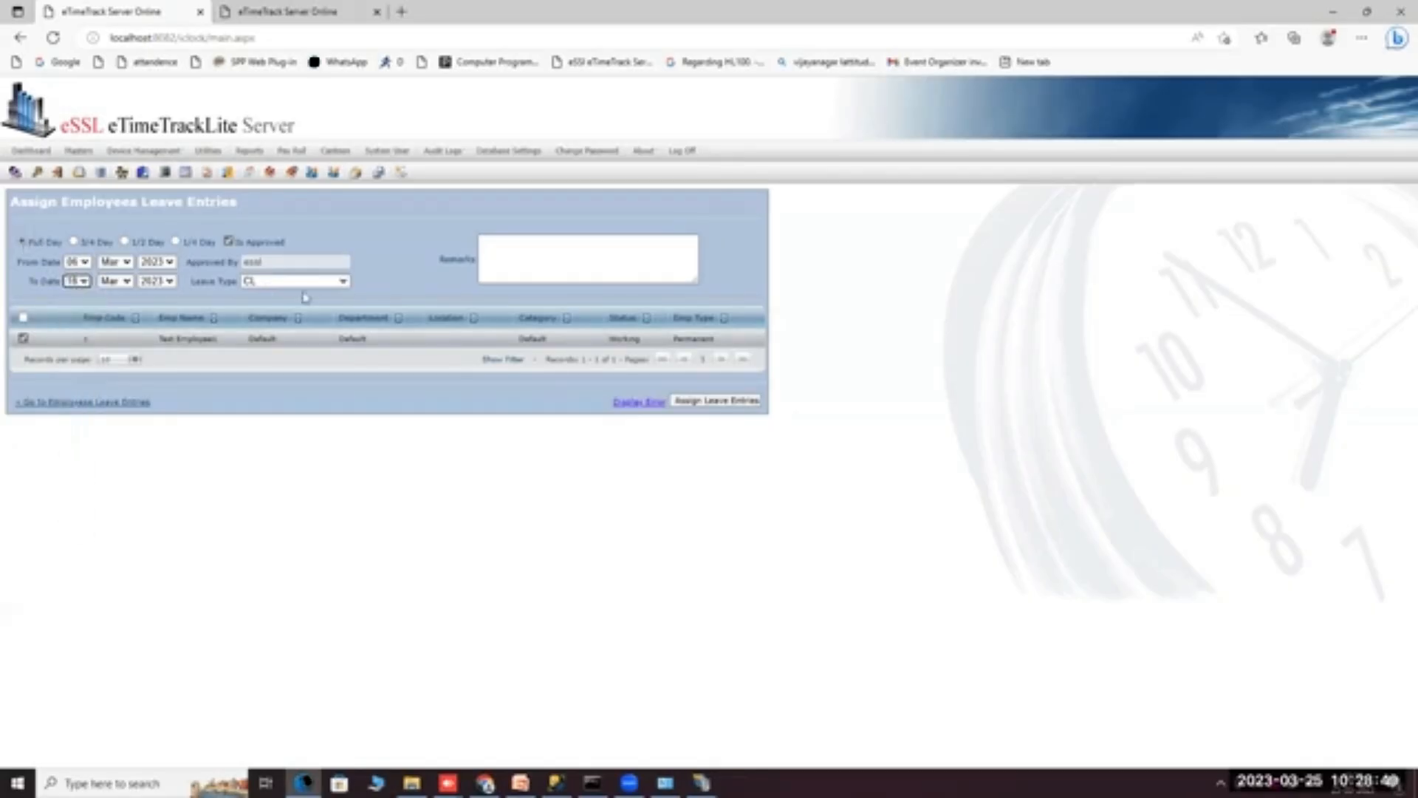
{"action": "left_click", "coordinate": [268, 283]}
{"action": "left_click", "coordinate": [266, 300]}
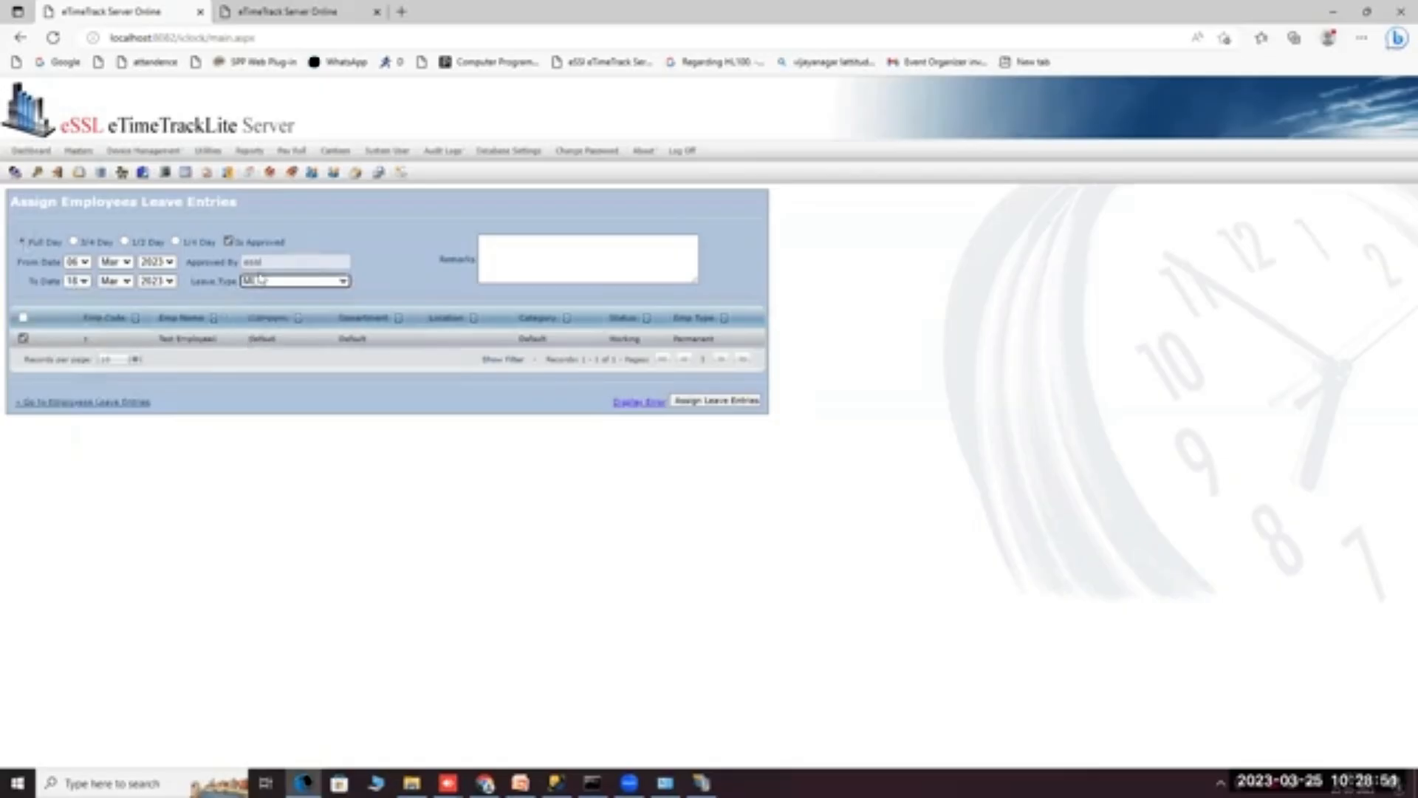
{"action": "left_click", "coordinate": [227, 242]}
{"action": "left_click", "coordinate": [228, 241]}
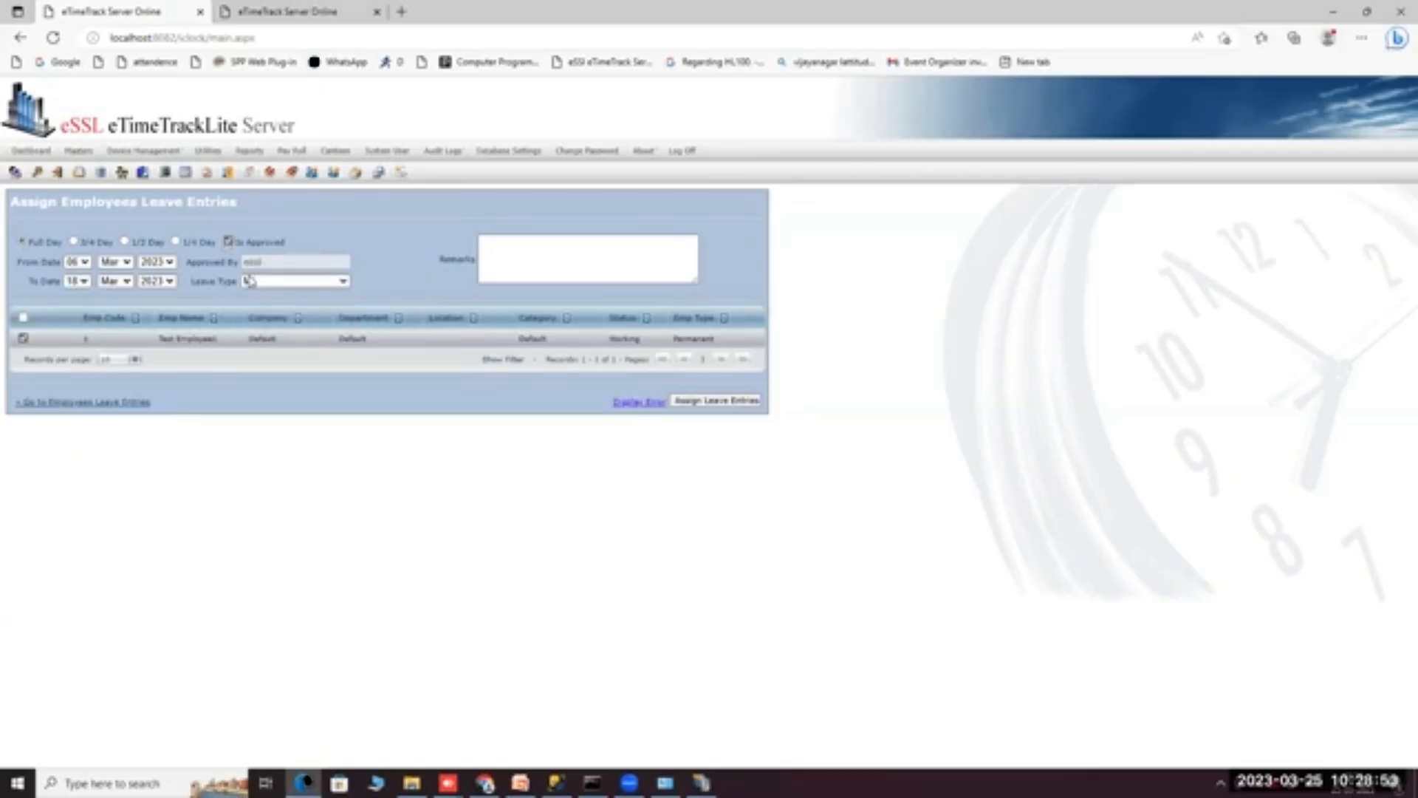
{"action": "left_click", "coordinate": [550, 246]}
{"action": "type", "text": "rksd"}
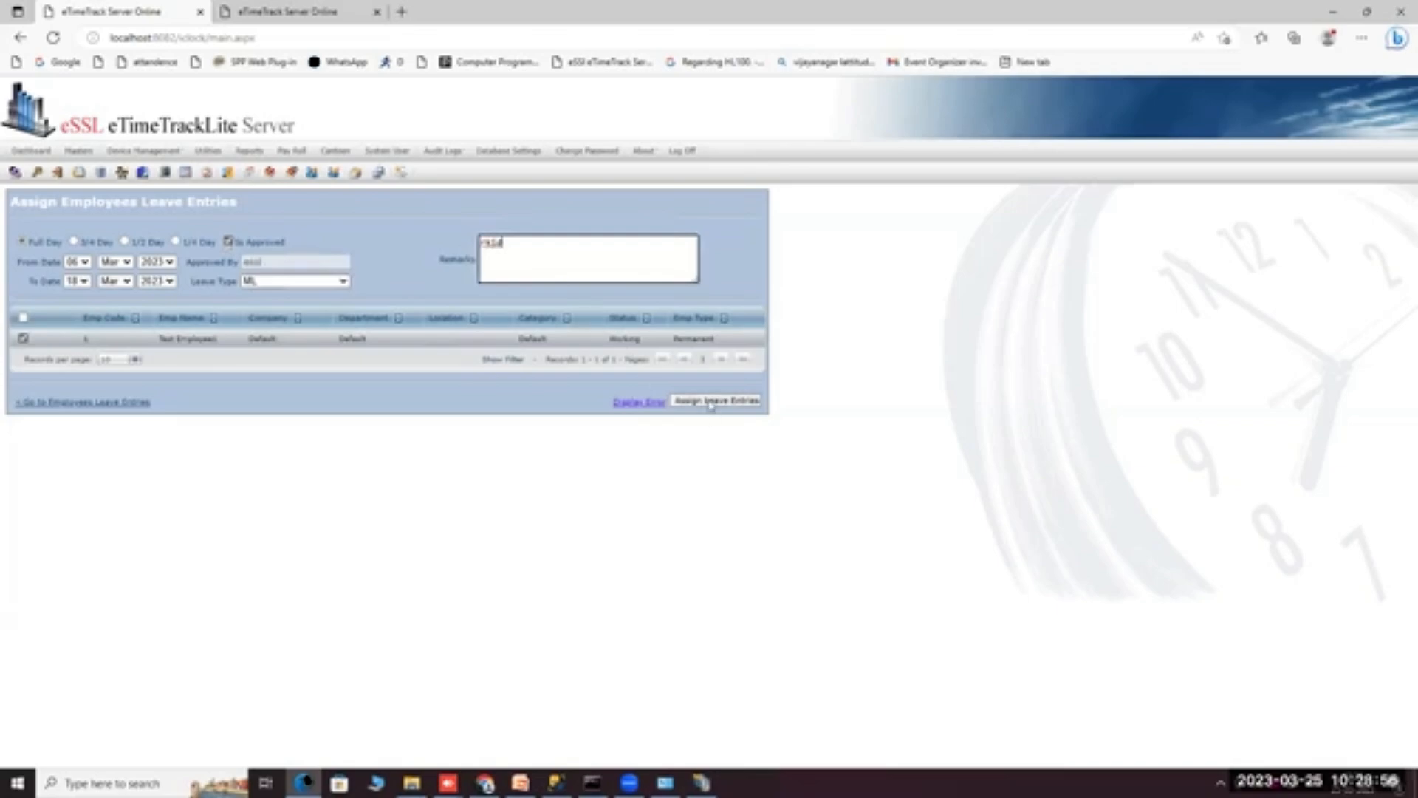
{"action": "left_click", "coordinate": [710, 400]}
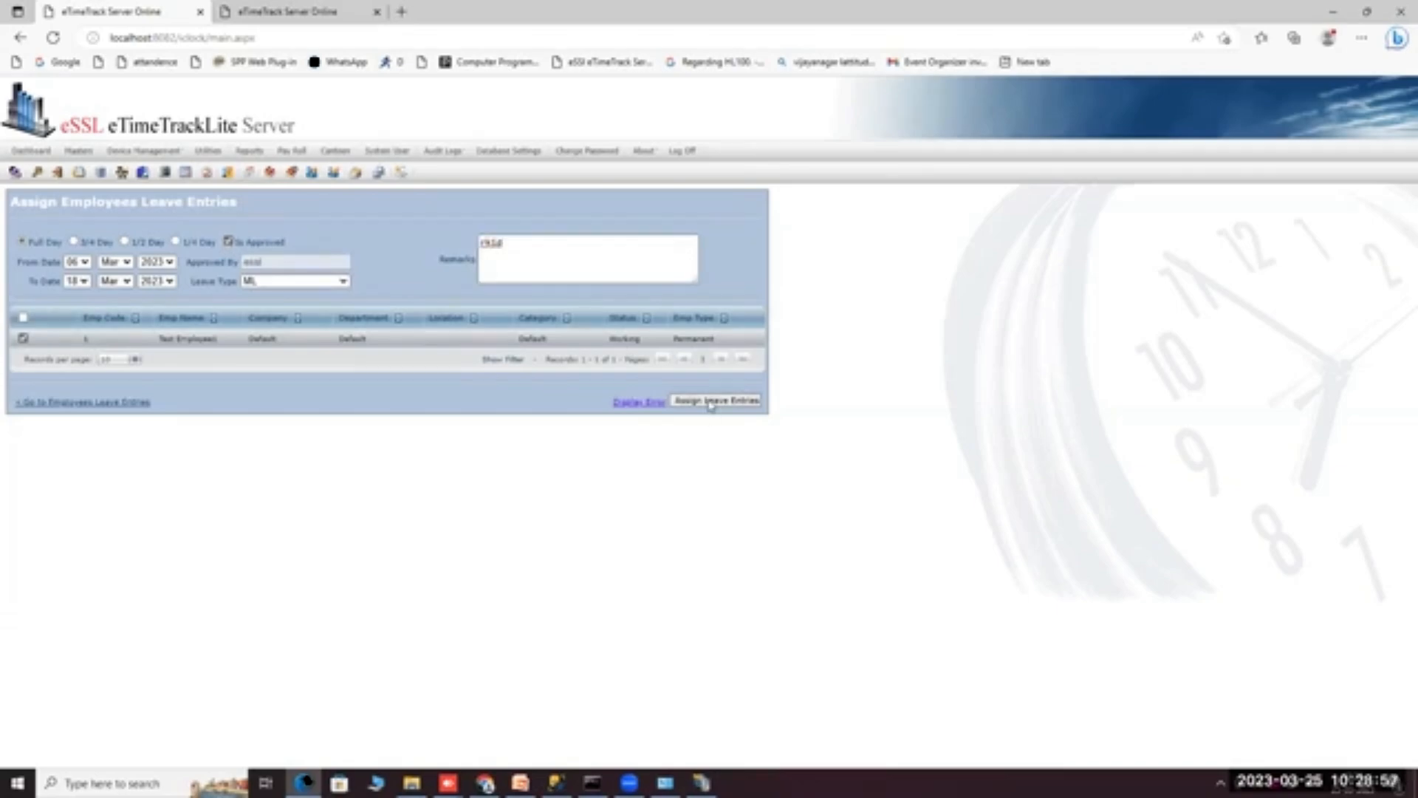
{"action": "left_click", "coordinate": [105, 402]}
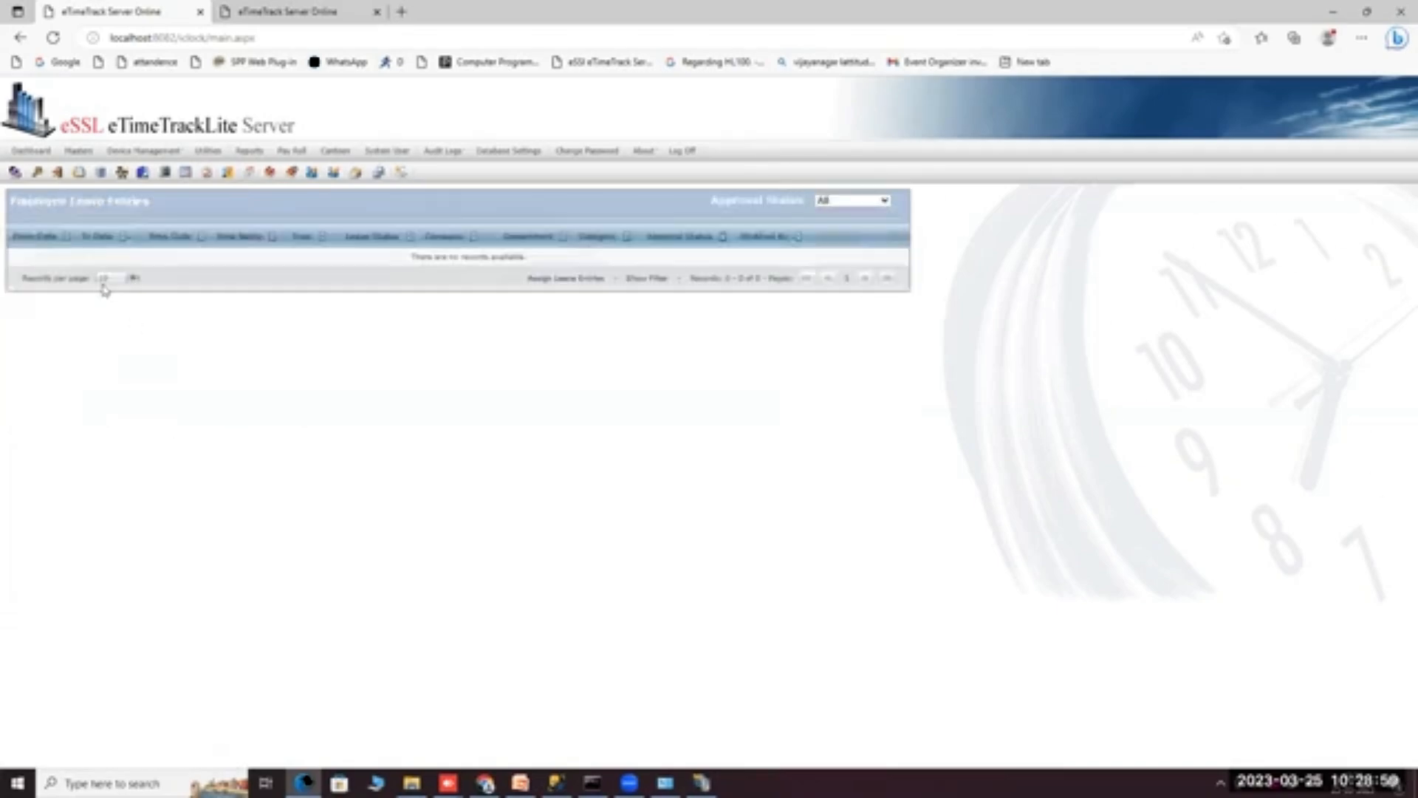
Submit a 1/4-day ML leave for the employee on 25 March, then return to the leave entries list.
{"action": "left_click", "coordinate": [564, 278]}
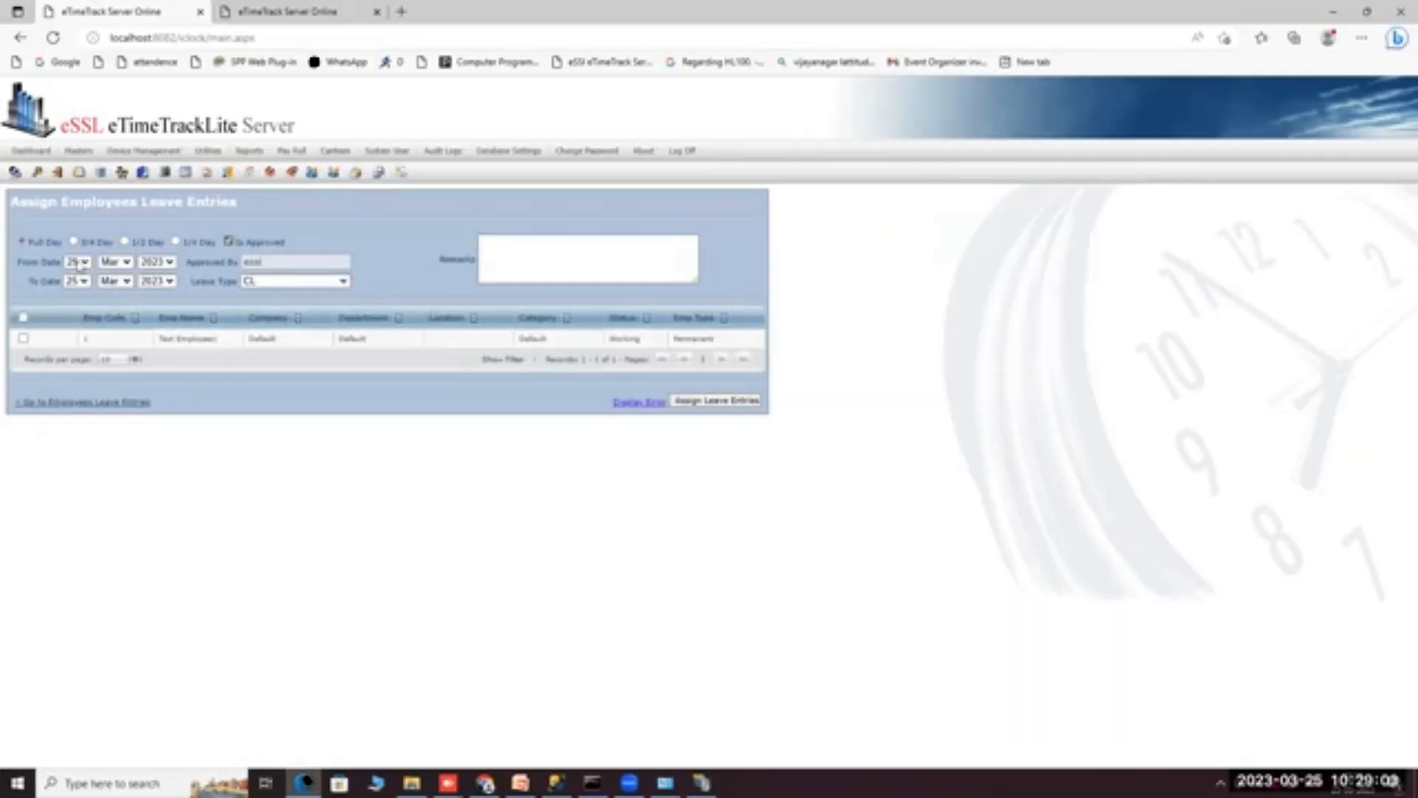
{"action": "left_click", "coordinate": [73, 241]}
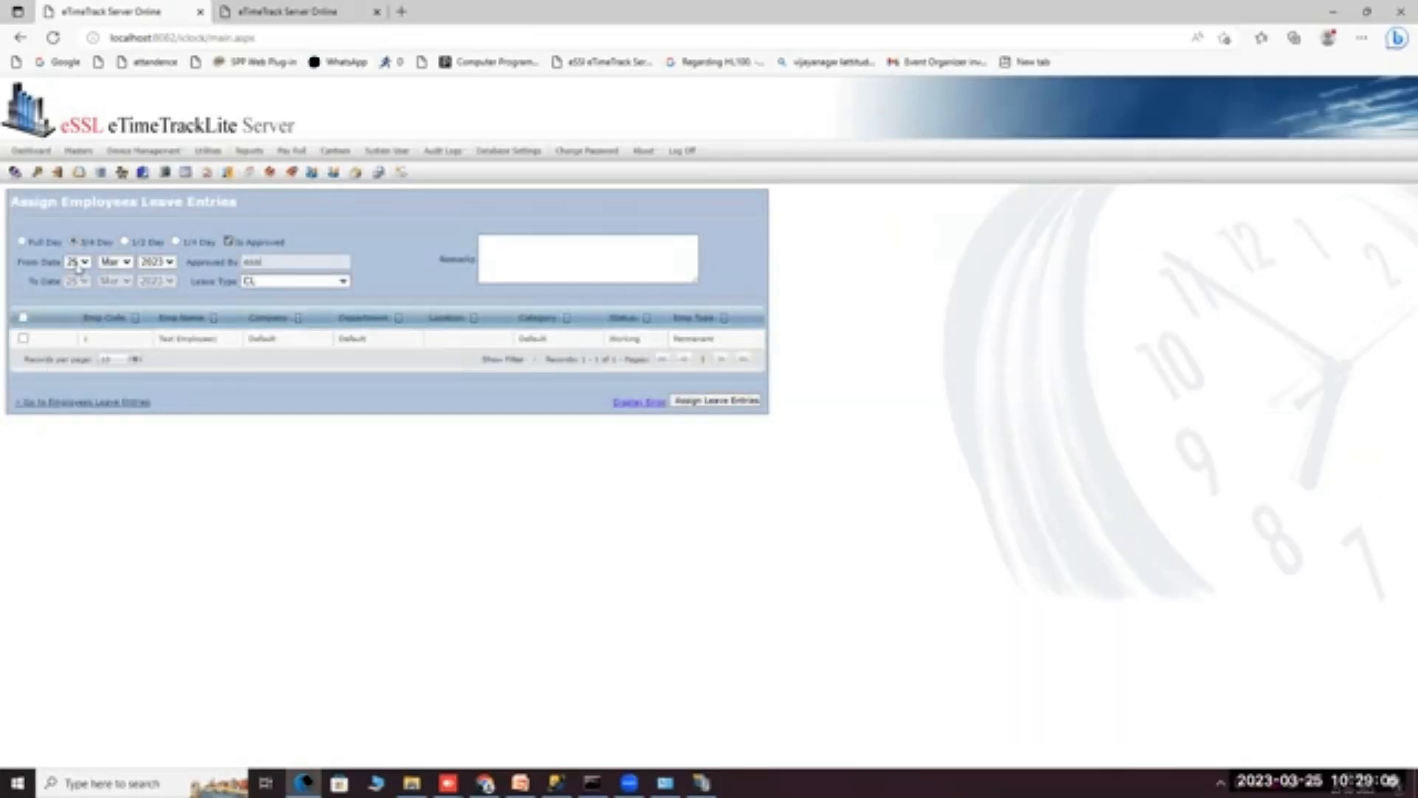
{"action": "left_click", "coordinate": [124, 242]}
{"action": "left_click", "coordinate": [176, 241]}
{"action": "left_click", "coordinate": [273, 282]}
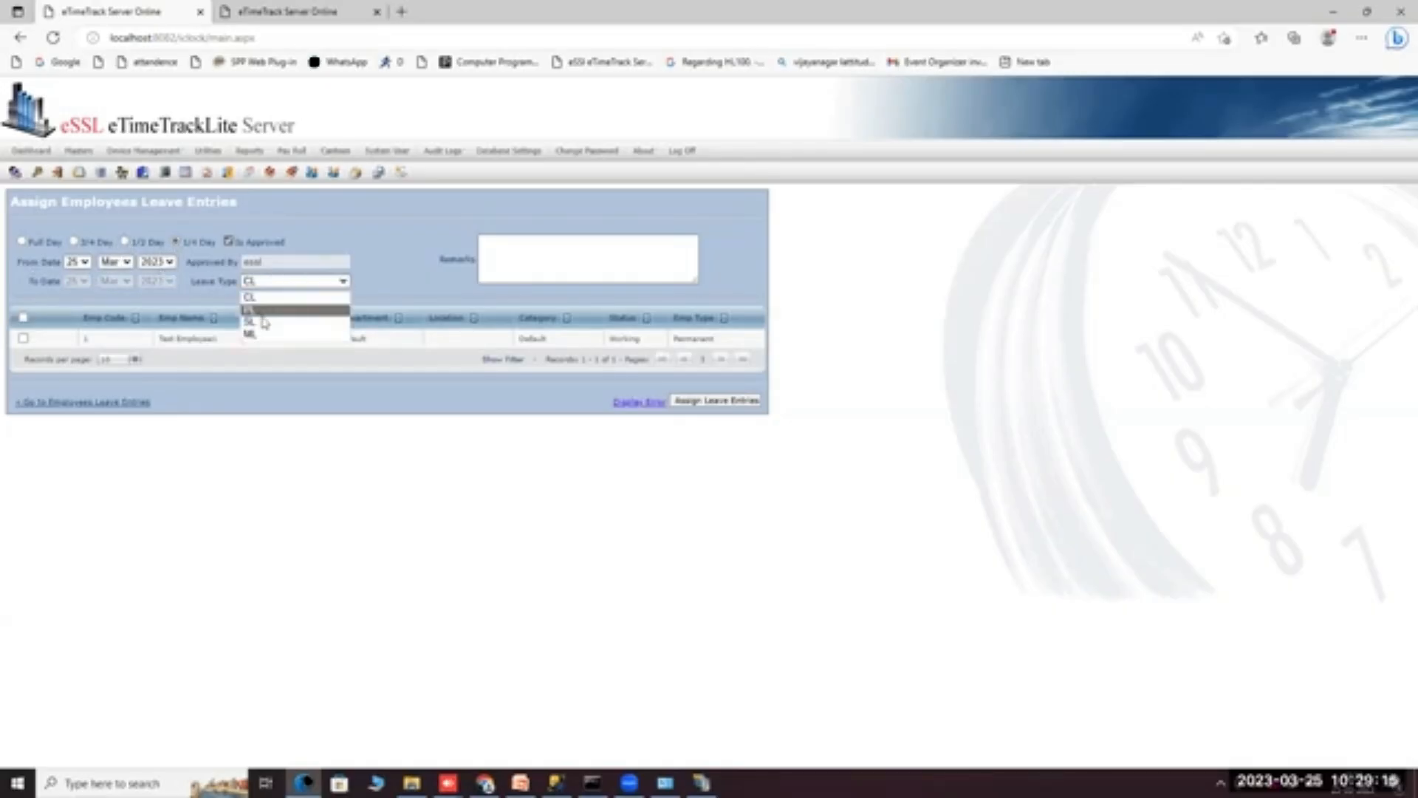
{"action": "left_click", "coordinate": [264, 336]}
{"action": "left_click", "coordinate": [23, 338]}
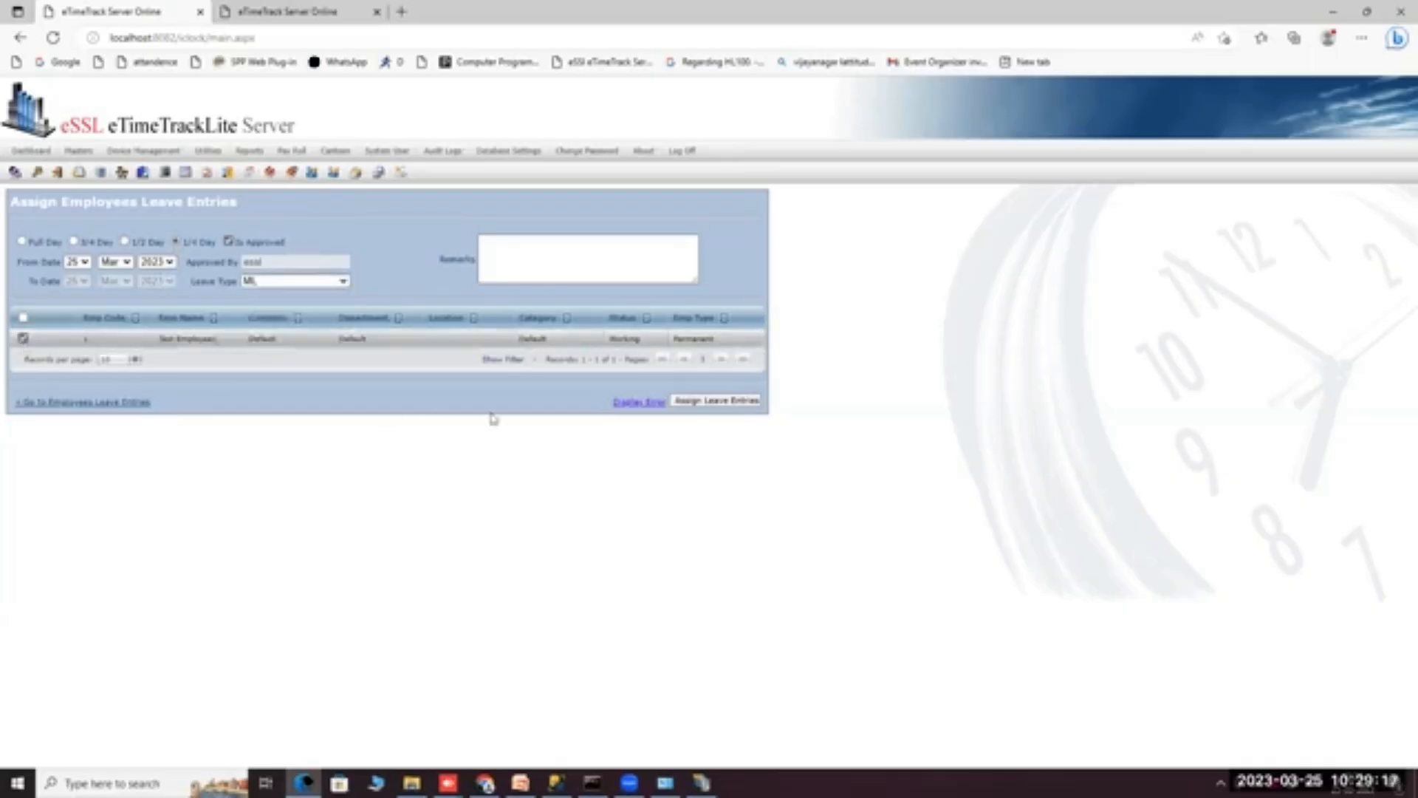
{"action": "left_click", "coordinate": [716, 401]}
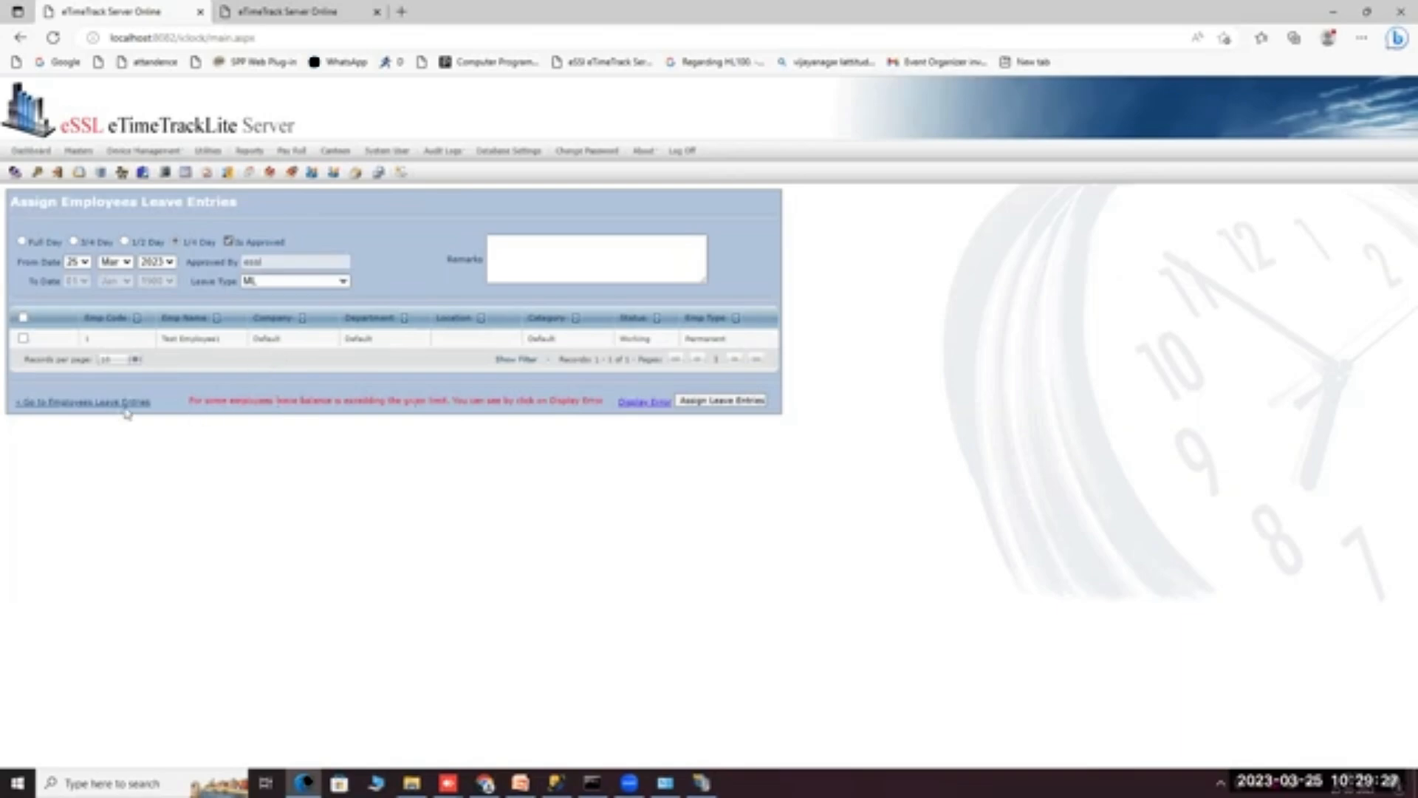
{"action": "left_click", "coordinate": [103, 404]}
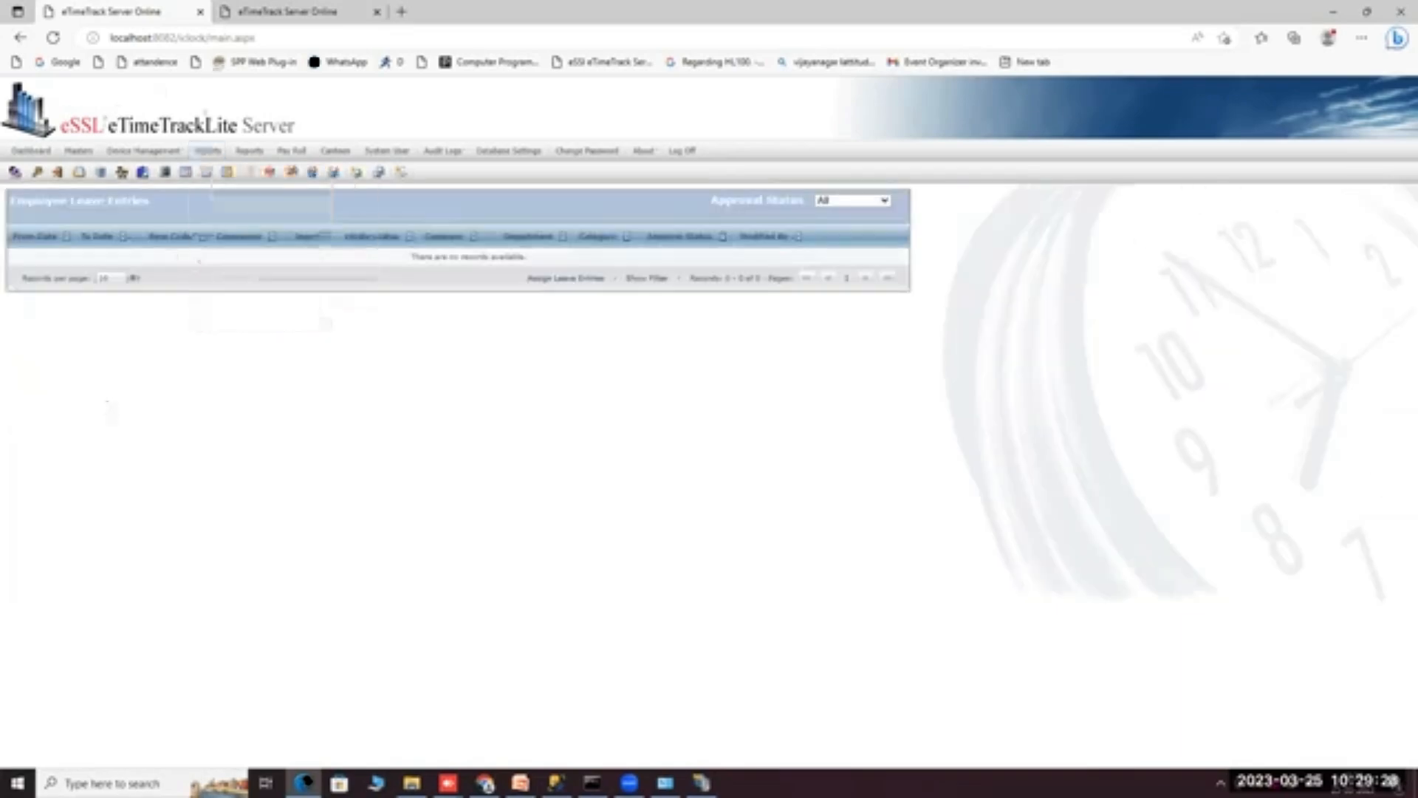
{"action": "mouse_move", "coordinate": [77, 151]}
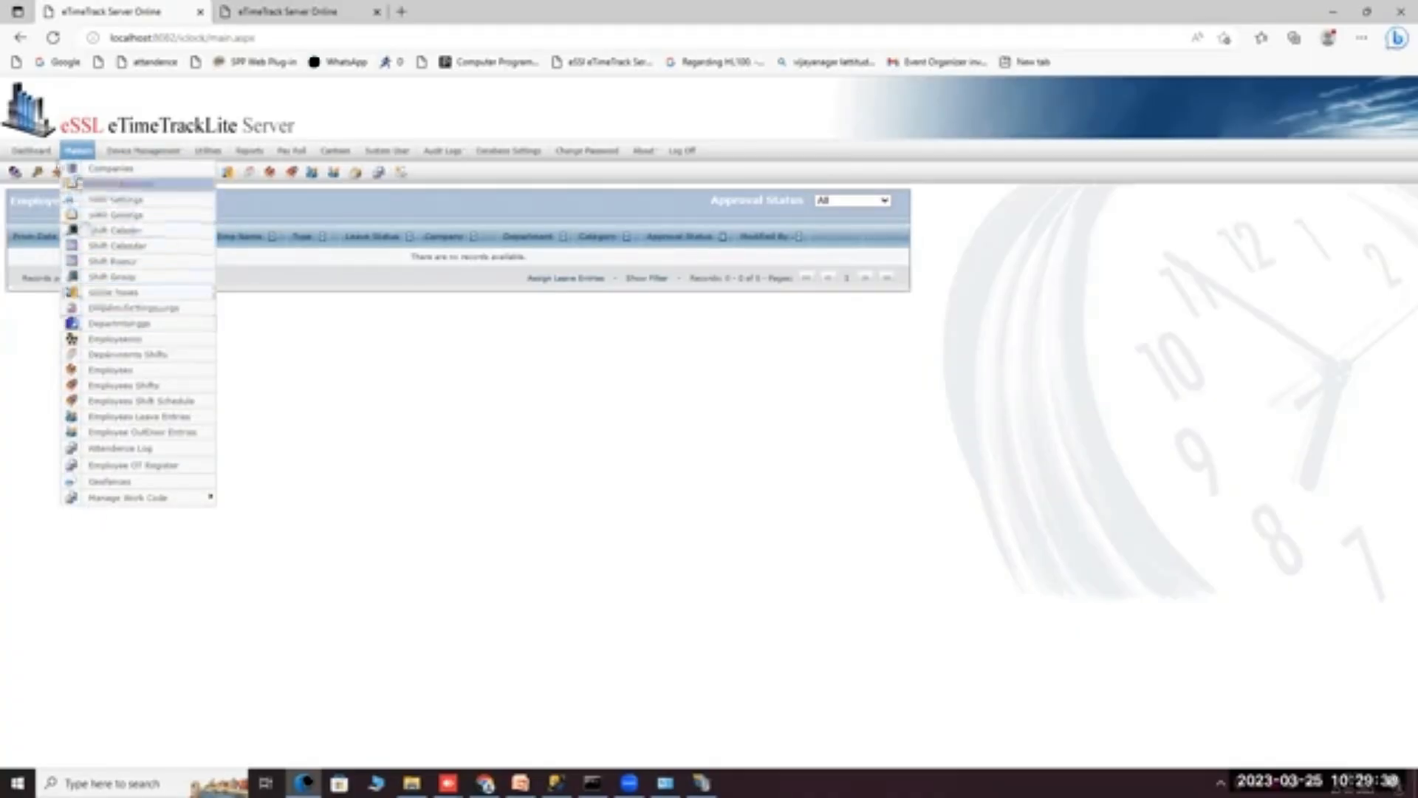
Start a new public holiday named Ugadi for the Default company.
{"action": "left_click", "coordinate": [118, 324]}
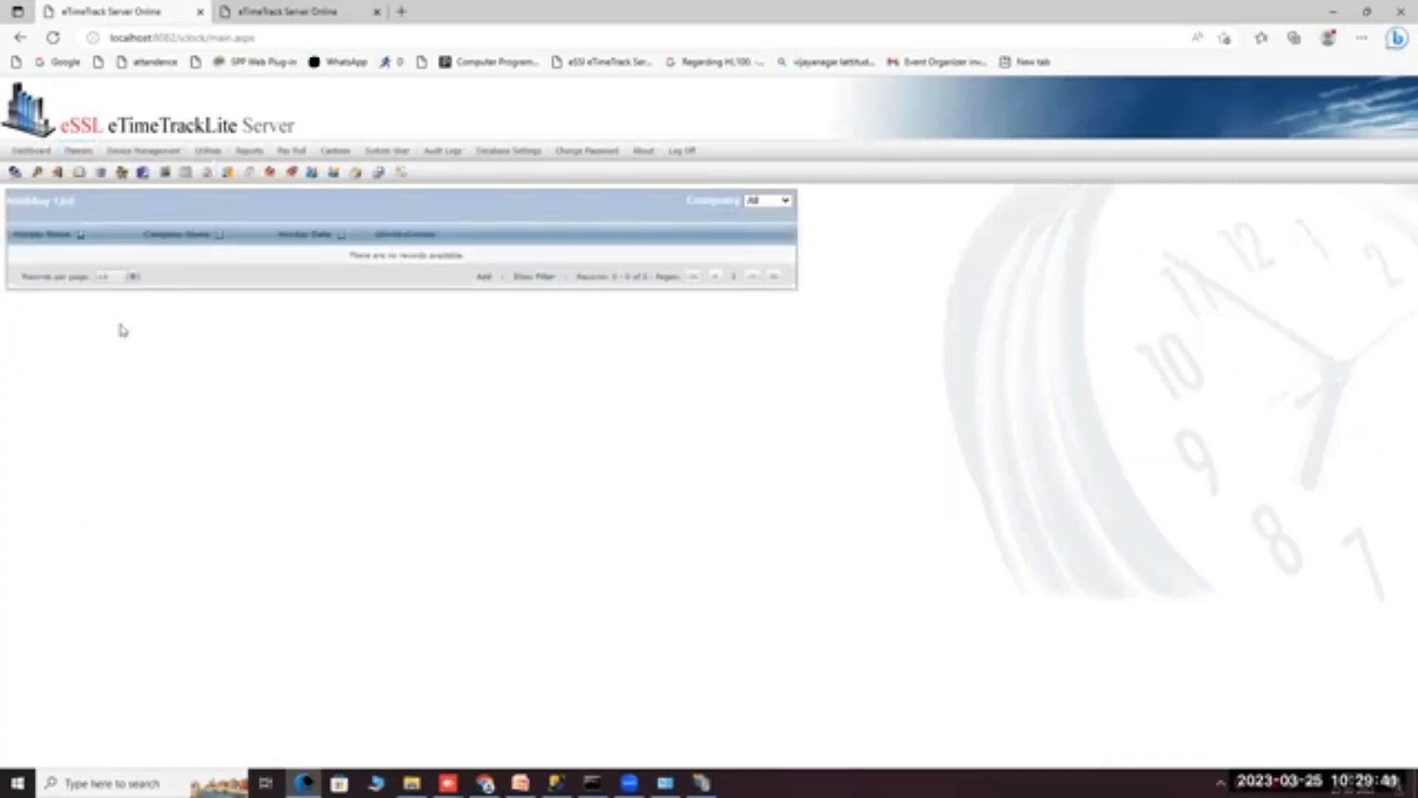
{"action": "left_click", "coordinate": [484, 276]}
{"action": "left_click", "coordinate": [155, 303]}
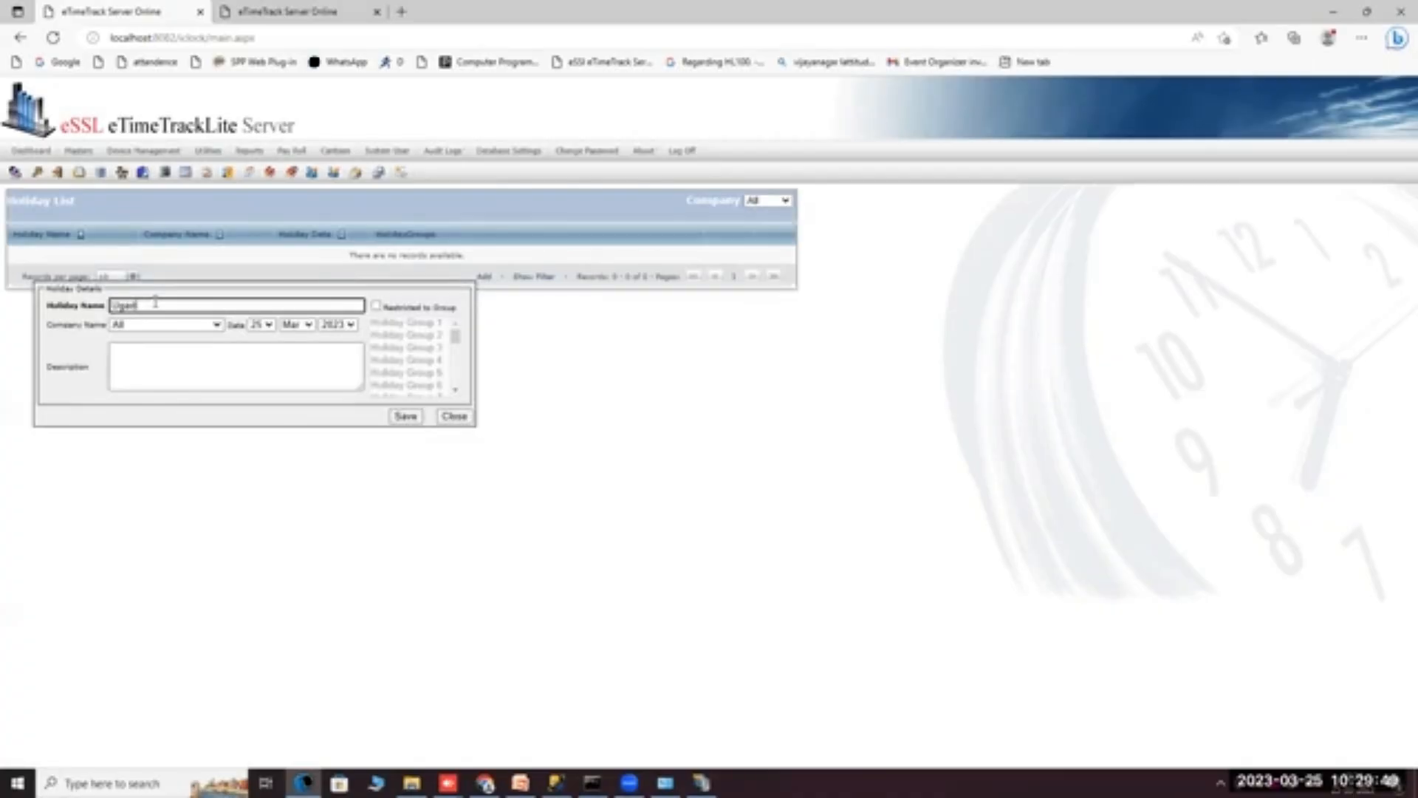
{"action": "left_click", "coordinate": [184, 325]}
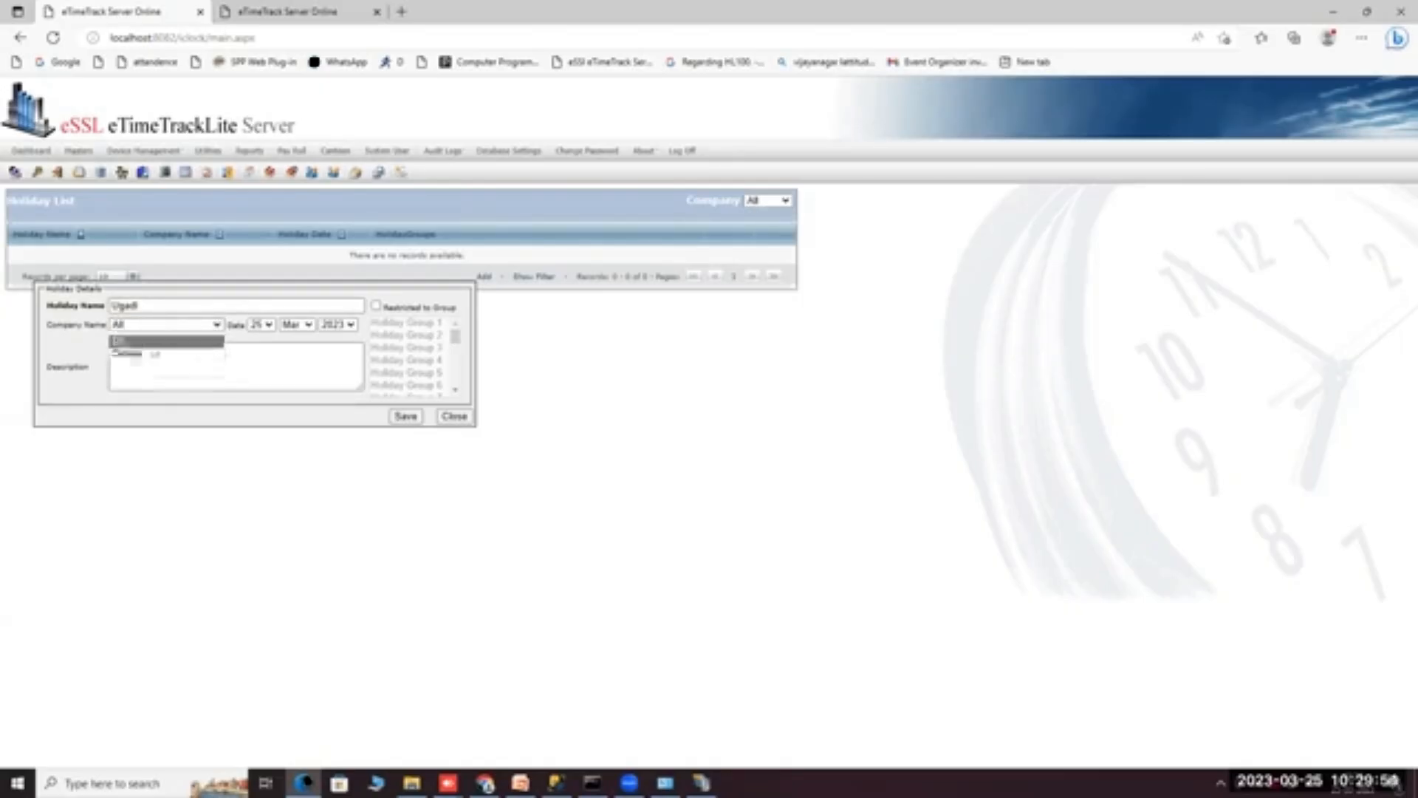
{"action": "left_click", "coordinate": [152, 342]}
{"action": "left_click", "coordinate": [159, 327]}
{"action": "left_click", "coordinate": [147, 355]}
{"action": "left_click", "coordinate": [155, 325]}
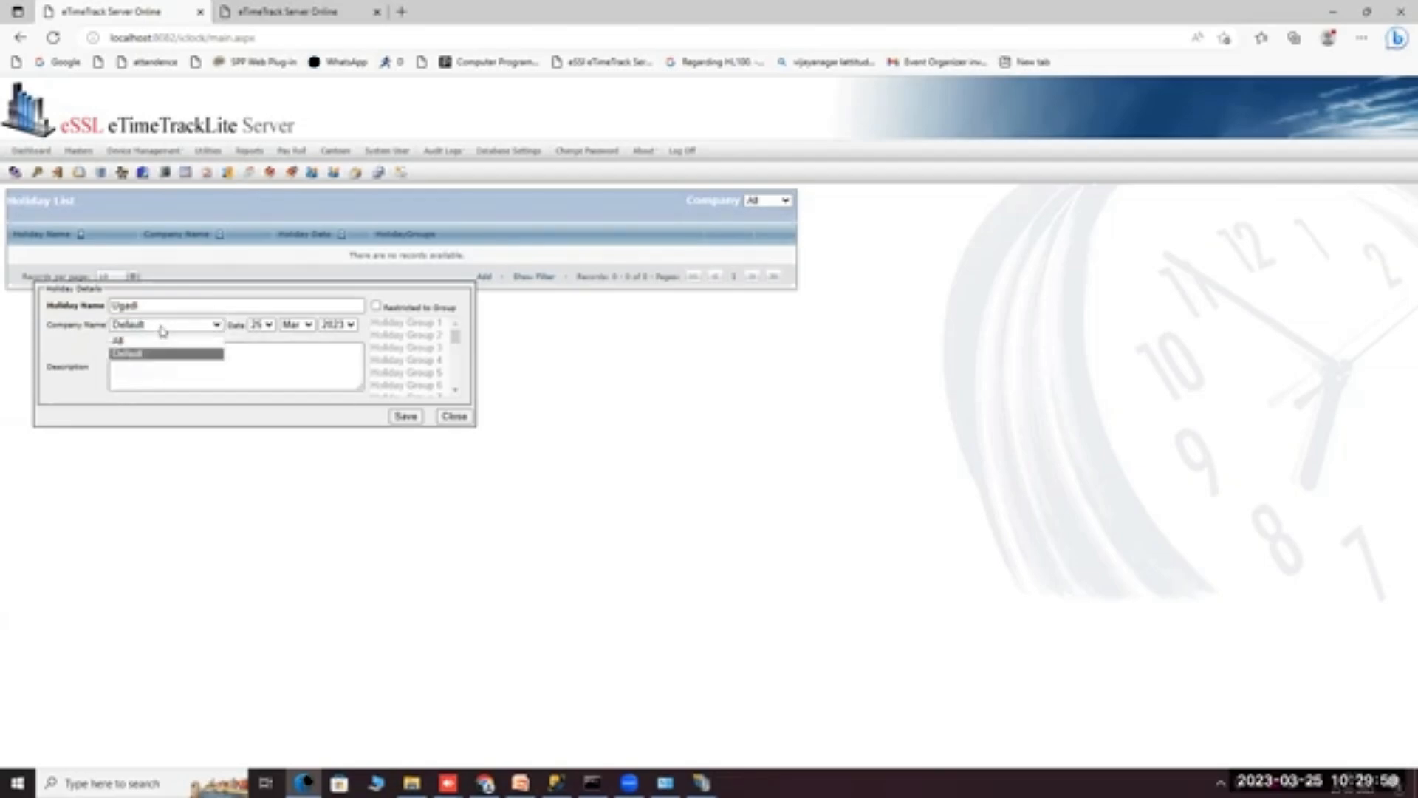
{"action": "left_click", "coordinate": [150, 356]}
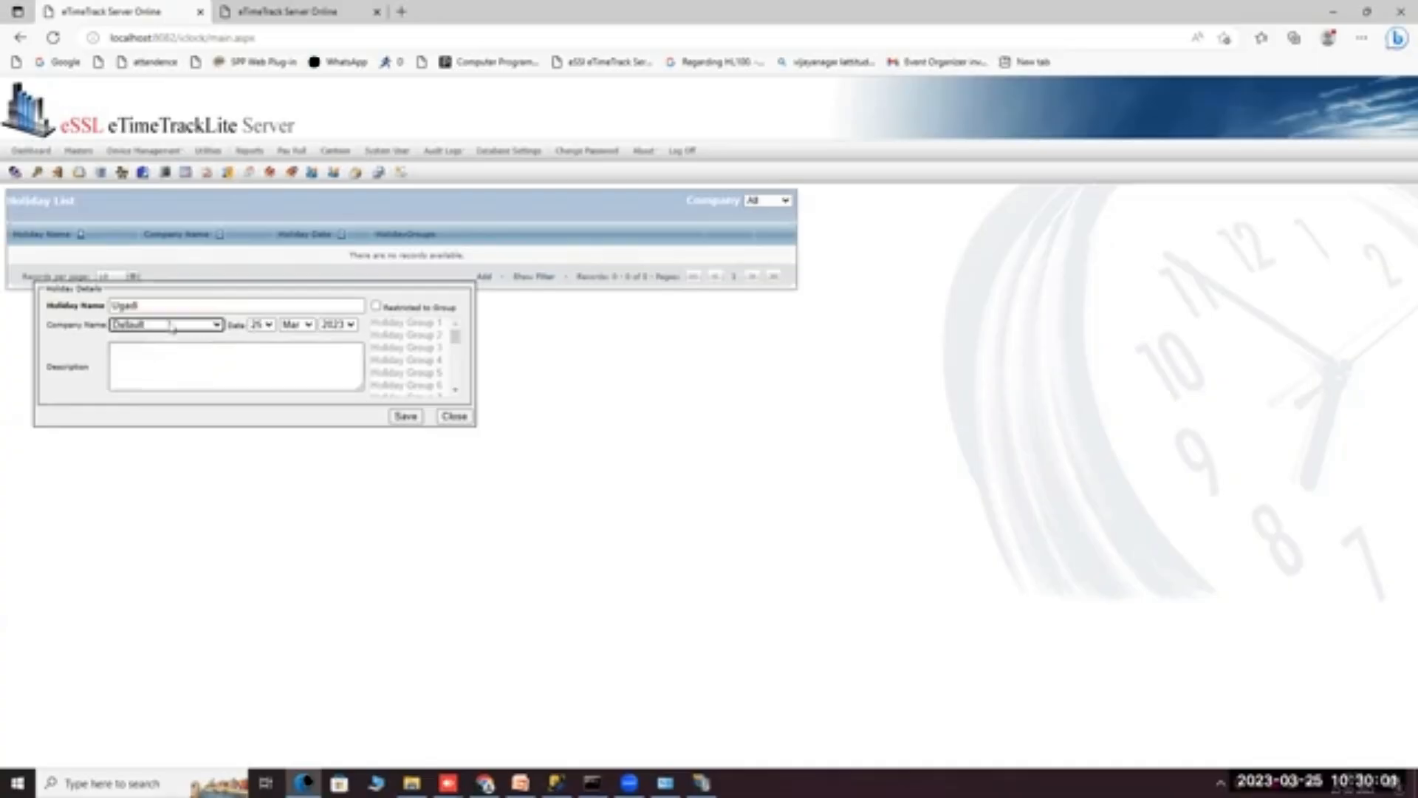
Date the holiday 22 Mar 2023, restrict it to Holiday Group 1, and save.
{"action": "left_click", "coordinate": [262, 325]}
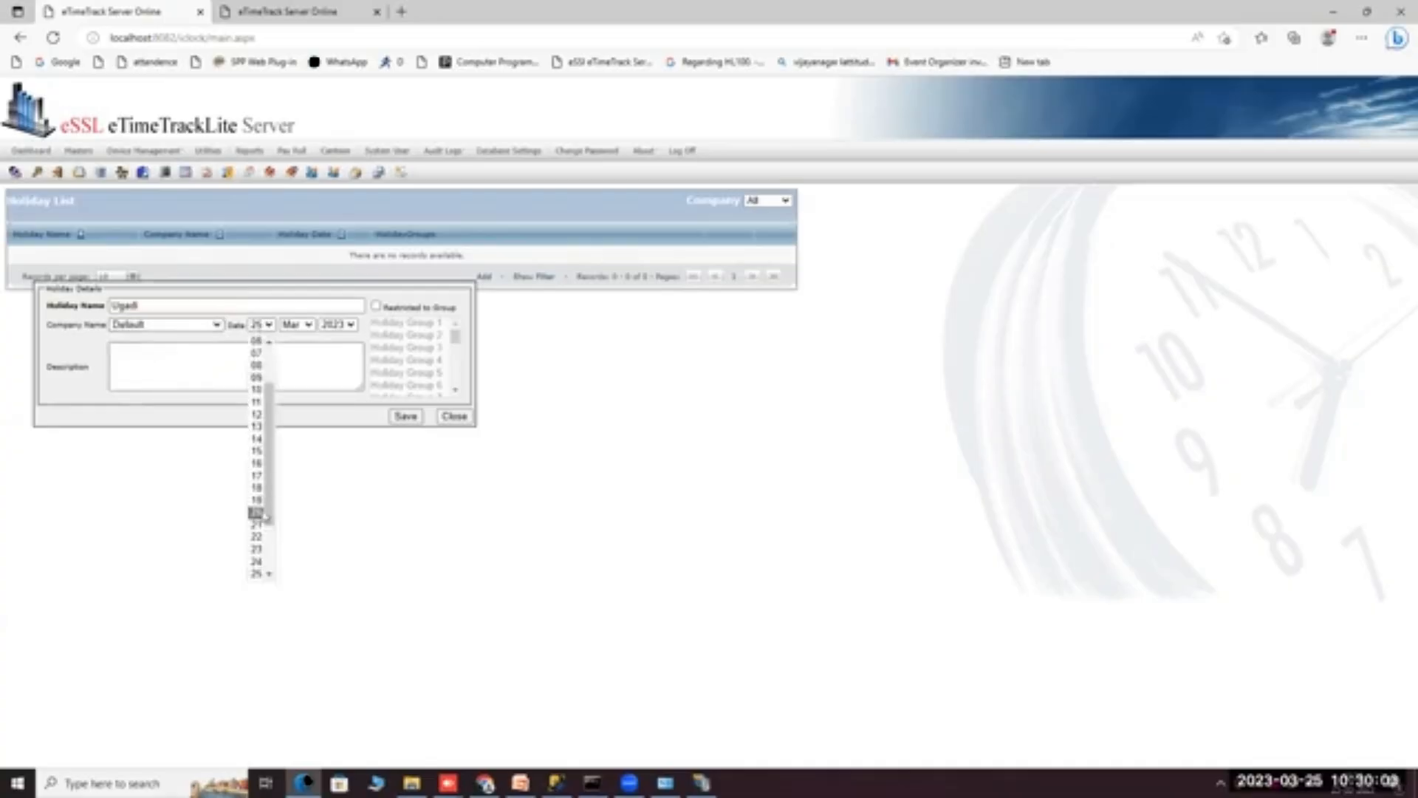
{"action": "left_click", "coordinate": [256, 537]}
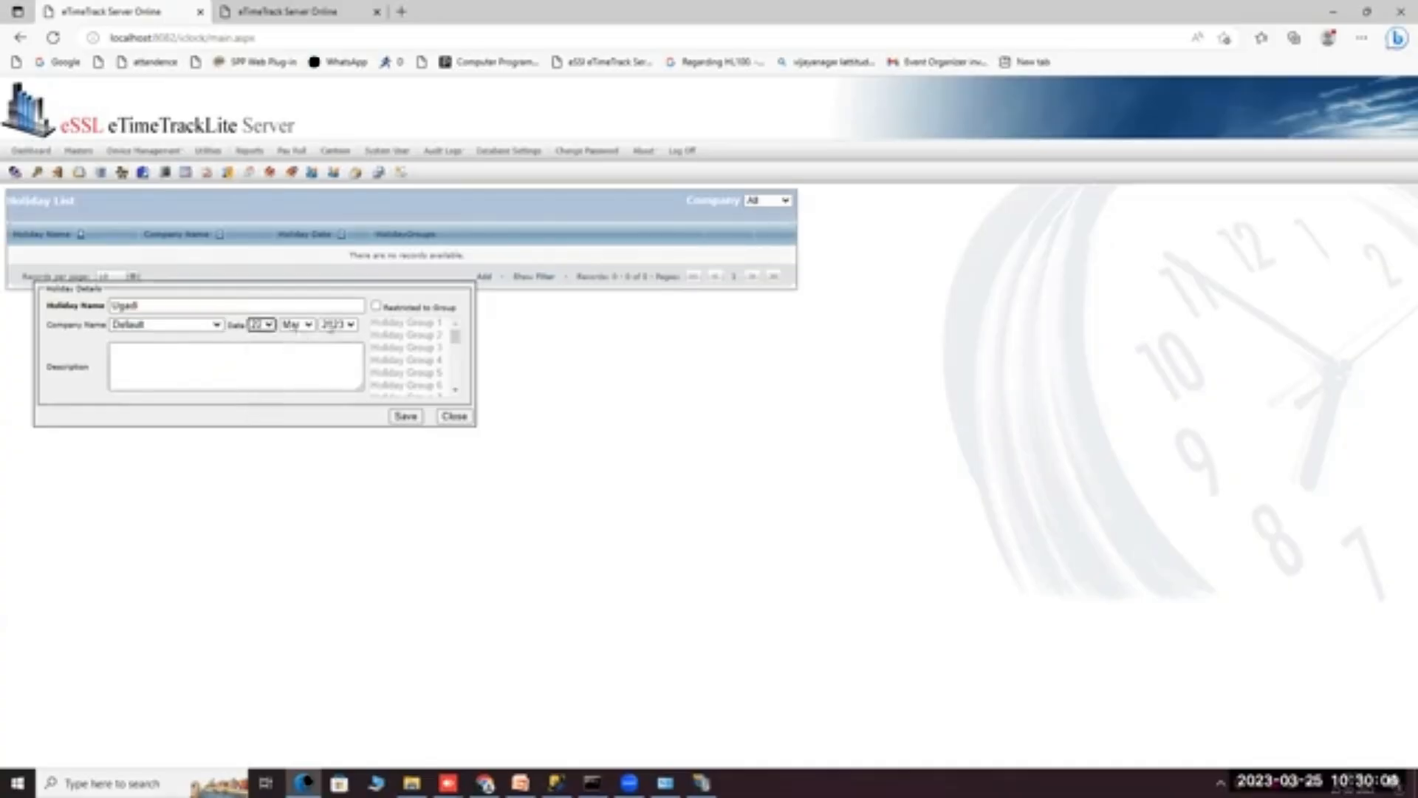
{"action": "left_click", "coordinate": [376, 308]}
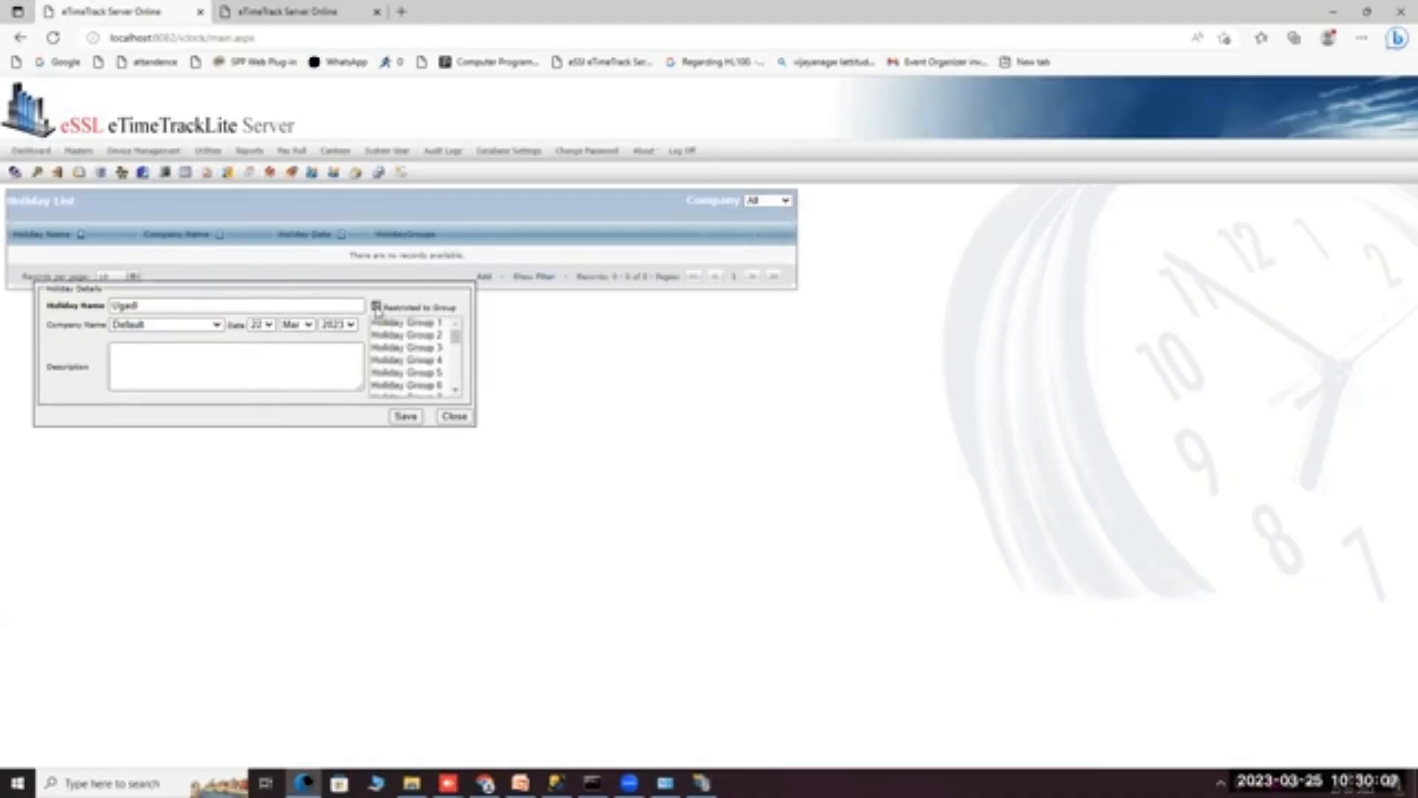
{"action": "left_click", "coordinate": [383, 325]}
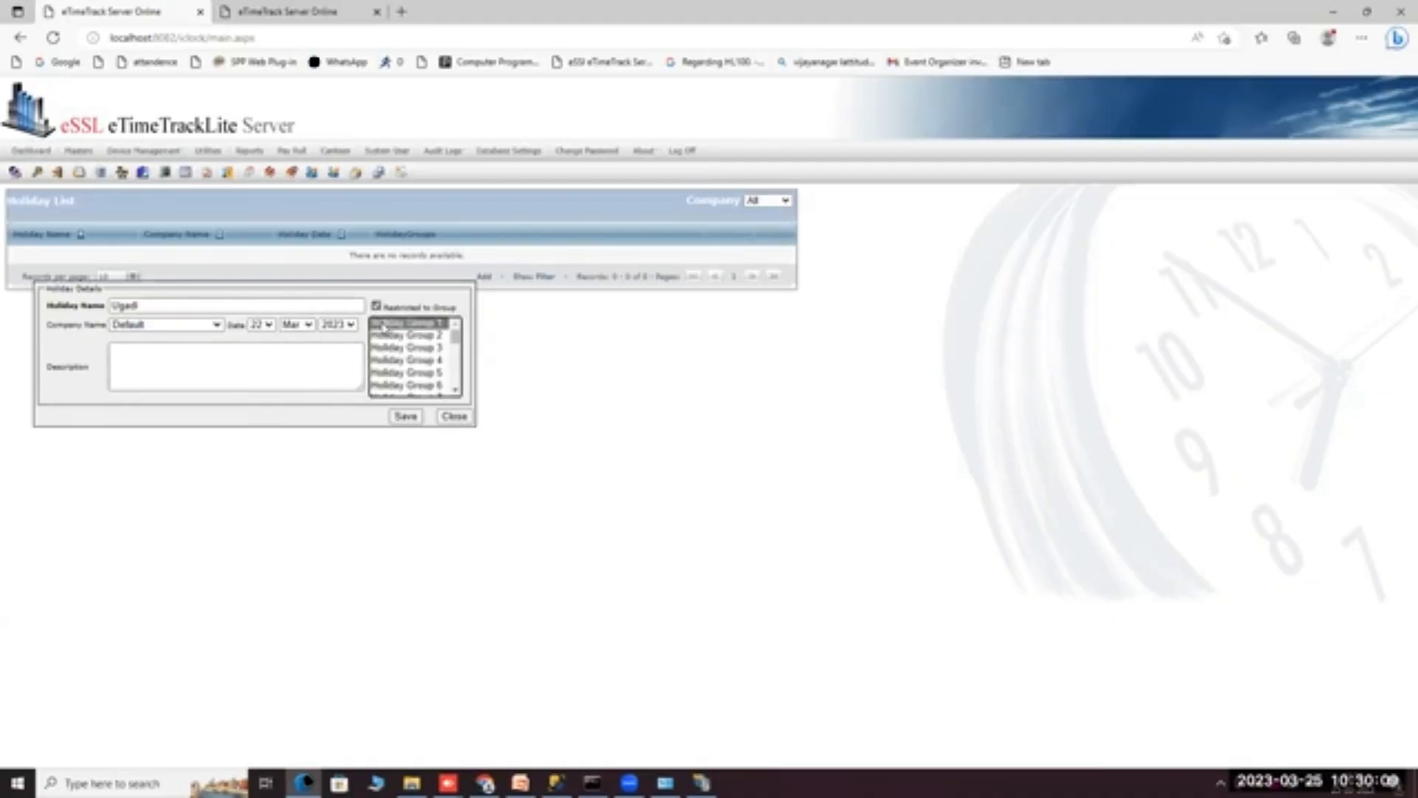
{"action": "left_click", "coordinate": [405, 416]}
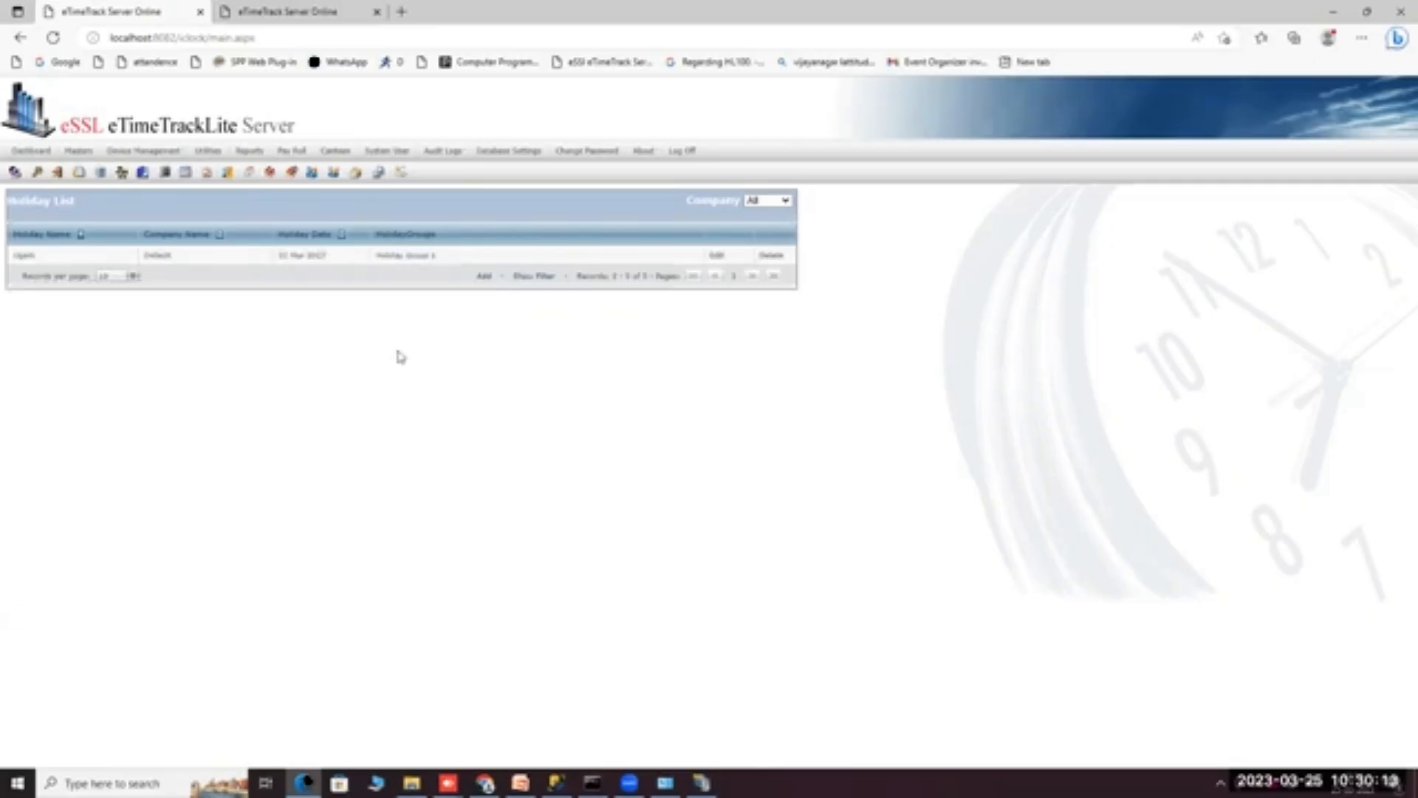
Add a 'Christma' holiday for the Default company, restricted to Holiday Group 2, and save it.
{"action": "left_click", "coordinate": [484, 277]}
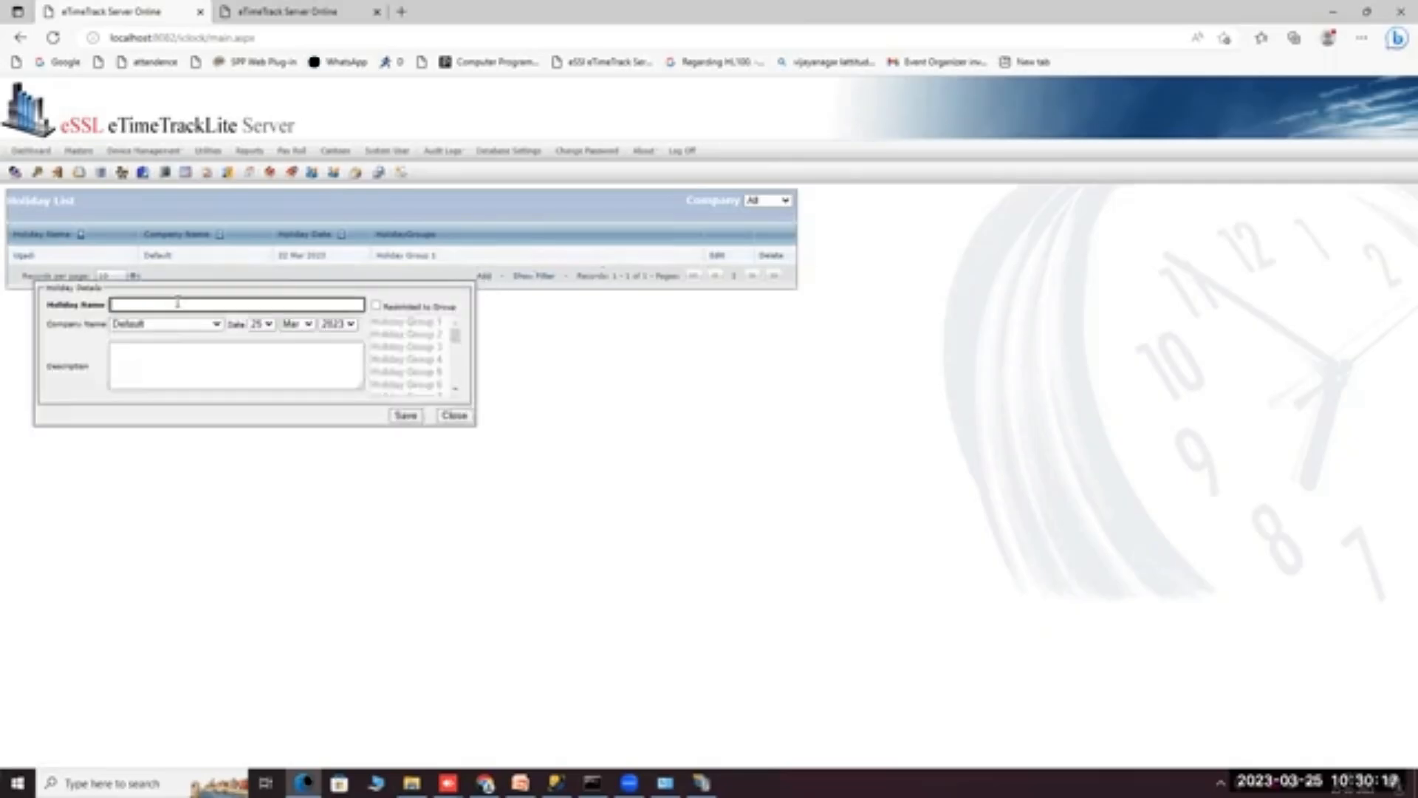
{"action": "type", "text": "Christmas"}
{"action": "left_click", "coordinate": [167, 325]}
{"action": "left_click", "coordinate": [143, 339]}
{"action": "left_click", "coordinate": [157, 325]}
{"action": "left_click", "coordinate": [145, 345]}
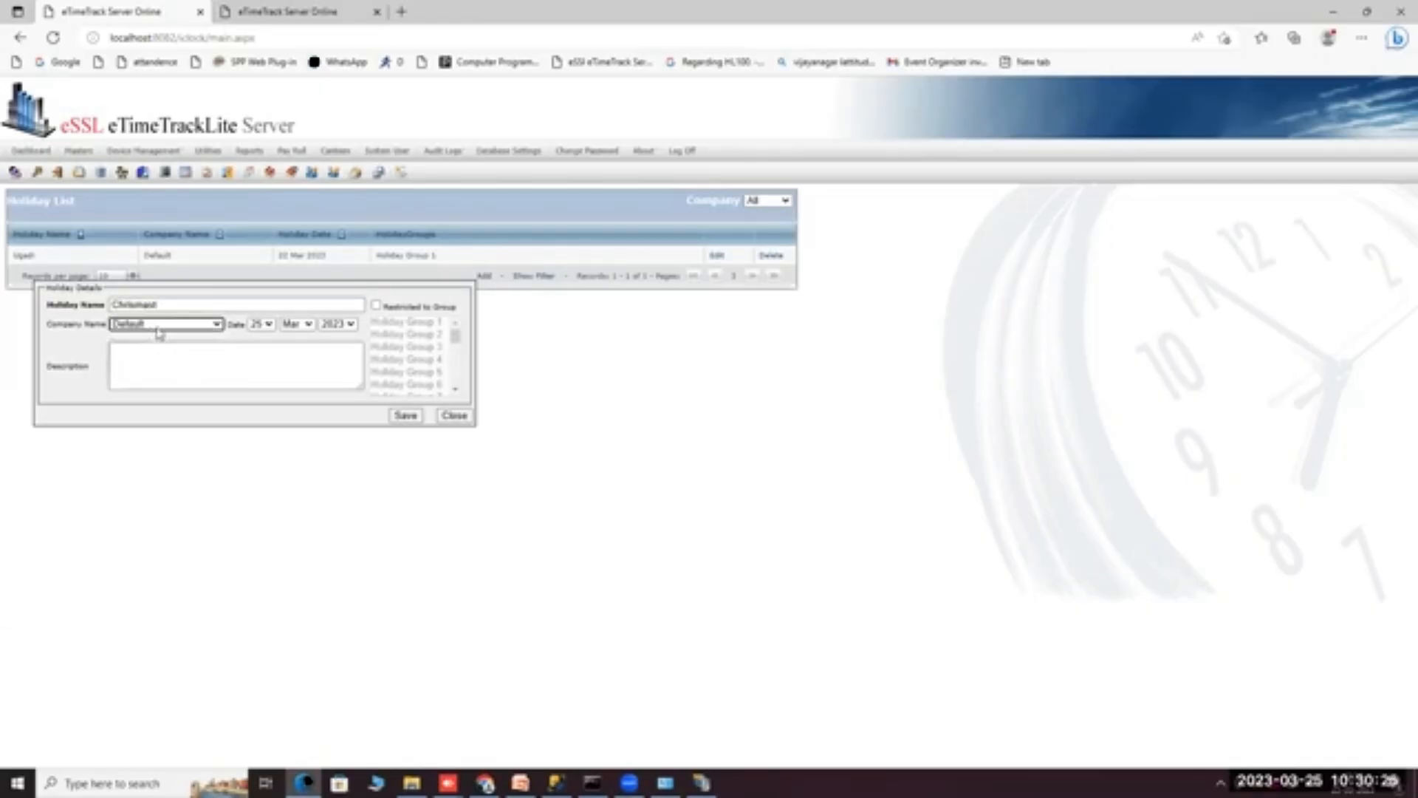
{"action": "left_click", "coordinate": [377, 305]}
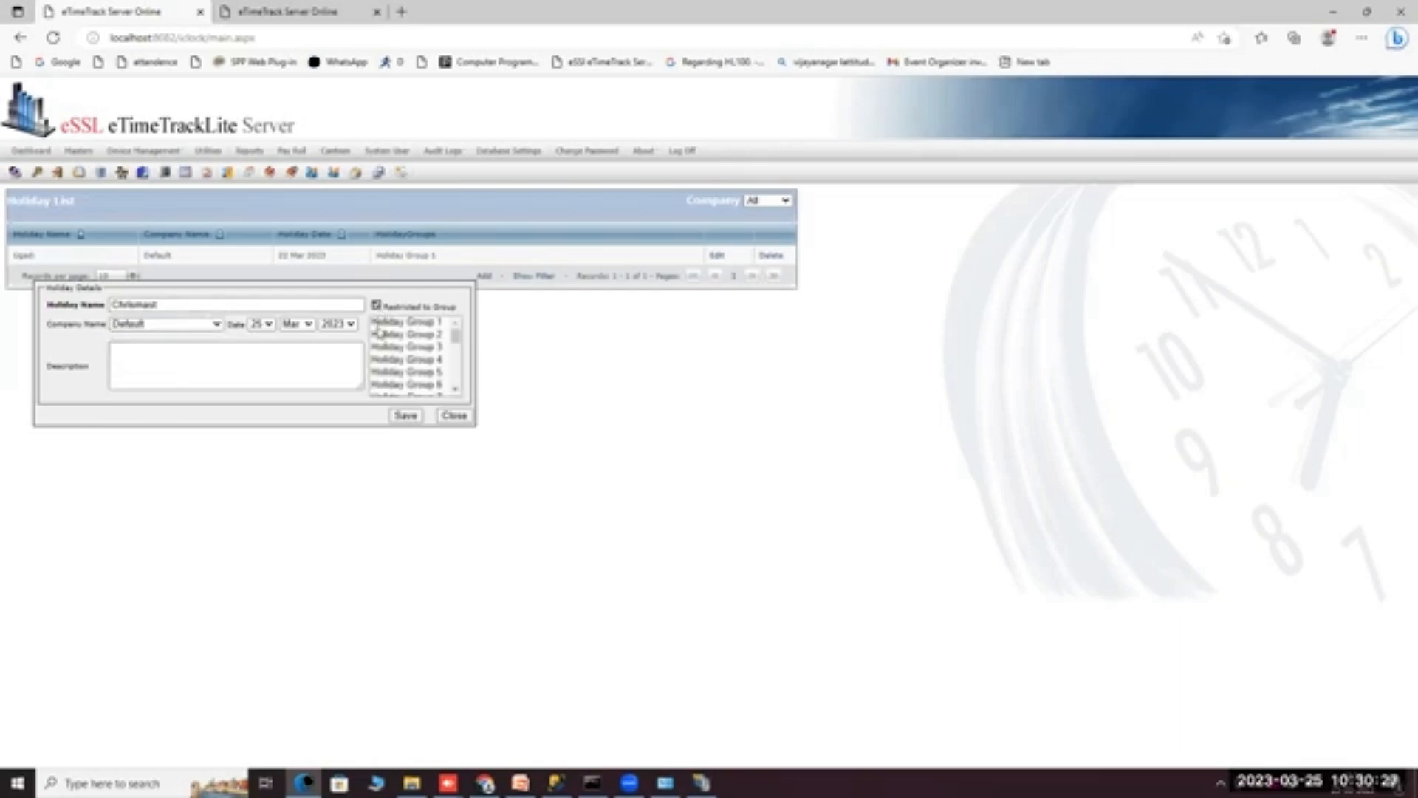
{"action": "left_click", "coordinate": [380, 334]}
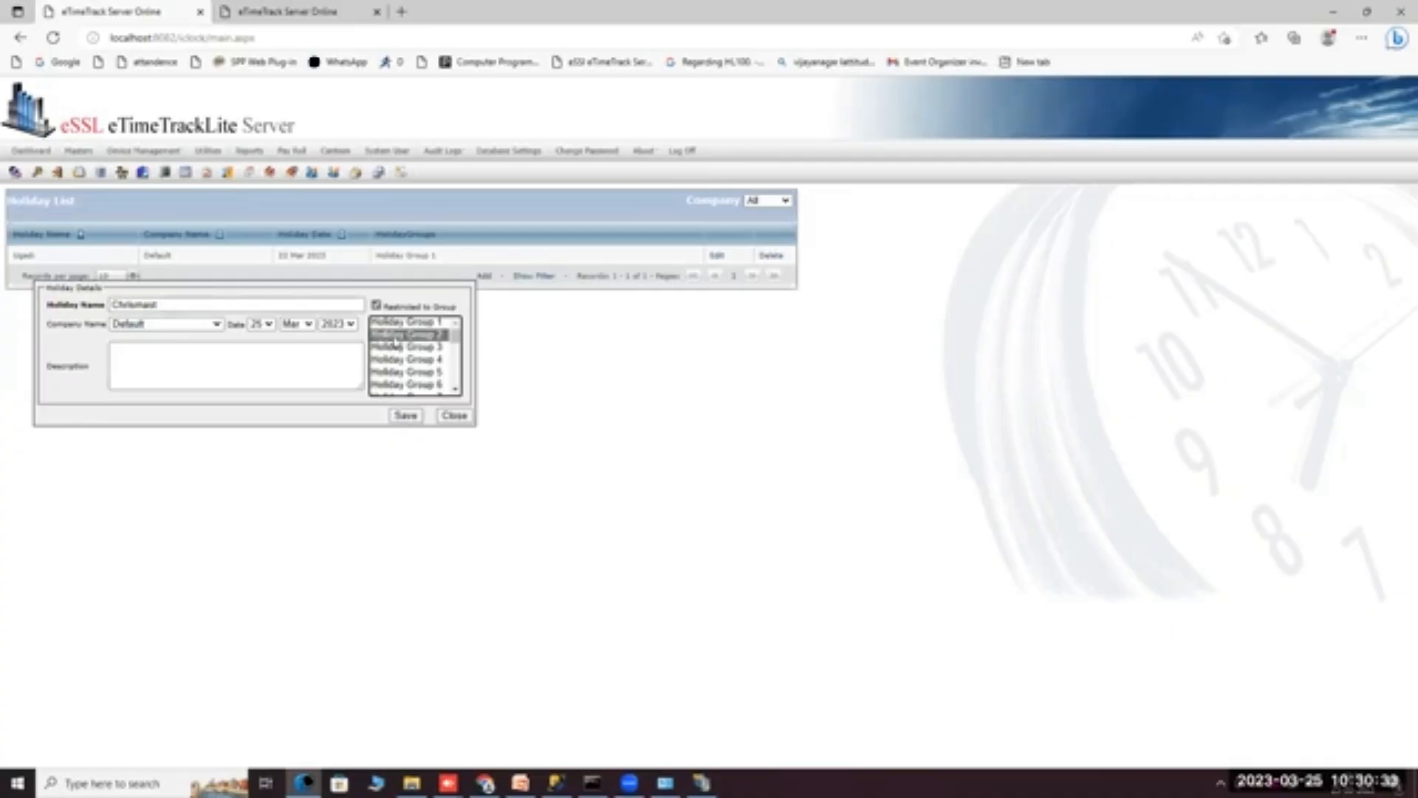
{"action": "left_click", "coordinate": [405, 415]}
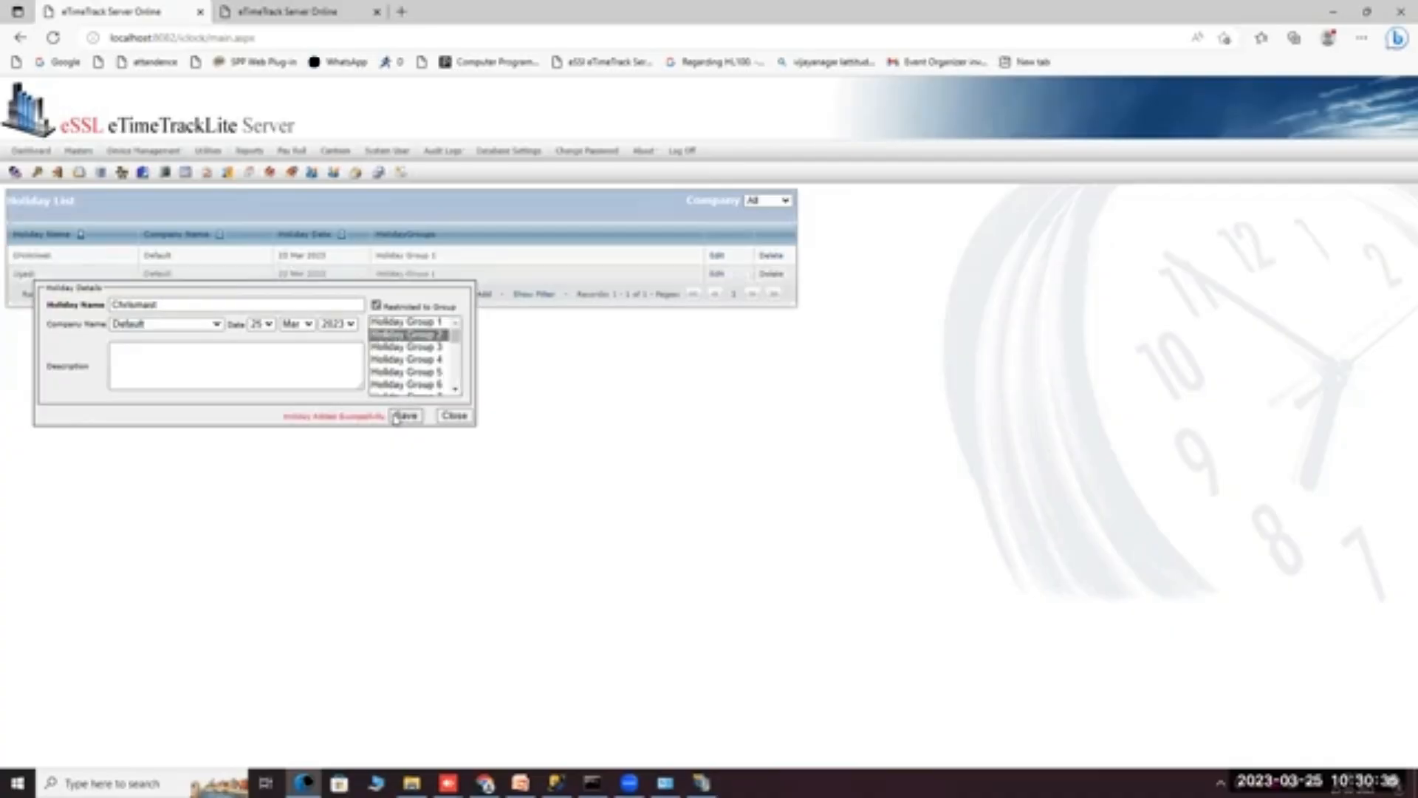
{"action": "left_click", "coordinate": [449, 416]}
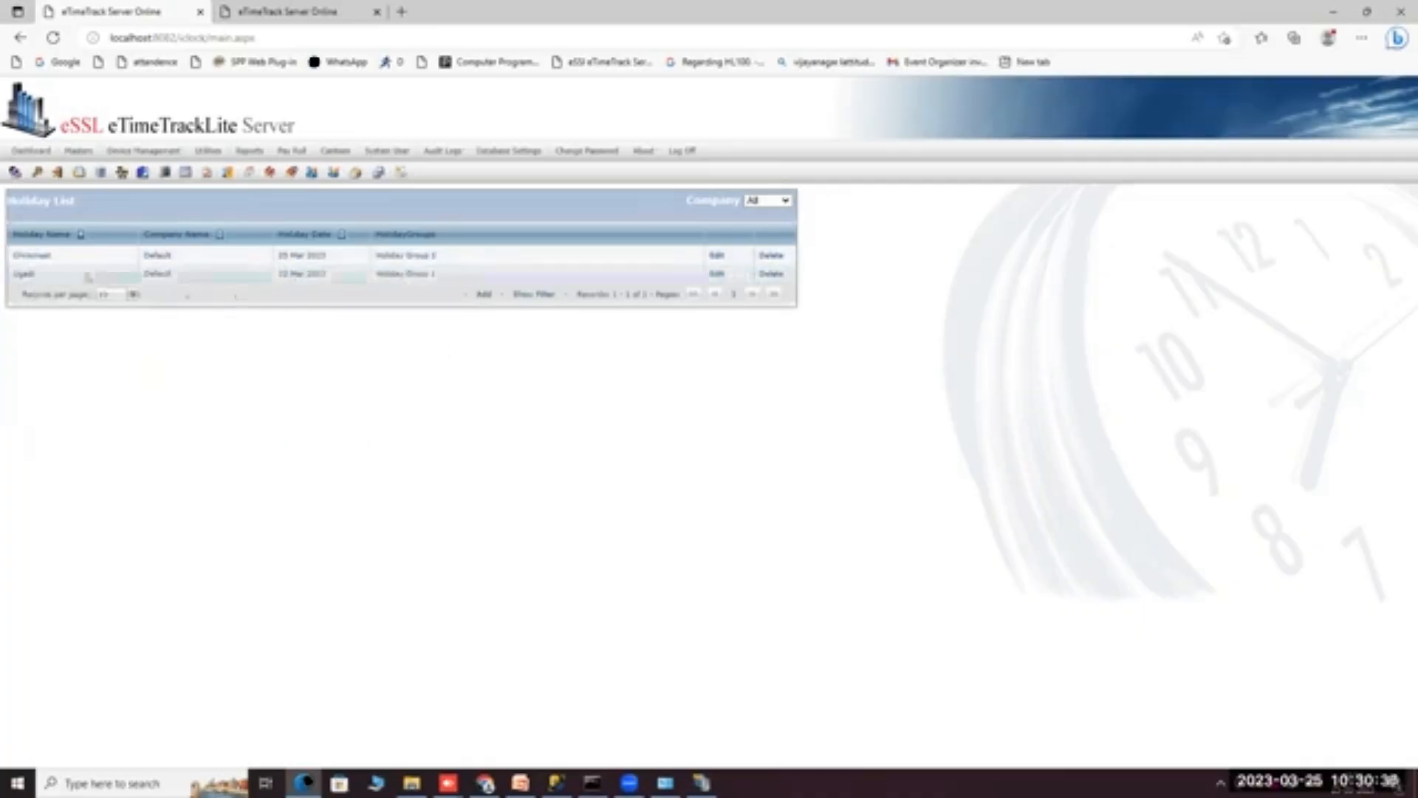
{"action": "mouse_move", "coordinate": [93, 150]}
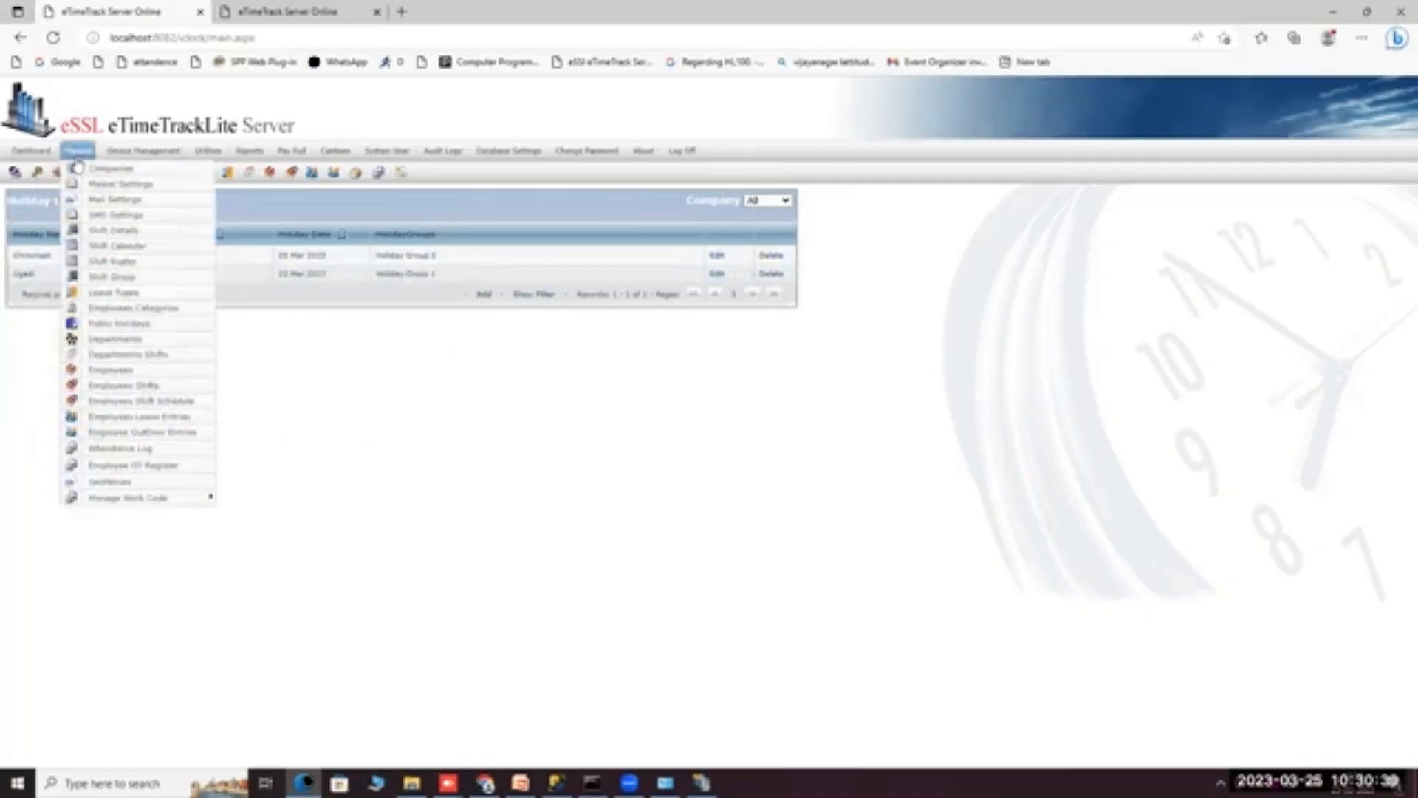
Edit the test employee's record, set Holiday Group to Holiday Group 2, and save.
{"action": "left_click", "coordinate": [99, 373]}
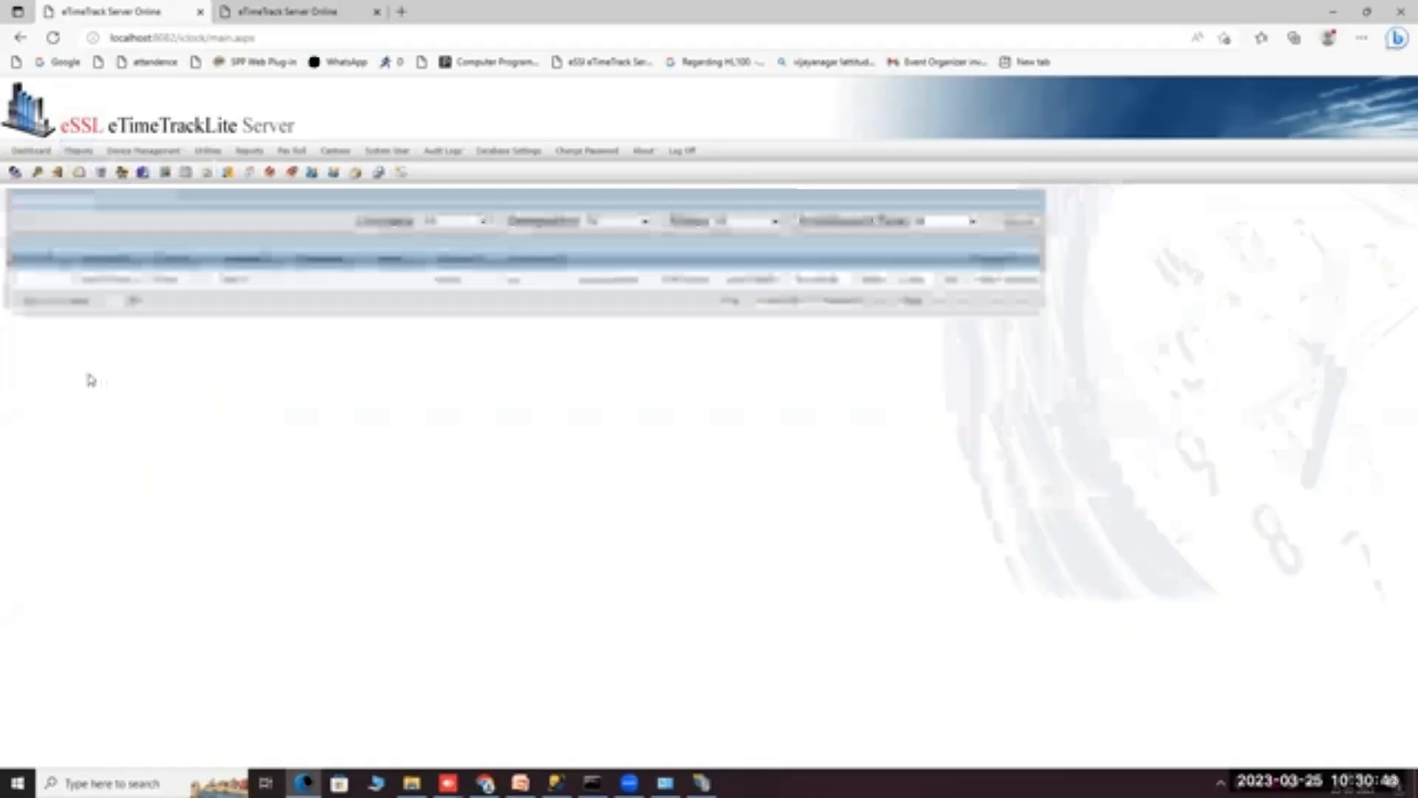
{"action": "left_click", "coordinate": [952, 281]}
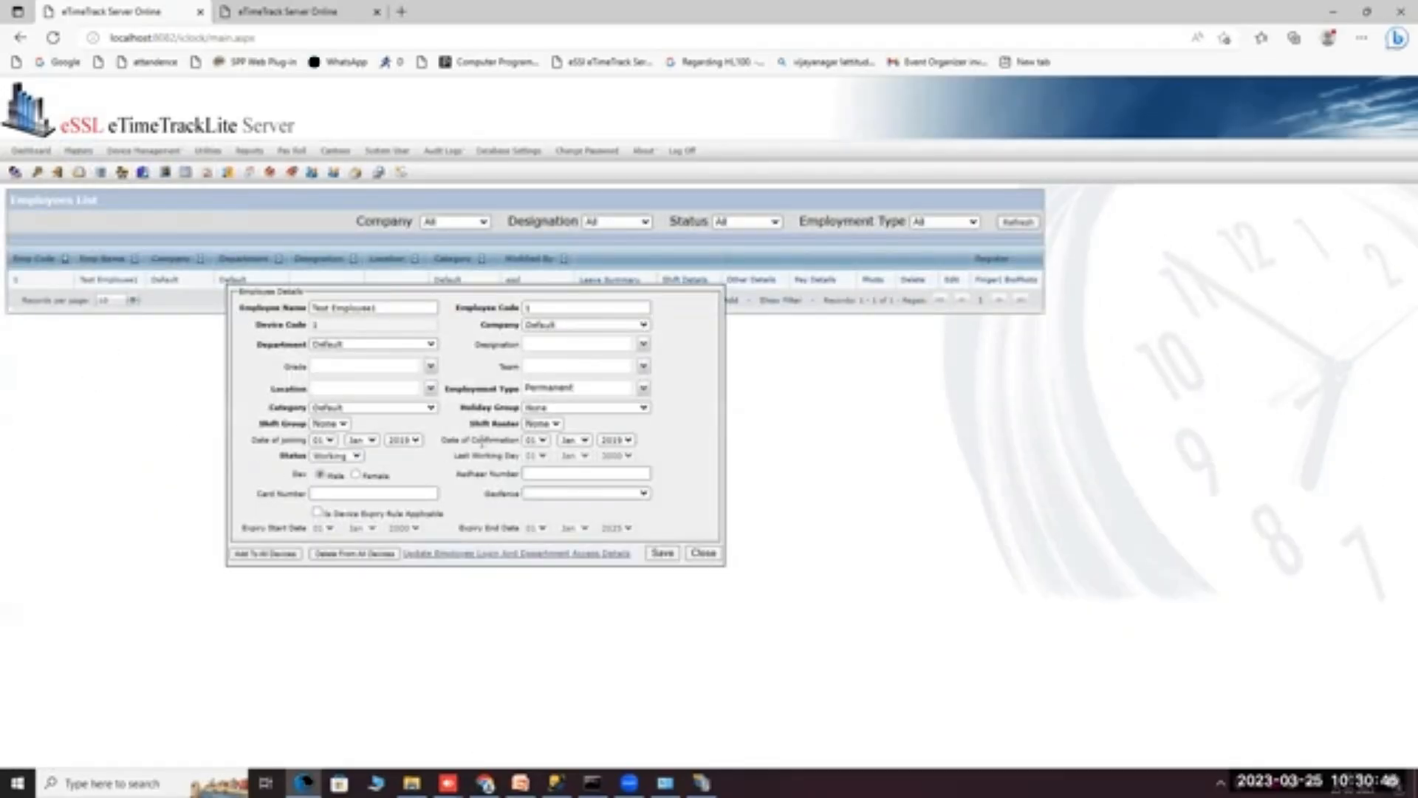
{"action": "left_click", "coordinate": [549, 409]}
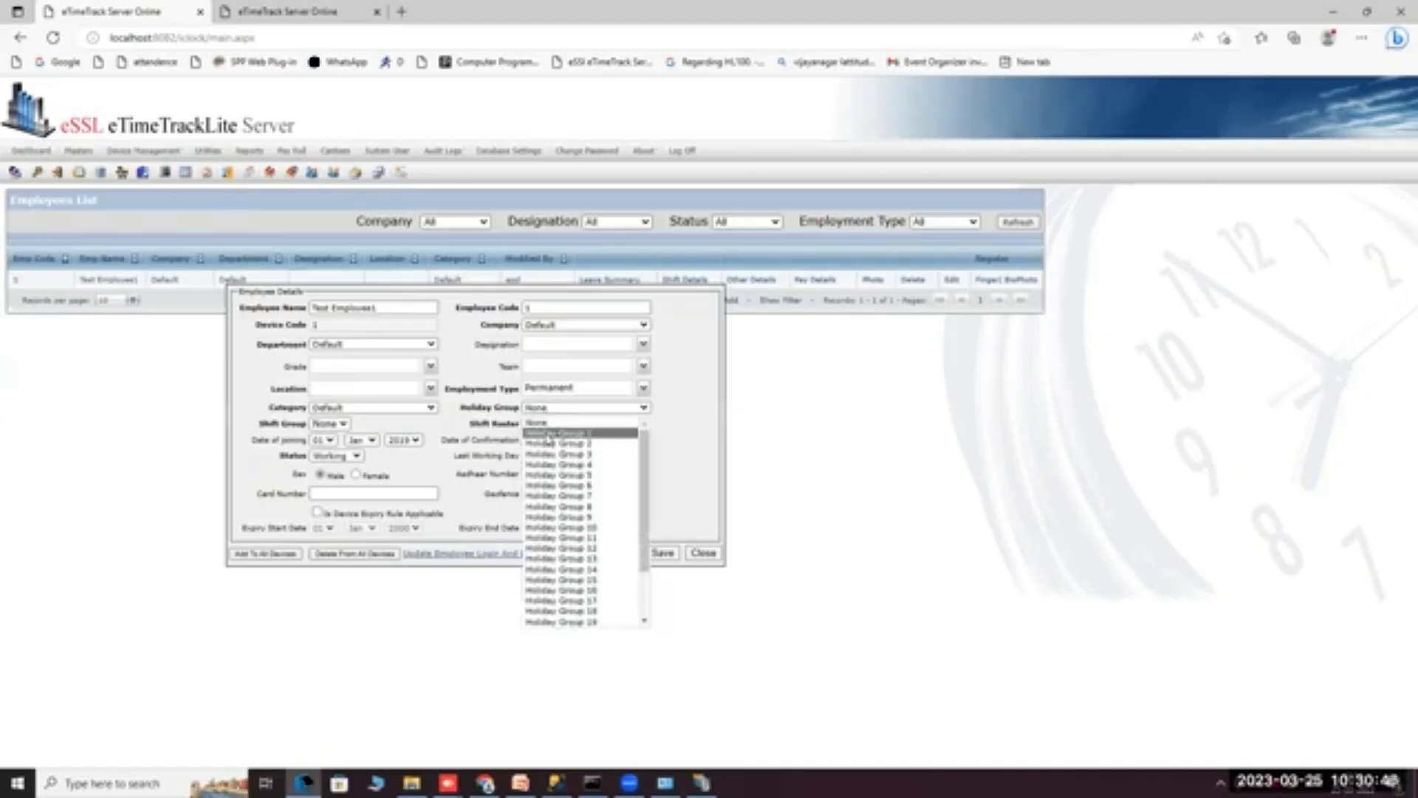
{"action": "left_click", "coordinate": [554, 434]}
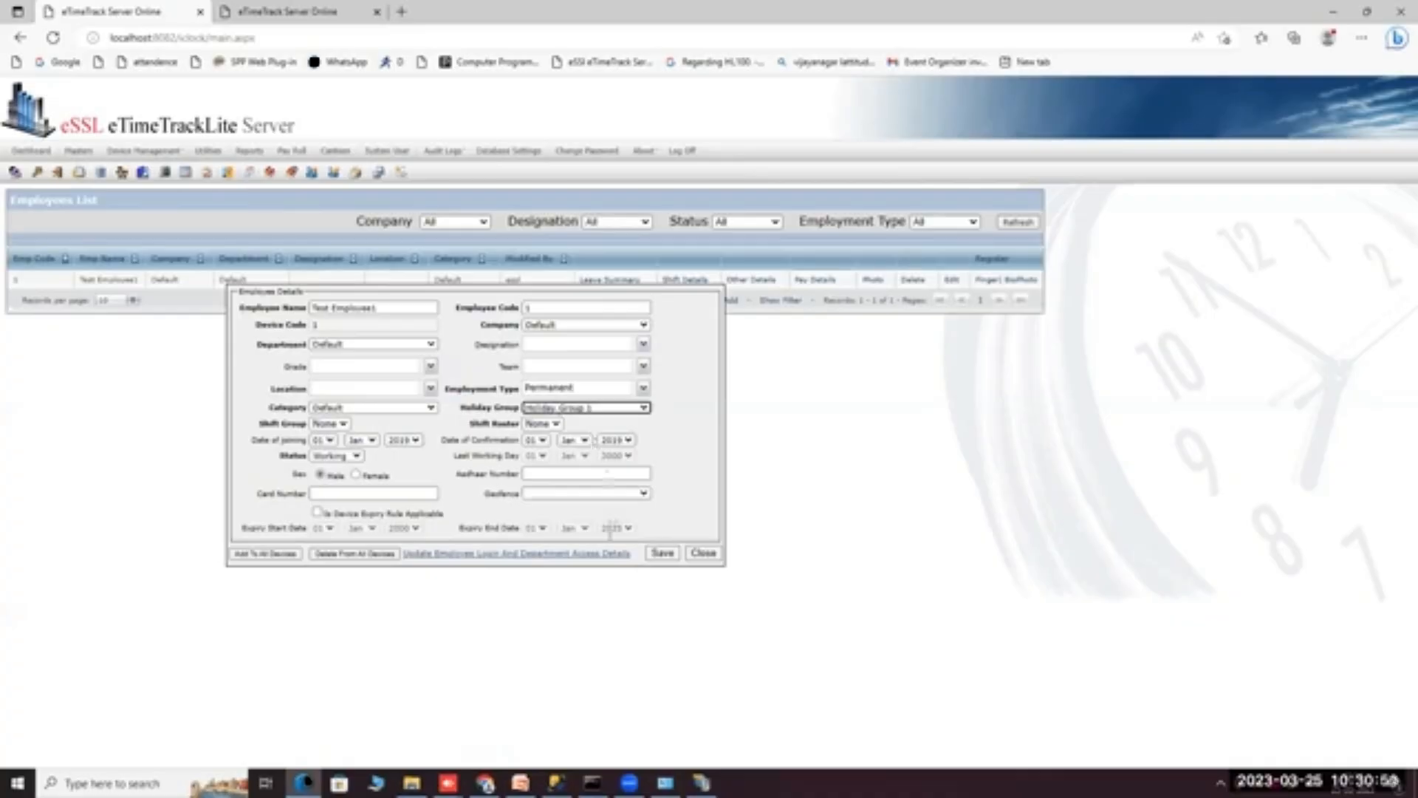
{"action": "left_click", "coordinate": [663, 554]}
{"action": "left_click", "coordinate": [713, 558]}
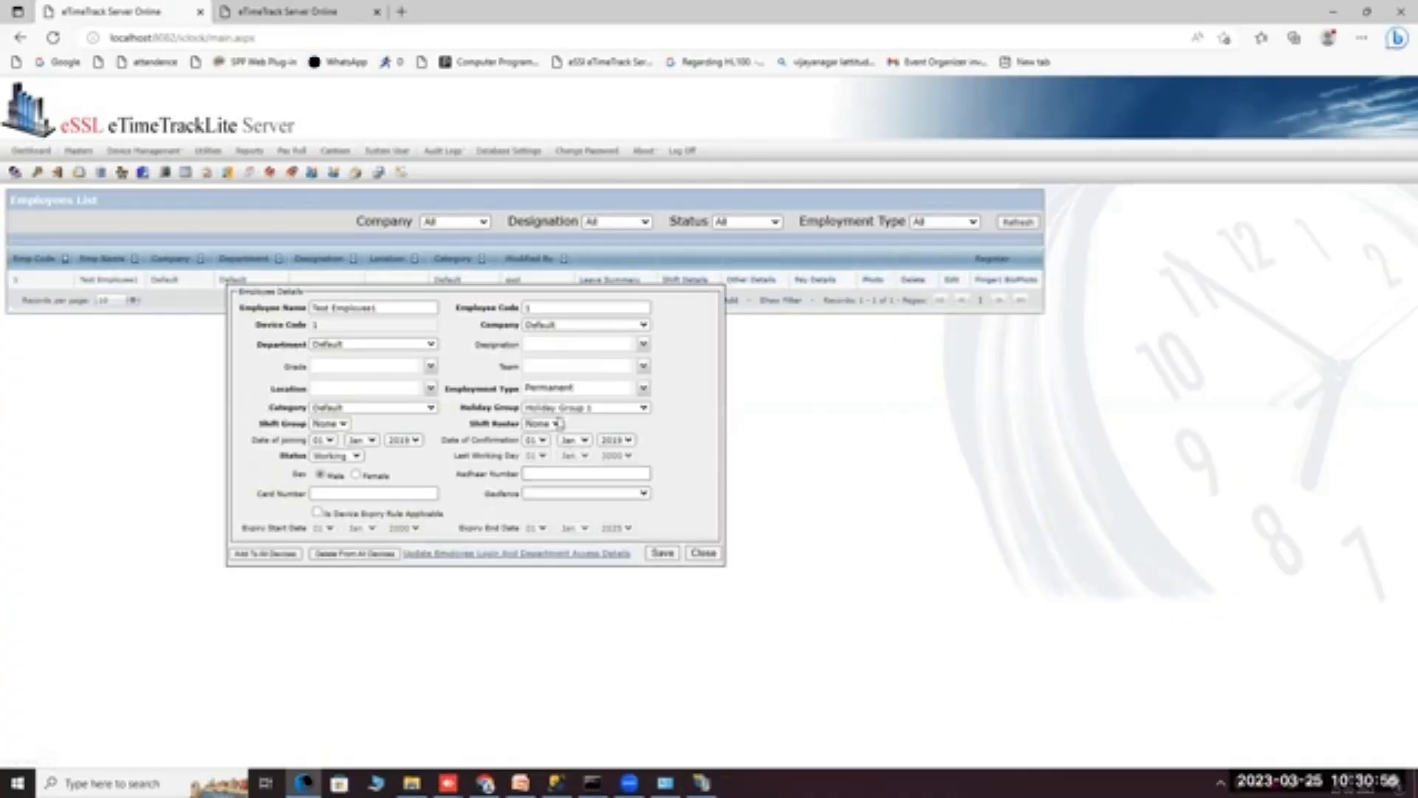
{"action": "left_click", "coordinate": [585, 408]}
{"action": "left_click", "coordinate": [569, 443]}
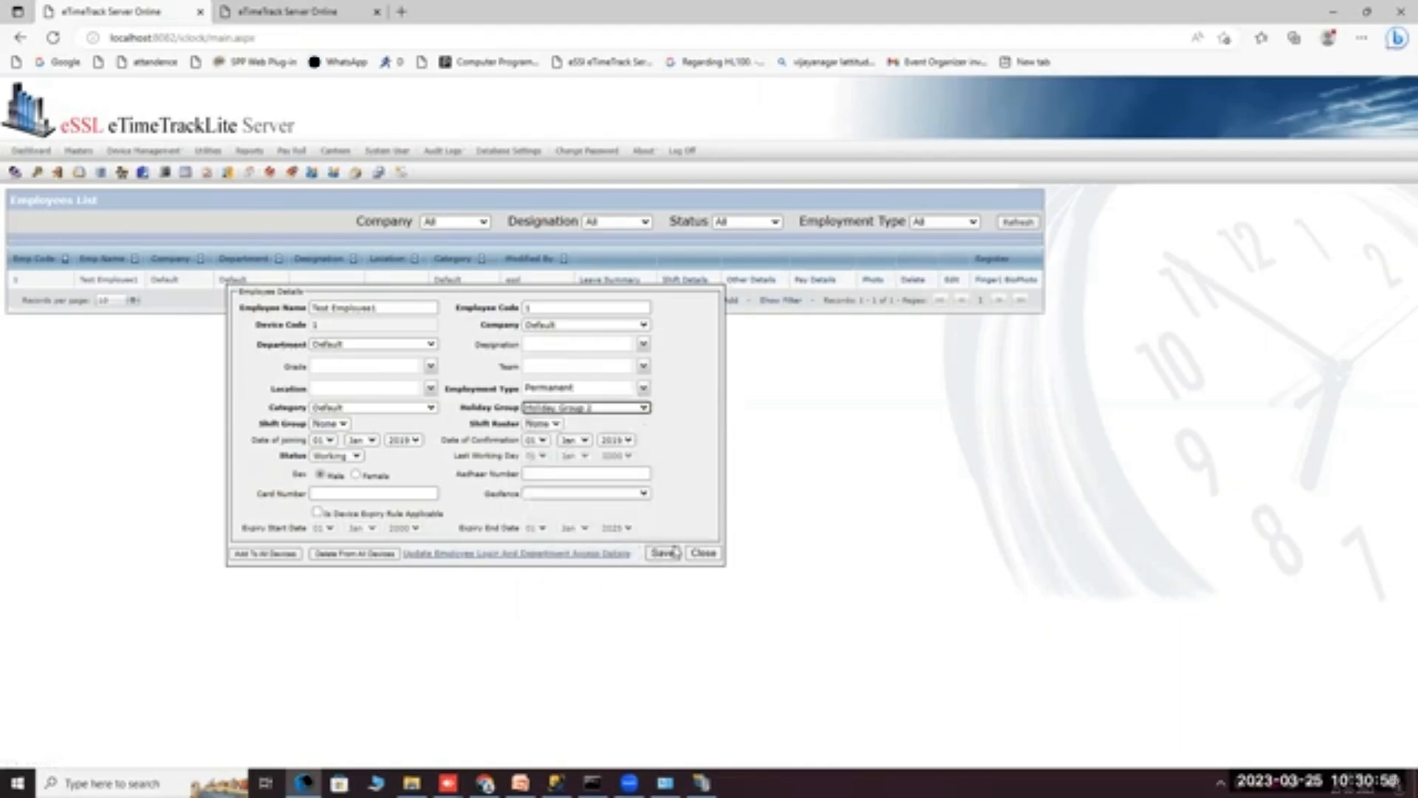
{"action": "left_click", "coordinate": [702, 556]}
{"action": "mouse_move", "coordinate": [88, 156]}
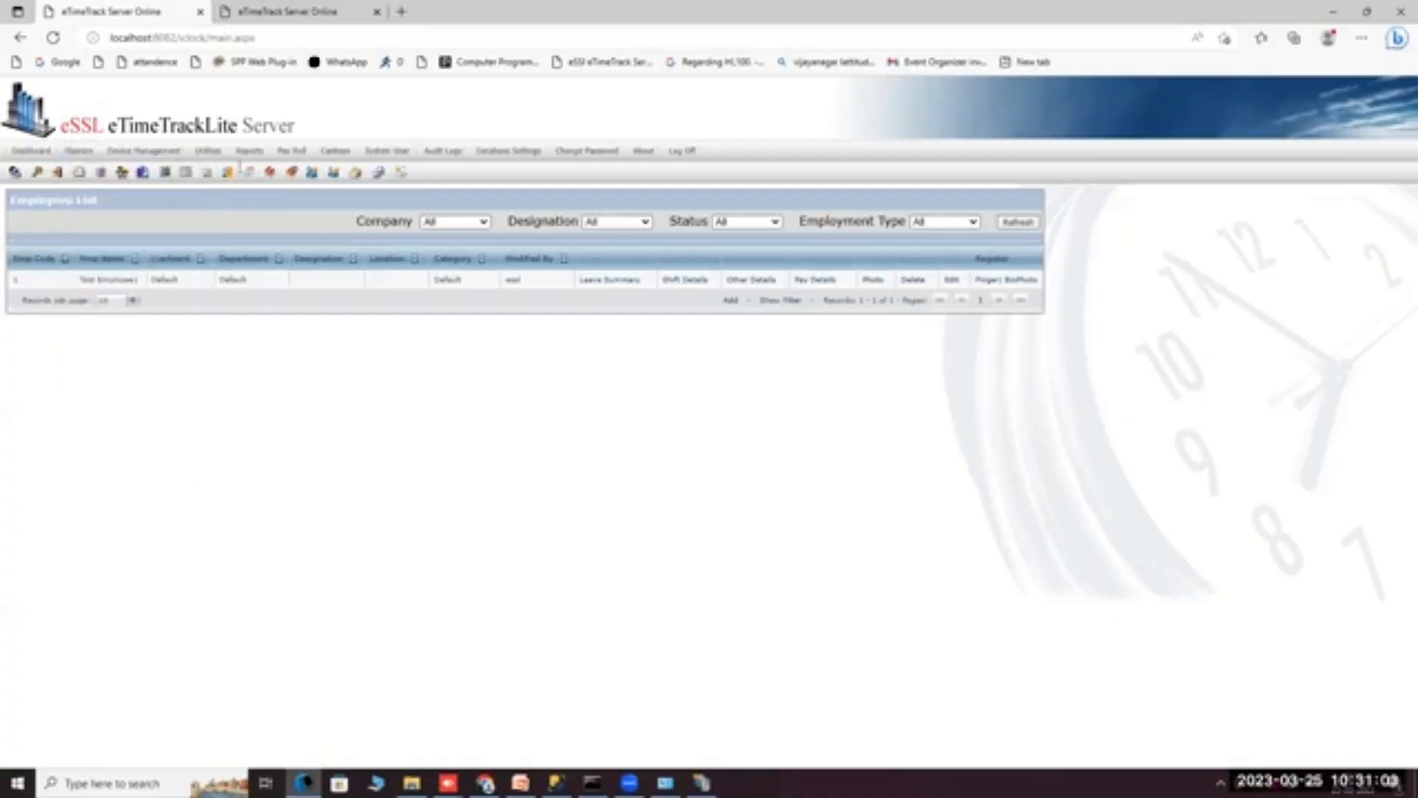
View the Device Logs list (one punch on 25 Mar 2023 09:00), then open Re-calculate Attendance.
{"action": "mouse_move", "coordinate": [252, 159]}
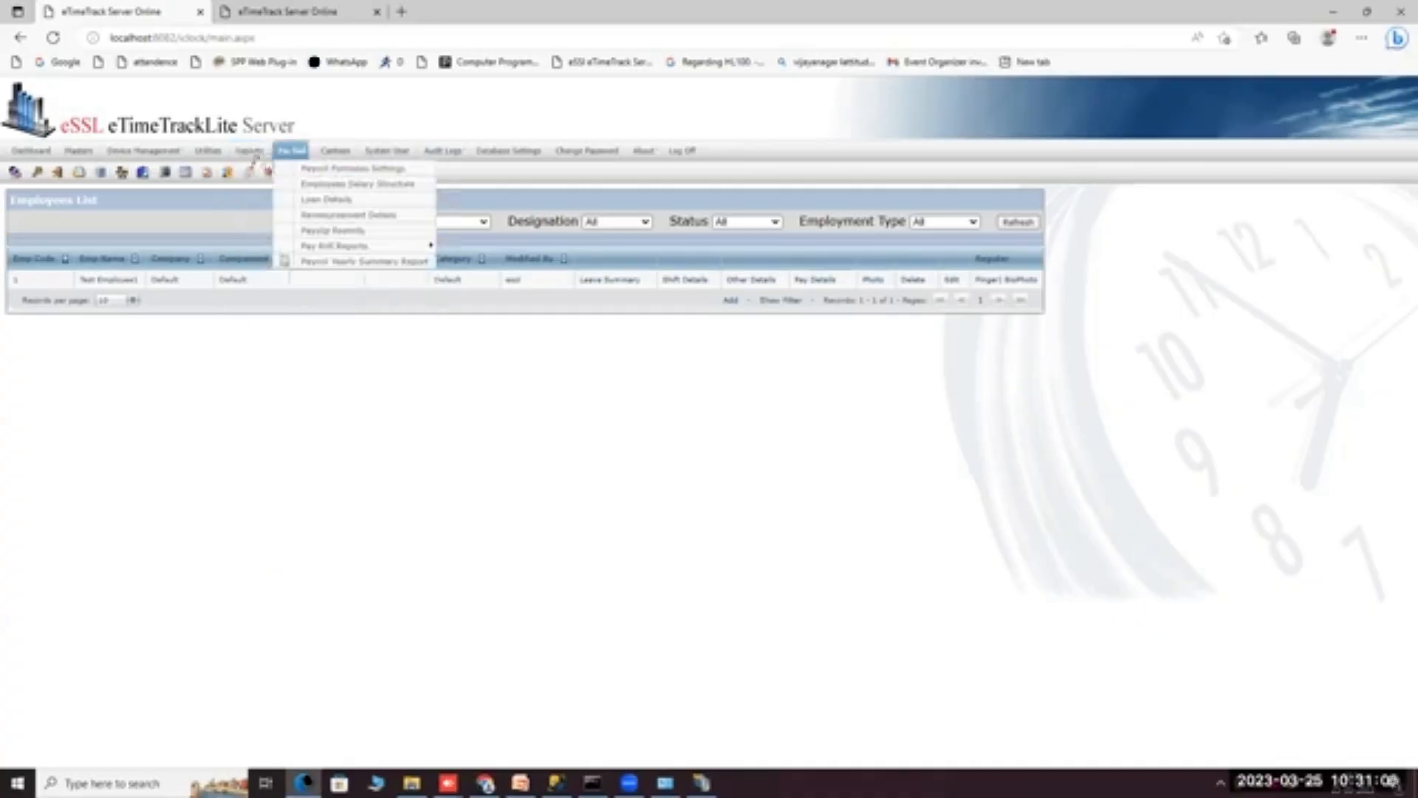
{"action": "mouse_move", "coordinate": [146, 160]}
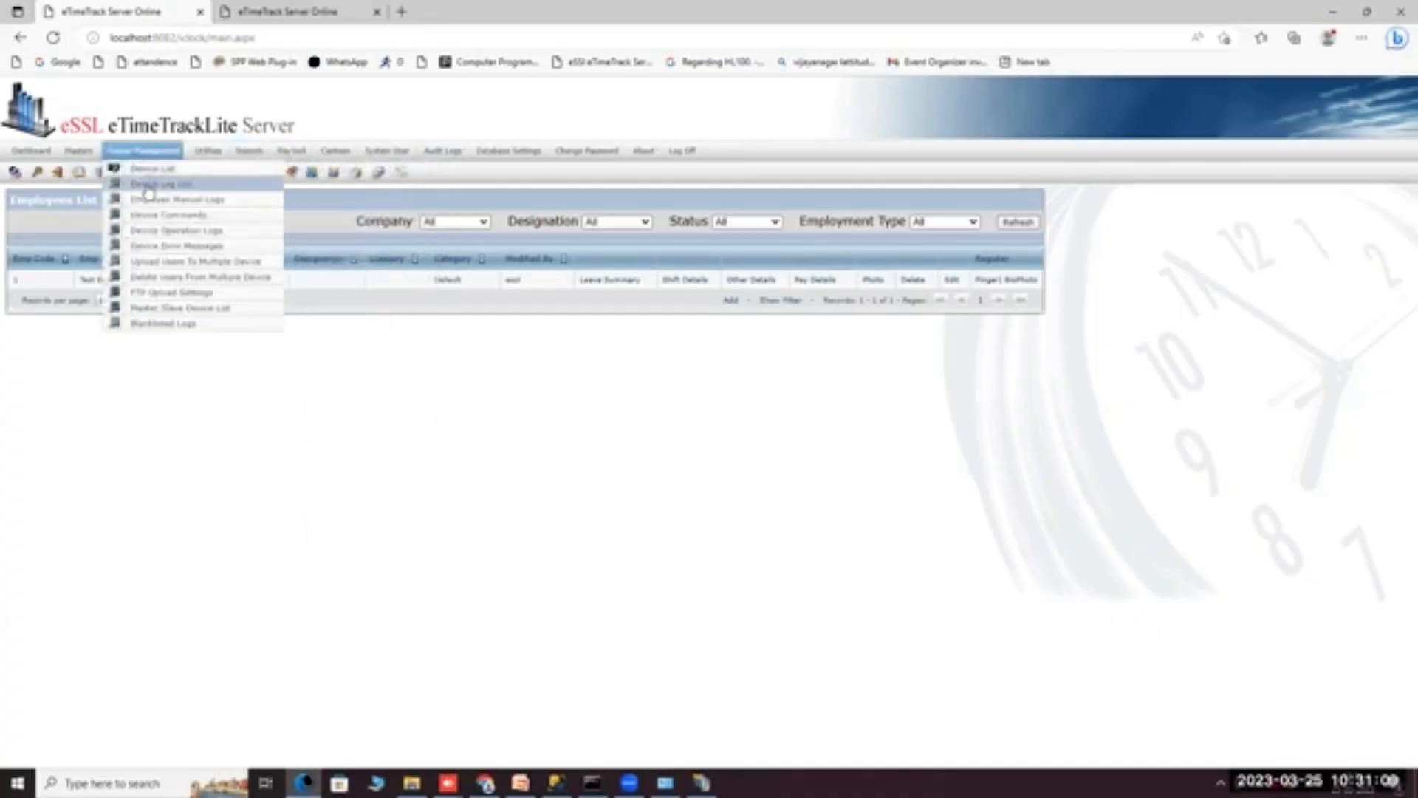
{"action": "left_click", "coordinate": [147, 186]}
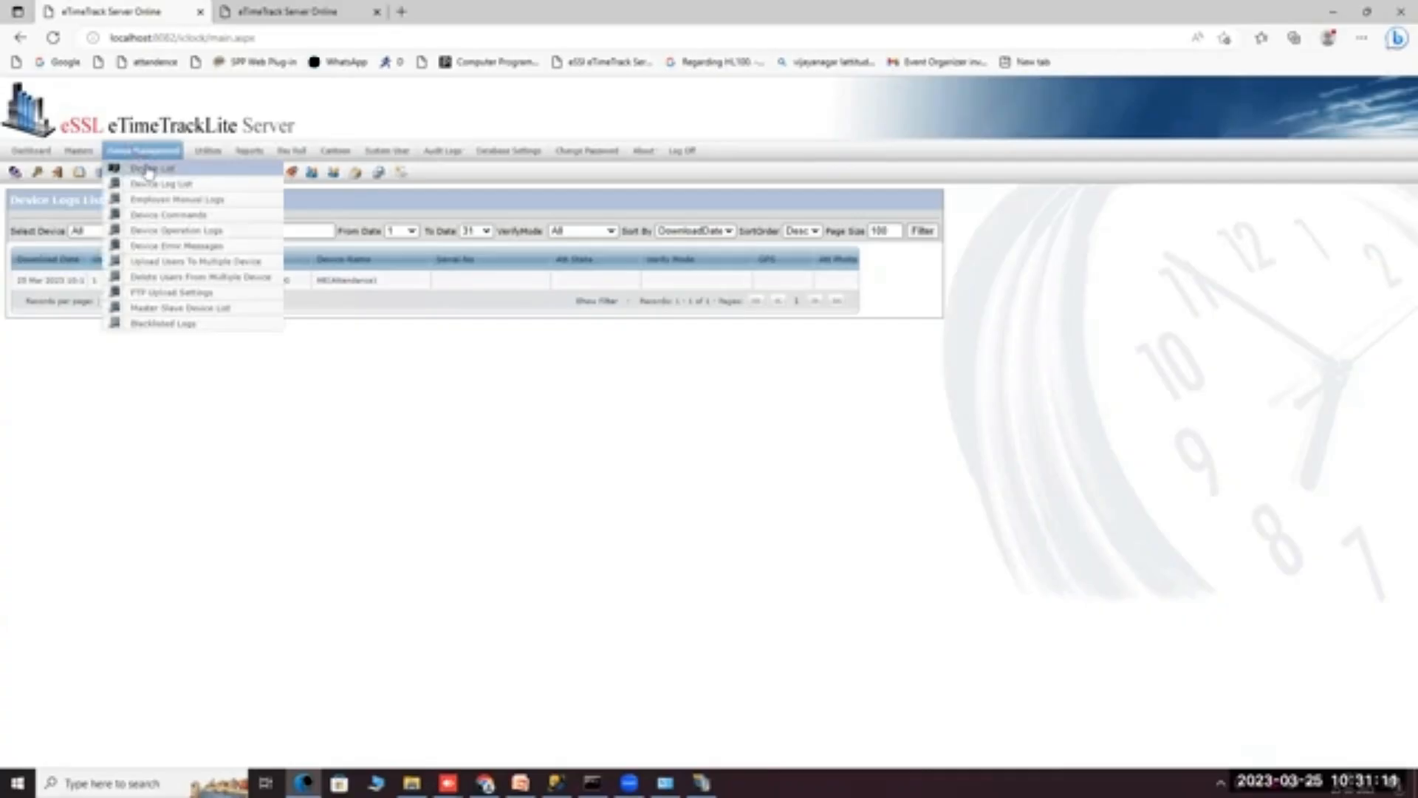
{"action": "left_click", "coordinate": [150, 169]}
{"action": "mouse_move", "coordinate": [164, 160]}
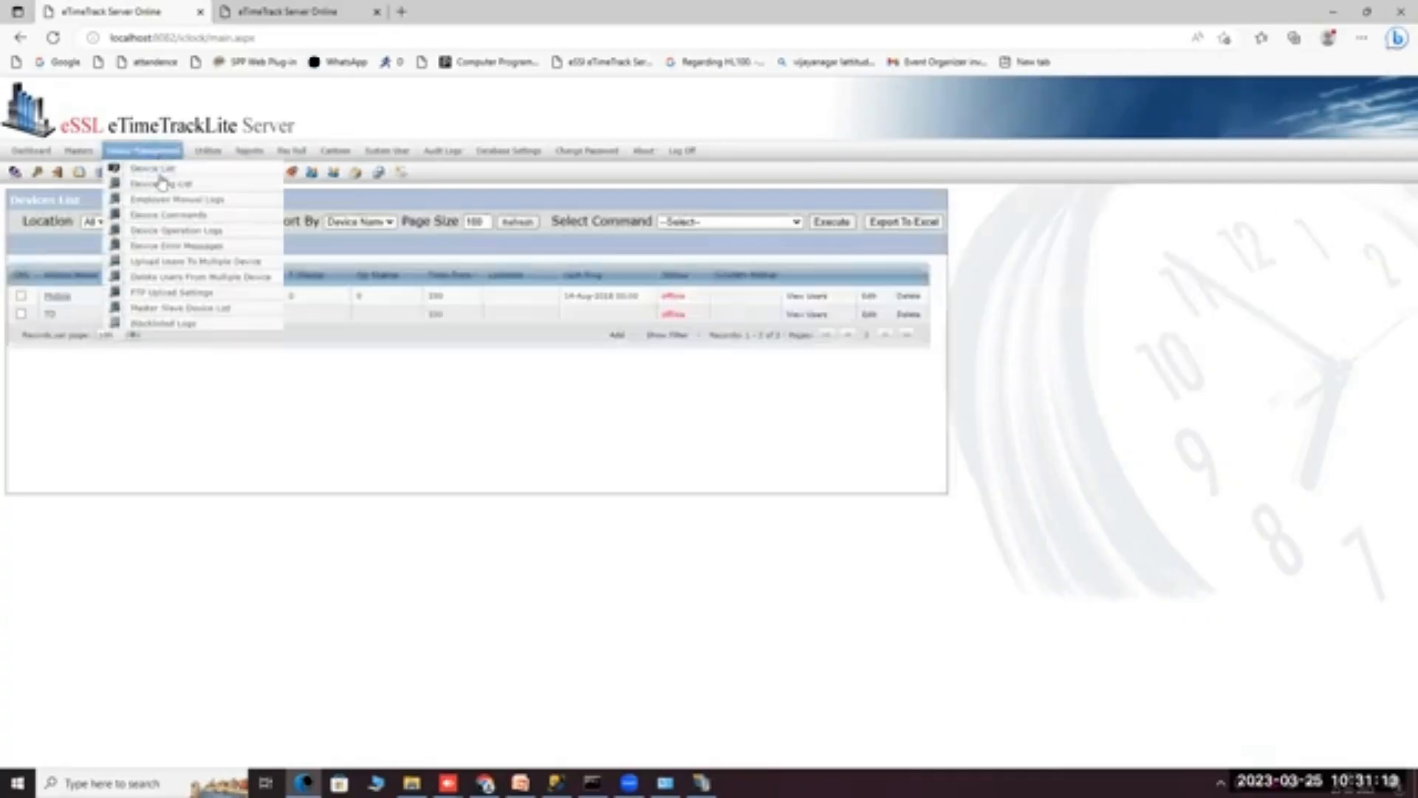
{"action": "left_click", "coordinate": [169, 188]}
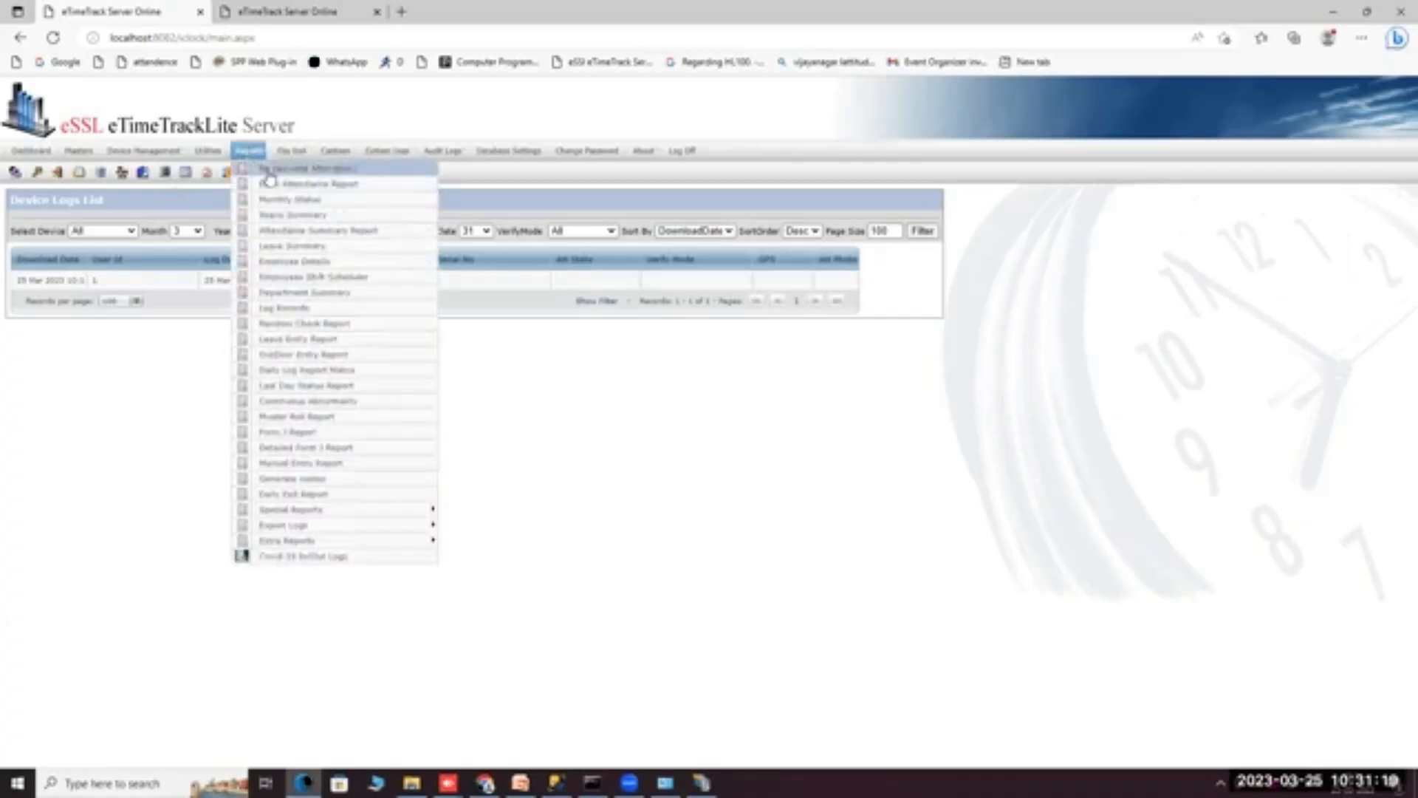
{"action": "left_click", "coordinate": [268, 172]}
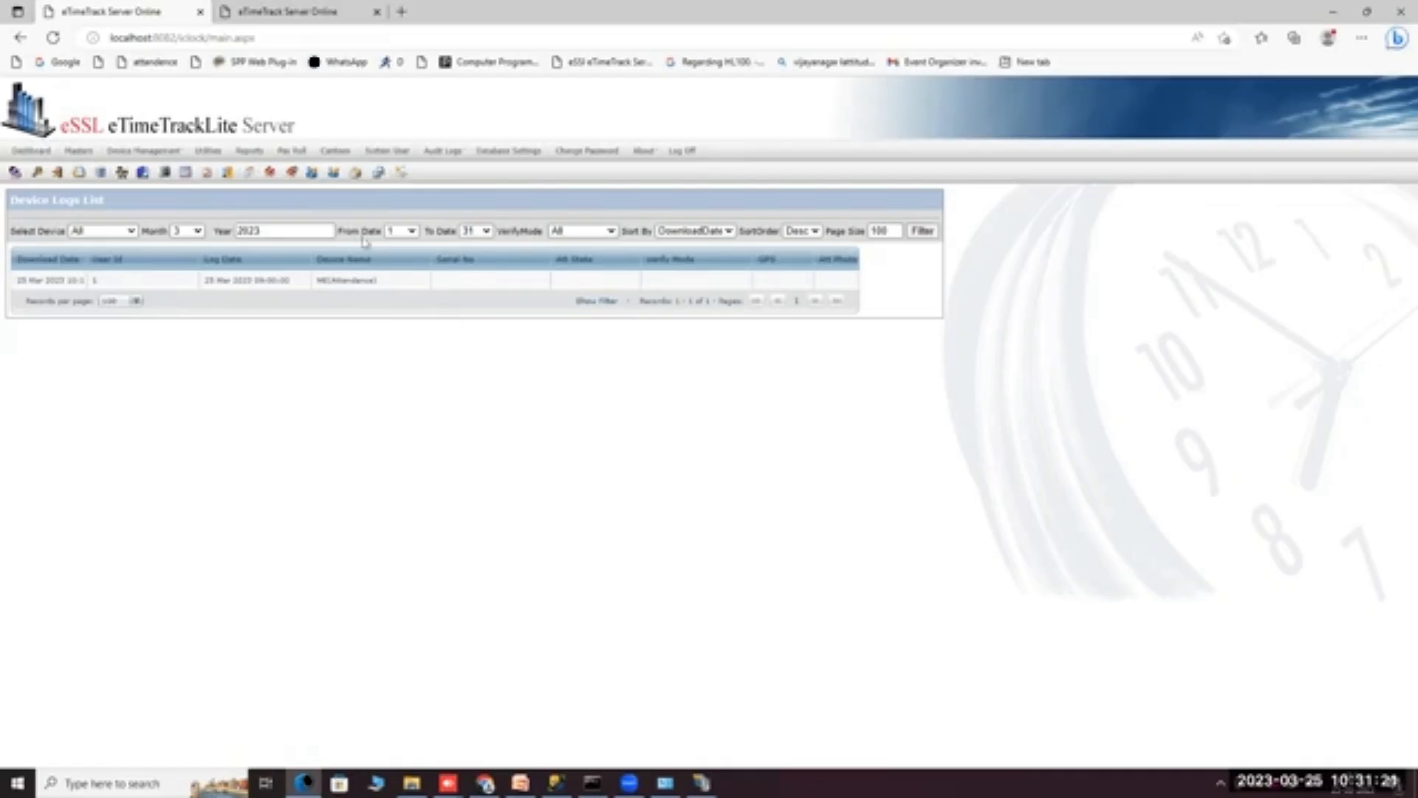
{"action": "mouse_move", "coordinate": [258, 153]}
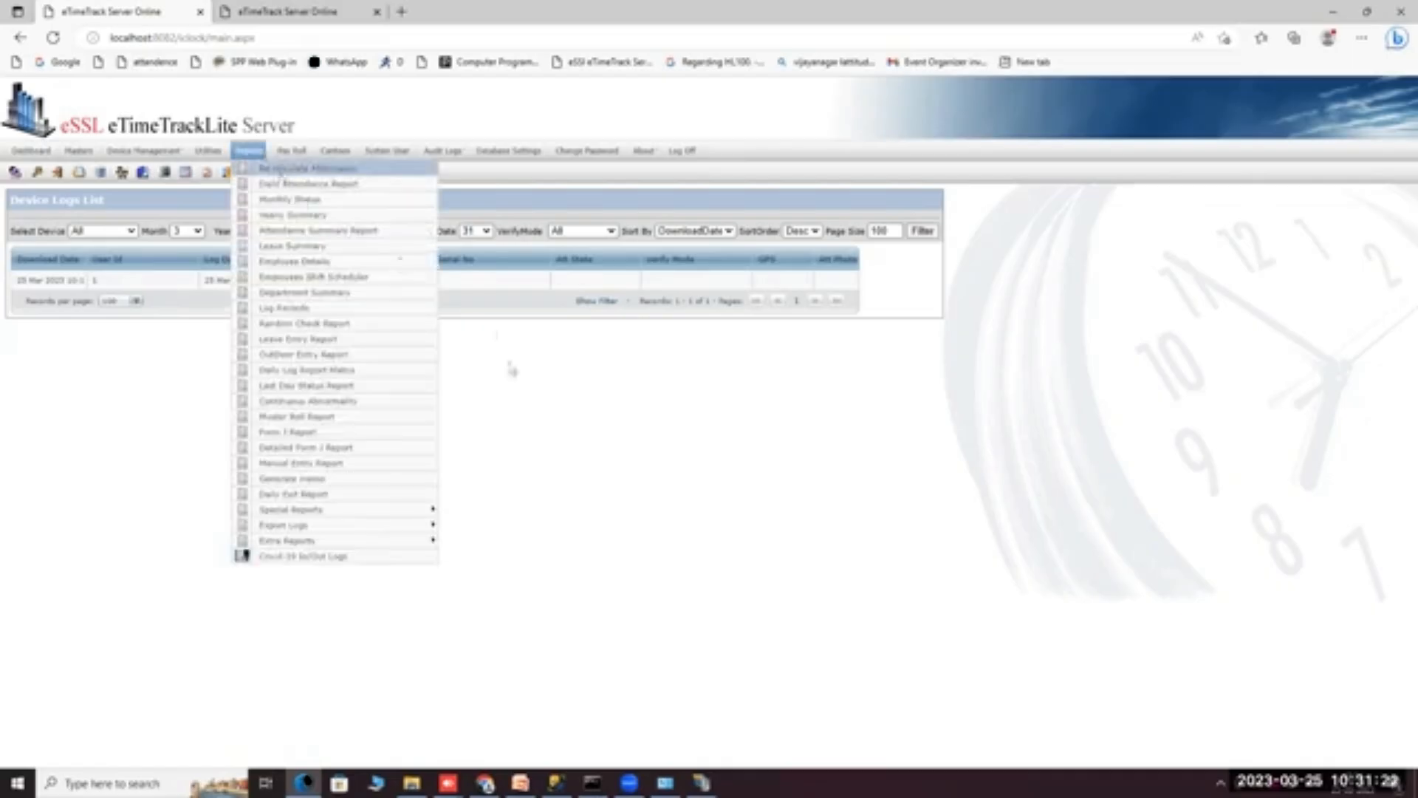
{"action": "left_click", "coordinate": [283, 170]}
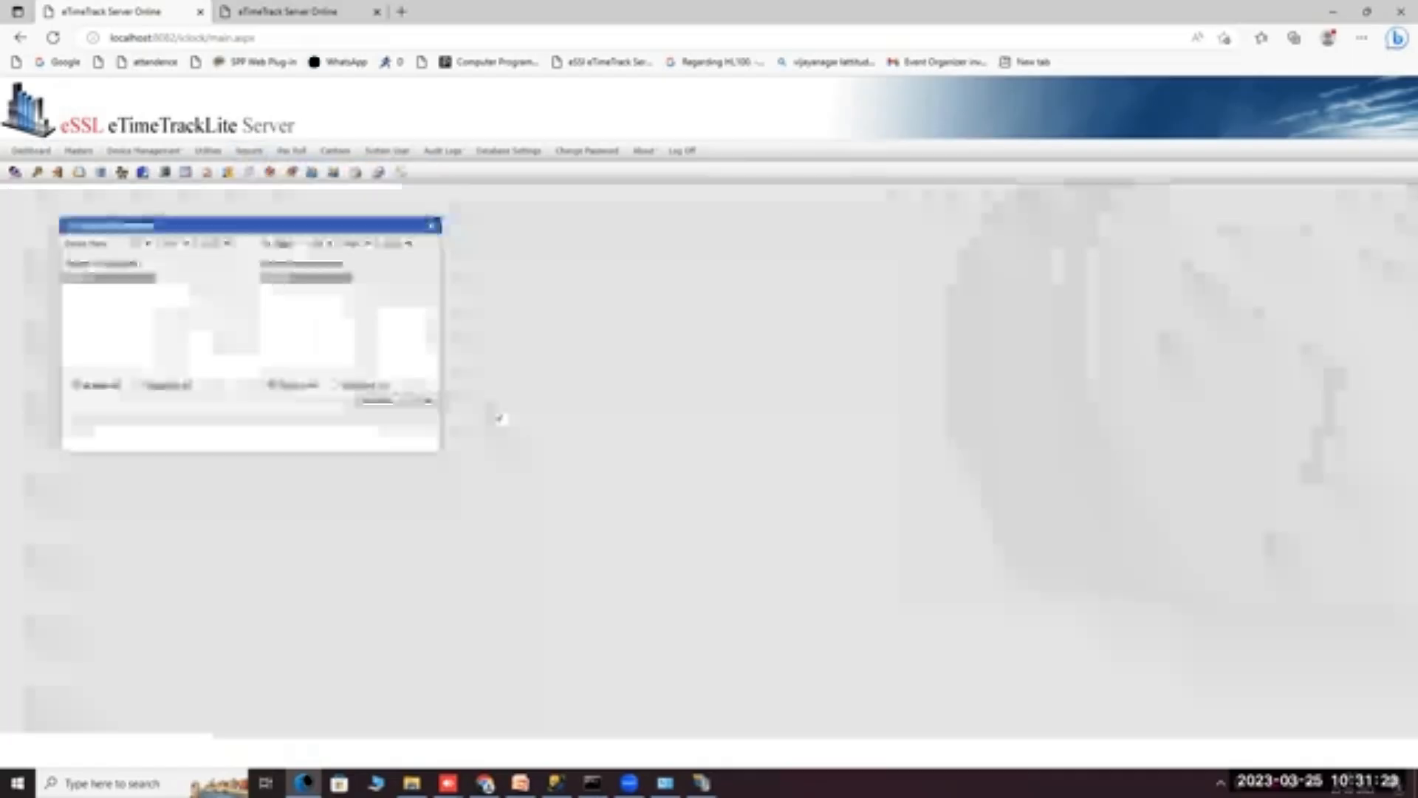
Deselect all companies and set the recalculation range to start day 1 and end month Jan.
{"action": "left_click", "coordinate": [138, 385]}
{"action": "left_click", "coordinate": [147, 244]}
{"action": "left_click_drag", "start_coordinate": [150, 309], "coordinate": [150, 263]}
{"action": "left_click", "coordinate": [139, 257]}
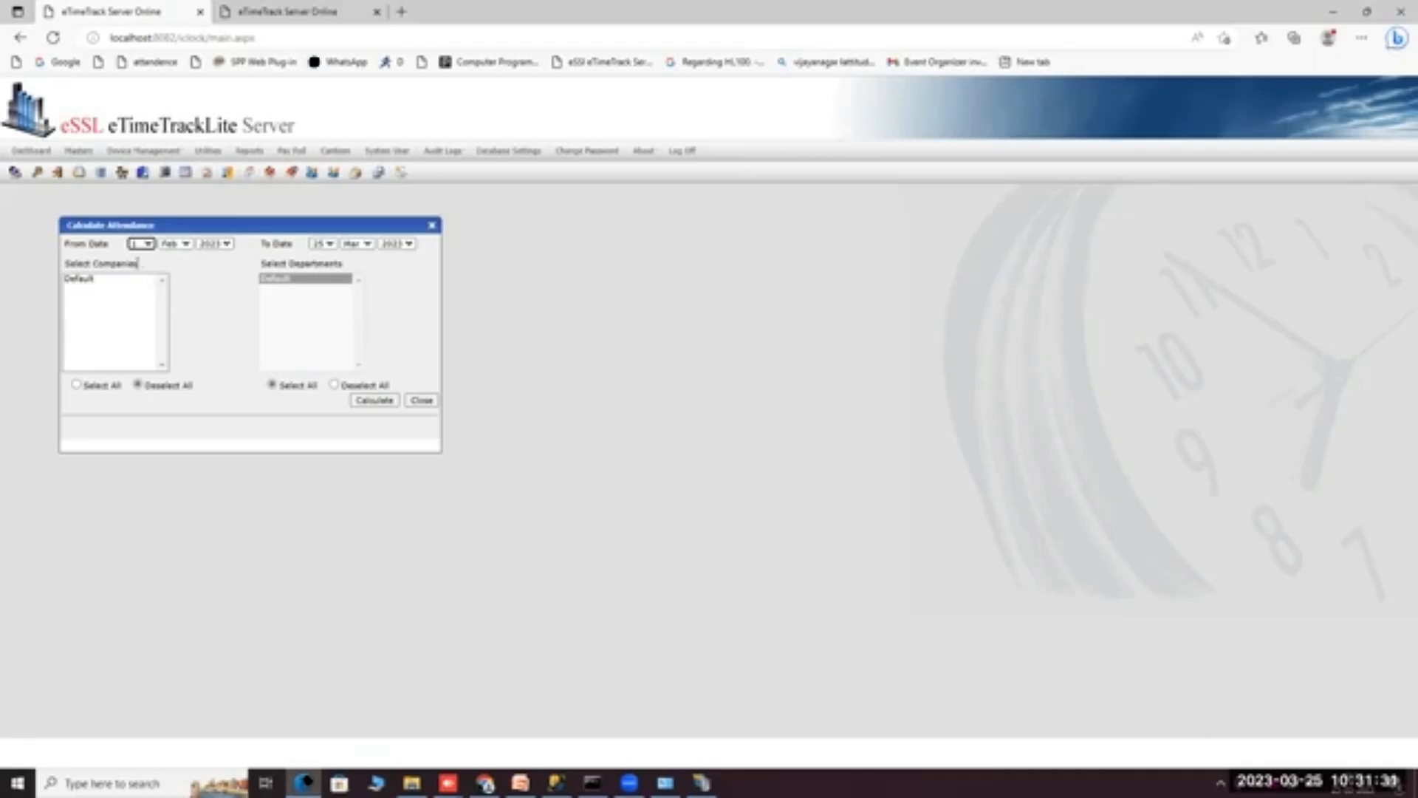
{"action": "left_click", "coordinate": [141, 247]}
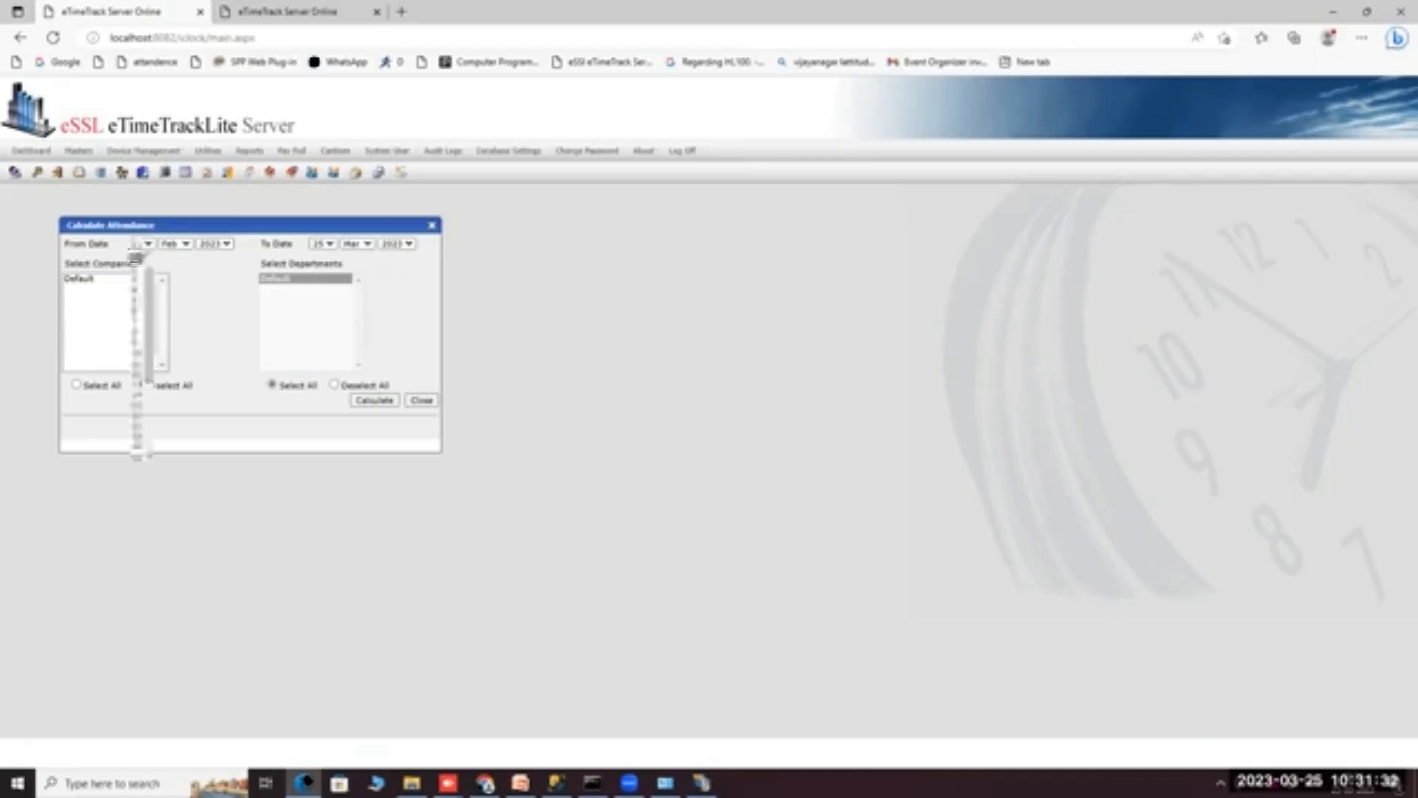
{"action": "left_click", "coordinate": [140, 247]}
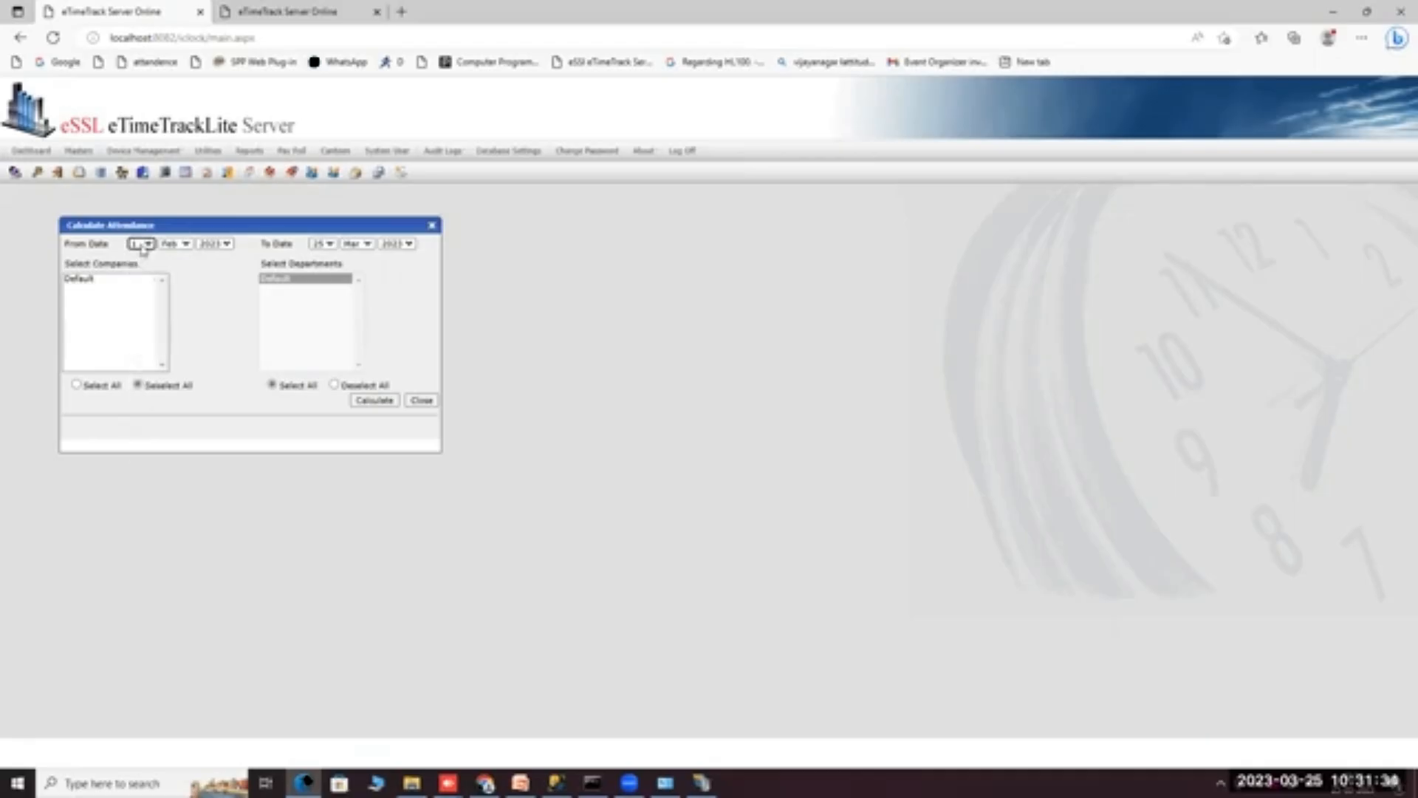
{"action": "left_click", "coordinate": [347, 248]}
{"action": "left_click", "coordinate": [351, 246]}
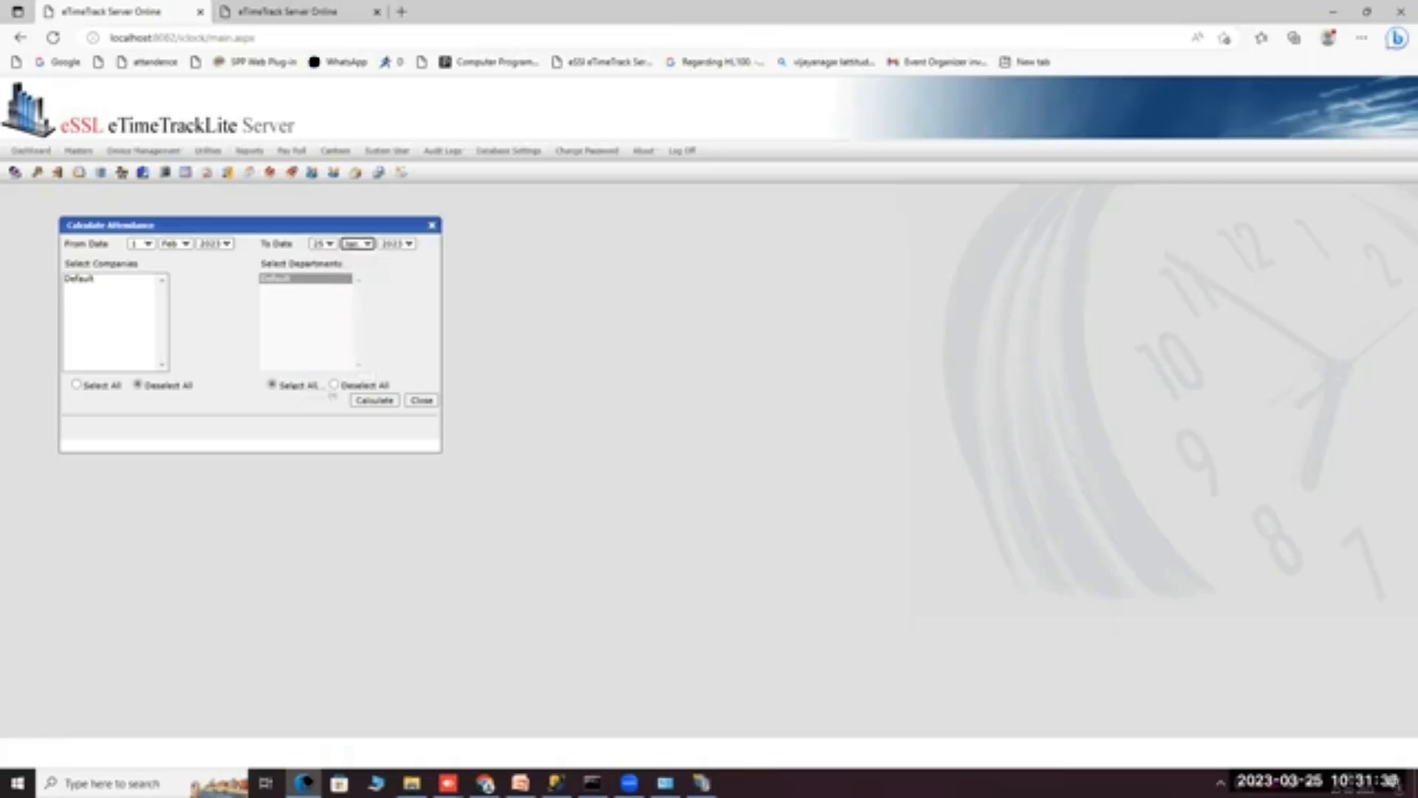
Select only the Default department and Default company, then close the window without calculating.
{"action": "left_click", "coordinate": [334, 385]}
{"action": "left_click", "coordinate": [291, 281]}
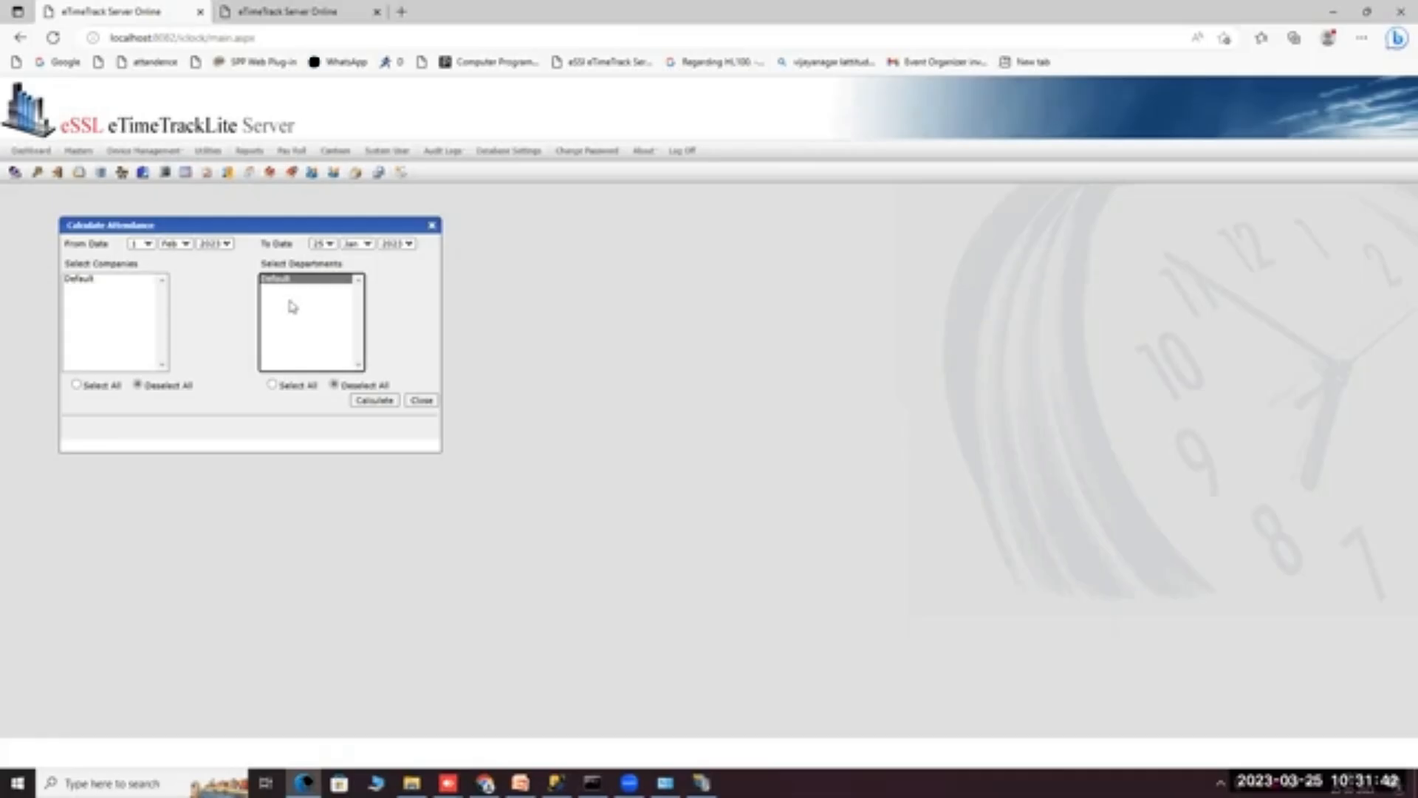
{"action": "left_click", "coordinate": [272, 385]}
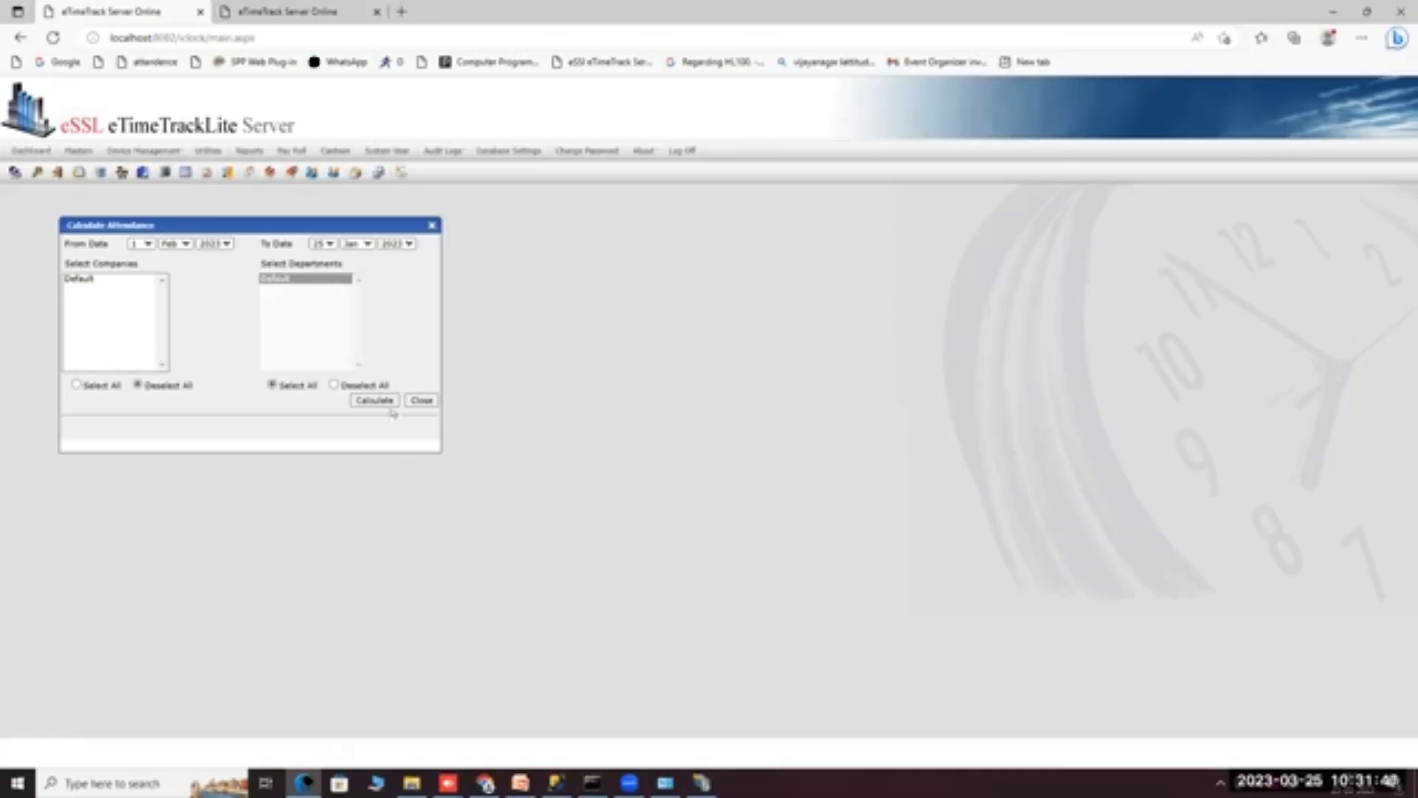
{"action": "left_click", "coordinate": [335, 385]}
{"action": "left_click", "coordinate": [285, 279]}
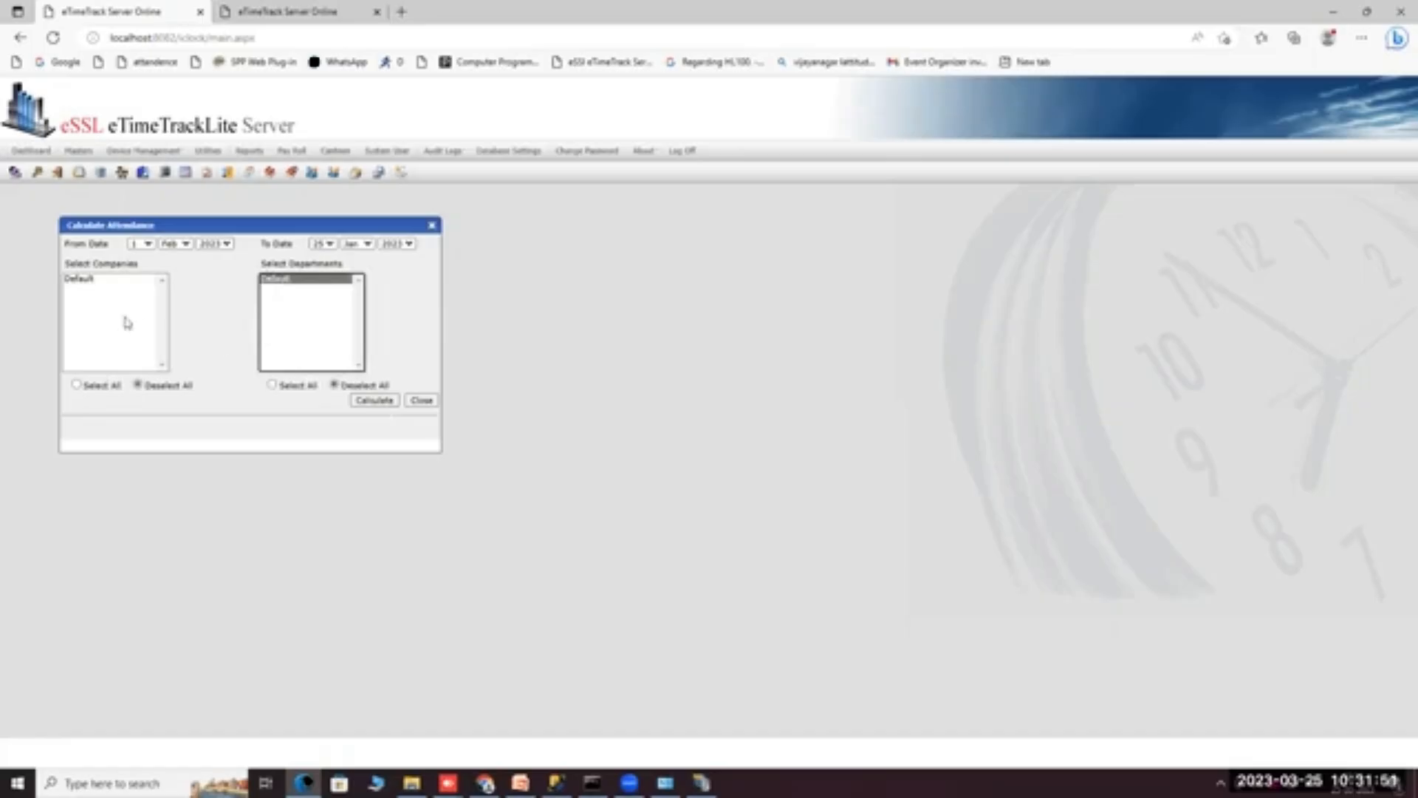
{"action": "left_click", "coordinate": [96, 283]}
{"action": "left_click", "coordinate": [96, 283]}
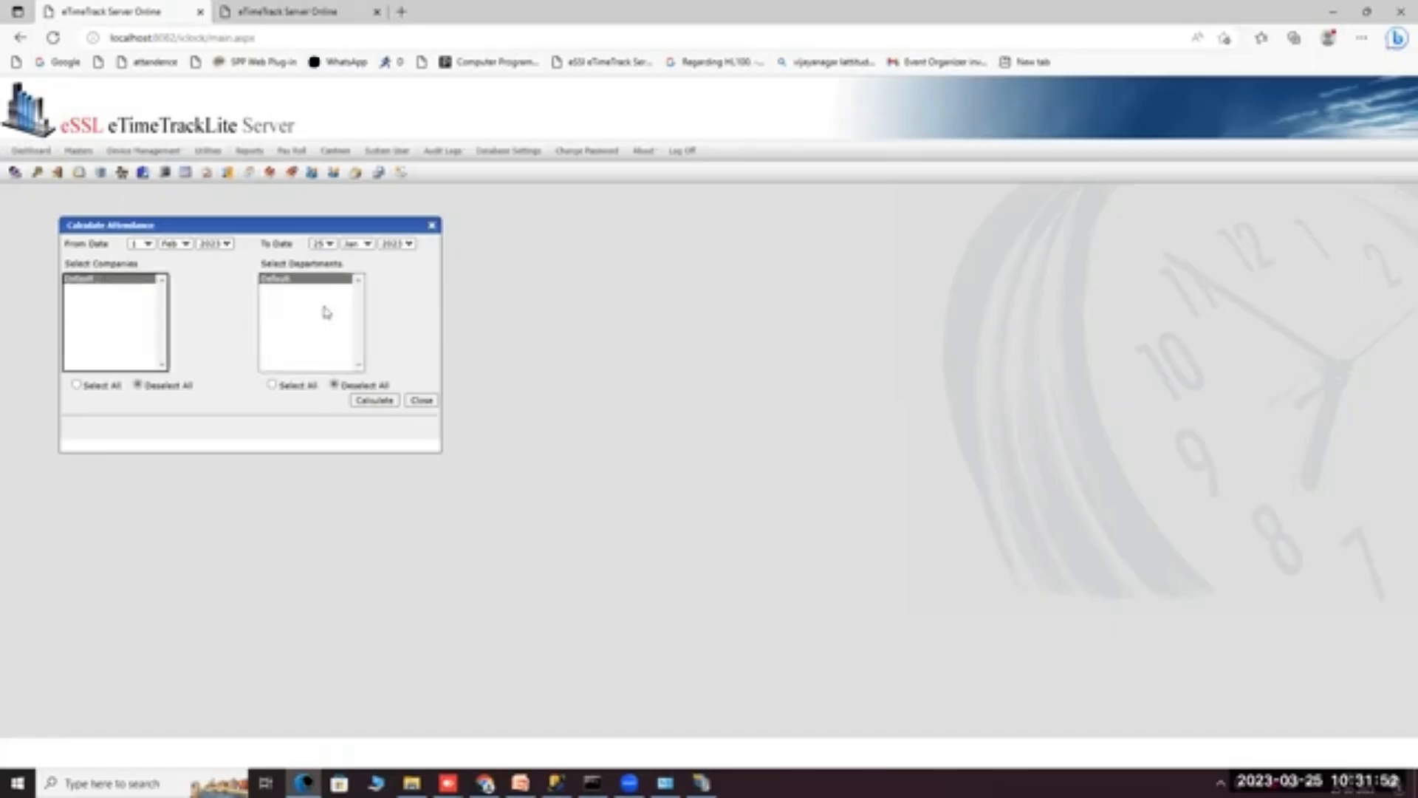
{"action": "left_click", "coordinate": [427, 403]}
{"action": "mouse_move", "coordinate": [249, 153]}
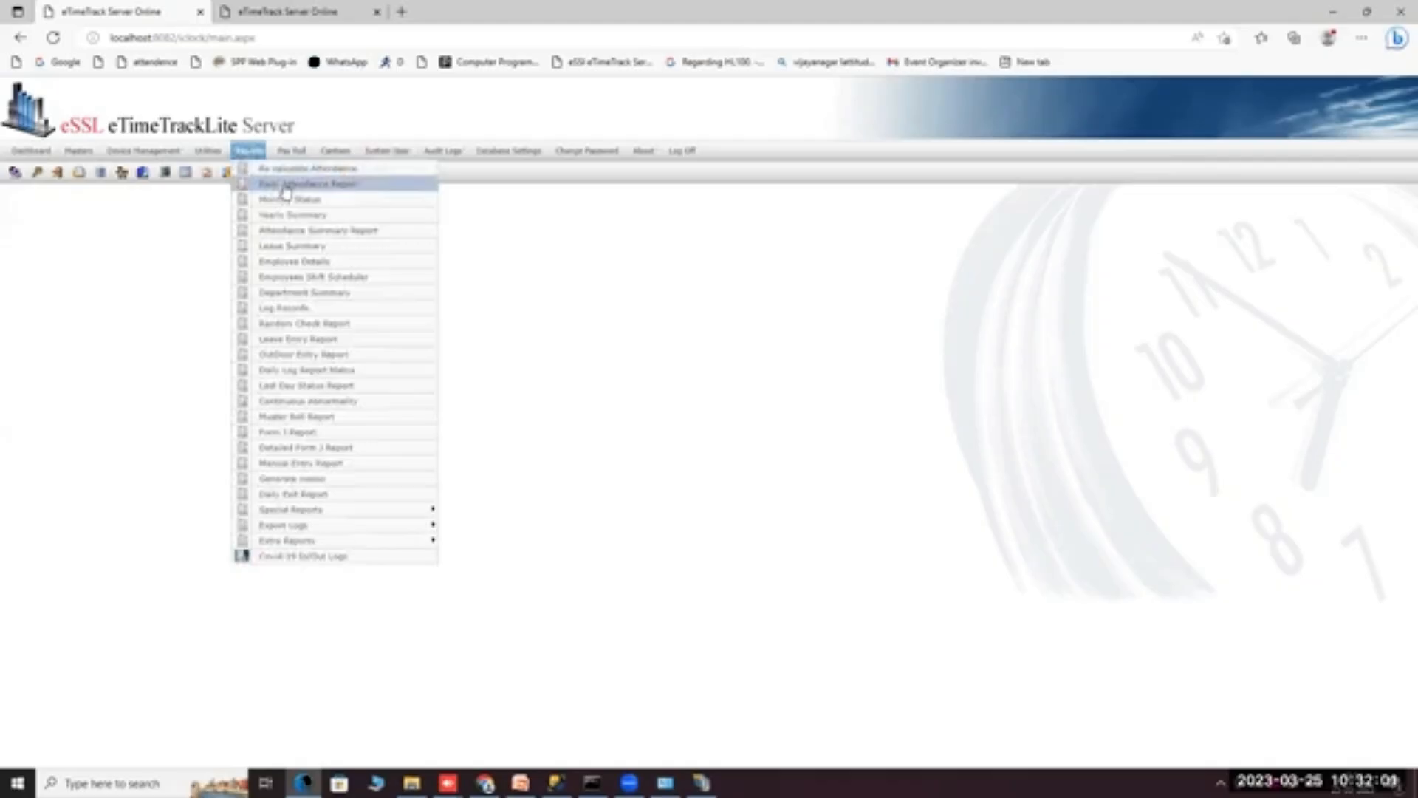
Generate the Basic Daily Attendance Report for 25 Mar 2023 in PDF format.
{"action": "left_click", "coordinate": [285, 186]}
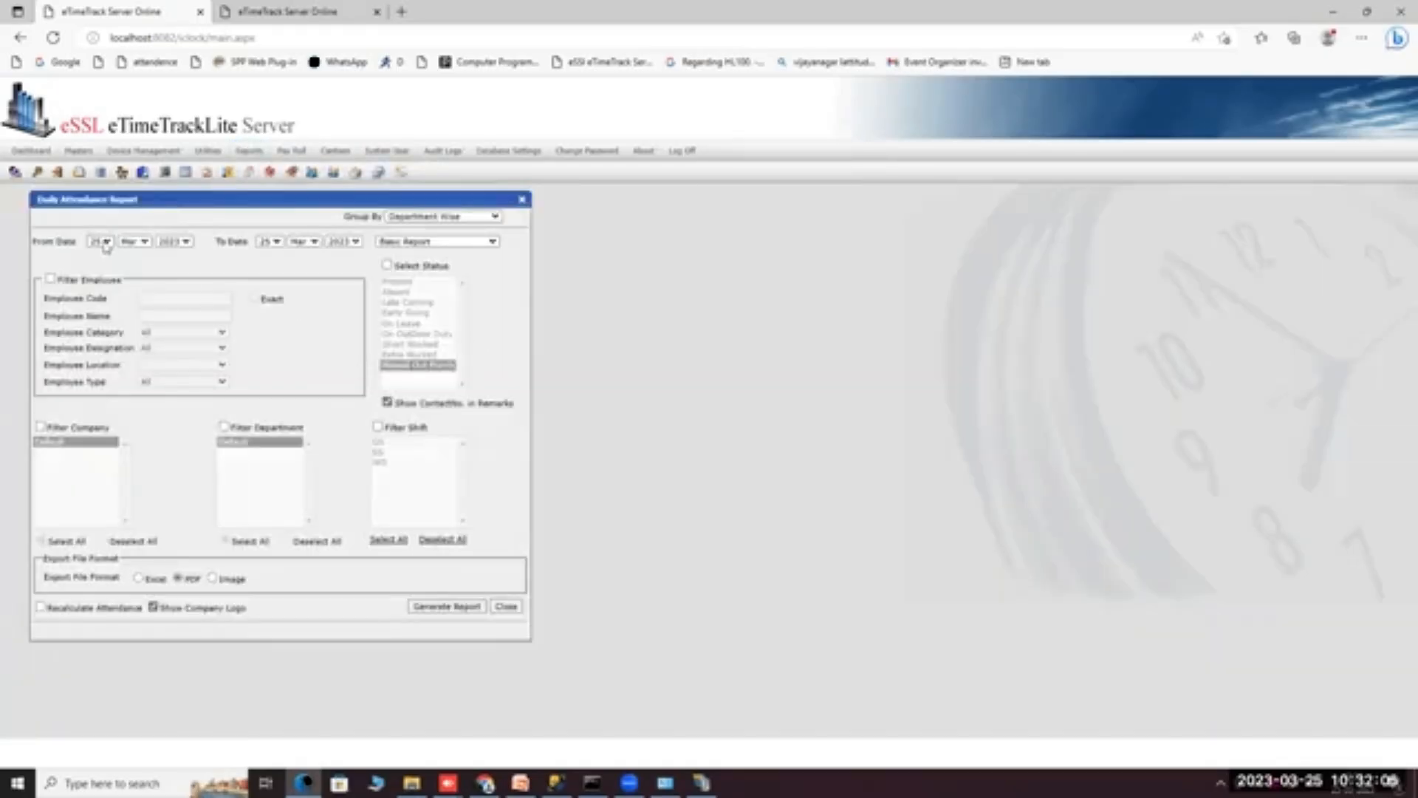
{"action": "left_click", "coordinate": [419, 248]}
{"action": "left_click", "coordinate": [399, 255]}
{"action": "left_click", "coordinate": [426, 606]}
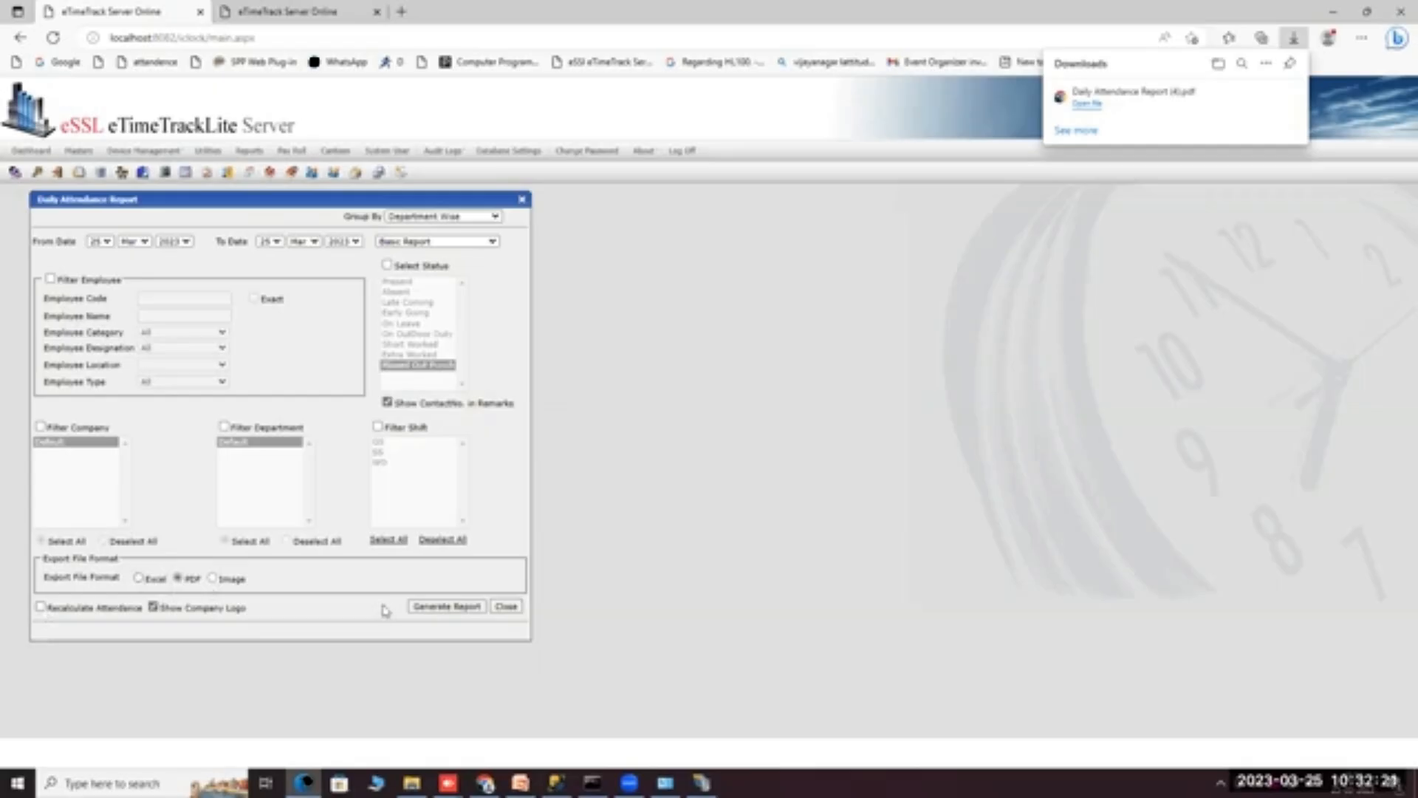
Filter the report to the GS shift and the saved employee code with Exact match.
{"action": "left_click", "coordinate": [378, 427]}
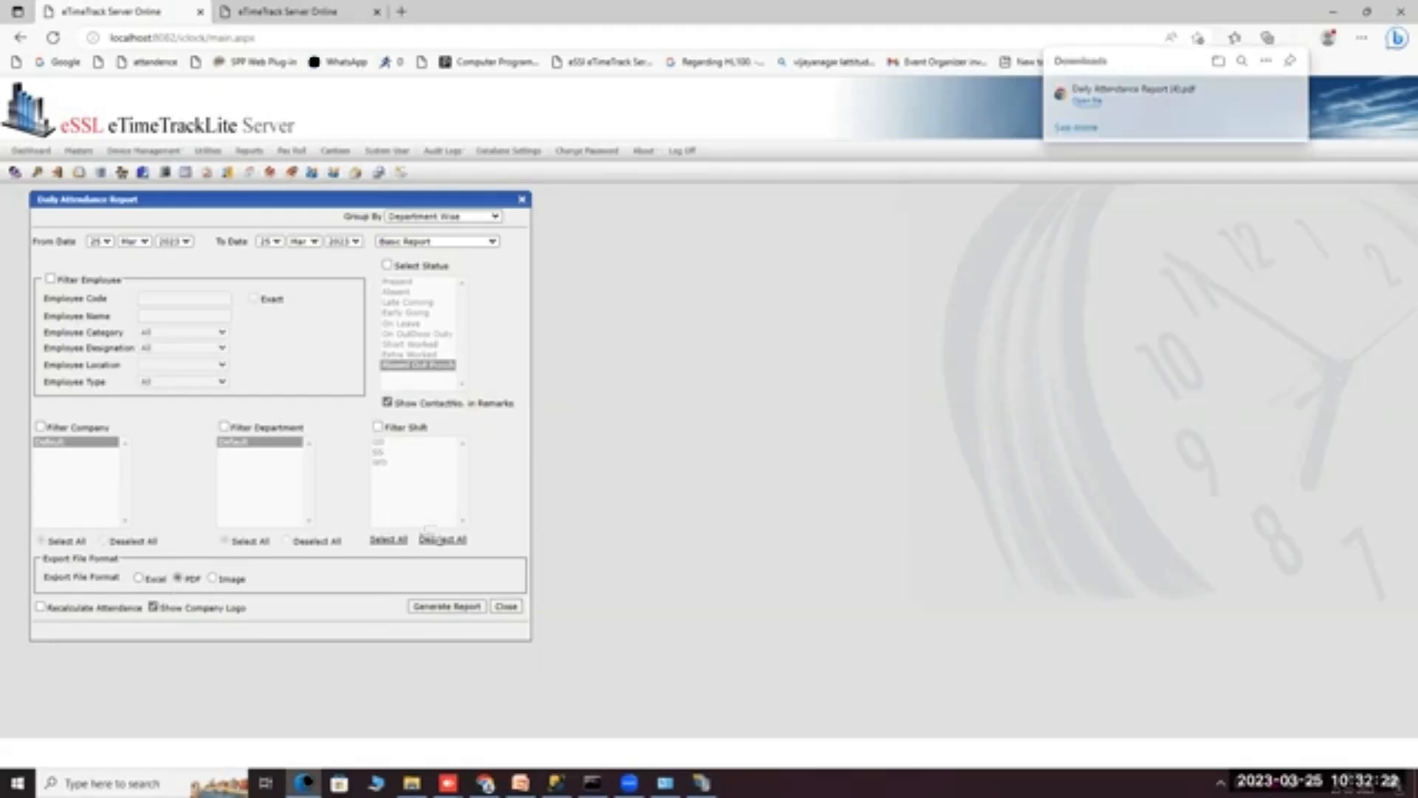
{"action": "left_click", "coordinate": [383, 463]}
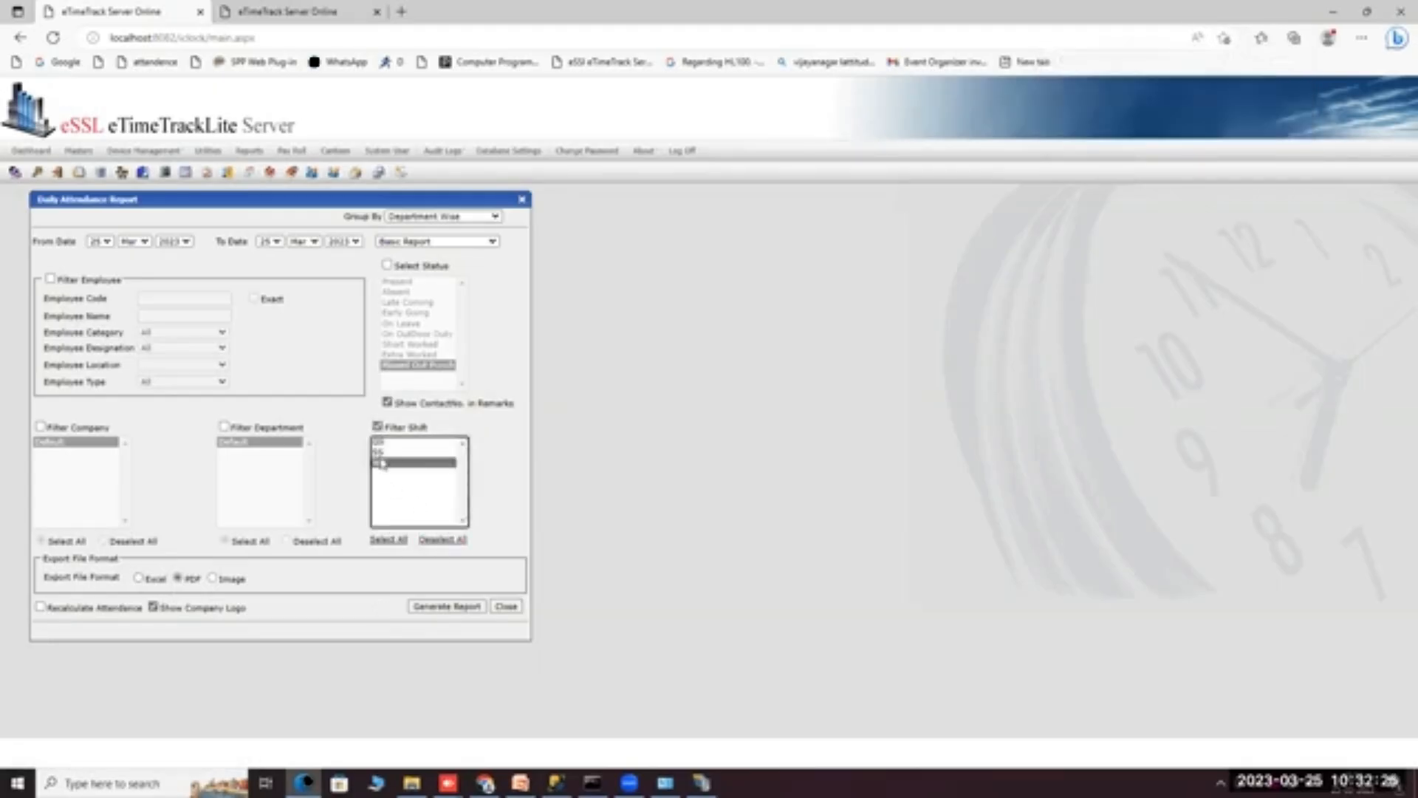
{"action": "left_click", "coordinate": [381, 452]}
{"action": "left_click", "coordinate": [378, 442]}
{"action": "left_click", "coordinate": [386, 463]}
{"action": "left_click", "coordinate": [384, 452]}
{"action": "left_click", "coordinate": [386, 443]}
{"action": "left_click", "coordinate": [50, 279]}
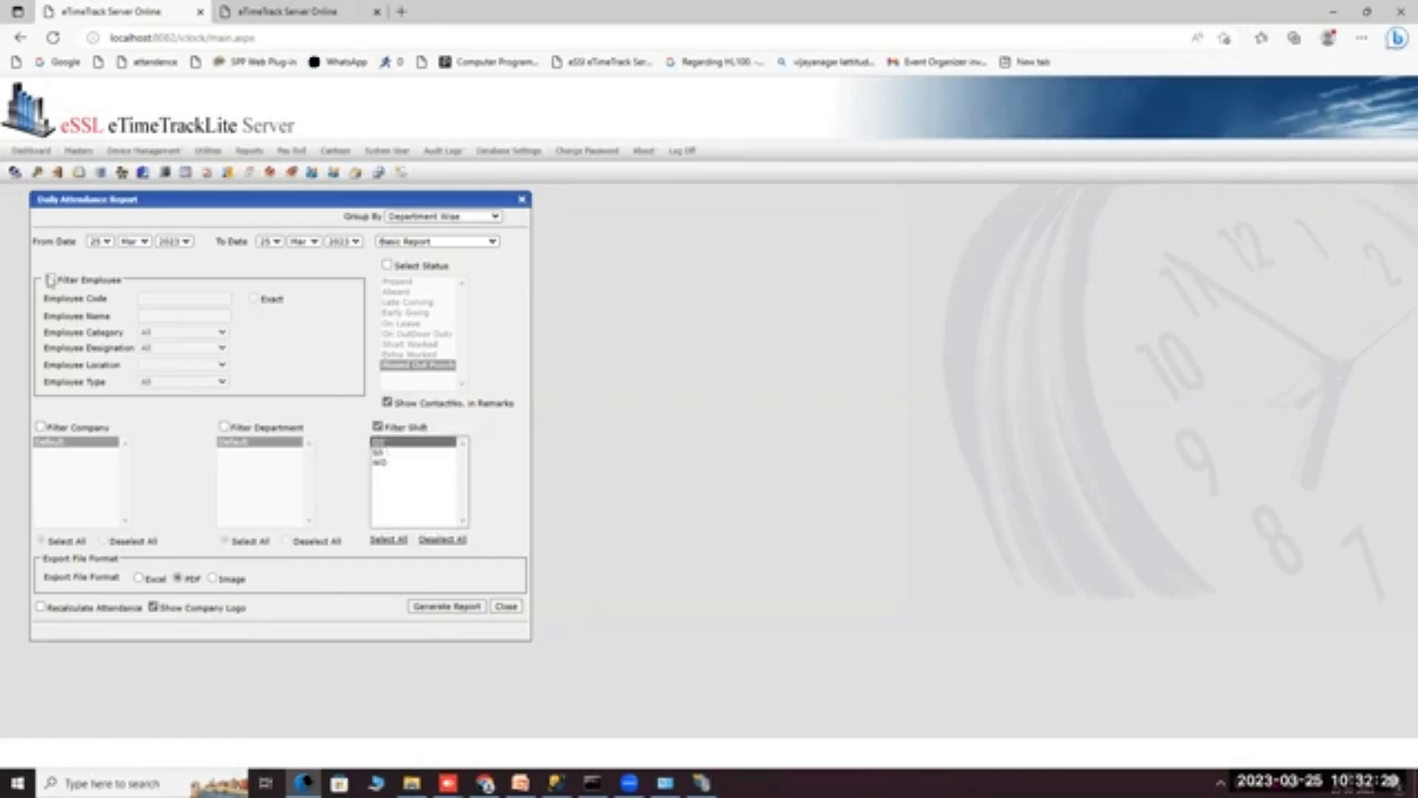
{"action": "left_click", "coordinate": [148, 298]}
{"action": "left_click", "coordinate": [169, 345]}
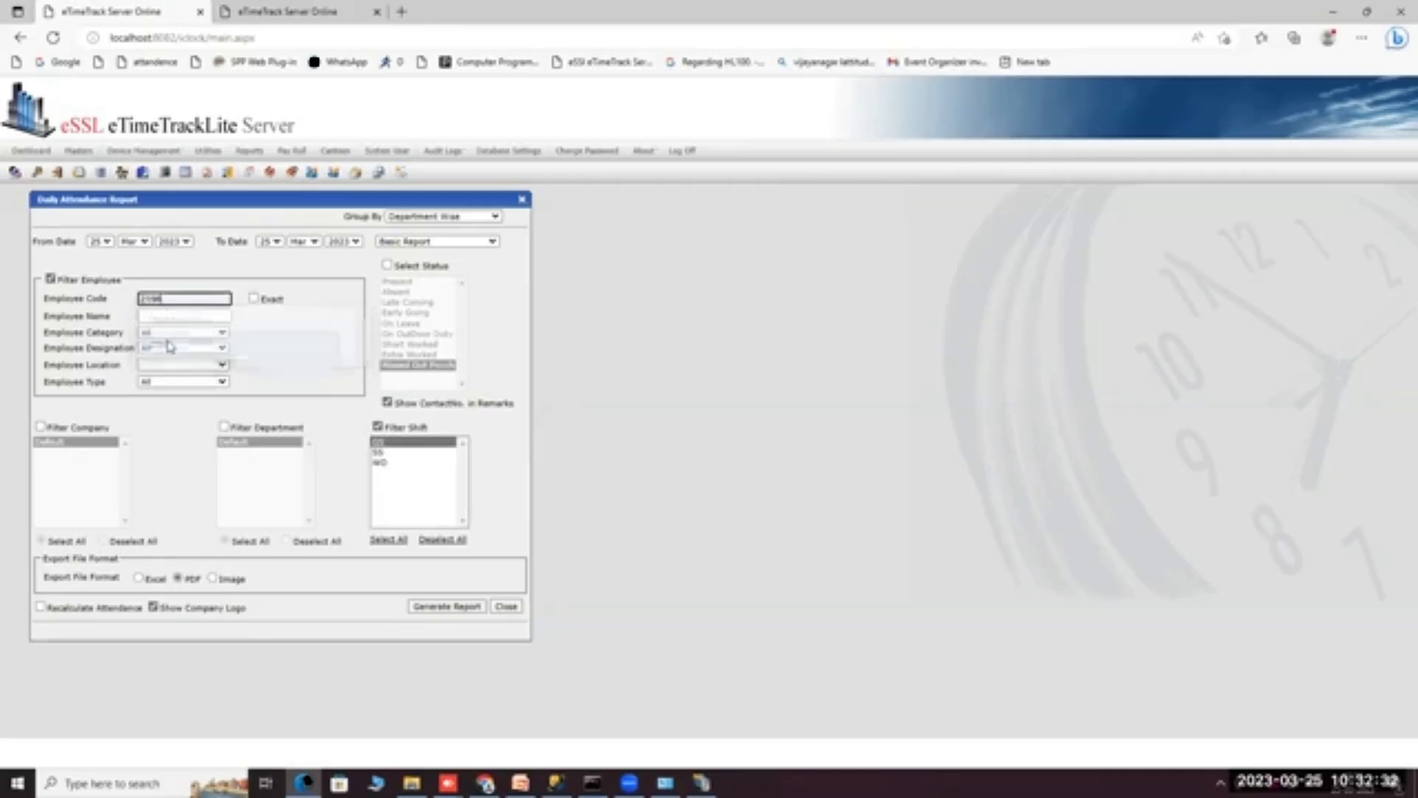
{"action": "left_click", "coordinate": [253, 299]}
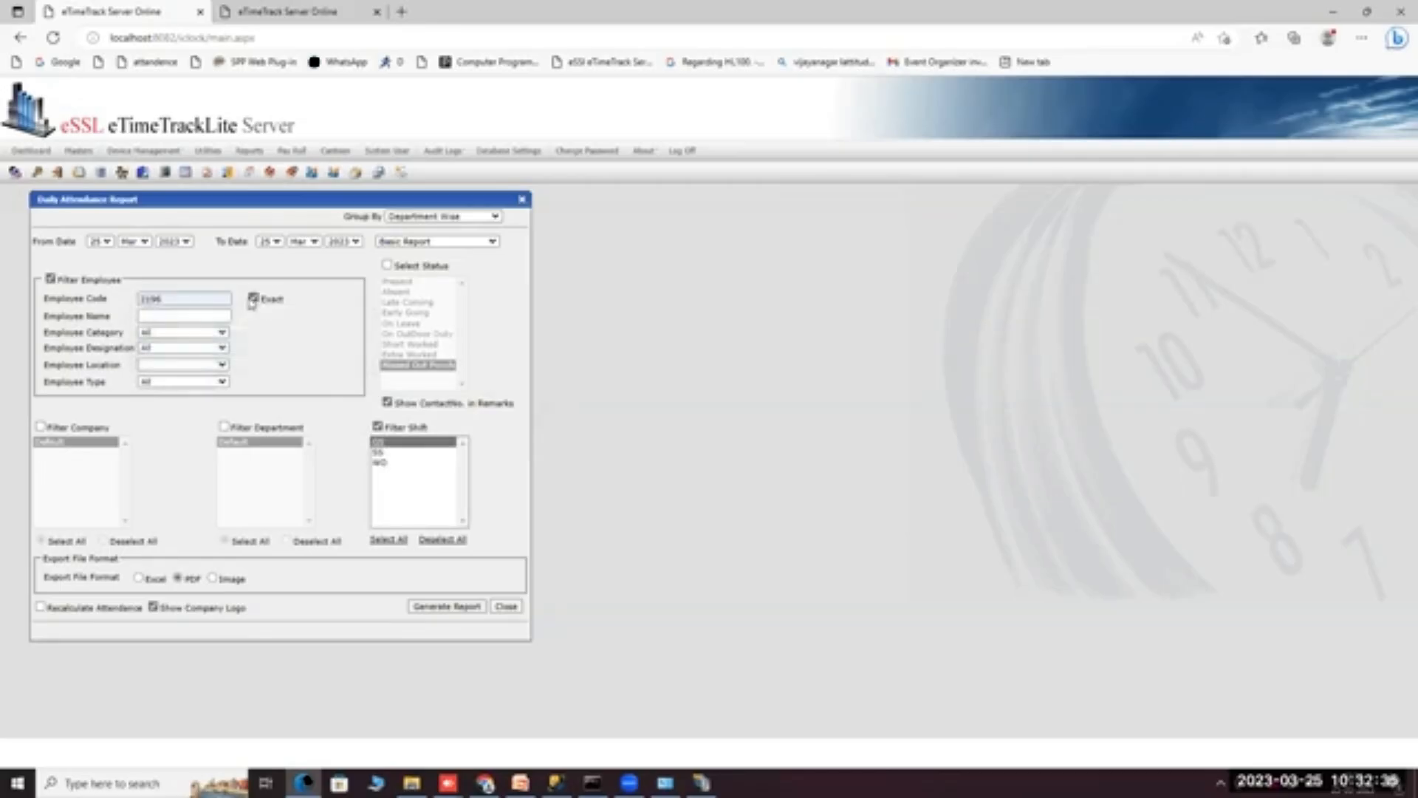
Filter by the On OutDoor Duty status and include contact numbers in the remarks.
{"action": "left_click", "coordinate": [387, 264]}
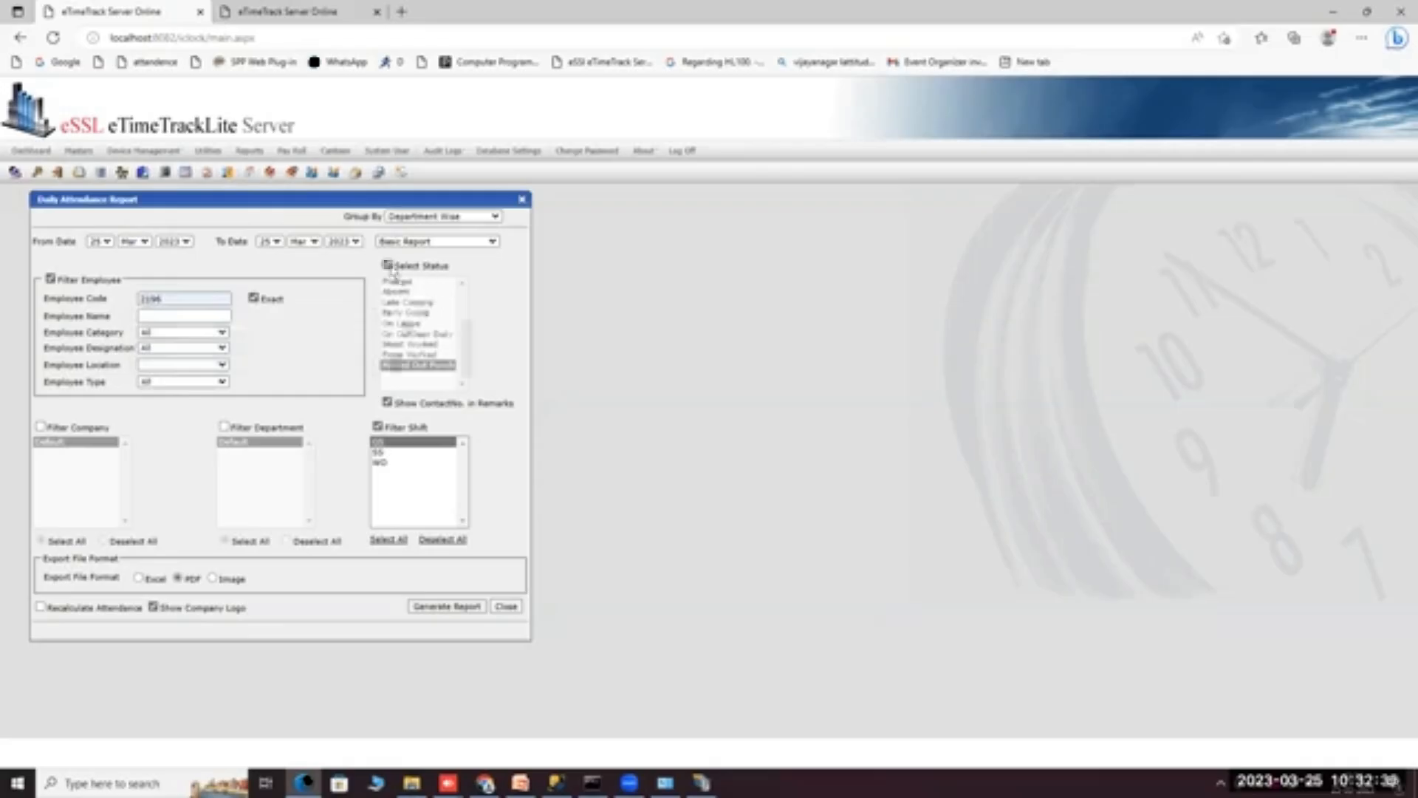
{"action": "left_click", "coordinate": [405, 283]}
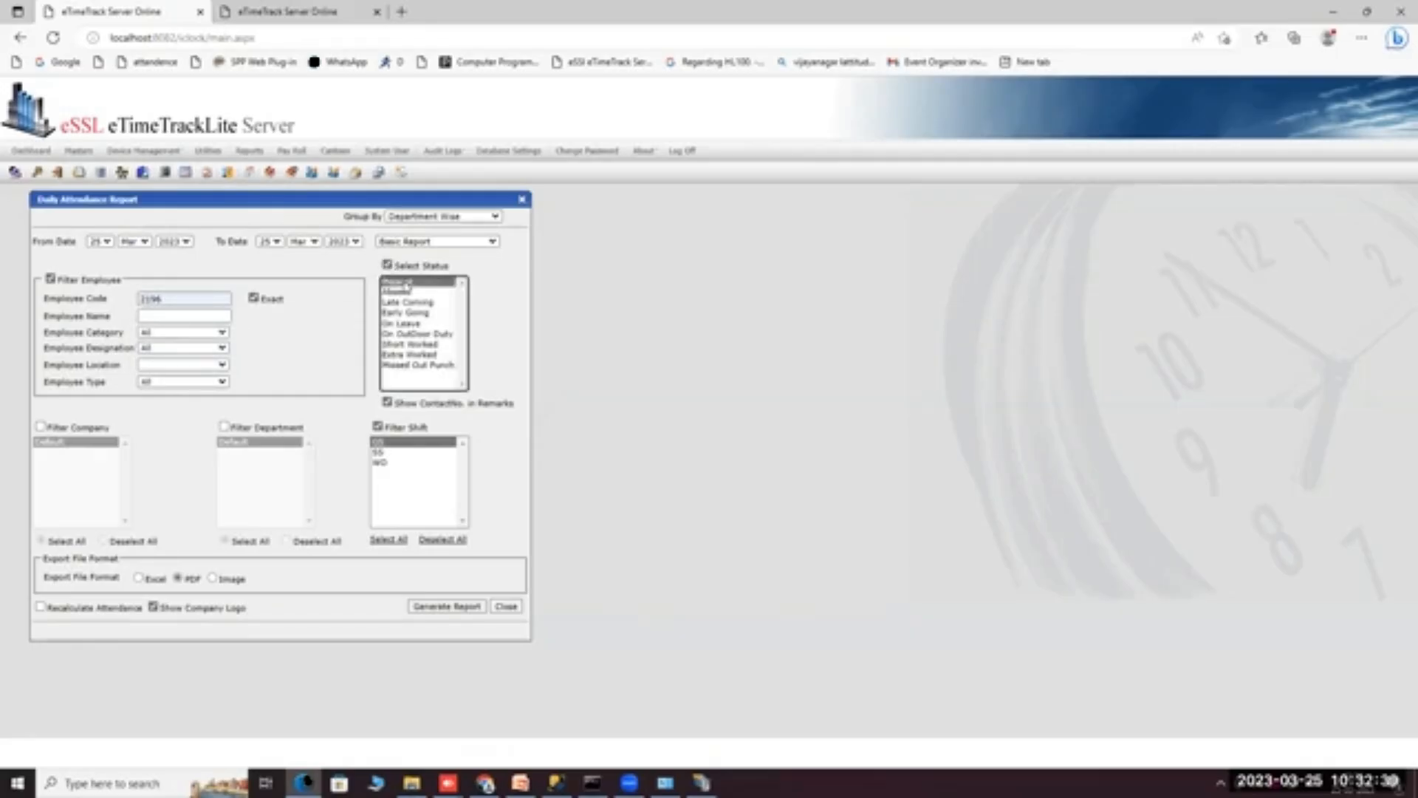
{"action": "left_click", "coordinate": [408, 292]}
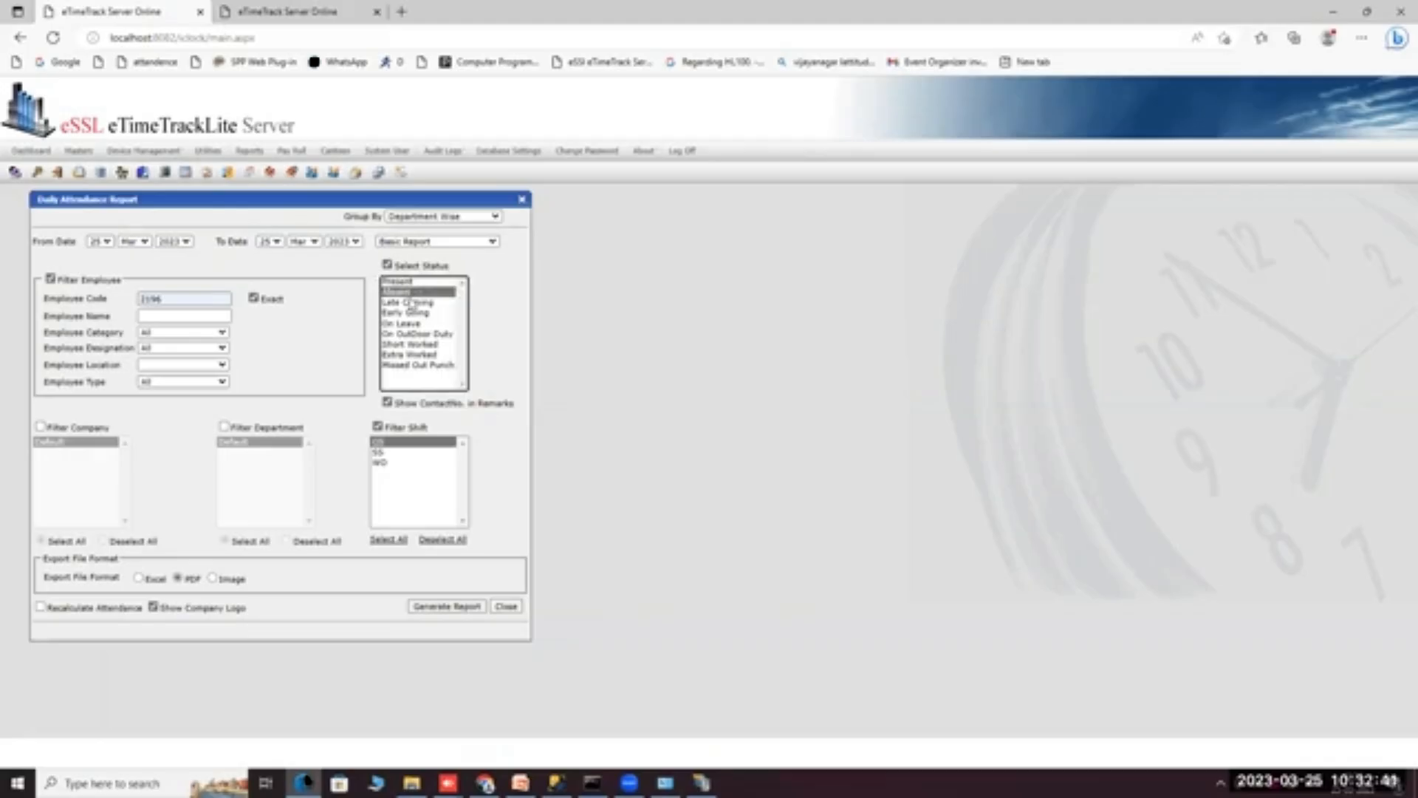
{"action": "left_click", "coordinate": [411, 313]}
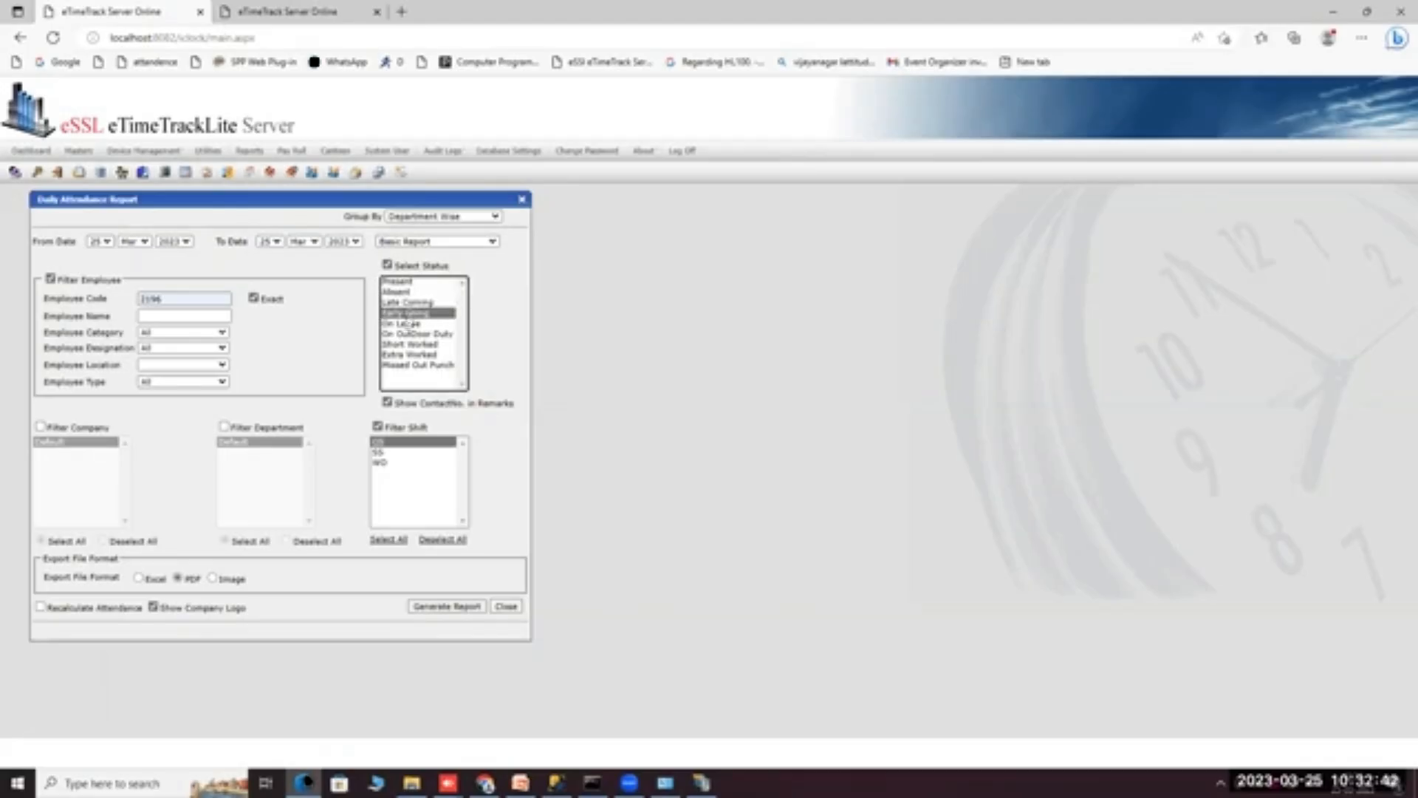
{"action": "left_click", "coordinate": [404, 328]}
{"action": "left_click", "coordinate": [404, 334]}
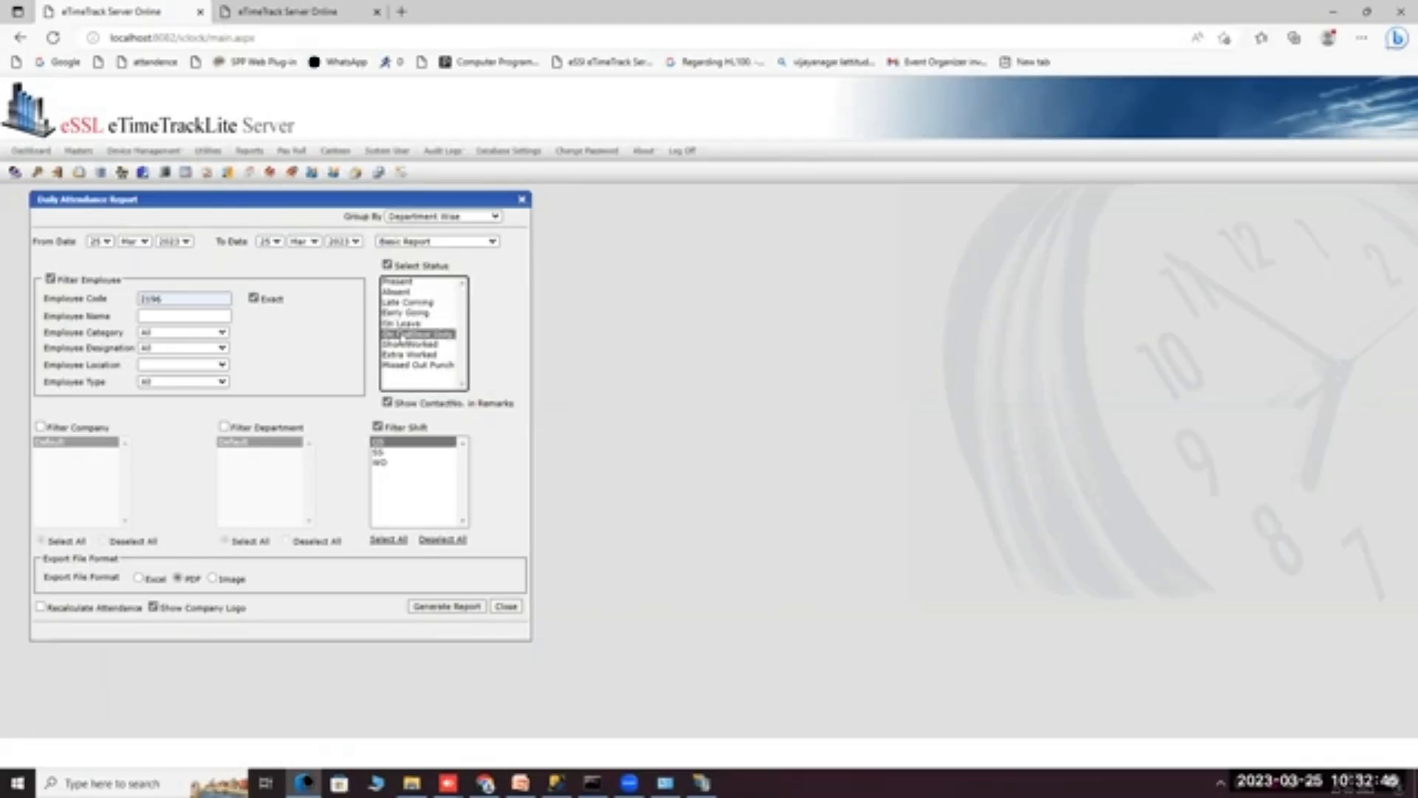
{"action": "left_click", "coordinate": [387, 402]}
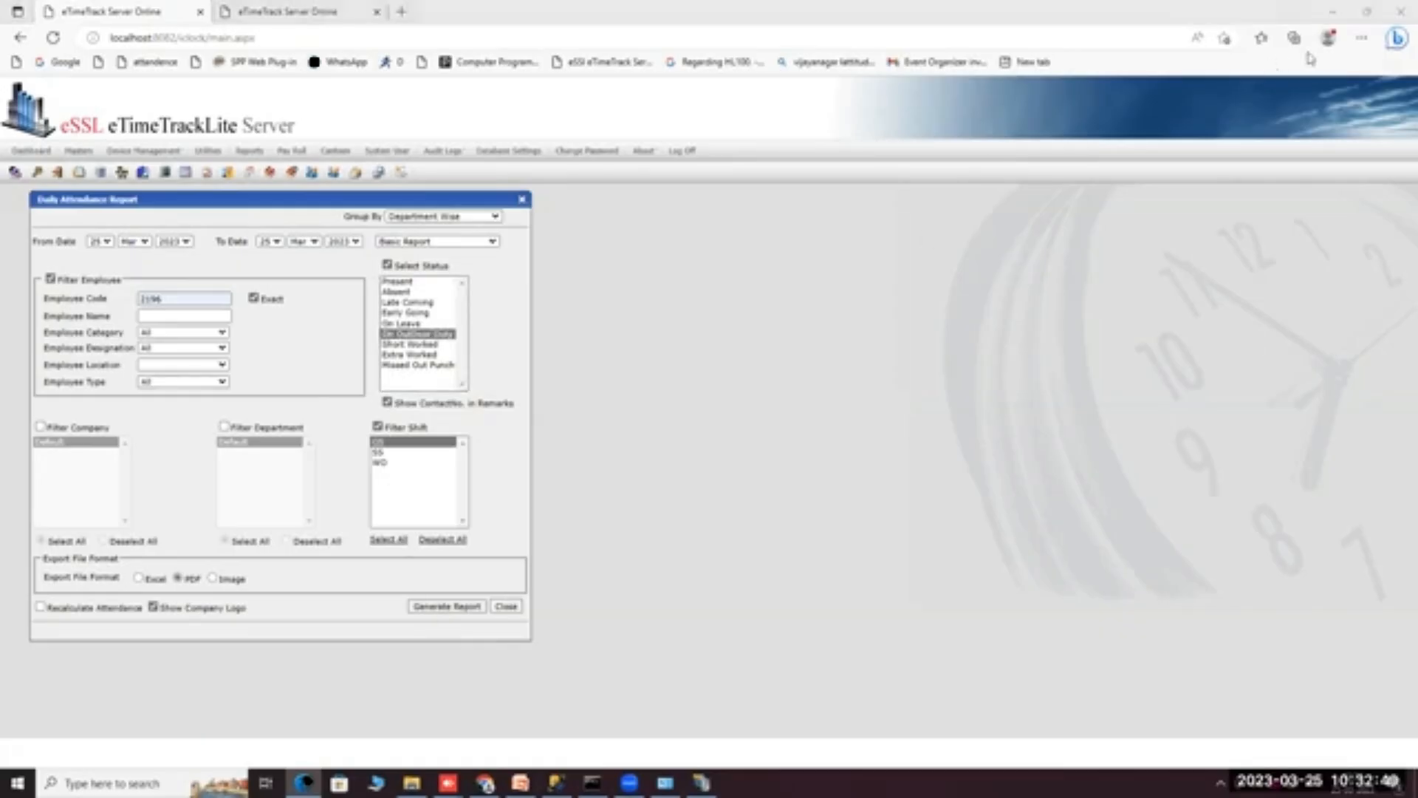
{"action": "left_click", "coordinate": [1361, 39]}
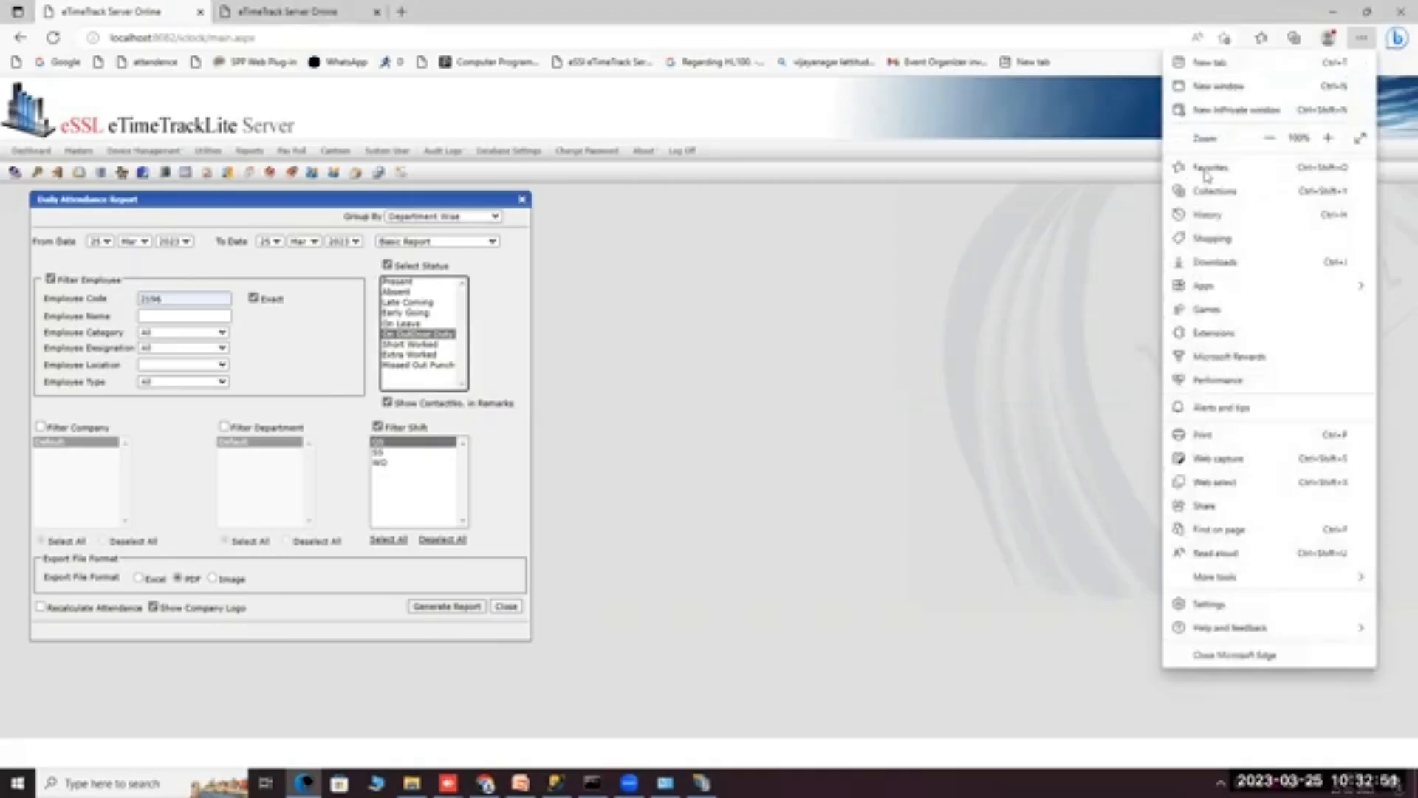
Open Daily Attendance Report (4).pdf from Edge's Downloads list.
{"action": "left_click", "coordinate": [1202, 260]}
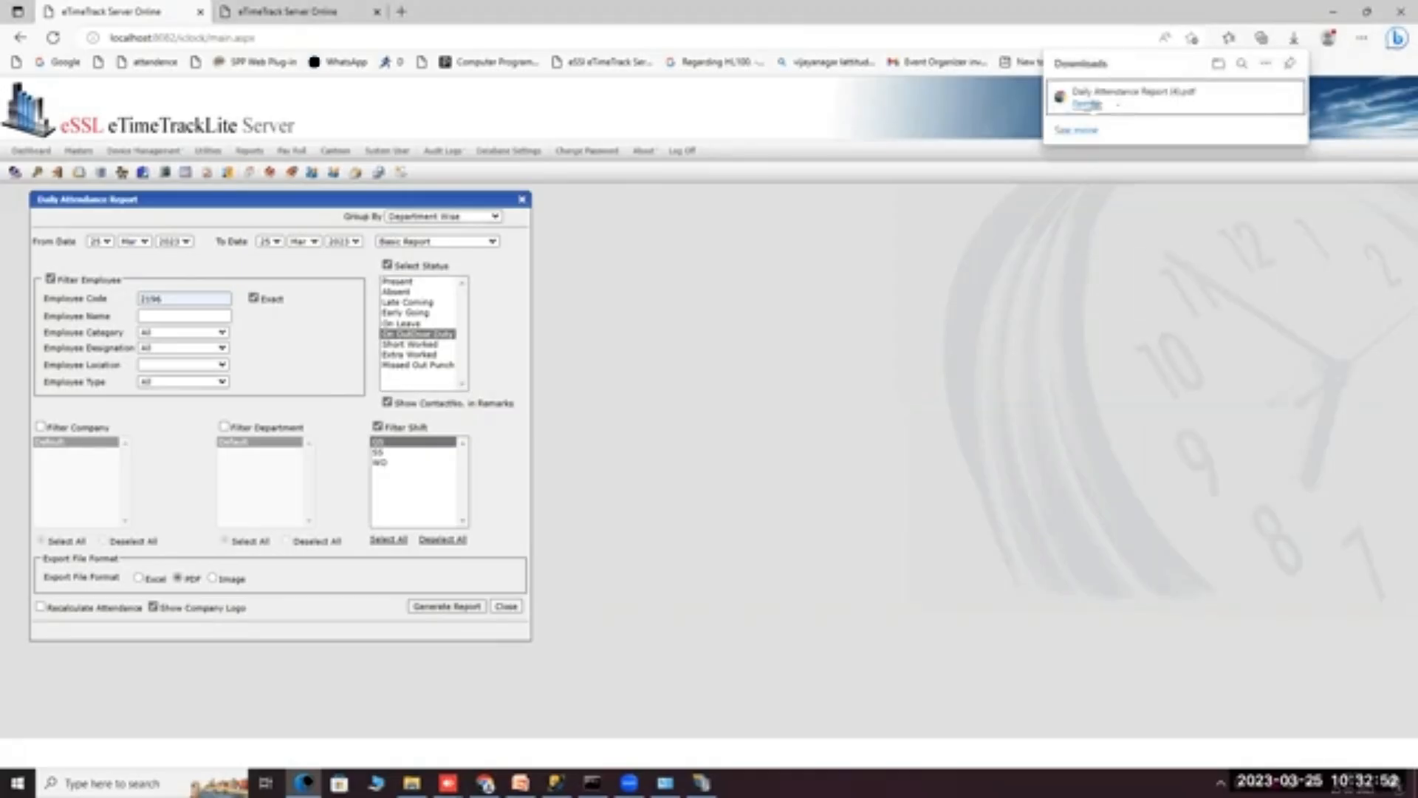
{"action": "left_click", "coordinate": [1130, 110]}
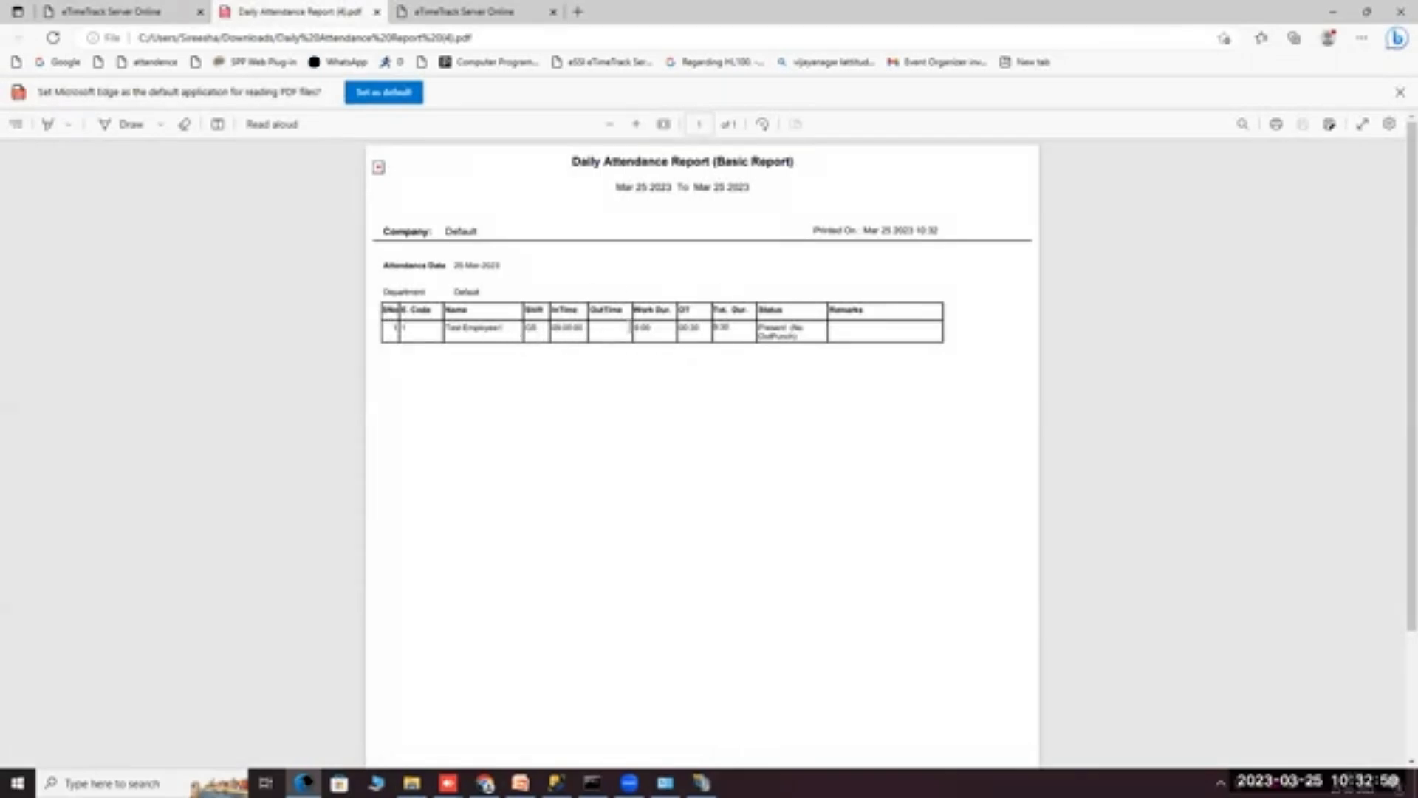
Switch the Daily Attendance Report type to Detailed Report and generate it.
{"action": "left_click", "coordinate": [55, 11]}
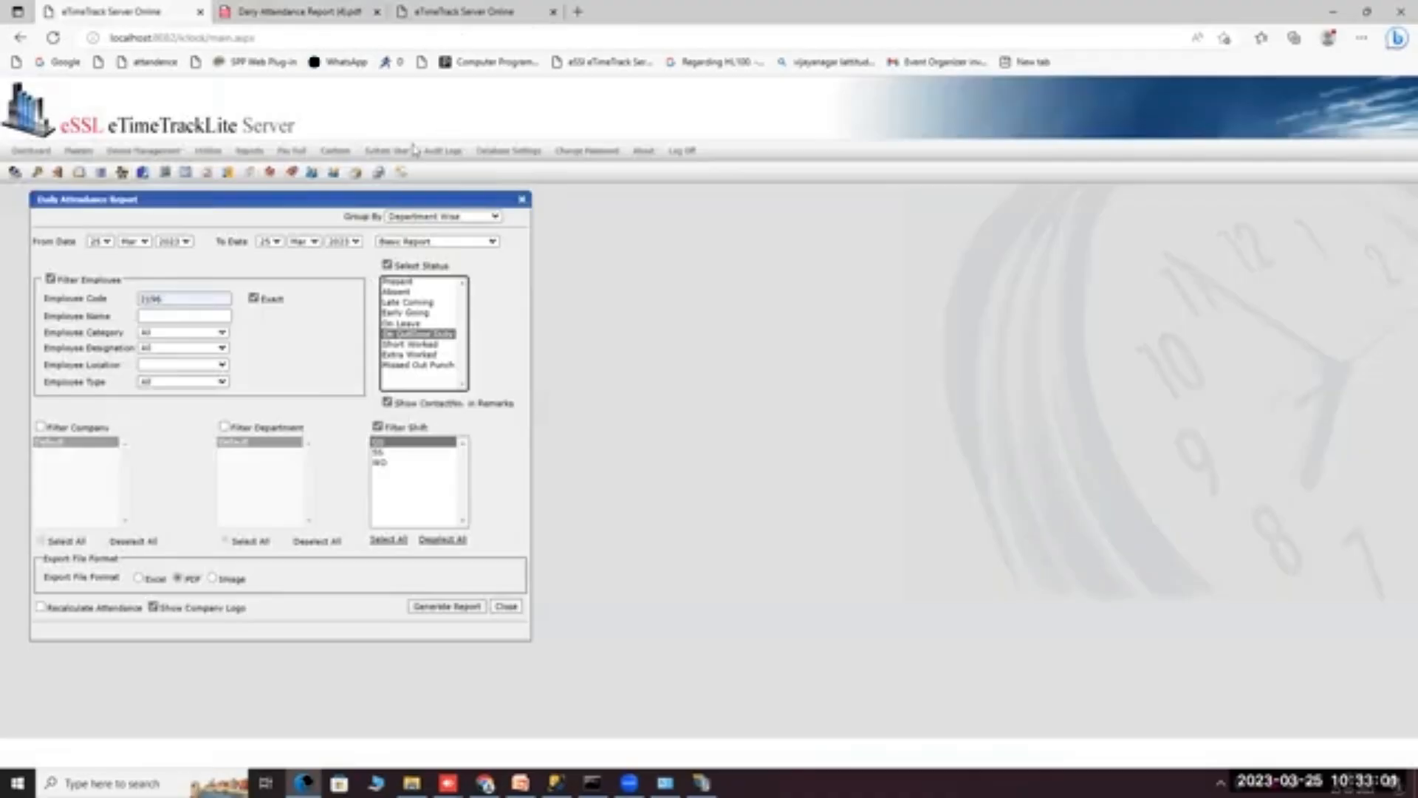
{"action": "left_click", "coordinate": [405, 242]}
{"action": "left_click", "coordinate": [408, 268]}
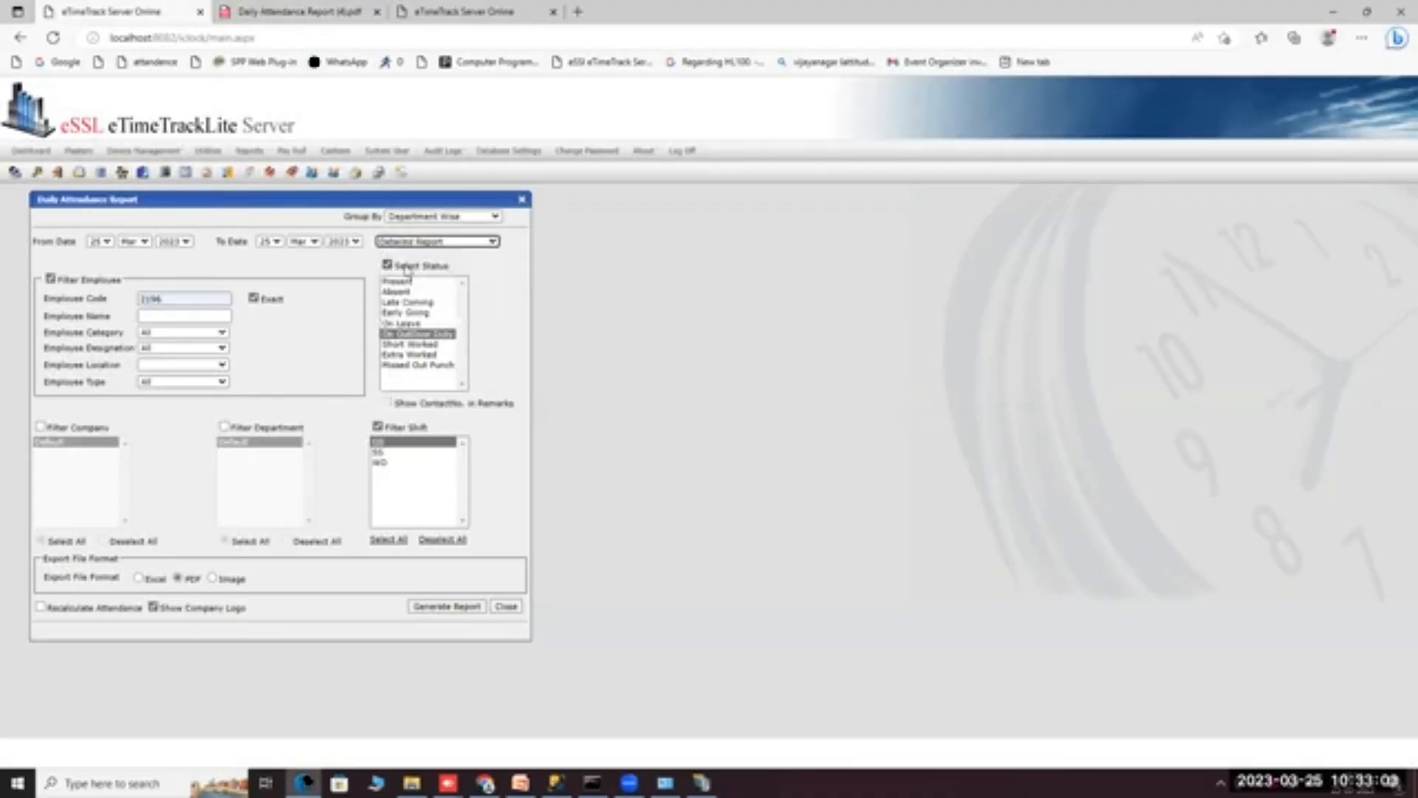
{"action": "left_click", "coordinate": [446, 606]}
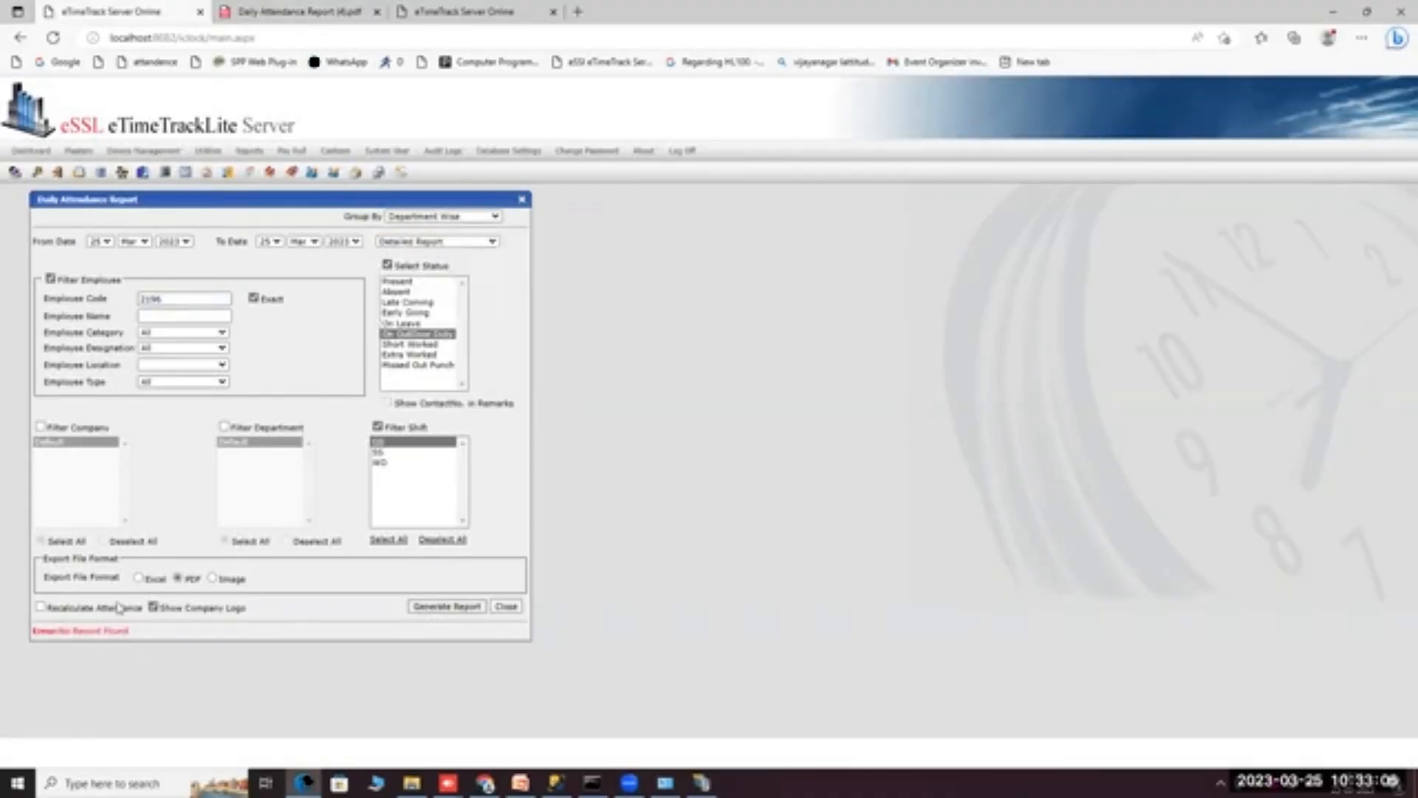
Turn off the status and employee filters and generate the detailed report as a PDF.
{"action": "left_click", "coordinate": [387, 265]}
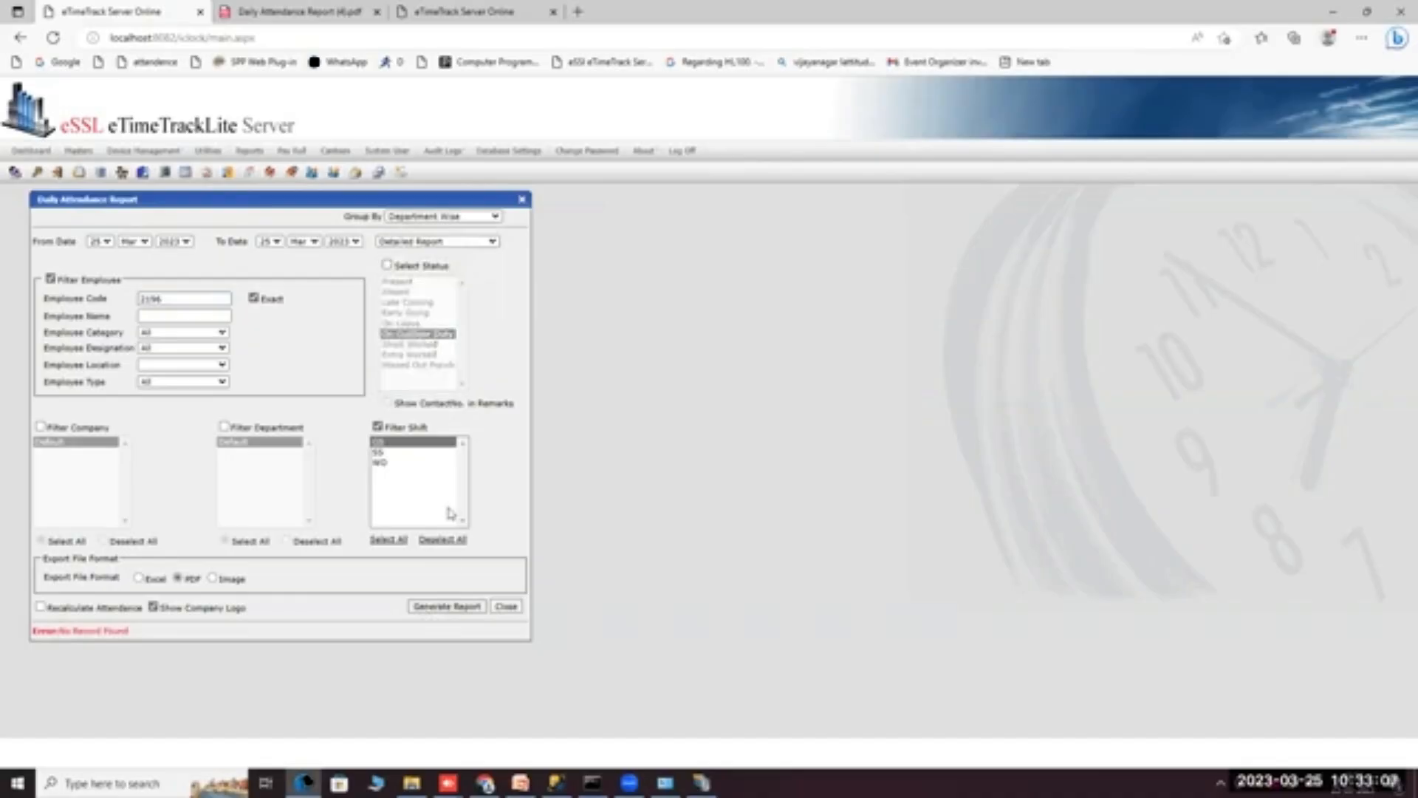
{"action": "left_click", "coordinate": [444, 607]}
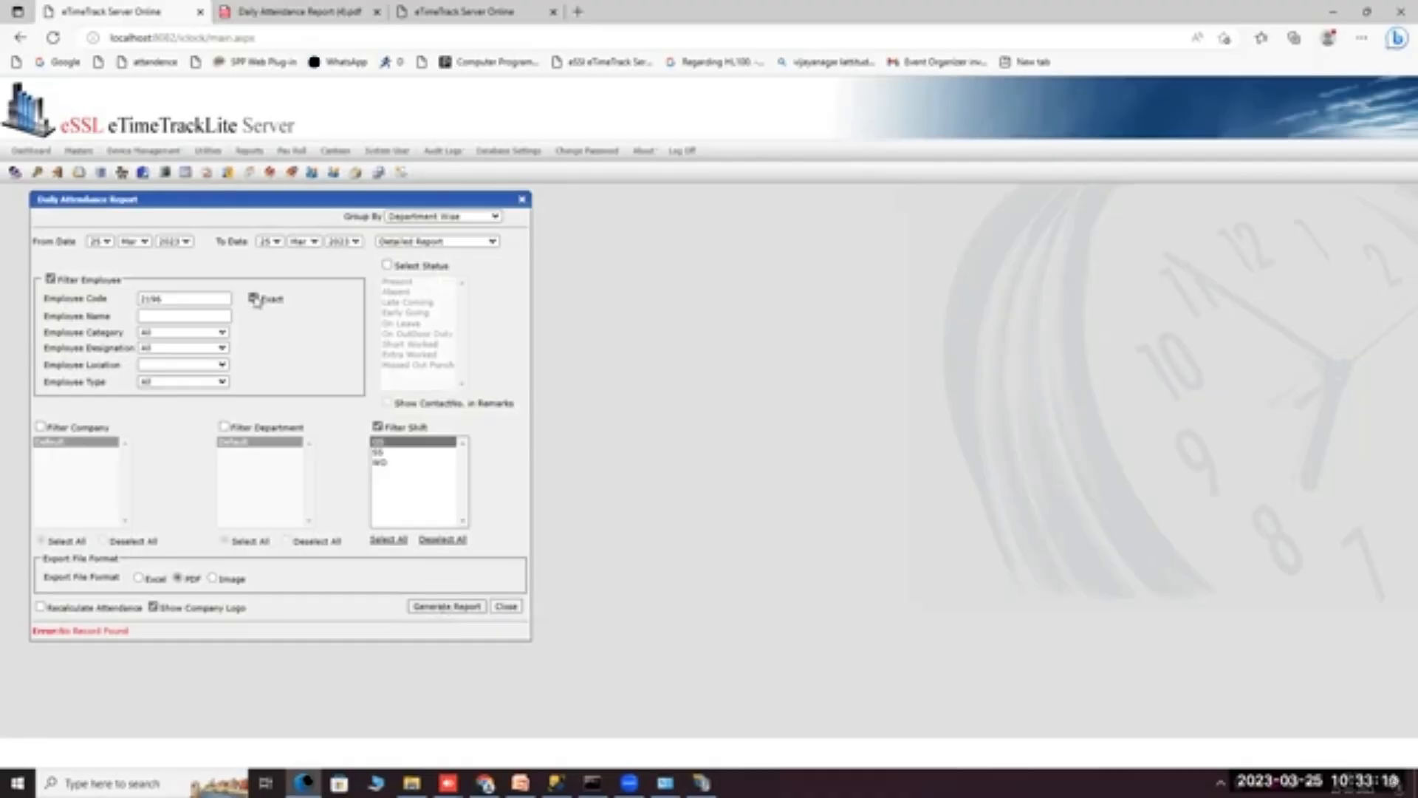
{"action": "left_click", "coordinate": [436, 608]}
{"action": "left_click", "coordinate": [52, 281]}
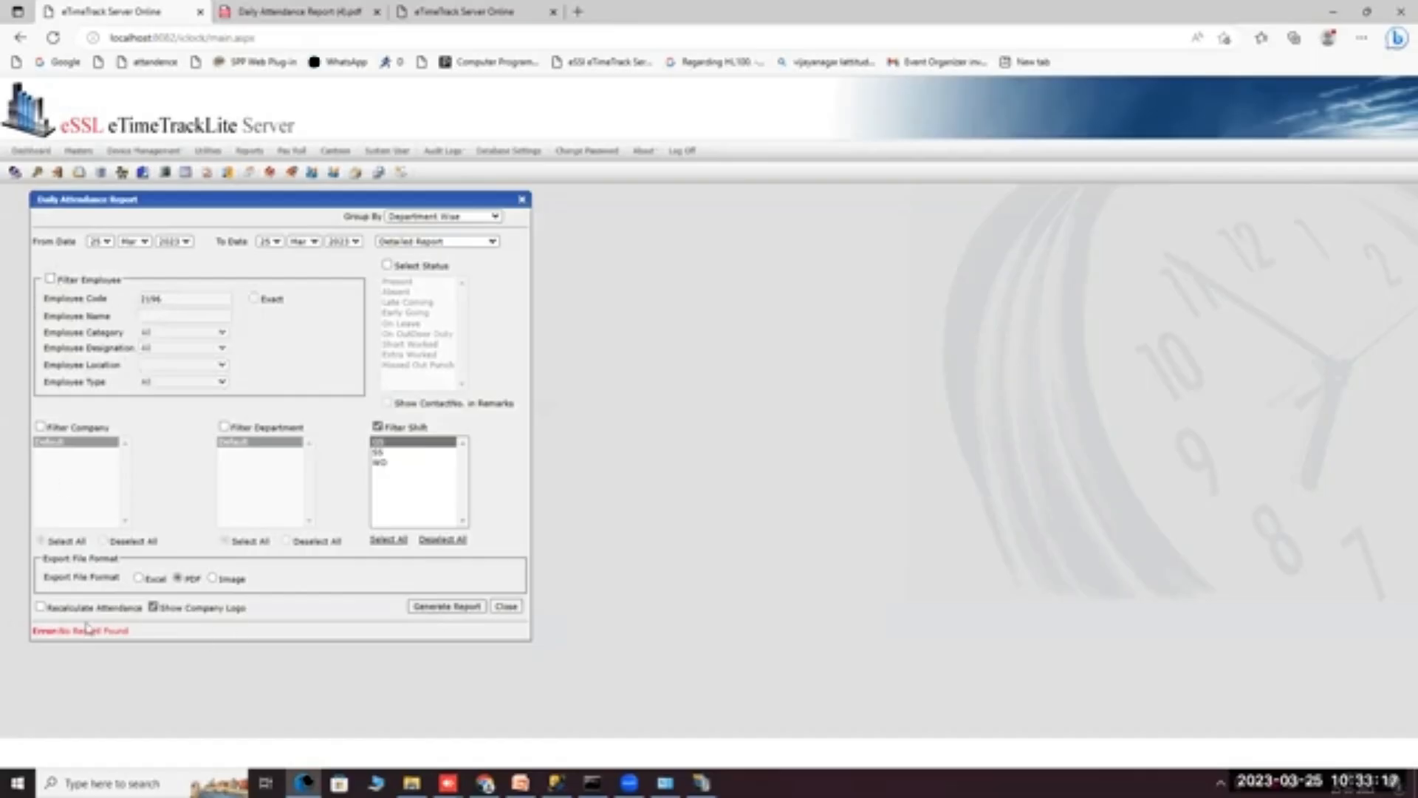
{"action": "left_click_drag", "start_coordinate": [130, 631], "coordinate": [51, 632]}
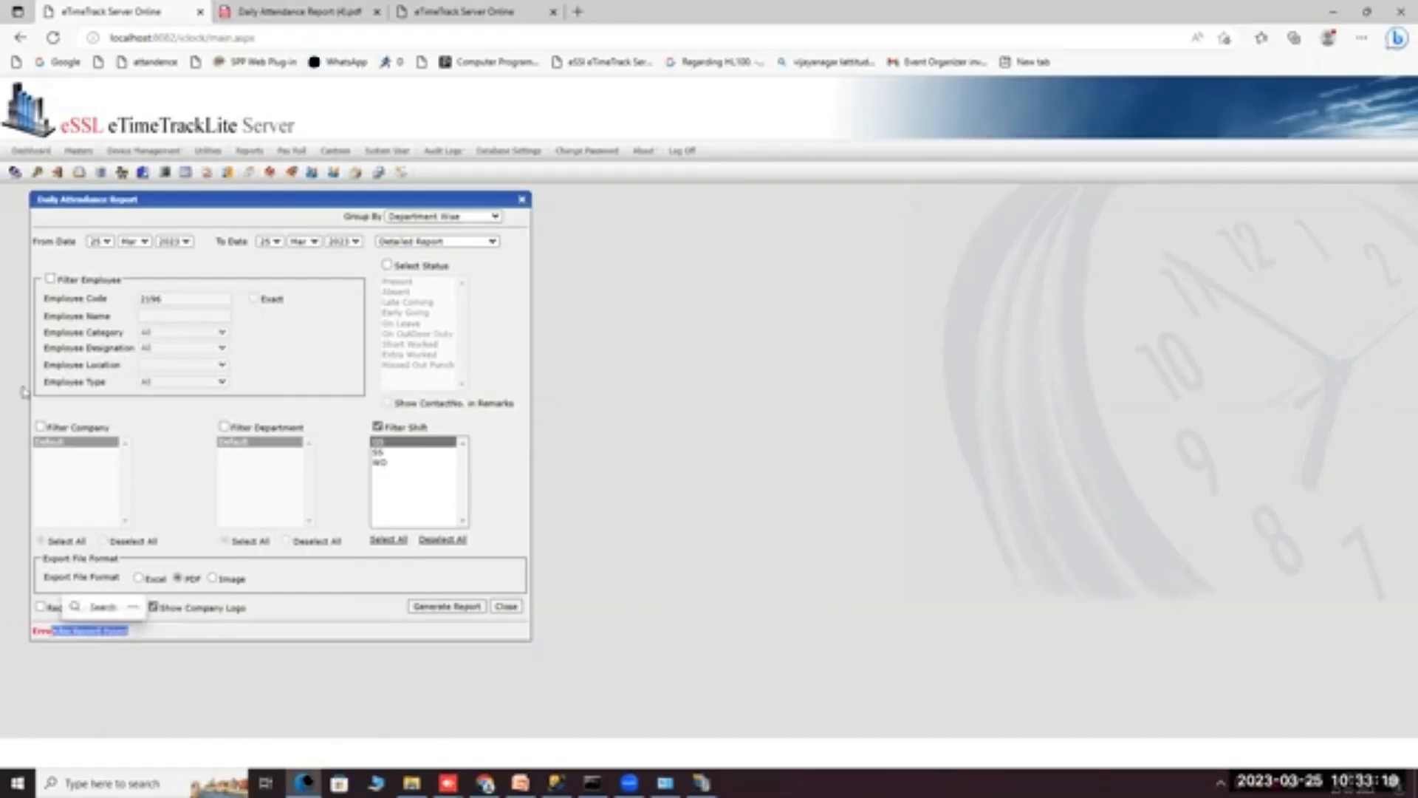
{"action": "left_click", "coordinate": [446, 607]}
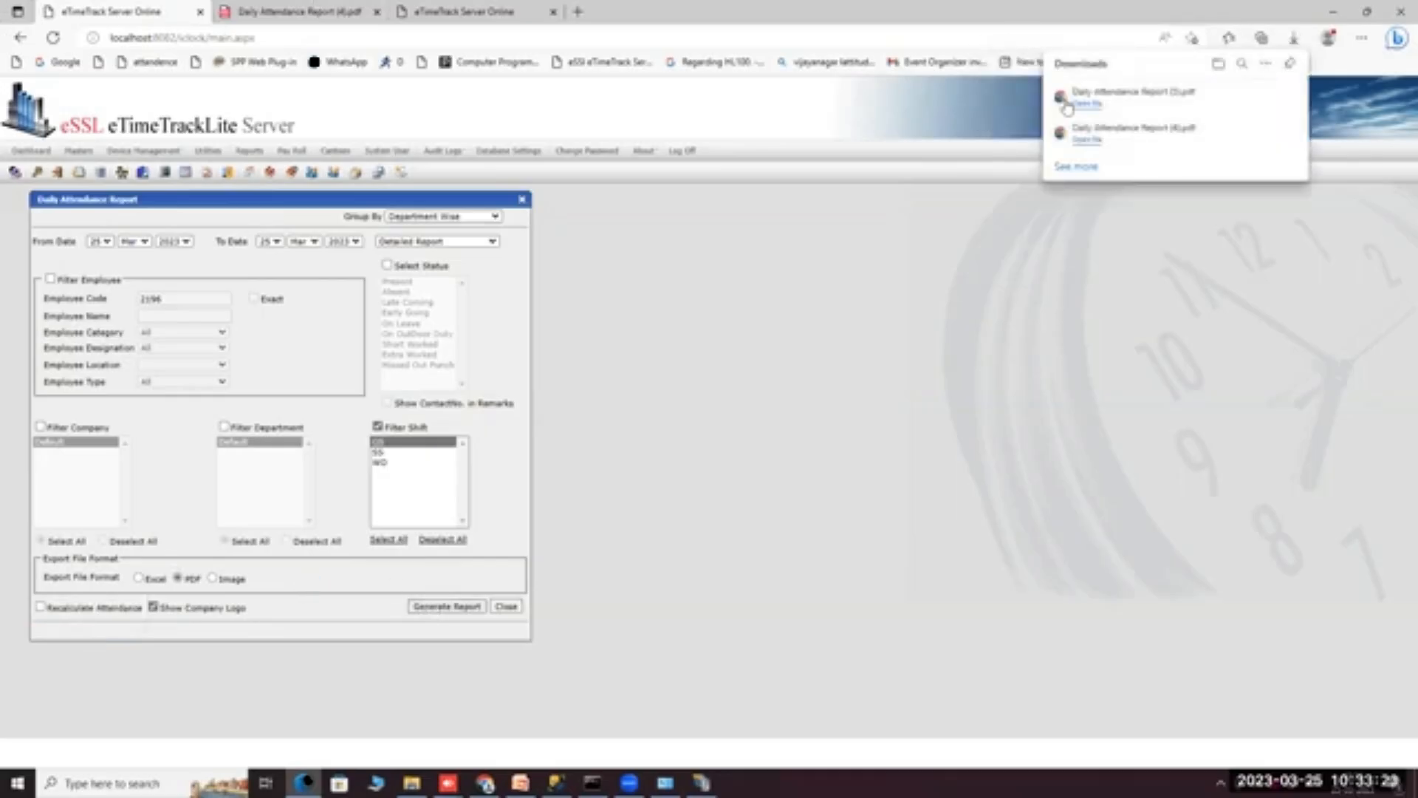
Open Daily Attendance Report (5).pdf from the Downloads flyout.
{"action": "left_click", "coordinate": [1096, 105]}
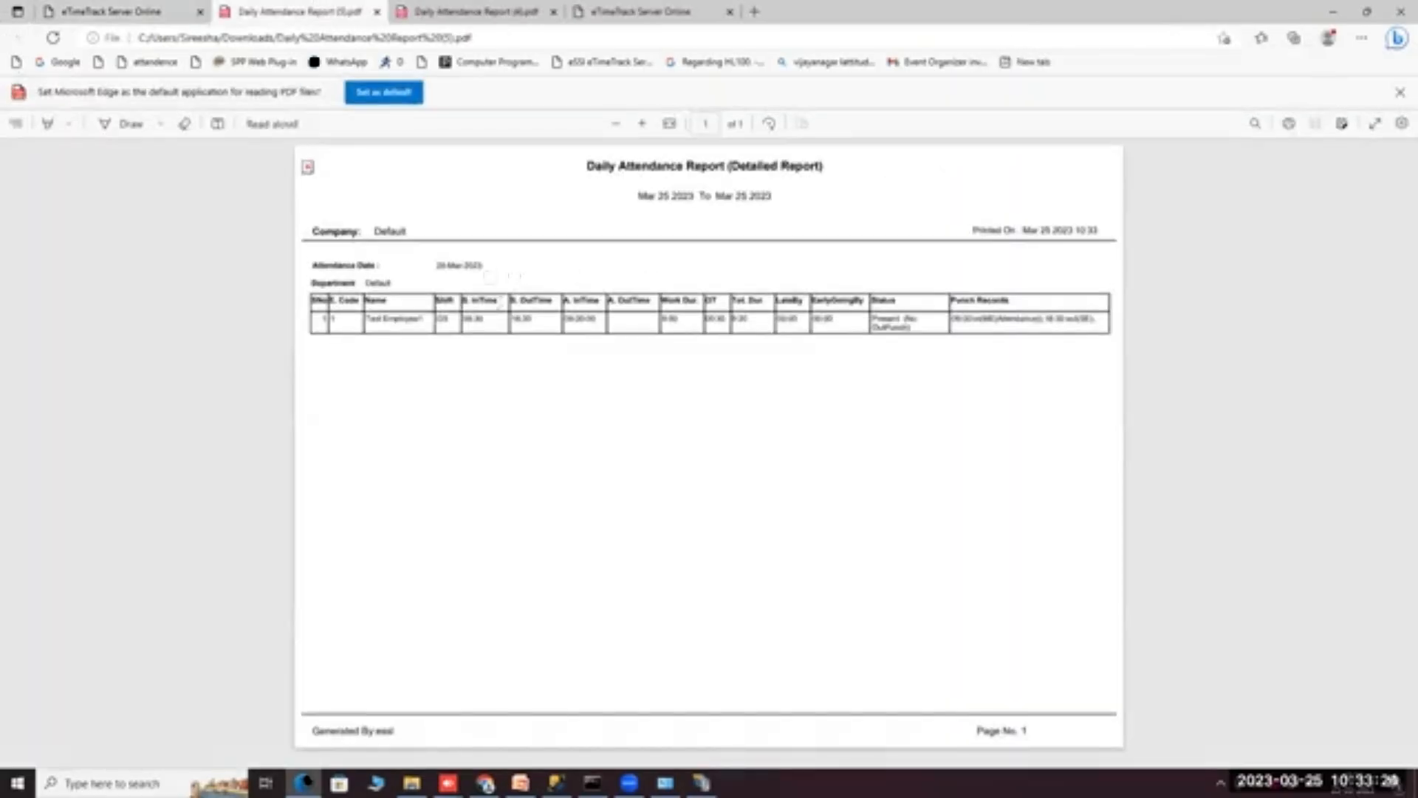
{"action": "left_click_drag", "start_coordinate": [488, 305], "coordinate": [487, 318]}
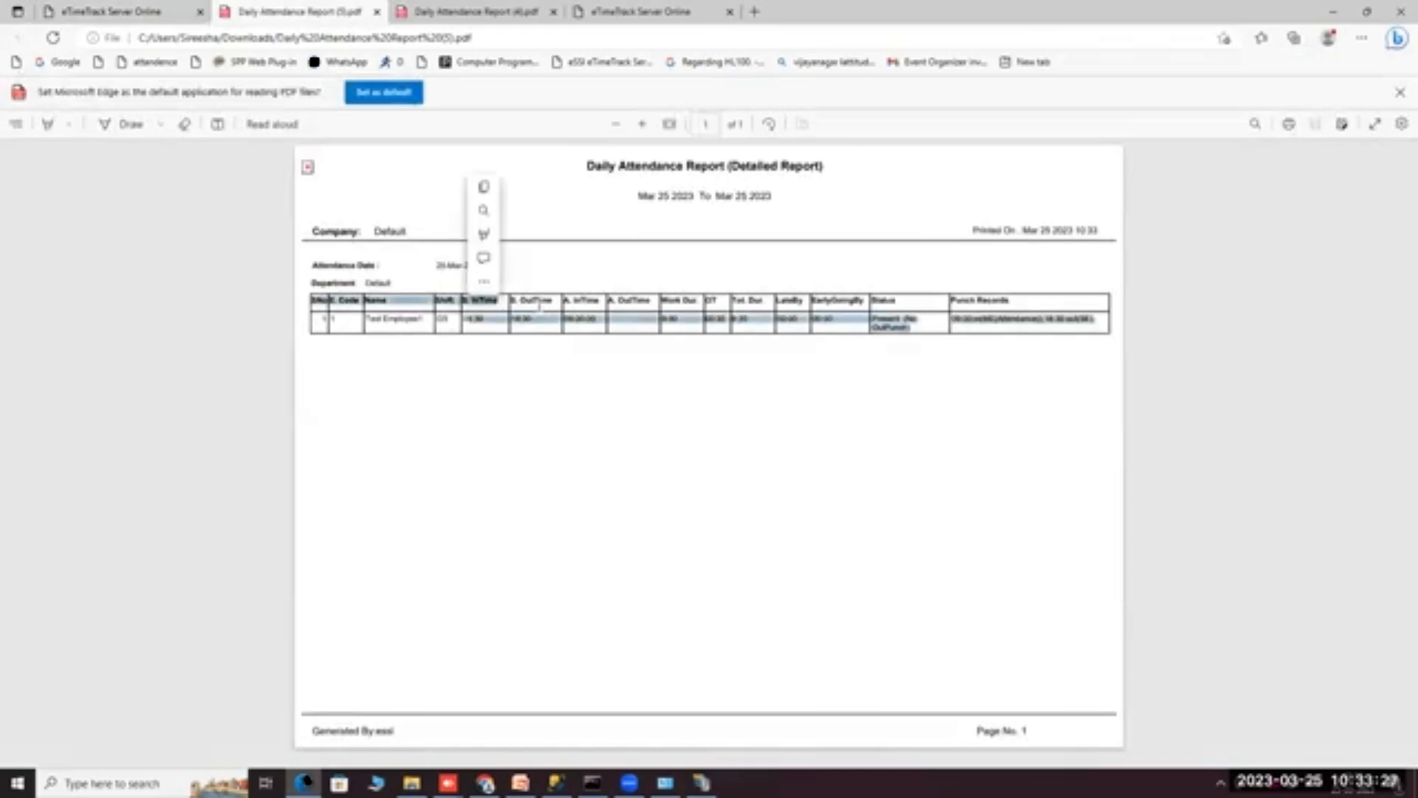
{"action": "left_click", "coordinate": [539, 307]}
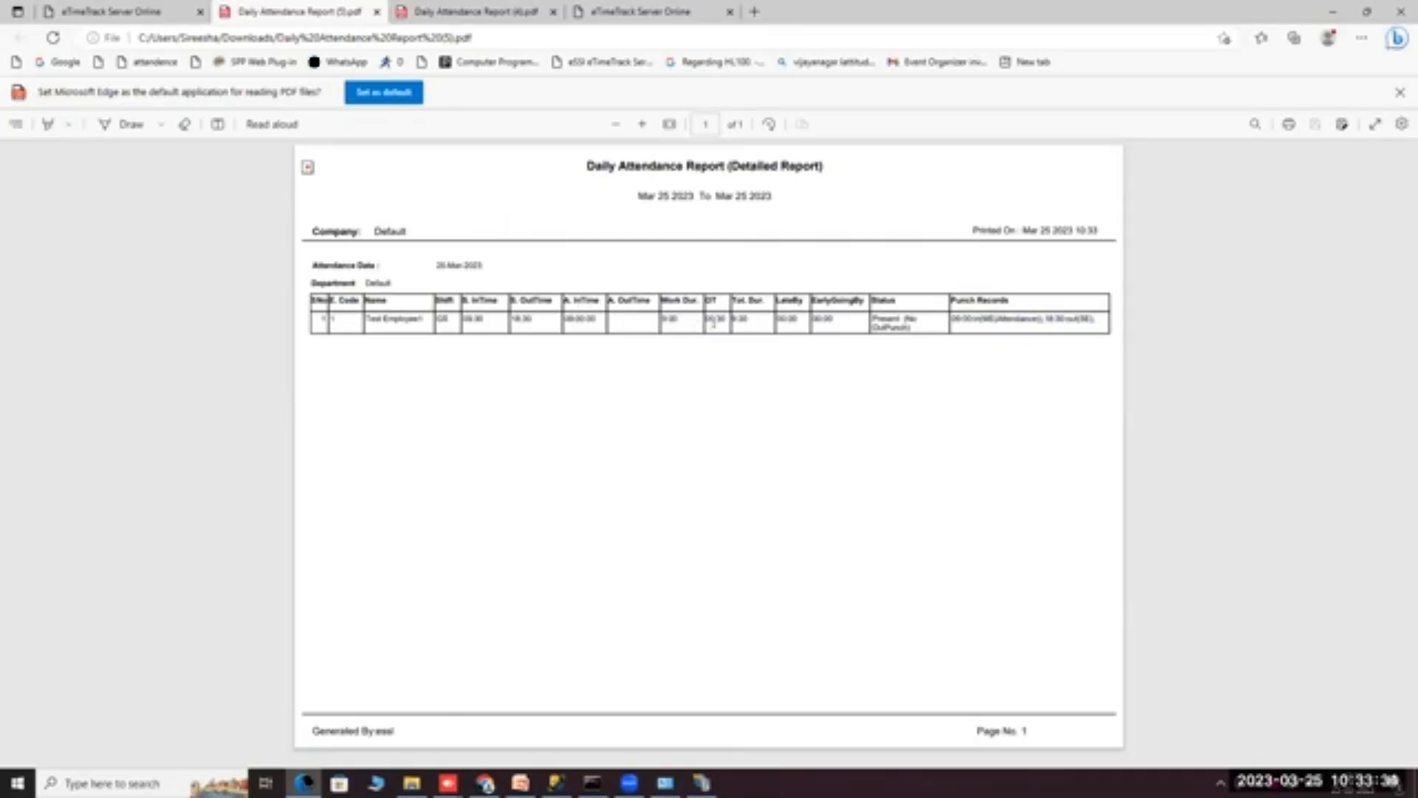
Select the total duration, Present status and punch-record values in the employee's row.
{"action": "double_click", "coordinate": [744, 321]}
{"action": "double_click", "coordinate": [885, 318]}
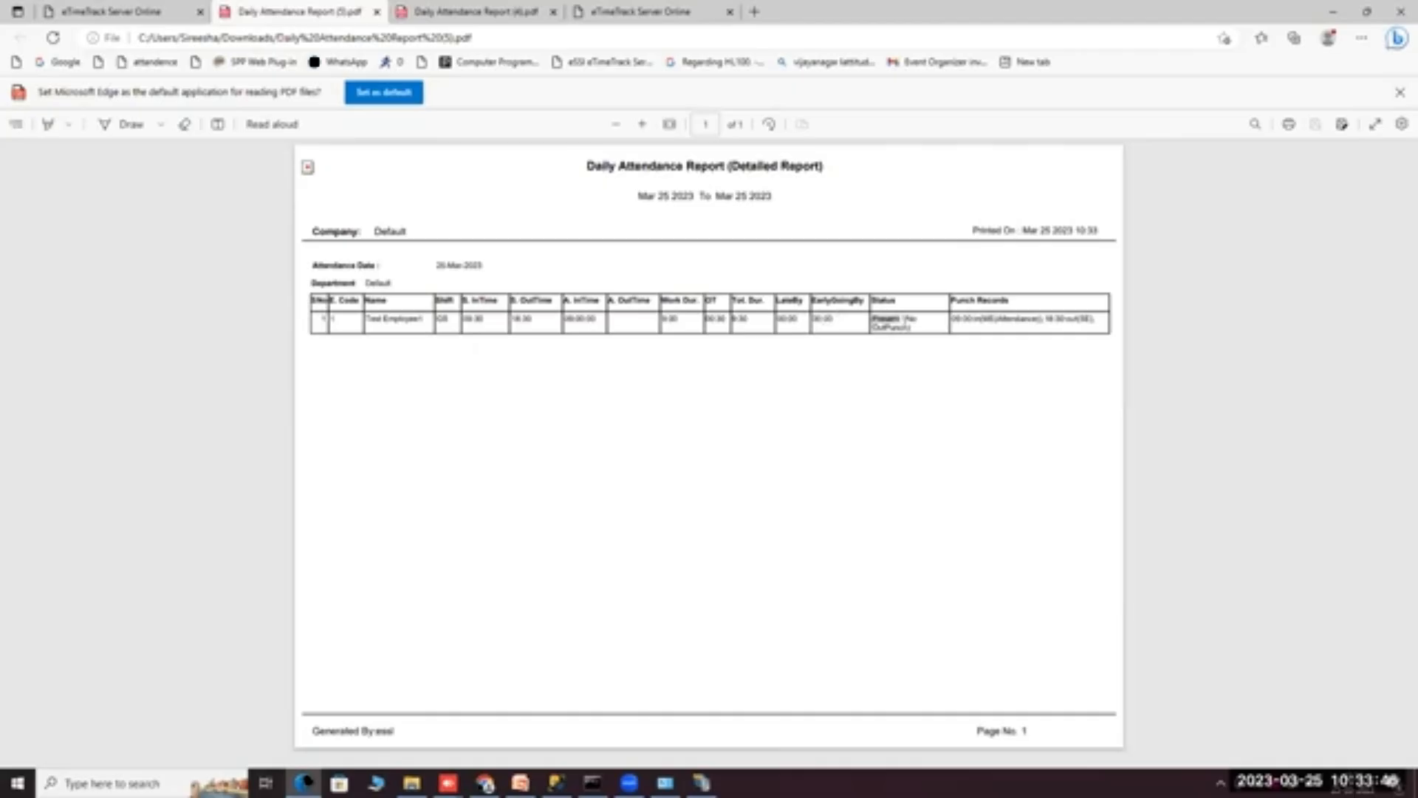
{"action": "double_click", "coordinate": [973, 320]}
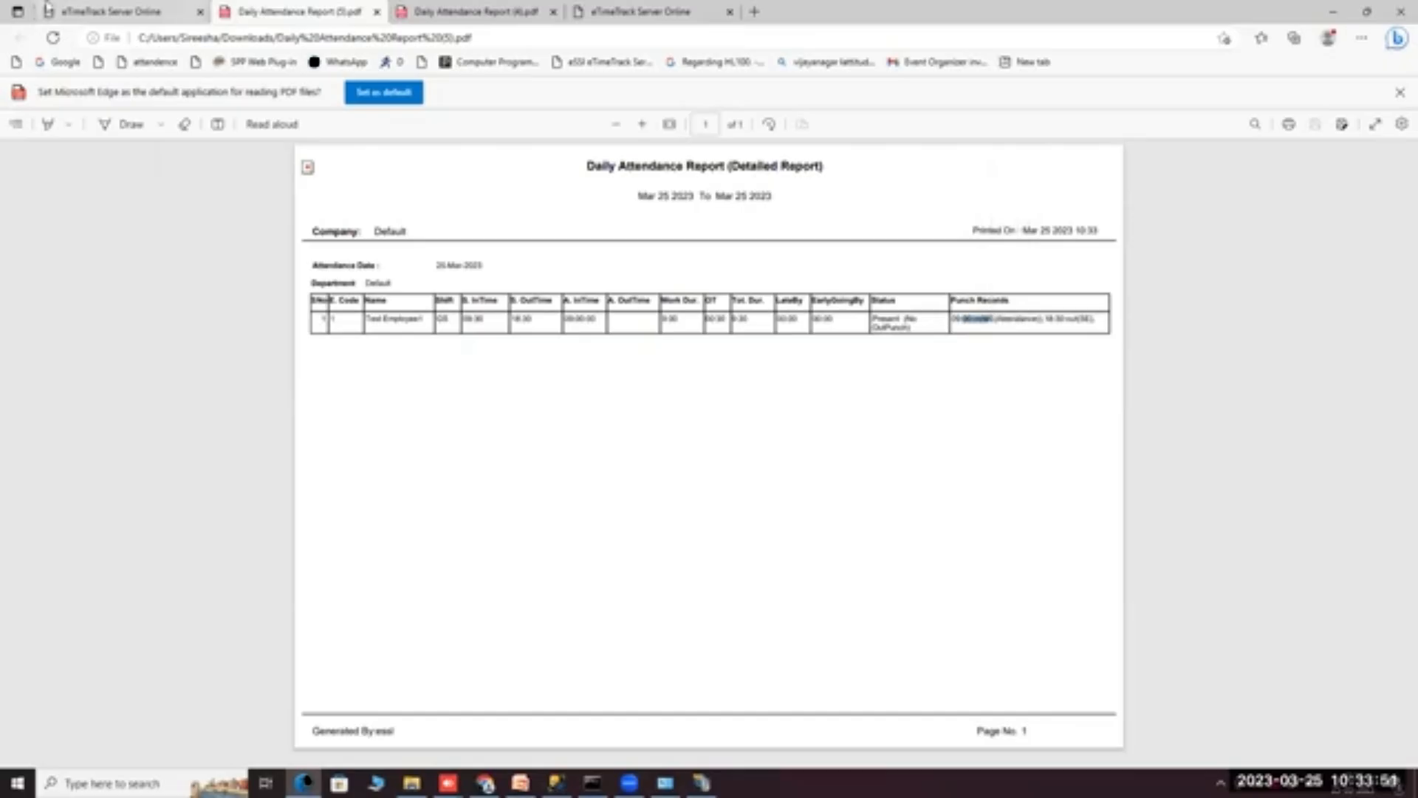
{"action": "left_click", "coordinate": [110, 11]}
Open Reports > Export Logs > Export Attendance Logs.
{"action": "left_click", "coordinate": [249, 151]}
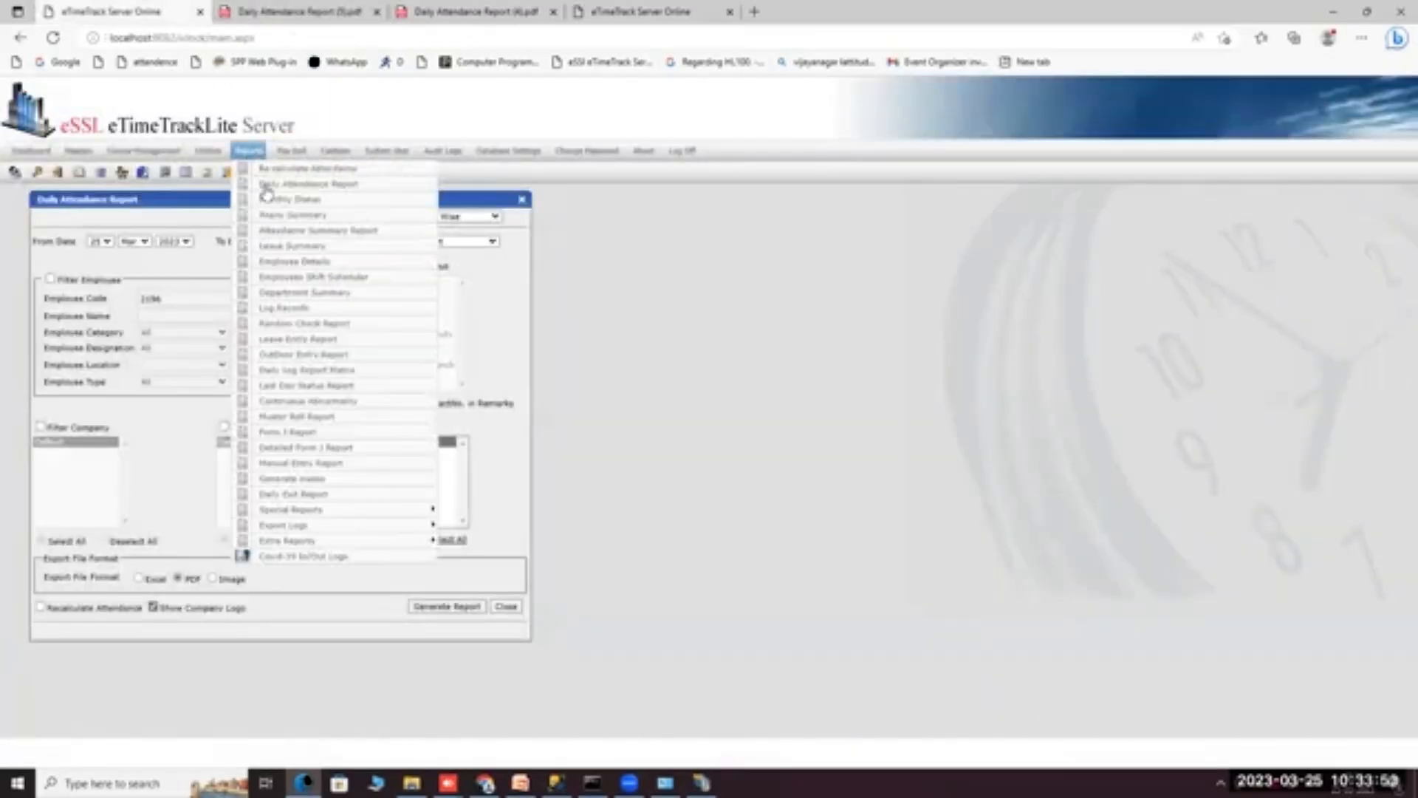
{"action": "mouse_move", "coordinate": [288, 541]}
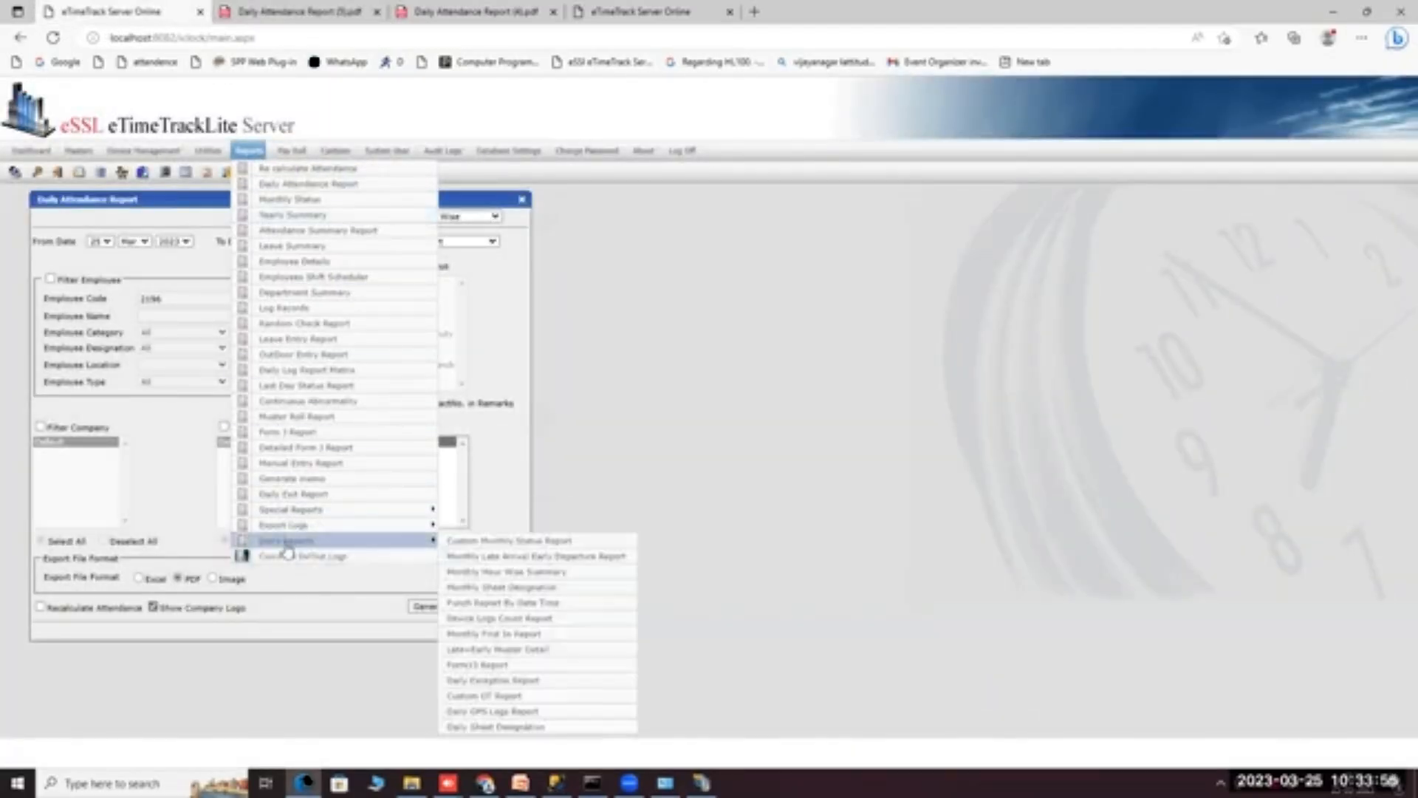
{"action": "mouse_move", "coordinate": [417, 526]}
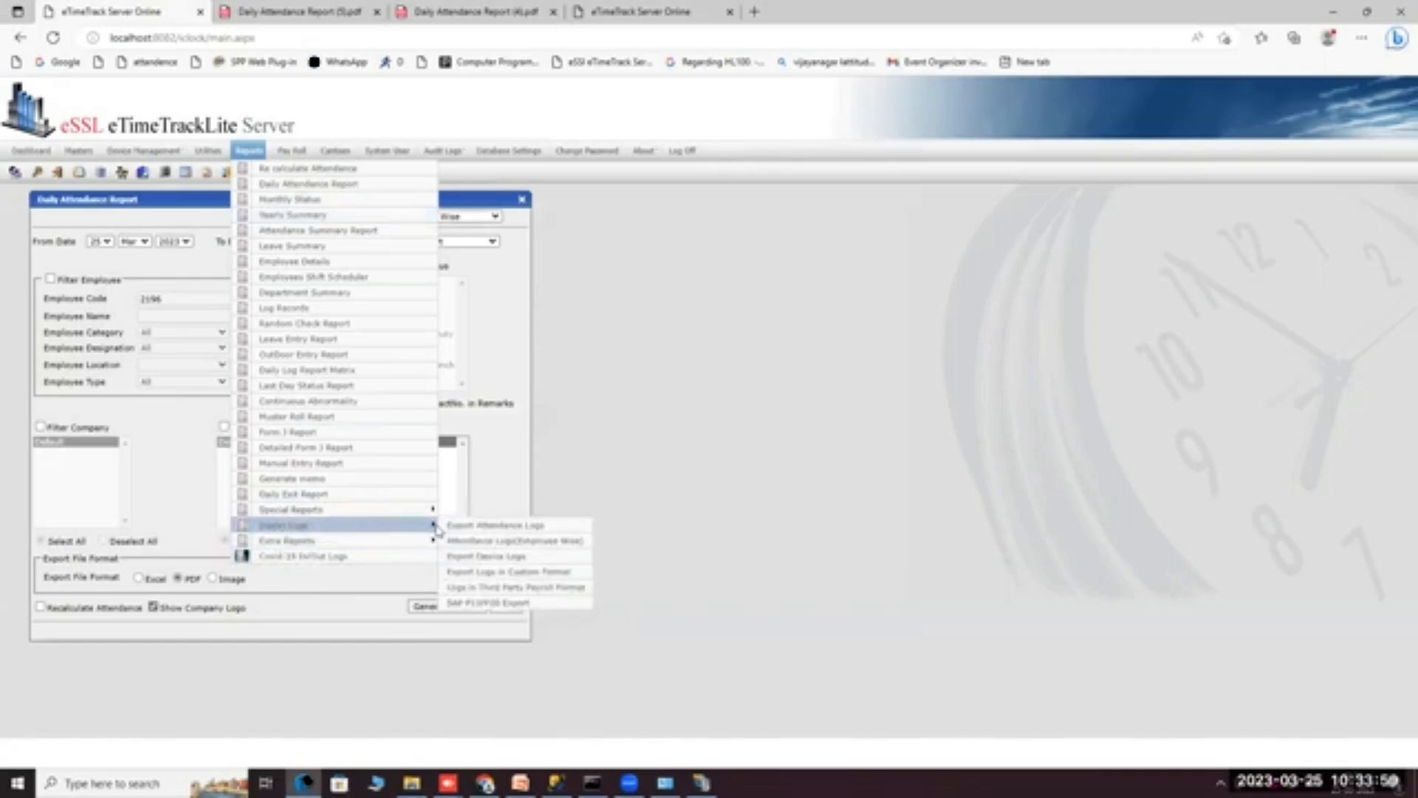
{"action": "left_click", "coordinate": [452, 526]}
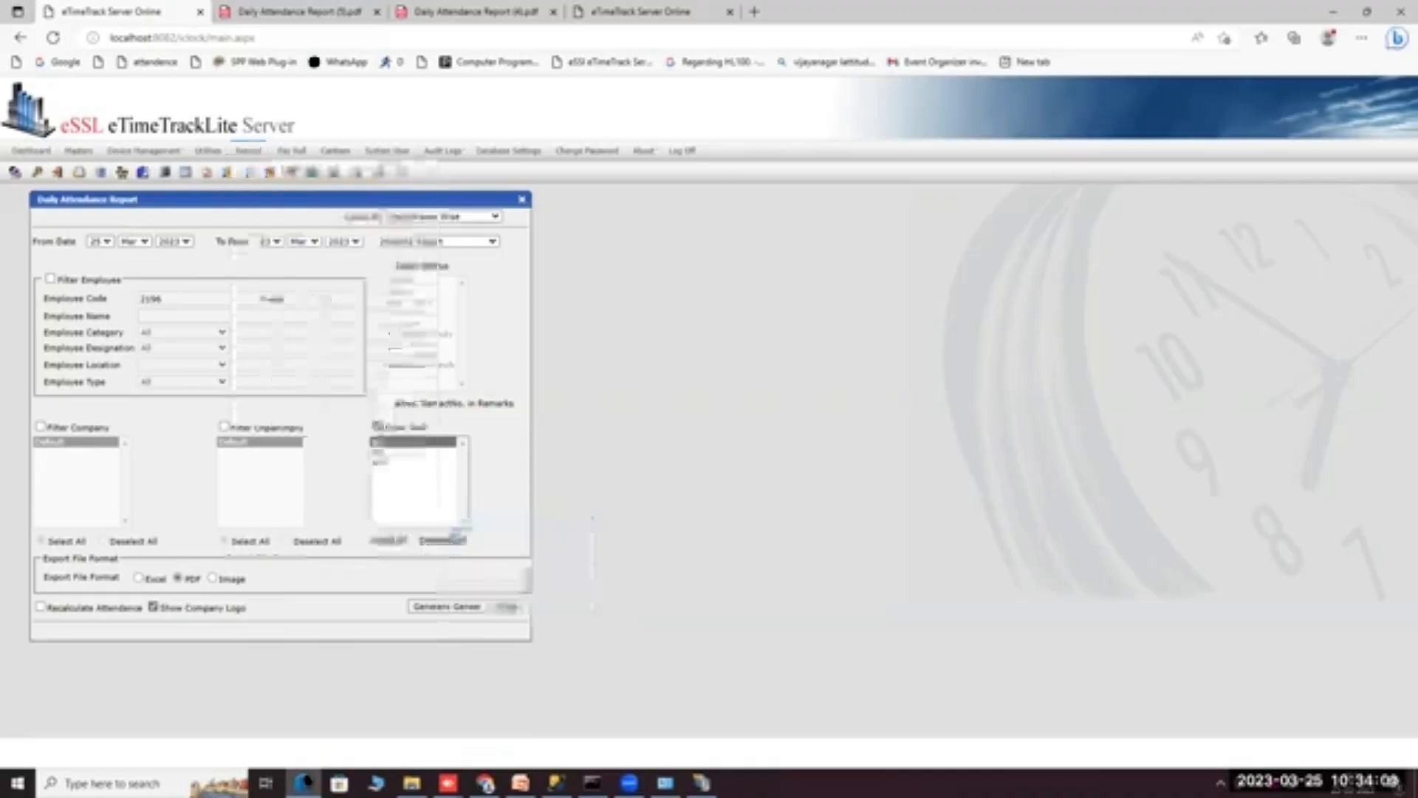
Add Employee Code and Designation columns, export the logs, and open Attendance Logs.csv.
{"action": "left_click", "coordinate": [95, 277]}
{"action": "left_click", "coordinate": [272, 322]}
{"action": "left_click", "coordinate": [118, 329]}
{"action": "left_click", "coordinate": [271, 322]}
{"action": "left_click", "coordinate": [135, 246]}
{"action": "left_click", "coordinate": [301, 260]}
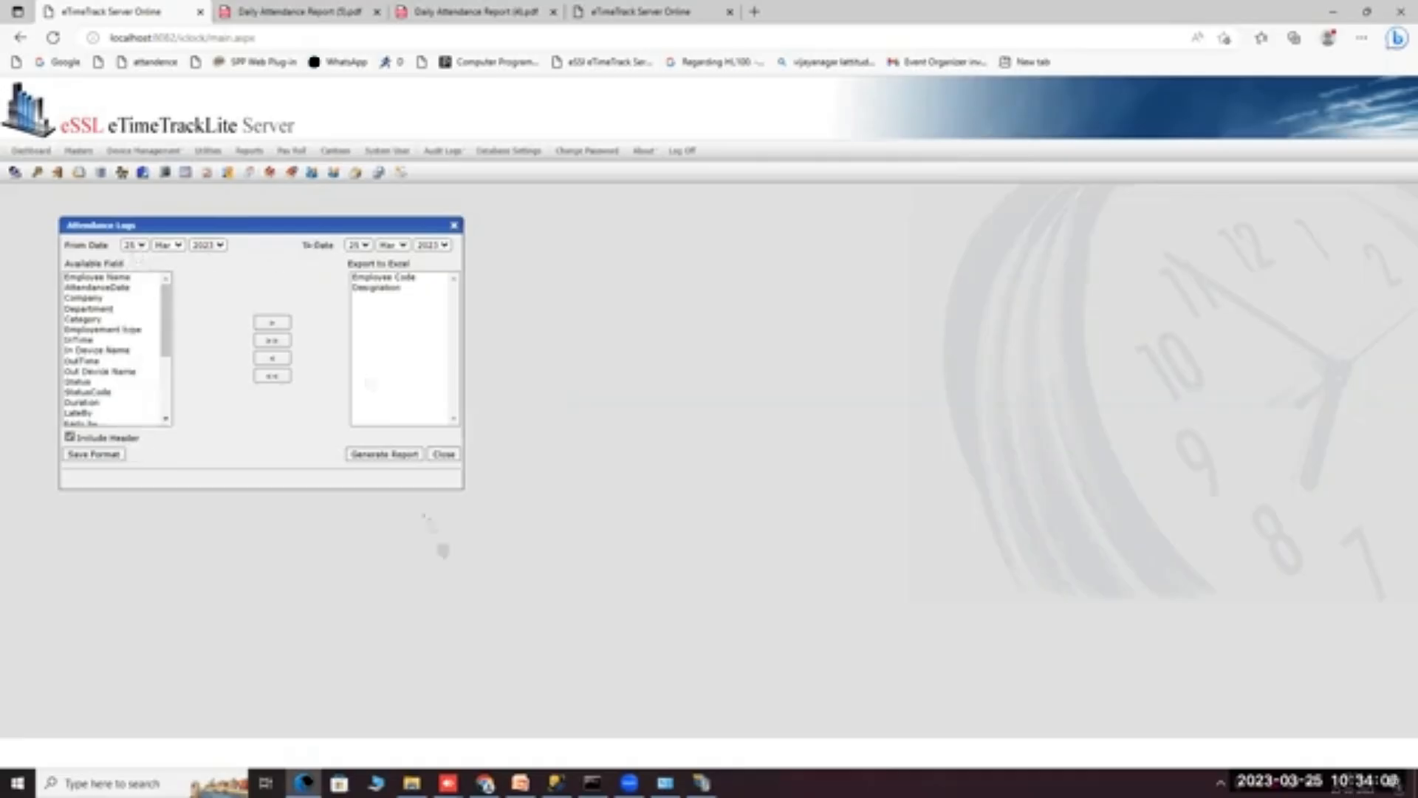
{"action": "left_click", "coordinate": [384, 453]}
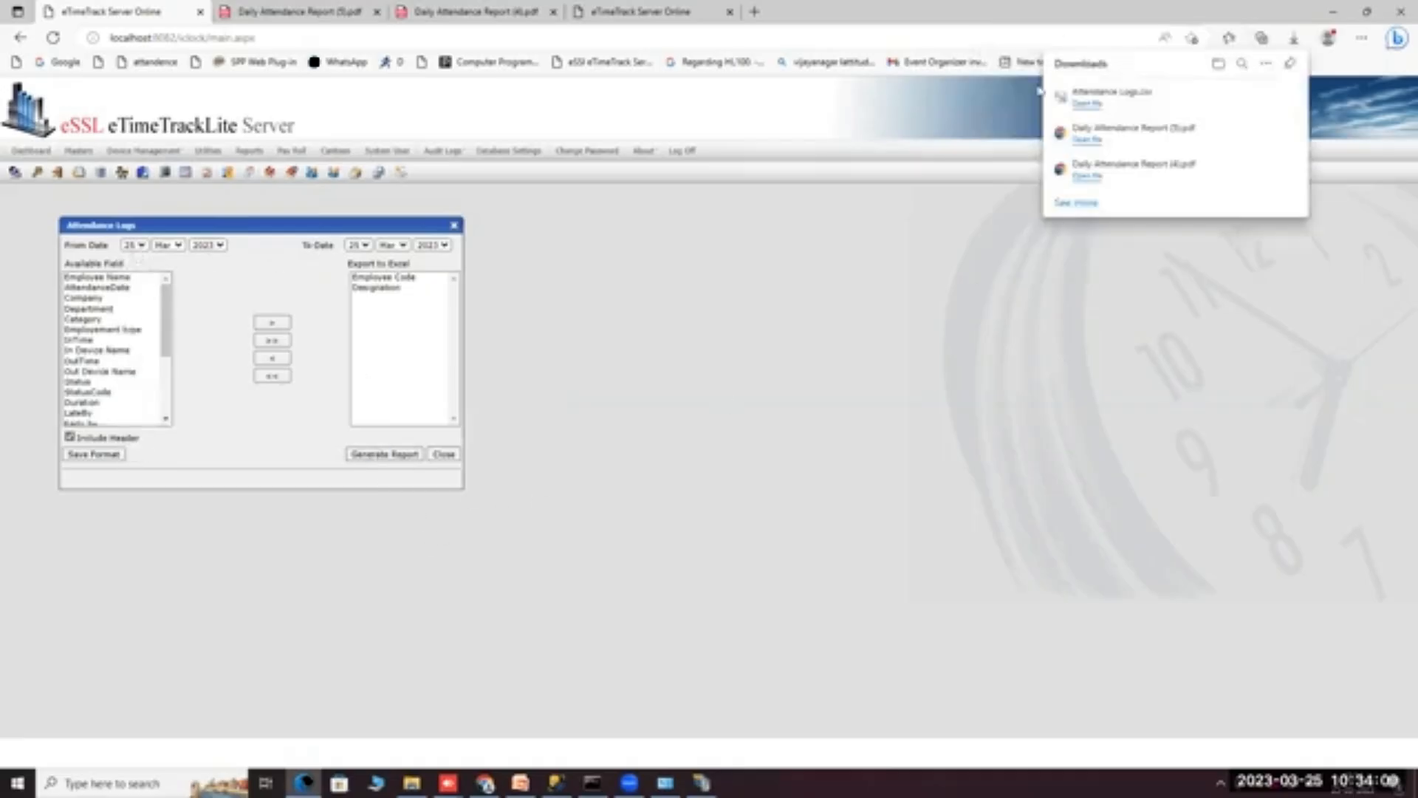
{"action": "left_click", "coordinate": [1091, 105]}
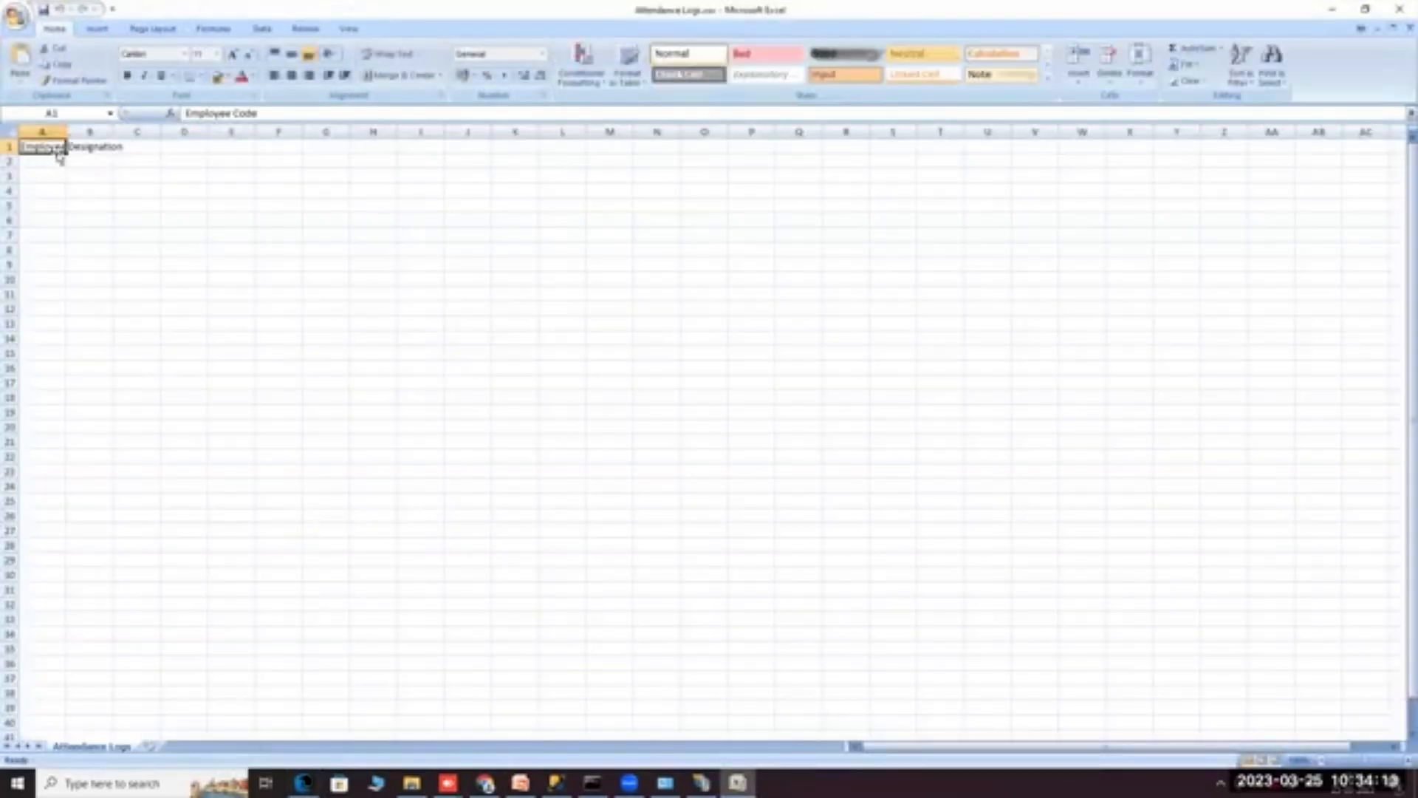
Check the Designation header in Attendance Logs.csv, then close Excel.
{"action": "left_click", "coordinate": [88, 150]}
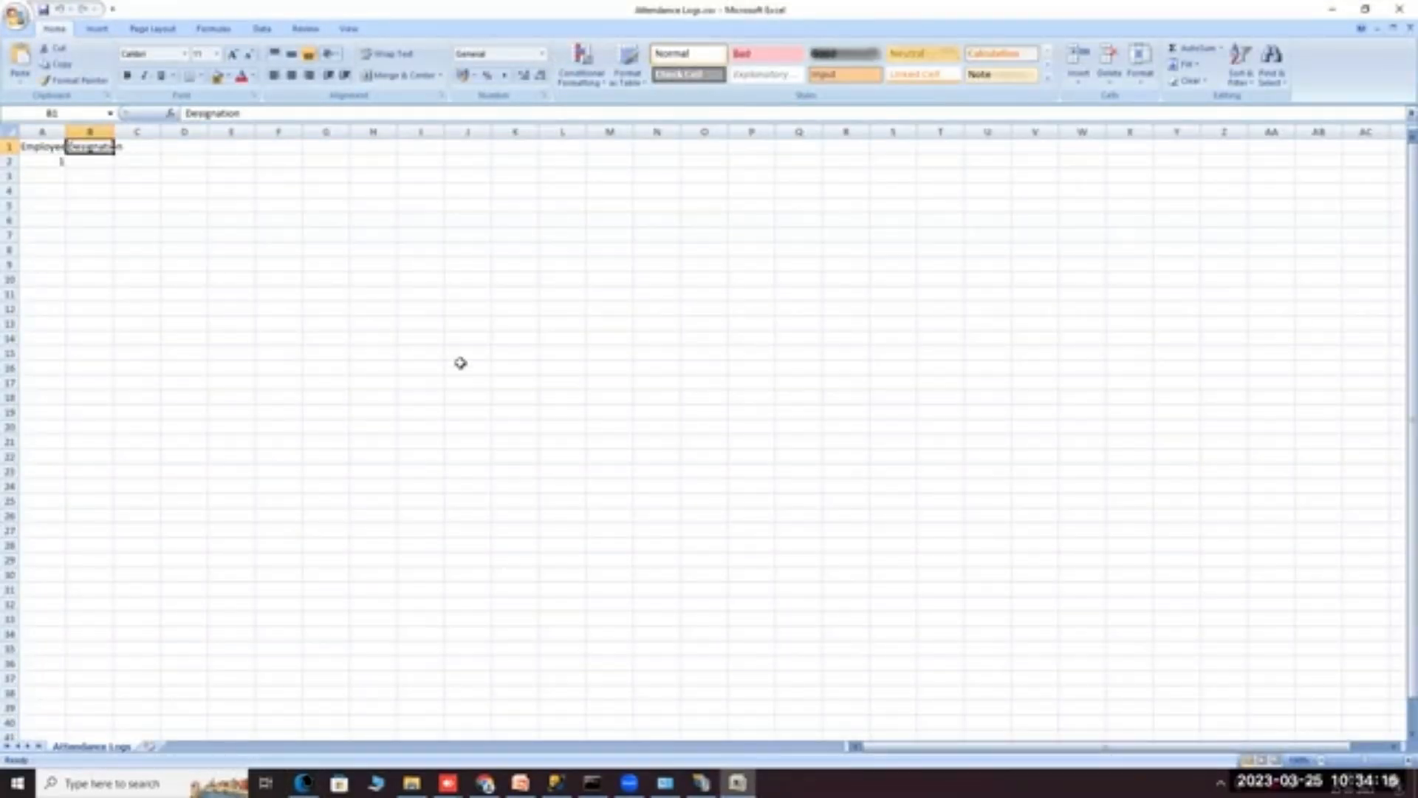
{"action": "left_click", "coordinate": [1396, 18]}
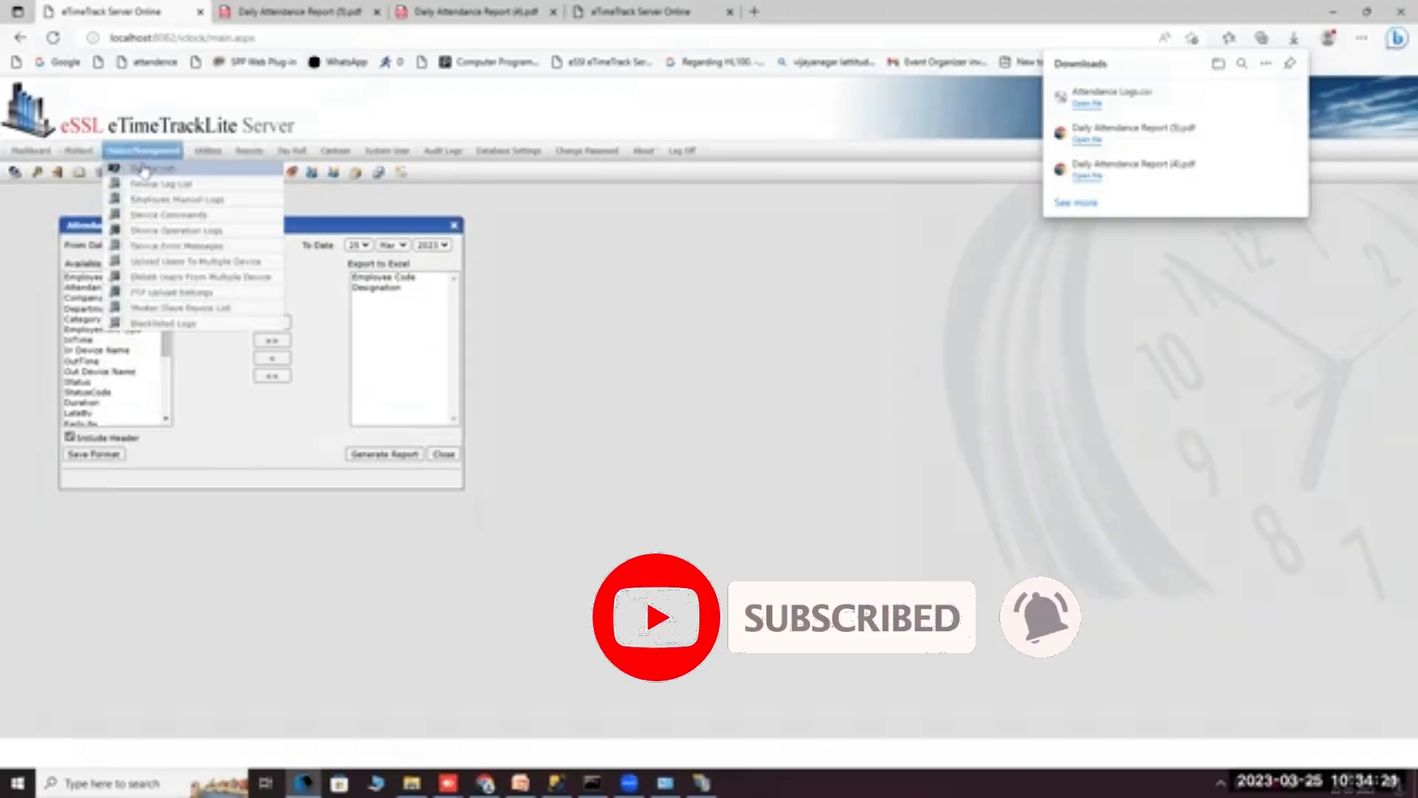
Open Device Management > Device List to see the Mobile and TD devices.
{"action": "left_click", "coordinate": [141, 168]}
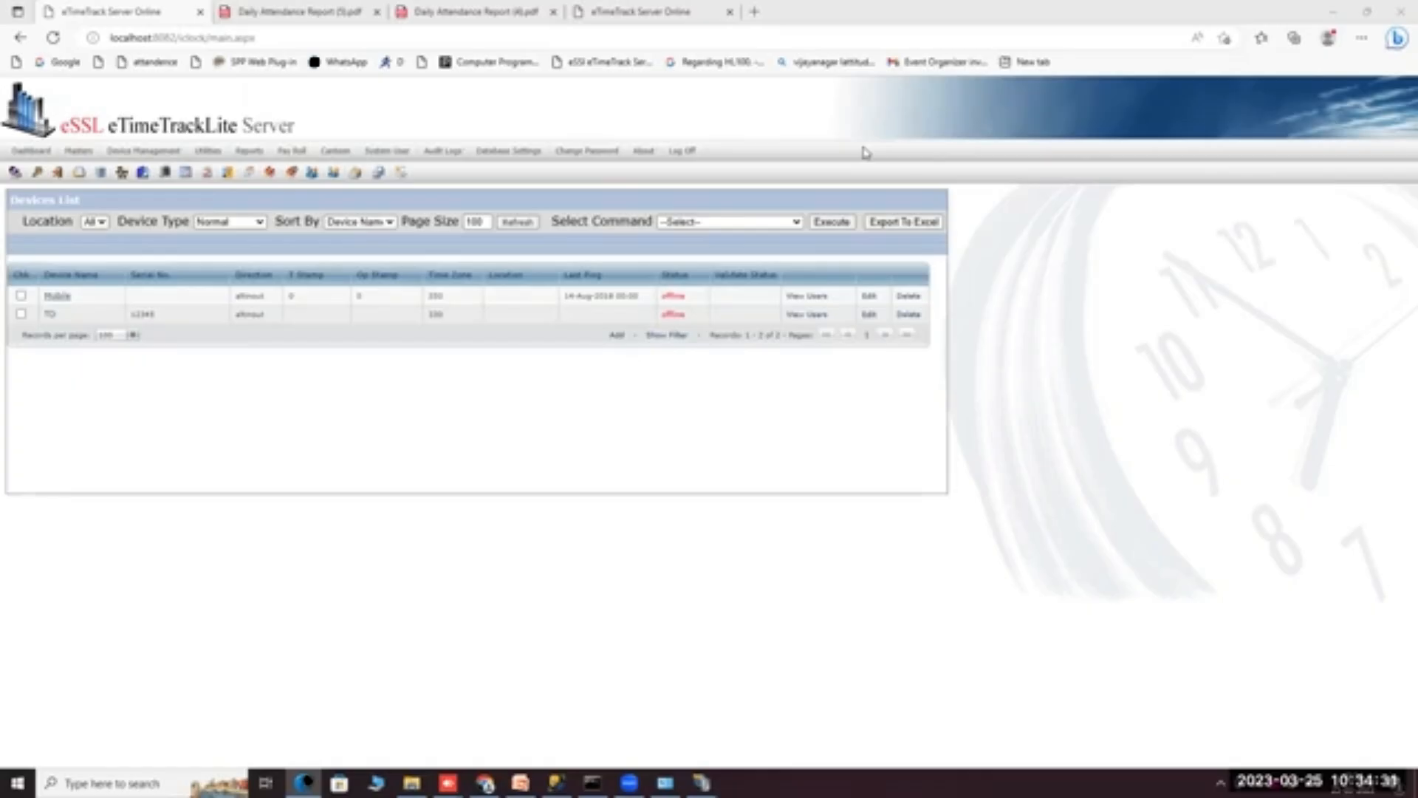
Open the Monthly Status Report and expand its Report Type choices.
{"action": "left_click", "coordinate": [249, 151]}
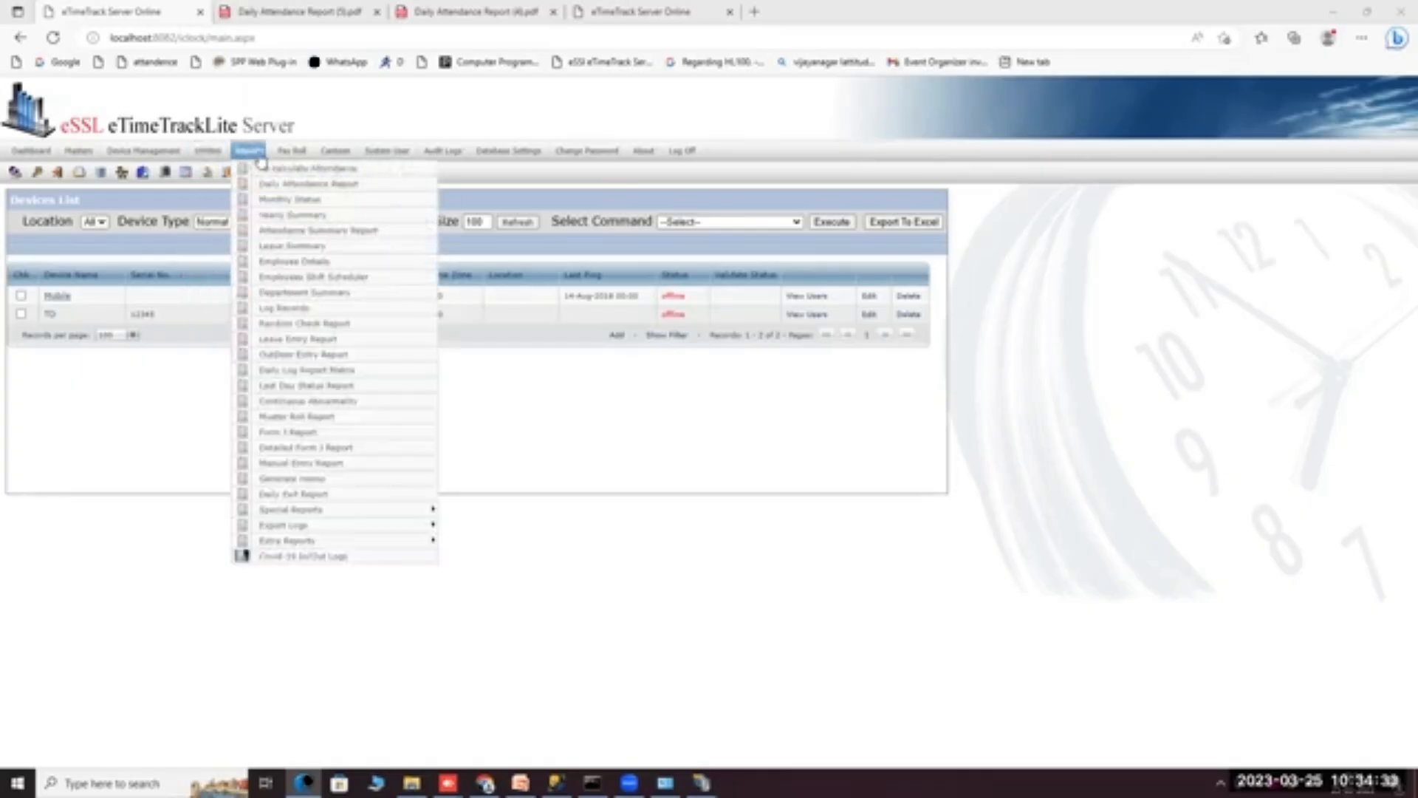
{"action": "left_click", "coordinate": [273, 201]}
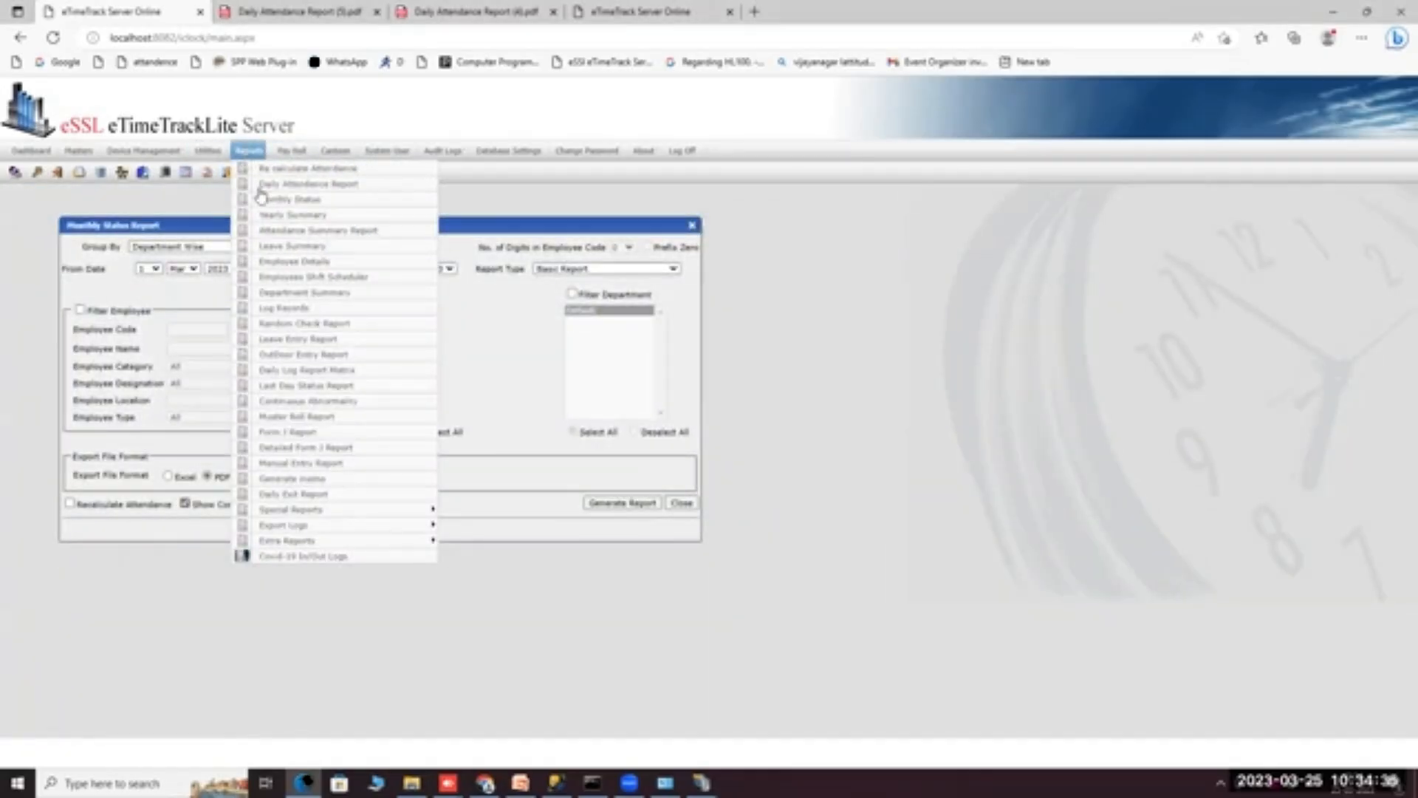
{"action": "left_click", "coordinate": [268, 208]}
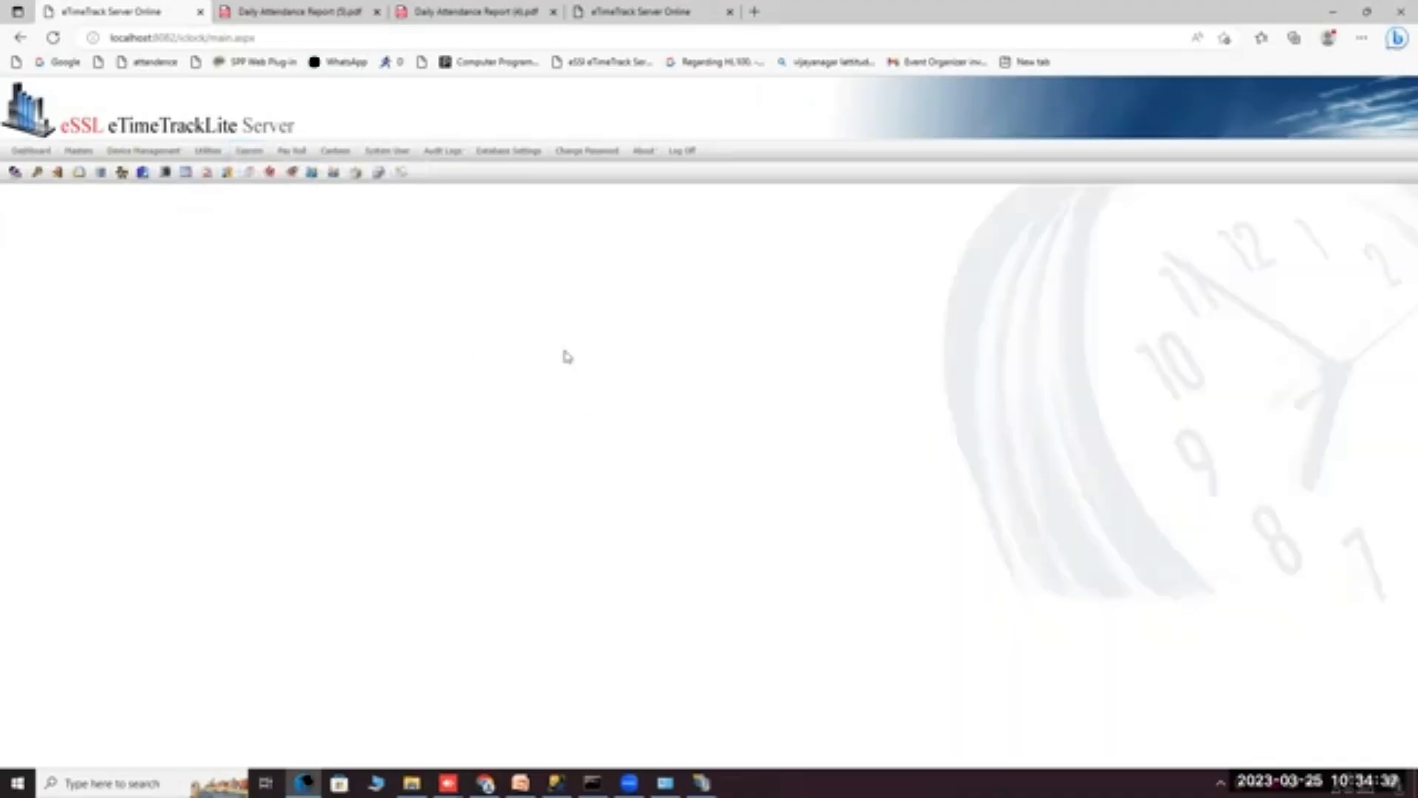
{"action": "left_click", "coordinate": [537, 271]}
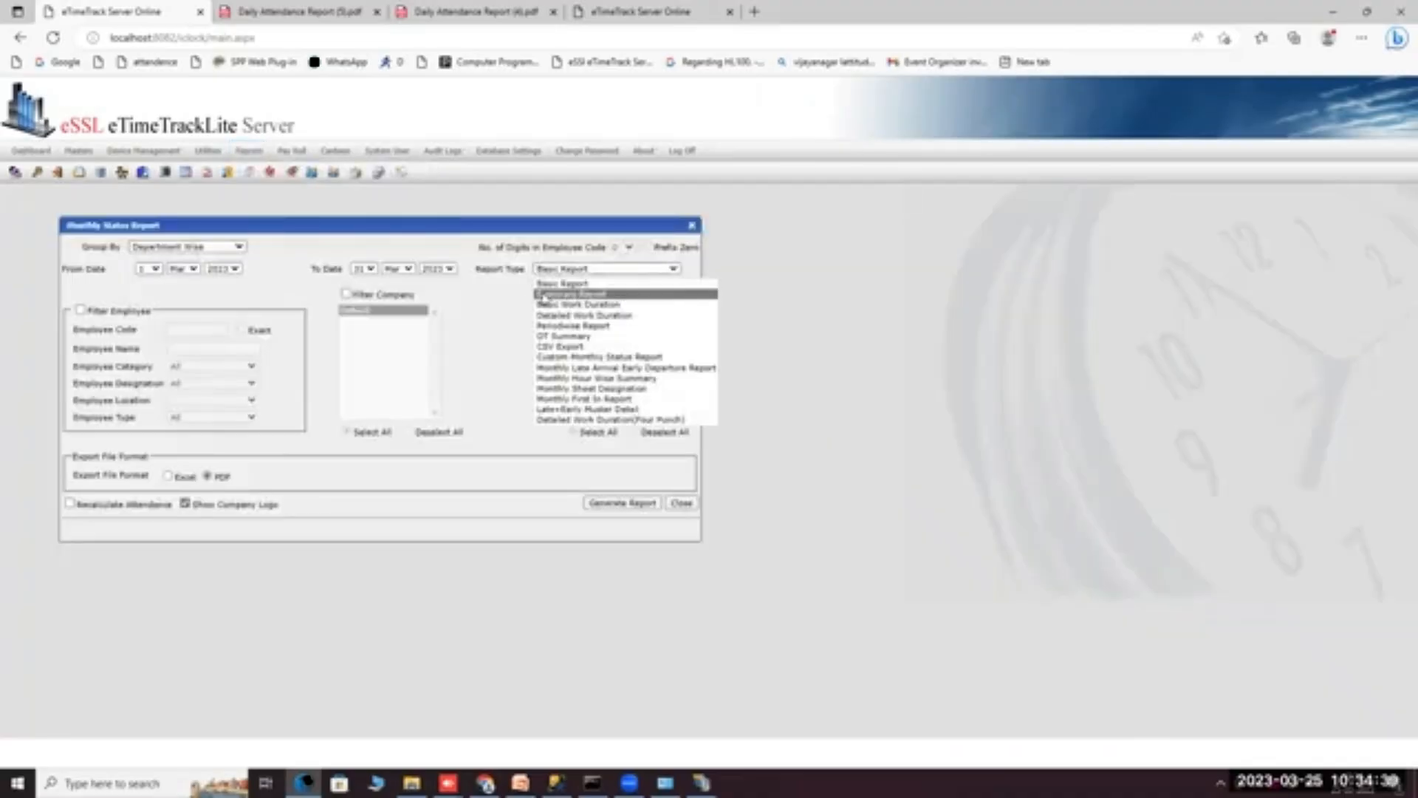
Browse the Reports submenus, then close the Monthly Status Report window.
{"action": "mouse_move", "coordinate": [251, 152]}
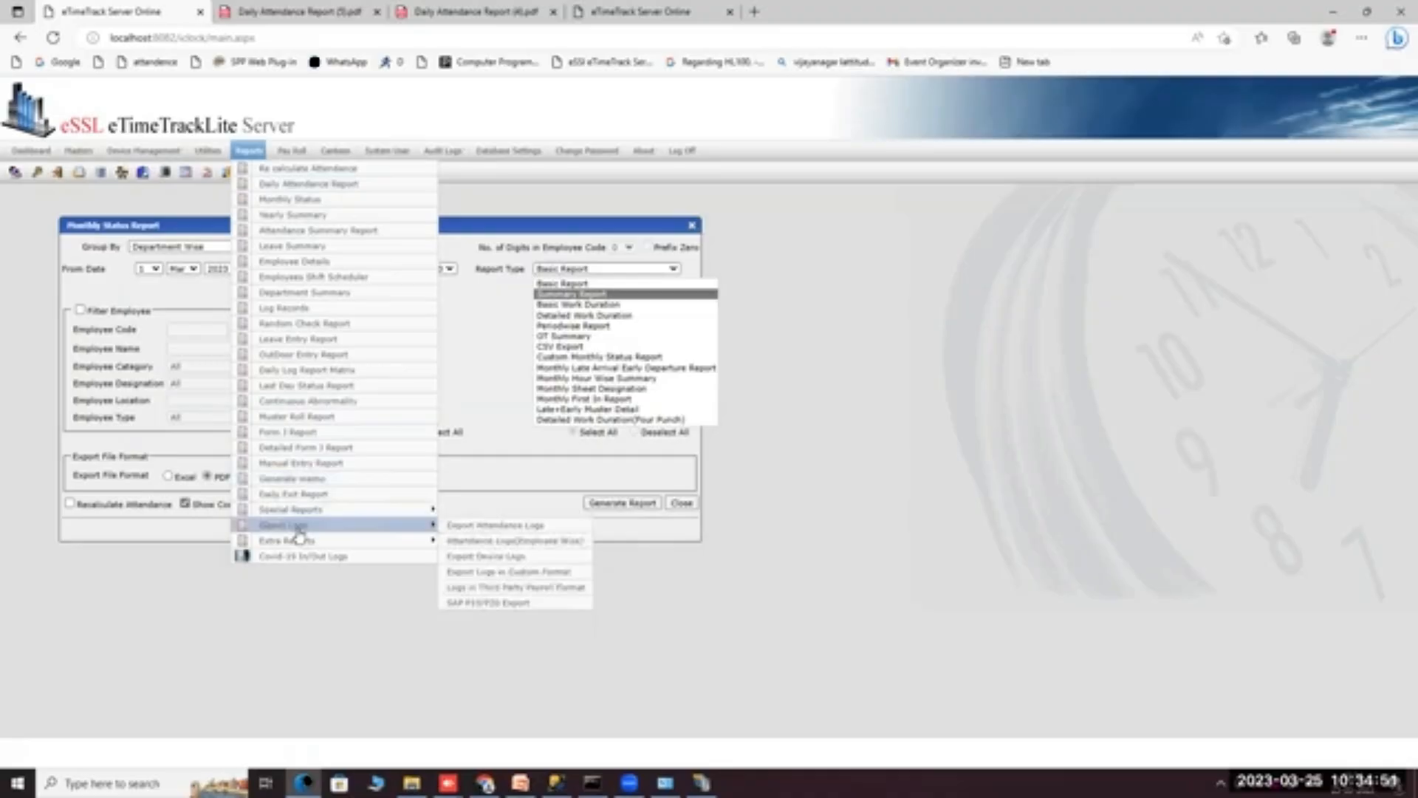
{"action": "mouse_move", "coordinate": [342, 540]}
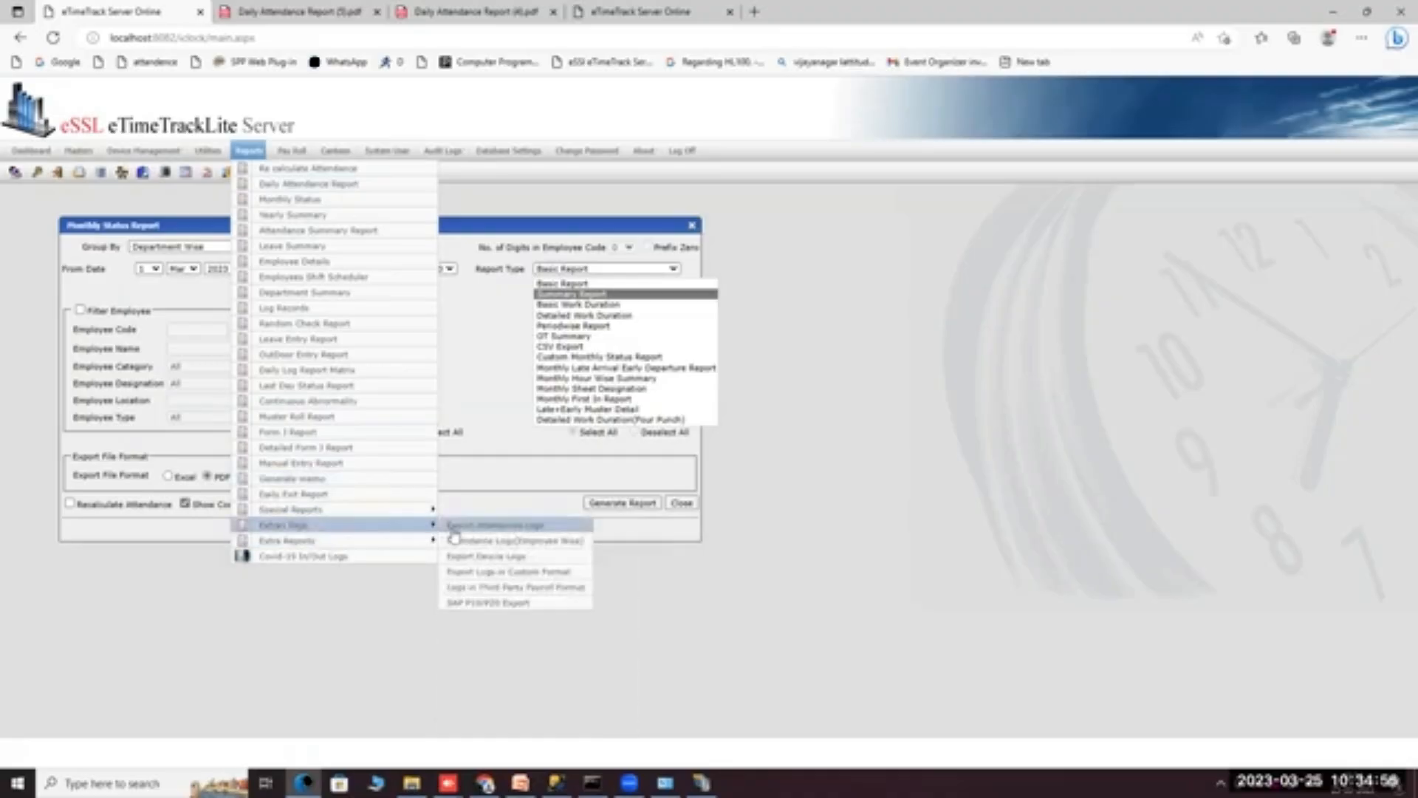
{"action": "left_click", "coordinate": [877, 495]}
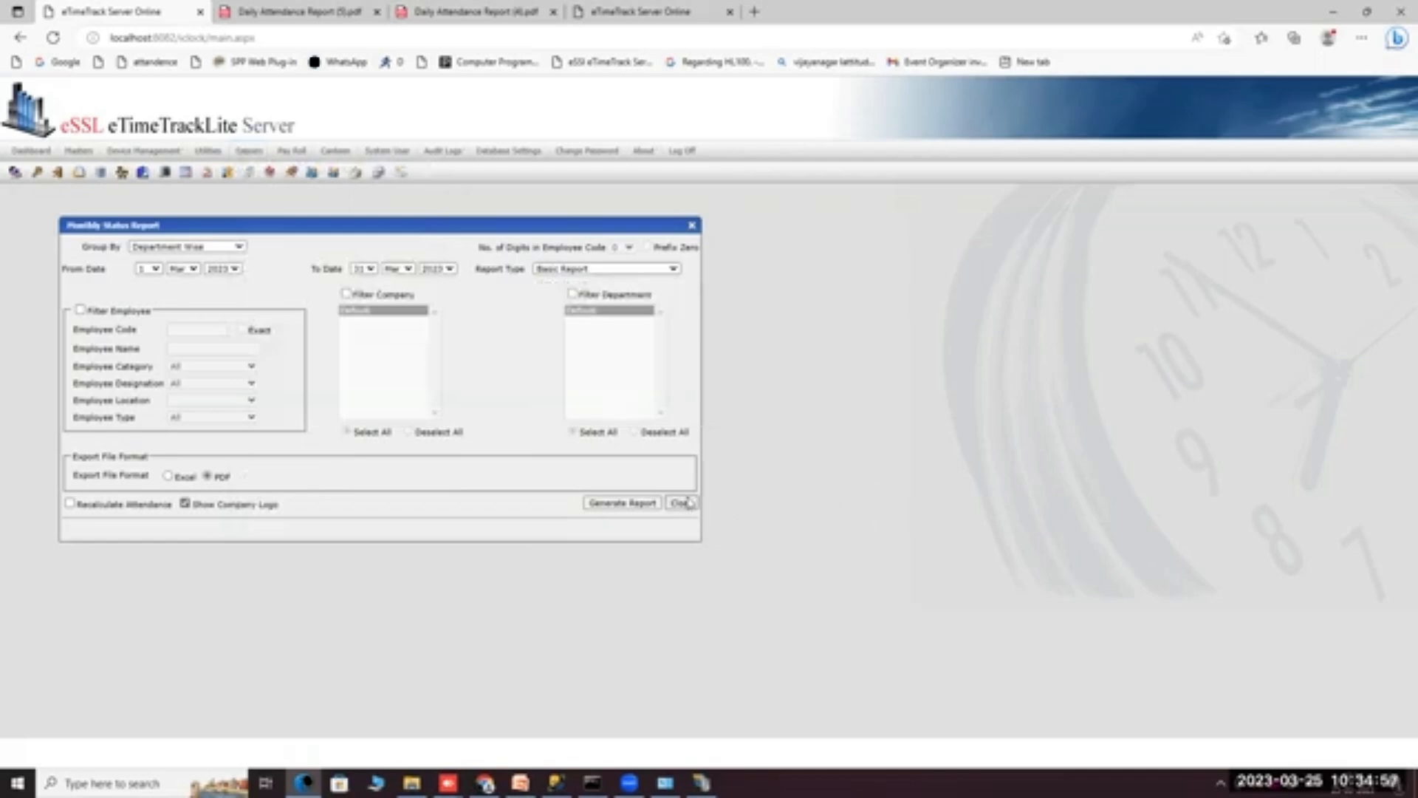
{"action": "left_click", "coordinate": [682, 503]}
{"action": "mouse_move", "coordinate": [164, 155]}
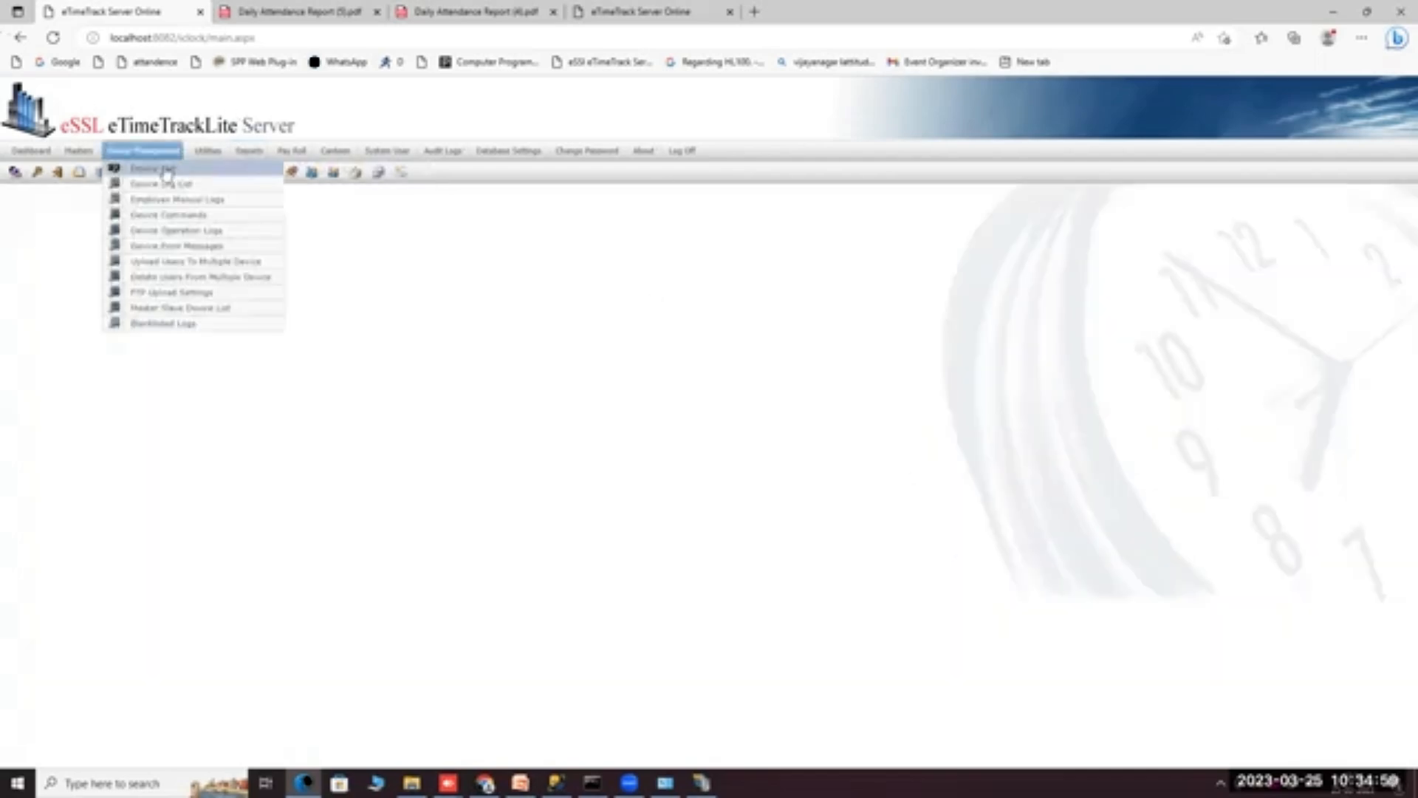